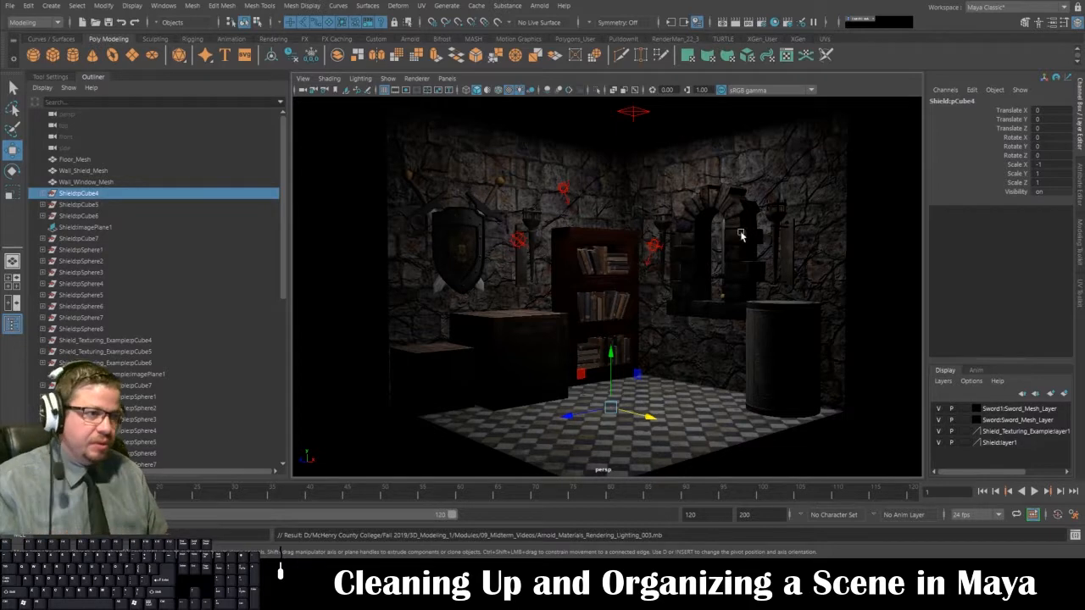
Step: Select the large crate and show its material attributes
{"action": "left_click", "coordinate": [55, 77]}
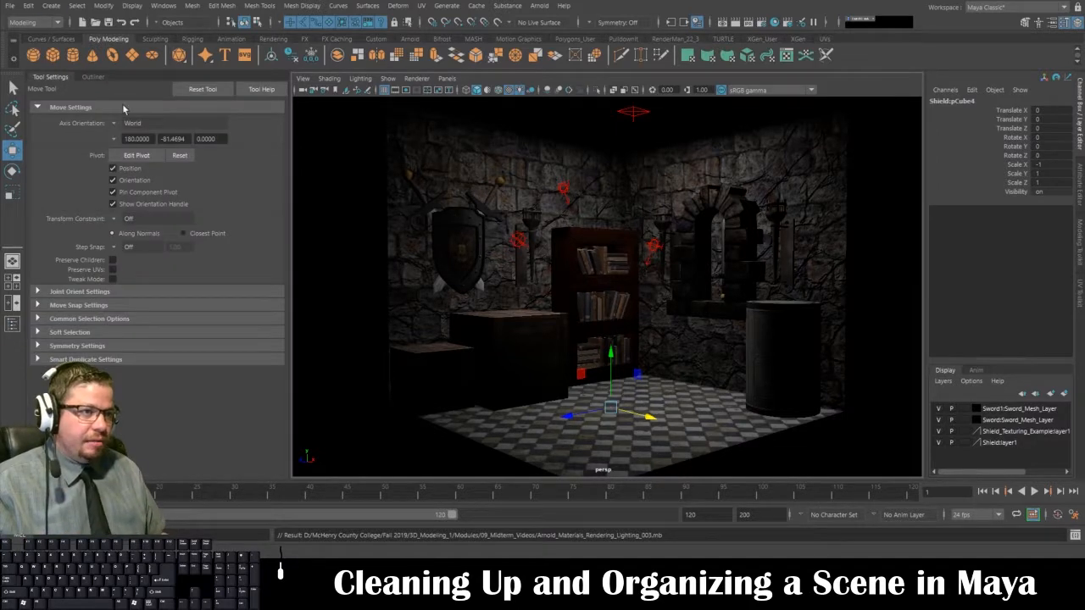
{"action": "left_click", "coordinate": [733, 311]}
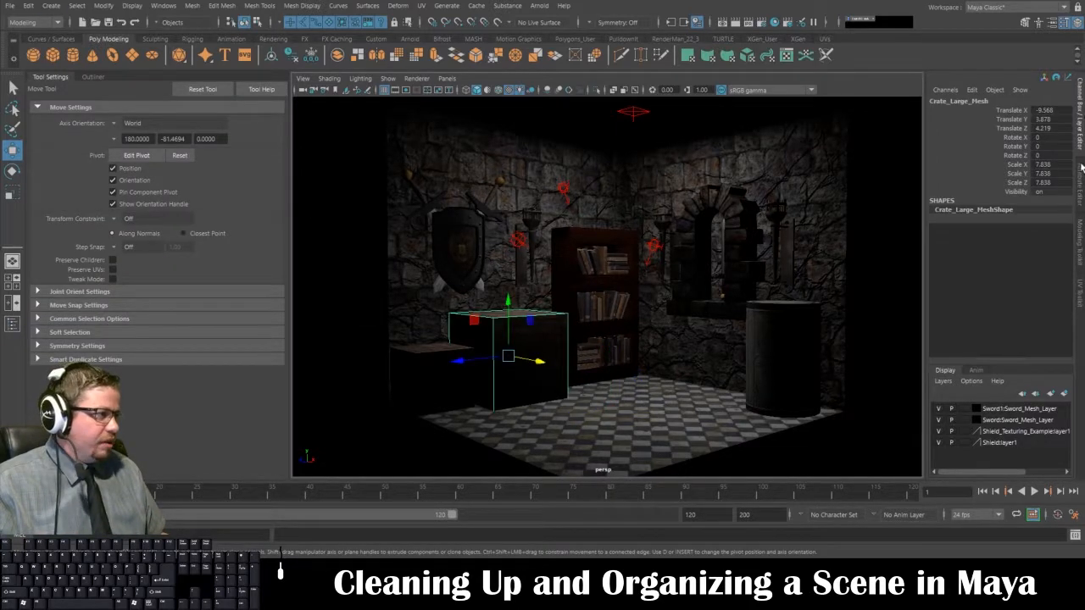
{"action": "left_click", "coordinate": [1080, 192]}
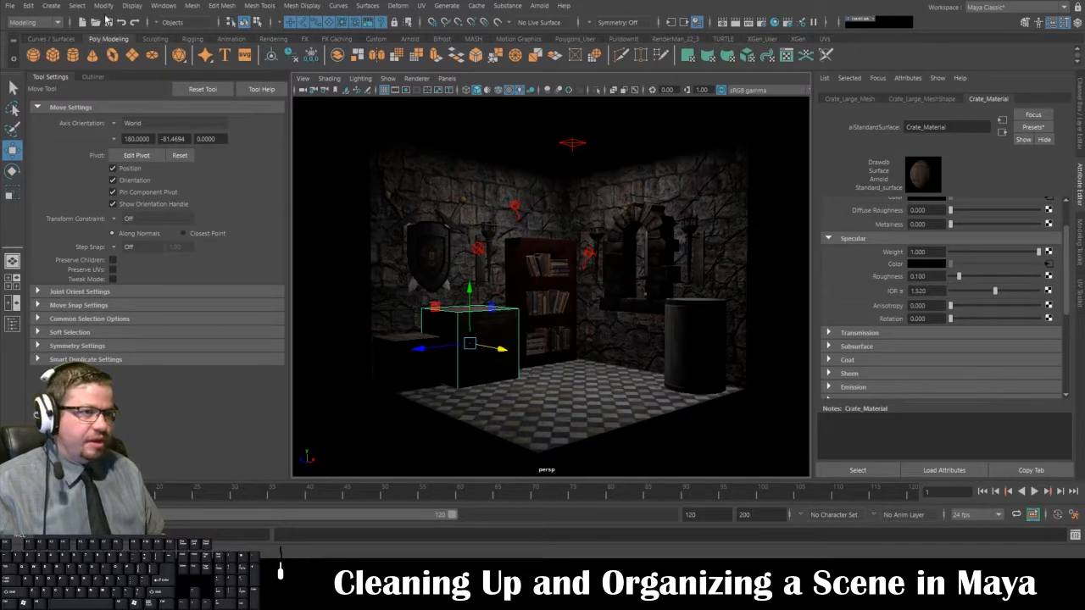
Step: Delete the construction history of all objects in the scene
{"action": "left_click", "coordinate": [28, 6]}
{"action": "mouse_move", "coordinate": [66, 151]}
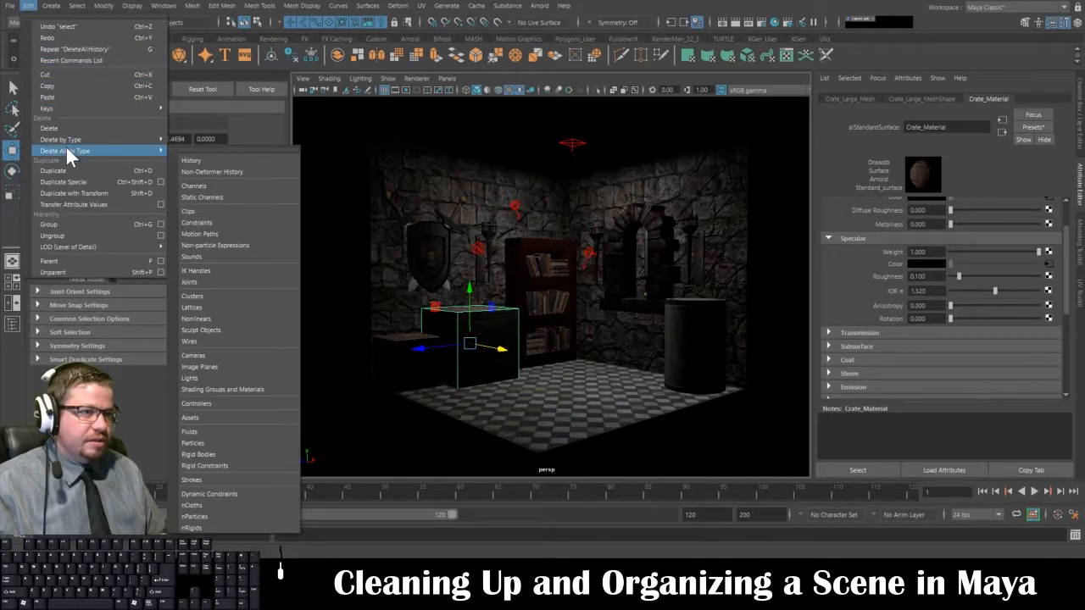
{"action": "left_click", "coordinate": [201, 160]}
Step: Look through the Outliner's object list for imported and unnamed nodes, and select Shield:pCube4
{"action": "left_click", "coordinate": [93, 77]}
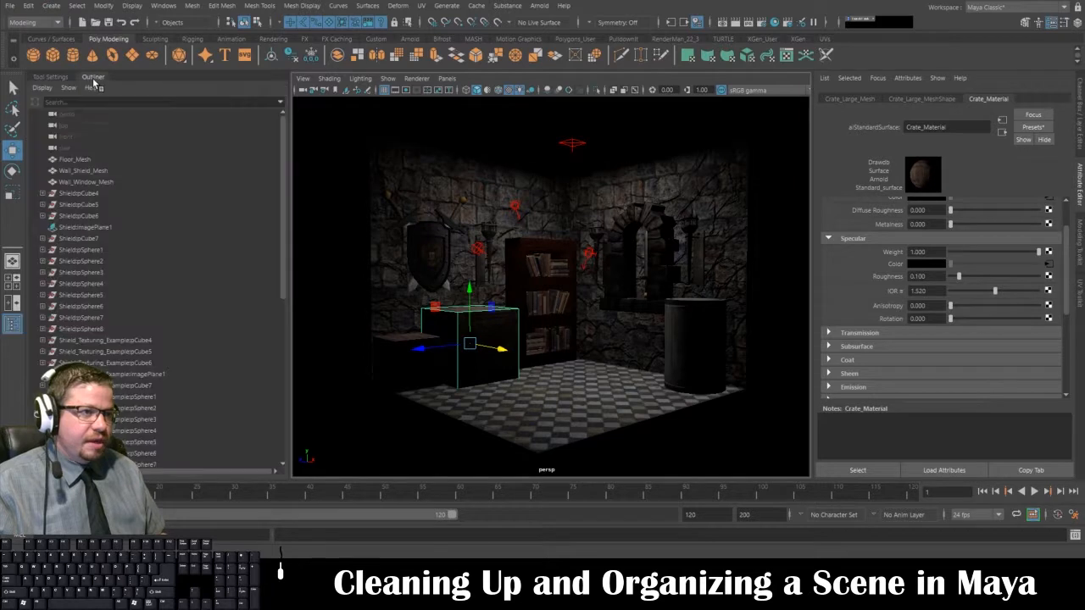
{"action": "scroll", "coordinate": [129, 193], "scroll_direction": "down", "scroll_amount": 9}
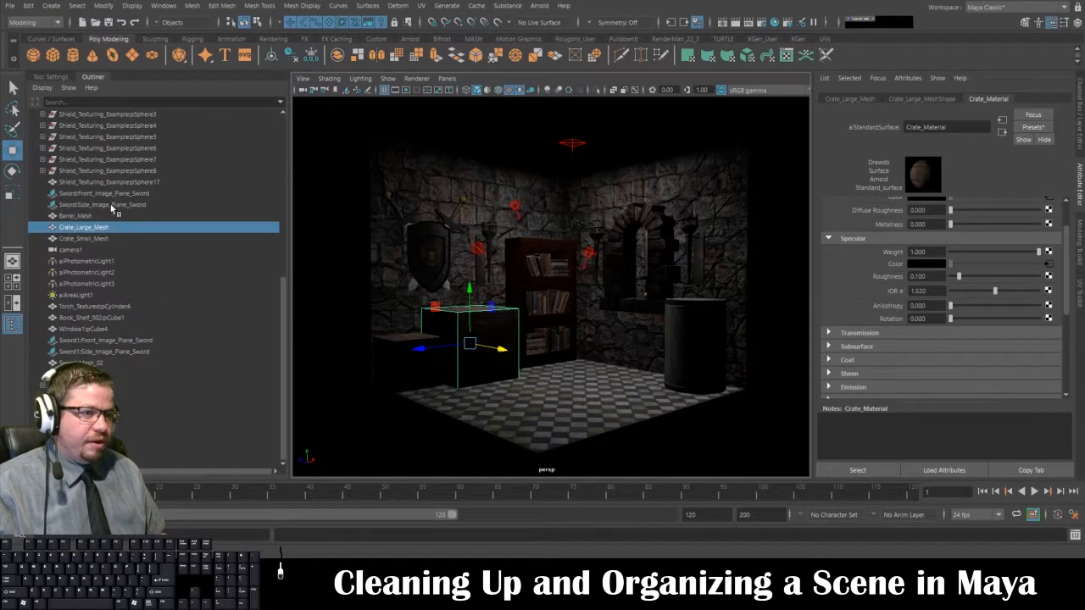
{"action": "scroll", "coordinate": [131, 359], "scroll_direction": "up", "scroll_amount": 9}
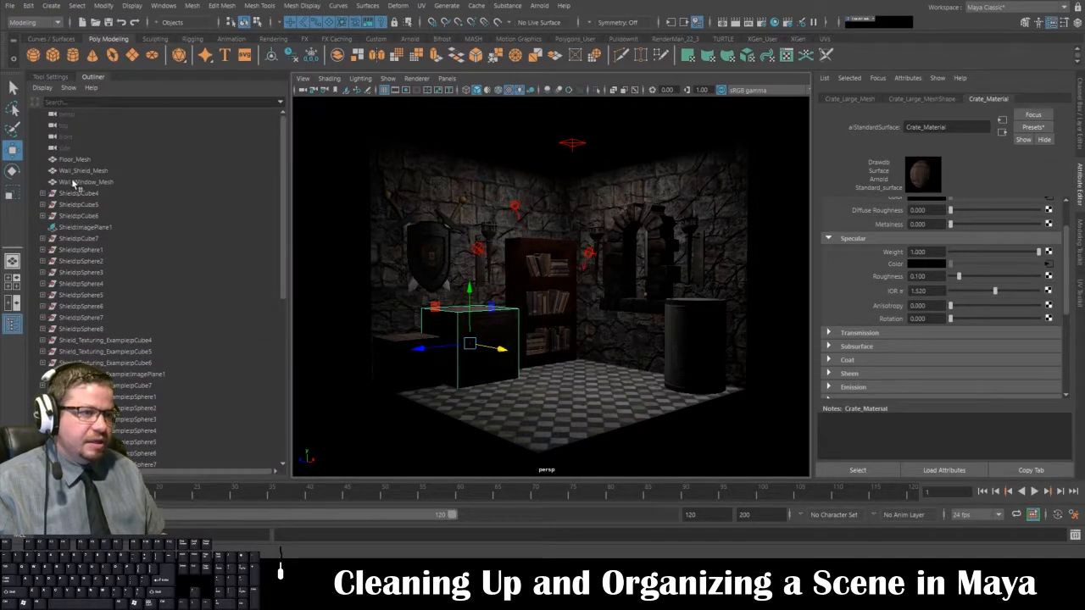
{"action": "scroll", "coordinate": [114, 207], "scroll_direction": "down", "scroll_amount": 9}
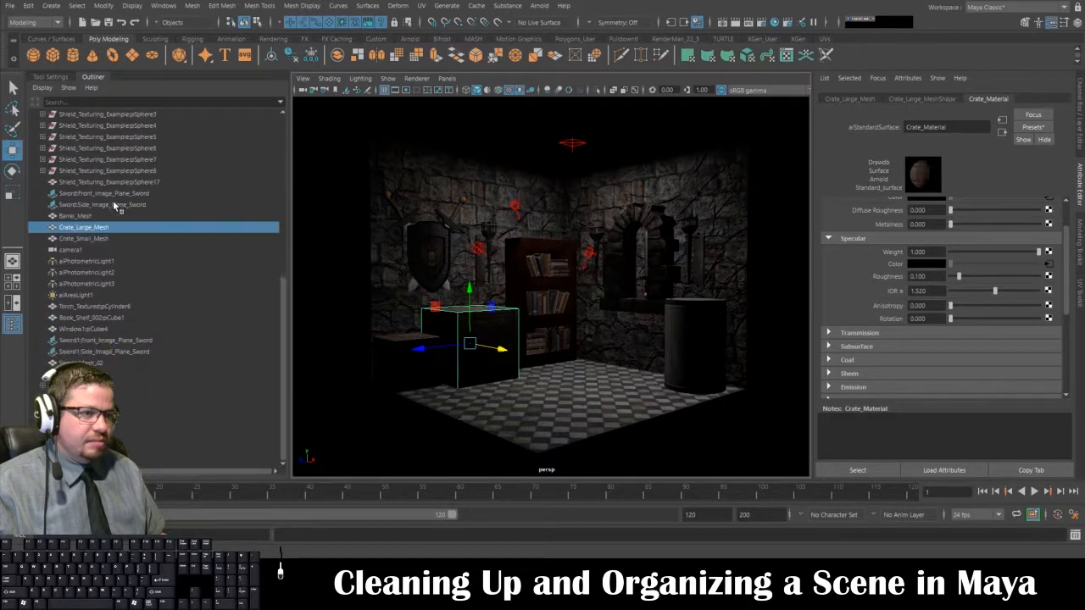
{"action": "scroll", "coordinate": [116, 241], "scroll_direction": "up", "scroll_amount": 9}
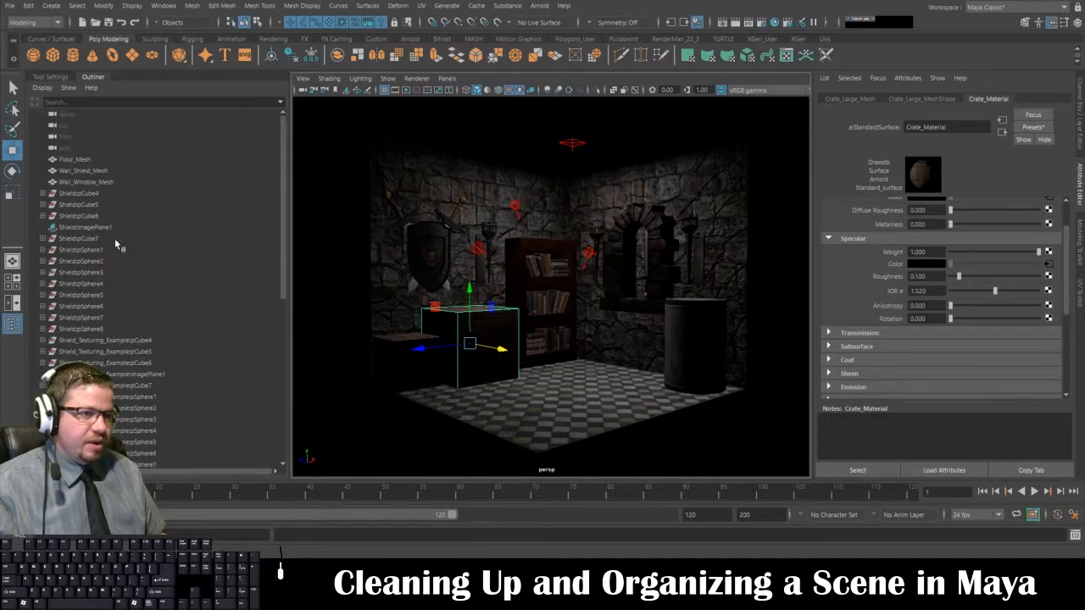
{"action": "left_click", "coordinate": [79, 193]}
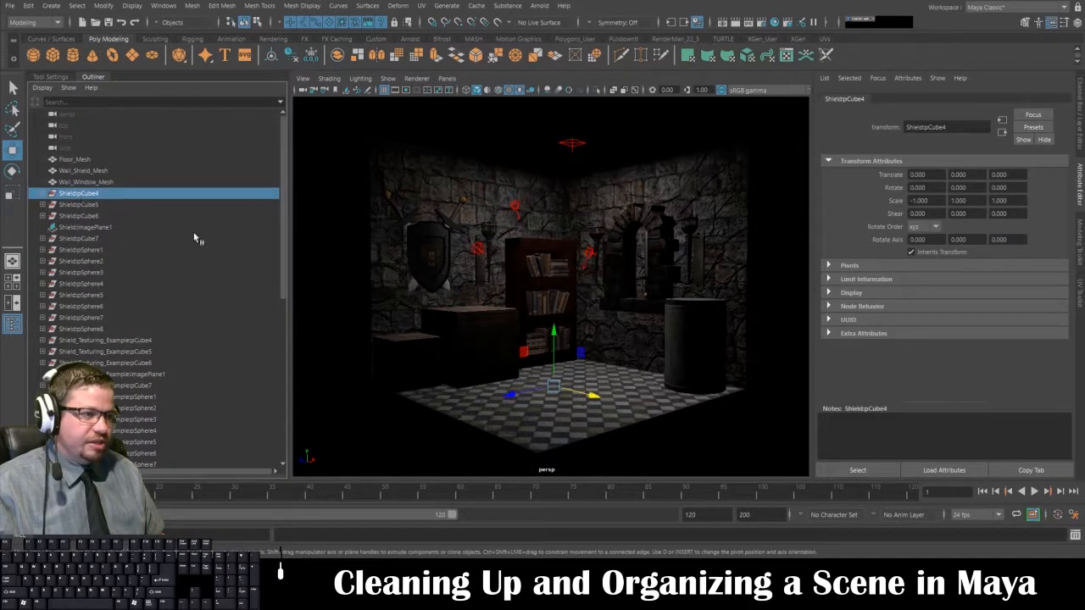
Step: Rename the shield mesh hanging on the wall as Shield_Mesh
{"action": "left_click", "coordinate": [421, 264]}
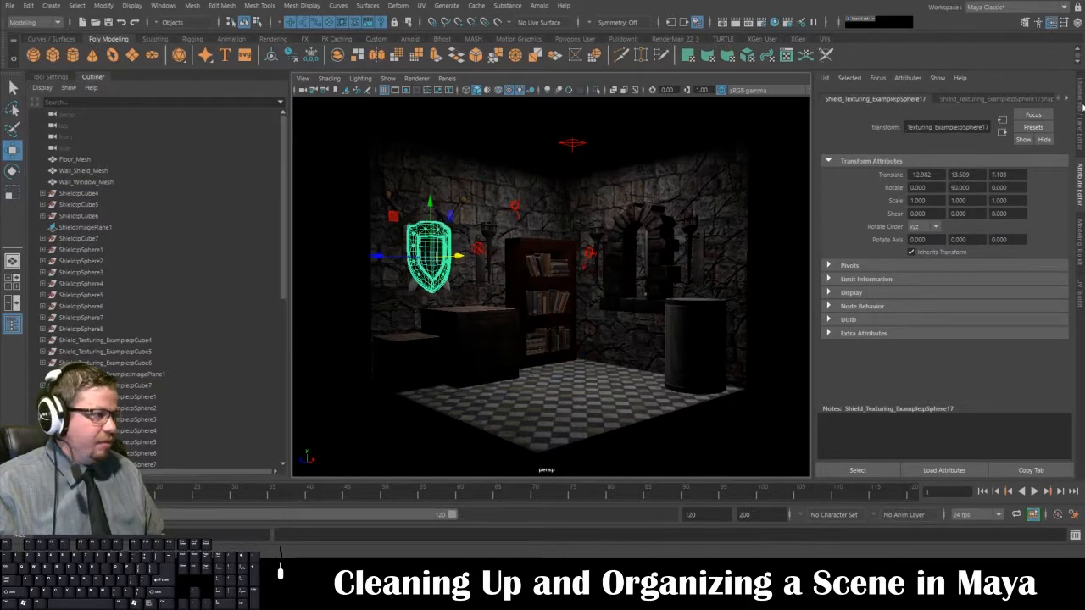
{"action": "left_click", "coordinate": [1080, 111]}
{"action": "double_click", "coordinate": [950, 103]}
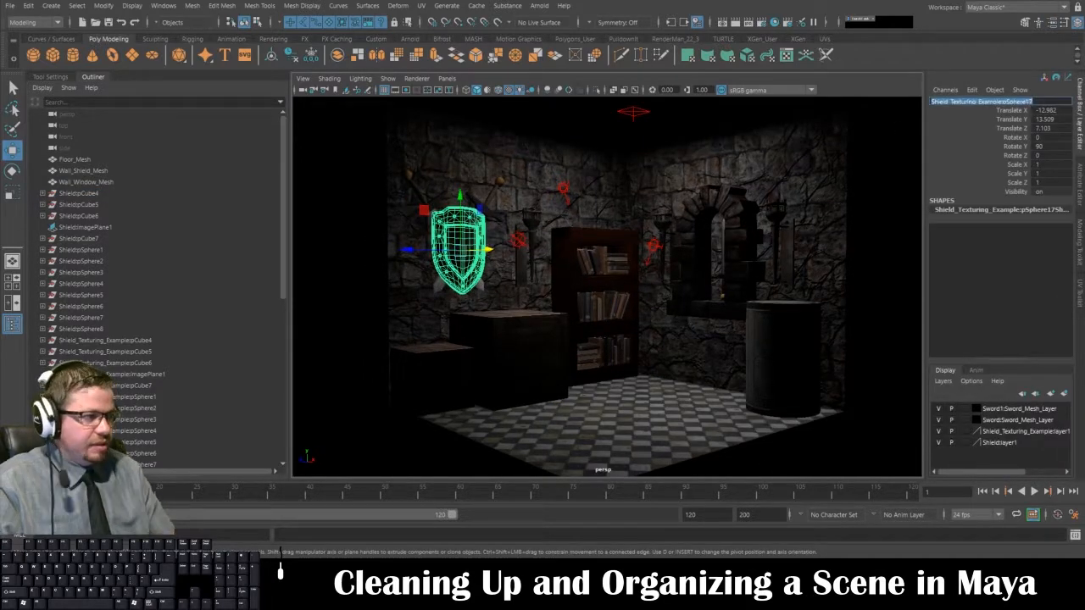
{"action": "type", "text": "Shield_Mesh"}
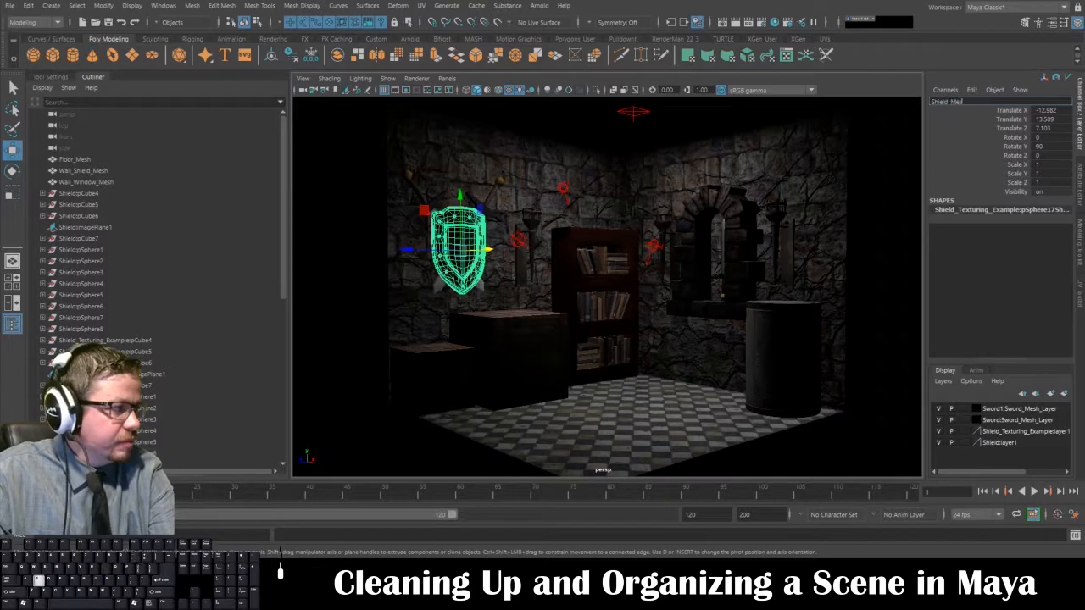
{"action": "key", "text": "Return"}
Step: Check the object names of the large crate, shield, crossed swords, bookshelf books and the torch between bookcase and window
{"action": "left_click", "coordinate": [499, 362]}
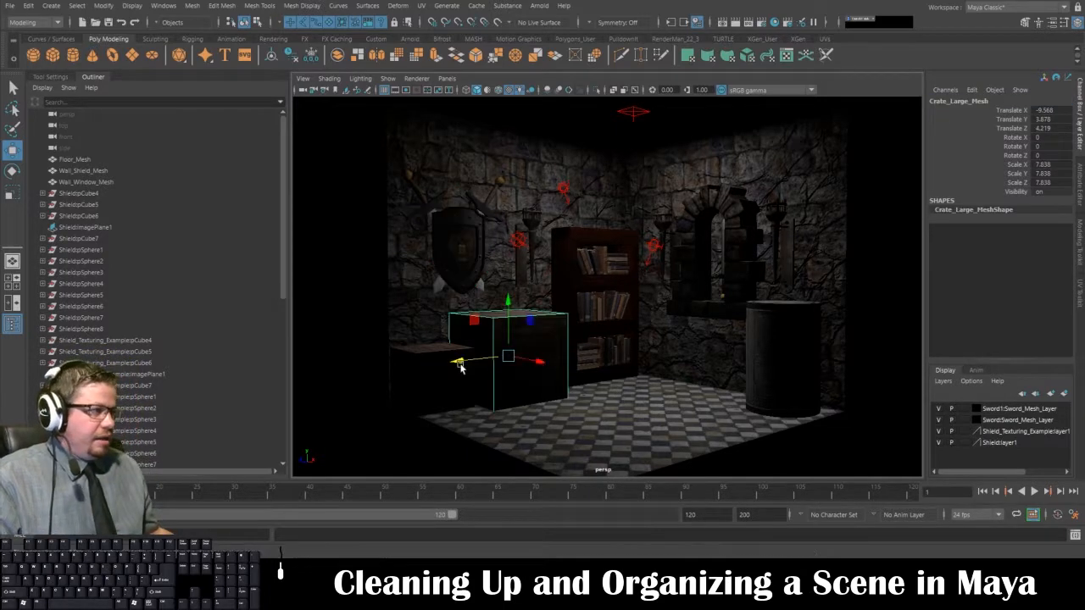
{"action": "left_click", "coordinate": [462, 269]}
{"action": "mouse_move", "coordinate": [465, 261]}
{"action": "left_mouse_down", "text": "alt"}
{"action": "mouse_move", "coordinate": [450, 254]}
{"action": "mouse_move", "coordinate": [454, 265]}
{"action": "left_mouse_up", "text": "alt"}
{"action": "left_click", "coordinate": [410, 181]}
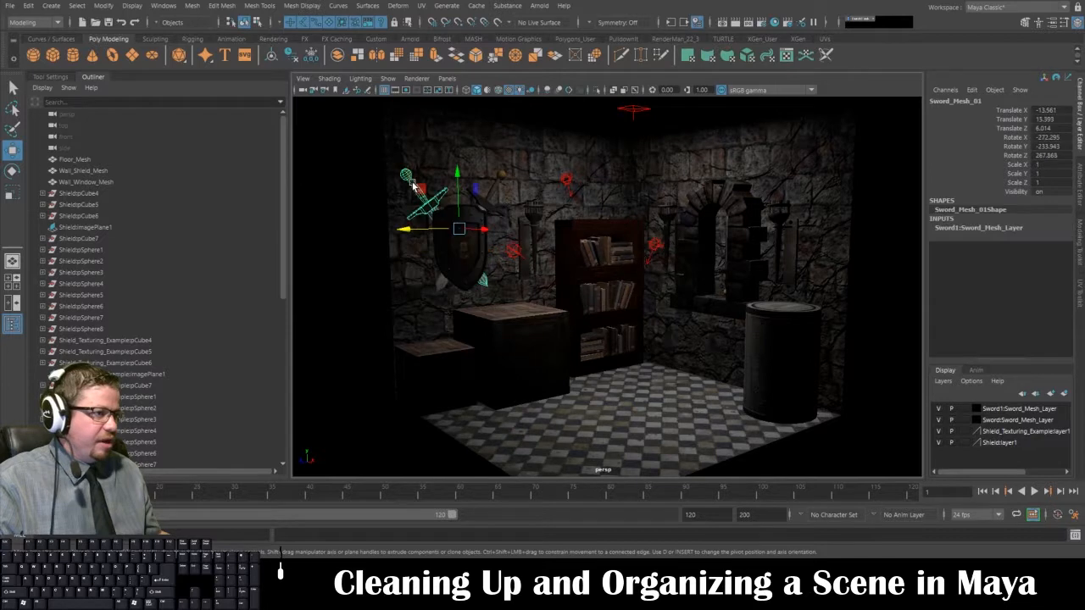
{"action": "left_click", "coordinate": [504, 178]}
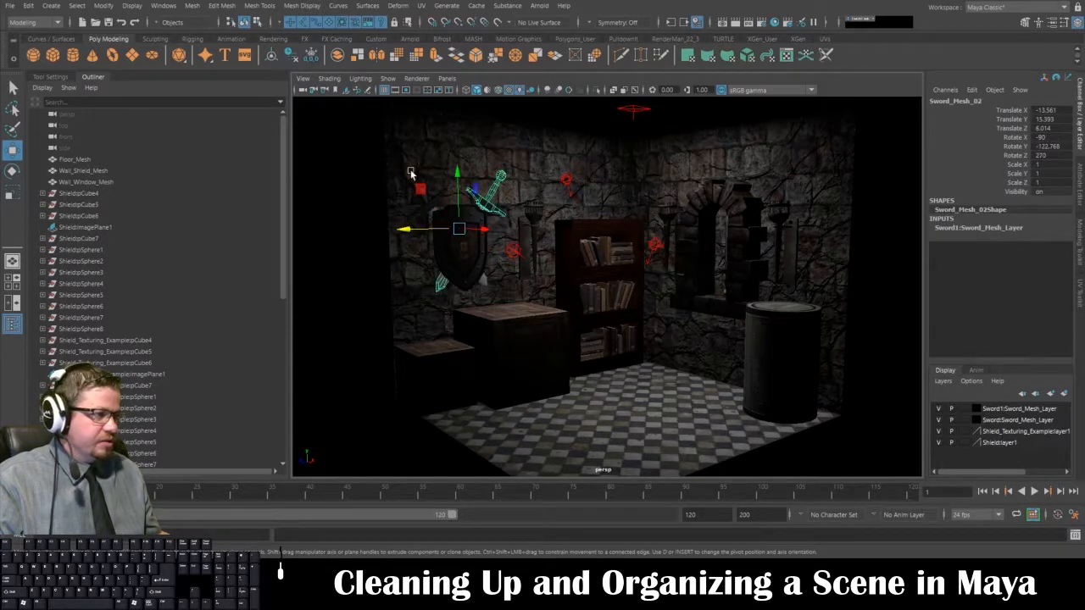
{"action": "left_click", "coordinate": [593, 256]}
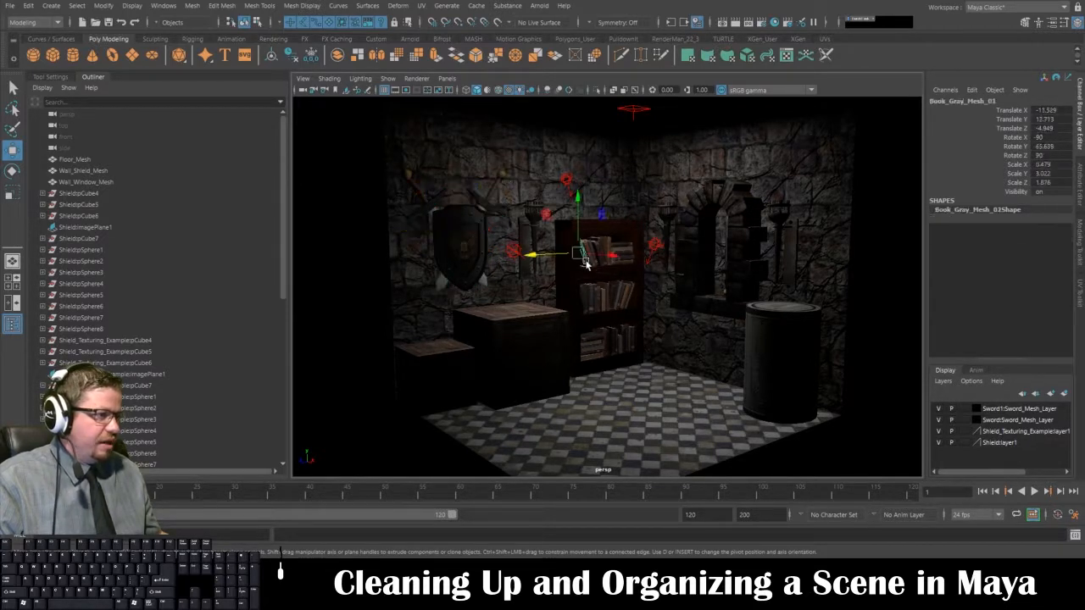
{"action": "right_click_drag", "start_coordinate": [598, 254], "coordinate": [657, 385], "text": "alt"}
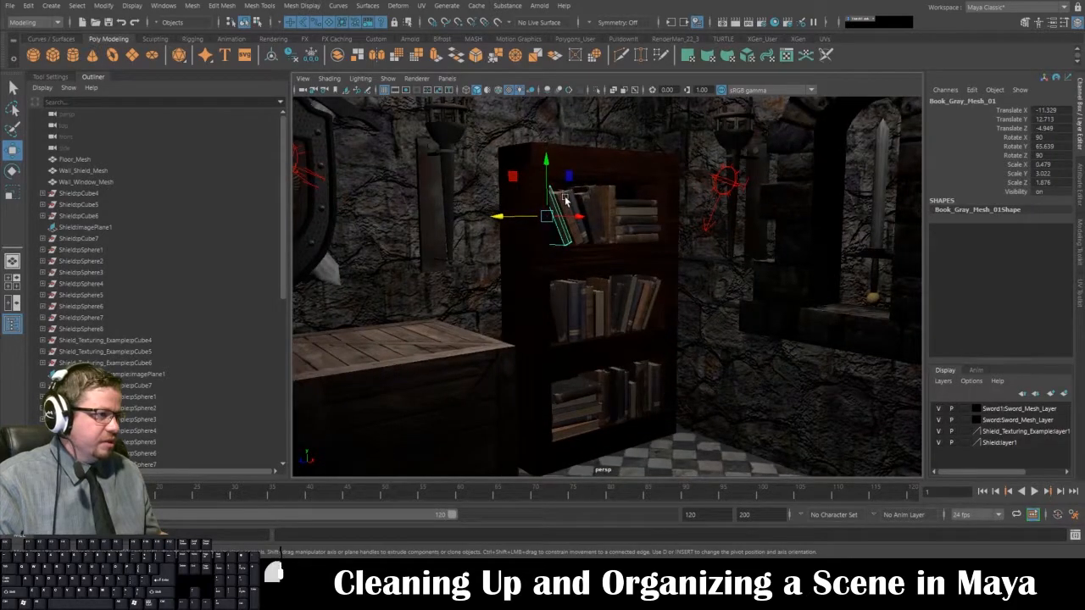
{"action": "left_click", "coordinate": [593, 193]}
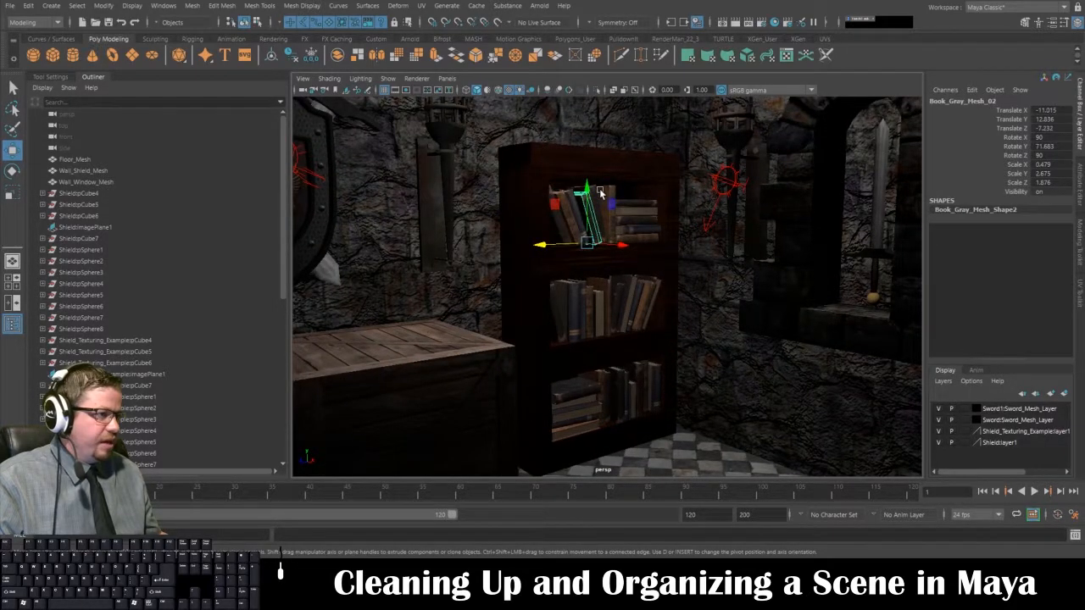
{"action": "left_click", "coordinate": [598, 193]}
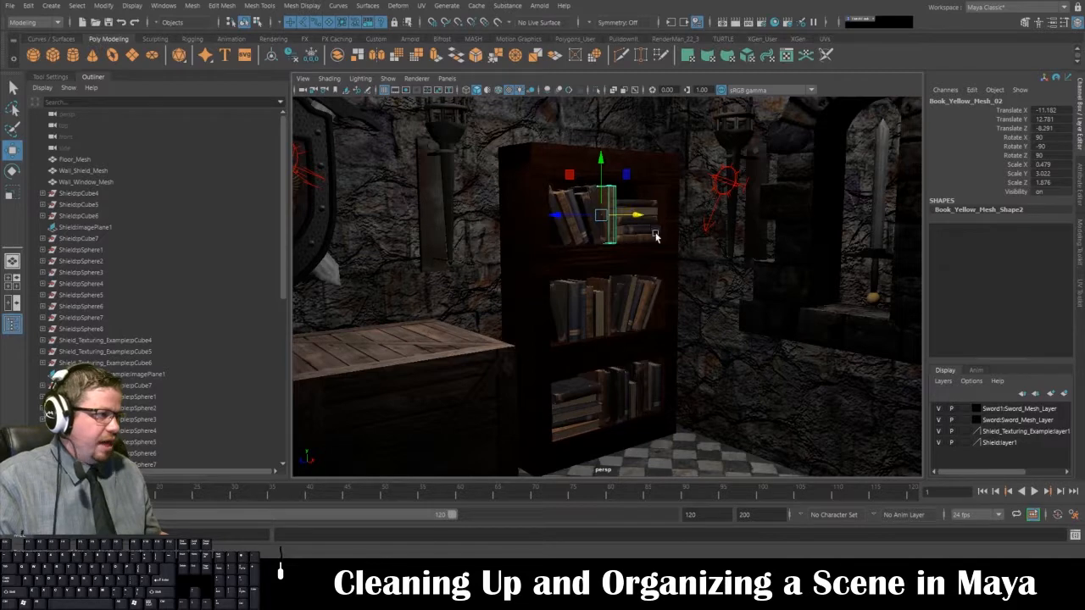
{"action": "left_click", "coordinate": [750, 144]}
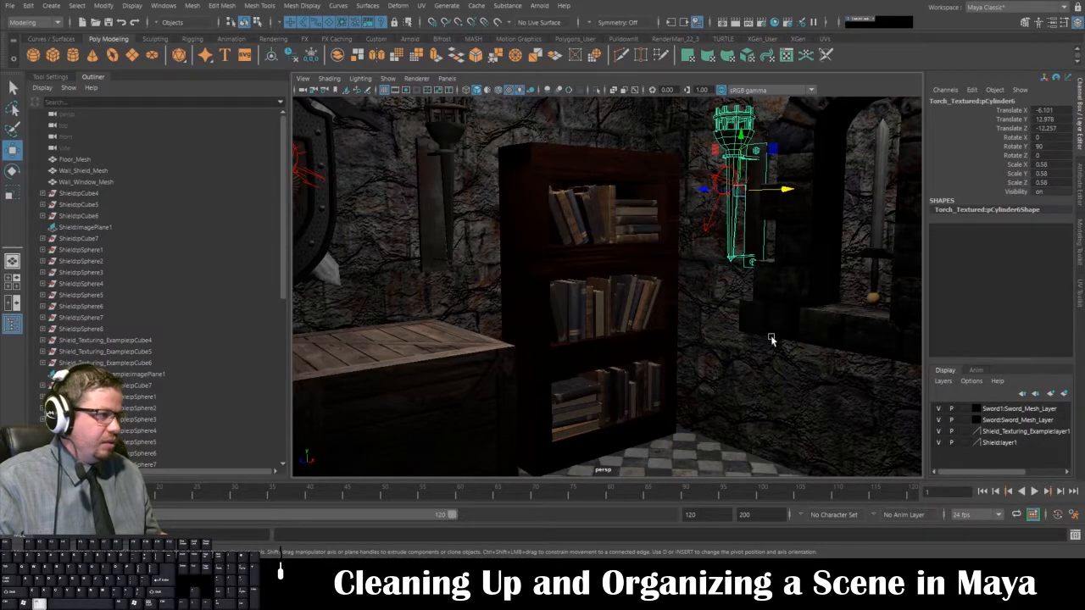
{"action": "scroll", "coordinate": [771, 339], "scroll_direction": "down", "scroll_amount": 5}
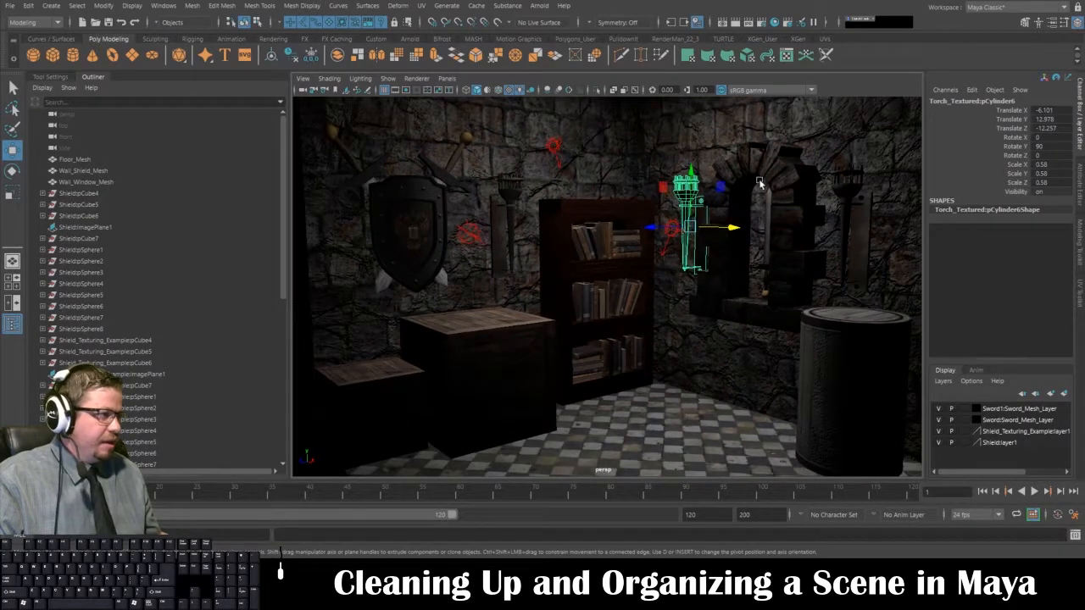
{"action": "left_click", "coordinate": [966, 100]}
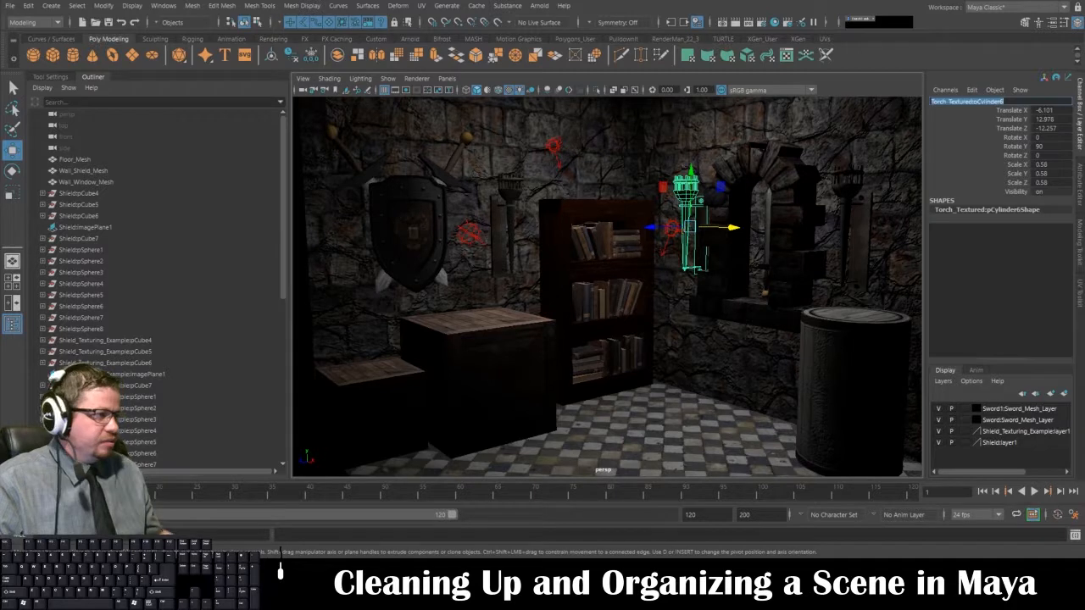
Step: Rename the torch between the shield and the bookcase as Torch_Mesh_01
{"action": "left_click", "coordinate": [502, 244]}
{"action": "left_click", "coordinate": [963, 101]}
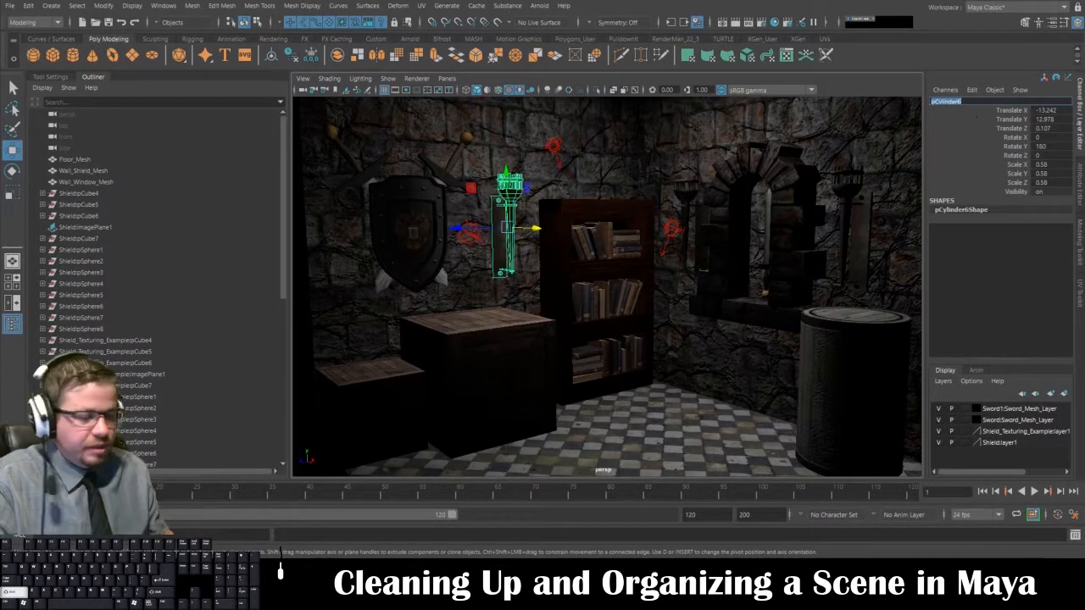
{"action": "type", "text": "Torch_"}
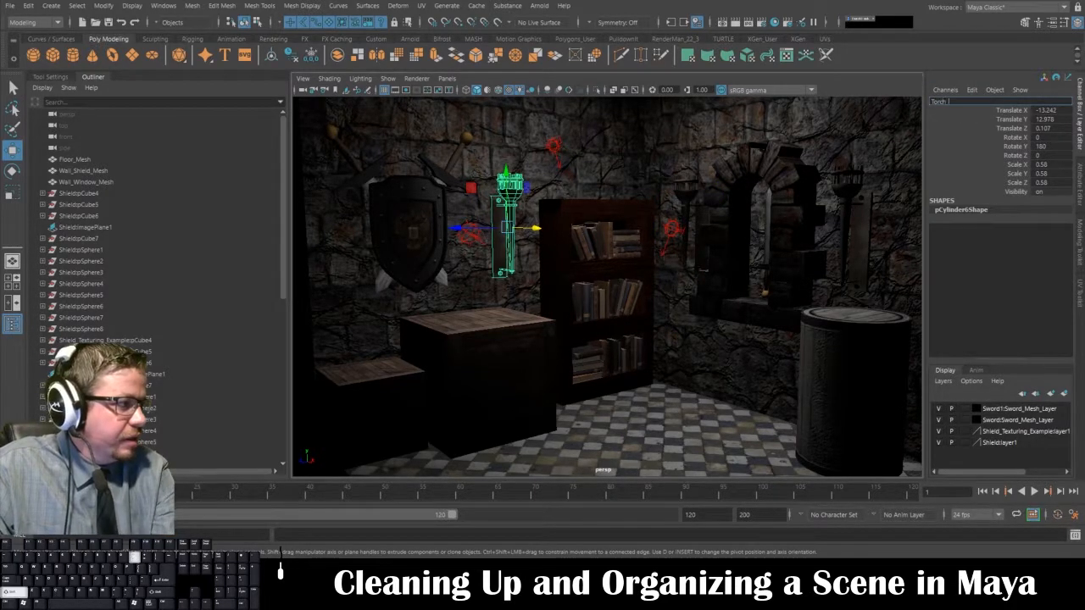
{"action": "type", "text": " Mesh"}
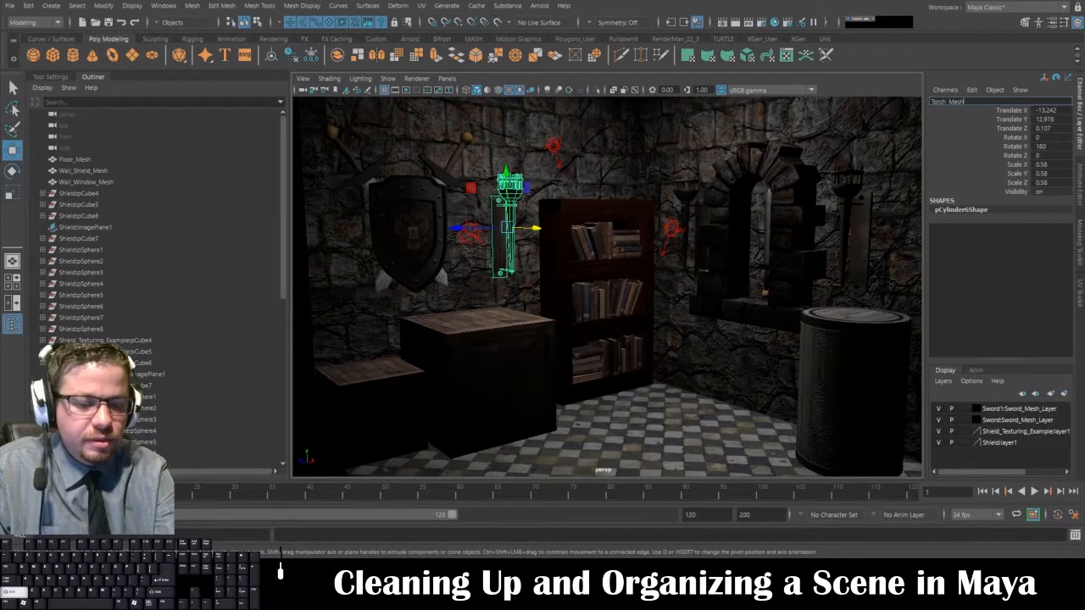
{"action": "type", "text": " 01"}
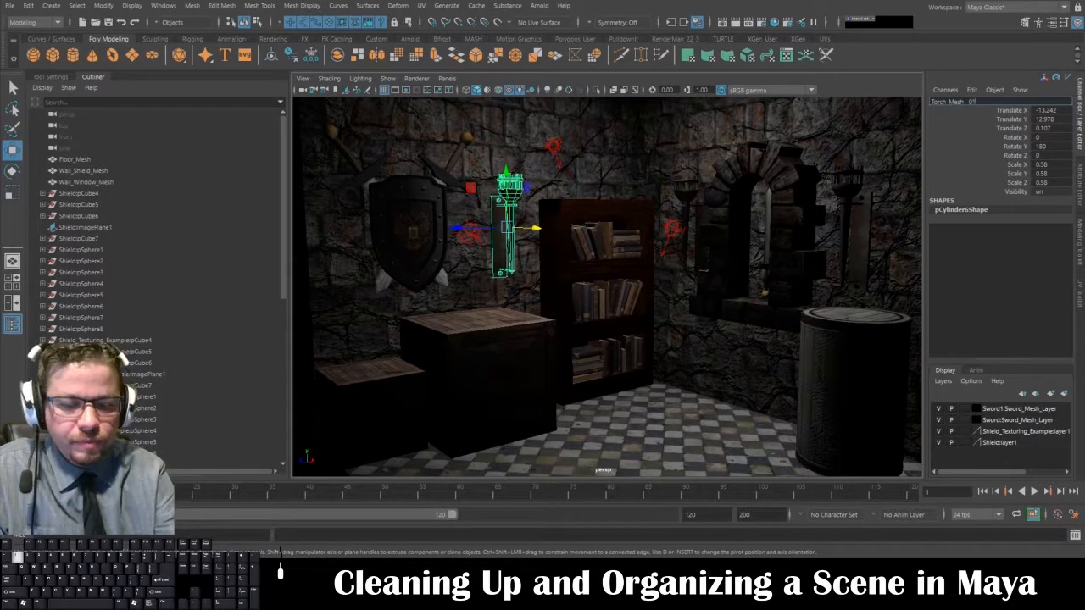
{"action": "key", "text": "Return"}
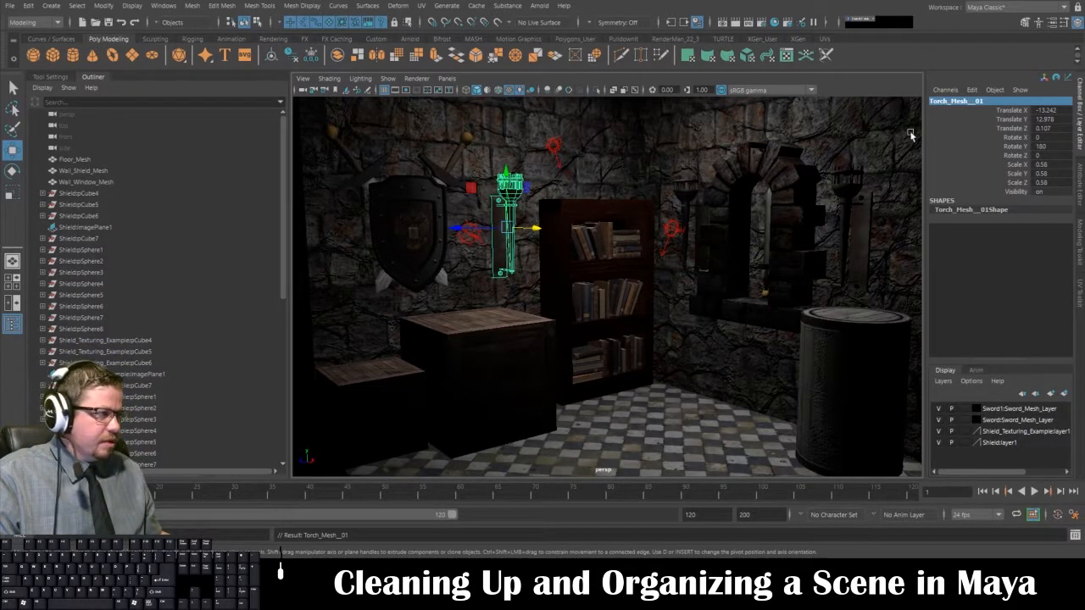
{"action": "left_click", "coordinate": [968, 103]}
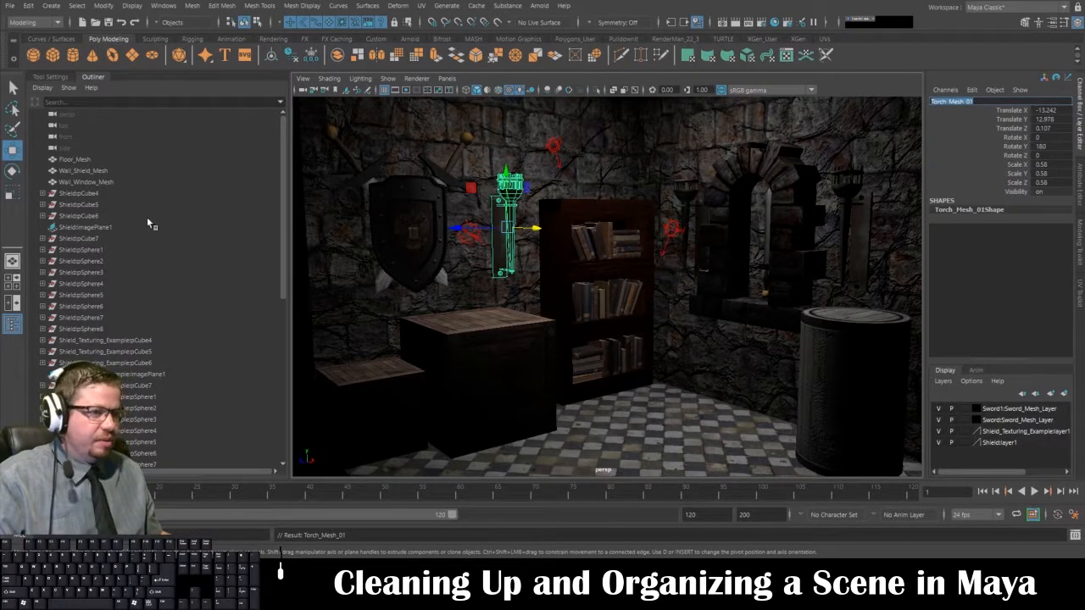
Step: Reuse the first torch's name for the torch between the bookcase and the window, renaming it Torch_Mesh_02
{"action": "scroll", "coordinate": [143, 311], "scroll_direction": "down", "scroll_amount": 8}
{"action": "scroll", "coordinate": [143, 310], "scroll_direction": "up", "scroll_amount": 8}
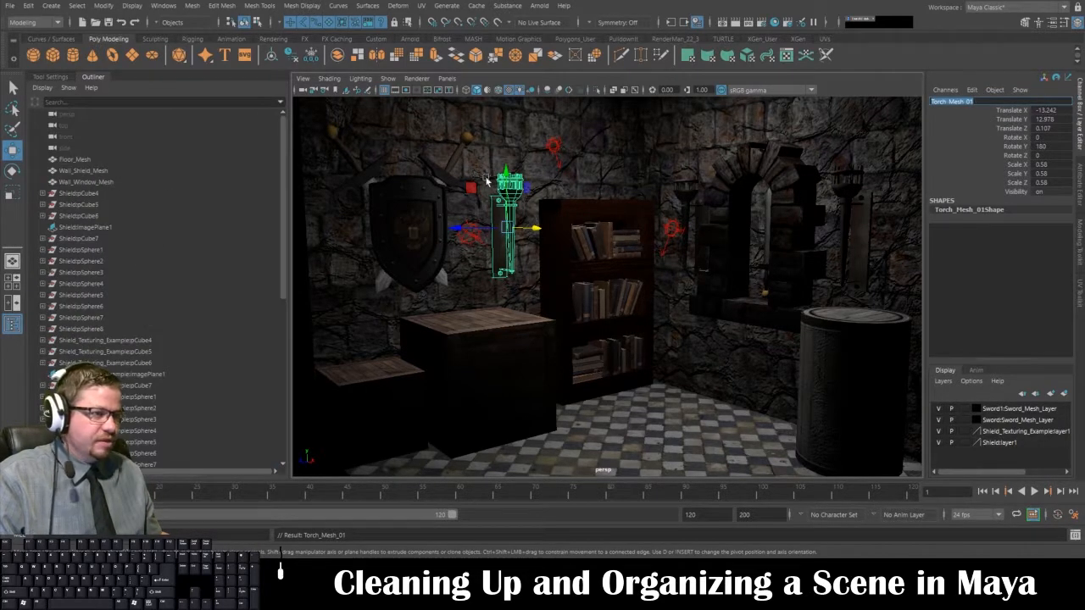
{"action": "left_click", "coordinate": [685, 200]}
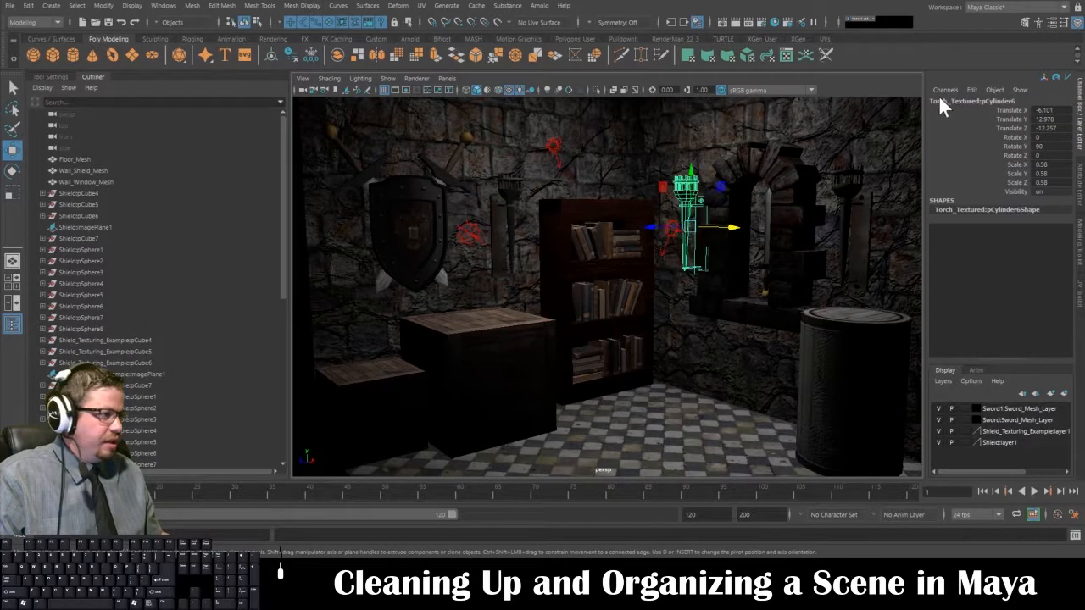
{"action": "left_click", "coordinate": [507, 195]}
{"action": "left_click", "coordinate": [952, 101]}
{"action": "key", "text": "ctrl+c"}
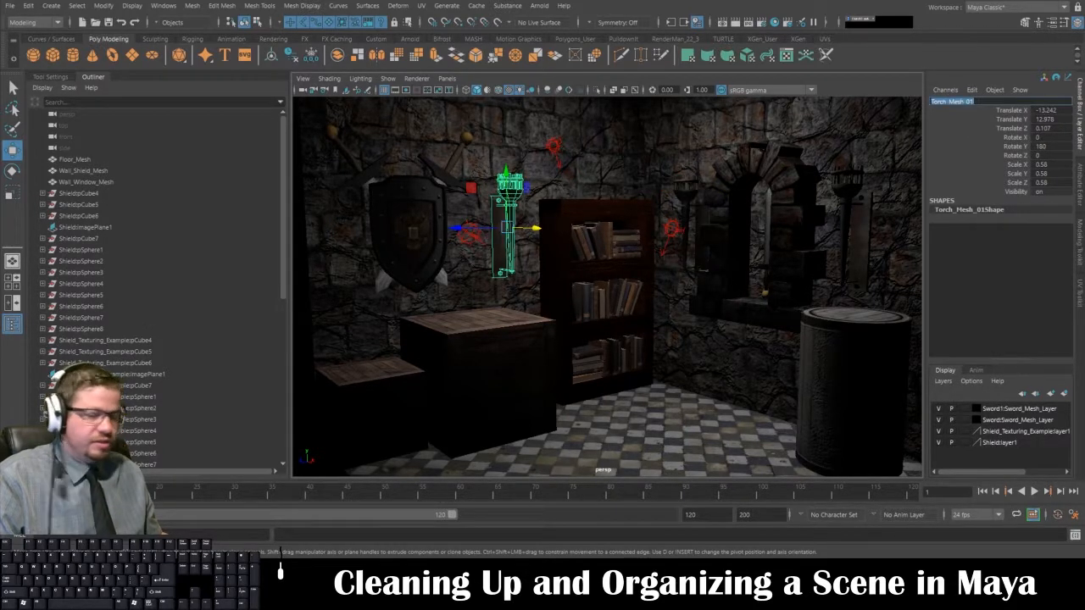
{"action": "left_click", "coordinate": [697, 197]}
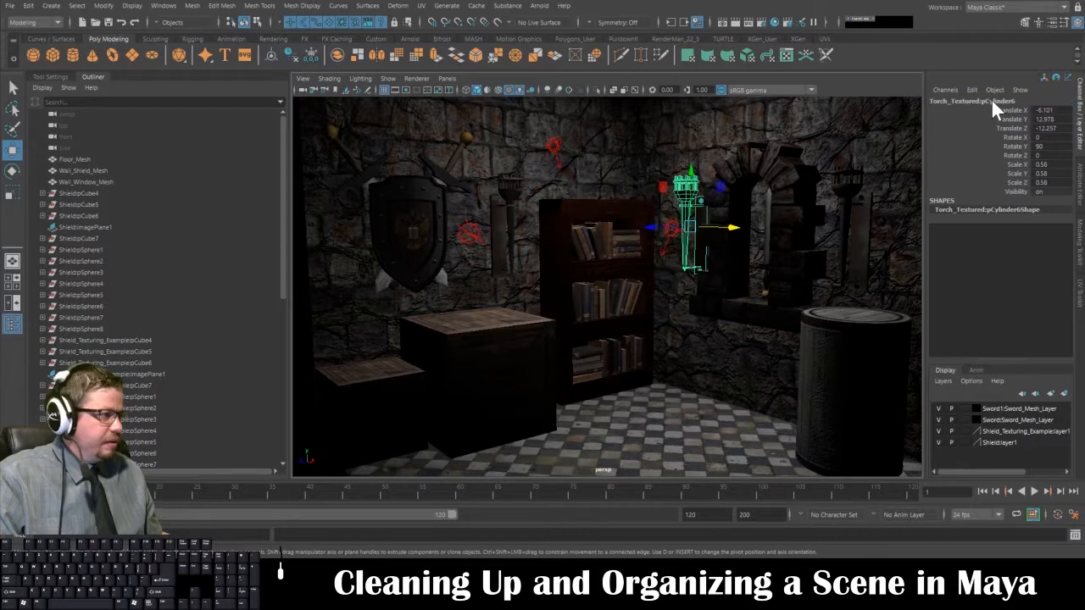
{"action": "left_click", "coordinate": [975, 102]}
{"action": "key", "text": "ctrl+v"}
{"action": "key", "text": "BackSpace"}
{"action": "type", "text": "2"}
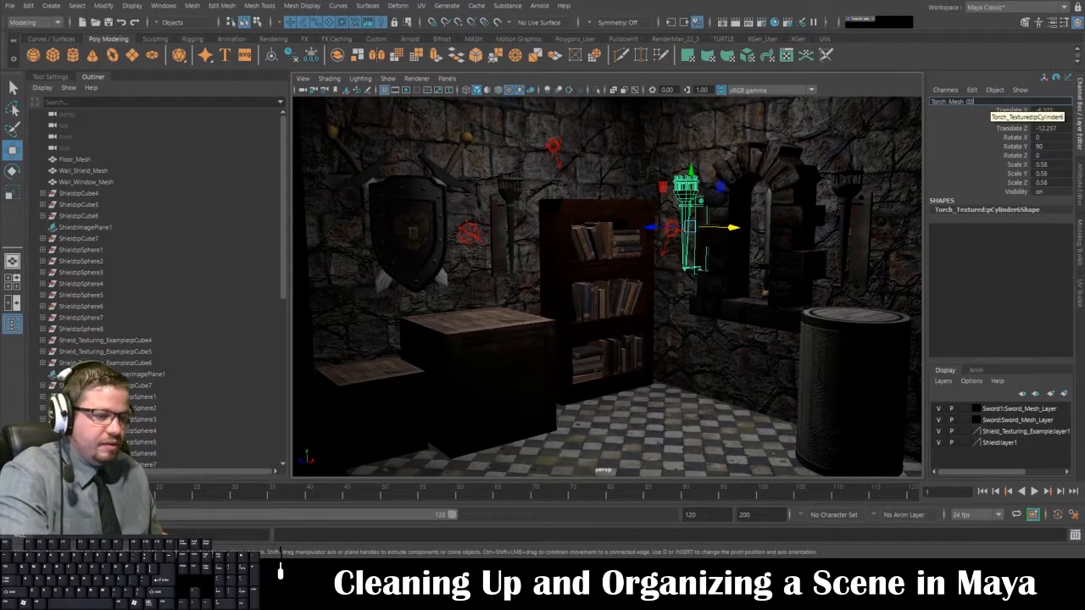
{"action": "key", "text": "Return"}
Step: Reuse the copied torch name for the torch beyond the window, above the barrel, renaming it Torch_Mesh_03
{"action": "left_click", "coordinate": [858, 195]}
{"action": "left_click", "coordinate": [979, 102]}
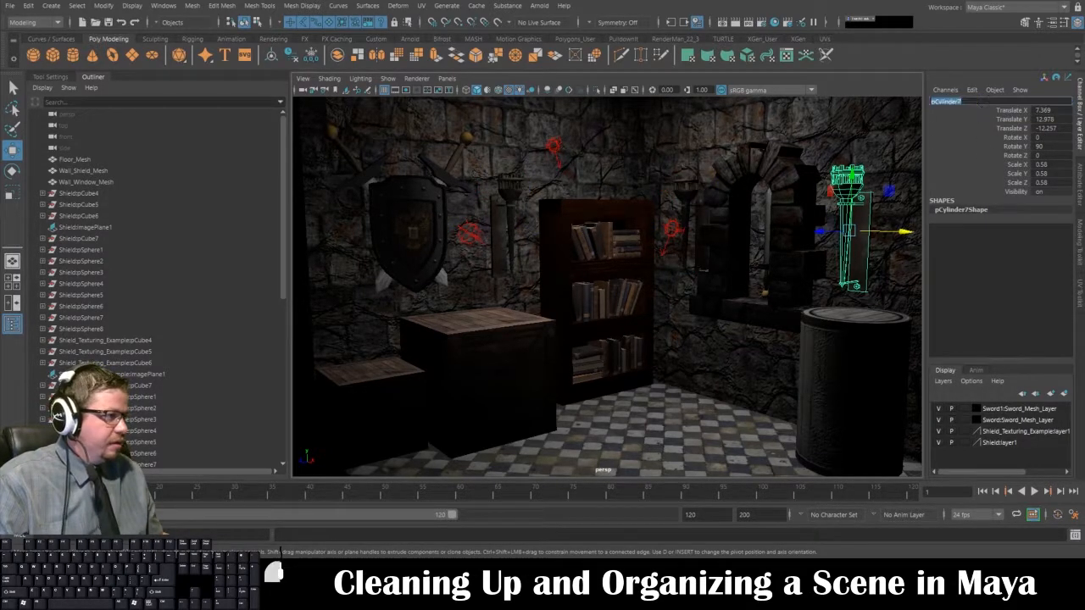
{"action": "key", "text": "ctrl+v"}
{"action": "key", "text": "BackSpace"}
{"action": "type", "text": "3"}
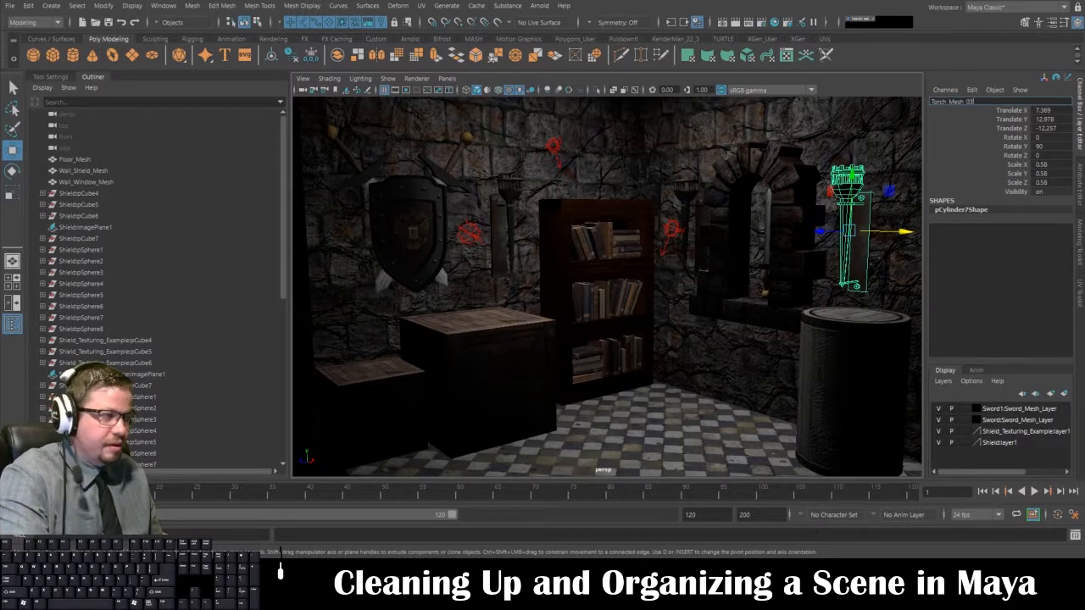
{"action": "key", "text": "Return"}
Step: Rename the arched stone window frame as Stone_Window_Mesh
{"action": "left_click", "coordinate": [844, 320]}
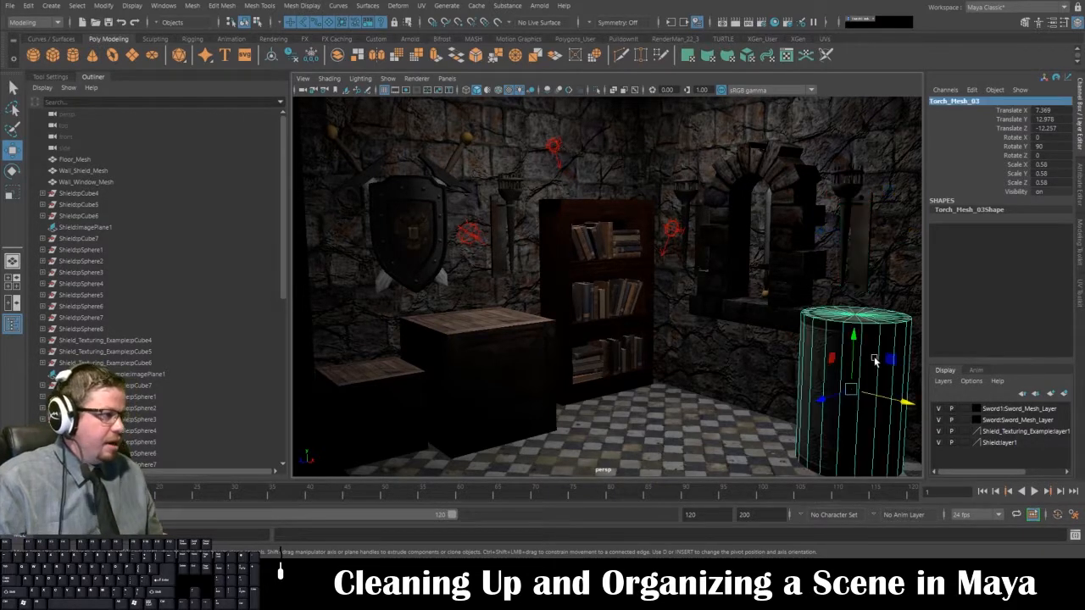
{"action": "left_click", "coordinate": [795, 266]}
{"action": "left_click_drag", "start_coordinate": [795, 266], "coordinate": [814, 263], "text": "alt"}
{"action": "left_click", "coordinate": [958, 102]}
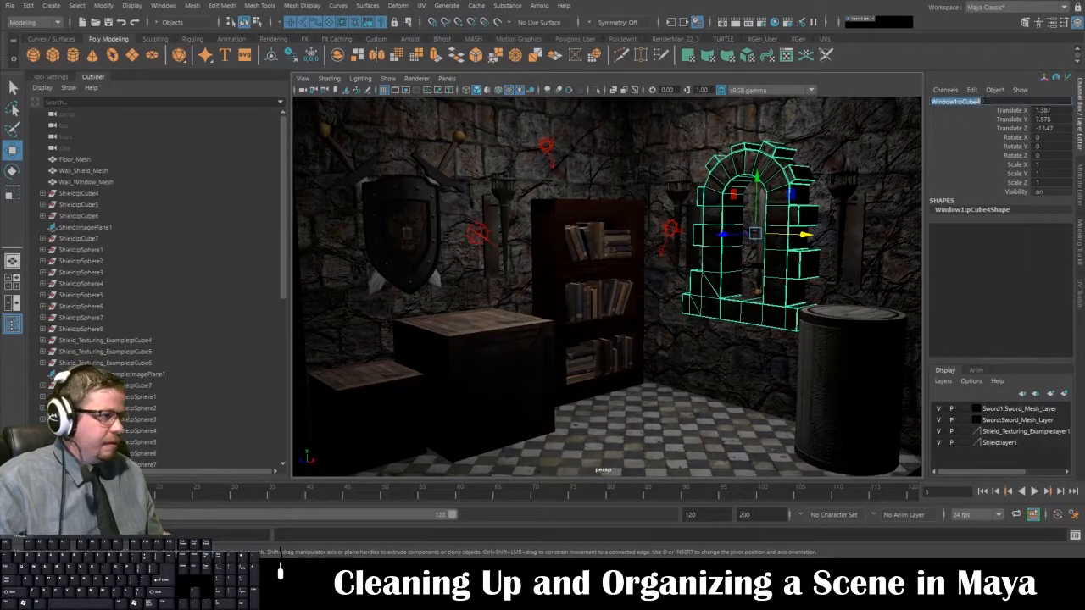
{"action": "type", "text": "Window"}
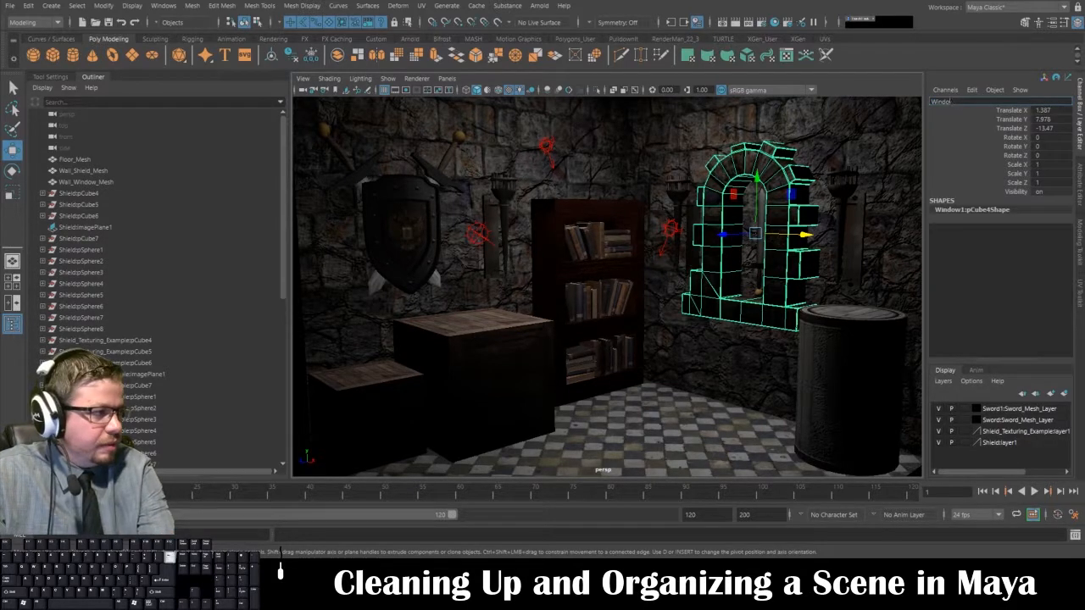
{"action": "key", "text": "BackSpace"}
{"action": "type", "text": "Stone Window"}
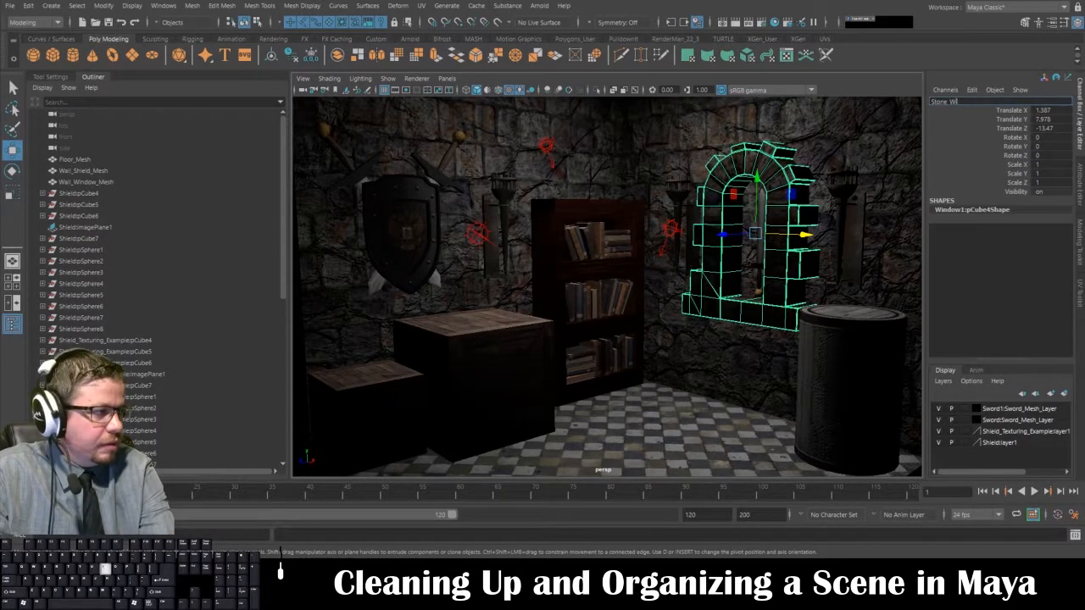
{"action": "type", "text": "_Mesh"}
{"action": "key", "text": "Return"}
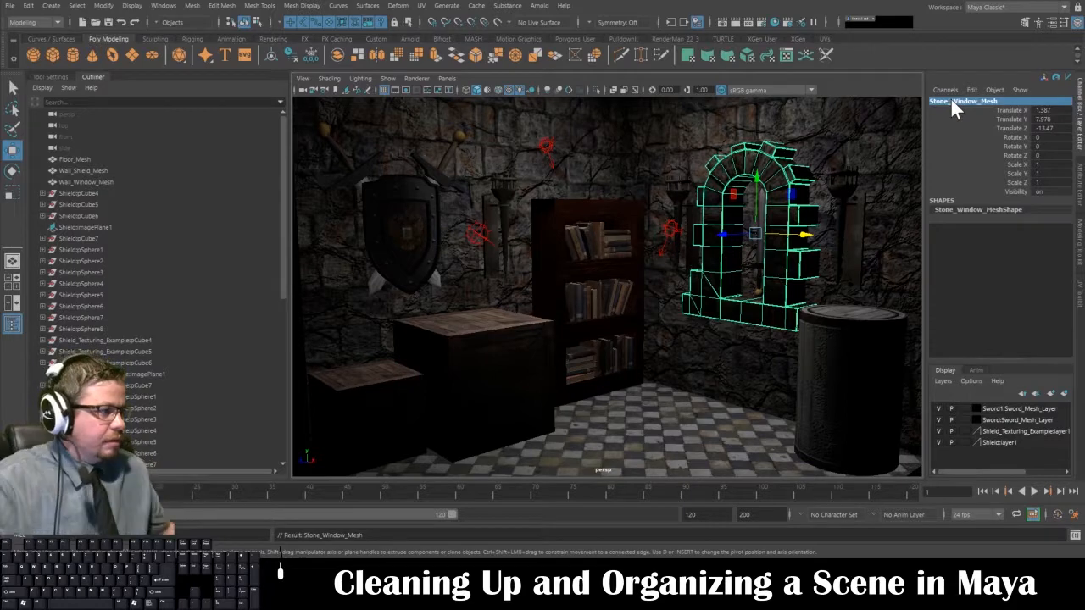
Step: Check the object names of the books in the bookcase, the two stone walls and the floor
{"action": "left_click", "coordinate": [618, 307]}
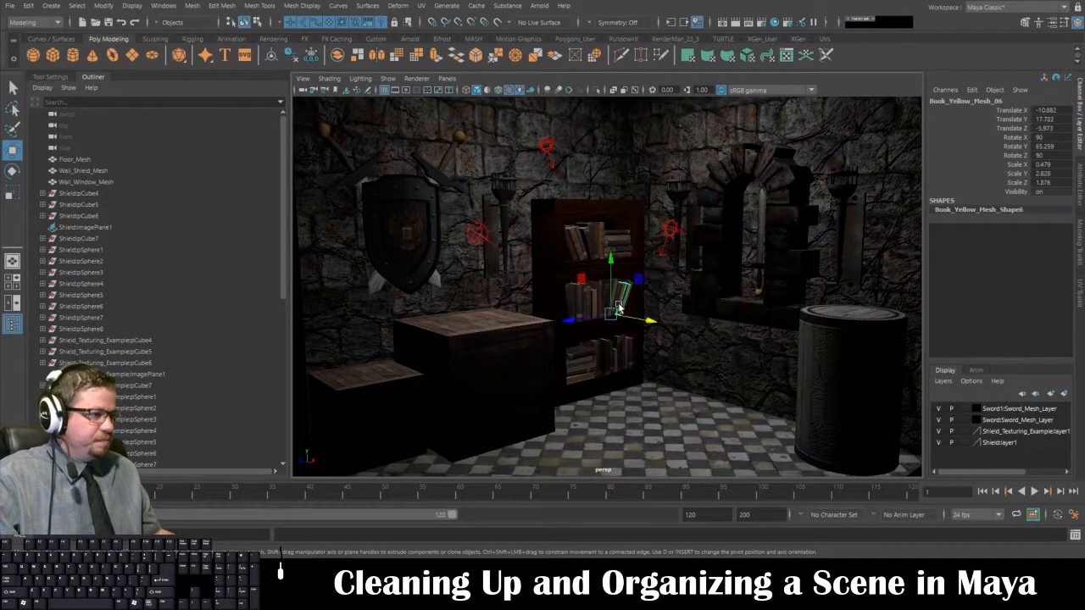
{"action": "right_click_drag", "start_coordinate": [570, 314], "coordinate": [640, 365], "text": "alt"}
{"action": "left_click", "coordinate": [549, 228]}
{"action": "mouse_move", "coordinate": [549, 227]}
{"action": "left_mouse_down", "text": "alt"}
{"action": "mouse_move", "coordinate": [571, 235]}
{"action": "mouse_move", "coordinate": [582, 303]}
{"action": "mouse_move", "coordinate": [541, 220]}
{"action": "left_mouse_up", "text": "alt"}
{"action": "left_click", "coordinate": [540, 240]}
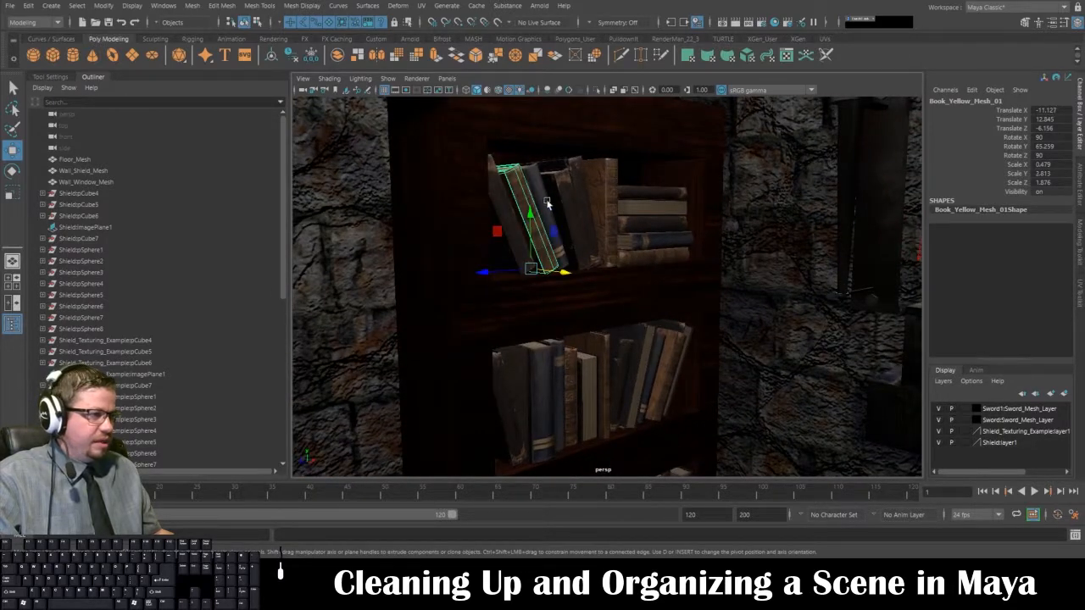
{"action": "left_click", "coordinate": [550, 203]}
{"action": "left_click", "coordinate": [582, 179]}
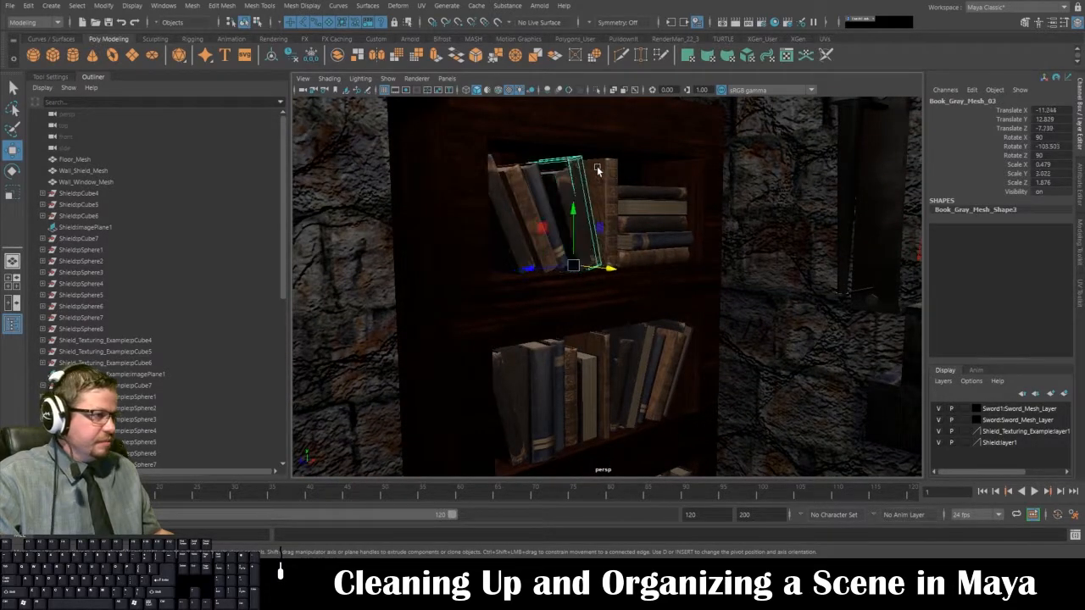
{"action": "left_click", "coordinate": [607, 182]}
{"action": "left_click_drag", "start_coordinate": [571, 238], "coordinate": [494, 251], "text": "alt"}
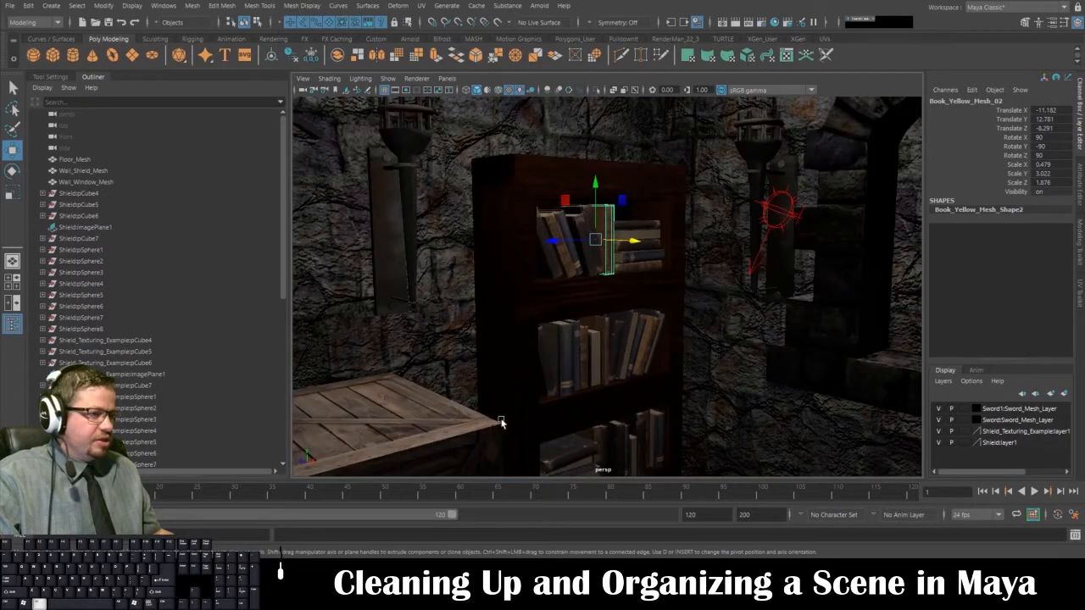
{"action": "scroll", "coordinate": [499, 424], "scroll_direction": "down", "scroll_amount": 8}
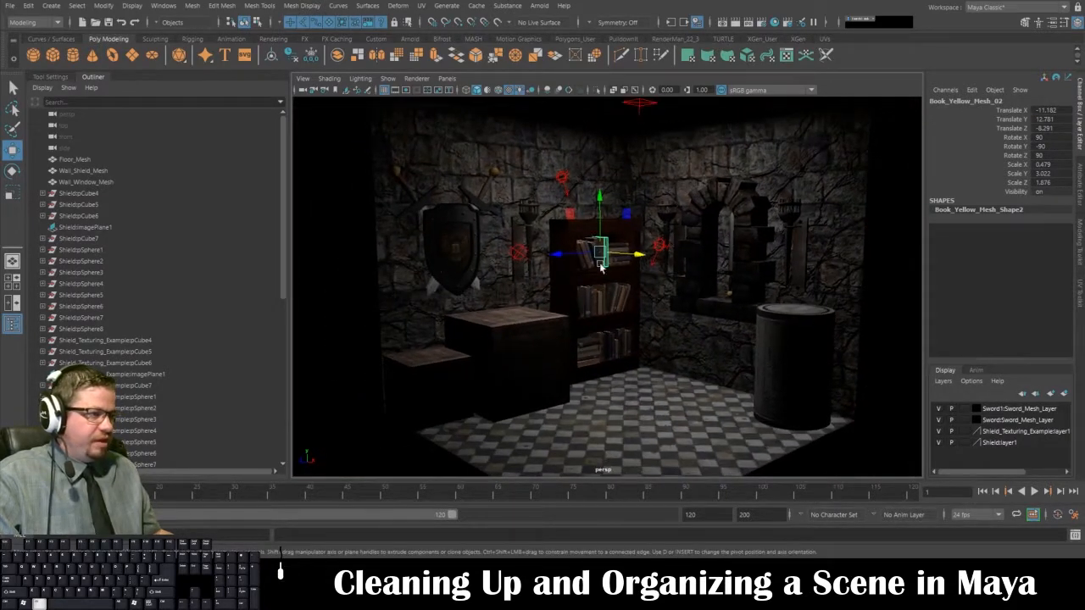
{"action": "left_click", "coordinate": [550, 182]}
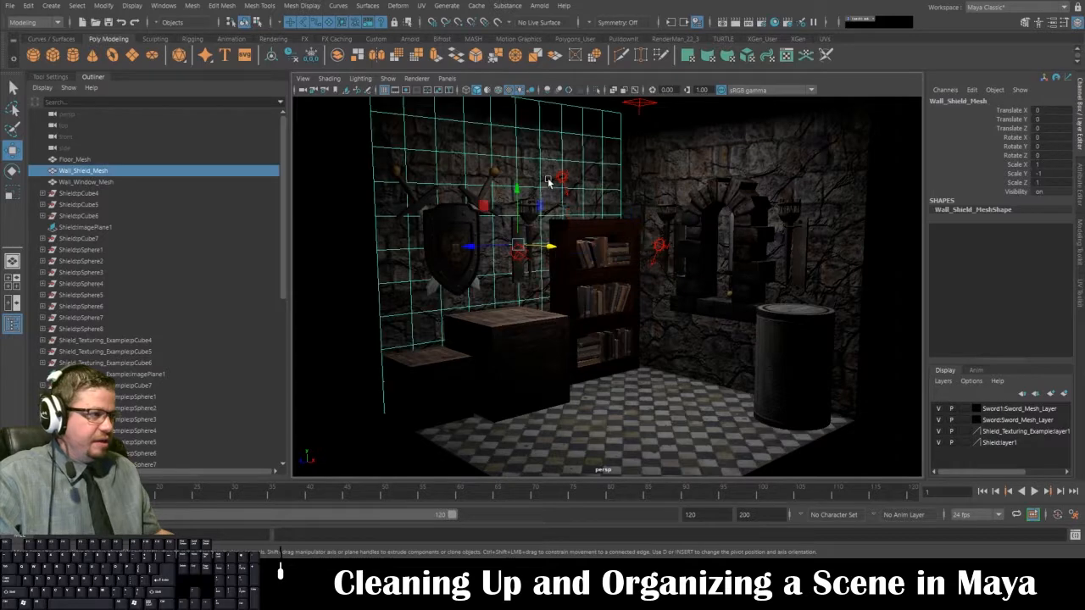
{"action": "left_click", "coordinate": [767, 165]}
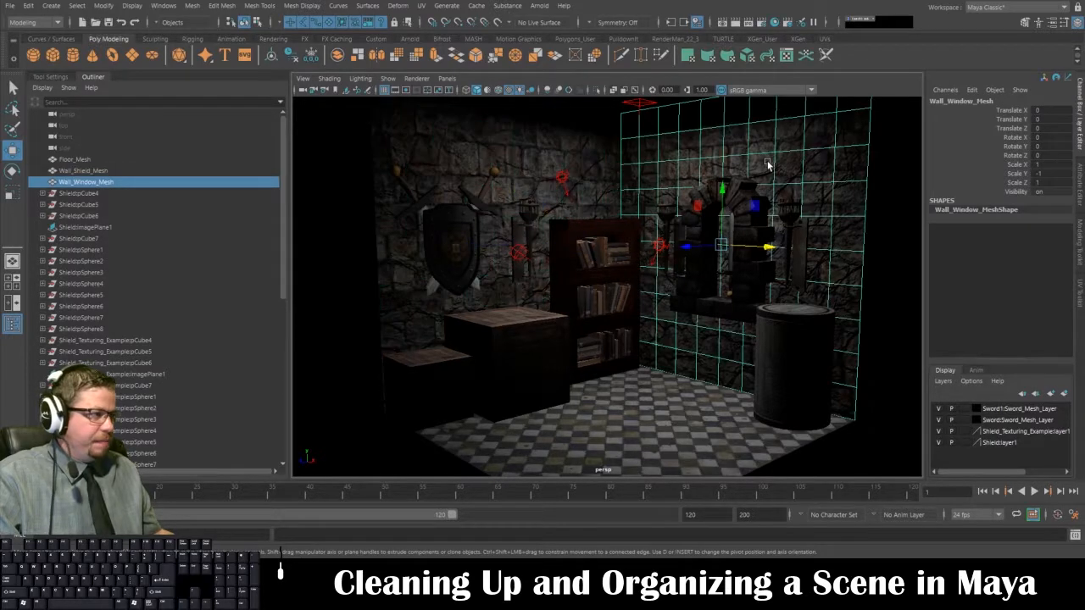
{"action": "left_click", "coordinate": [624, 445]}
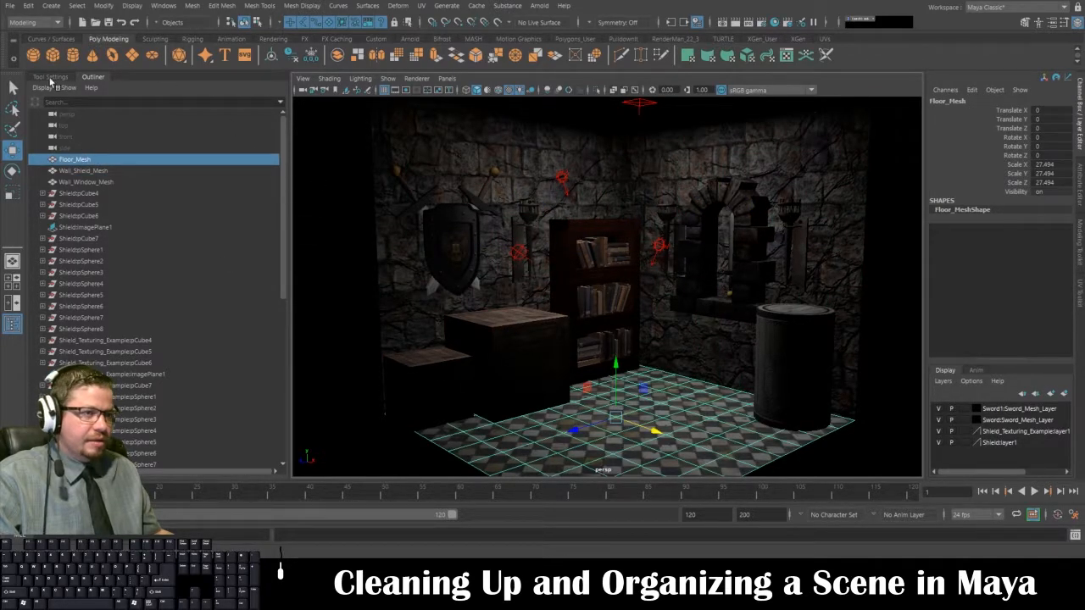
{"action": "left_click", "coordinate": [163, 7]}
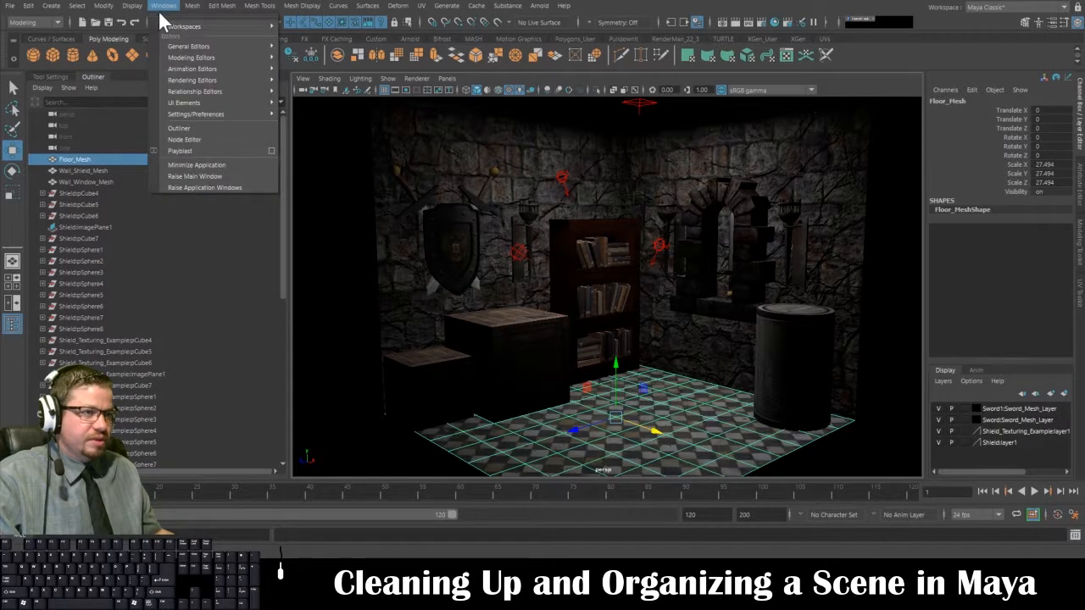
{"action": "left_click", "coordinate": [114, 80]}
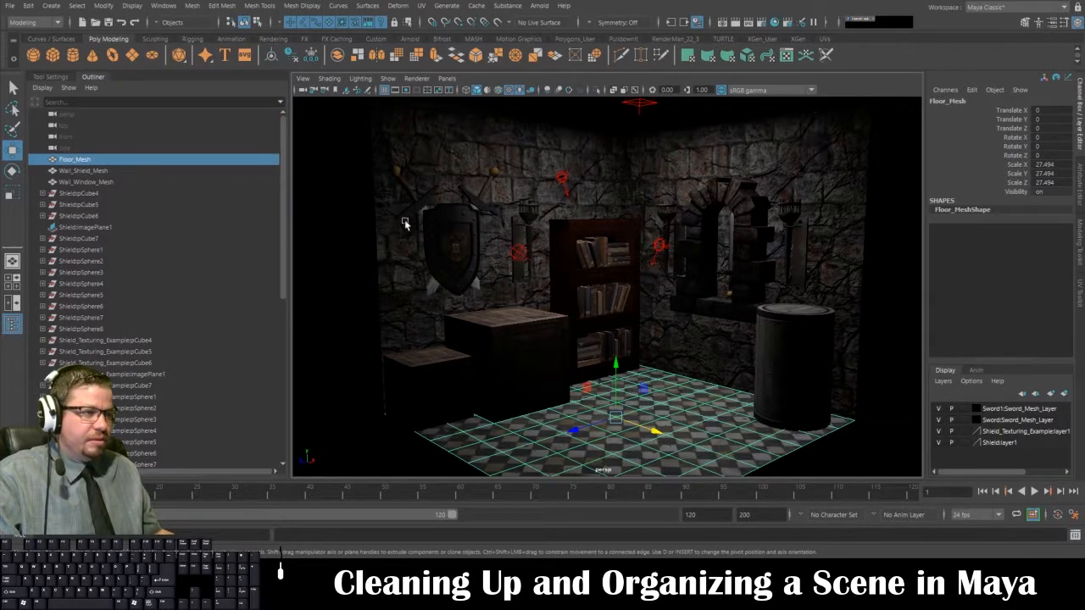
{"action": "left_click", "coordinate": [59, 77]}
{"action": "left_click", "coordinate": [92, 78]}
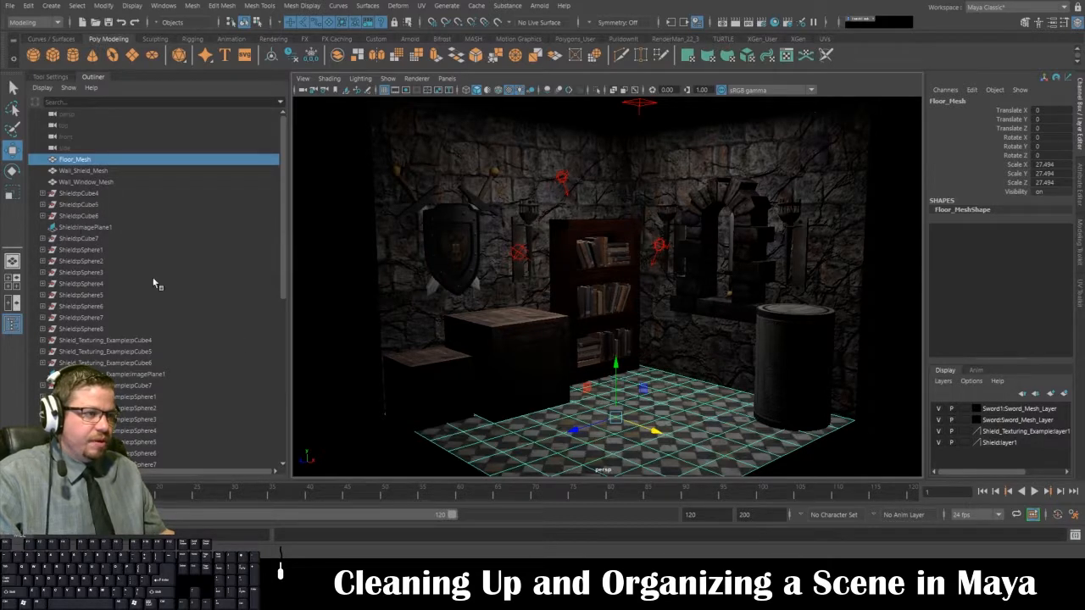
{"action": "left_click", "coordinate": [831, 455]}
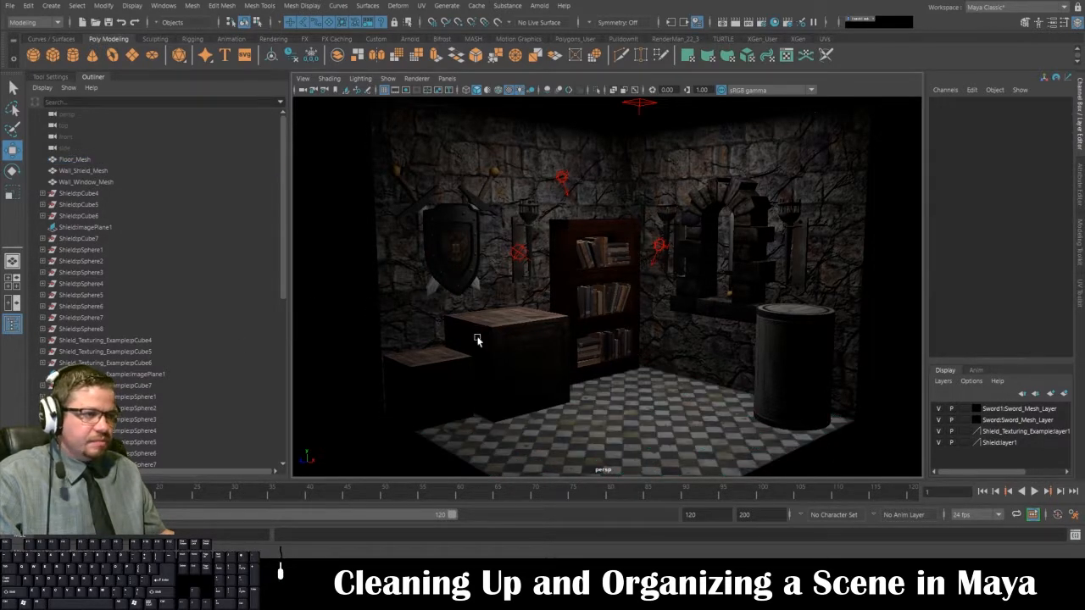
Step: Test-move the leftover node Shield:pCube4 vertically to see whether it affects visible geometry, undo the moves, and delete the node
{"action": "left_click", "coordinate": [99, 195]}
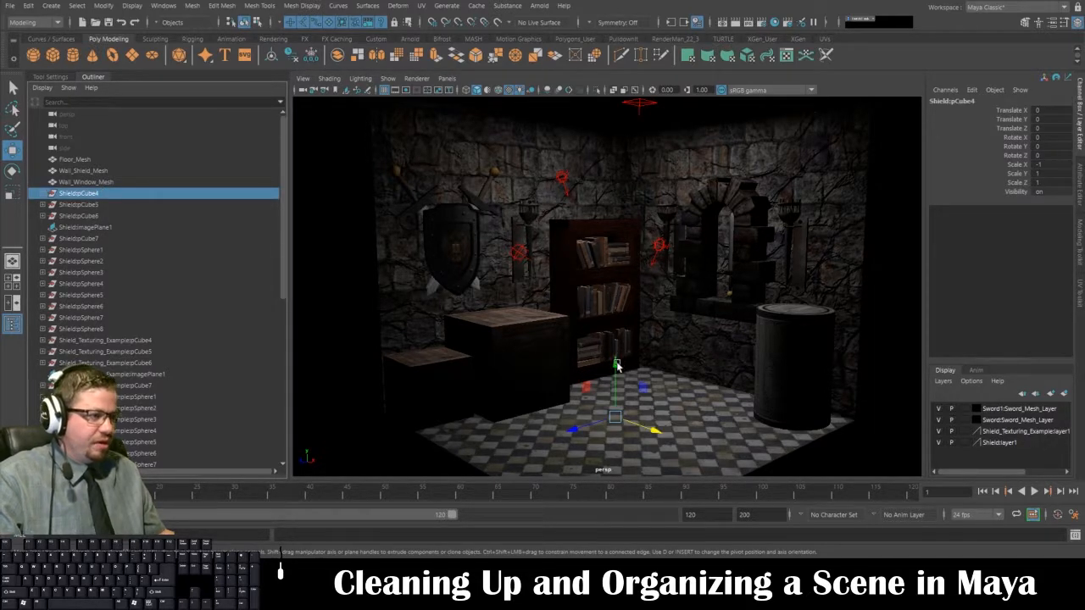
{"action": "left_click_drag", "start_coordinate": [617, 365], "coordinate": [591, 227]}
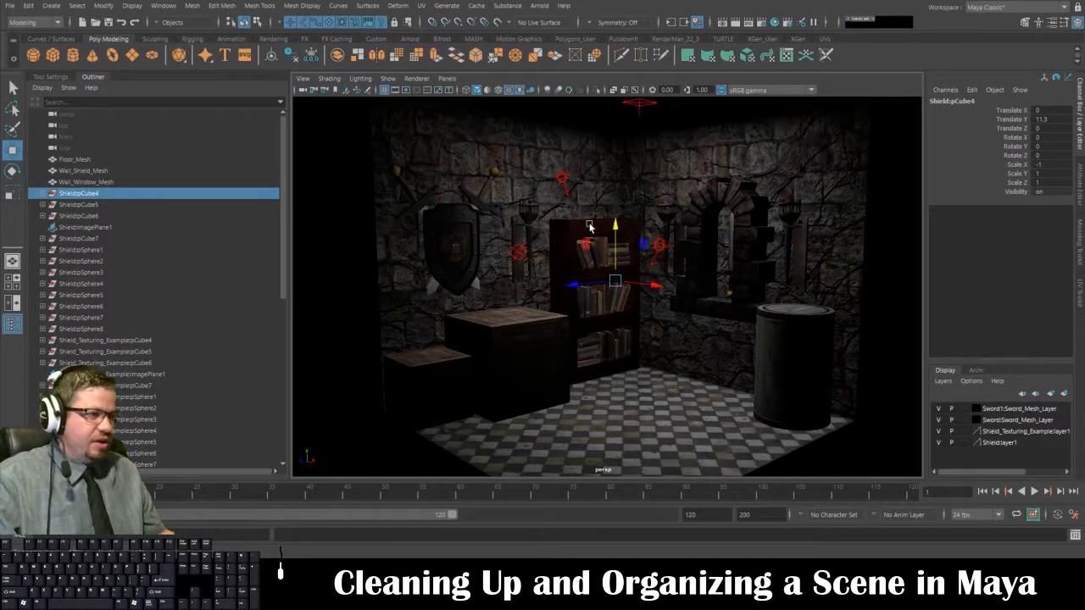
{"action": "key", "text": "ctrl+z"}
{"action": "left_click_drag", "start_coordinate": [616, 365], "coordinate": [613, 259]}
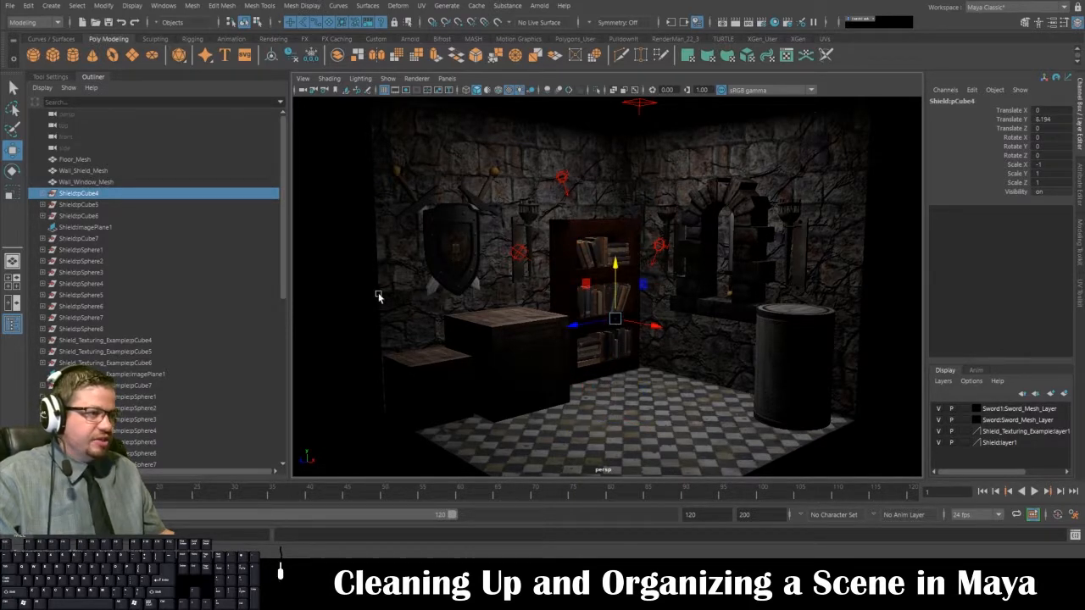
{"action": "key", "text": "ctrl+z"}
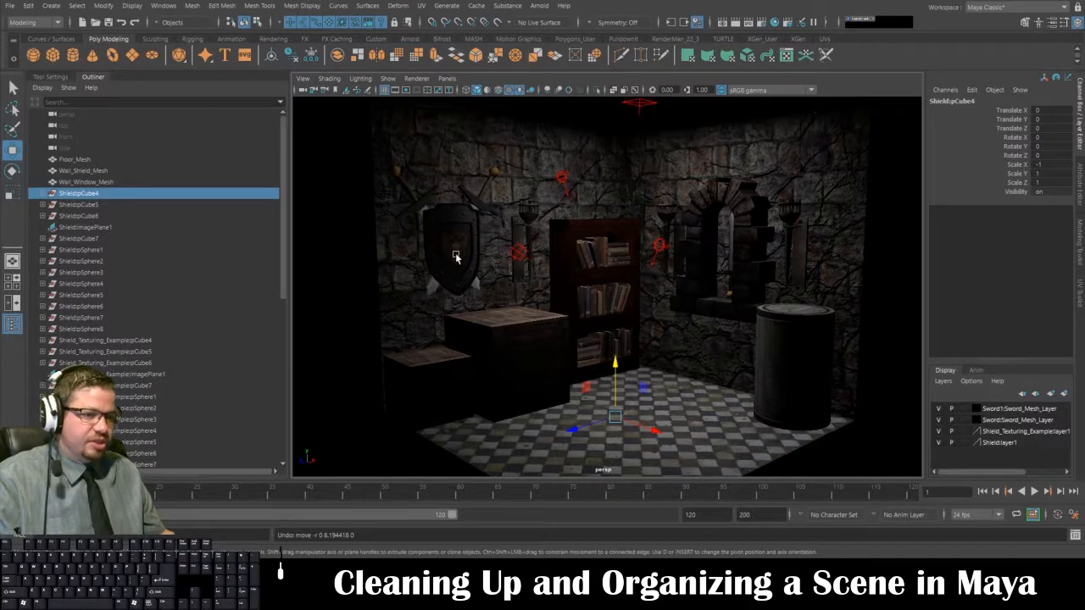
{"action": "key", "text": "Delete"}
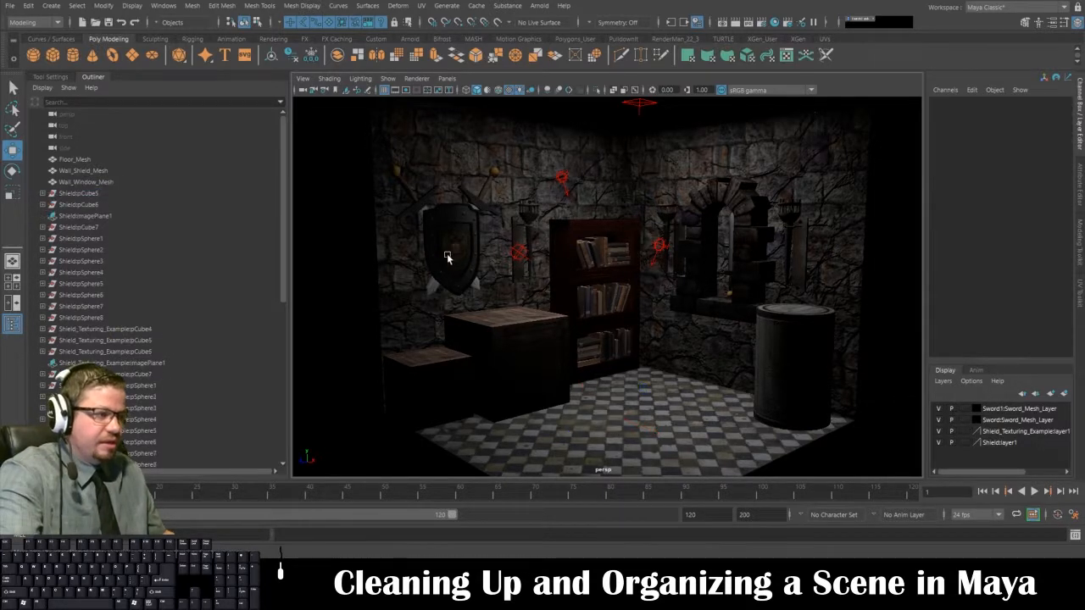
Step: Delete the leftover nodes Shield:pCube5, Shield:imagePlane1 and Shield:pCube6 from the scene
{"action": "left_click", "coordinate": [91, 193]}
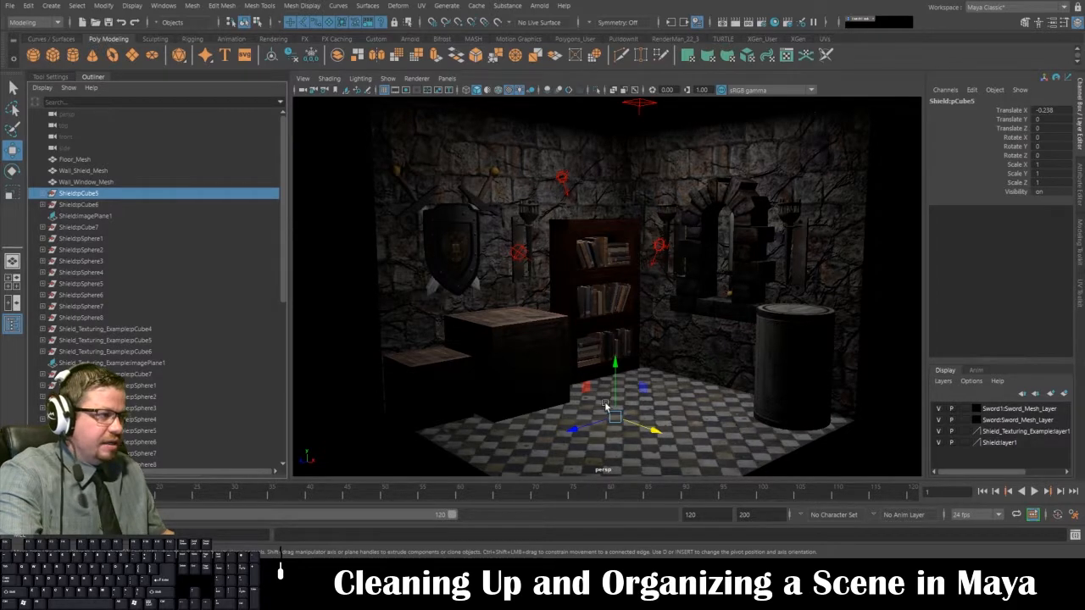
{"action": "key", "text": "Delete"}
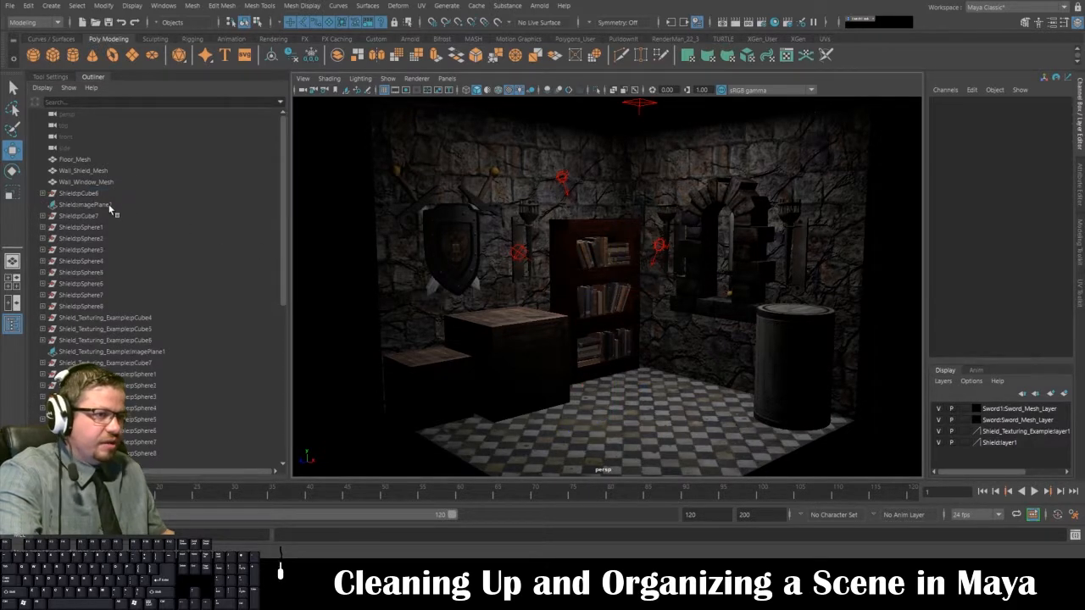
{"action": "left_click", "coordinate": [85, 204]}
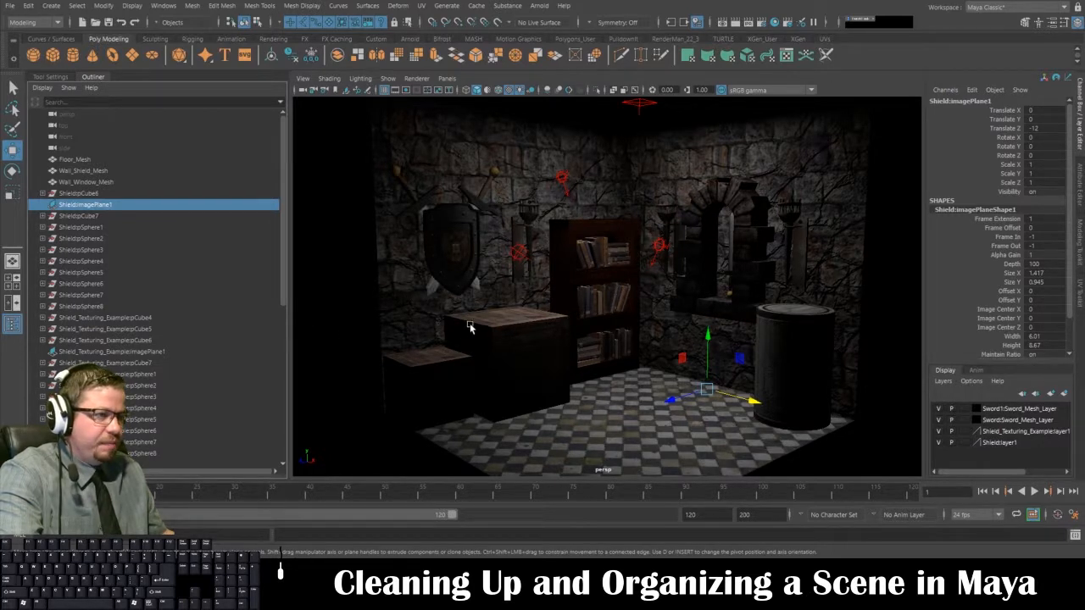
{"action": "key", "text": "Delete"}
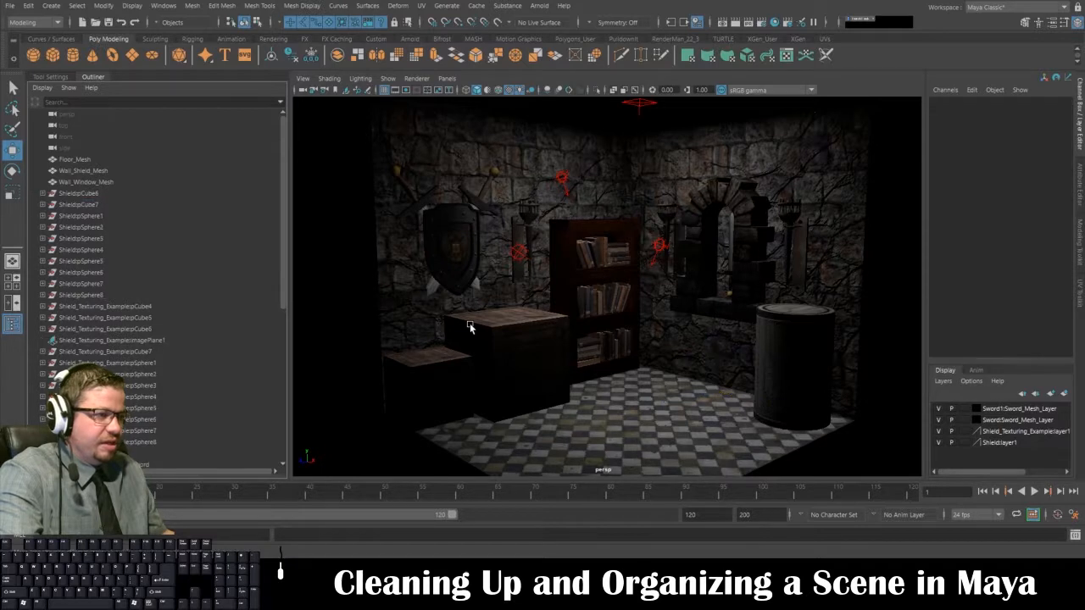
{"action": "left_click", "coordinate": [84, 194]}
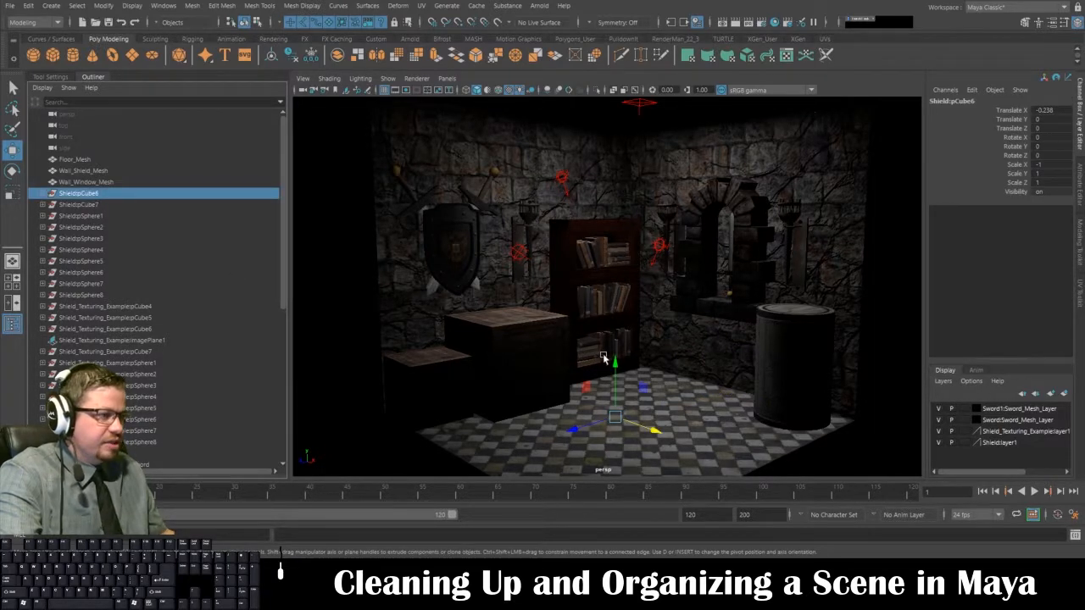
{"action": "key", "text": "Delete"}
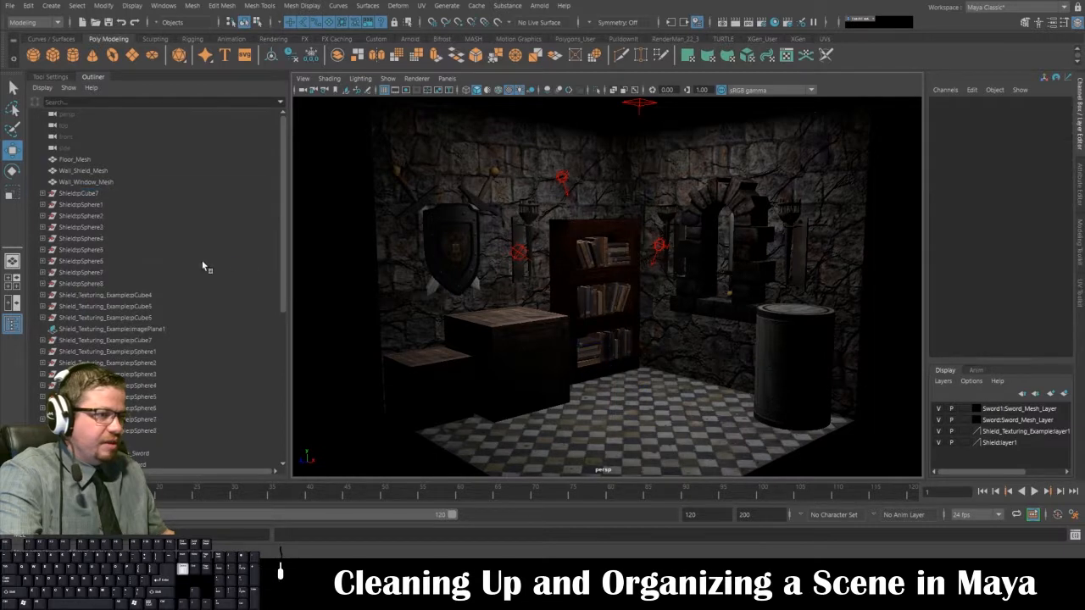
Step: Test-move the leftover nodes from Shield:pCube7 through Shield:pSphere8 together, undo the move, and delete them all
{"action": "left_click", "coordinate": [108, 198]}
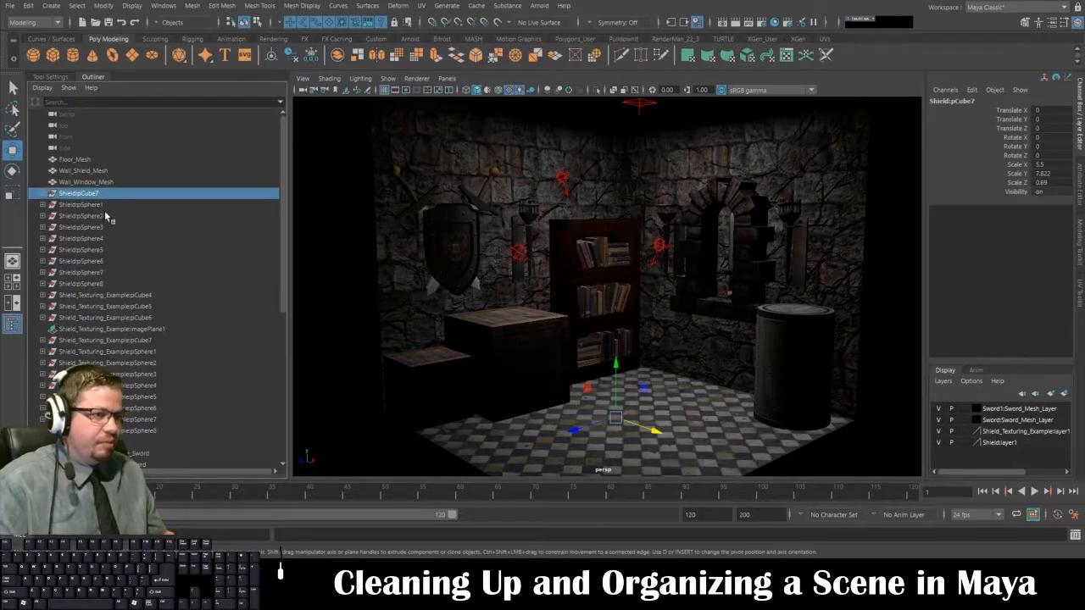
{"action": "left_click", "coordinate": [102, 284], "text": "shift"}
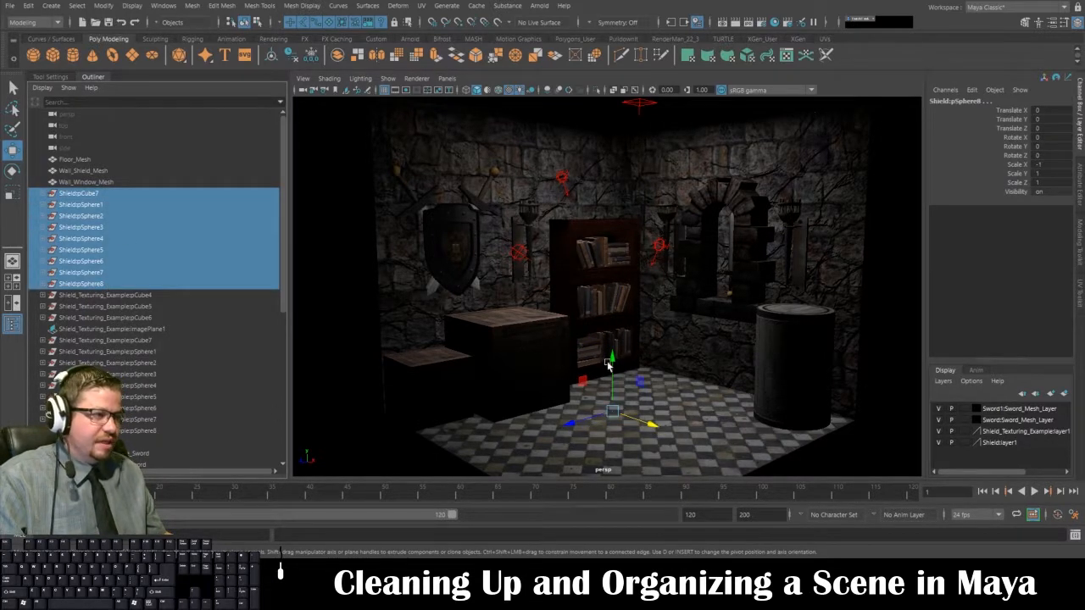
{"action": "left_click_drag", "start_coordinate": [612, 338], "coordinate": [511, 251]}
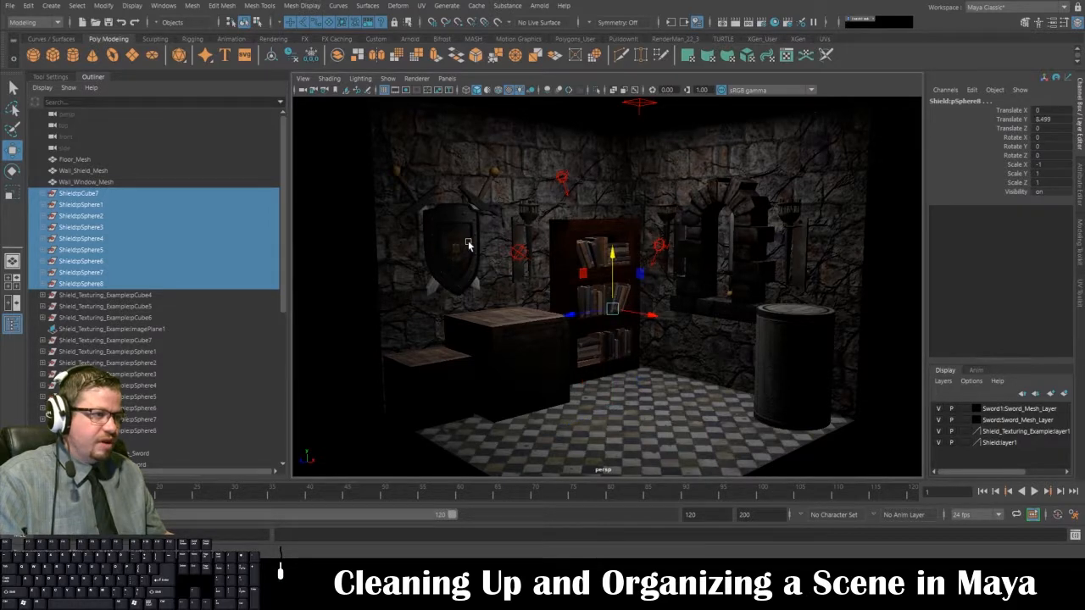
{"action": "key", "text": "ctrl+z"}
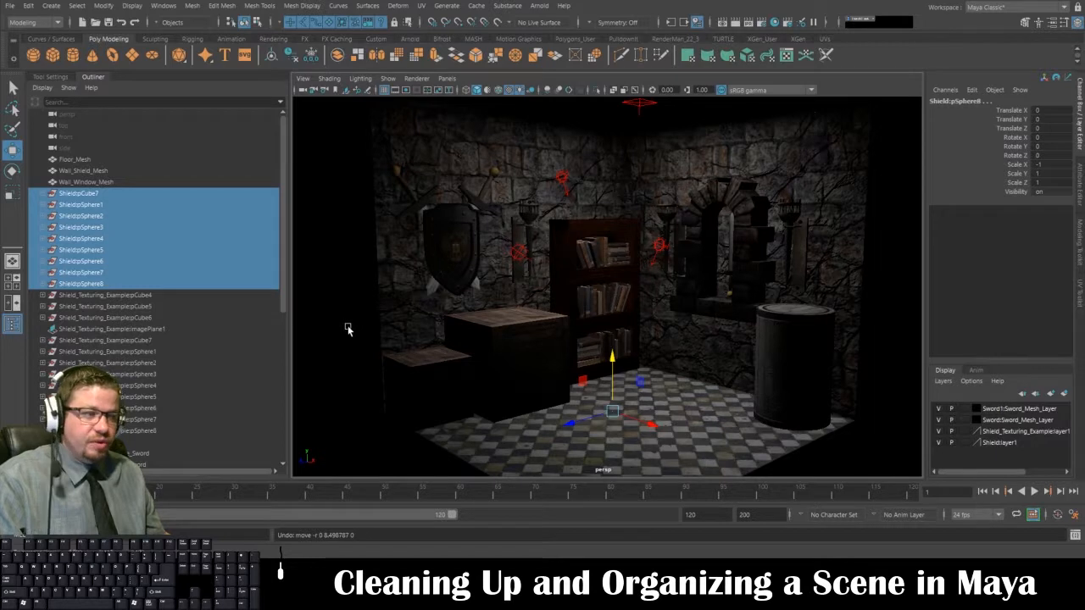
{"action": "key", "text": "Delete"}
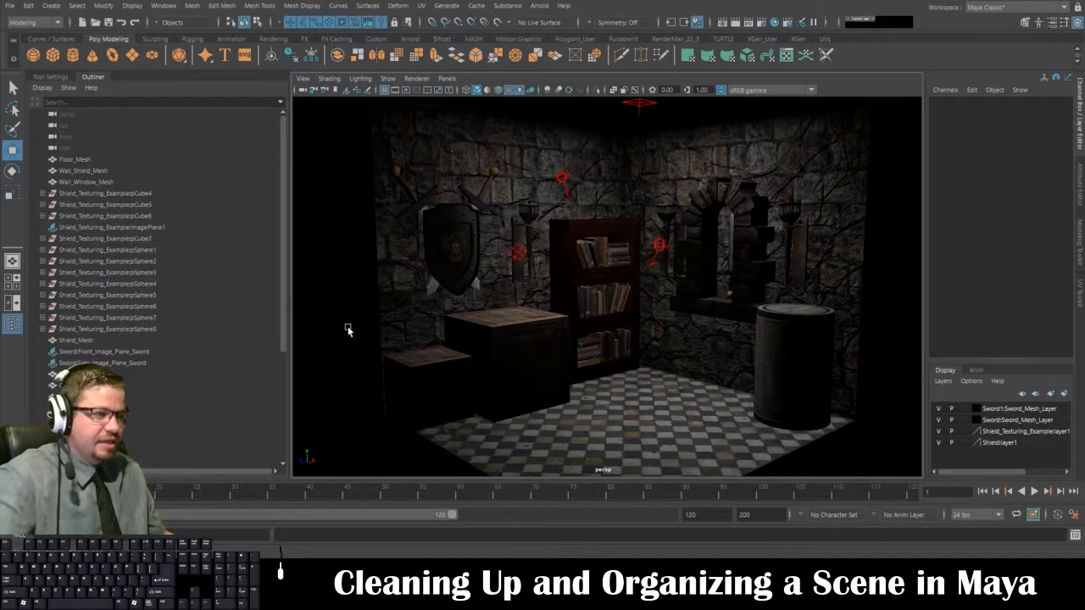
Step: Delete the leftover nodes Shield_Texturing_Example:pCube4, pCube5, pCube6 and imagePlane1 from the scene
{"action": "left_click", "coordinate": [127, 193]}
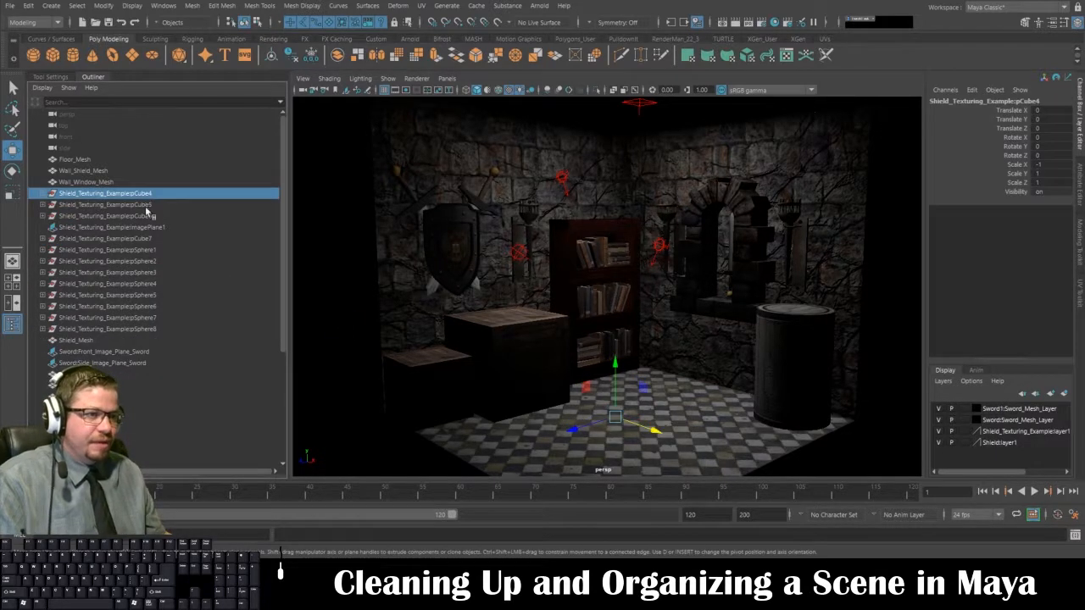
{"action": "left_click", "coordinate": [144, 218], "text": "shift"}
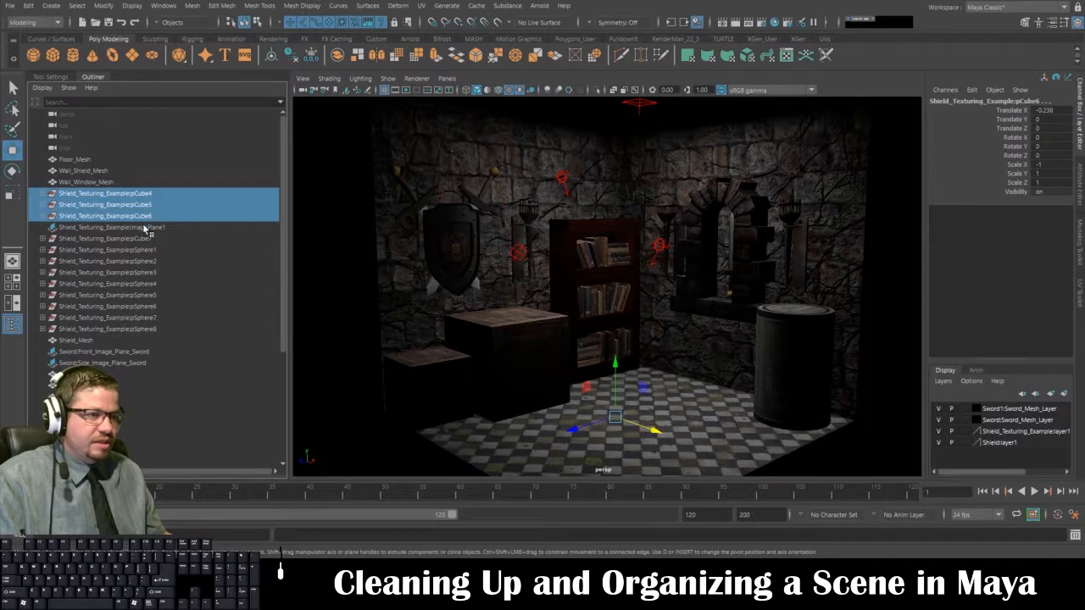
{"action": "left_click", "coordinate": [146, 228], "text": "shift"}
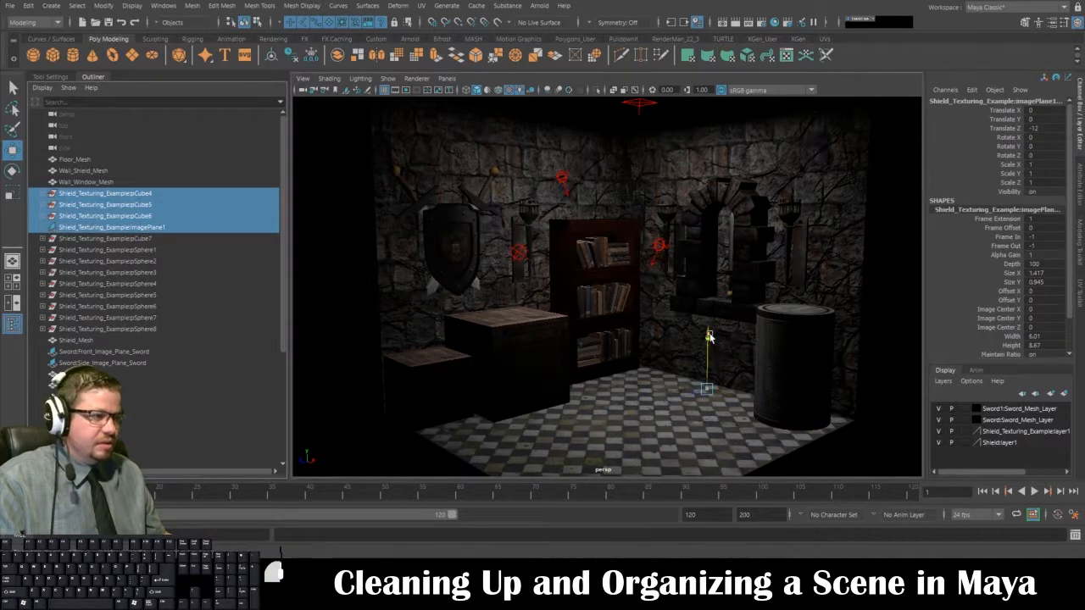
{"action": "key", "text": "Delete"}
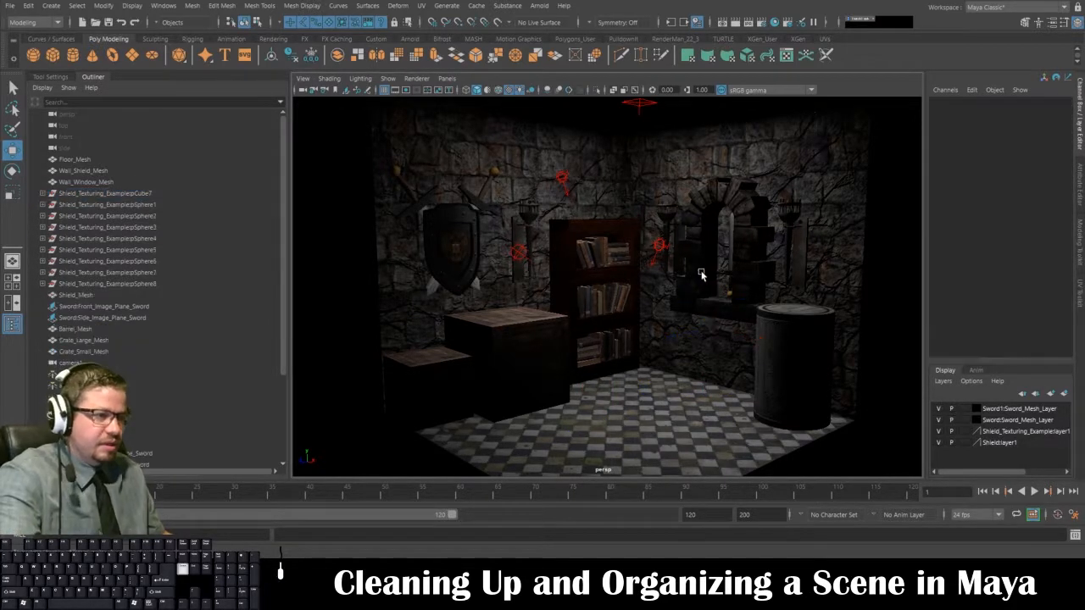
Step: Test-move the leftover nodes from Shield_Texturing_Example:pCube7 through Shield_Texturing_Example:pSphere8 upward together, and delete them all
{"action": "left_click", "coordinate": [81, 193]}
{"action": "left_click", "coordinate": [107, 285], "text": "shift"}
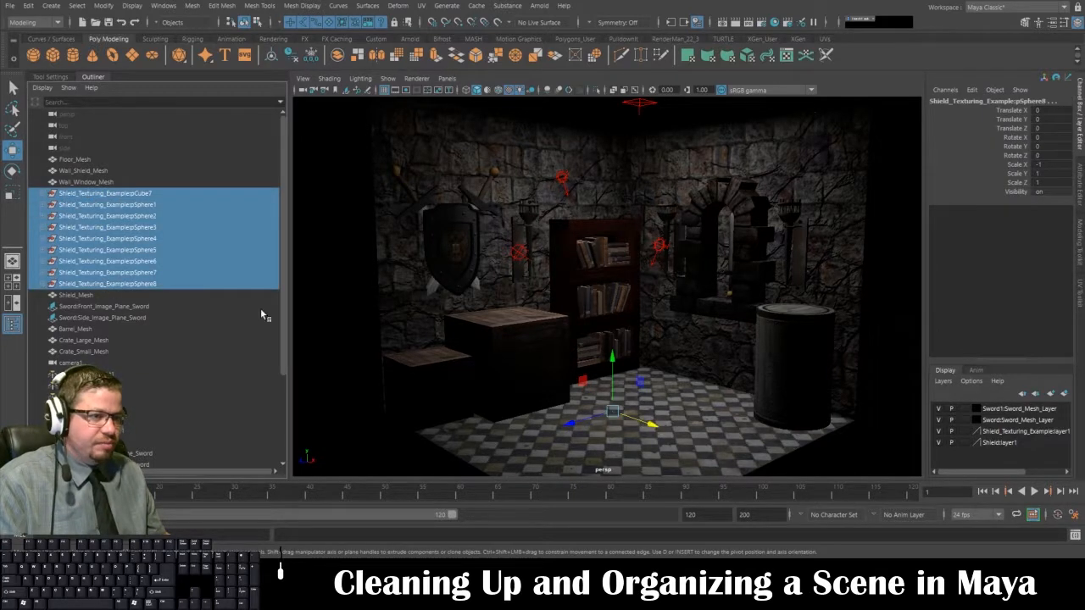
{"action": "left_click_drag", "start_coordinate": [613, 356], "coordinate": [613, 263]}
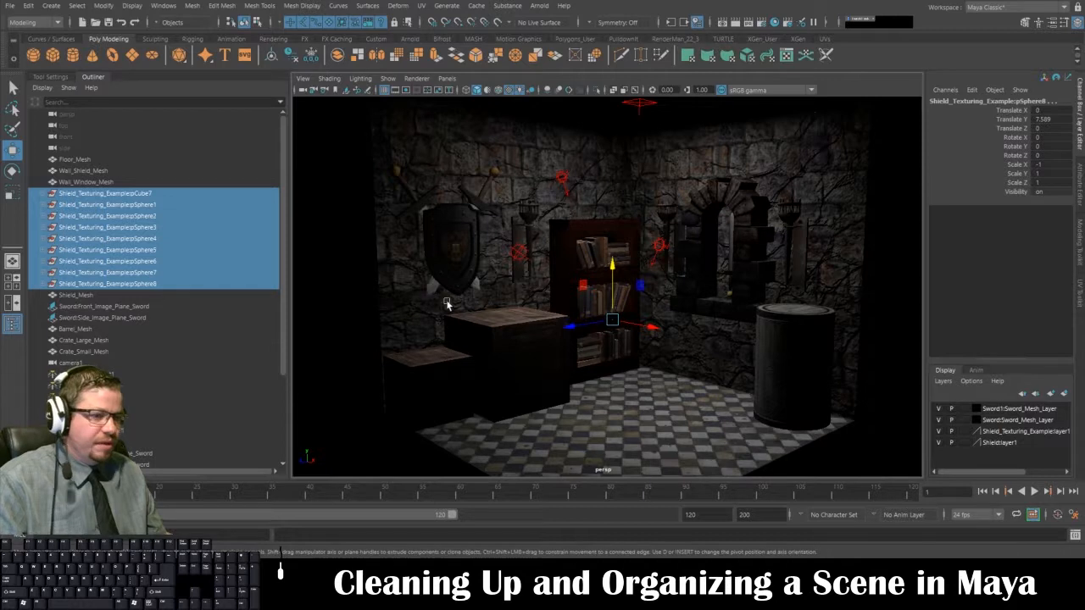
{"action": "key", "text": "Delete"}
Step: Check which bookcase books group1 and group2 contain, and ungroup group1, which holds the top-shelf books
{"action": "scroll", "coordinate": [110, 269], "scroll_direction": "down", "scroll_amount": 1}
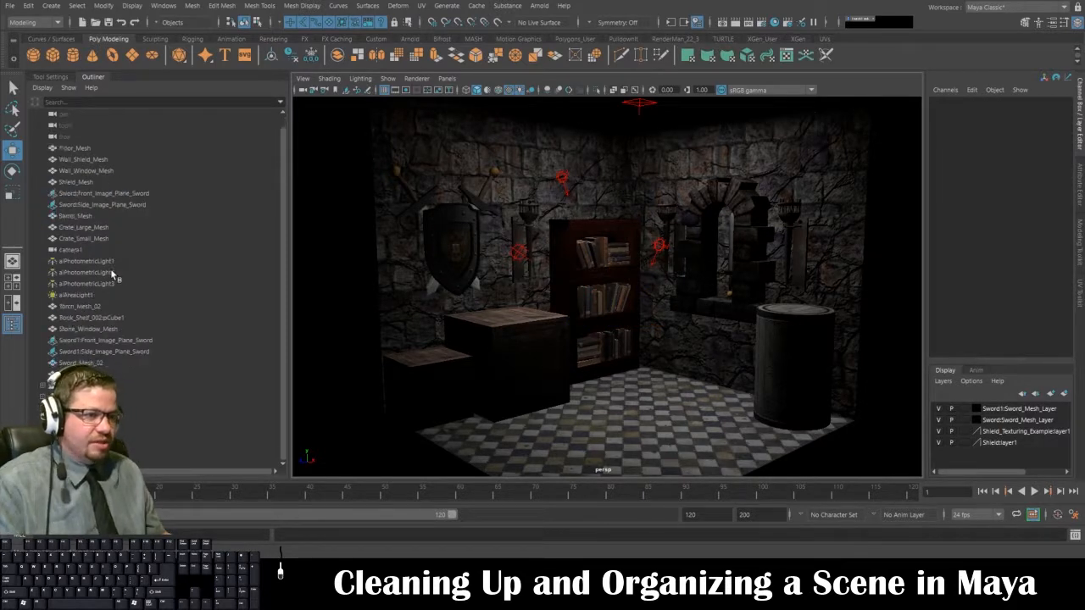
{"action": "left_click", "coordinate": [102, 385]}
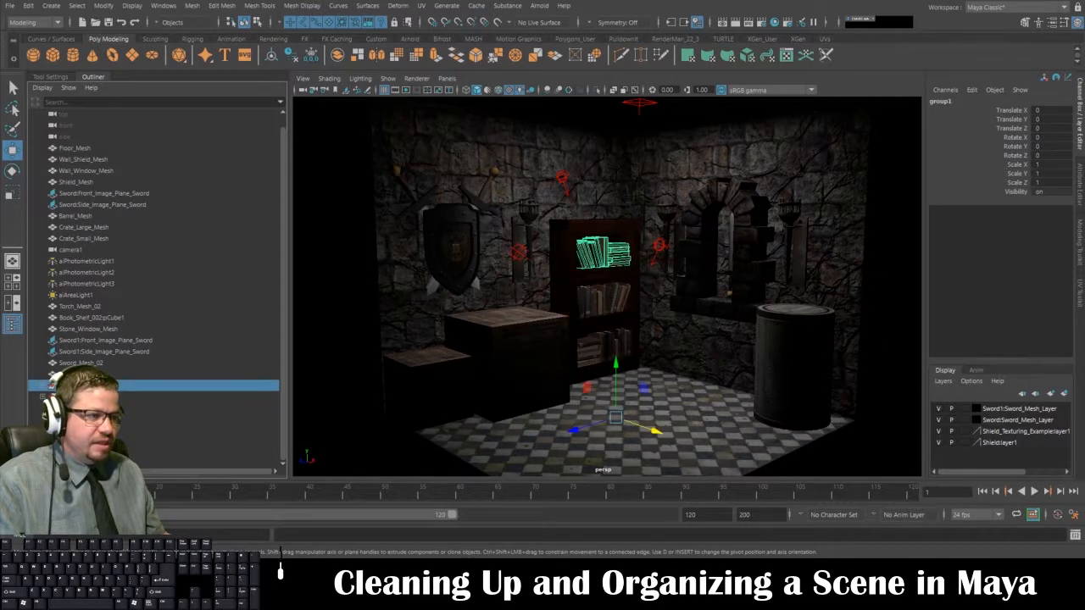
{"action": "key", "text": "shift+d"}
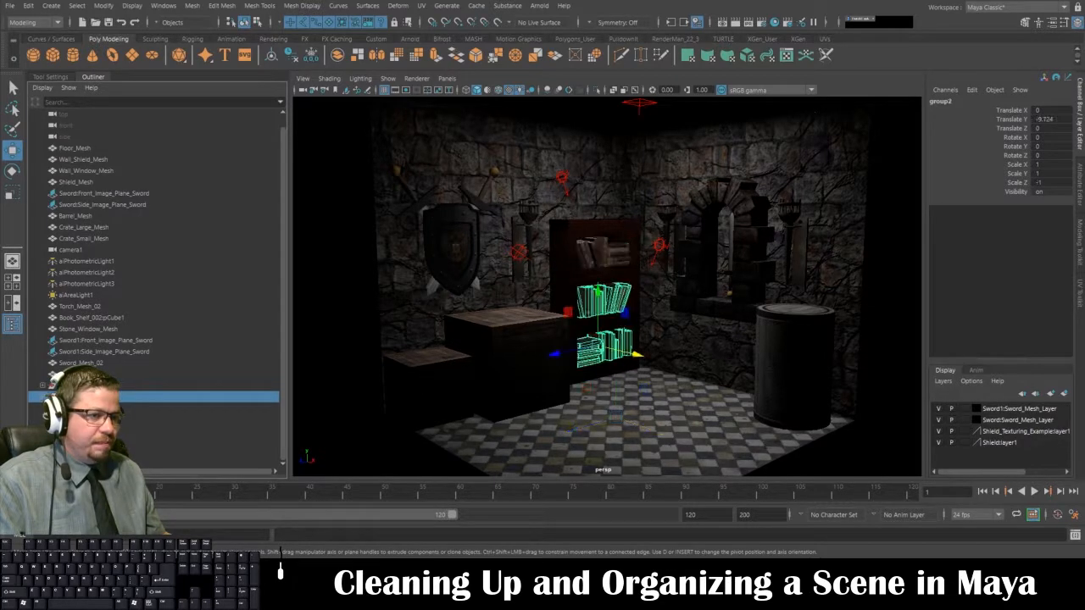
{"action": "left_click", "coordinate": [72, 386]}
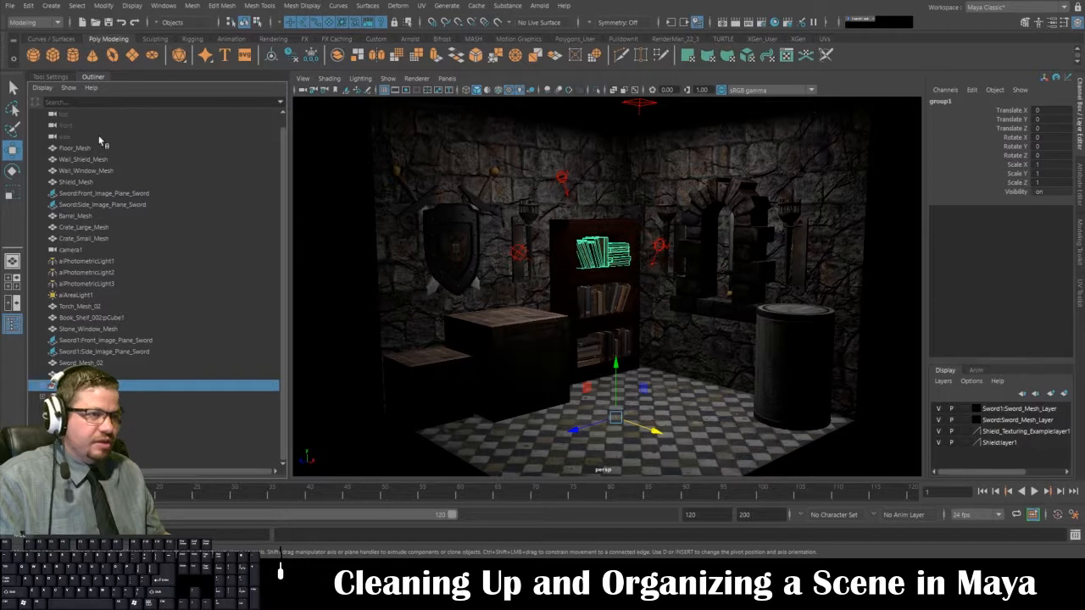
{"action": "left_click", "coordinate": [28, 5]}
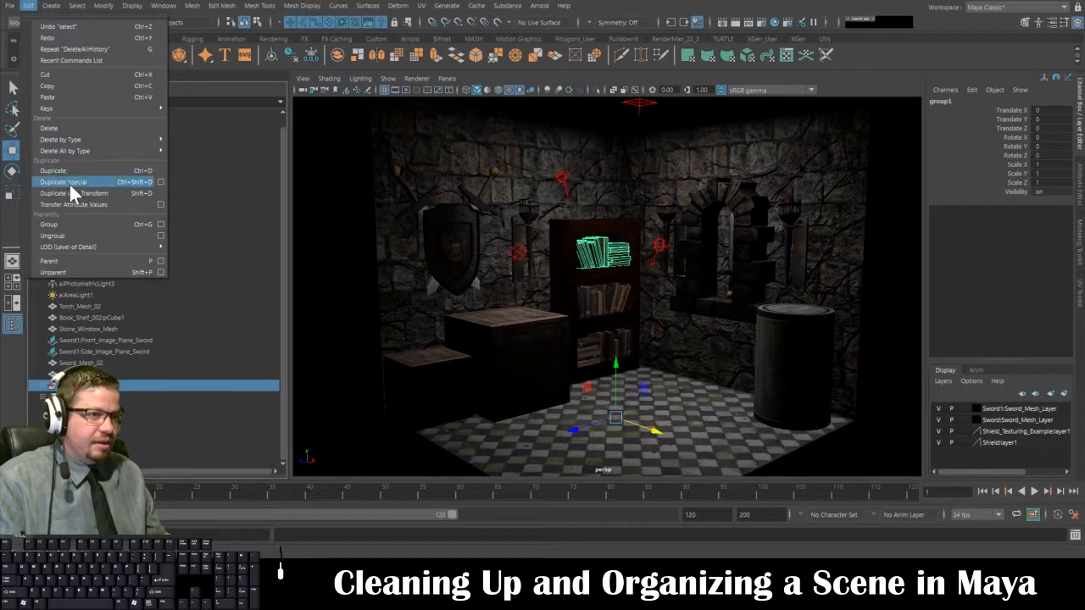
{"action": "left_click", "coordinate": [69, 236]}
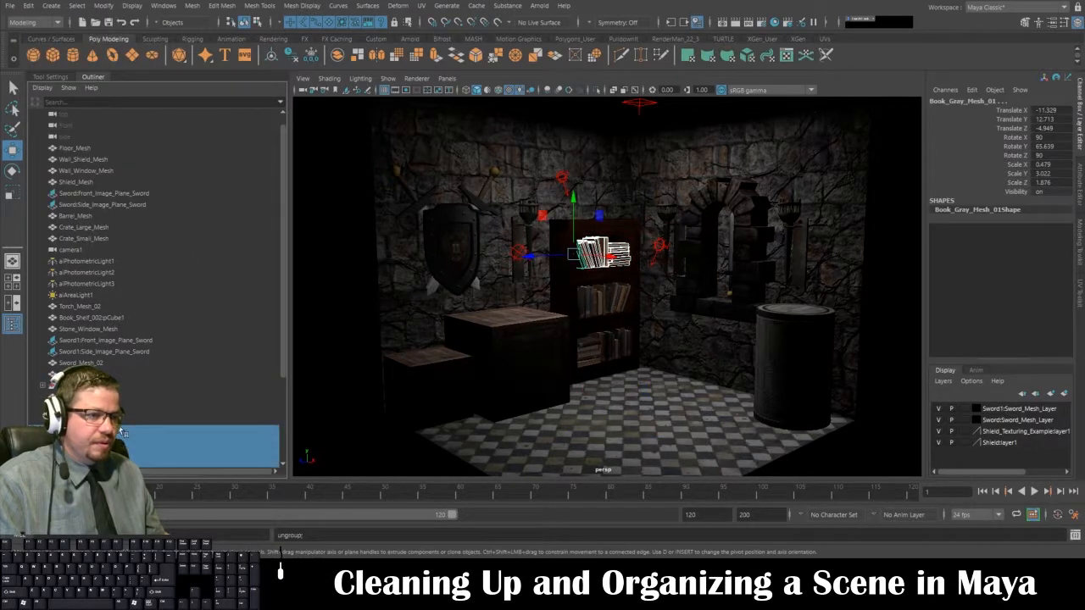
Step: Ungroup group2, which holds the books on the two lower shelves
{"action": "scroll", "coordinate": [123, 398], "scroll_direction": "down", "scroll_amount": 3}
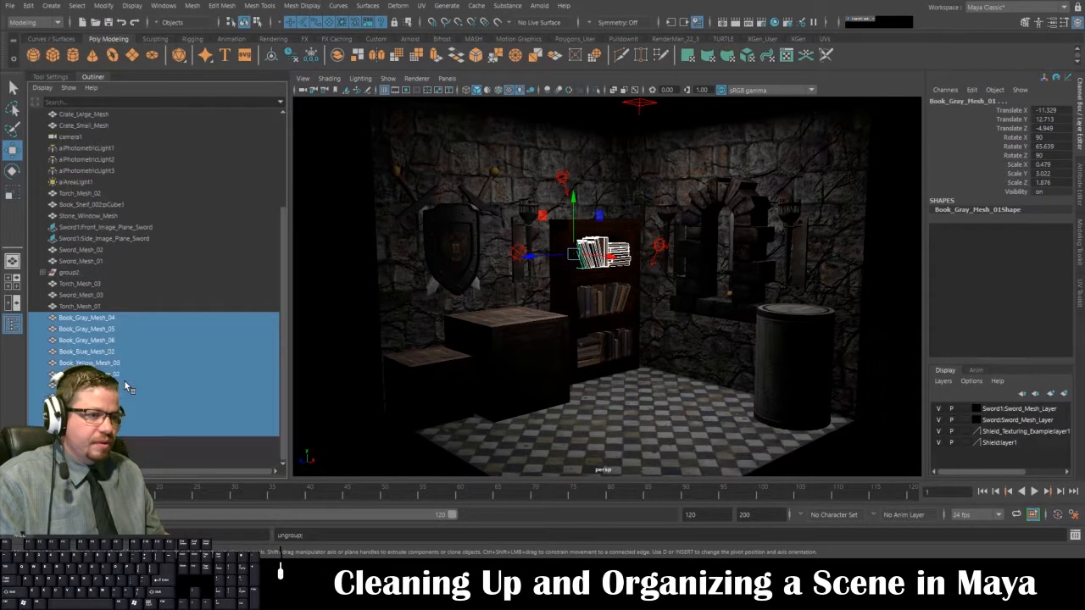
{"action": "left_click", "coordinate": [69, 272]}
{"action": "left_click", "coordinate": [28, 6]}
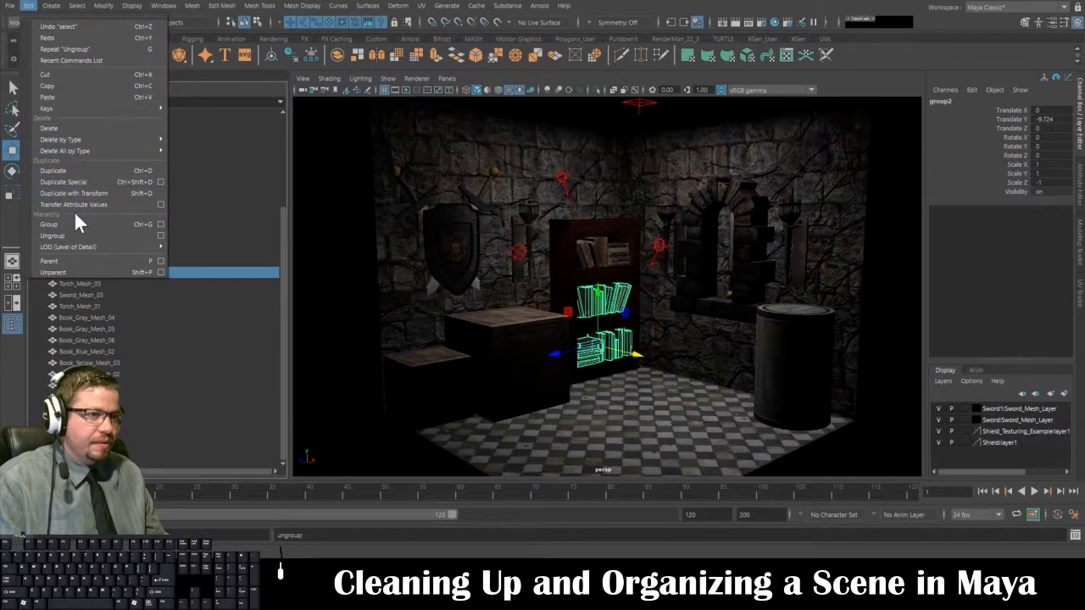
{"action": "left_click", "coordinate": [73, 235]}
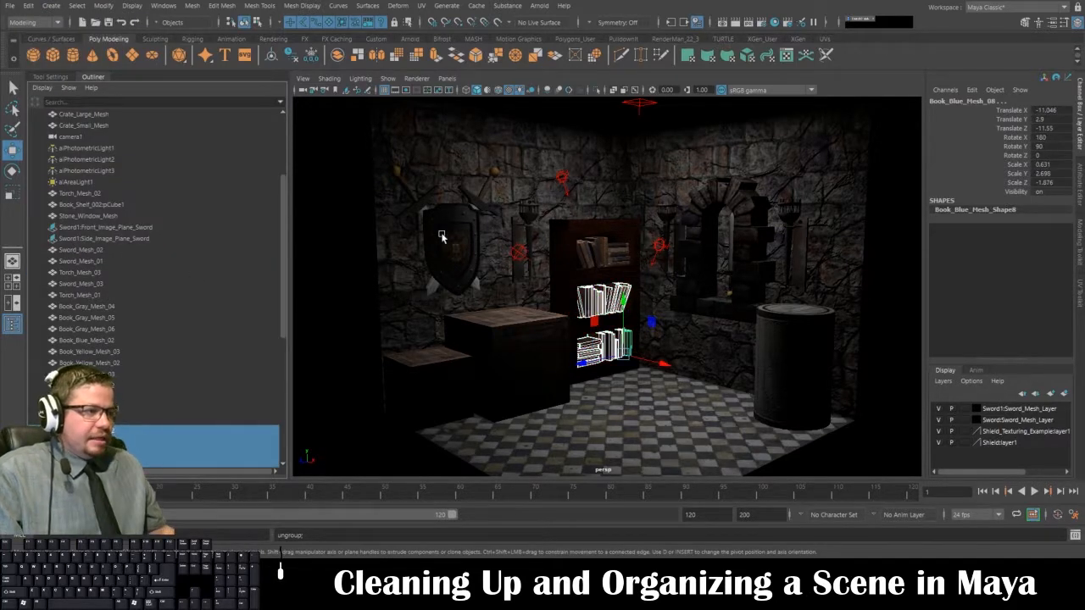
Step: Find the unnamed book pCube2 in the object list, isolate it to examine its cover, and end the isolation
{"action": "scroll", "coordinate": [166, 338], "scroll_direction": "down", "scroll_amount": 8}
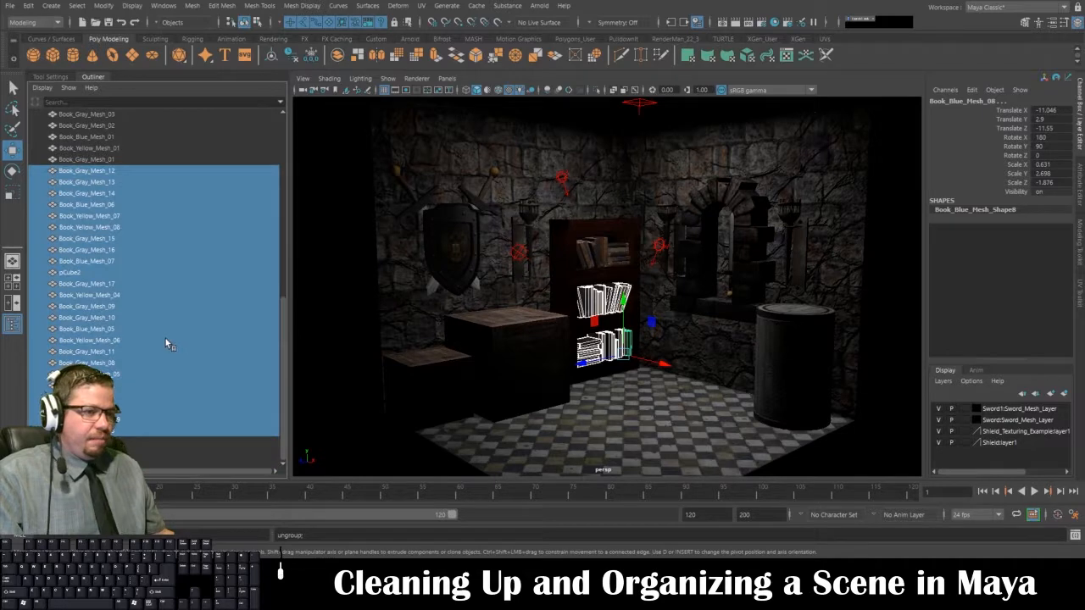
{"action": "left_click", "coordinate": [80, 274]}
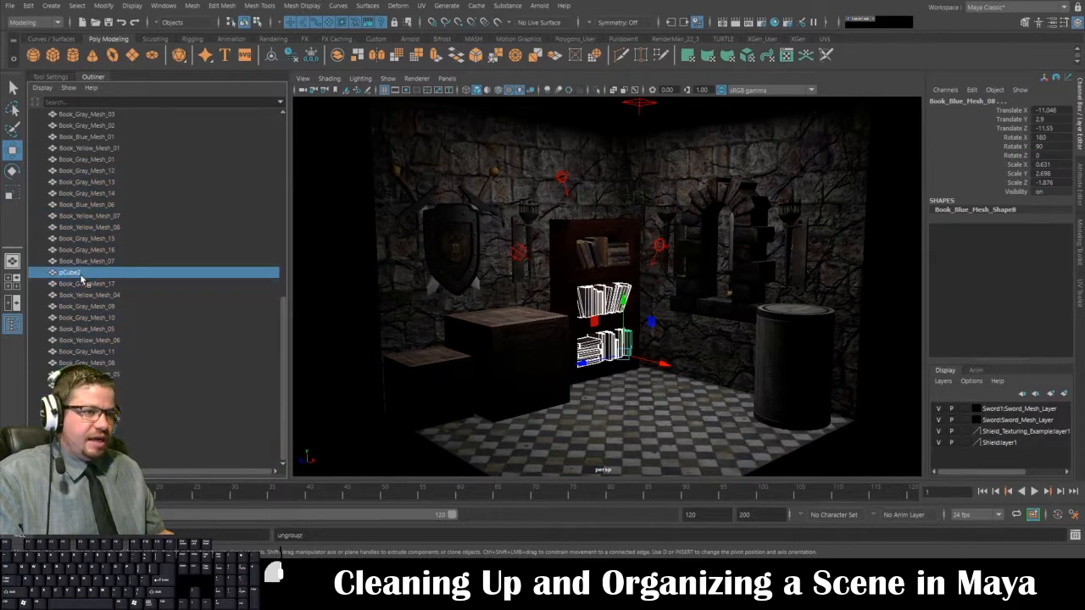
{"action": "key", "text": "f"}
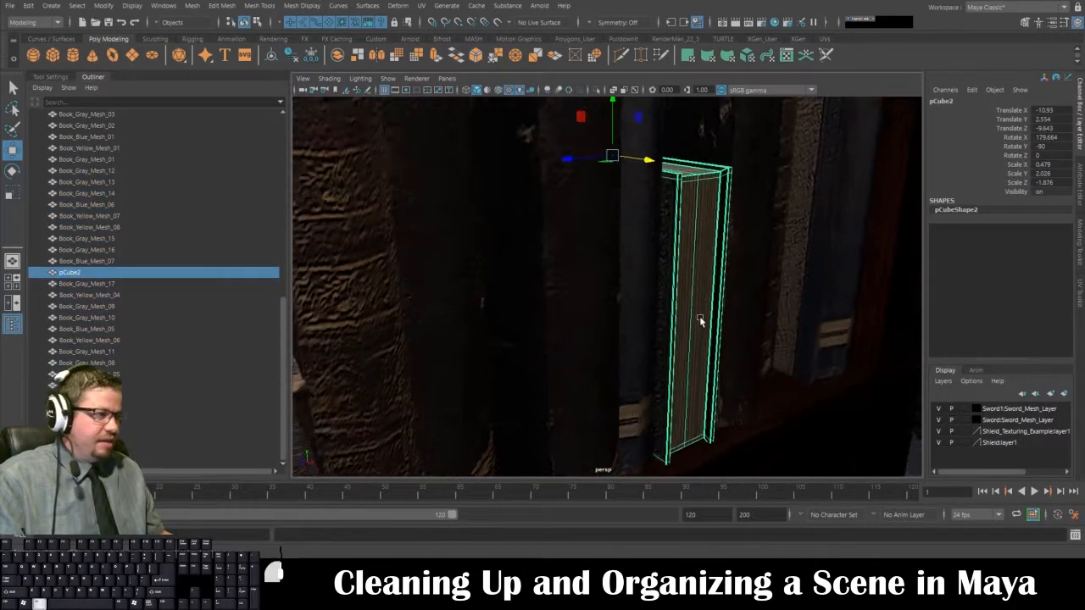
{"action": "left_click_drag", "start_coordinate": [700, 321], "coordinate": [624, 321], "text": "alt"}
{"action": "key", "text": "ctrl+1"}
{"action": "key", "text": "space"}
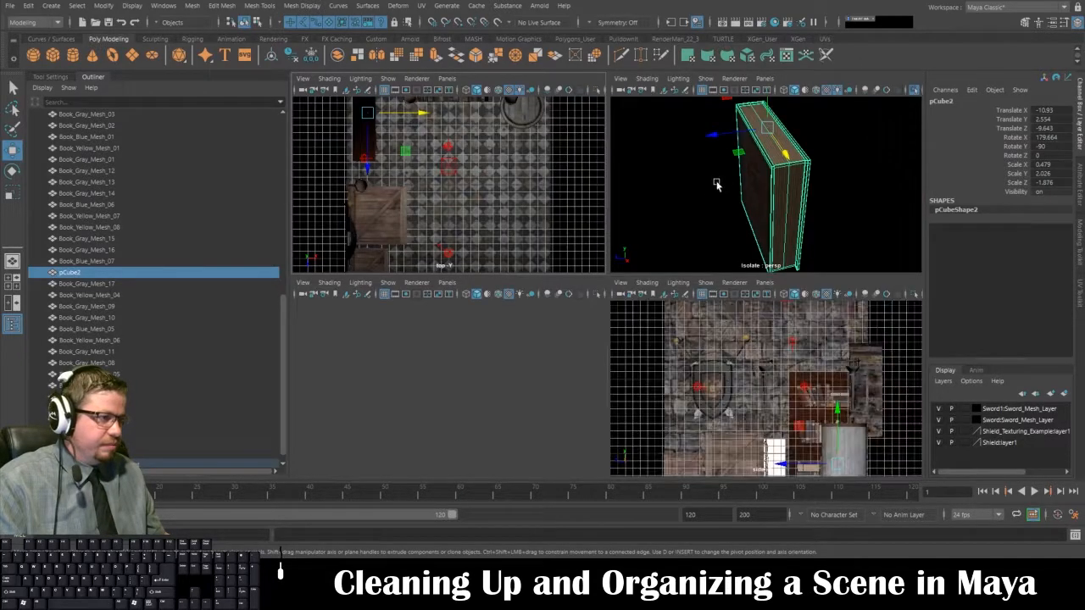
{"action": "key", "text": "space"}
{"action": "left_click_drag", "start_coordinate": [712, 186], "coordinate": [660, 263], "text": "alt"}
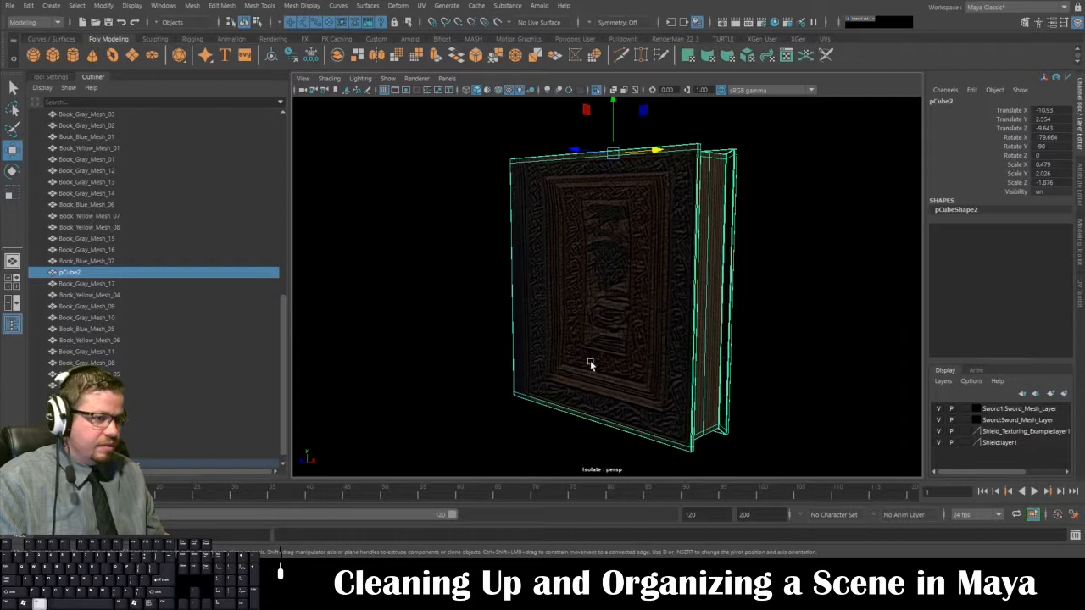
{"action": "scroll", "coordinate": [591, 366], "scroll_direction": "down", "scroll_amount": 5}
{"action": "left_click", "coordinate": [802, 415]}
{"action": "key", "text": "ctrl+1"}
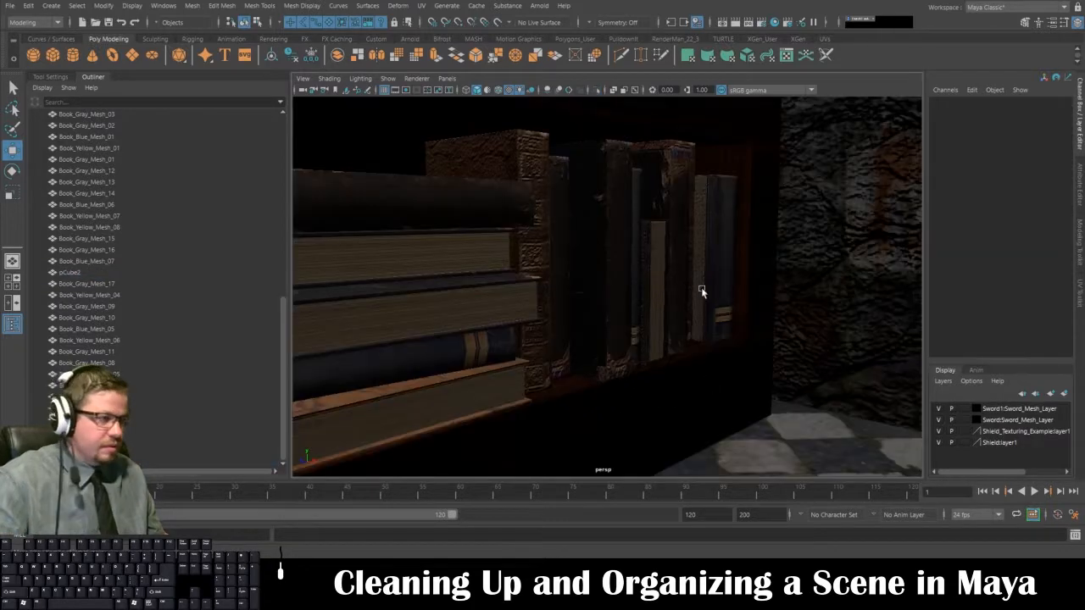
Step: Compare pCube2 with the taller yellow book near it on the bottom shelf and copy that book's name
{"action": "left_click", "coordinate": [660, 292]}
{"action": "left_click_drag", "start_coordinate": [665, 301], "coordinate": [667, 285], "text": "alt"}
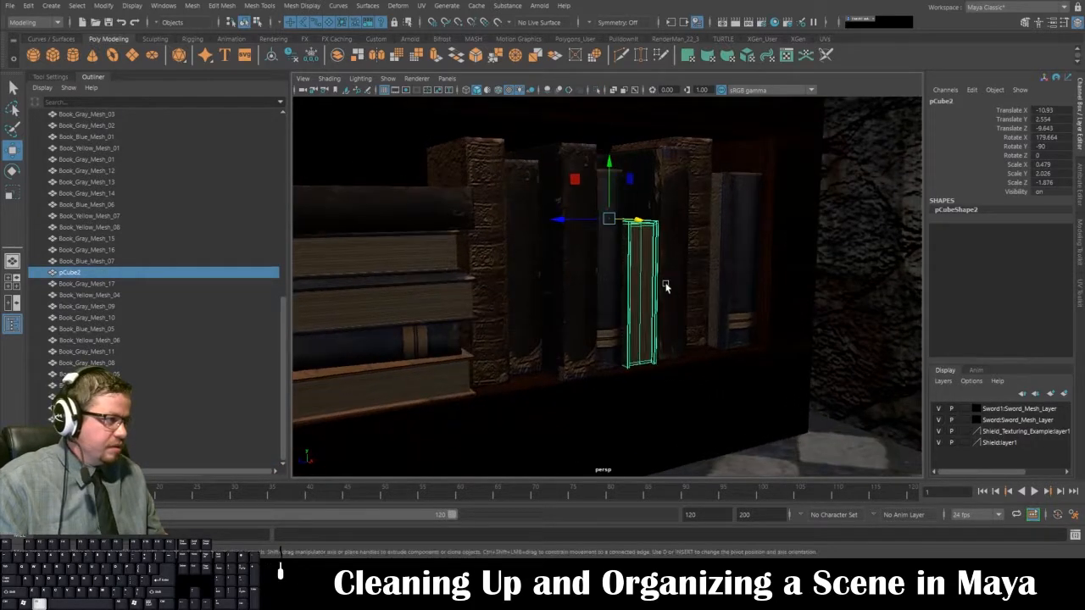
{"action": "left_click", "coordinate": [700, 222]}
{"action": "left_click", "coordinate": [644, 284]}
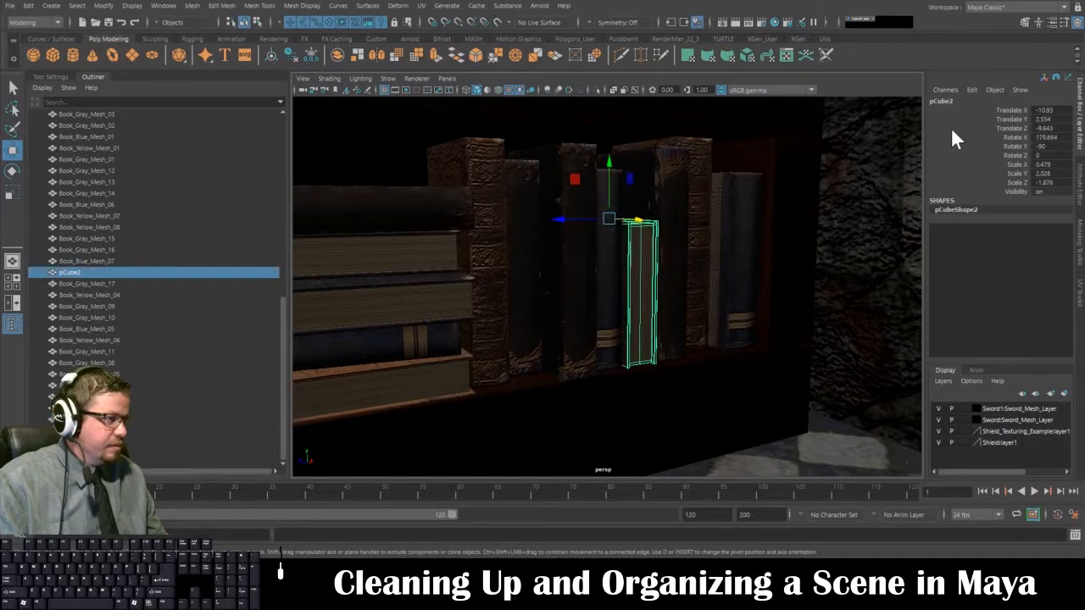
{"action": "left_click", "coordinate": [708, 203]}
{"action": "left_click", "coordinate": [952, 102]}
{"action": "key", "text": "ctrl+c"}
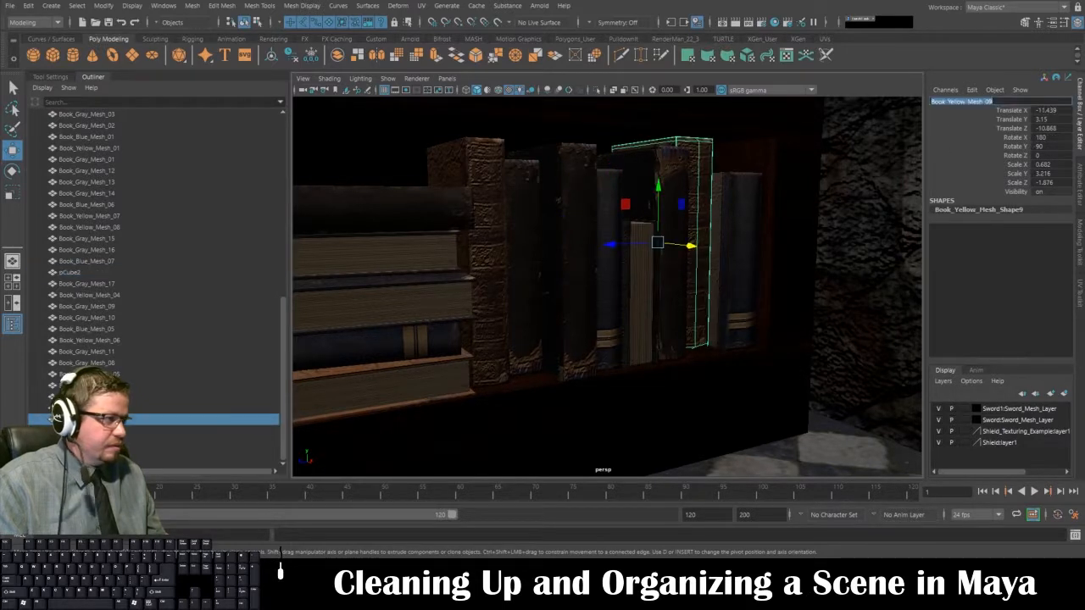
Step: Rename pCube2 as Book_Yellow_Mesh_10, based on the copied name
{"action": "left_click", "coordinate": [687, 206]}
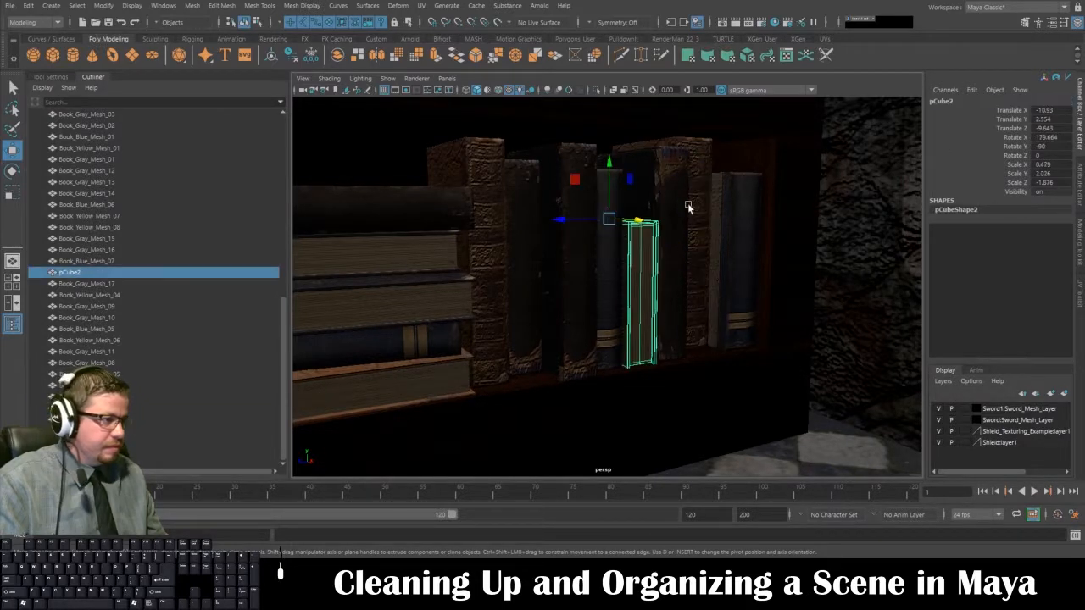
{"action": "left_click", "coordinate": [969, 101]}
{"action": "key", "text": "ctrl+v"}
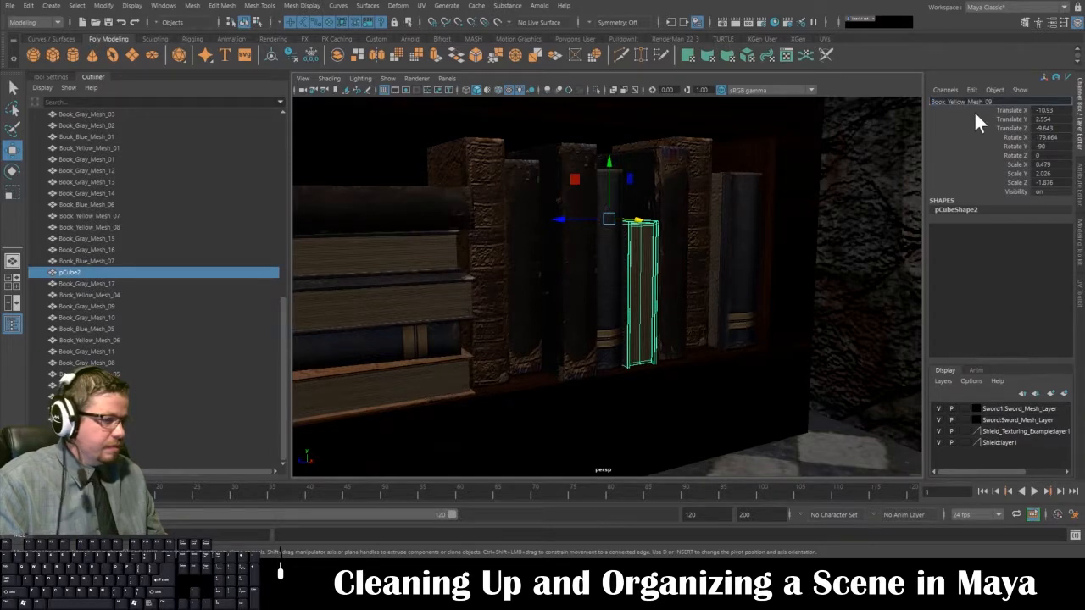
{"action": "key", "text": "BackSpace"}
{"action": "key", "text": "BackSpace"}
{"action": "type", "text": "10"}
{"action": "key", "text": "Return"}
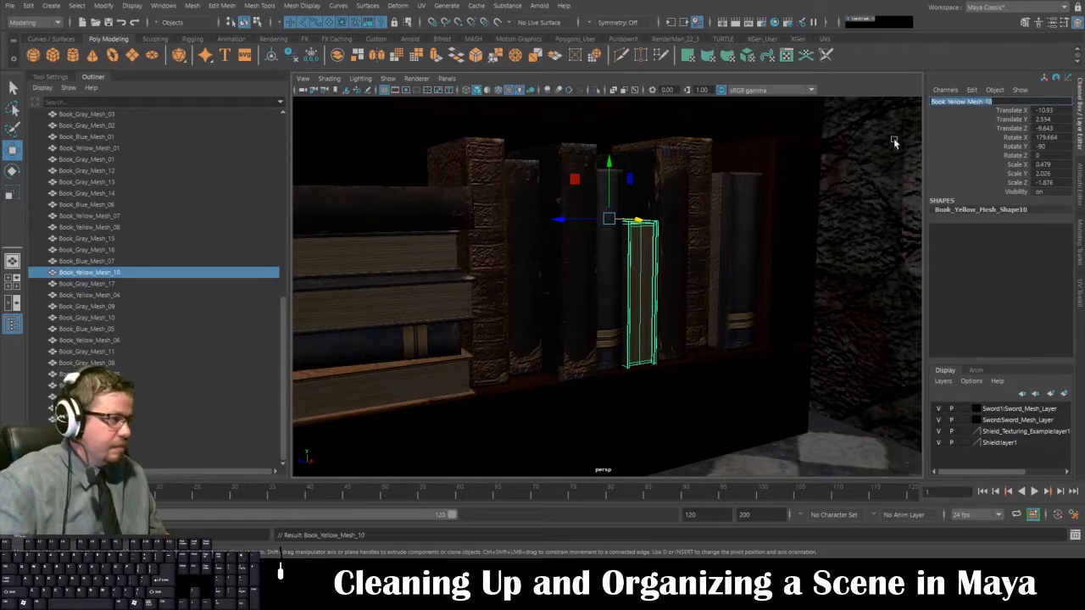
Step: Rename the taller yellow book, Book_Yellow_Mesh_09, as Book_Yellow_Mesh_11
{"action": "left_click", "coordinate": [712, 212]}
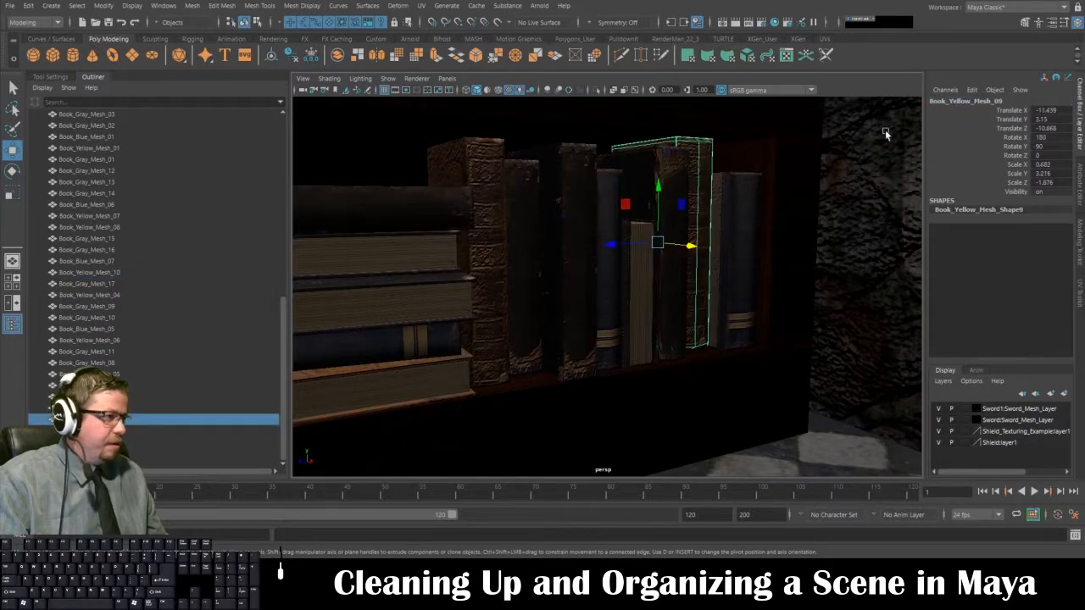
{"action": "double_click", "coordinate": [998, 101]}
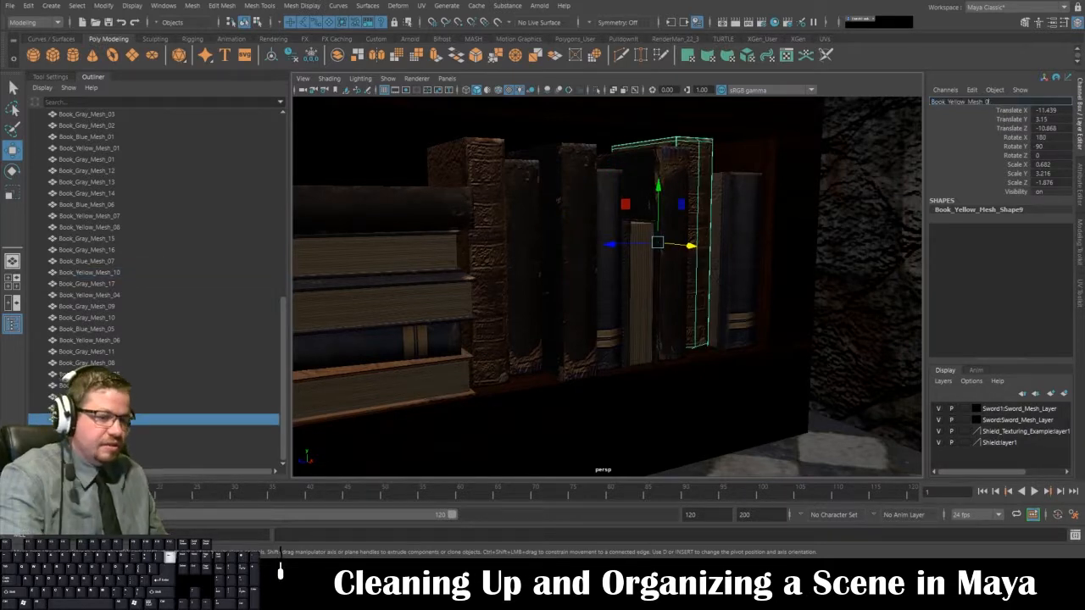
{"action": "type", "text": "1"}
{"action": "key", "text": "Return"}
Step: Rename the short yellow book on the bottom shelf as Book_Yellow_Mesh_09
{"action": "left_click", "coordinate": [650, 276]}
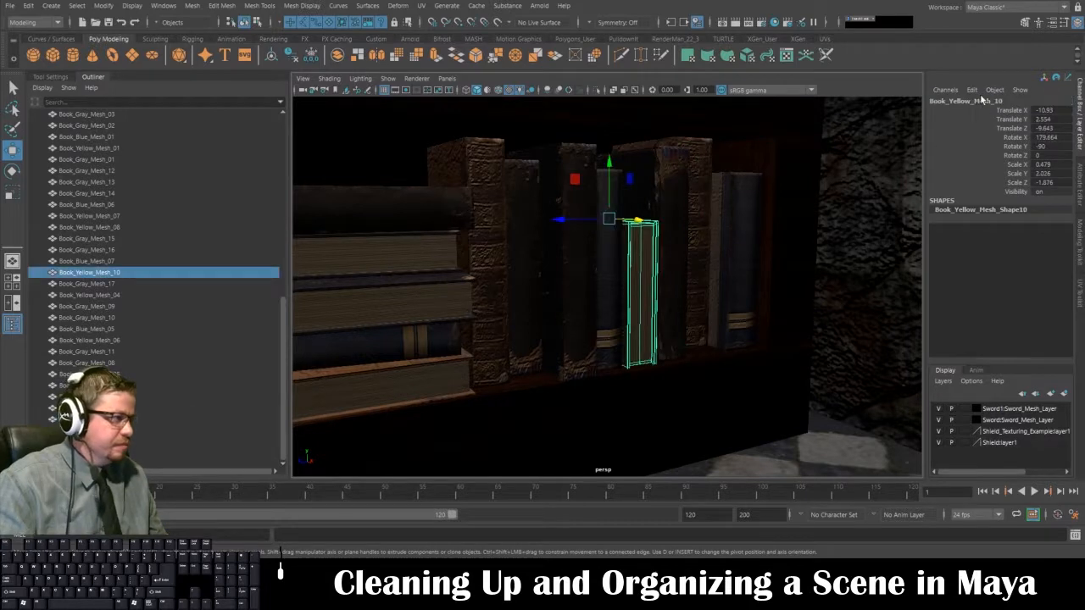
{"action": "double_click", "coordinate": [998, 101]}
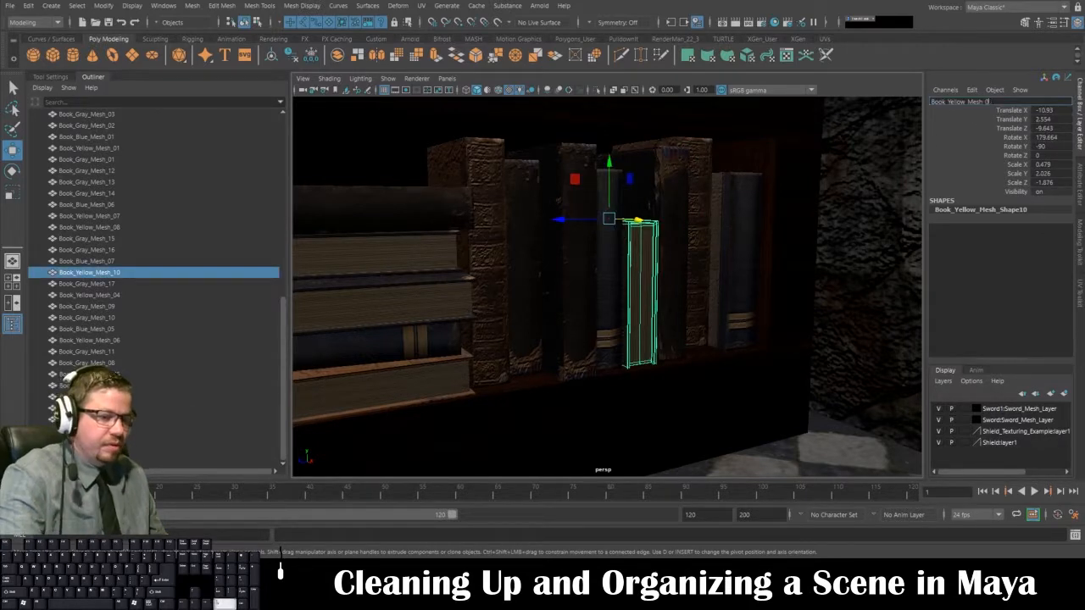
{"action": "key", "text": "Return"}
Step: Rename the taller yellow book on the bottom shelf as Book_Yellow_Mesh_10
{"action": "left_click", "coordinate": [693, 140]}
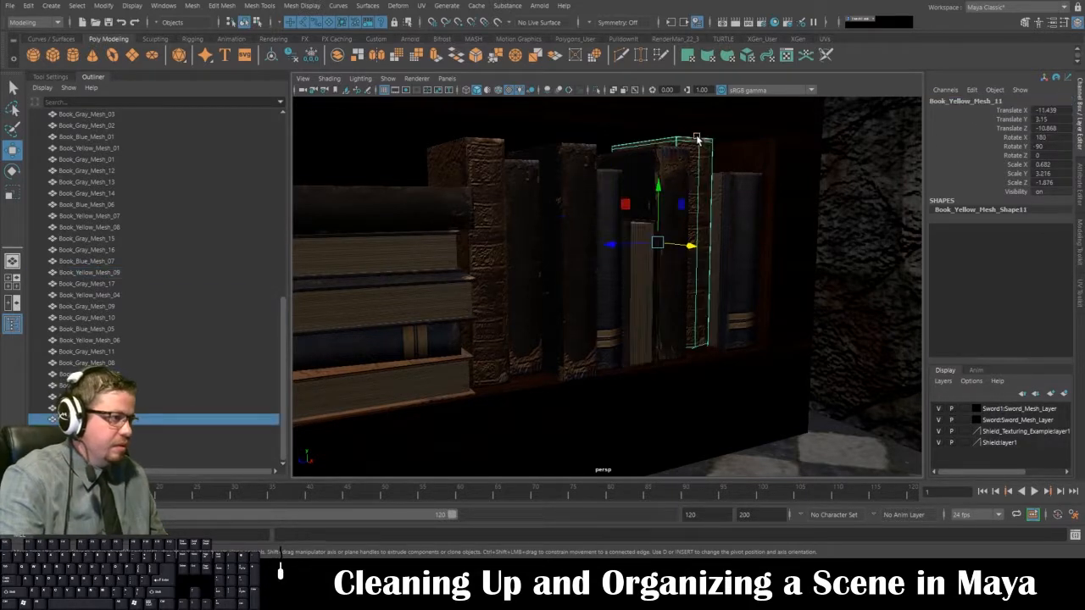
{"action": "double_click", "coordinate": [1001, 101]}
{"action": "left_click", "coordinate": [996, 101]}
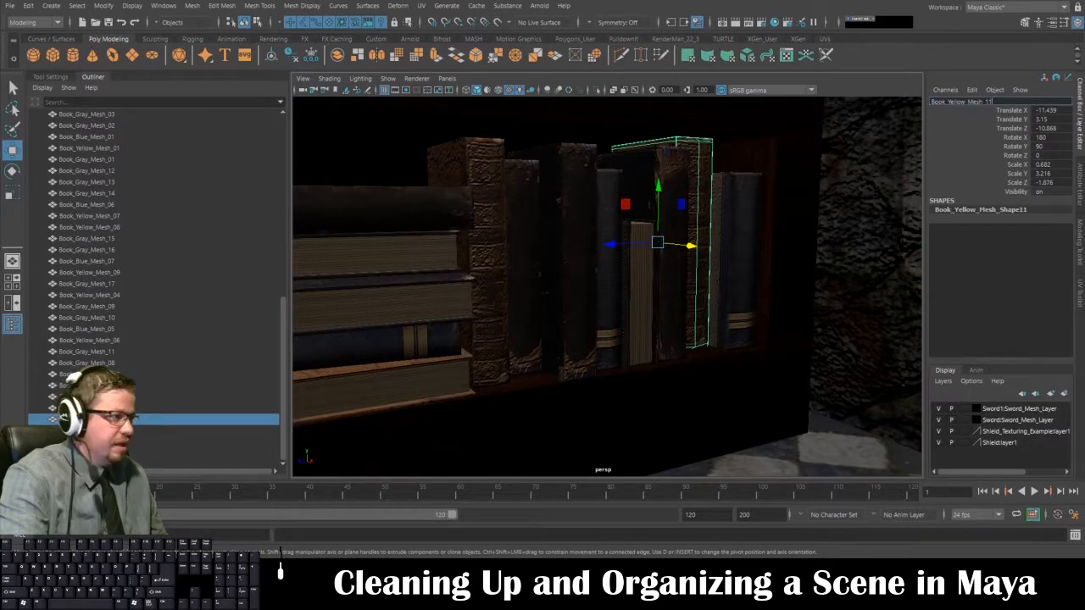
{"action": "type", "text": "0"}
{"action": "key", "text": "Return"}
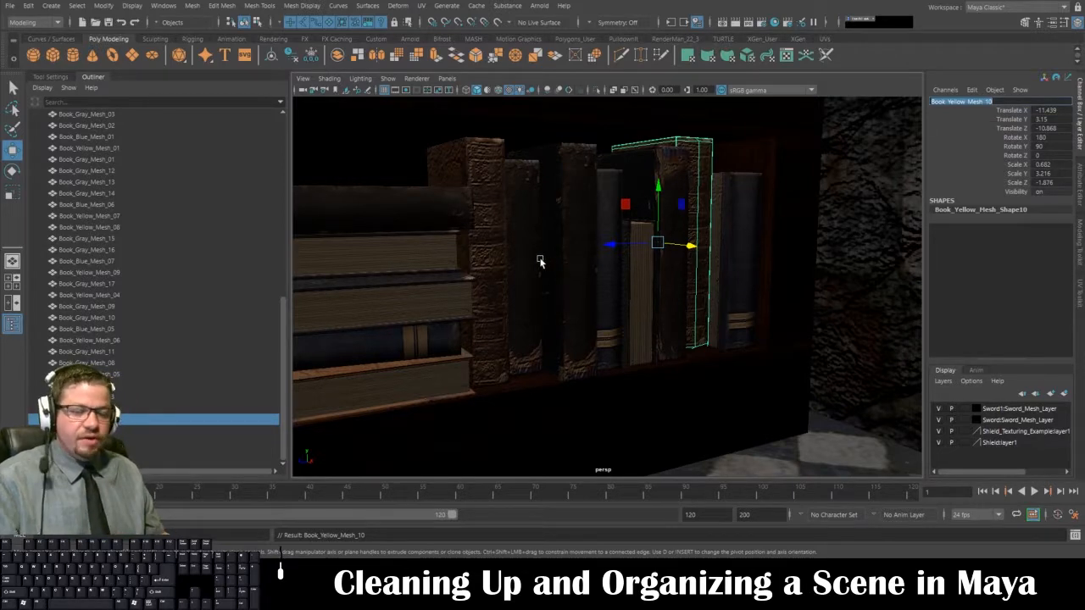
{"action": "left_click_drag", "start_coordinate": [540, 261], "coordinate": [550, 237], "text": "alt"}
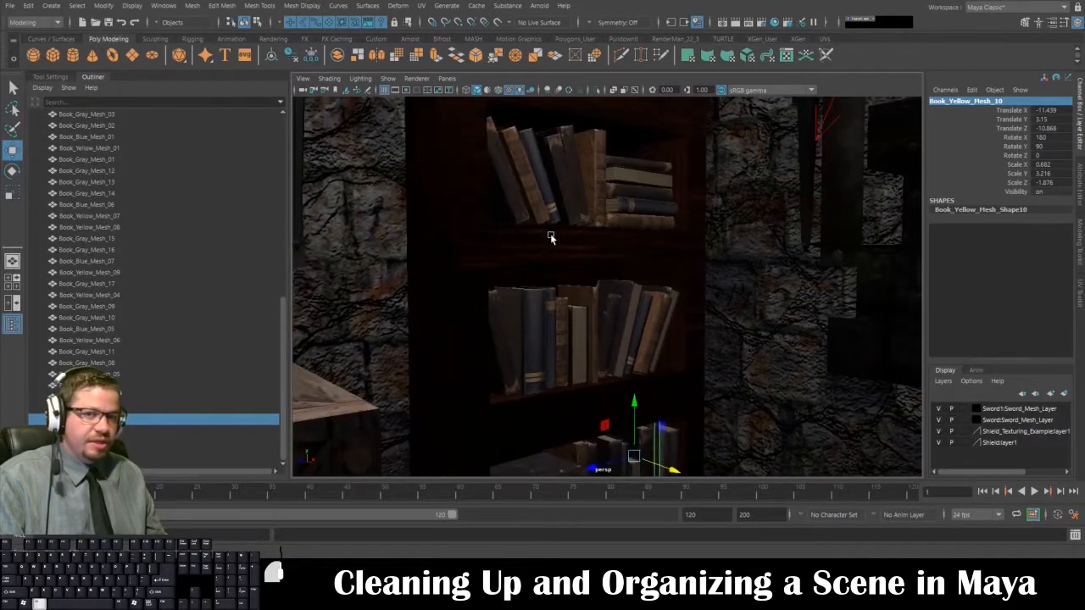
Step: Check the names of the leaning gray and yellow books on the bookshelf's top shelf
{"action": "left_click_drag", "start_coordinate": [567, 182], "coordinate": [531, 194], "text": "alt"}
{"action": "left_click", "coordinate": [500, 193]}
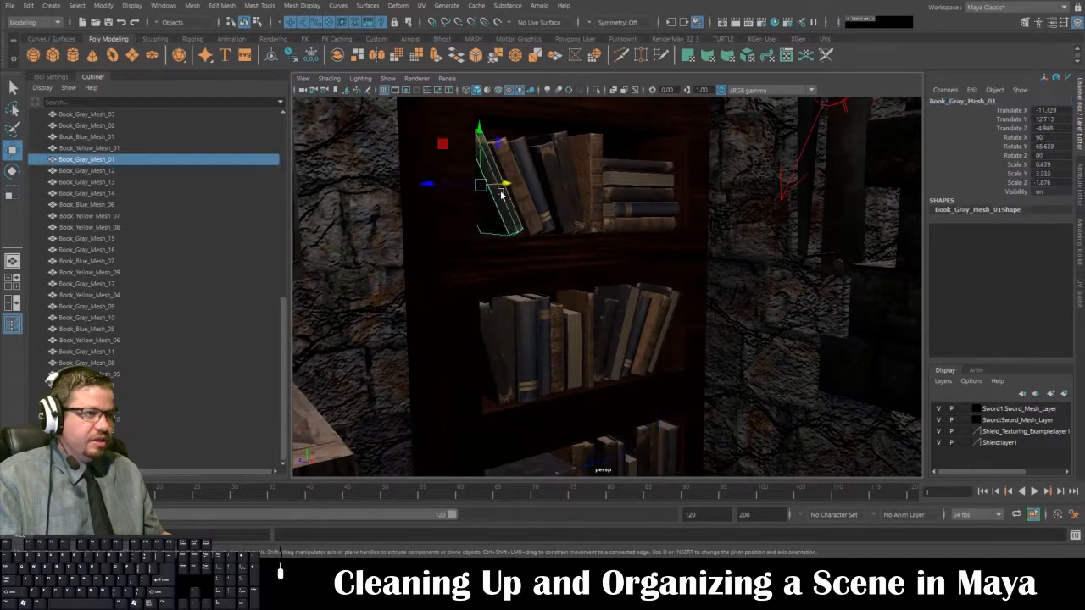
{"action": "left_click", "coordinate": [523, 201]}
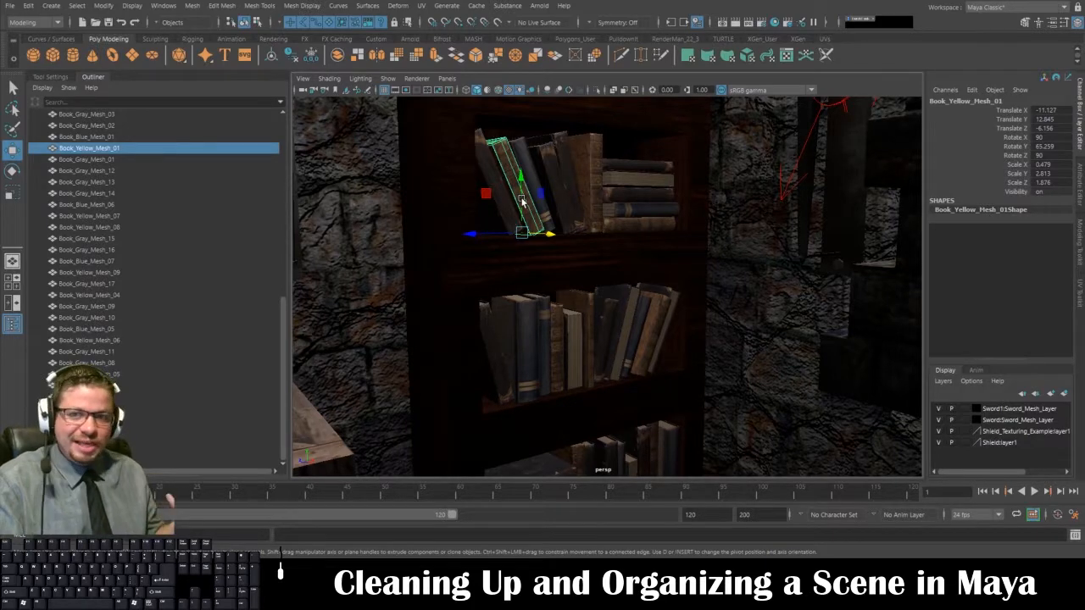
{"action": "key", "text": "f"}
{"action": "left_click_drag", "start_coordinate": [565, 233], "coordinate": [632, 240], "text": "alt"}
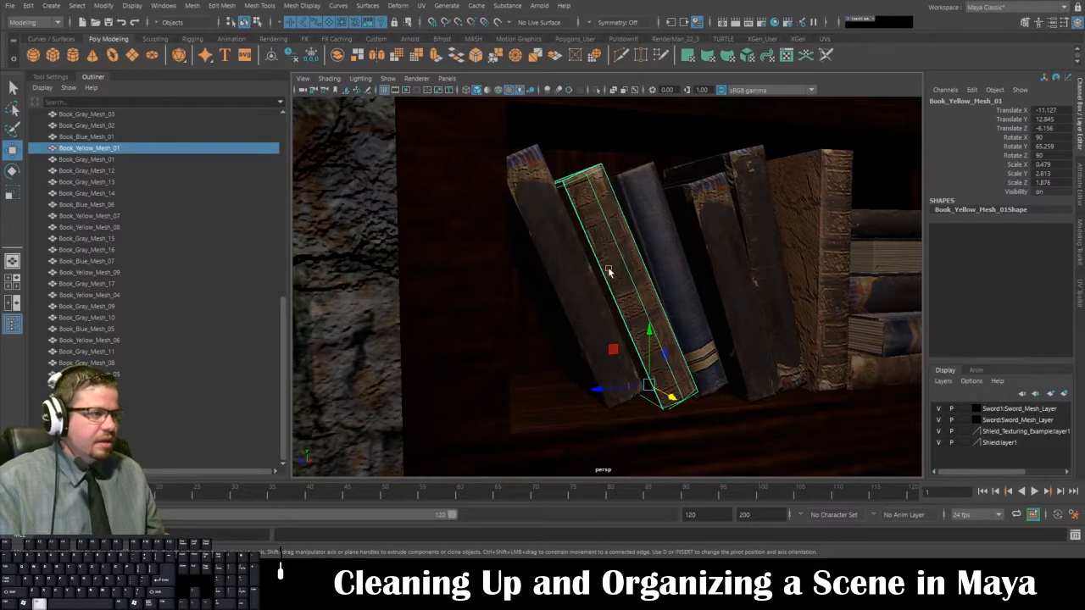
{"action": "left_click_drag", "start_coordinate": [609, 272], "coordinate": [560, 286], "text": "alt"}
{"action": "left_click", "coordinate": [529, 288]}
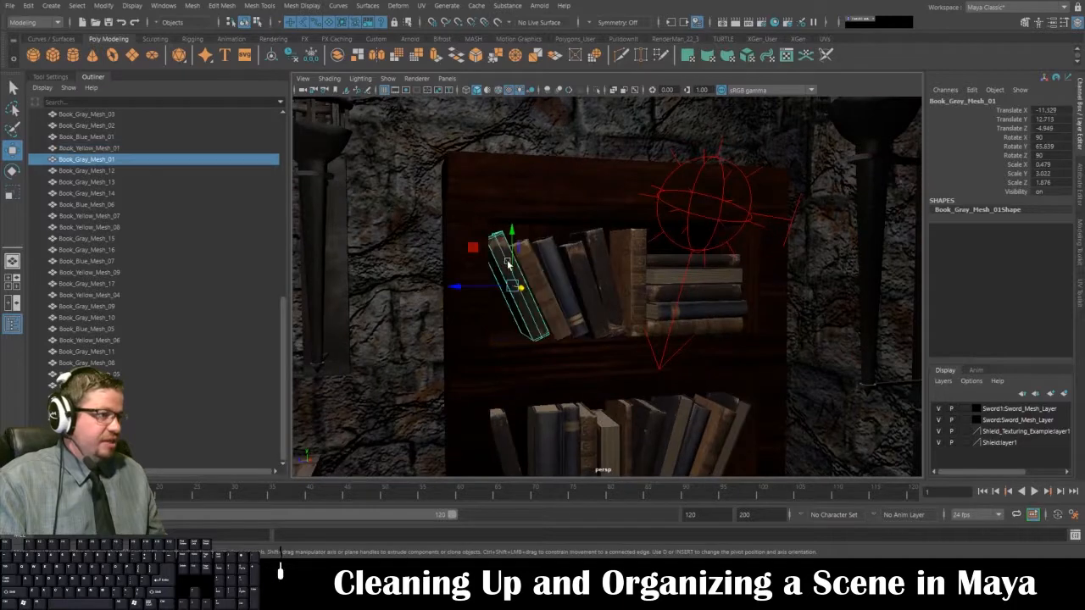
Step: Examine the bookshelf and the surrounding dungeon room from several angles and distances
{"action": "right_click_drag", "start_coordinate": [601, 291], "coordinate": [549, 286], "text": "alt"}
{"action": "left_click_drag", "start_coordinate": [550, 286], "coordinate": [608, 301], "text": "alt"}
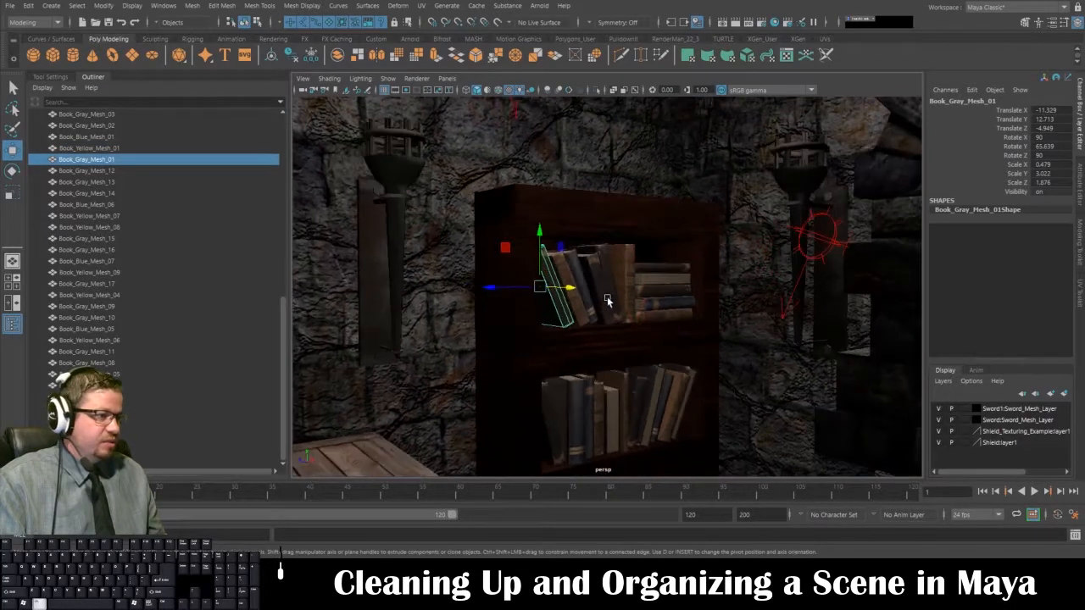
{"action": "right_click_drag", "start_coordinate": [608, 301], "coordinate": [535, 231], "text": "alt"}
{"action": "left_click_drag", "start_coordinate": [619, 282], "coordinate": [618, 246], "text": "alt"}
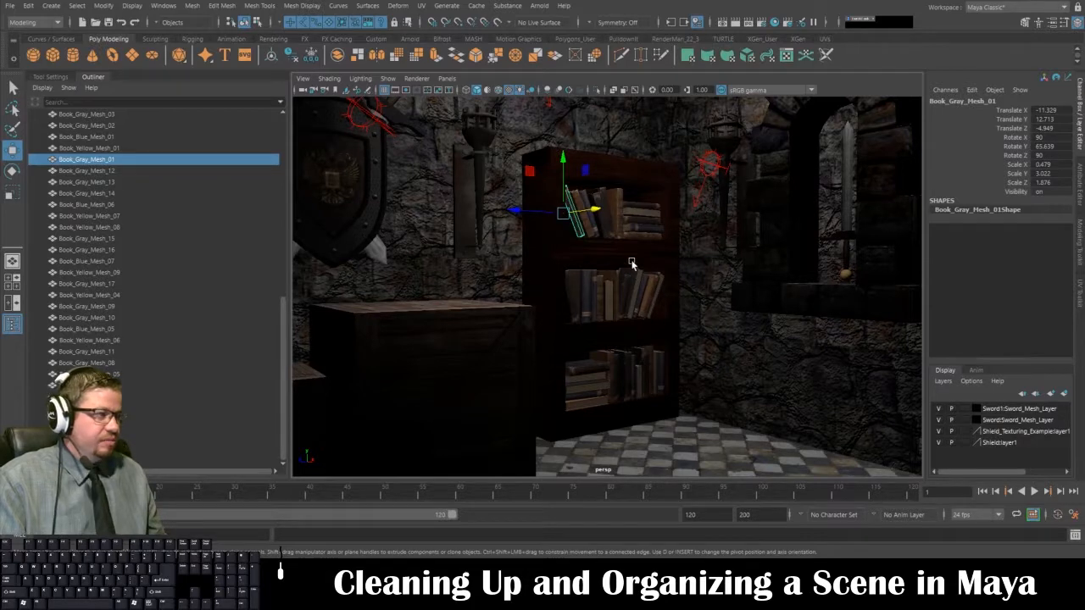
{"action": "left_click_drag", "start_coordinate": [630, 317], "coordinate": [618, 291], "text": "alt"}
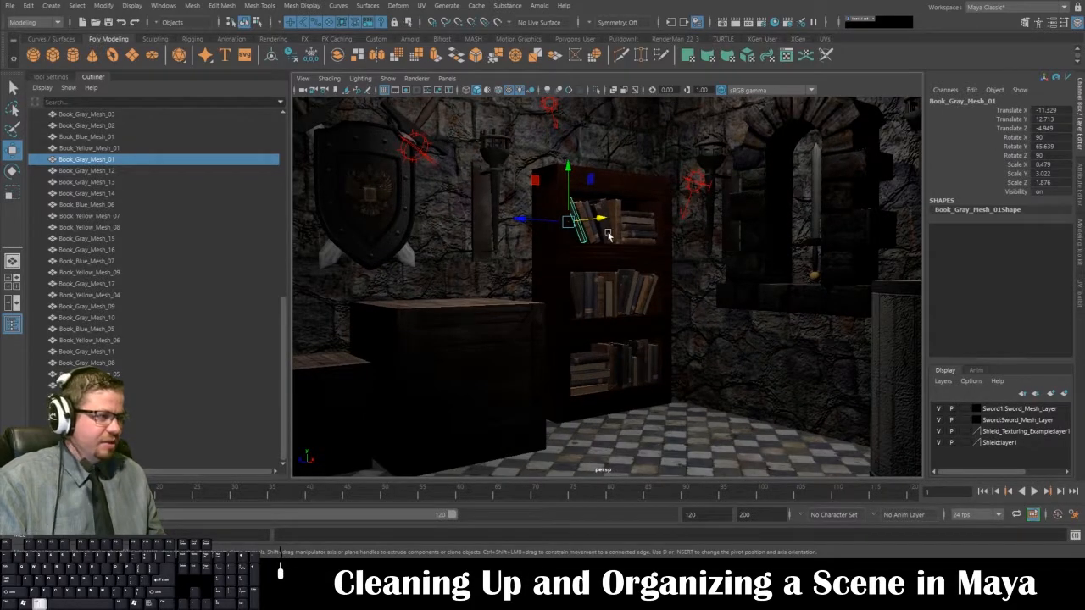
{"action": "left_click_drag", "start_coordinate": [680, 224], "coordinate": [552, 234], "text": "alt"}
{"action": "right_click_drag", "start_coordinate": [552, 234], "coordinate": [588, 202], "text": "alt"}
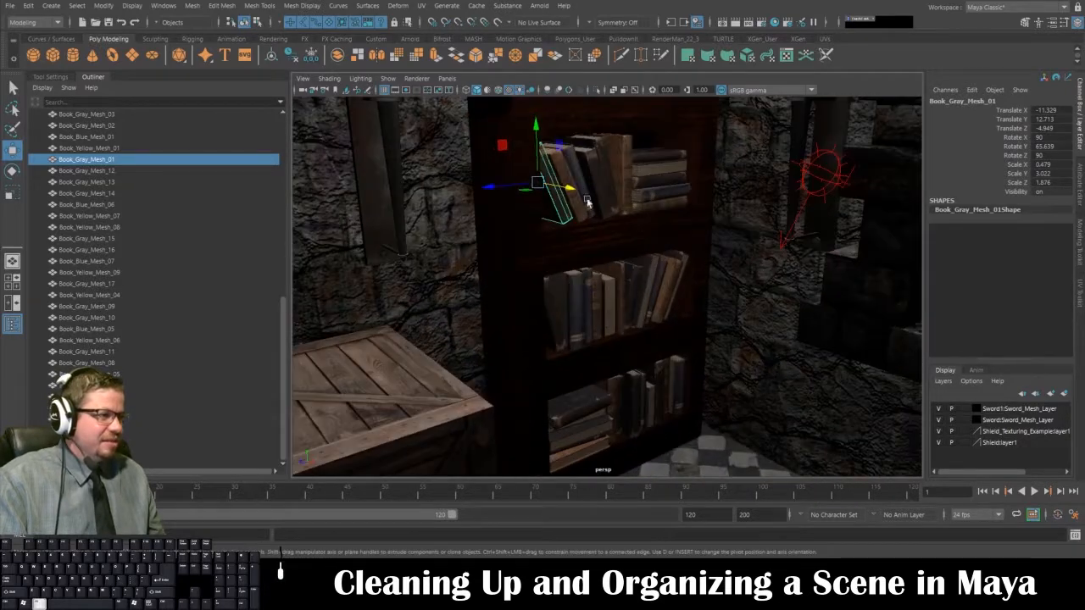
{"action": "right_click_drag", "start_coordinate": [650, 317], "coordinate": [575, 220], "text": "alt"}
{"action": "middle_click_drag", "start_coordinate": [575, 220], "coordinate": [589, 248], "text": "alt"}
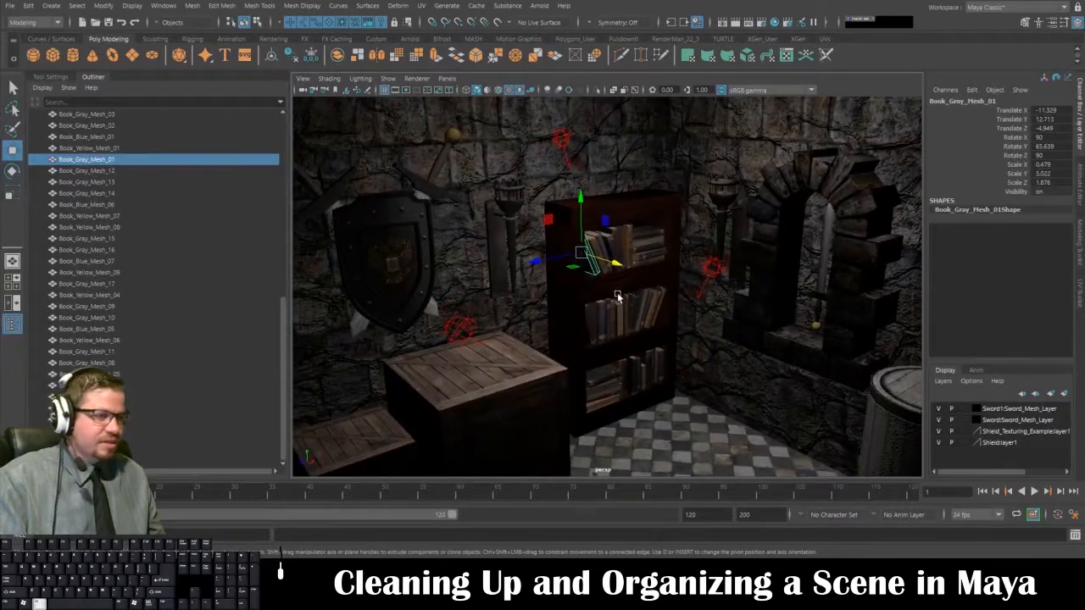
Step: Identify the photometric and area lights in the scene and inspect the attributes of the photometric light above the bookshelf
{"action": "scroll", "coordinate": [127, 243], "scroll_direction": "up", "scroll_amount": 10}
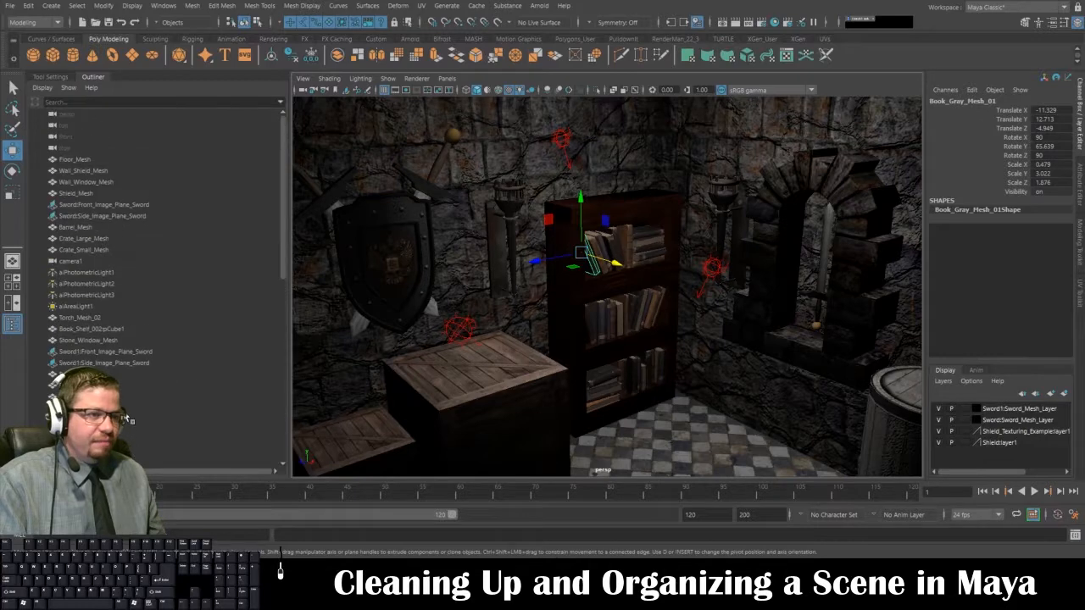
{"action": "left_click", "coordinate": [108, 273]}
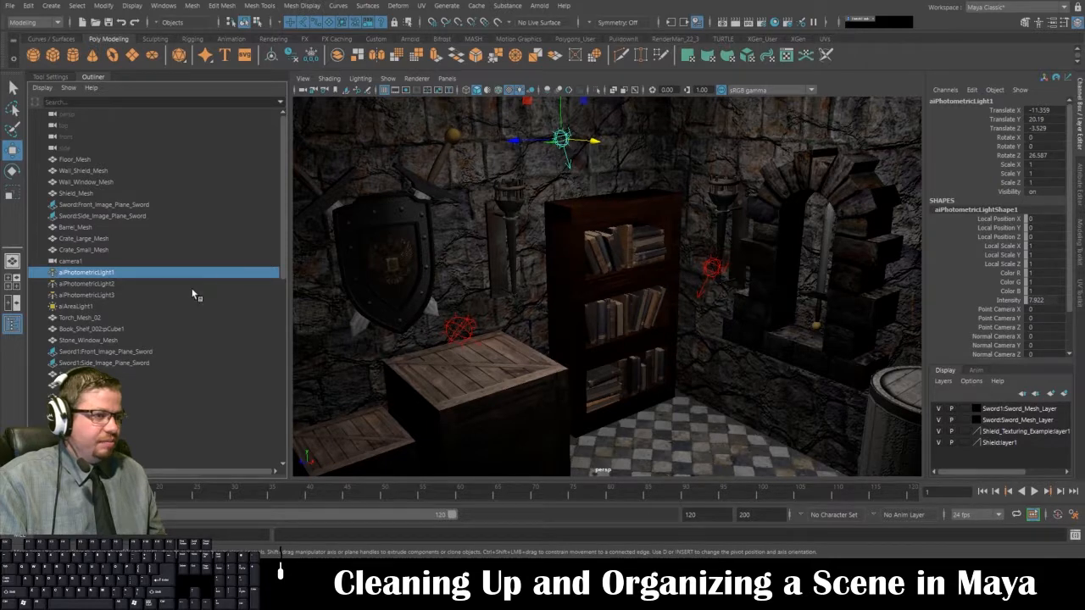
{"action": "left_click", "coordinate": [99, 306]}
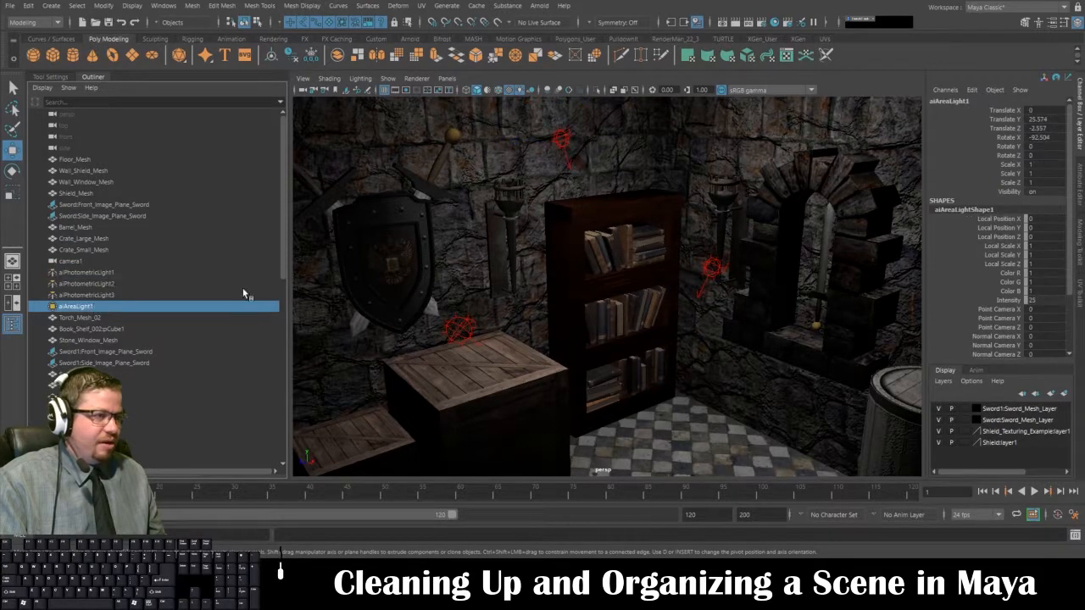
{"action": "scroll", "coordinate": [611, 218], "scroll_direction": "down", "scroll_amount": 5}
{"action": "scroll", "coordinate": [627, 275], "scroll_direction": "up", "scroll_amount": 5}
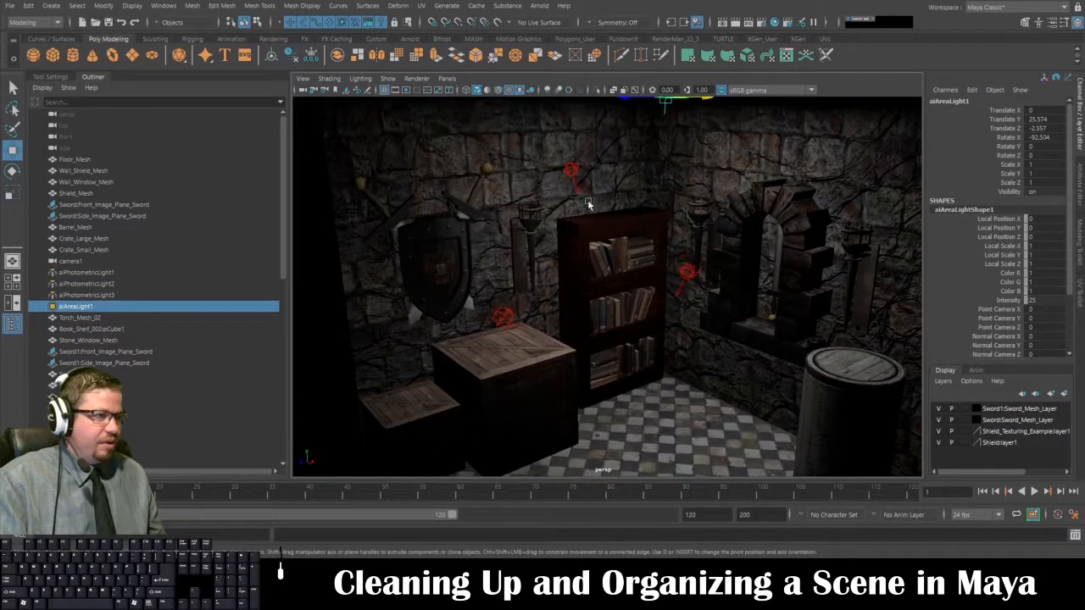
{"action": "left_click", "coordinate": [566, 168]}
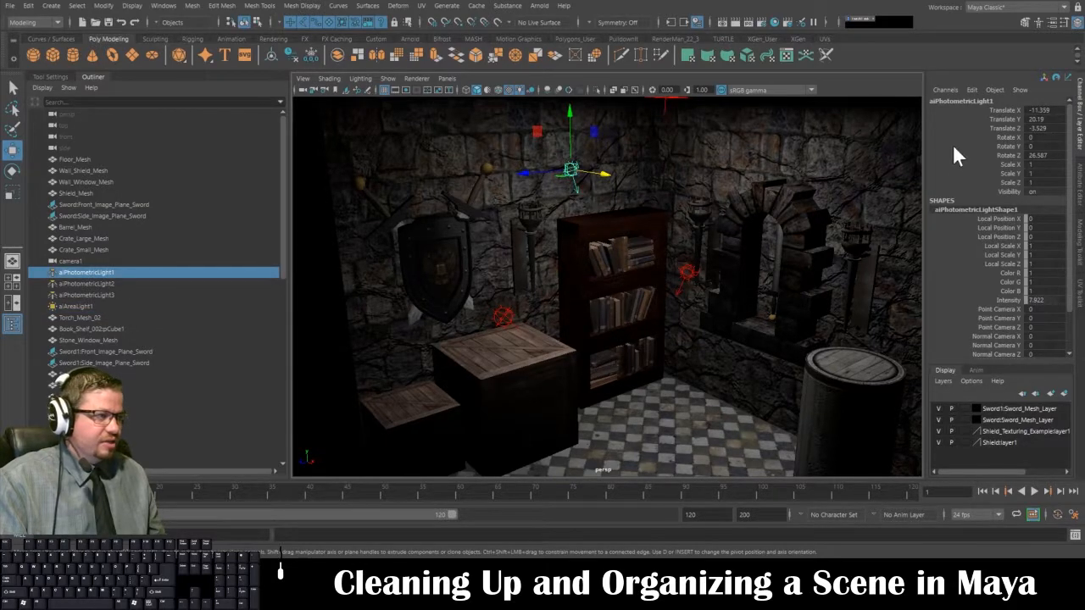
{"action": "left_click", "coordinate": [1081, 193]}
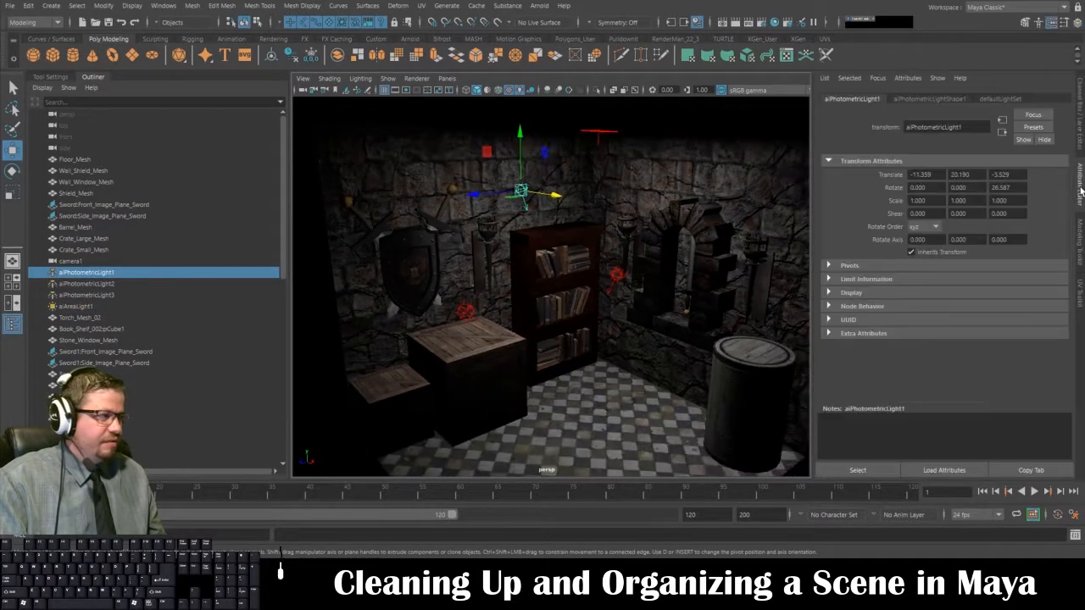
{"action": "left_click", "coordinate": [989, 100]}
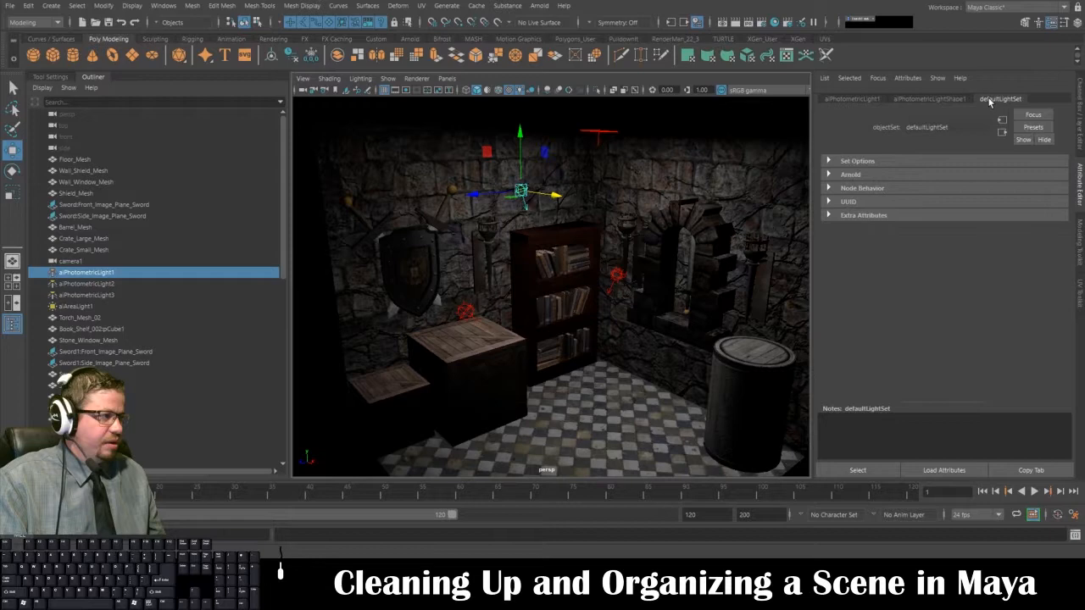
{"action": "left_click", "coordinate": [852, 99]}
{"action": "scroll", "coordinate": [527, 256], "scroll_direction": "up", "scroll_amount": 5}
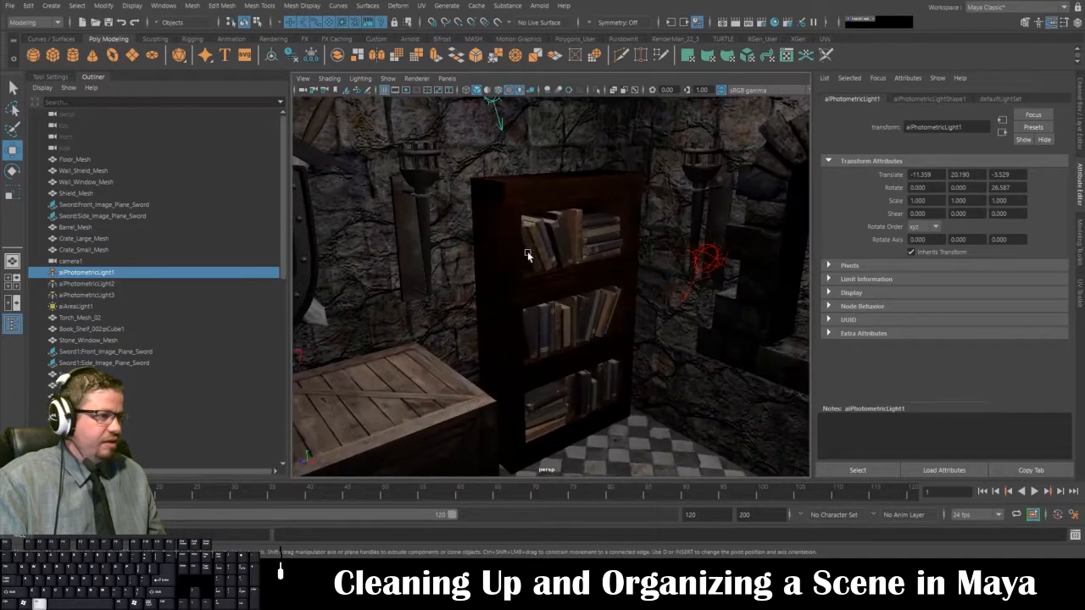
Step: Rename aiPhotometricLight1, the light above the bookshelf, as Back_Light
{"action": "key", "text": "f"}
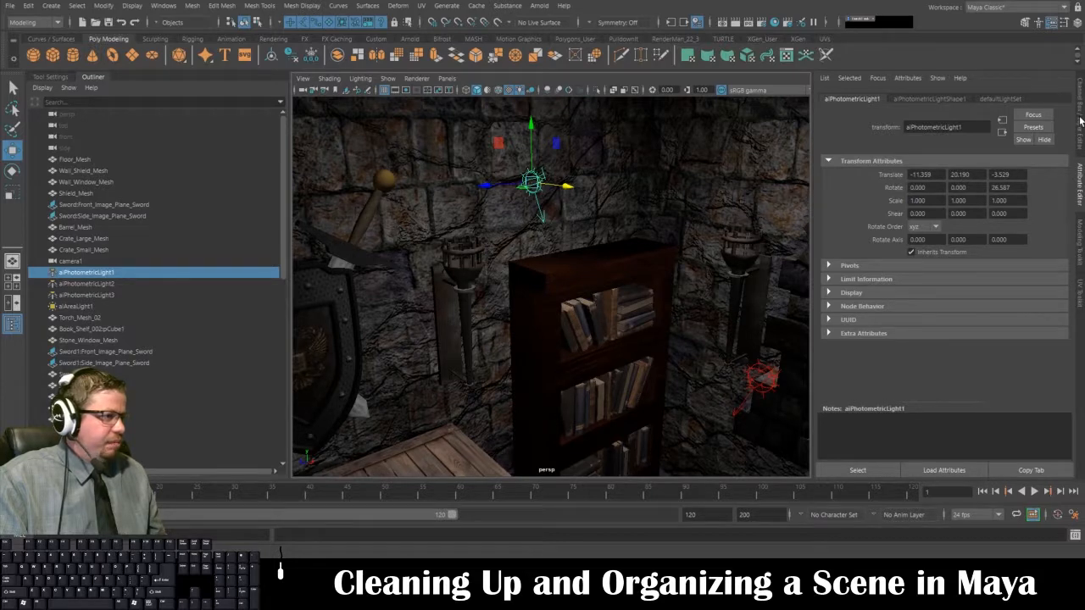
{"action": "left_click_drag", "start_coordinate": [695, 305], "coordinate": [628, 285], "text": "alt"}
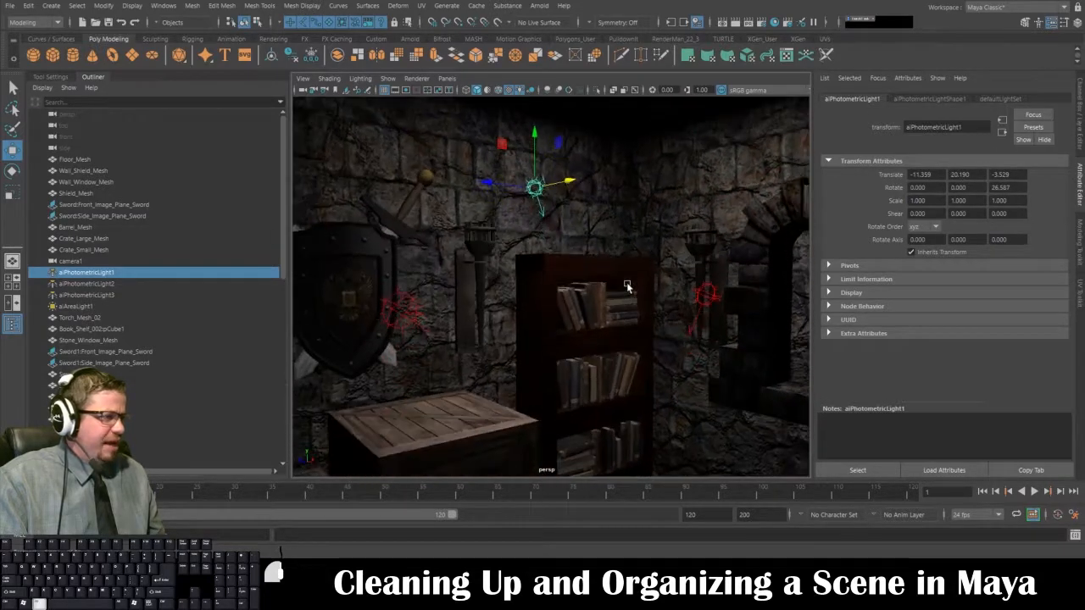
{"action": "double_click", "coordinate": [958, 124]}
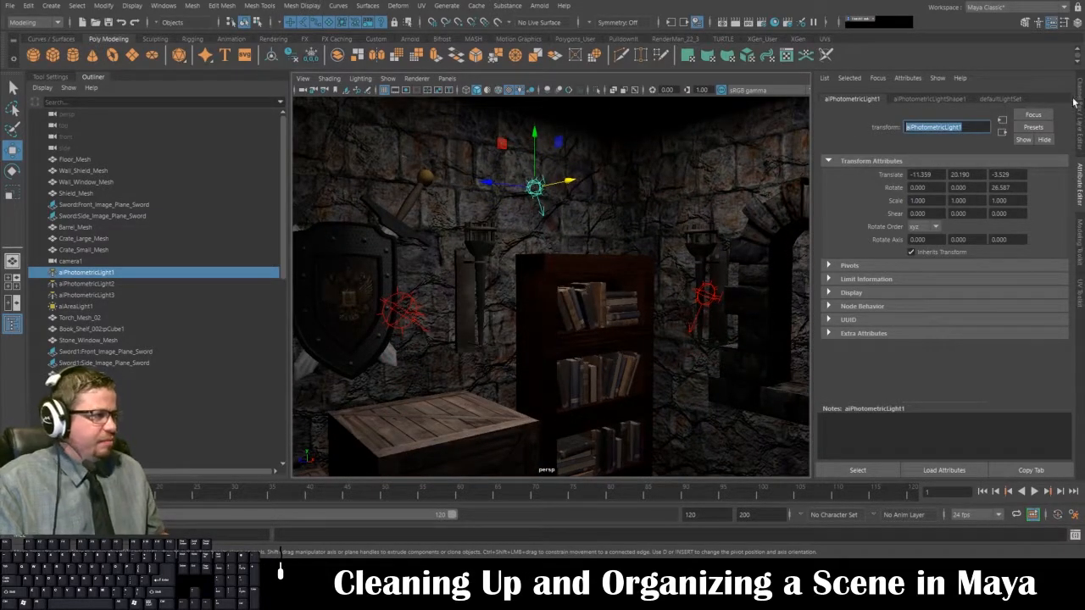
{"action": "left_click", "coordinate": [1075, 101]}
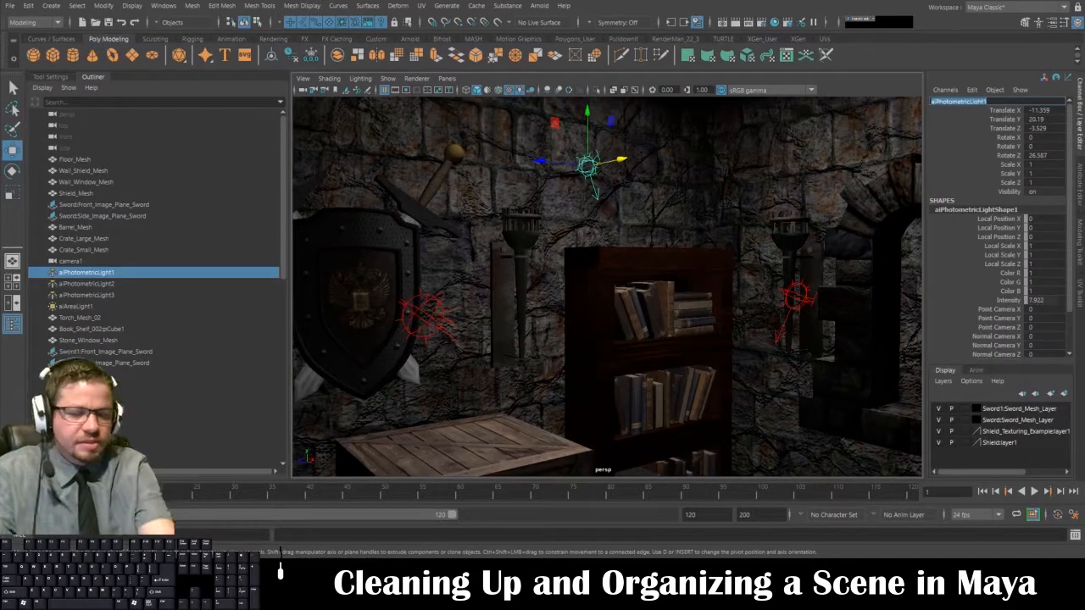
{"action": "type", "text": "Back Light"}
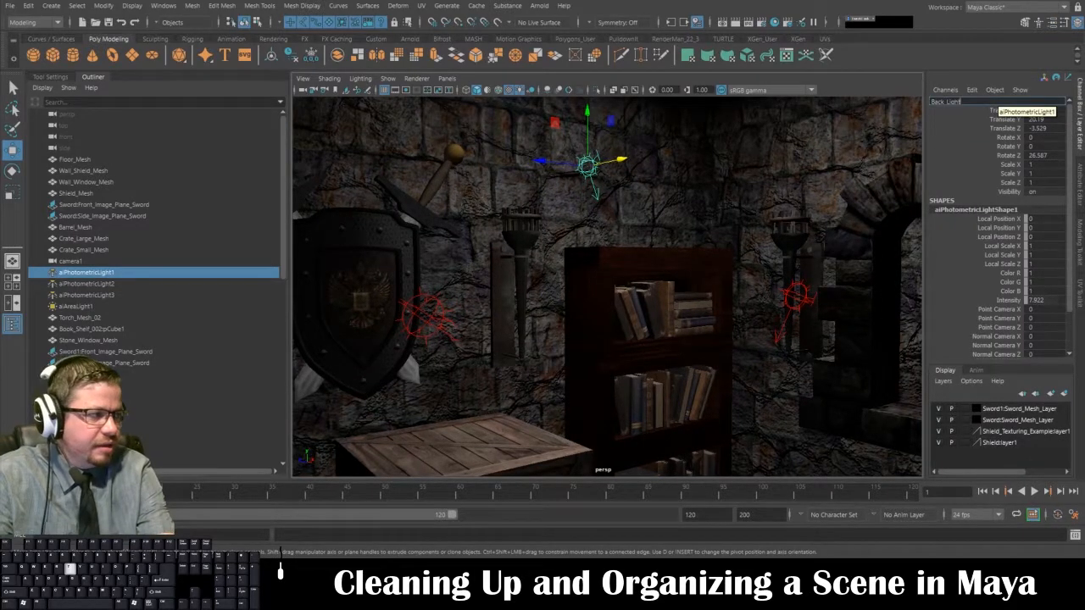
{"action": "key", "text": "Return"}
Step: Compare the light attributes of the three photometric lights and rename aiPhotometricLight2, the one beside the shield, as Key_Light
{"action": "left_click_drag", "start_coordinate": [617, 218], "coordinate": [478, 316], "text": "alt"}
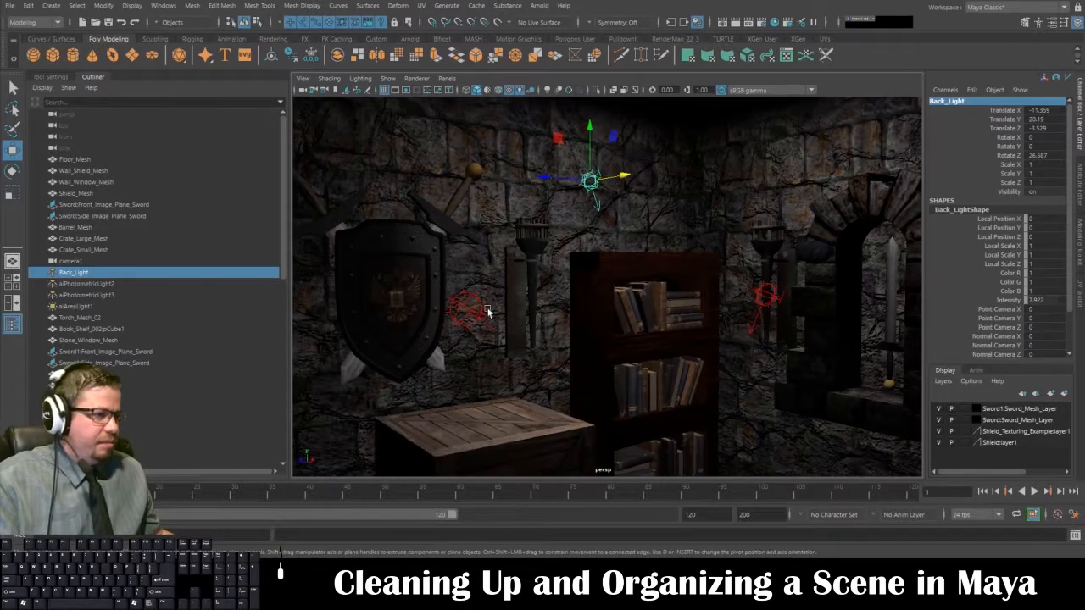
{"action": "left_click", "coordinate": [477, 315]}
{"action": "left_click", "coordinate": [1078, 199]}
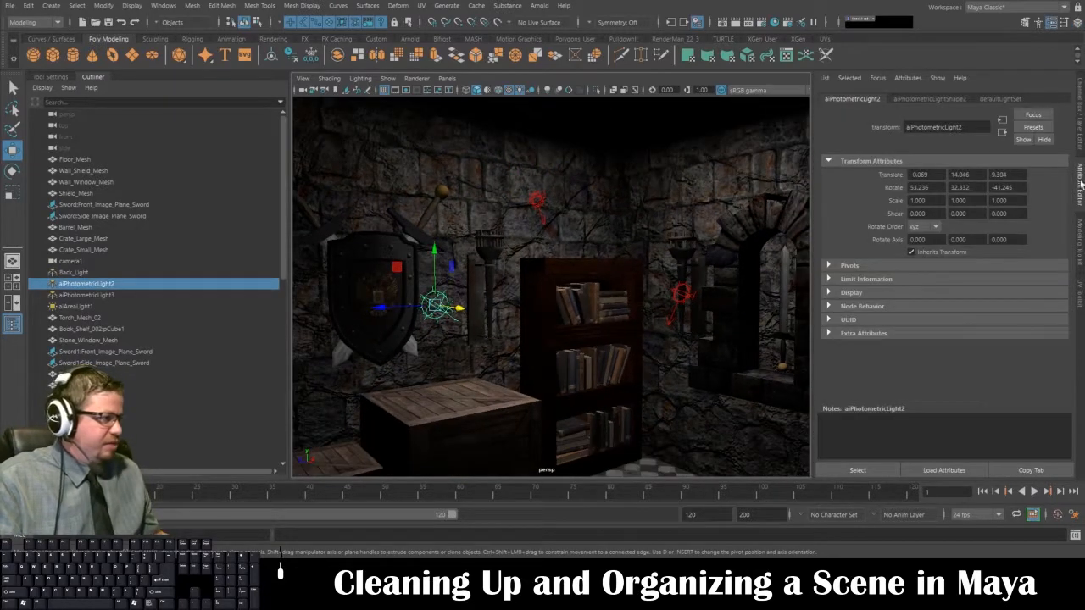
{"action": "left_click", "coordinate": [960, 100]}
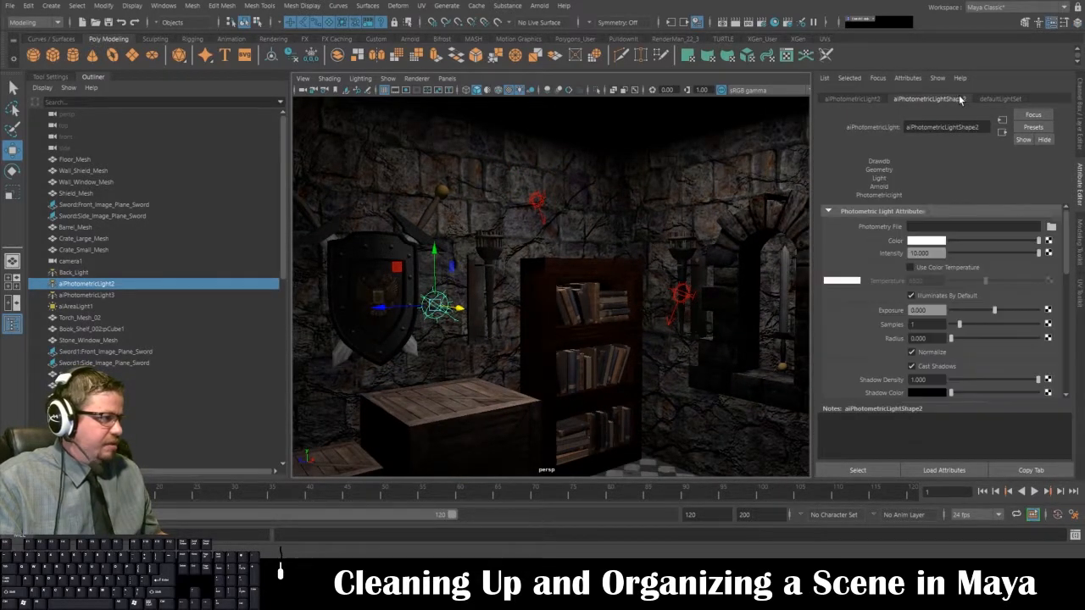
{"action": "left_click", "coordinate": [538, 198]}
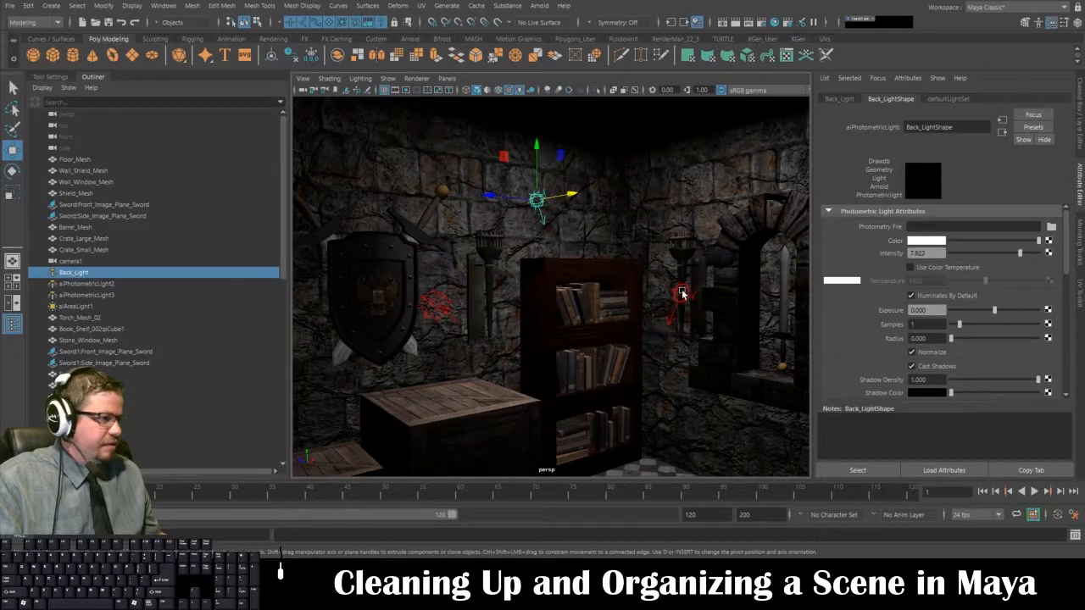
{"action": "left_click", "coordinate": [681, 293]}
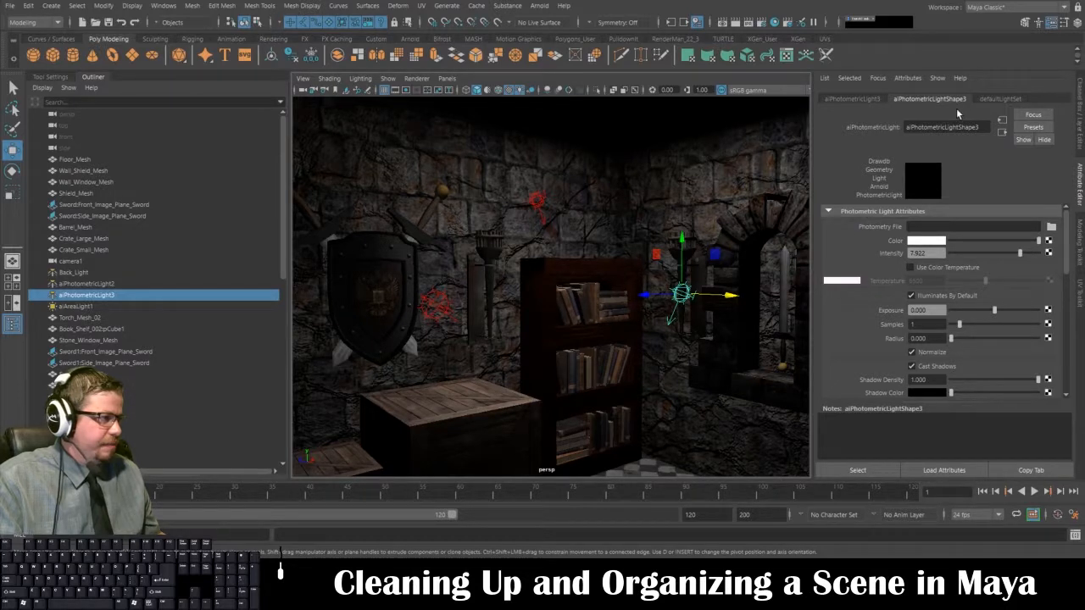
{"action": "left_click", "coordinate": [441, 308]}
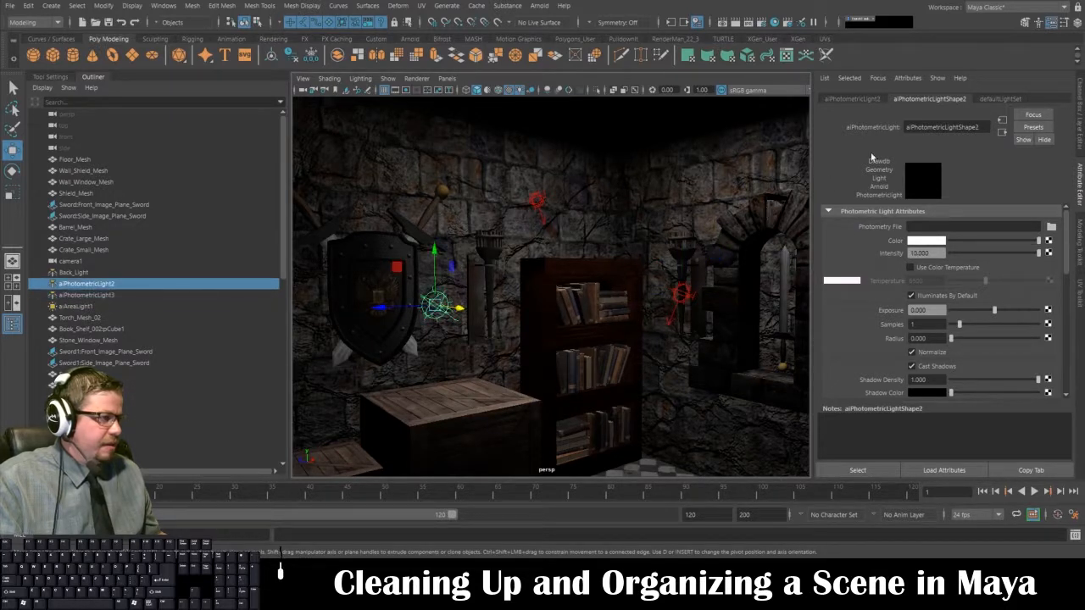
{"action": "left_click", "coordinate": [1081, 100]}
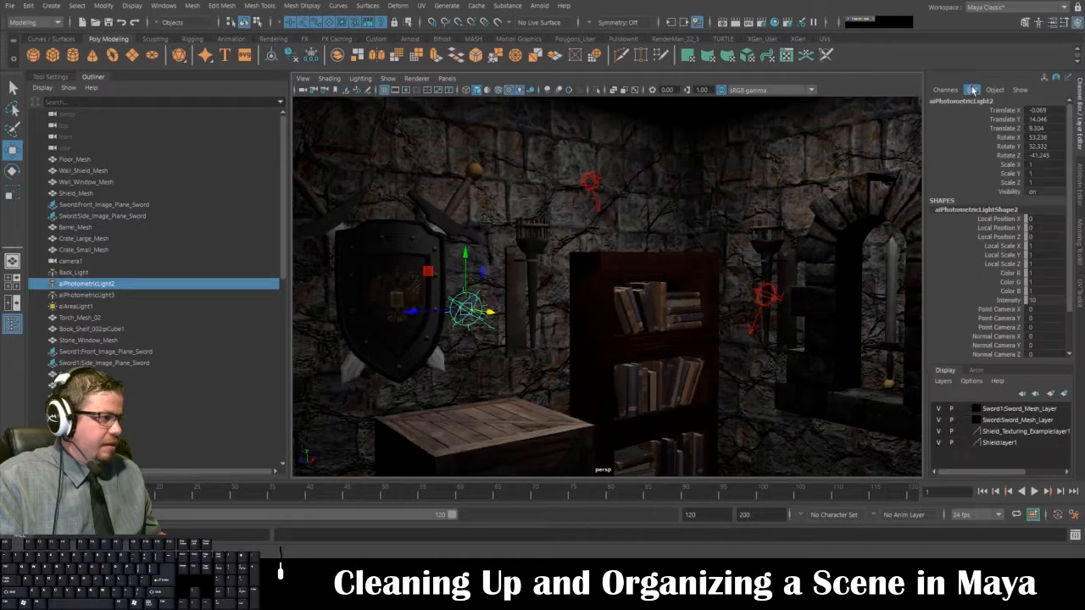
{"action": "double_click", "coordinate": [974, 101]}
{"action": "type", "text": "Key"}
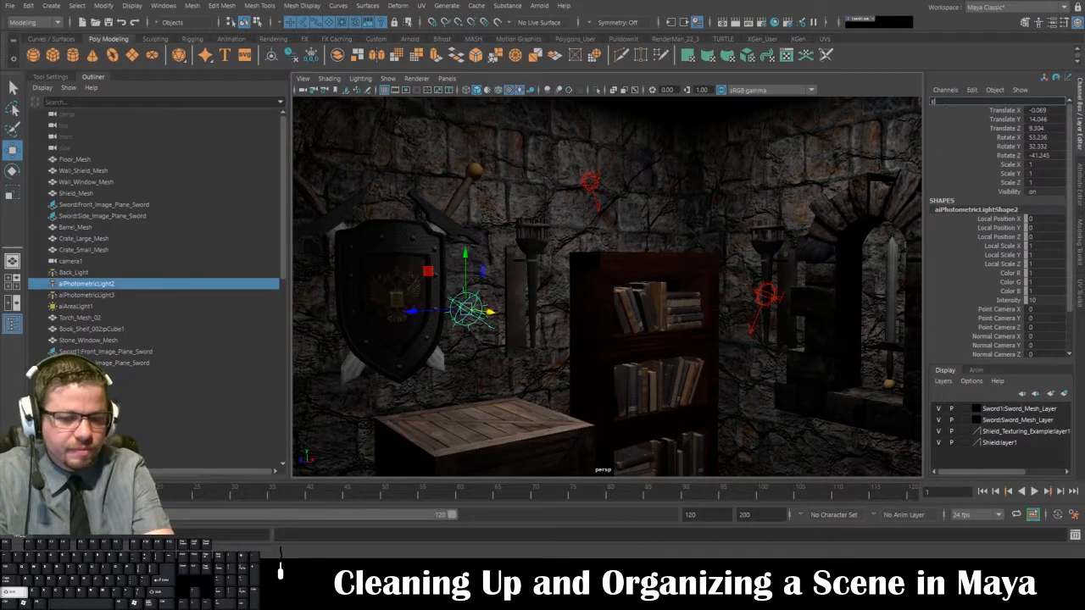
{"action": "type", "text": "_Light"}
{"action": "key", "text": "Return"}
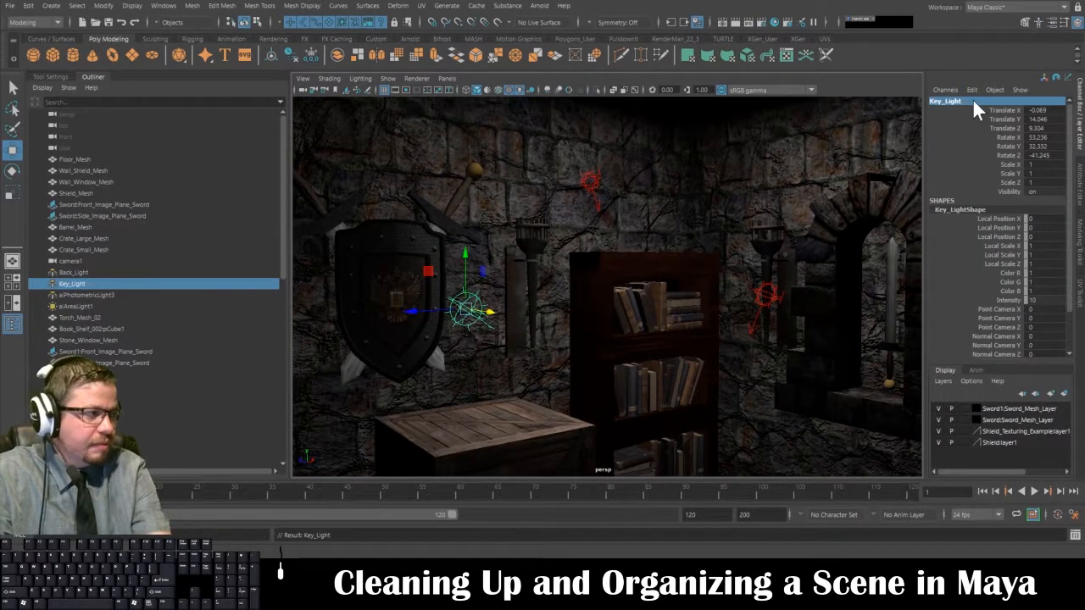
Step: Rename aiPhotometricLight3, the light between the bookshelf and the window, as Filter_Light
{"action": "left_click", "coordinate": [764, 296]}
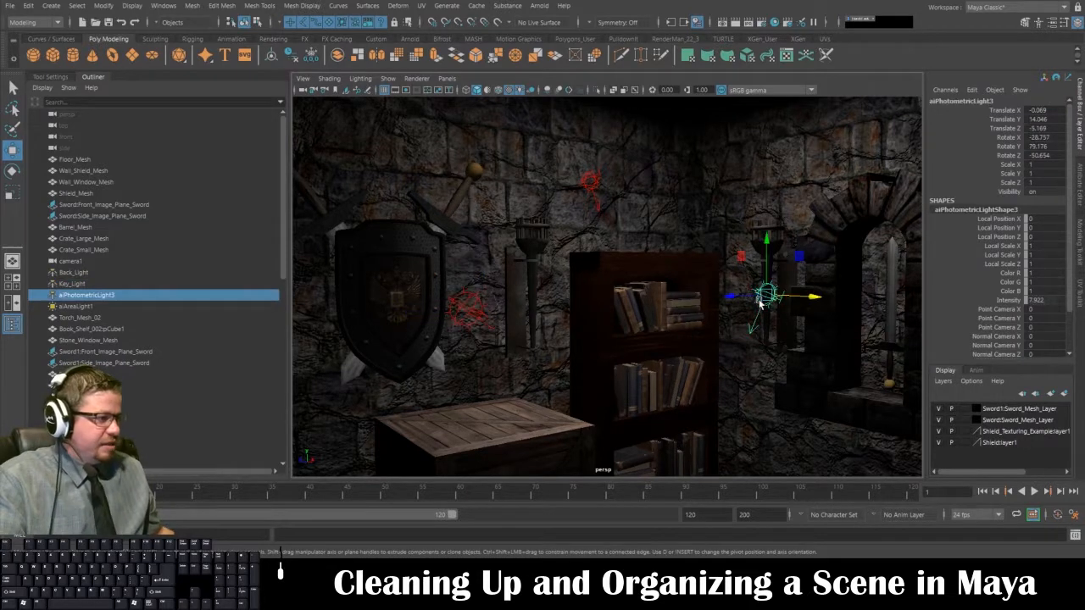
{"action": "double_click", "coordinate": [981, 104]}
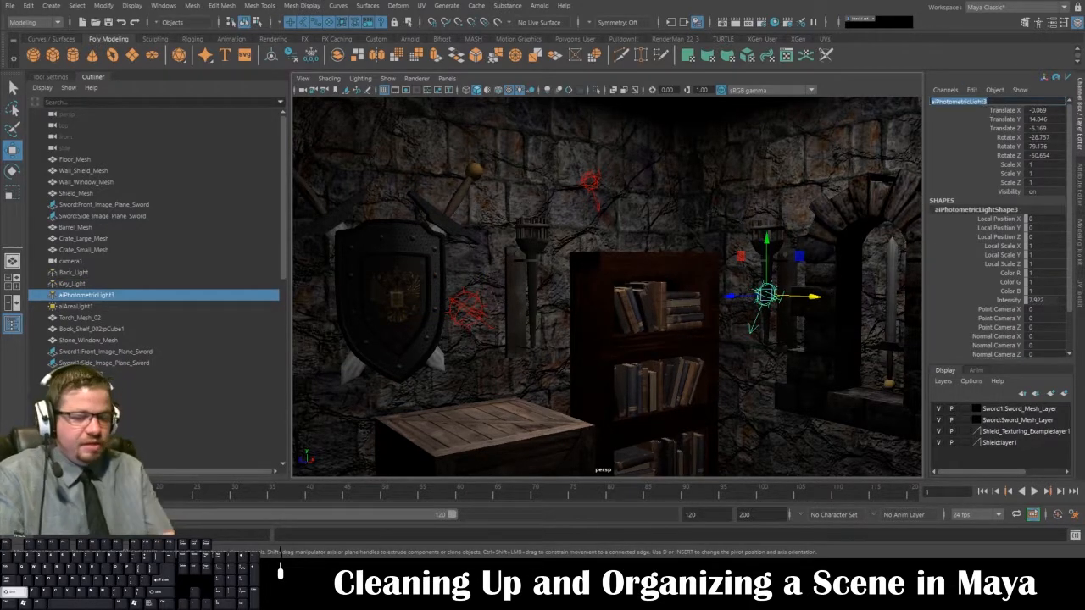
{"action": "type", "text": "Fill_L"}
{"action": "type", "text": "_Light"}
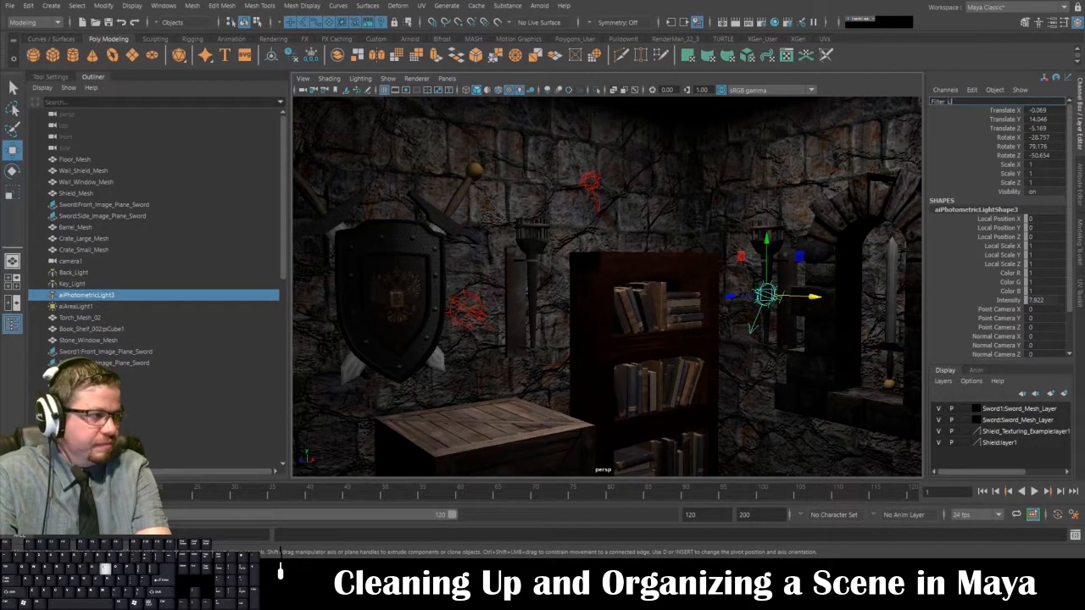
{"action": "key", "text": "Return"}
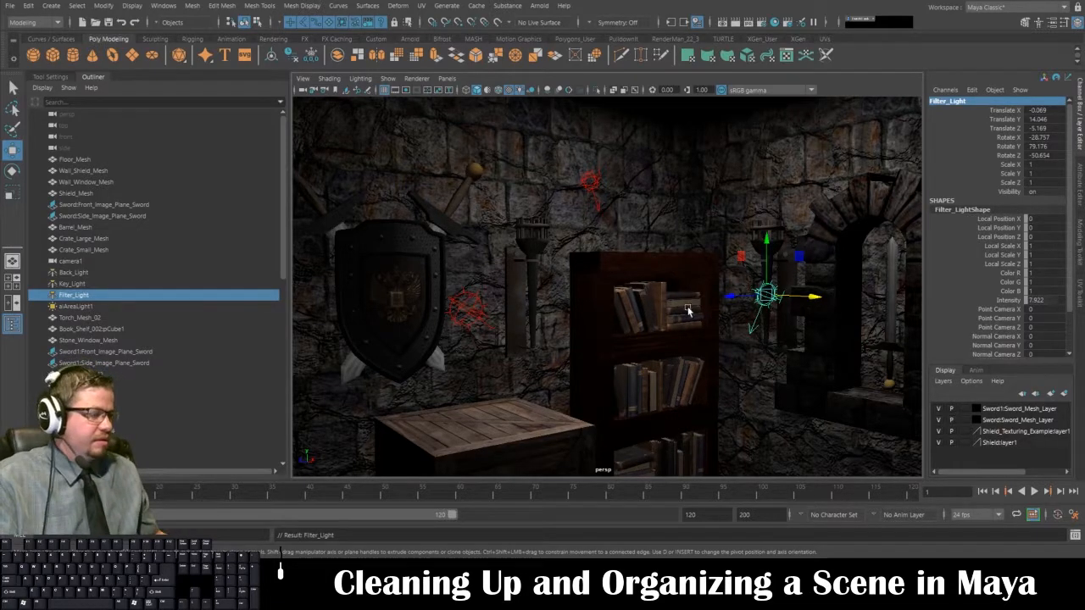
Step: Rename aiAreaLight1, the area light overhead in the room, as Area_Light
{"action": "left_click", "coordinate": [596, 182]}
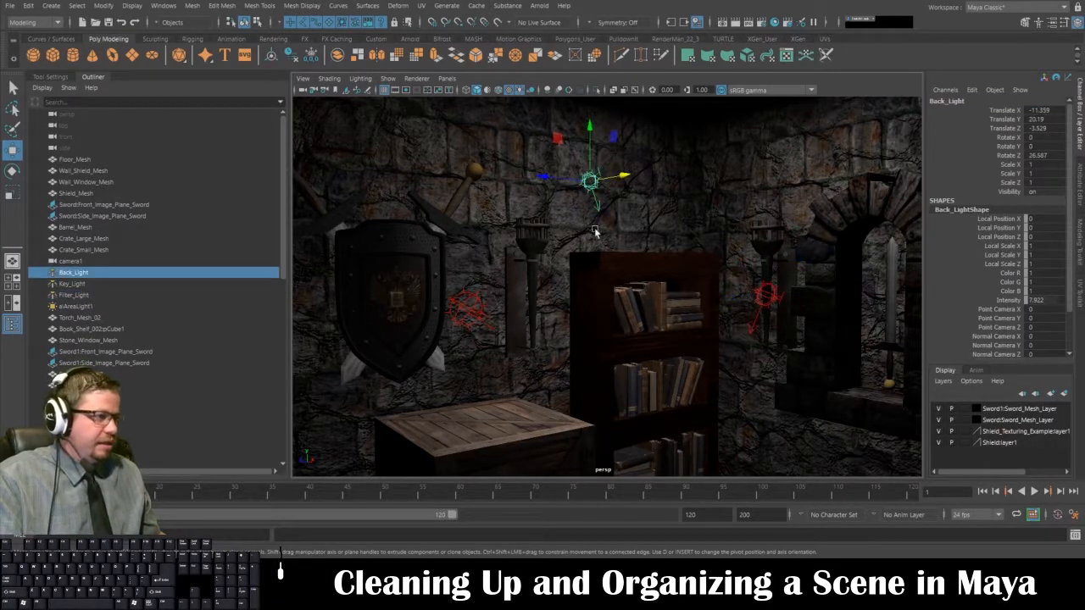
{"action": "left_click_drag", "start_coordinate": [593, 186], "coordinate": [661, 174], "text": "alt"}
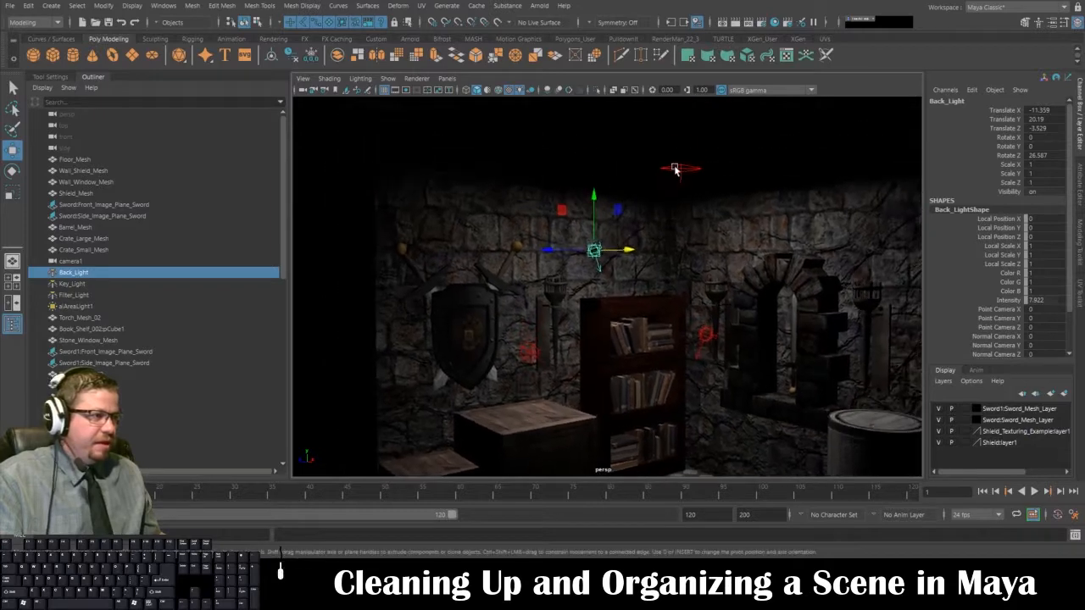
{"action": "left_click", "coordinate": [678, 168]}
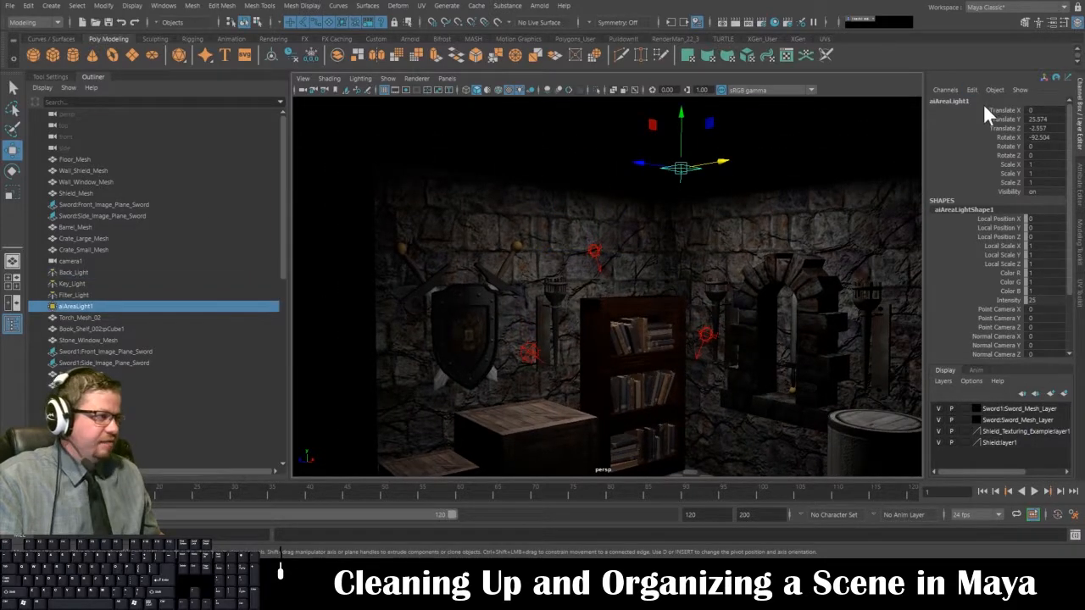
{"action": "left_click", "coordinate": [958, 101]}
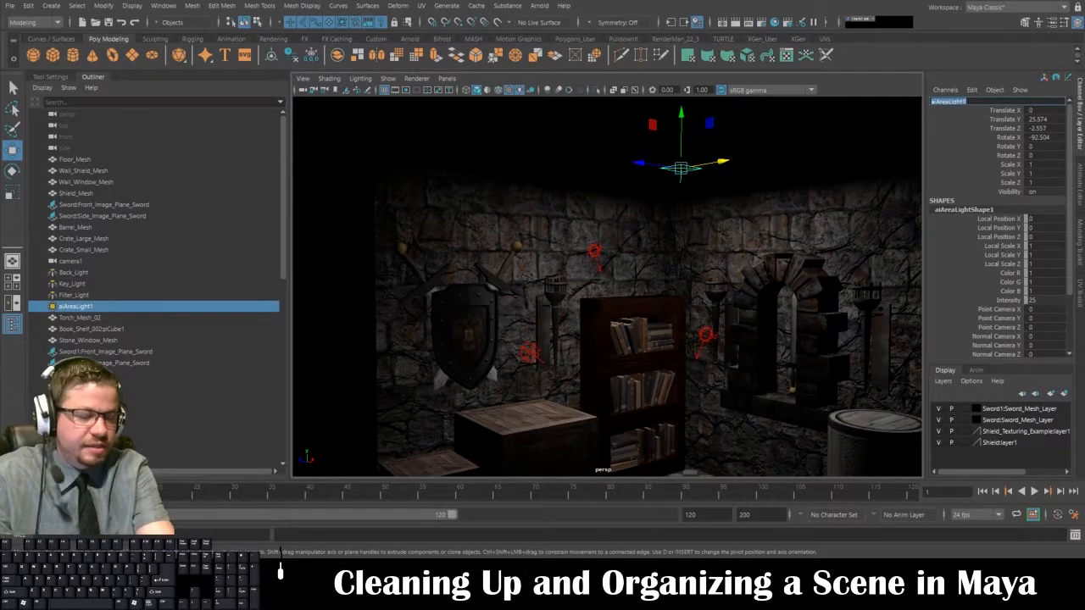
{"action": "type", "text": "Area Lig"}
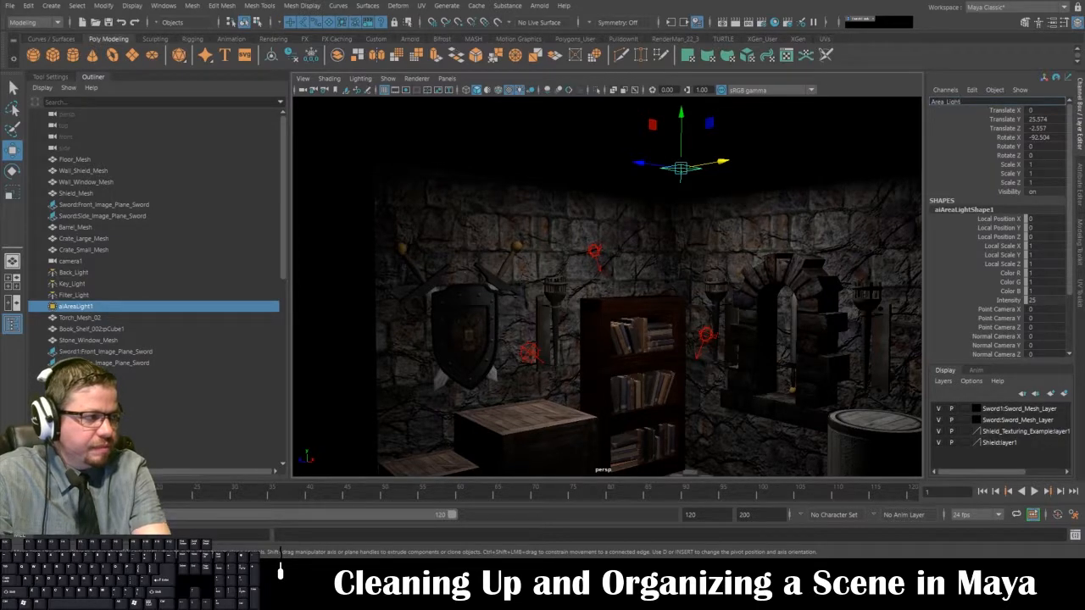
{"action": "type", "text": "ht"}
{"action": "key", "text": "Return"}
{"action": "scroll", "coordinate": [725, 342], "scroll_direction": "down", "scroll_amount": 2}
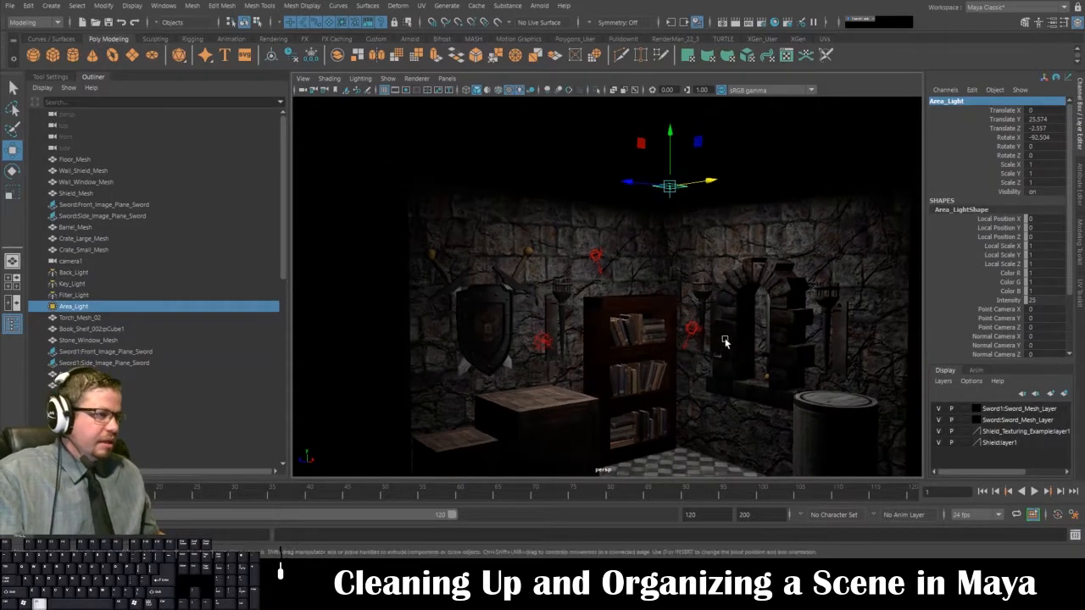
{"action": "left_click_drag", "start_coordinate": [725, 342], "coordinate": [715, 276], "text": "alt"}
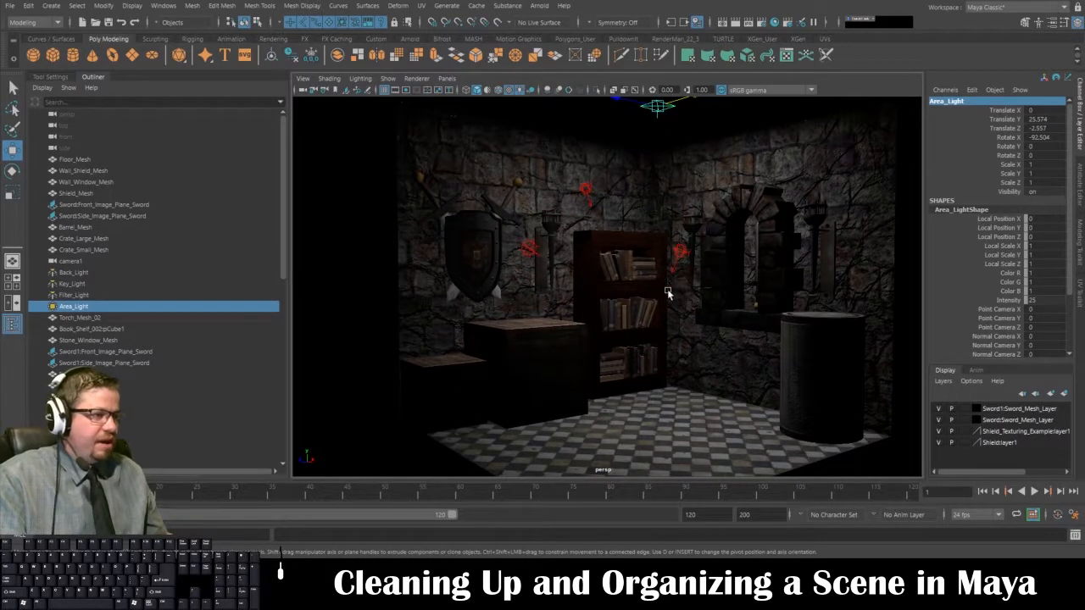
{"action": "scroll", "coordinate": [81, 275], "scroll_direction": "down", "scroll_amount": 3}
Step: Delete the Sword1 front and side image planes and hide the grid in the front view
{"action": "left_click", "coordinate": [103, 272]}
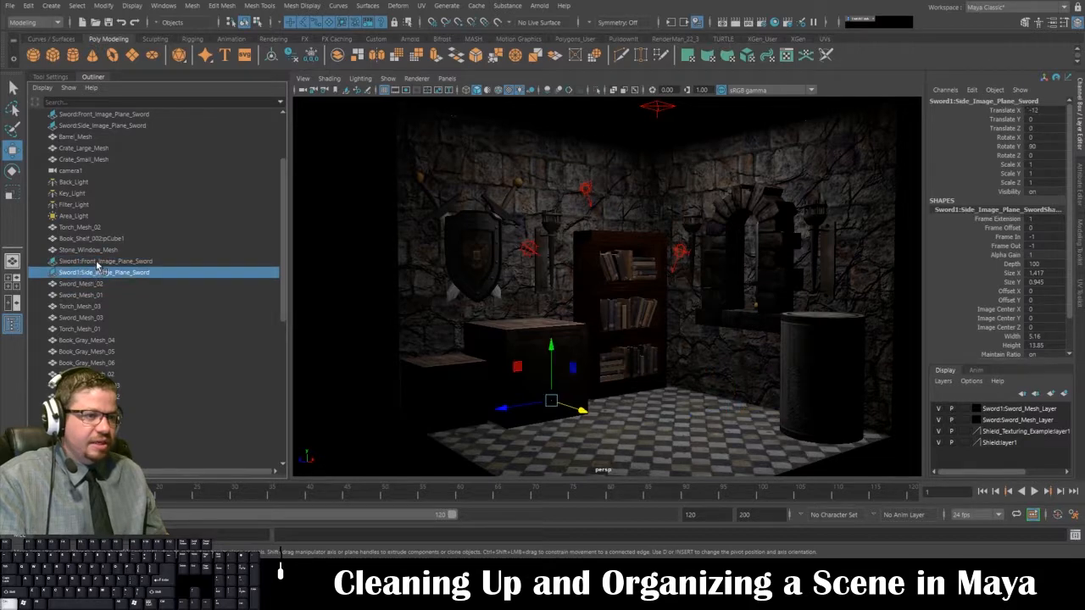
{"action": "left_click", "coordinate": [123, 264], "text": "ctrl"}
{"action": "key", "text": "space"}
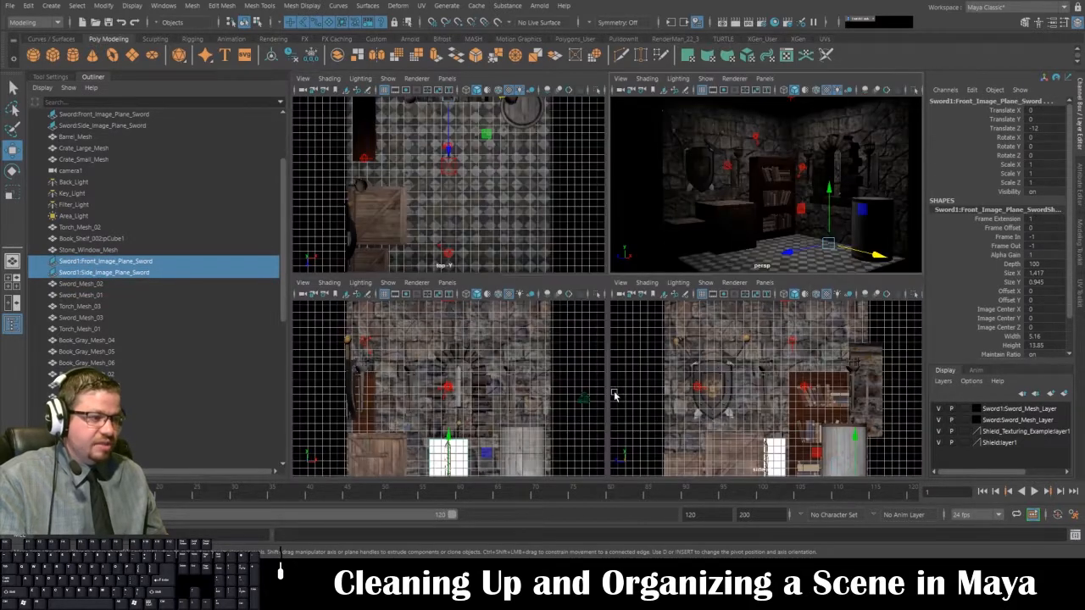
{"action": "key", "text": "space"}
{"action": "scroll", "coordinate": [503, 427], "scroll_direction": "up", "scroll_amount": 3}
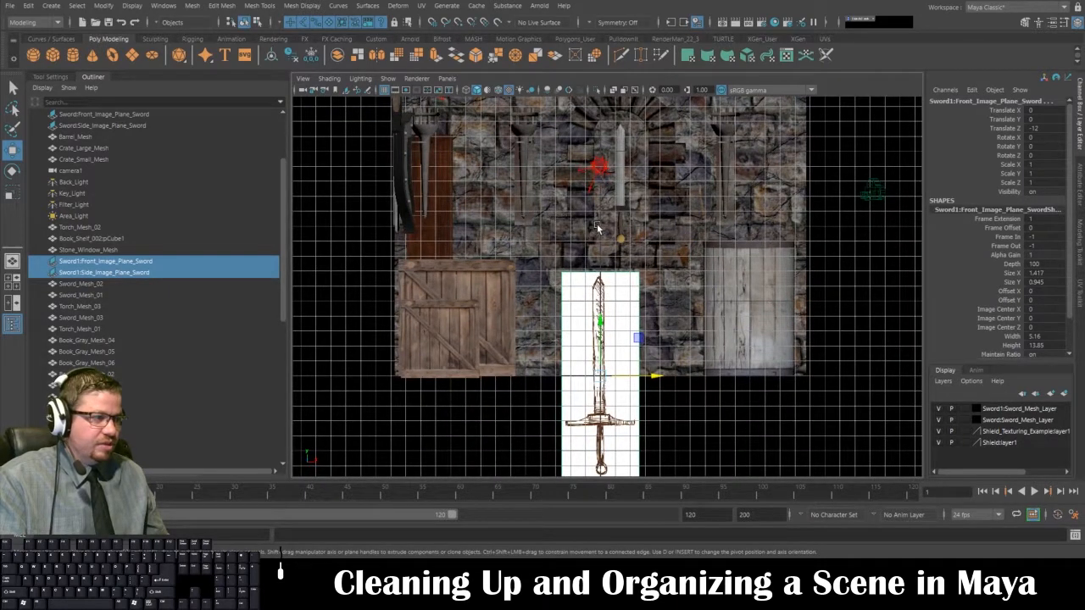
{"action": "scroll", "coordinate": [619, 331], "scroll_direction": "down", "scroll_amount": 1}
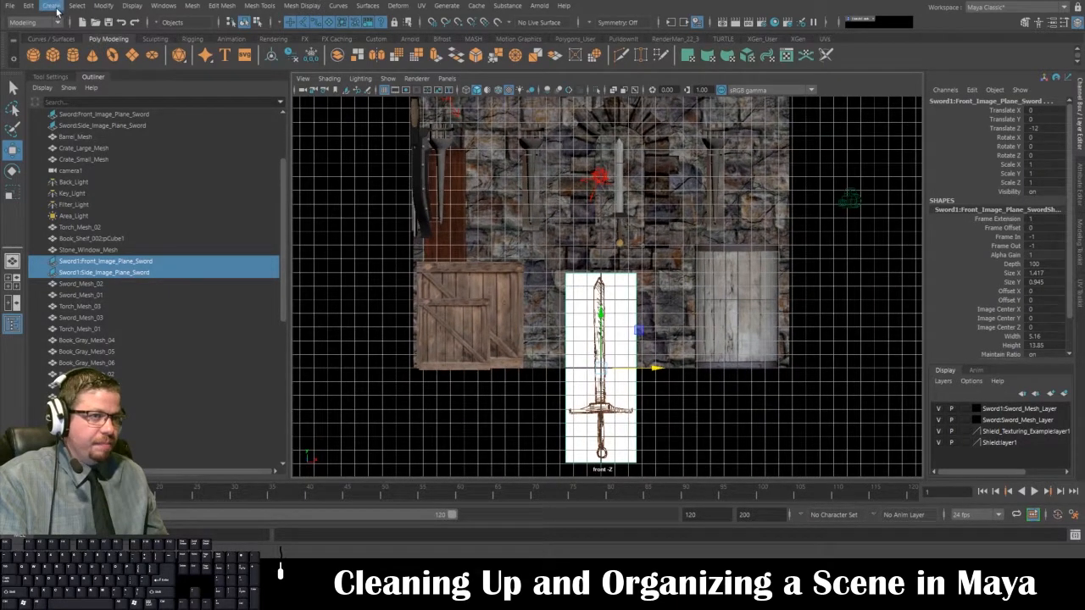
{"action": "left_click", "coordinate": [132, 6]}
{"action": "left_click", "coordinate": [133, 6]}
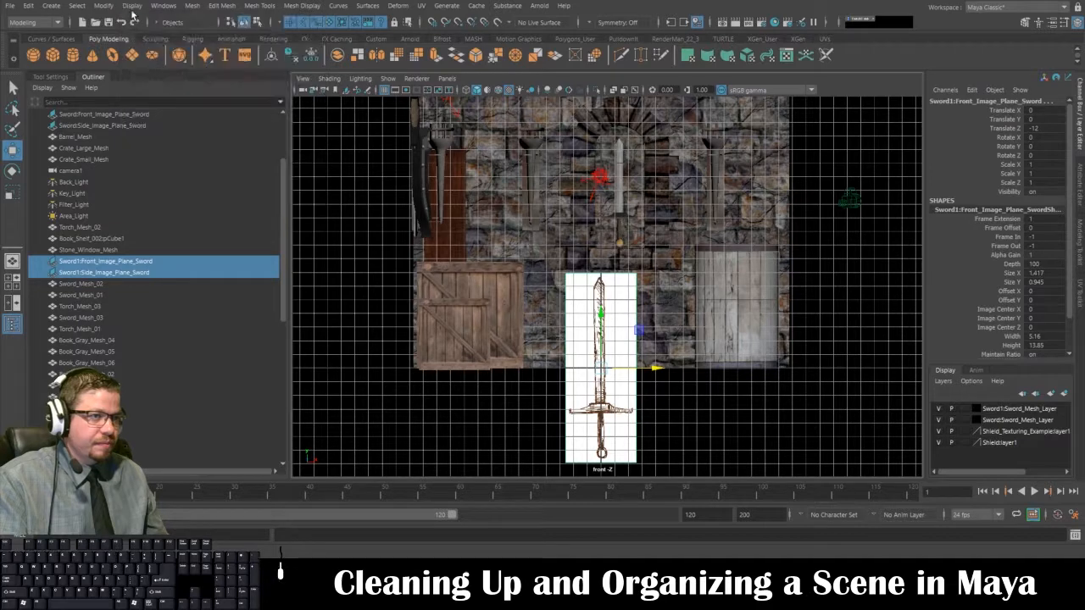
{"action": "left_click", "coordinate": [133, 6]}
{"action": "left_click", "coordinate": [142, 34]}
{"action": "middle_click_drag", "start_coordinate": [610, 308], "coordinate": [606, 363], "text": "alt"}
{"action": "key", "text": "Delete"}
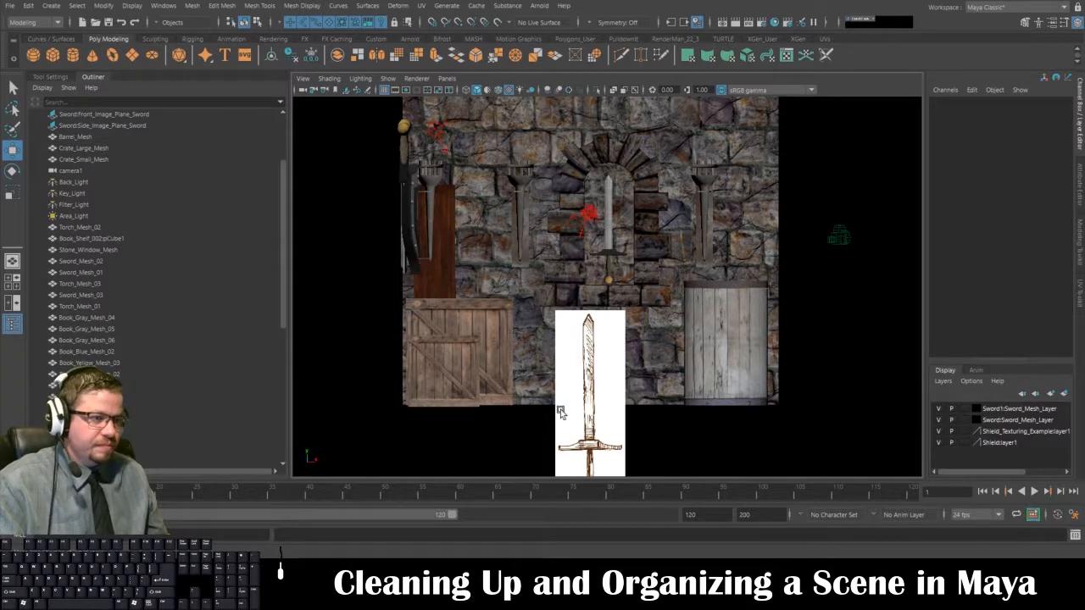
Step: Delete the remaining Sword front and side image planes and return to the four-view layout
{"action": "left_click", "coordinate": [97, 114]}
{"action": "key", "text": "Delete"}
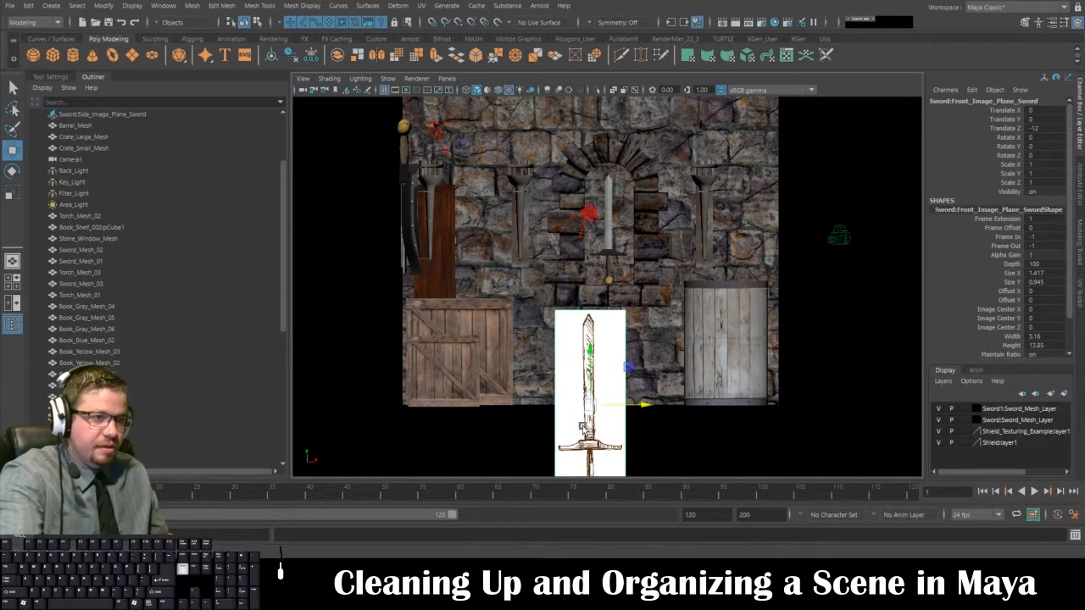
{"action": "left_click", "coordinate": [131, 115]}
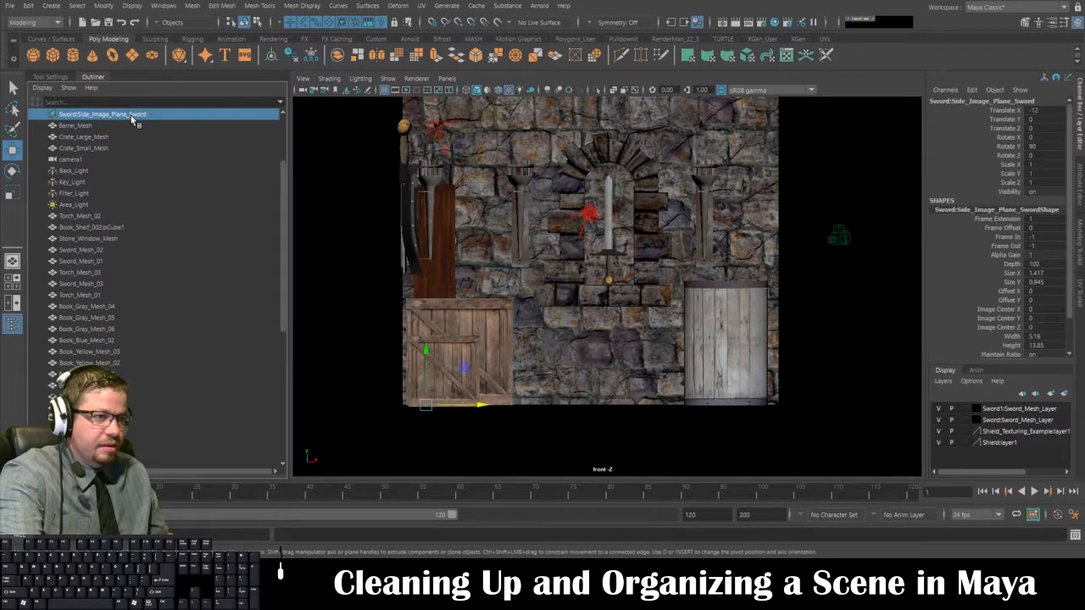
{"action": "key", "text": "Delete"}
{"action": "scroll", "coordinate": [136, 187], "scroll_direction": "up", "scroll_amount": 3}
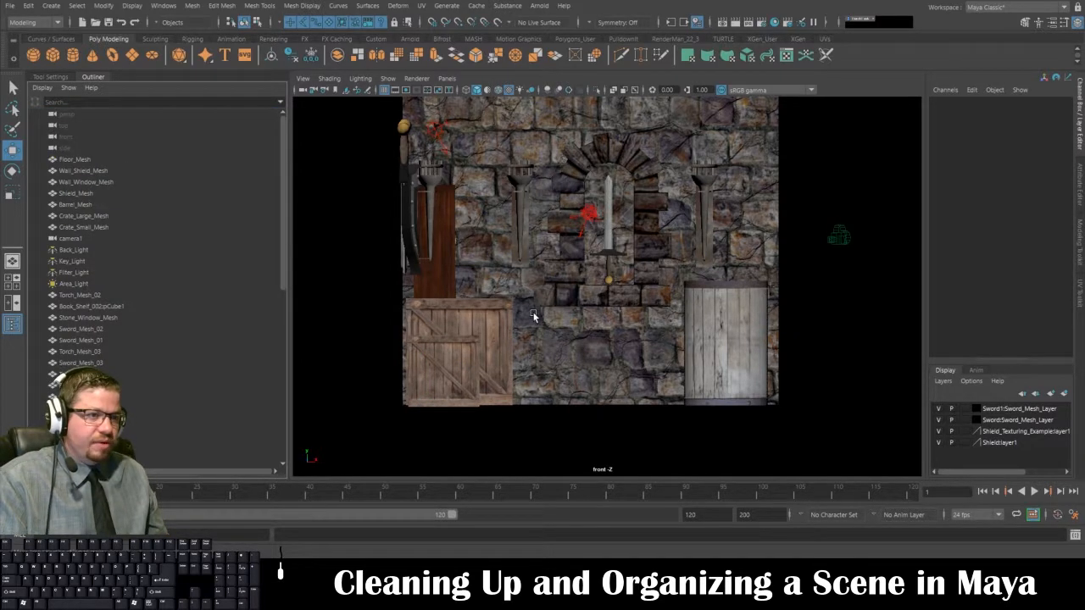
{"action": "key", "text": "space"}
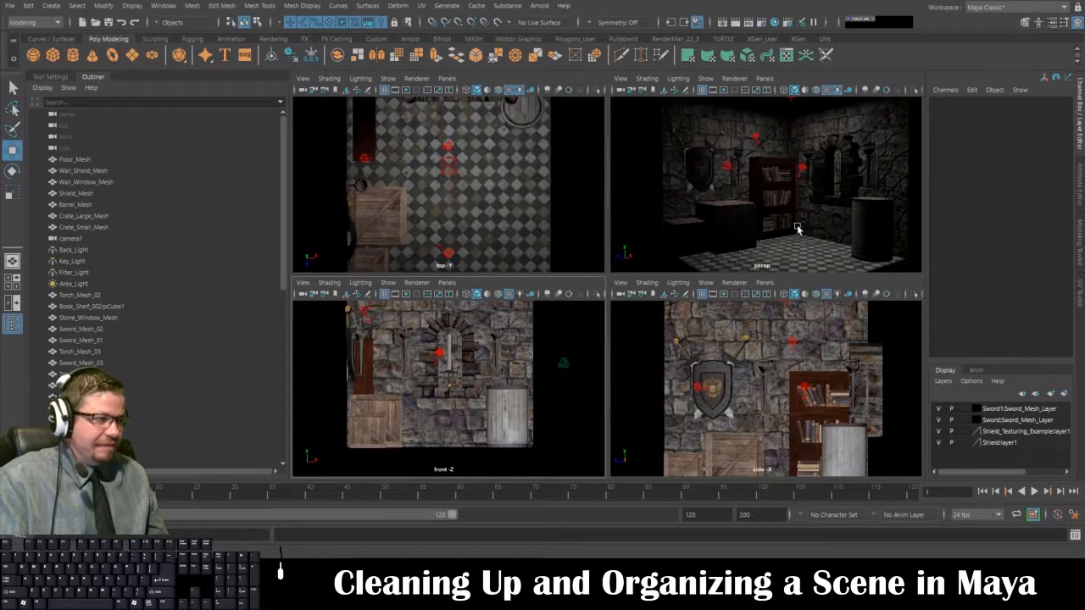
Step: Review the cleaned-up object list and delete all construction history in the scene
{"action": "scroll", "coordinate": [167, 307], "scroll_direction": "down", "scroll_amount": 10}
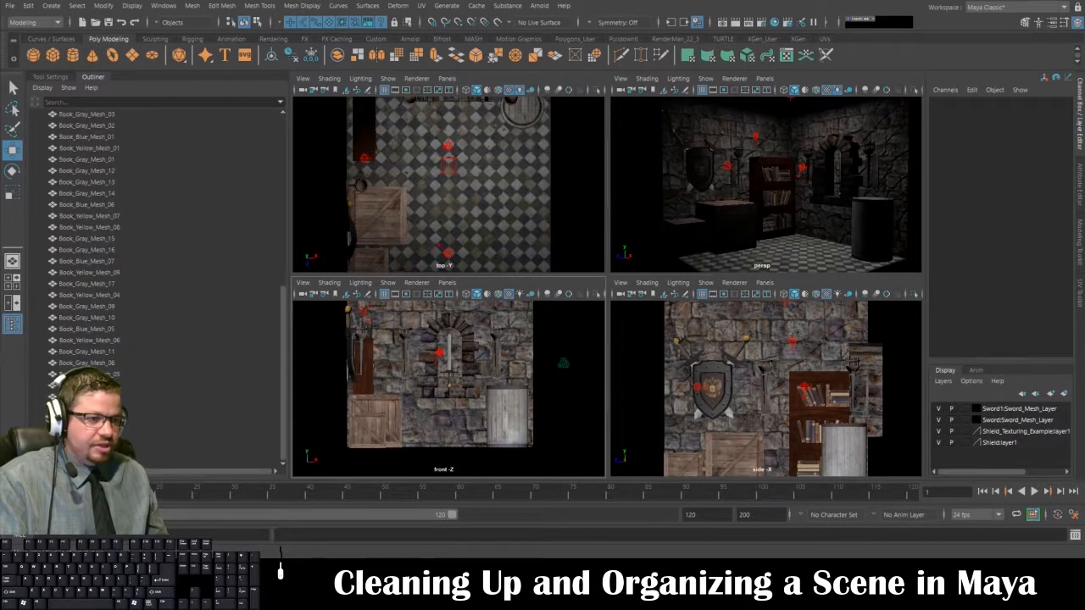
{"action": "scroll", "coordinate": [140, 434], "scroll_direction": "up", "scroll_amount": 8}
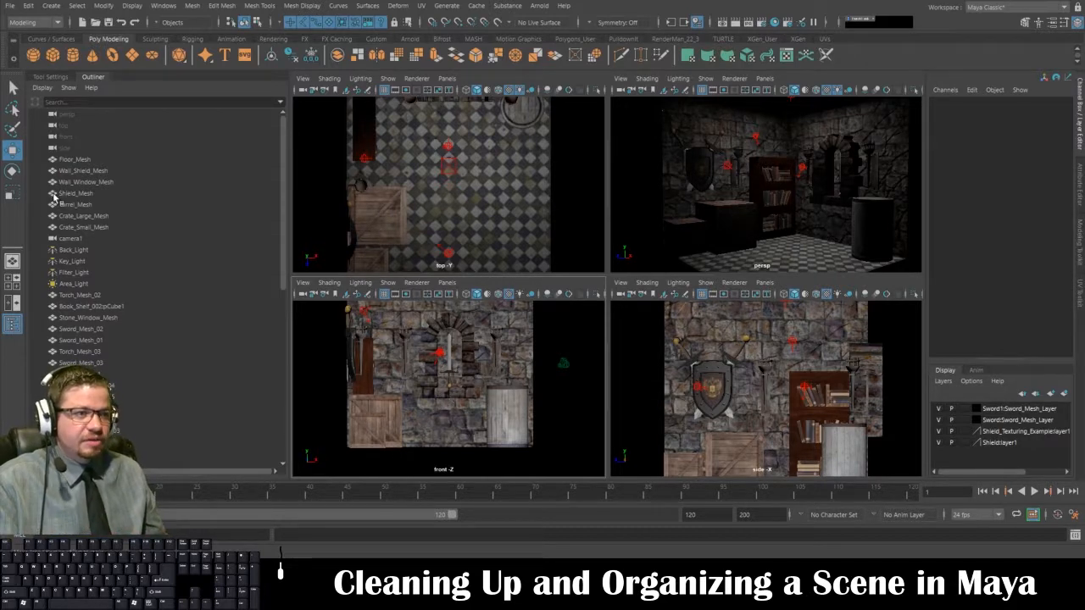
{"action": "left_click", "coordinate": [110, 362]}
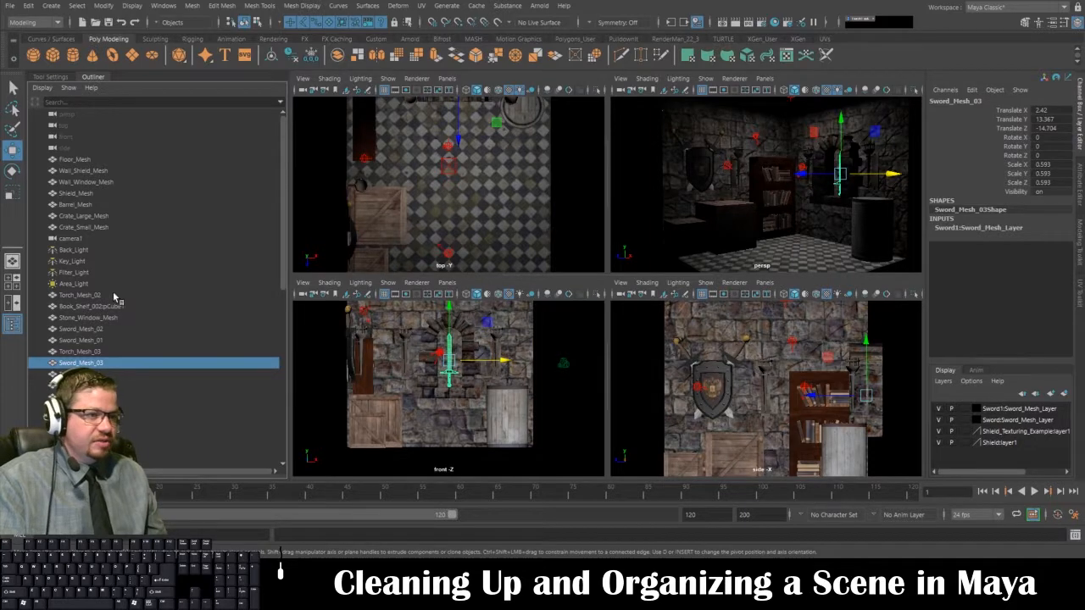
{"action": "scroll", "coordinate": [113, 294], "scroll_direction": "down", "scroll_amount": 10}
{"action": "scroll", "coordinate": [115, 335], "scroll_direction": "up", "scroll_amount": 10}
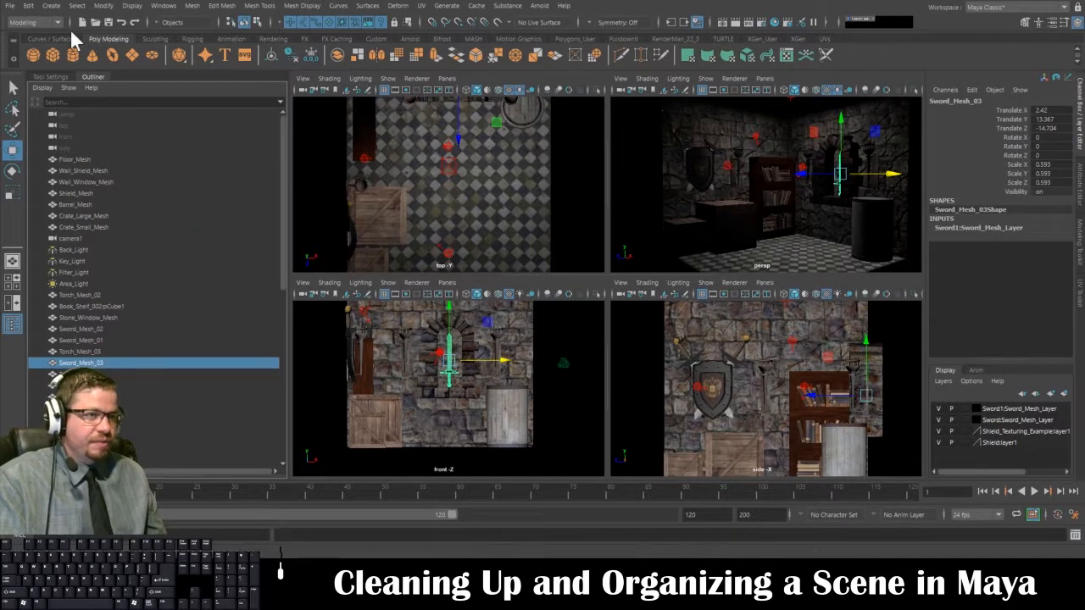
{"action": "left_click", "coordinate": [27, 6]}
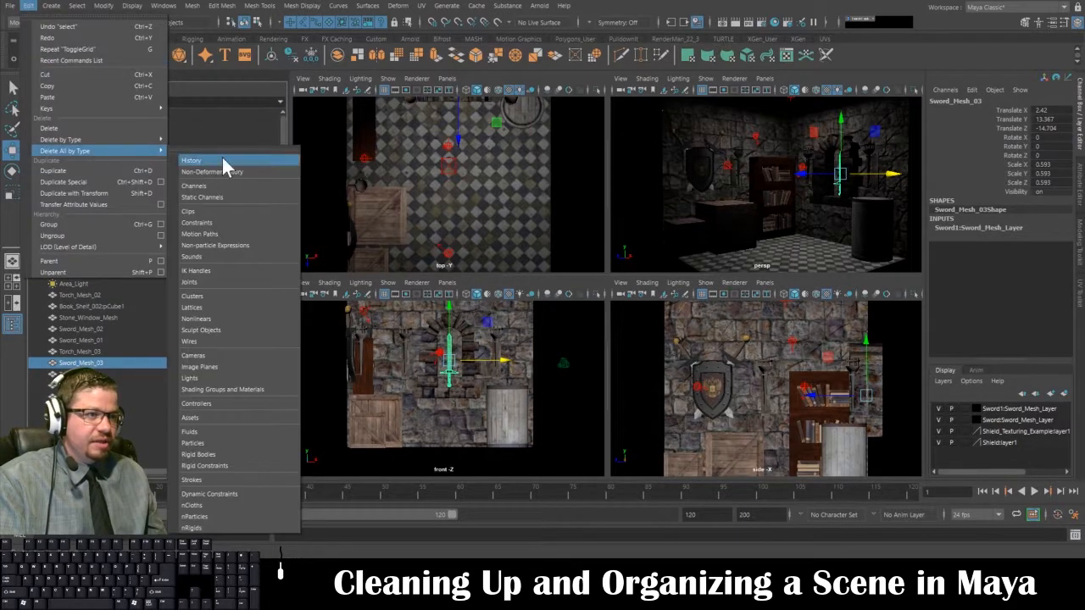
{"action": "left_click", "coordinate": [53, 272]}
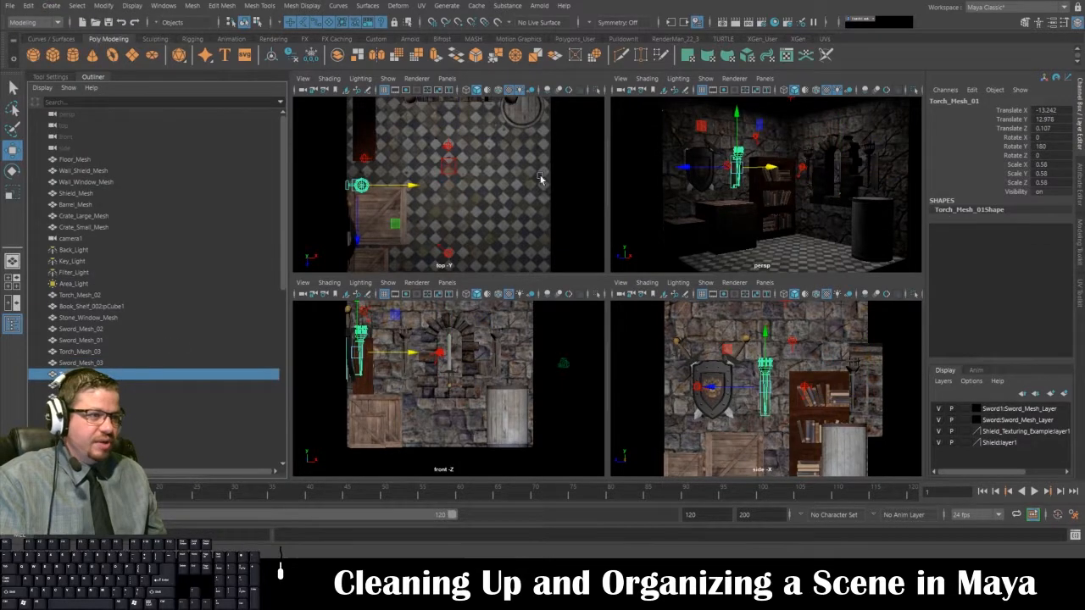
Step: Check the floor, both walls, shield, barrel and both crates one by one for leftover input history
{"action": "left_click", "coordinate": [74, 159]}
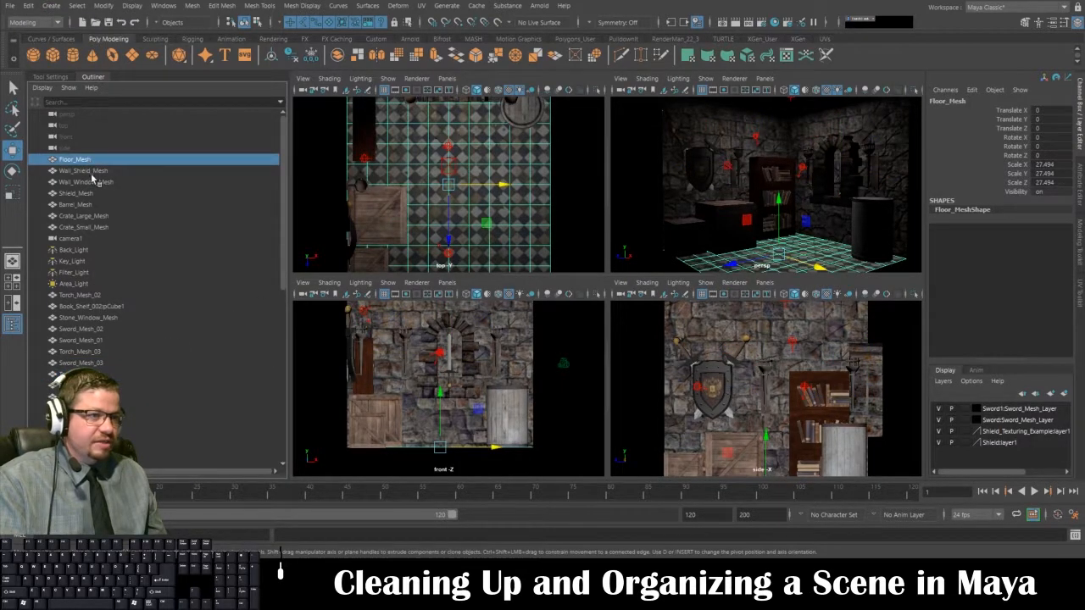
{"action": "left_click", "coordinate": [91, 172]}
{"action": "left_click", "coordinate": [93, 183]}
{"action": "left_click", "coordinate": [95, 194]}
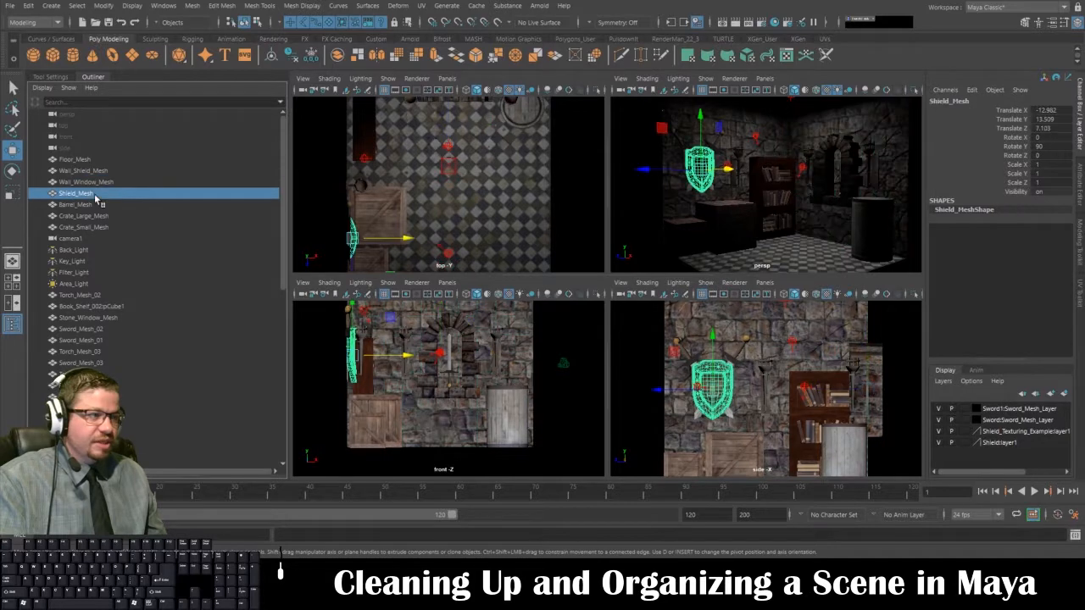
{"action": "left_click", "coordinate": [134, 205]}
{"action": "left_click", "coordinate": [122, 217]}
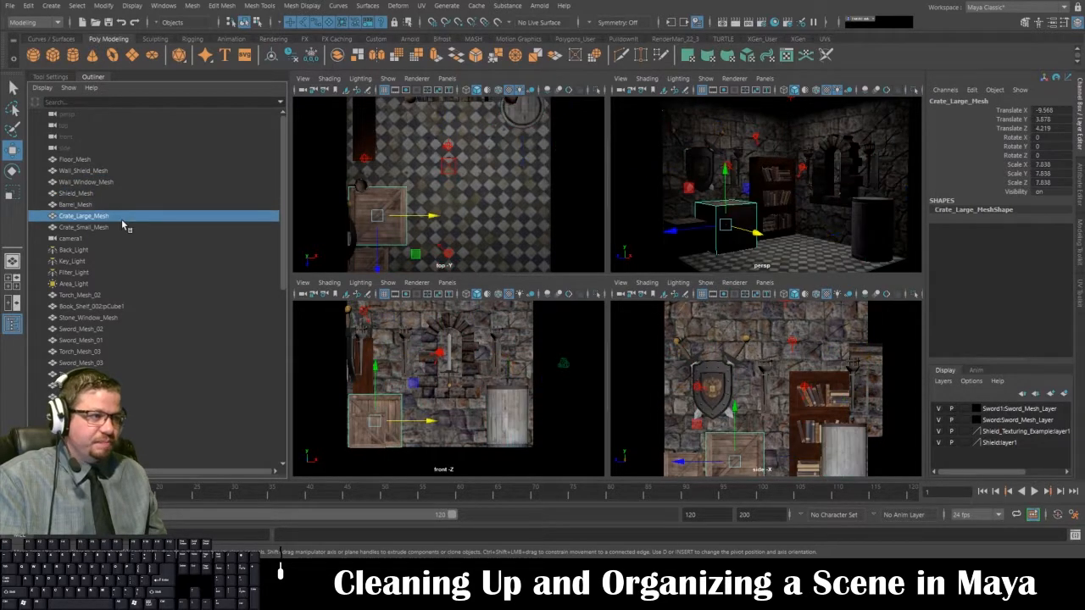
{"action": "left_click", "coordinate": [123, 226]}
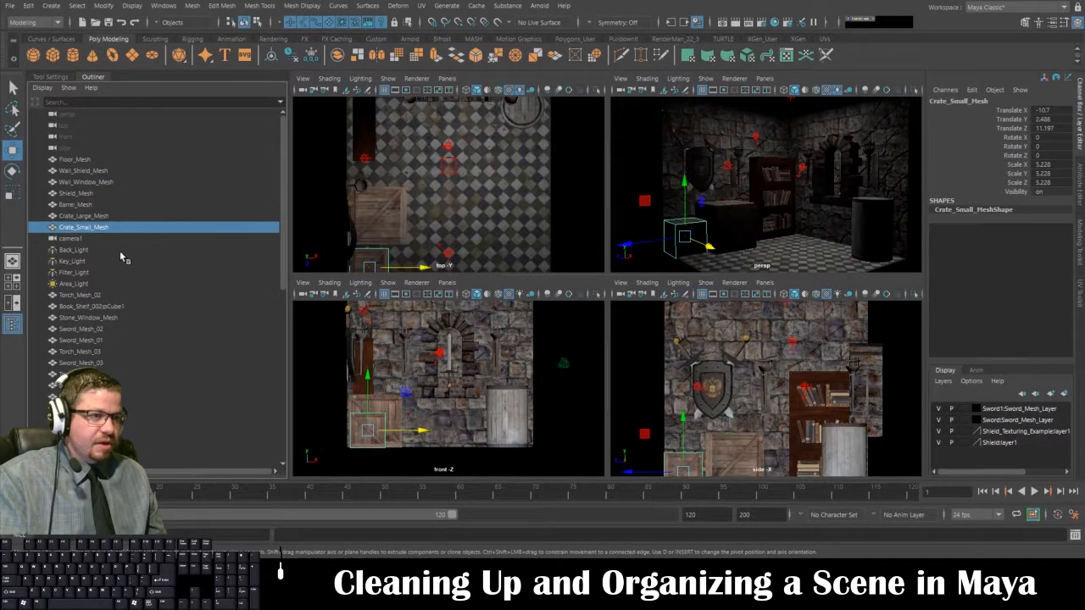
Step: Frame the whole room in the side, top and front views and clear the selection
{"action": "left_click", "coordinate": [729, 406]}
{"action": "key", "text": "f"}
{"action": "left_click", "coordinate": [480, 192]}
{"action": "key", "text": "f"}
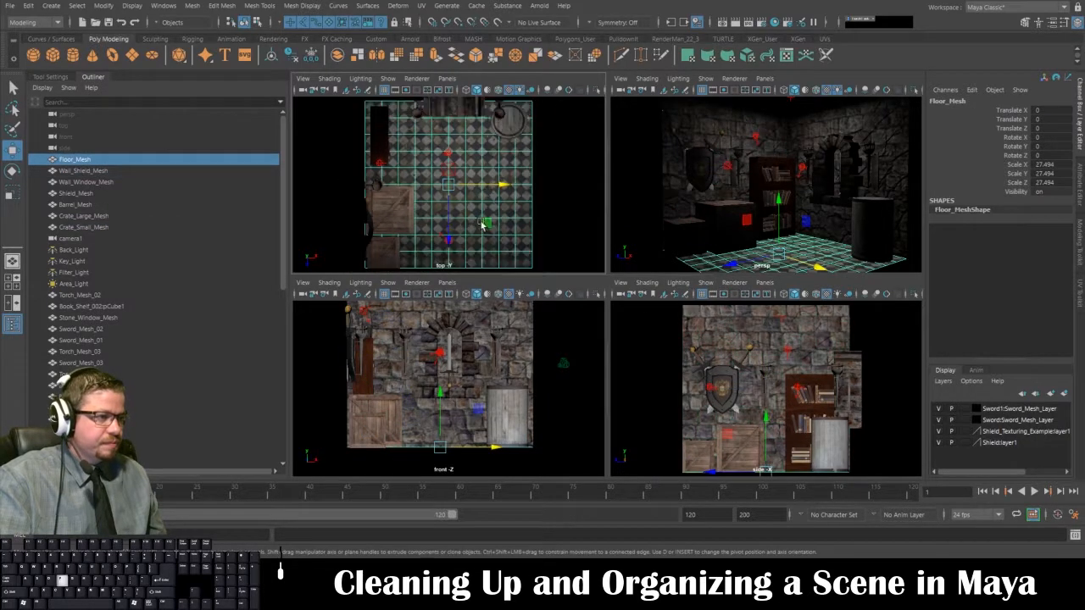
{"action": "left_click", "coordinate": [502, 342]}
{"action": "key", "text": "f"}
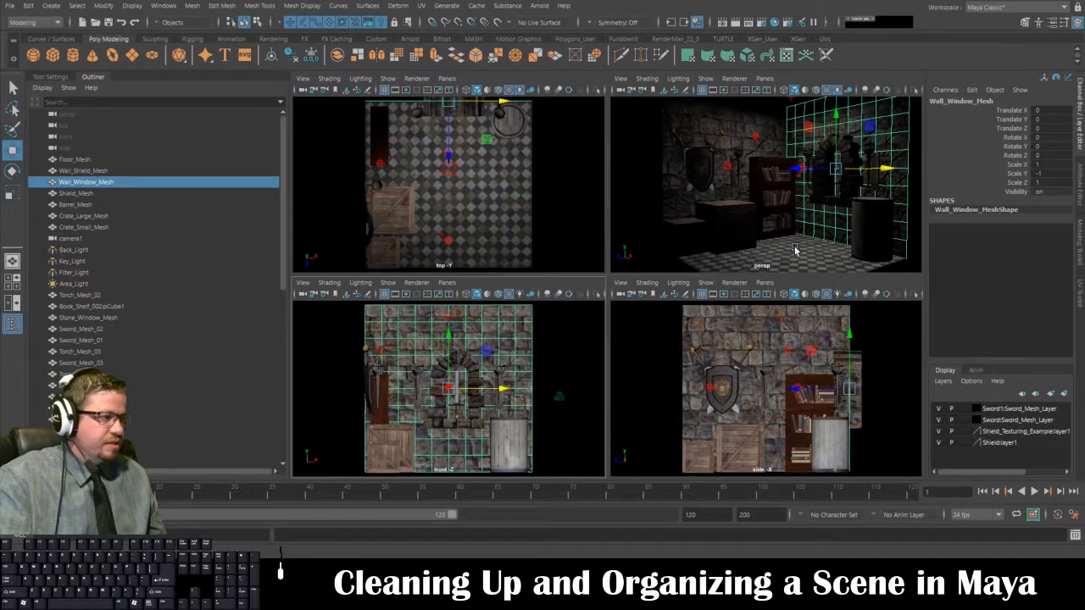
{"action": "left_click", "coordinate": [657, 263]}
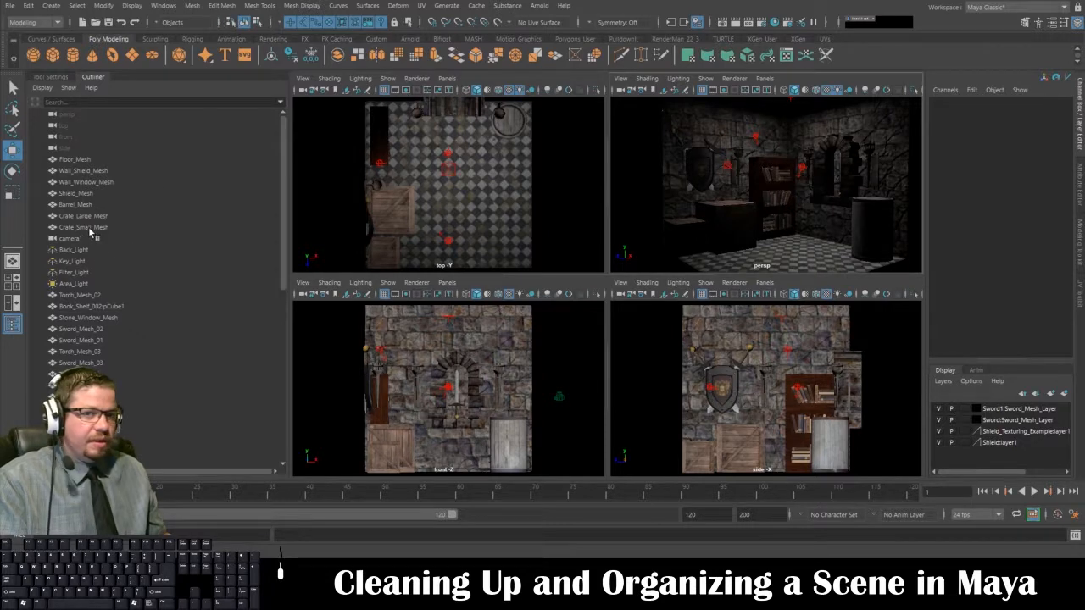
Step: Open the Hypergraph of connections, show the scene's materials and select the Sword1:Handle_Lambert_Material node
{"action": "left_click", "coordinate": [167, 8]}
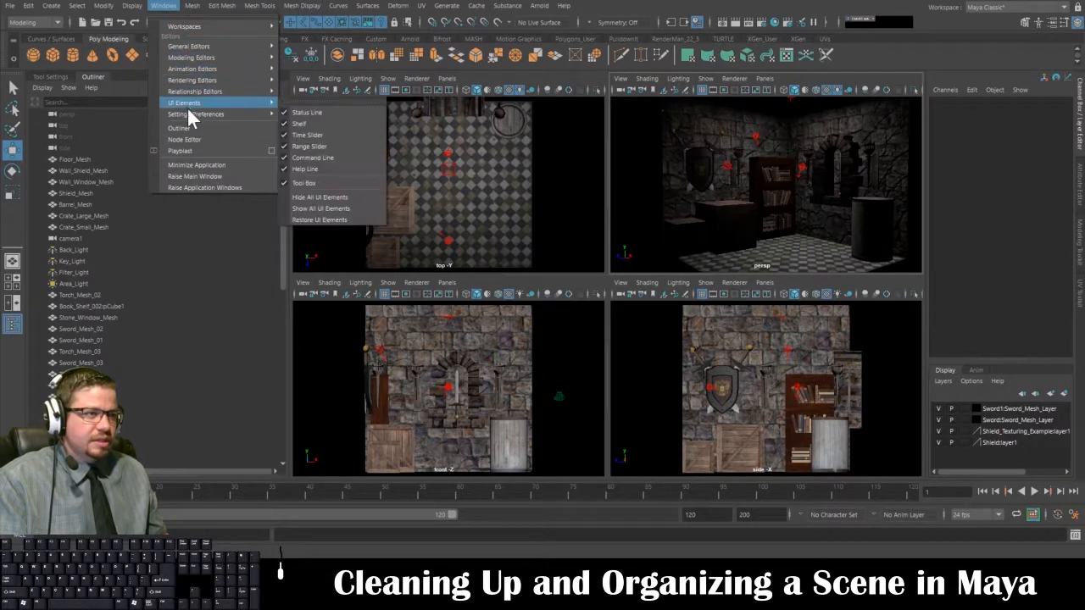
{"action": "mouse_move", "coordinate": [190, 112]}
{"action": "mouse_move", "coordinate": [217, 47]}
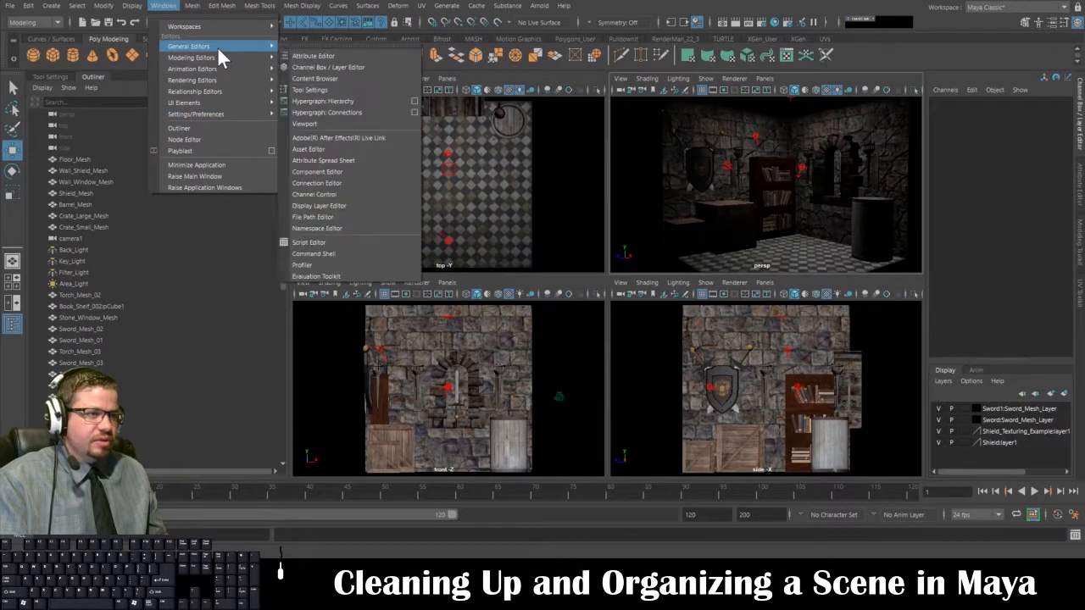
{"action": "left_click", "coordinate": [346, 112]}
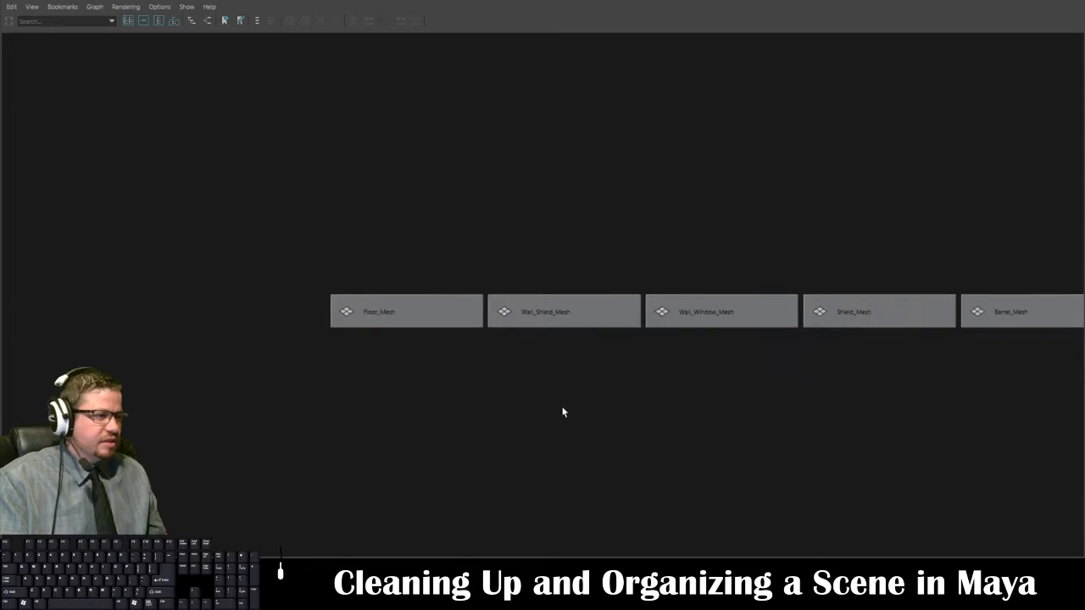
{"action": "left_click", "coordinate": [431, 240]}
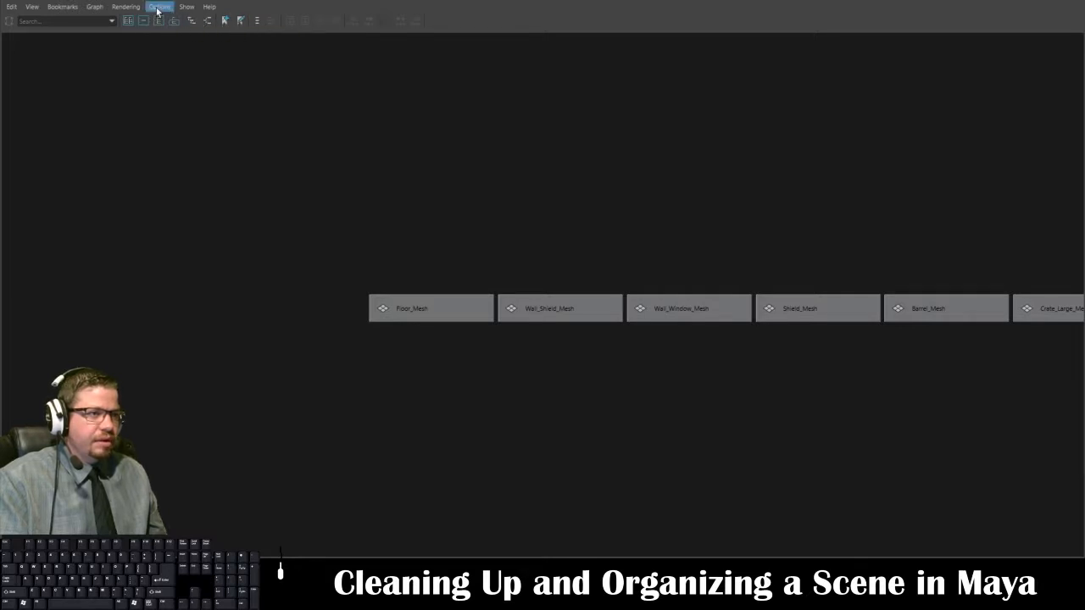
{"action": "left_click", "coordinate": [129, 7]}
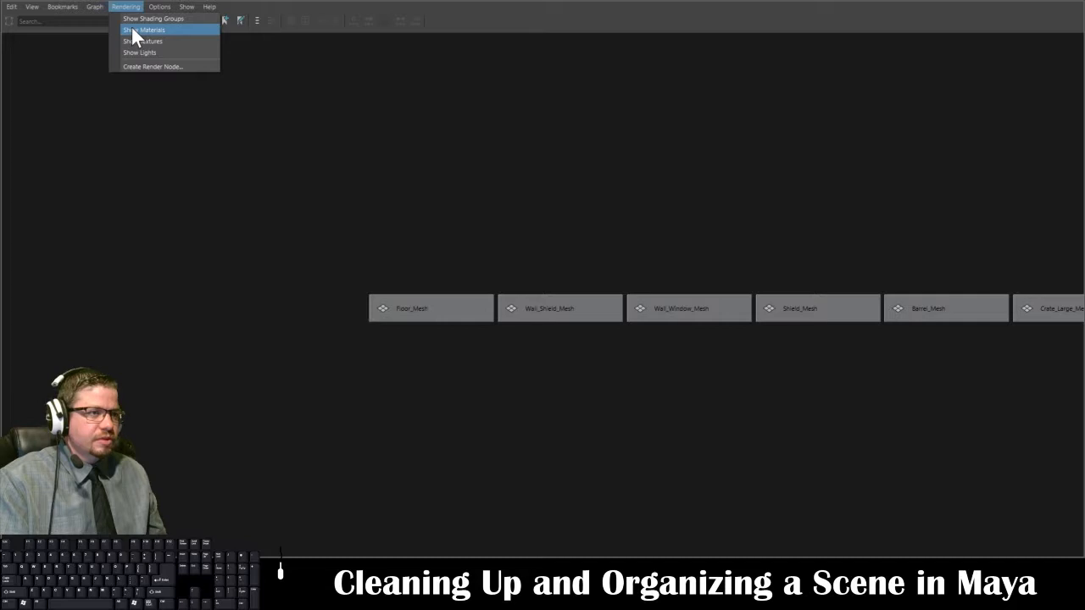
{"action": "left_click", "coordinate": [133, 29]}
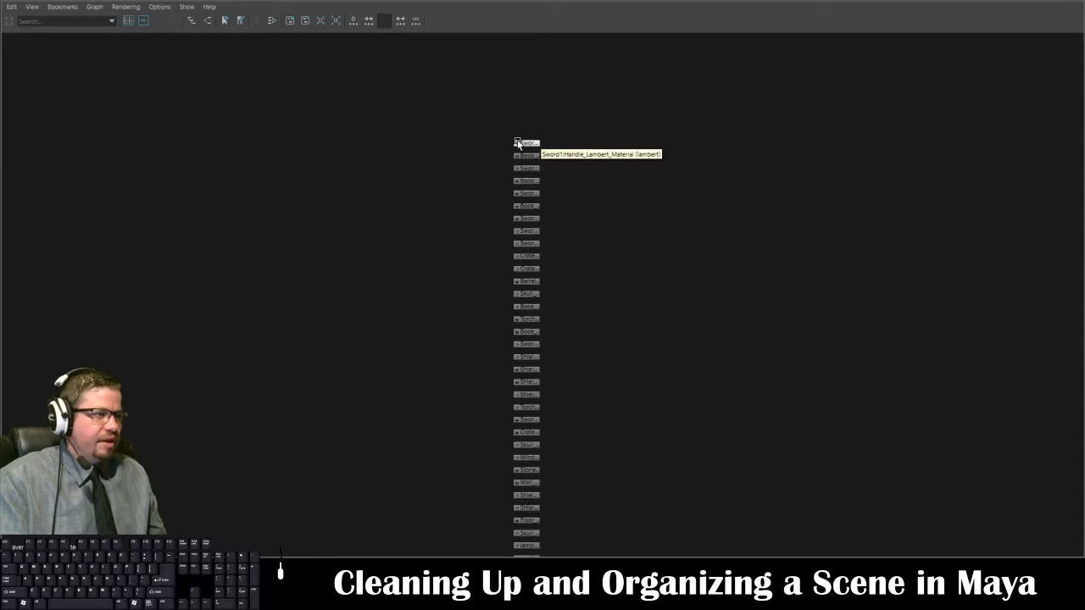
{"action": "left_click", "coordinate": [518, 144]}
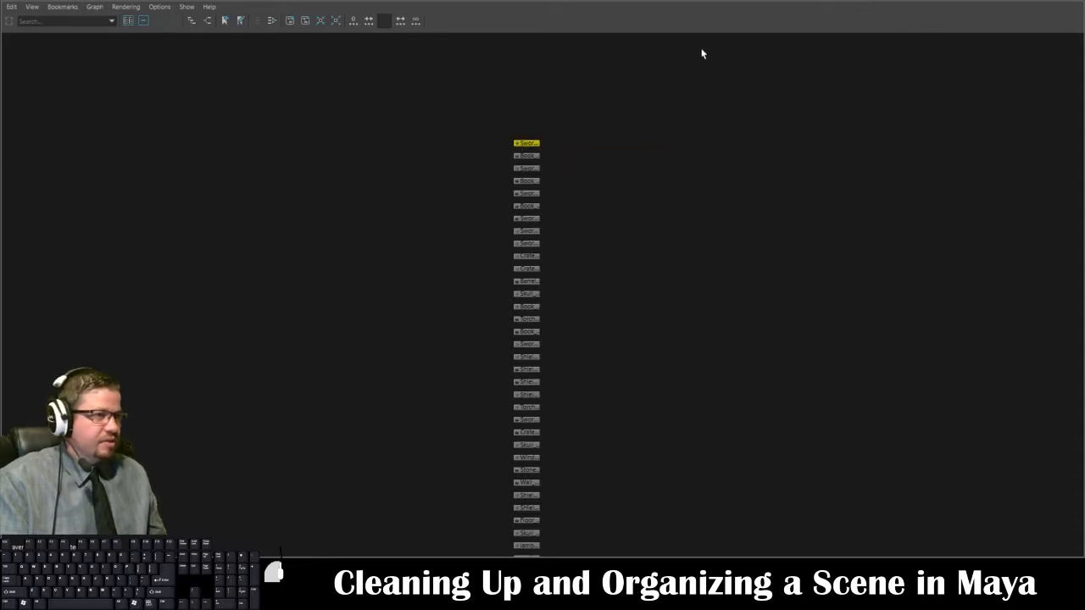
{"action": "left_click_drag", "start_coordinate": [683, 3], "coordinate": [573, 136]}
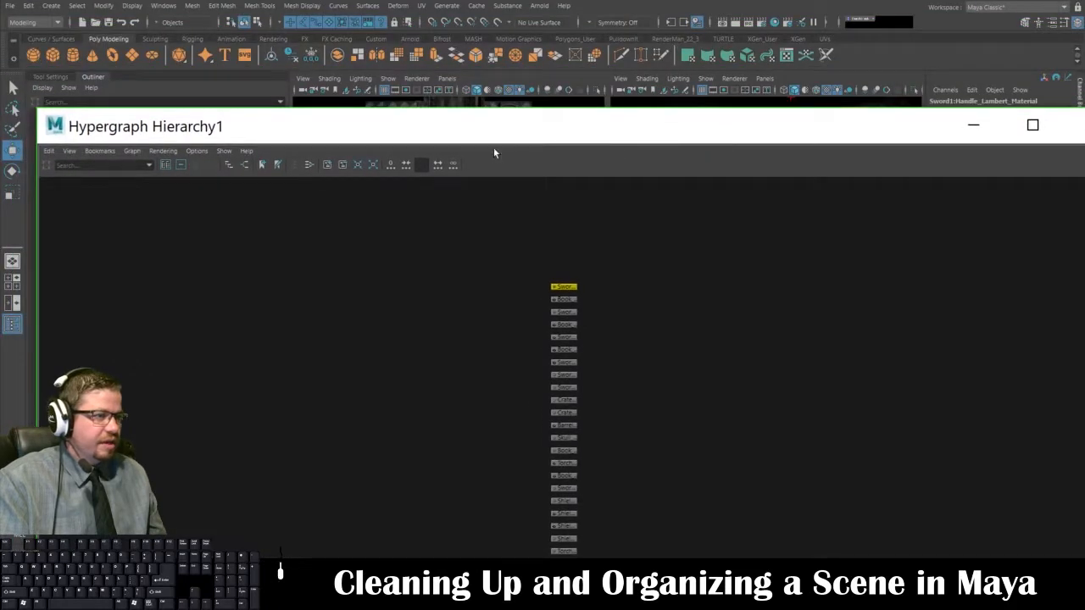
{"action": "left_click_drag", "start_coordinate": [440, 113], "coordinate": [145, 79]}
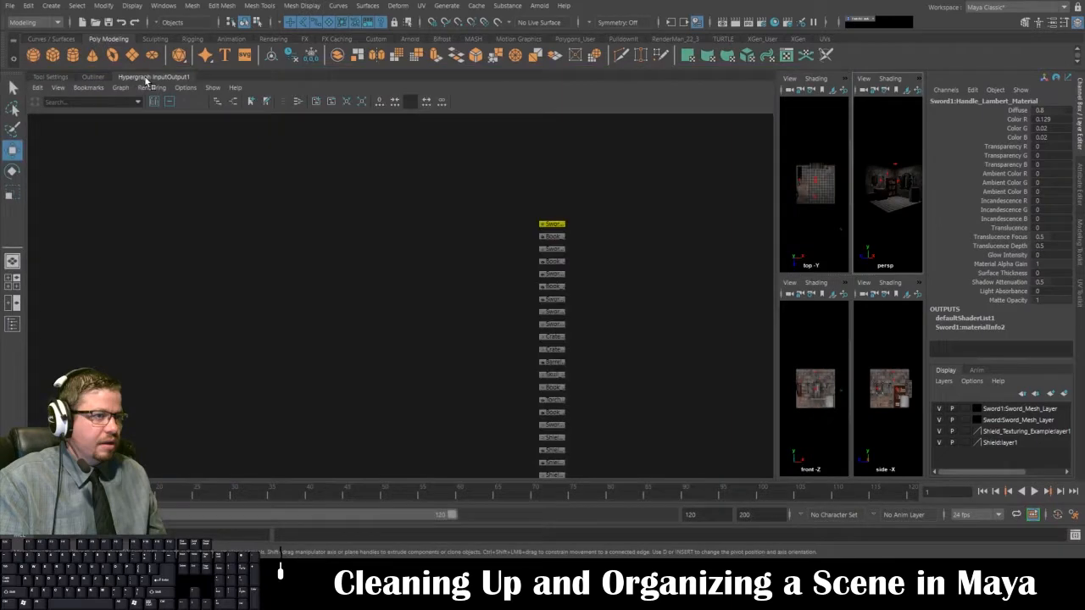
{"action": "left_click_drag", "start_coordinate": [778, 158], "coordinate": [224, 169]}
{"action": "left_click", "coordinate": [91, 87]}
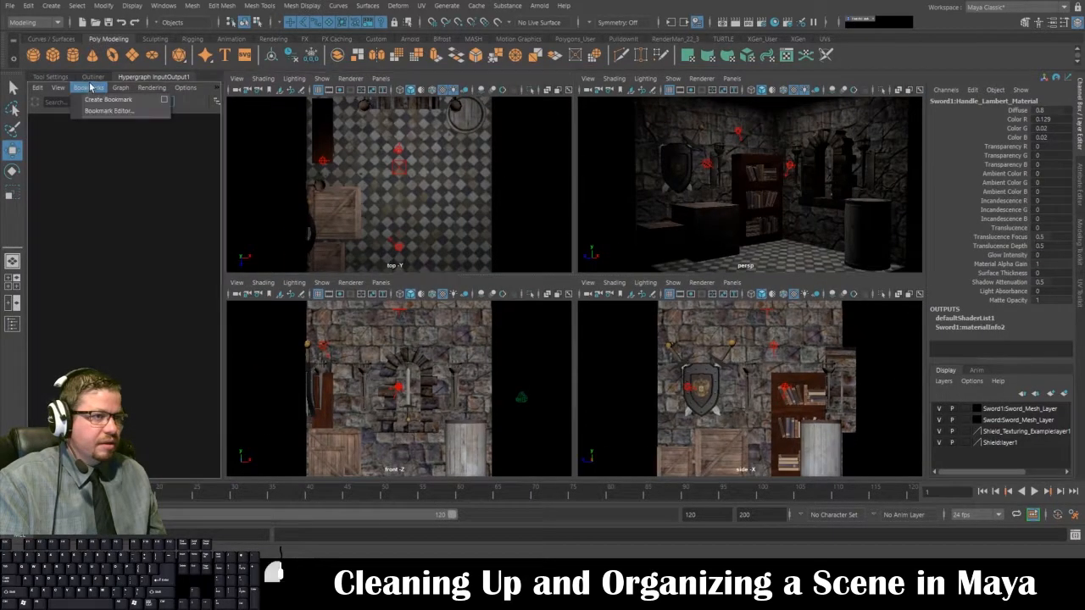
{"action": "left_click", "coordinate": [93, 77]}
{"action": "left_click", "coordinate": [136, 77]}
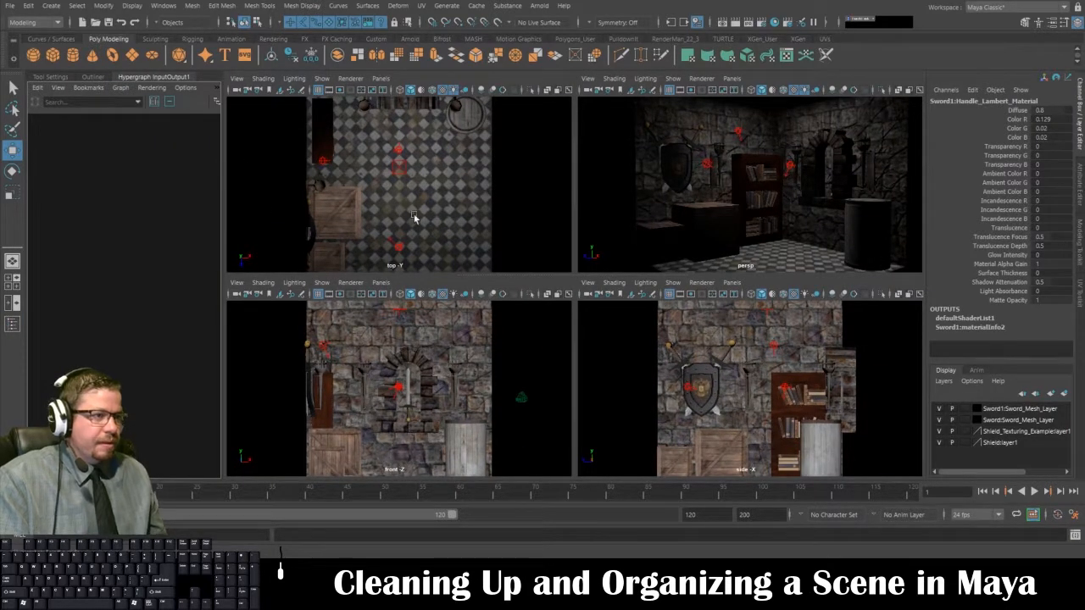
{"action": "left_click", "coordinate": [747, 175]}
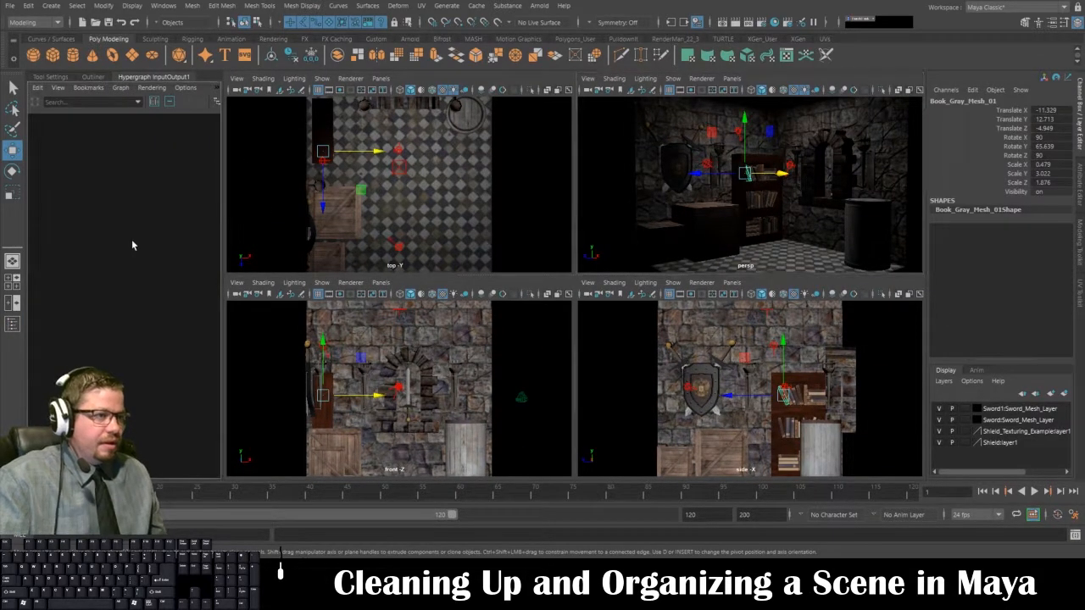
{"action": "left_click", "coordinate": [180, 77]}
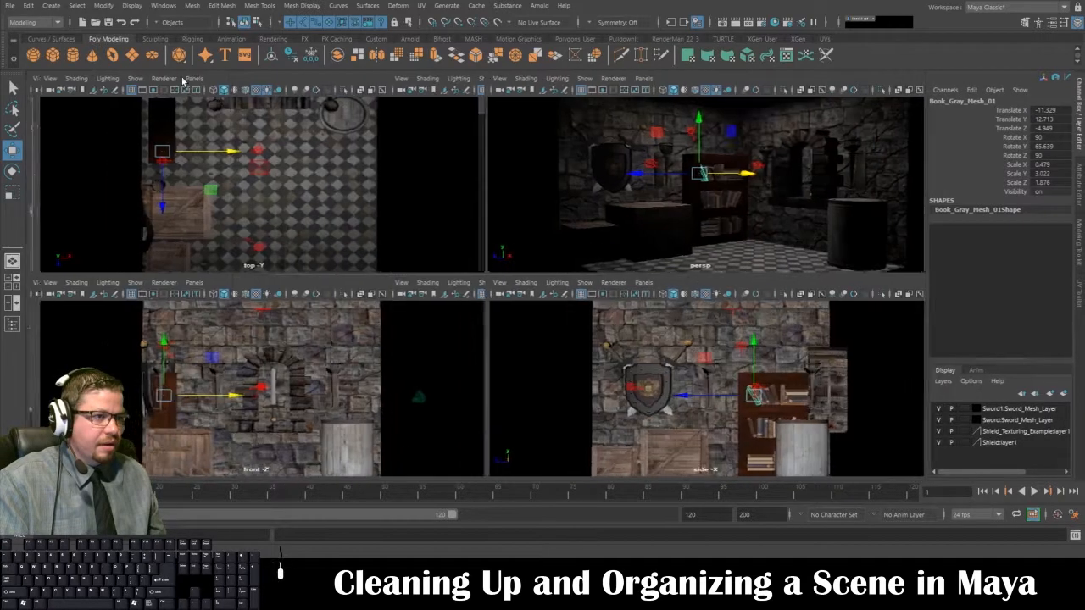
{"action": "left_click", "coordinate": [195, 78]}
{"action": "mouse_move", "coordinate": [50, 78]}
{"action": "left_click", "coordinate": [34, 206]}
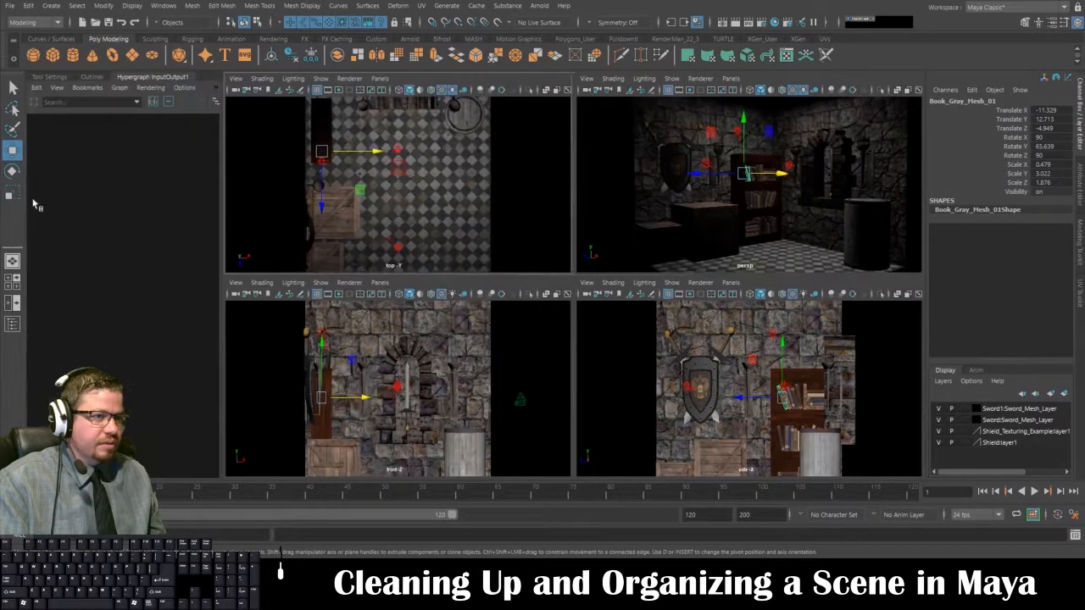
{"action": "double_click", "coordinate": [217, 136]}
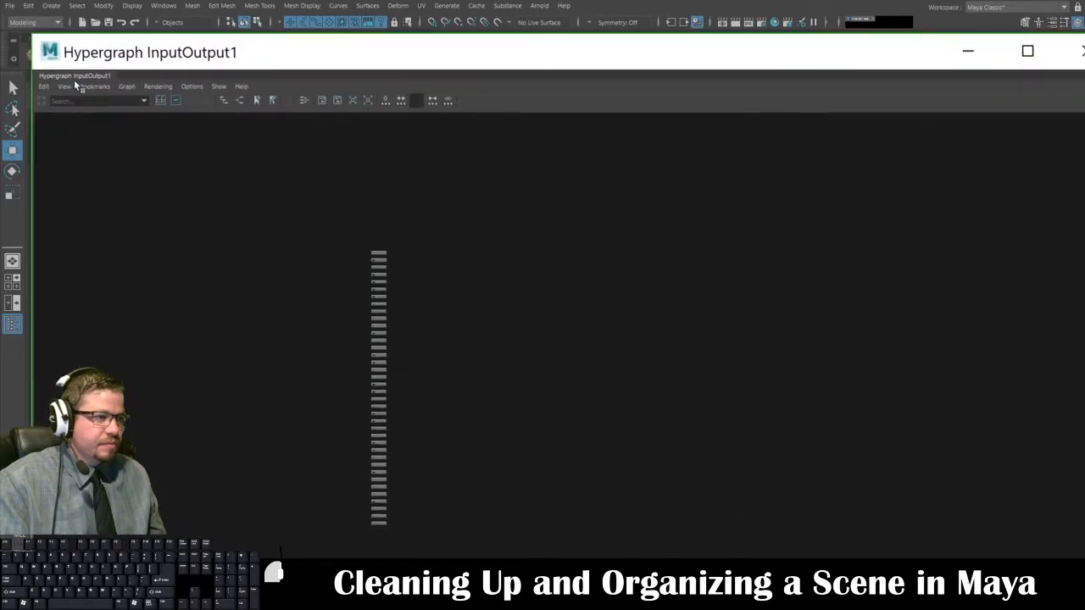
{"action": "double_click", "coordinate": [77, 75]}
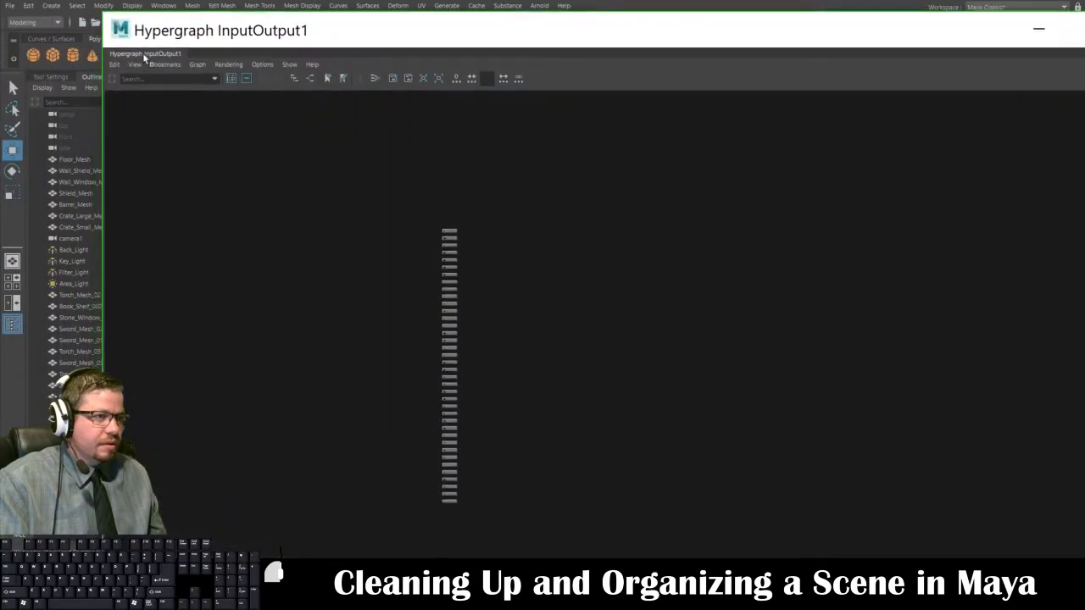
{"action": "left_click_drag", "start_coordinate": [360, 36], "coordinate": [321, 39]}
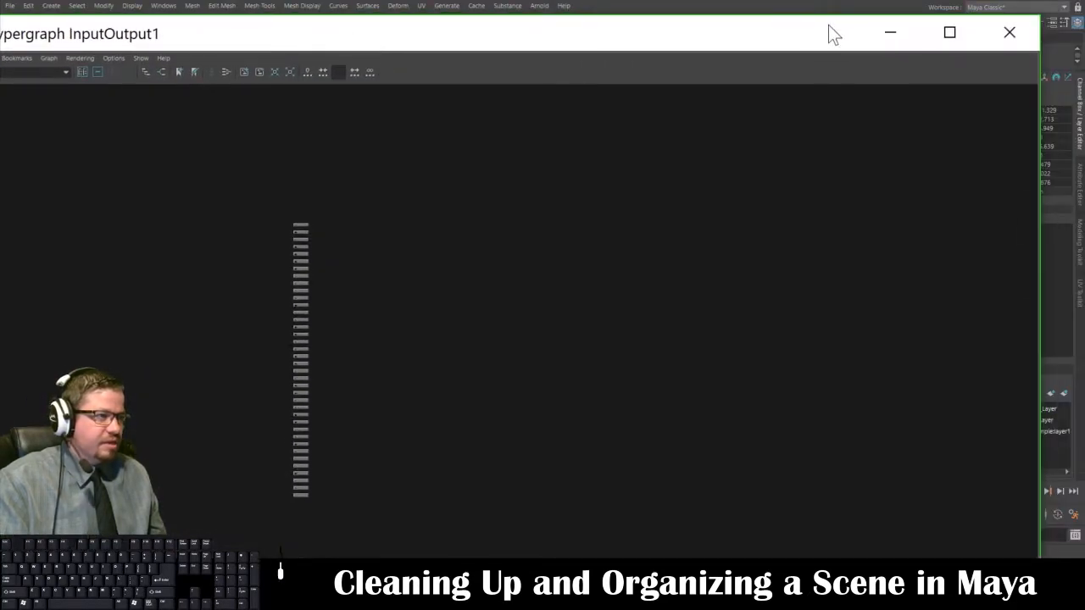
{"action": "left_click", "coordinate": [950, 34]}
Step: Examine the material nodes in the Hypergraph and the list of existing materials assignable to the large crate
{"action": "scroll", "coordinate": [359, 175], "scroll_direction": "up", "scroll_amount": 3}
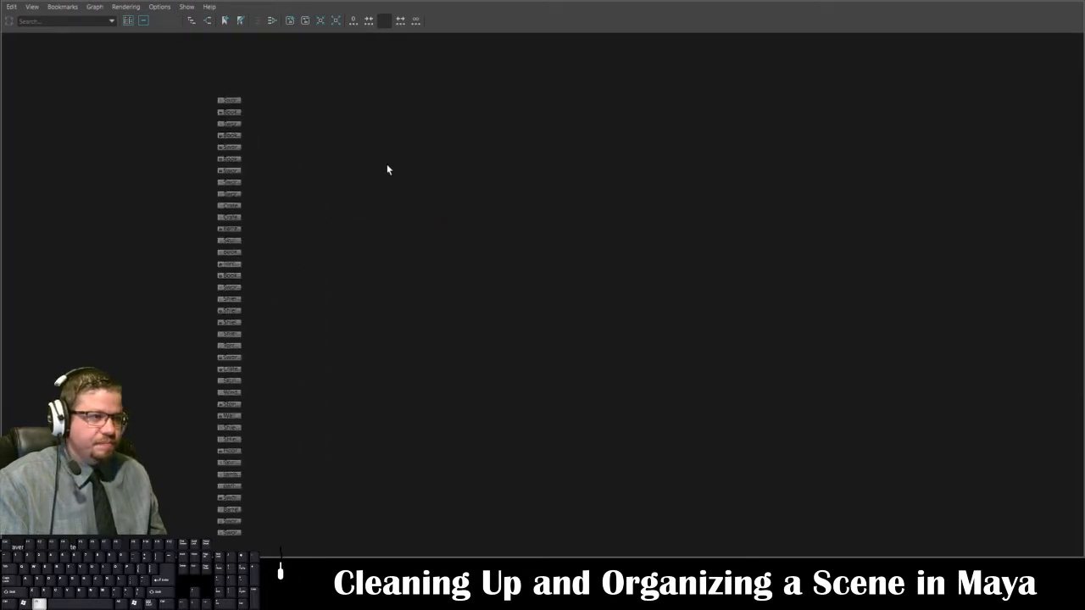
{"action": "middle_click_drag", "start_coordinate": [386, 164], "coordinate": [805, 361], "text": "alt"}
{"action": "scroll", "coordinate": [473, 264], "scroll_direction": "up", "scroll_amount": 3}
{"action": "middle_click_drag", "start_coordinate": [472, 264], "coordinate": [496, 380], "text": "alt"}
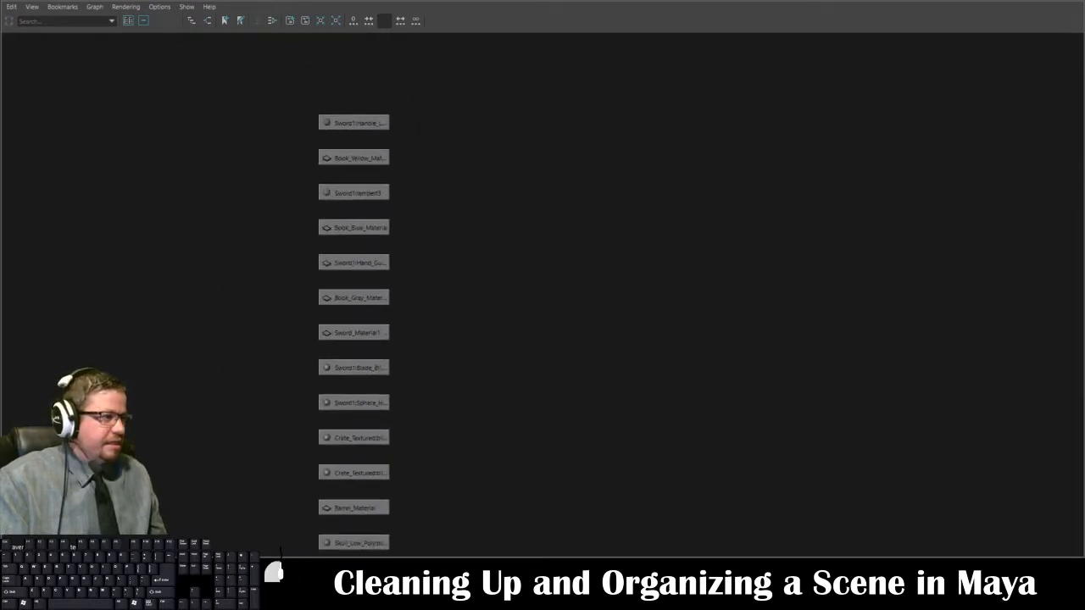
{"action": "left_click", "coordinate": [1070, 2]}
{"action": "left_click", "coordinate": [750, 218]}
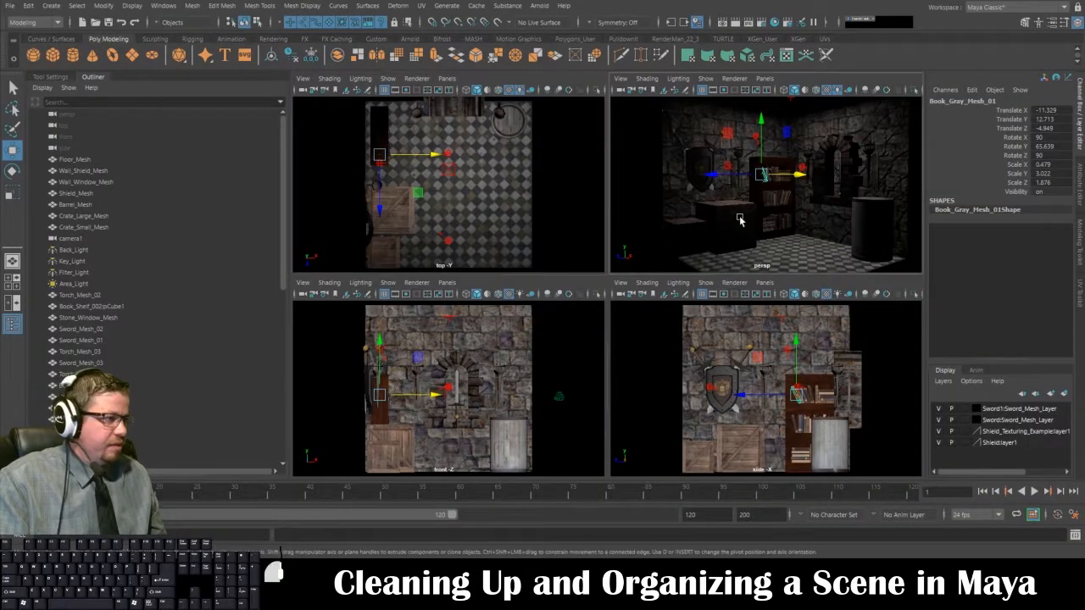
{"action": "right_click", "coordinate": [738, 235]}
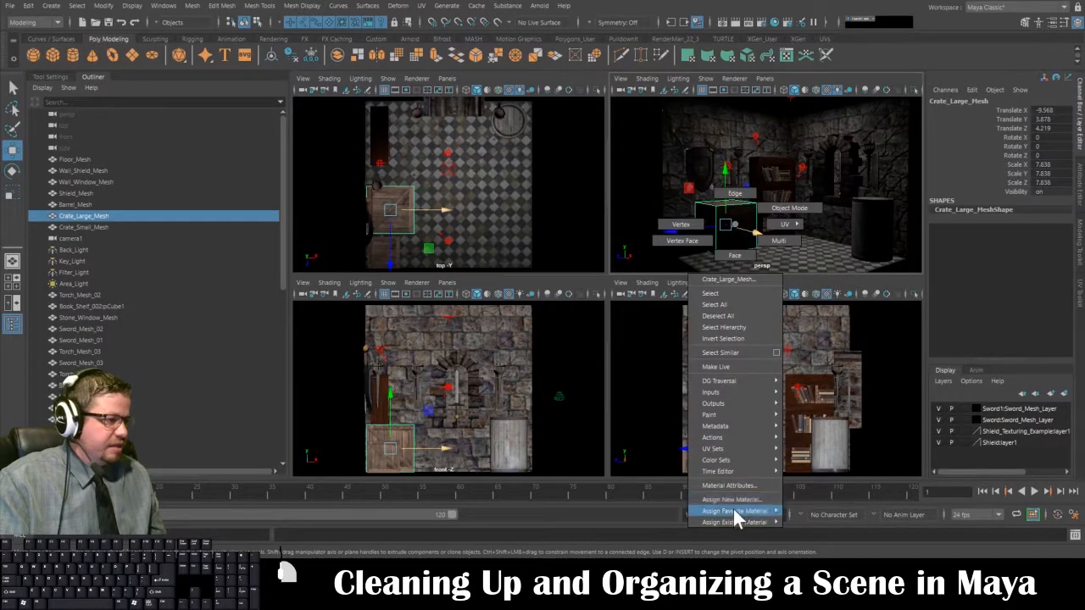
{"action": "mouse_move", "coordinate": [734, 518]}
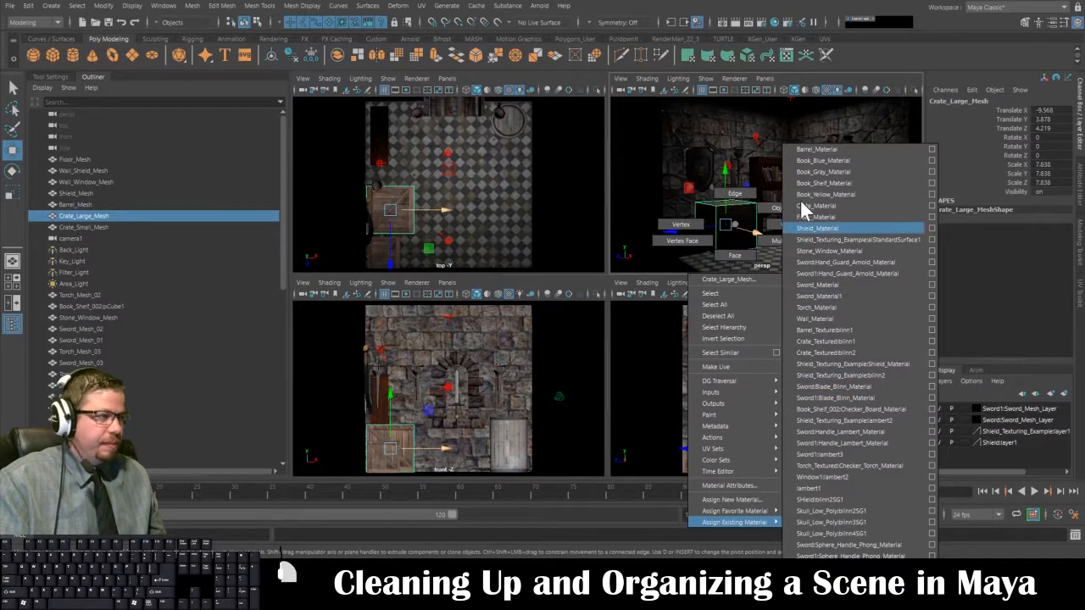
{"action": "right_click_drag", "start_coordinate": [734, 236], "coordinate": [733, 230]}
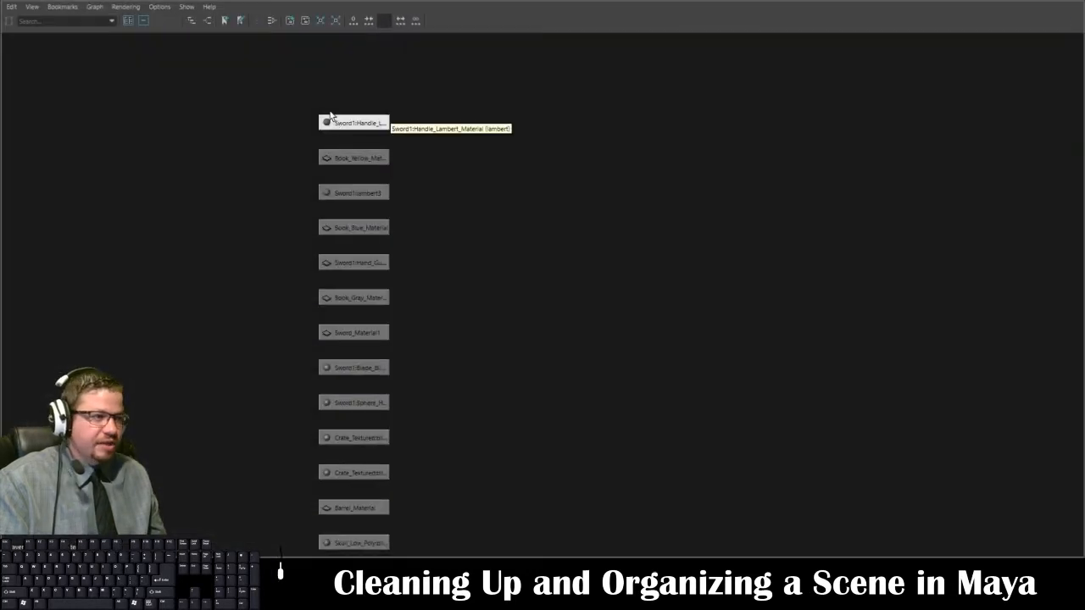
Step: Check the assigned material attributes of the large crate, floor, barrel, stone window and Sword_Mesh_02 one by one
{"action": "left_click", "coordinate": [352, 124]}
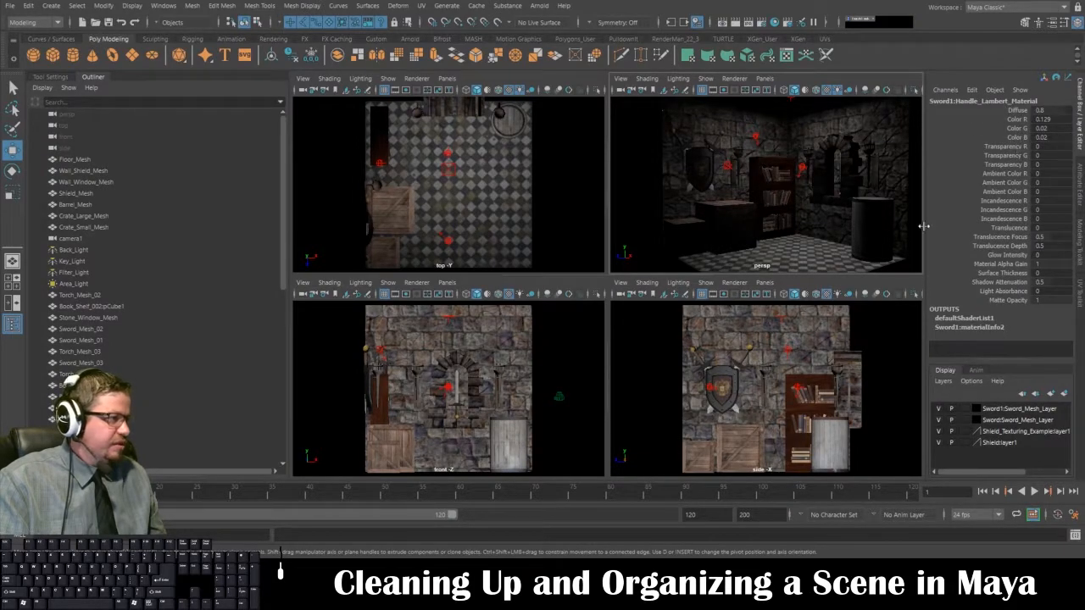
{"action": "left_click", "coordinate": [746, 230]}
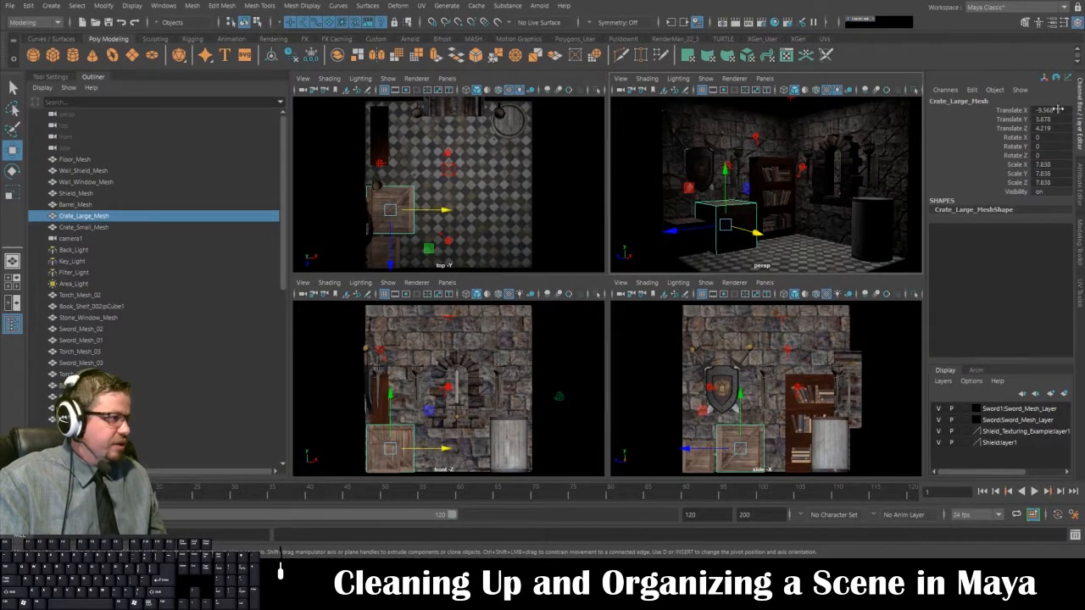
{"action": "left_click", "coordinate": [1080, 185]}
{"action": "left_click", "coordinate": [988, 101]}
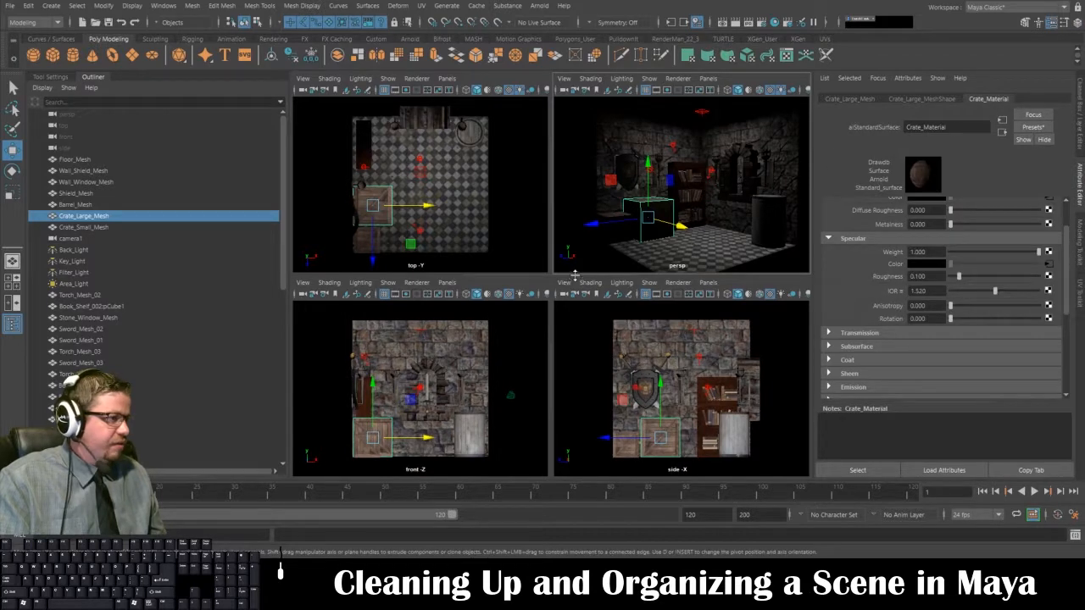
{"action": "left_click", "coordinate": [718, 253]}
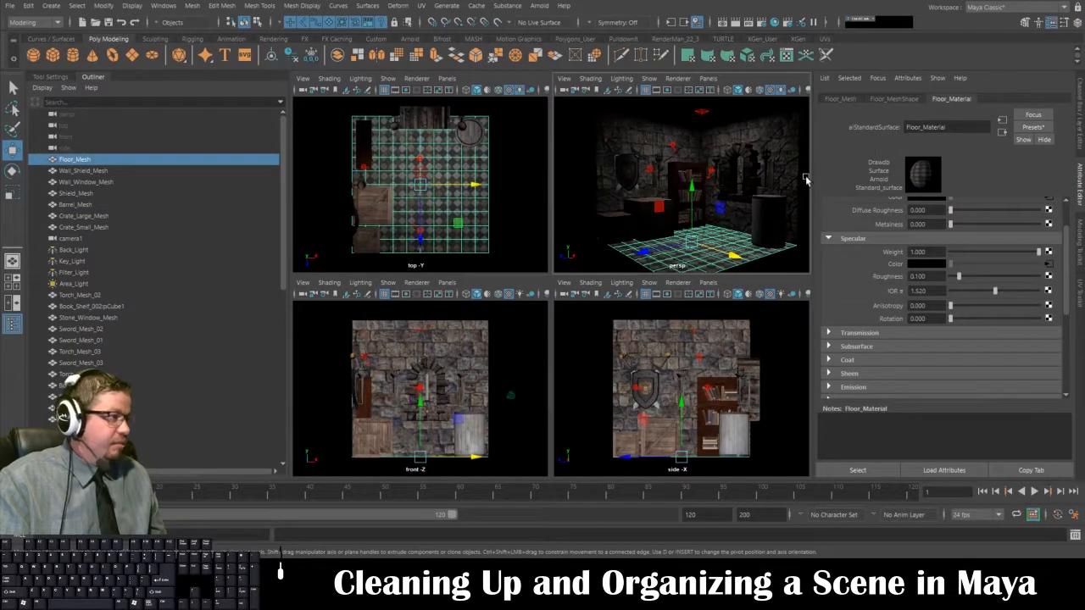
{"action": "left_click", "coordinate": [768, 221]}
{"action": "left_click", "coordinate": [742, 165]}
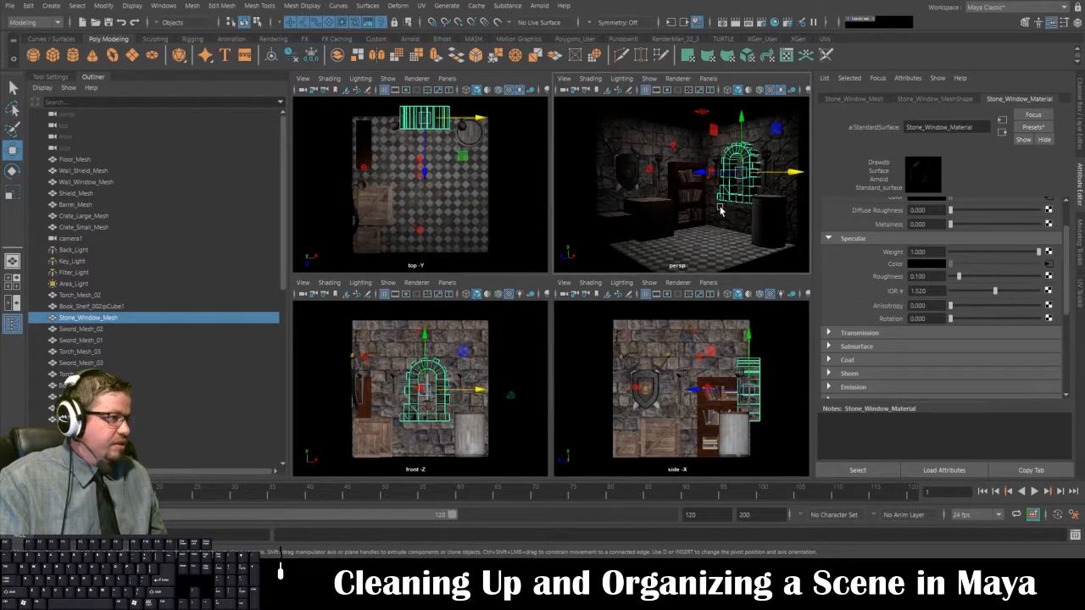
{"action": "left_click", "coordinate": [639, 154]}
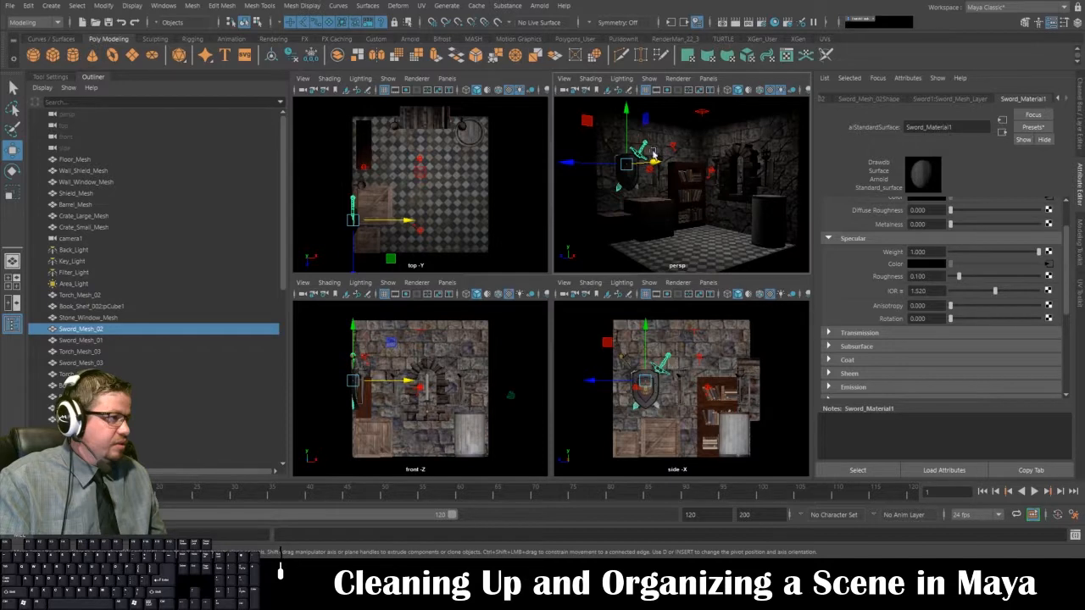
Step: Rename the material assigned to Sword_Mesh_01 as Sword_Material_01
{"action": "left_click", "coordinate": [616, 151]}
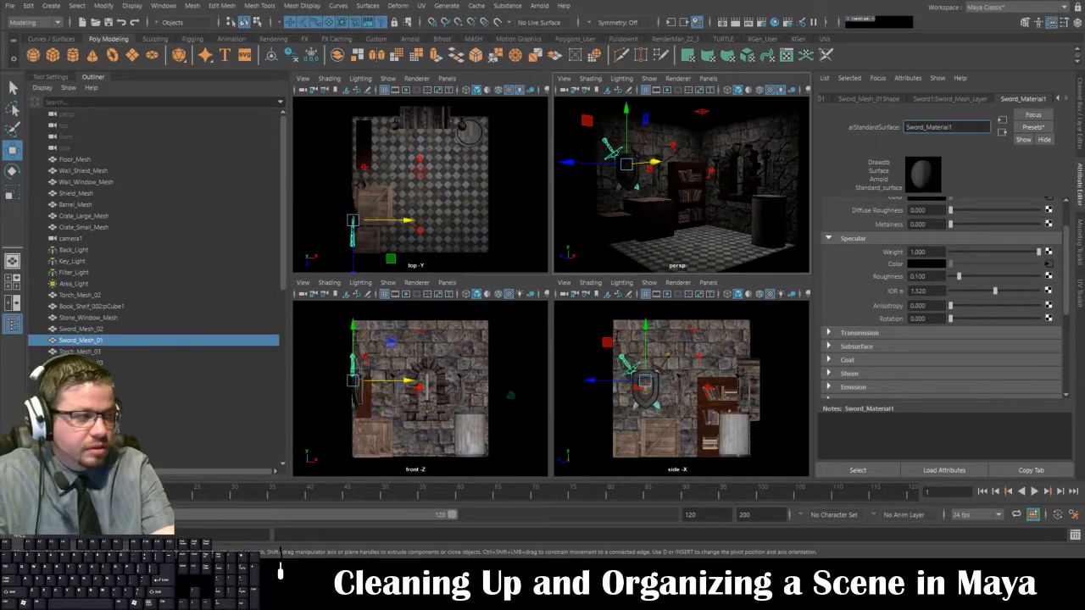
{"action": "left_click", "coordinate": [952, 127]}
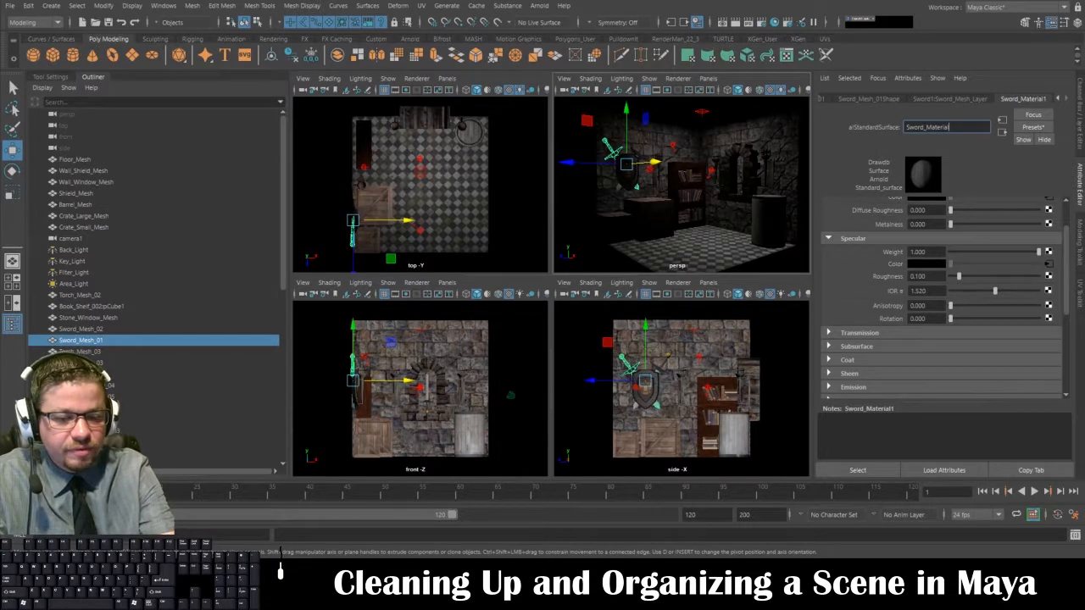
{"action": "type", "text": "_01"}
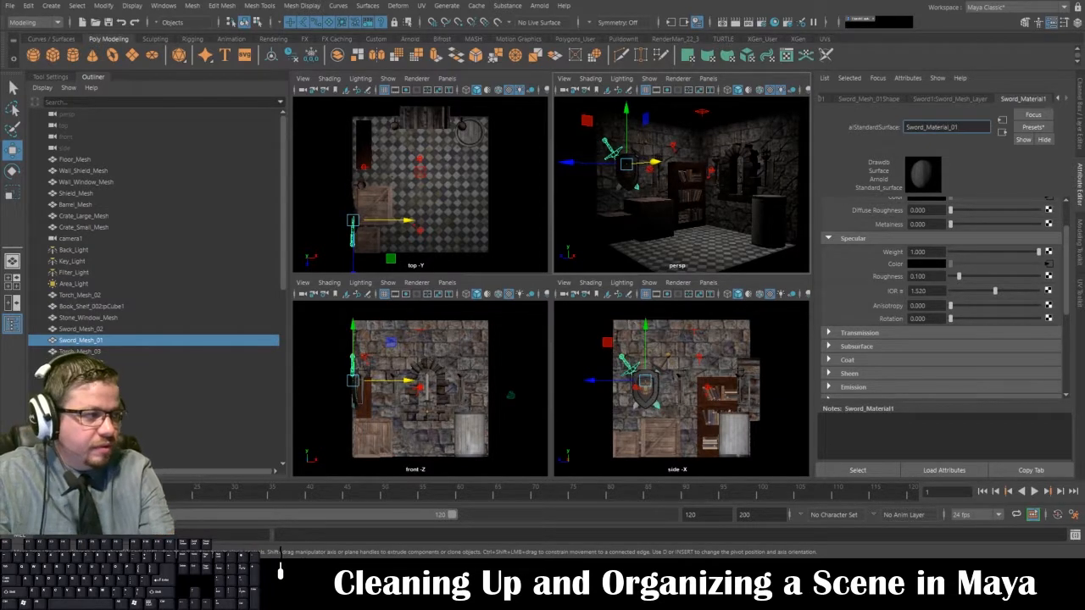
{"action": "key", "text": "Return"}
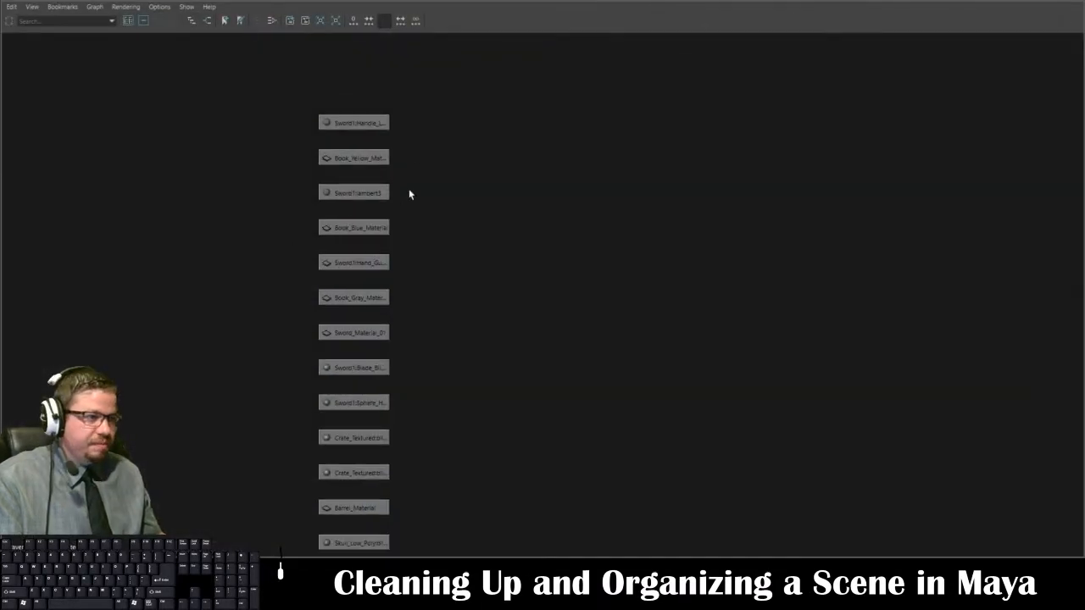
Step: Delete the unused Sword1:Handle_Lambert_Material, Sword1:lambert3 and Sword1:Hand_Guard_Arnold_Material nodes from the Hypergraph
{"action": "left_click", "coordinate": [373, 124]}
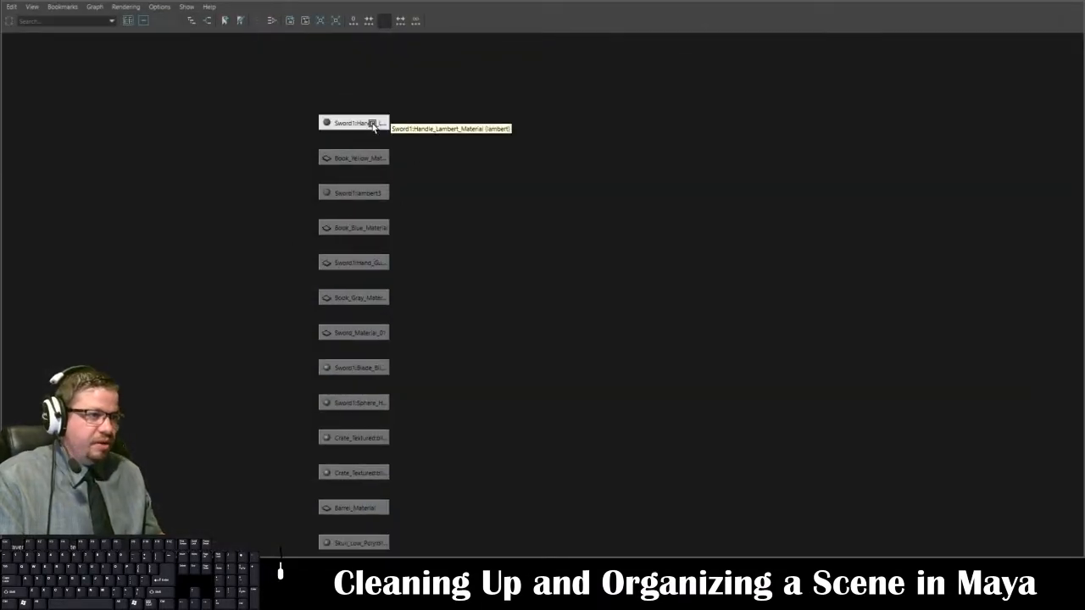
{"action": "left_click", "coordinate": [373, 124]}
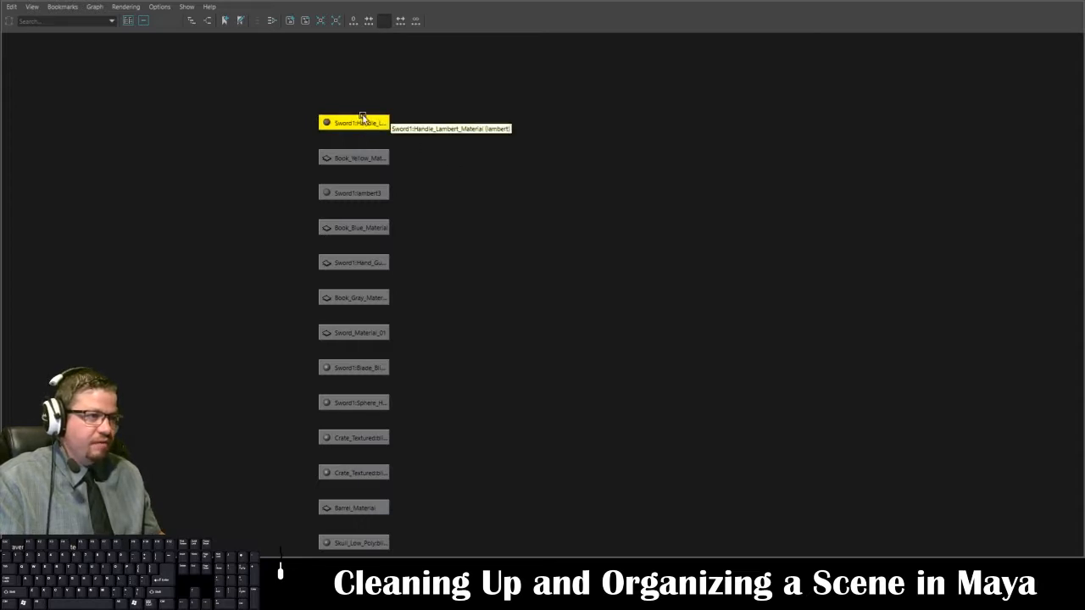
{"action": "left_click", "coordinate": [362, 113]}
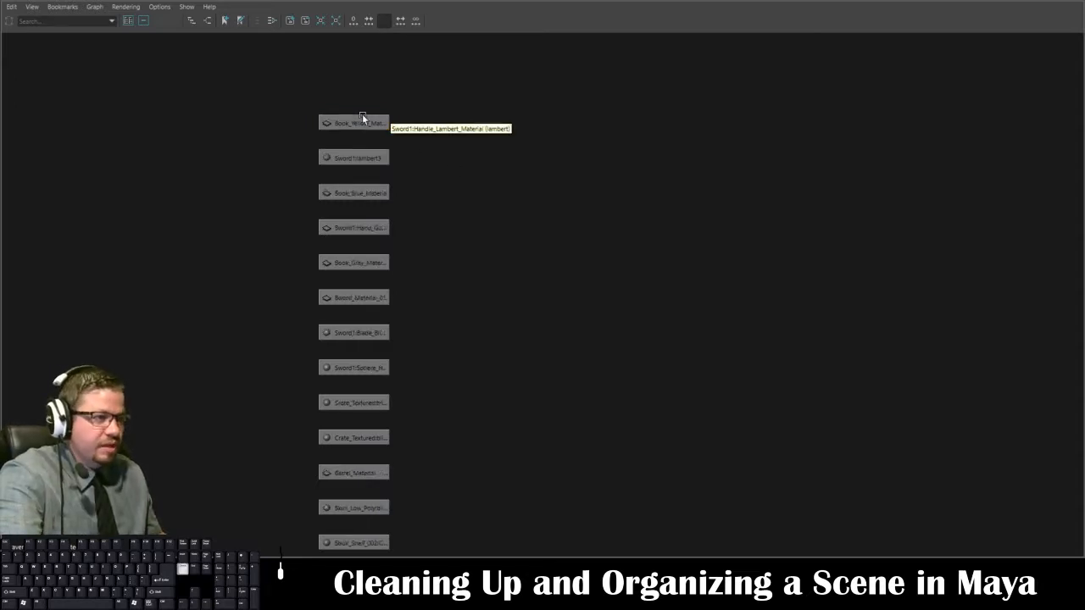
{"action": "key", "text": "a"}
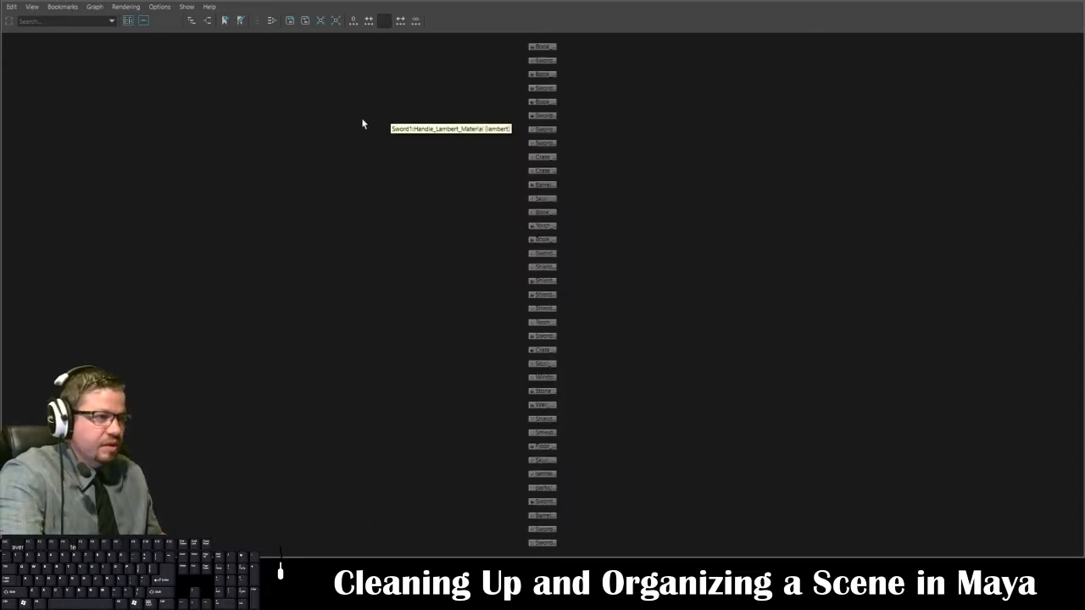
{"action": "left_click", "coordinate": [537, 61]}
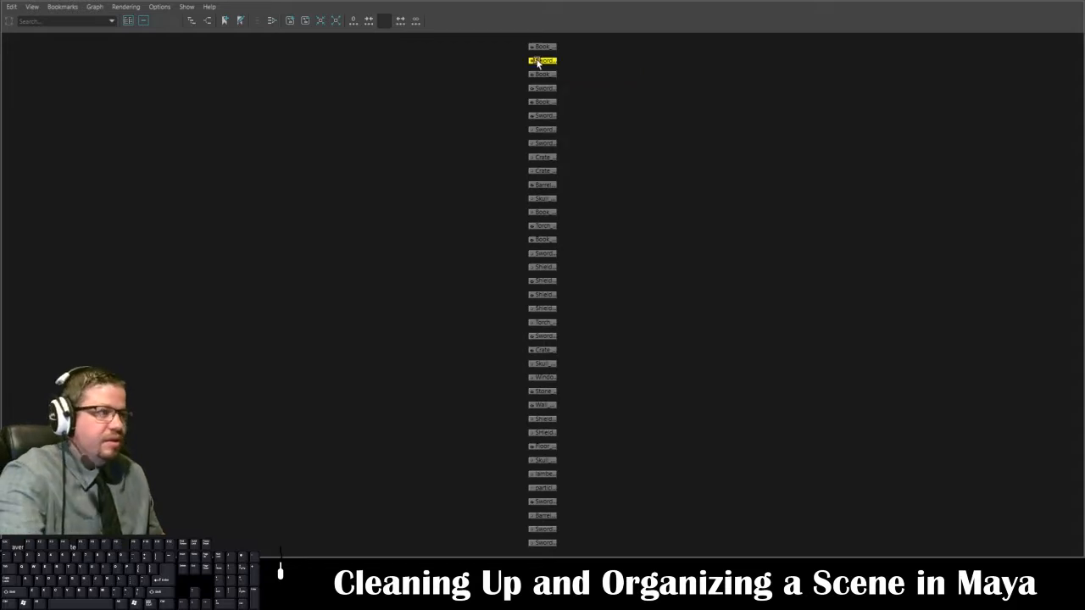
{"action": "key", "text": "Delete"}
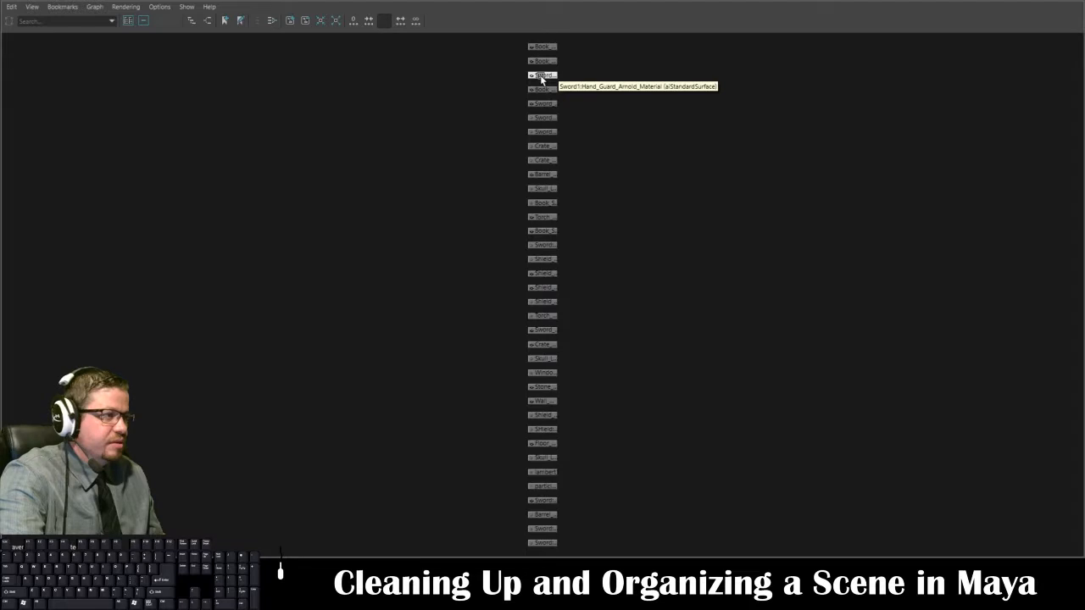
{"action": "left_click", "coordinate": [541, 76]}
{"action": "key", "text": "Delete"}
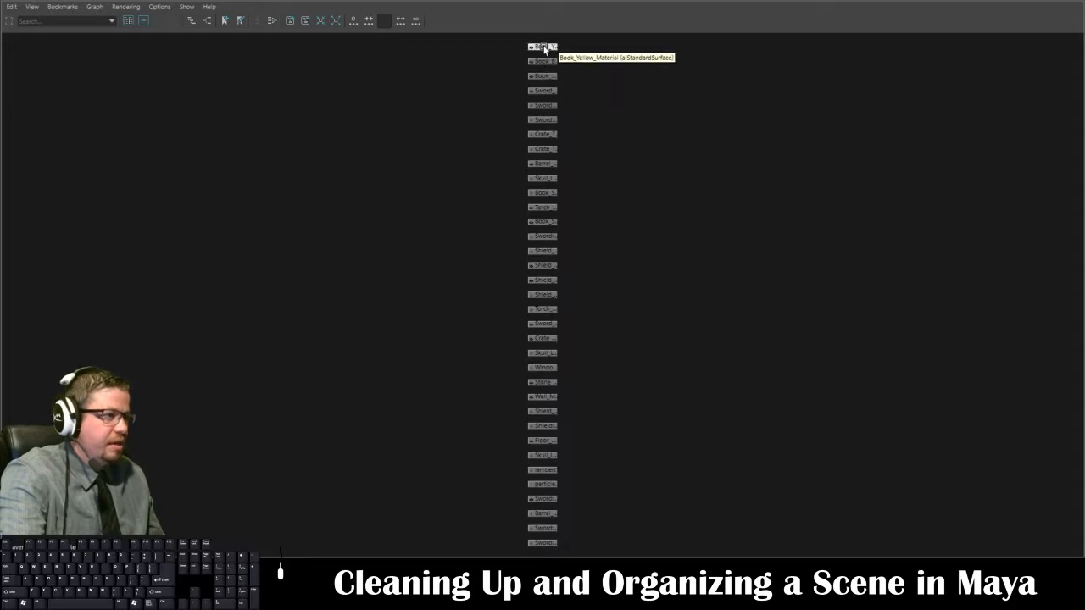
Step: Delete the two remaining Sword1 materials, the blade and sphere ones, from the Hypergraph
{"action": "left_click", "coordinate": [545, 106]}
{"action": "key", "text": "Delete"}
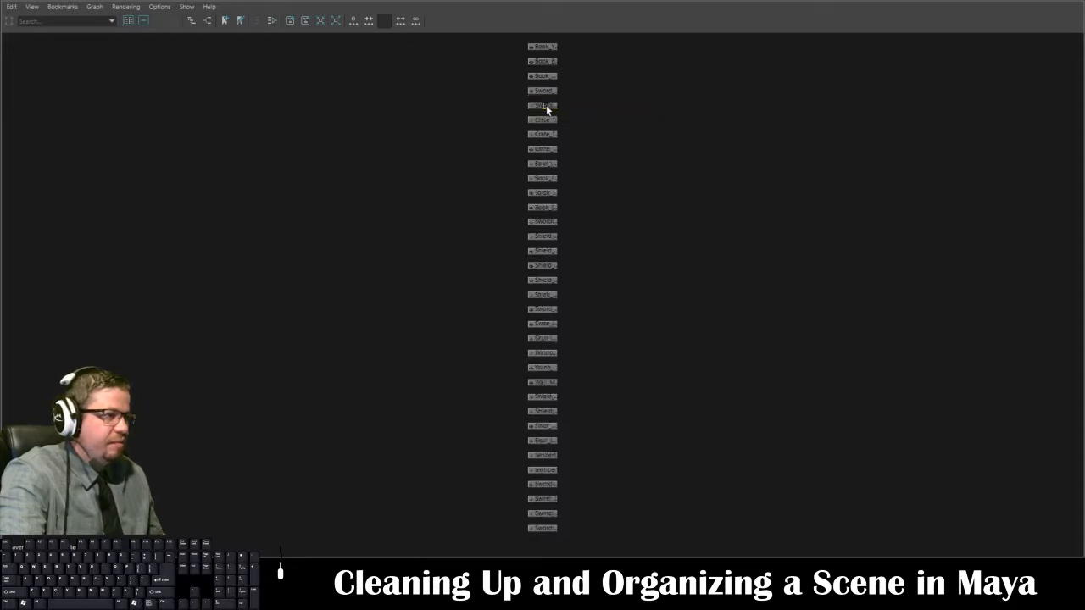
{"action": "left_click", "coordinate": [545, 107]}
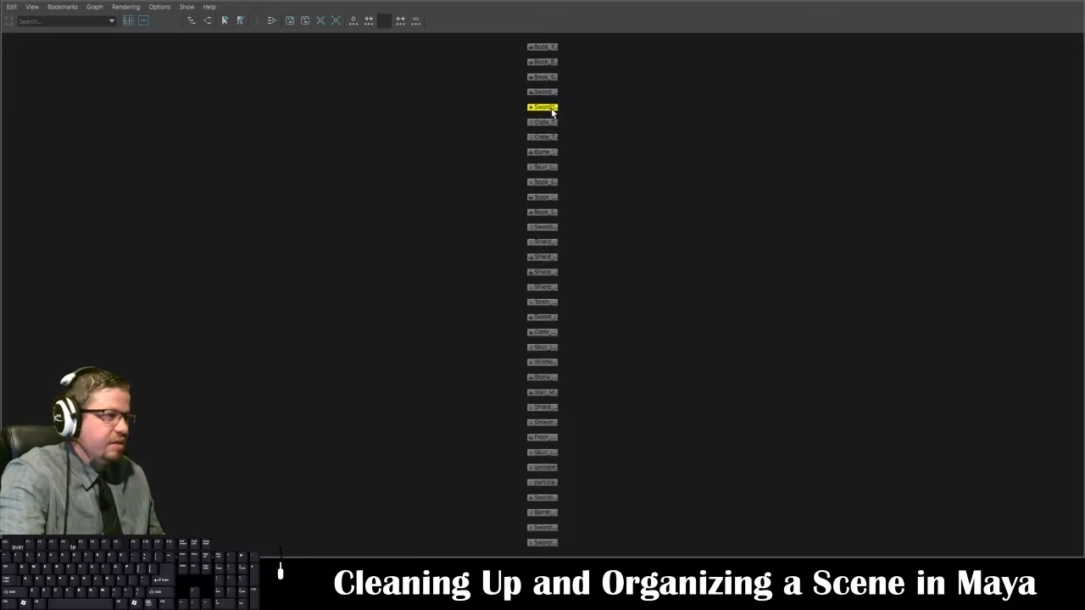
{"action": "key", "text": "Delete"}
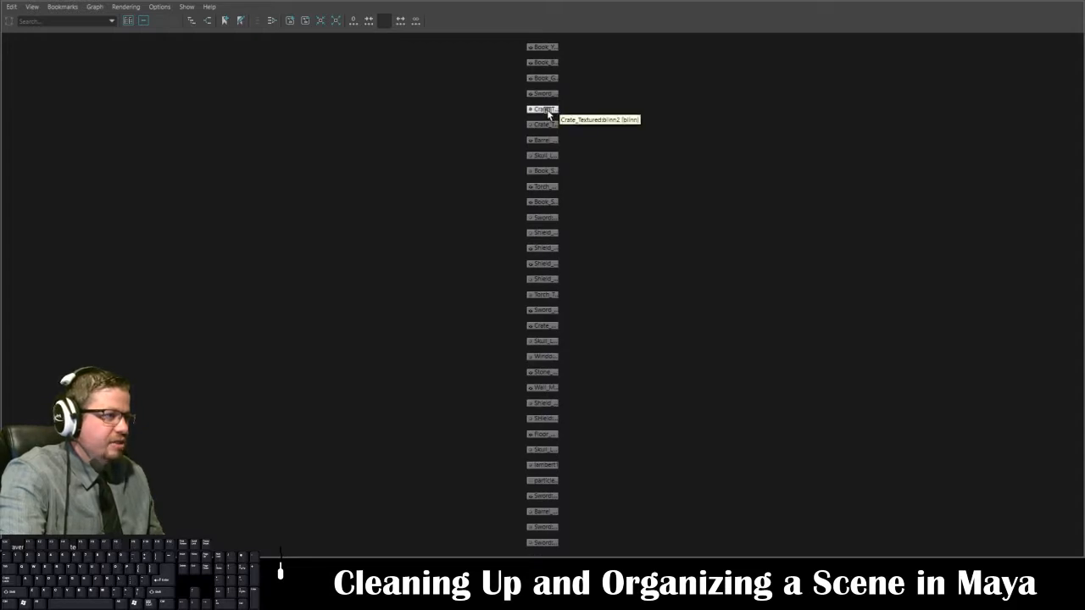
Step: Delete the Crate_Textured:blinn2 and Crate_Textured:blinn1 material nodes
{"action": "left_click", "coordinate": [546, 110]}
{"action": "key", "text": "Delete"}
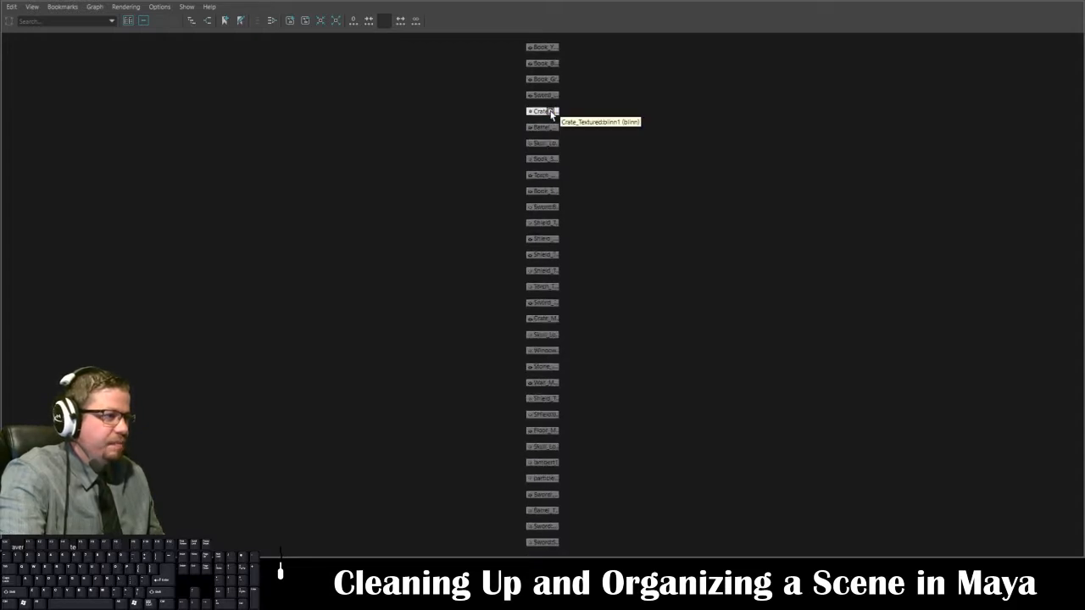
{"action": "left_click", "coordinate": [551, 111]}
{"action": "key", "text": "Delete"}
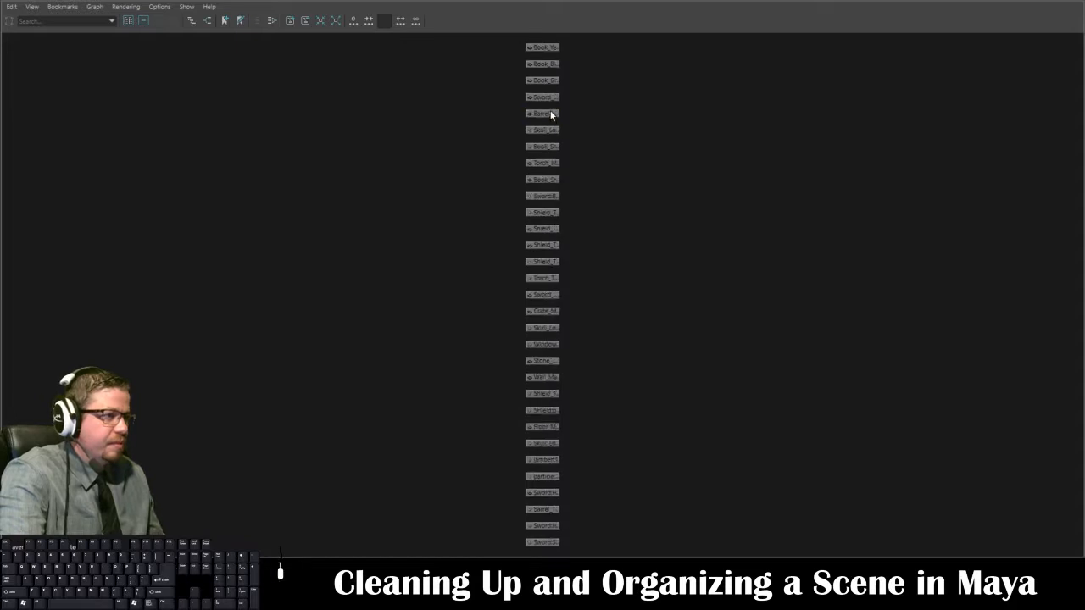
Step: Uncover the viewports, try deleting Book_Yellow_Material and frame the affected books on the shelf
{"action": "left_click_drag", "start_coordinate": [615, 7], "coordinate": [604, 243]}
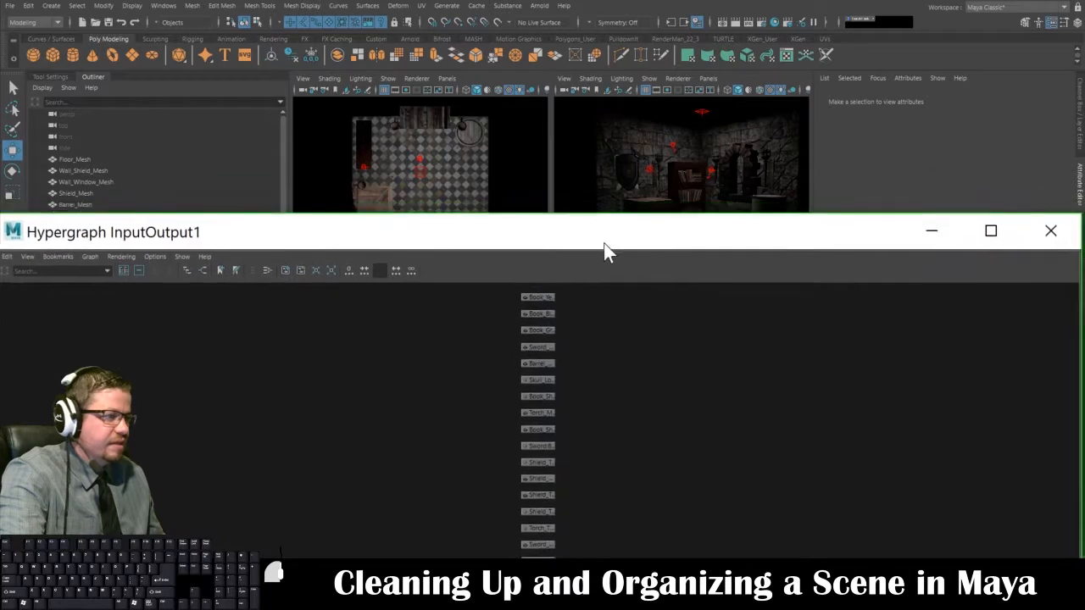
{"action": "left_click", "coordinate": [532, 302]}
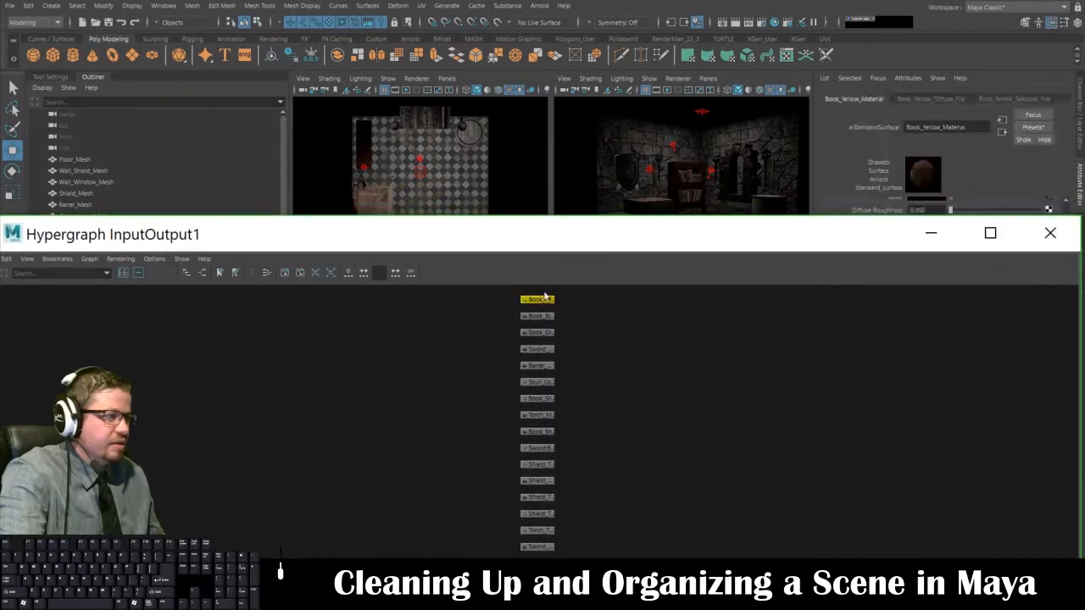
{"action": "key", "text": "Delete"}
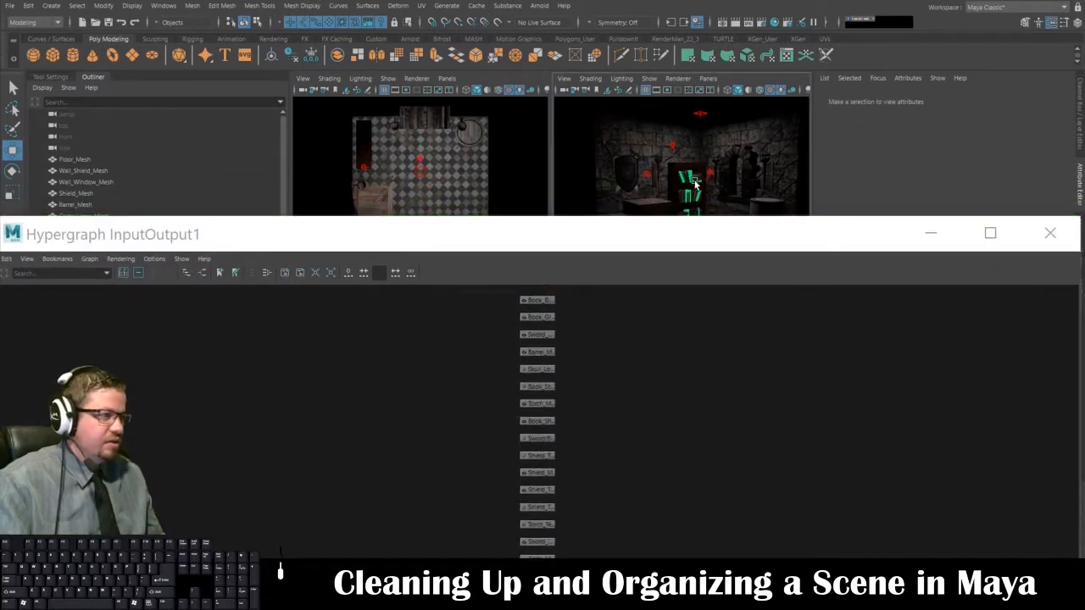
{"action": "scroll", "coordinate": [688, 181], "scroll_direction": "down", "scroll_amount": 3}
{"action": "left_click", "coordinate": [681, 189]}
{"action": "key", "text": "f"}
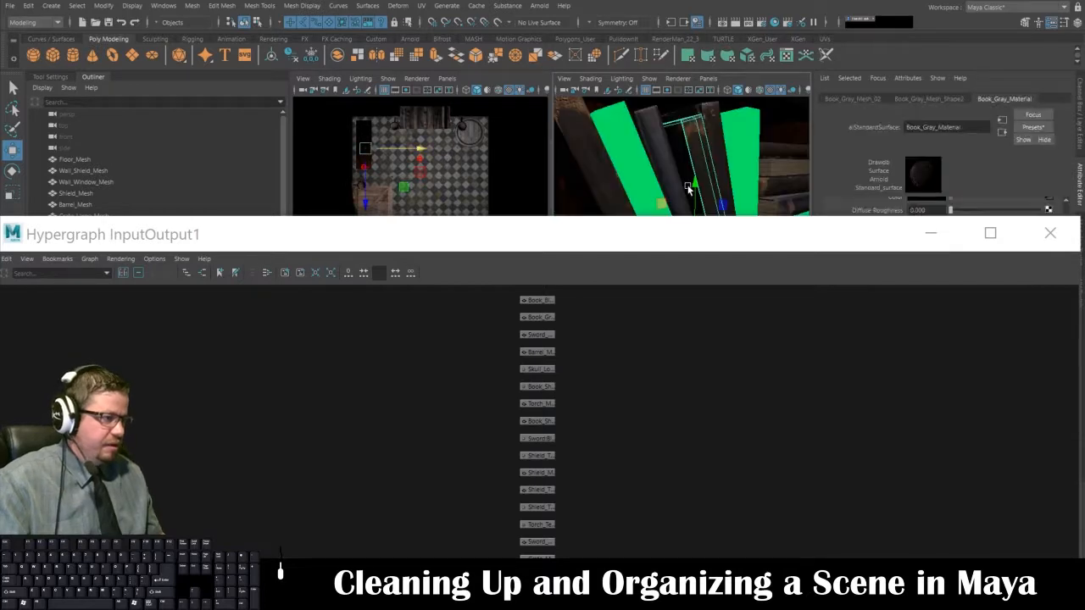
Step: Undo the deletion of Book_Yellow_Material and bring the Hypergraph back to full size
{"action": "key", "text": "ctrl+z"}
{"action": "key", "text": "ctrl+z"}
{"action": "key", "text": "ctrl+z"}
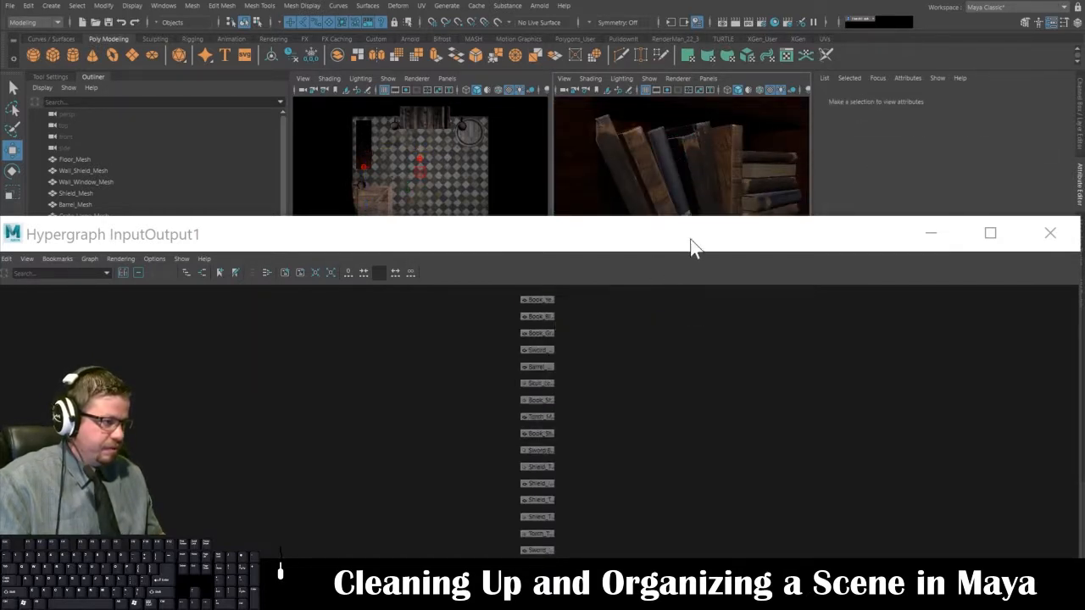
{"action": "left_click_drag", "start_coordinate": [690, 242], "coordinate": [651, 214]}
{"action": "left_click", "coordinate": [941, 208]}
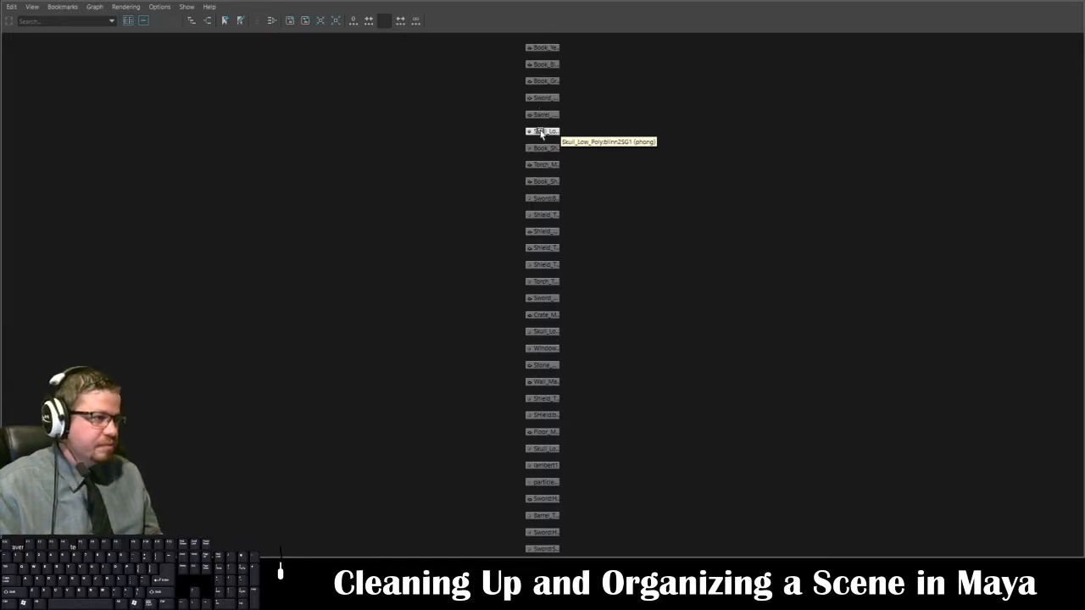
Step: Delete the Skull_Low_Poly:blinn2SG1 and Book_Shelf_002:Checker_Board_Material nodes
{"action": "left_click", "coordinate": [541, 132]}
{"action": "key", "text": "Delete"}
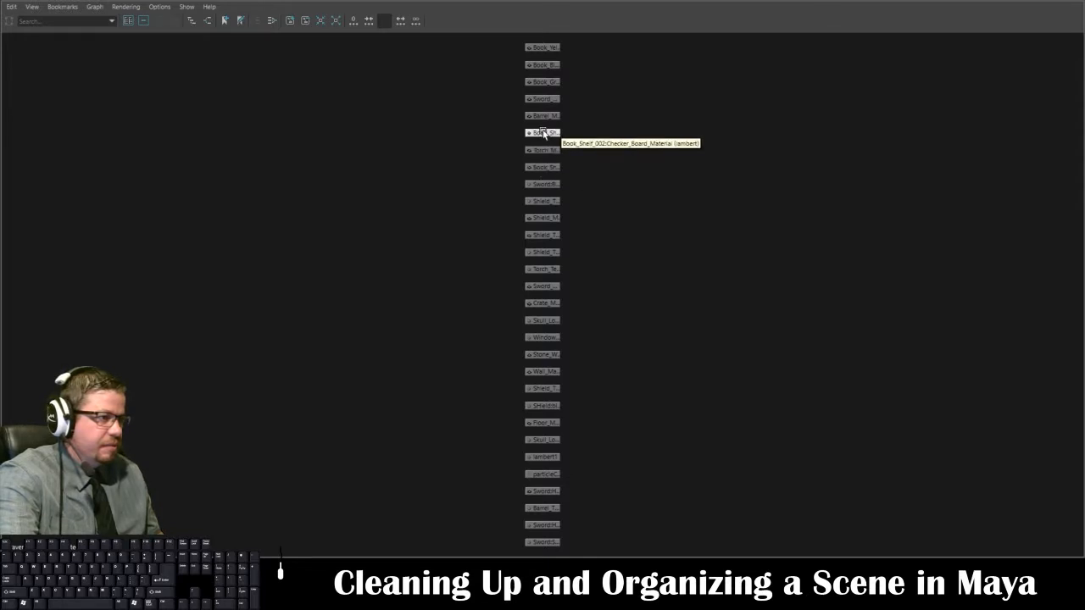
{"action": "left_click", "coordinate": [545, 133]}
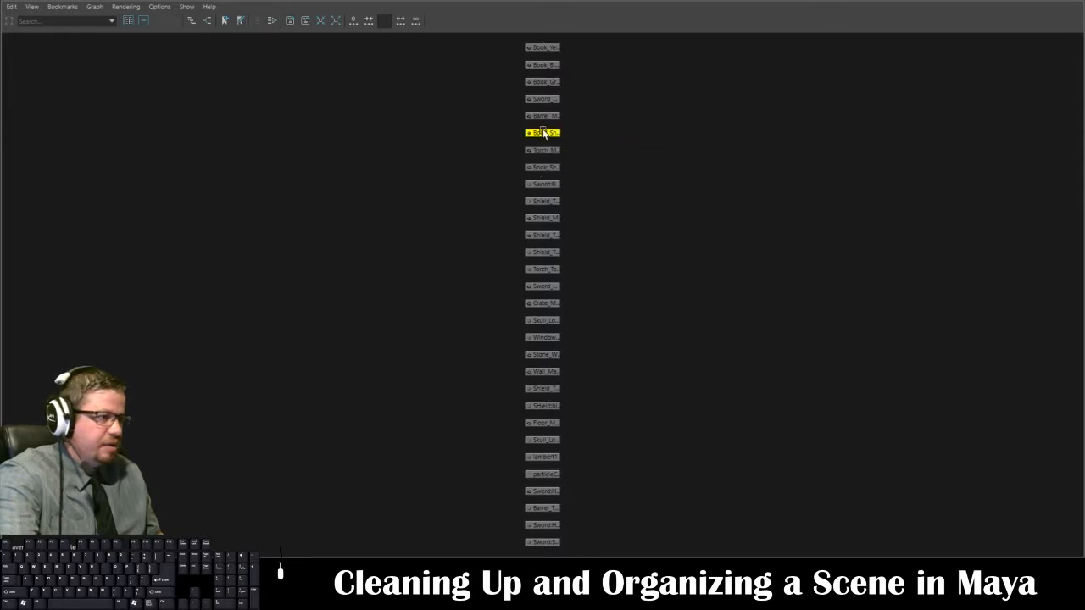
{"action": "key", "text": "Delete"}
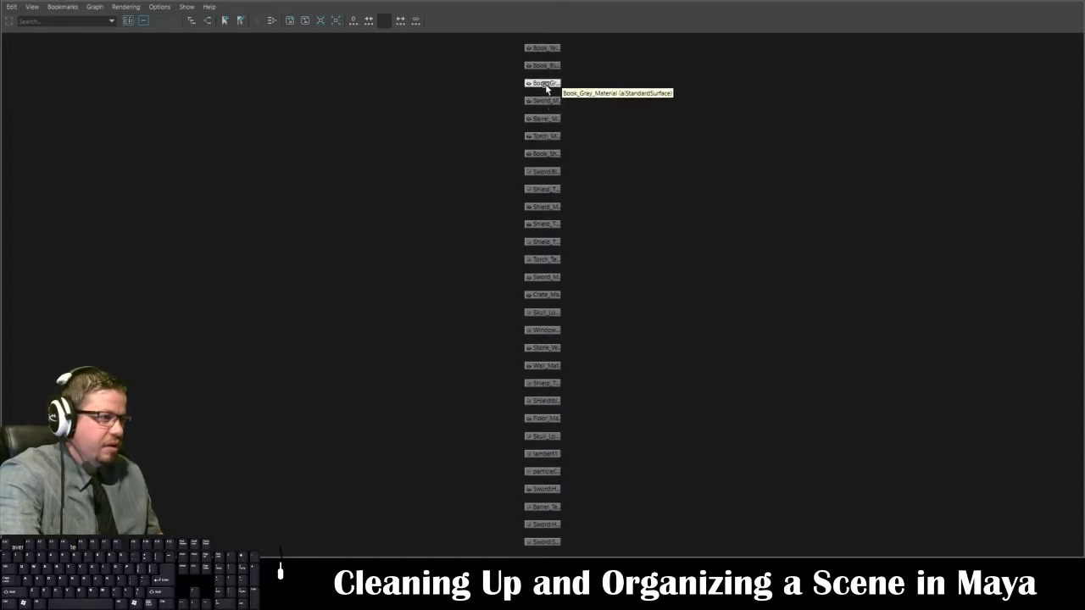
Step: Delete the three imported shield materials around Shield_Material, including Shield_Texturing_Example:Shield_Material, and keep Shield_Material itself
{"action": "left_click", "coordinate": [541, 189]}
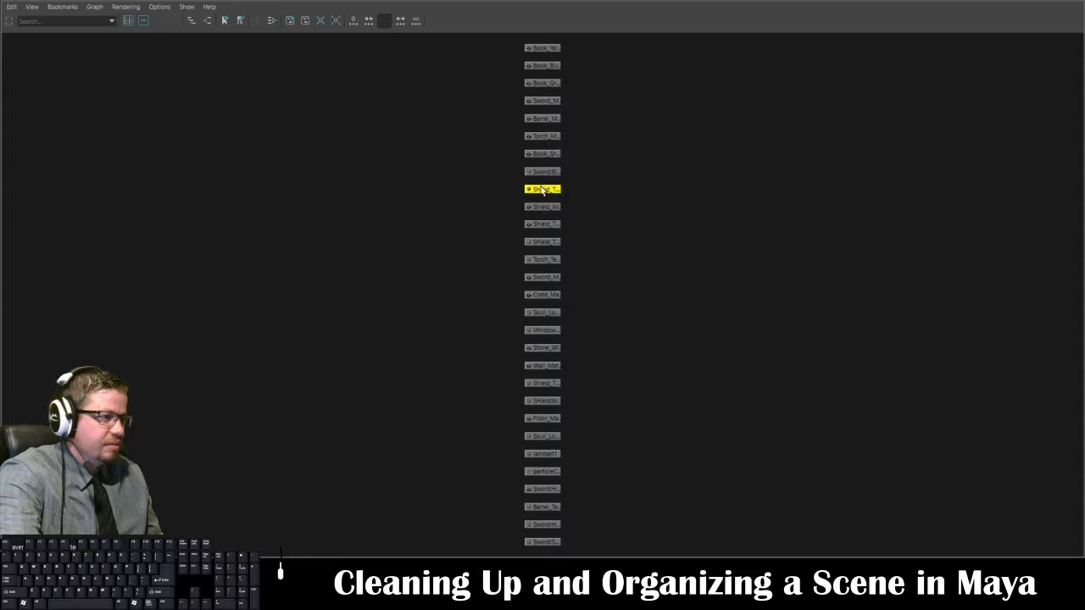
{"action": "key", "text": "Delete"}
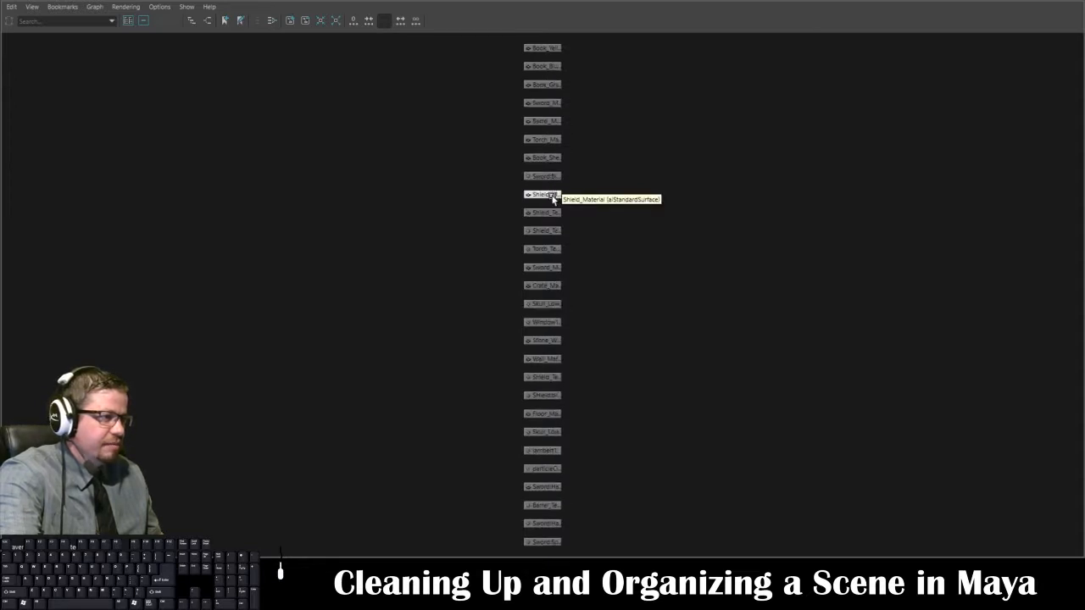
{"action": "left_click", "coordinate": [542, 213]}
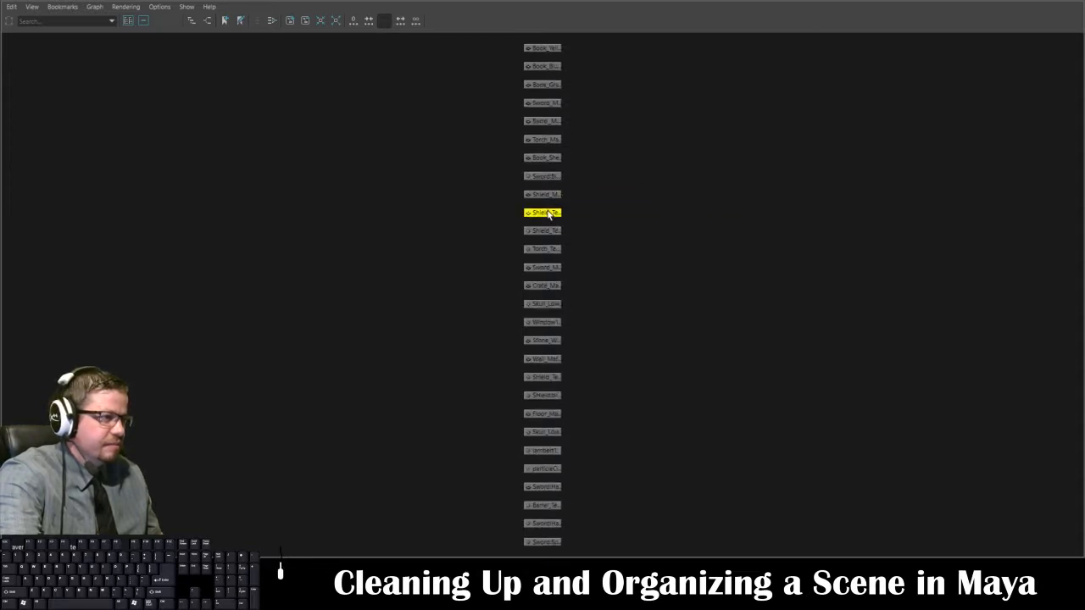
{"action": "key", "text": "Delete"}
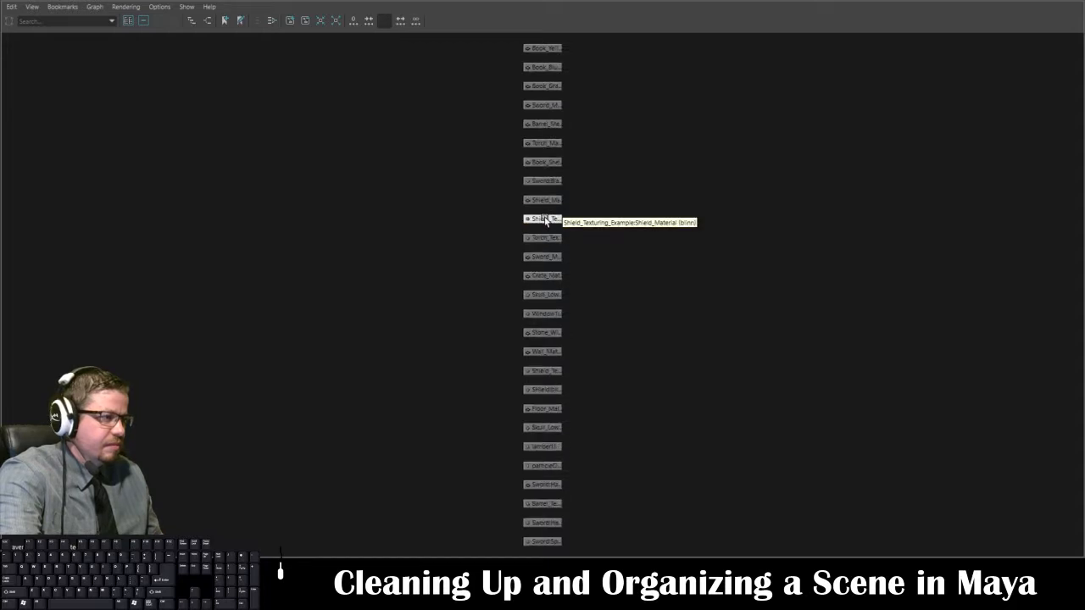
{"action": "left_click", "coordinate": [543, 219]}
{"action": "key", "text": "Delete"}
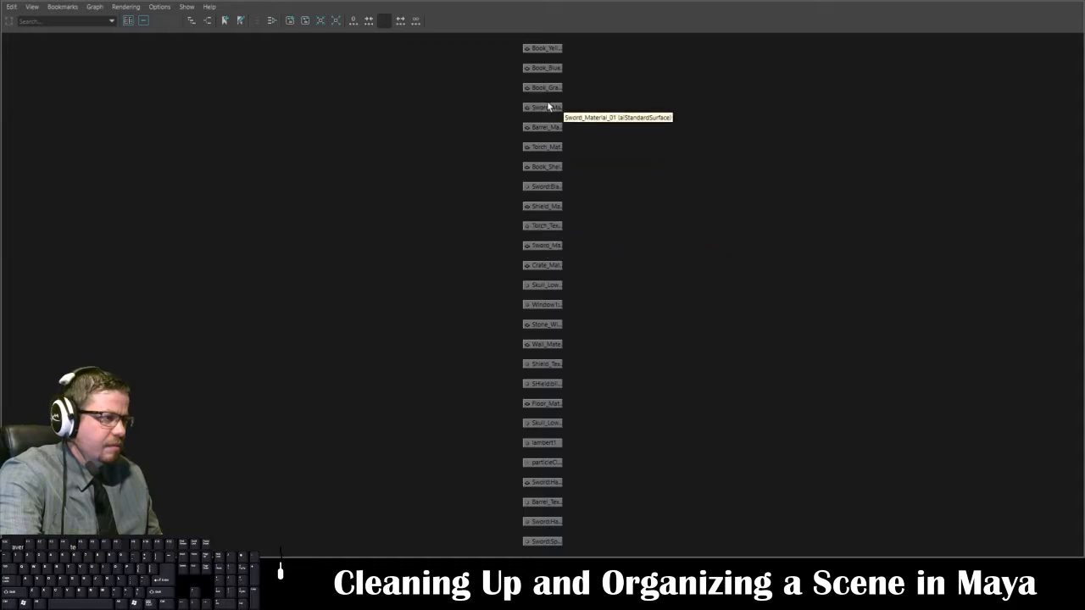
Step: Try deleting the second Sword_Material node, located above the crate material, and undo the deletion
{"action": "left_click", "coordinate": [556, 247]}
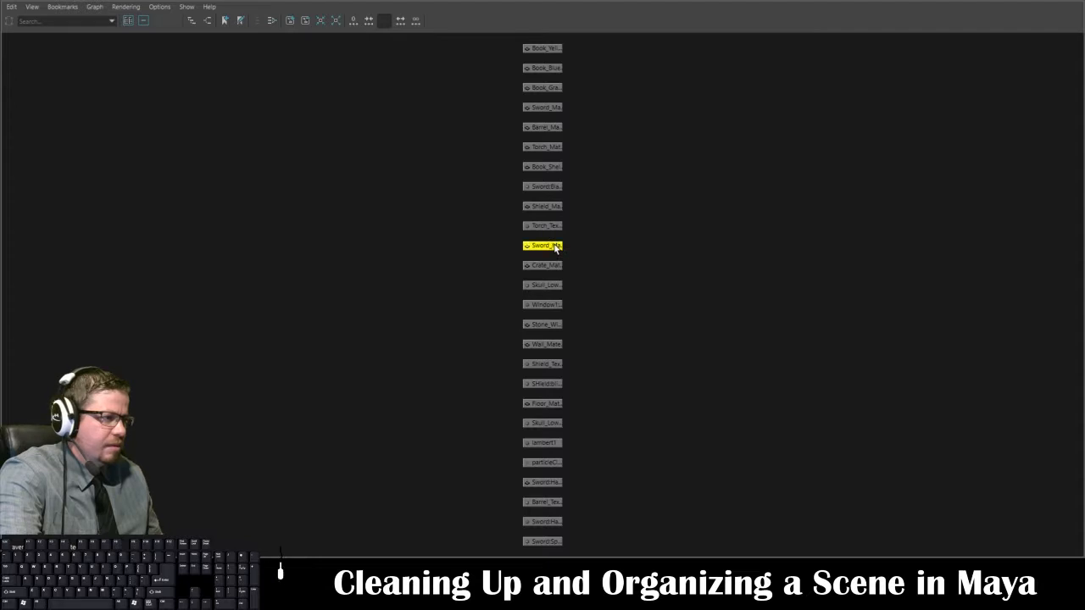
{"action": "key", "text": "Delete"}
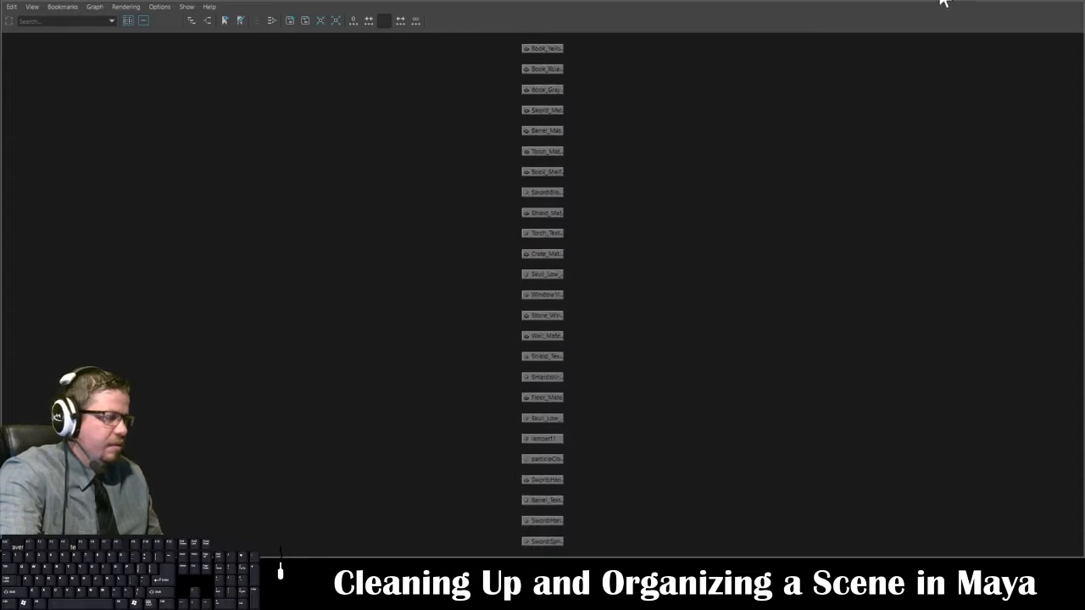
{"action": "key", "text": "ctrl+z"}
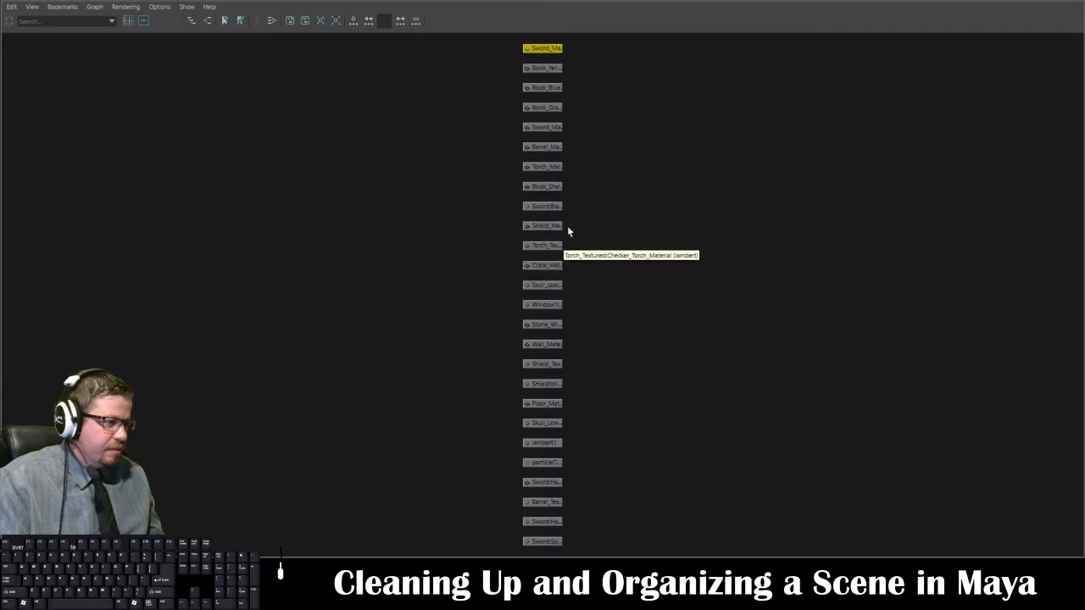
{"action": "key", "text": "ctrl+z"}
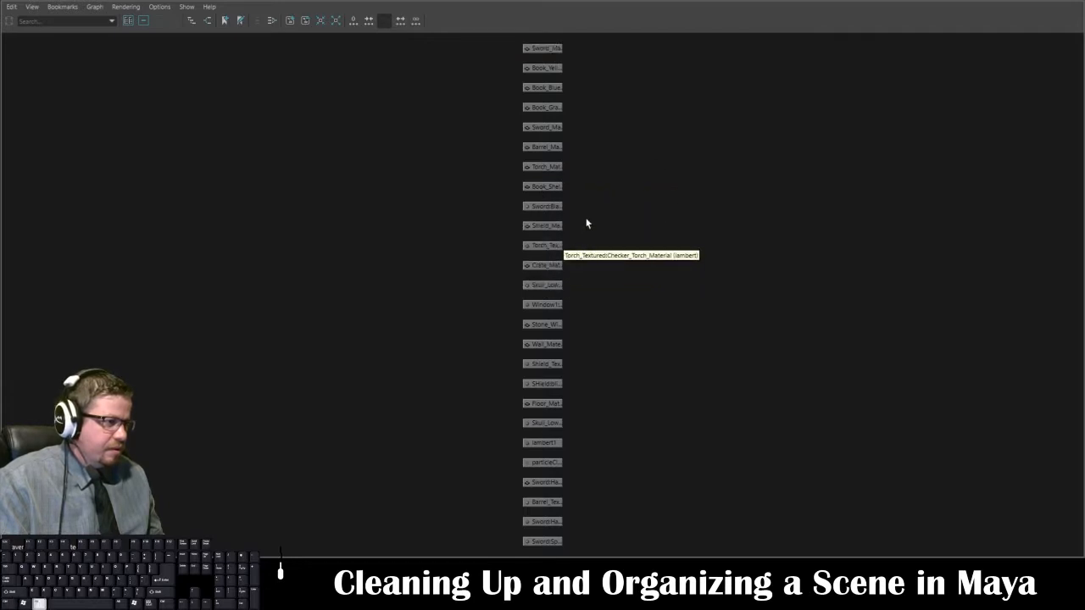
Step: Delete the Skull_Low_Poly material below the crate material and the Window1:lambert2 material
{"action": "mouse_move", "coordinate": [585, 223]}
{"action": "middle_mouse_down", "text": "alt"}
{"action": "mouse_move", "coordinate": [598, 191]}
{"action": "mouse_move", "coordinate": [598, 210]}
{"action": "middle_mouse_up", "text": "alt"}
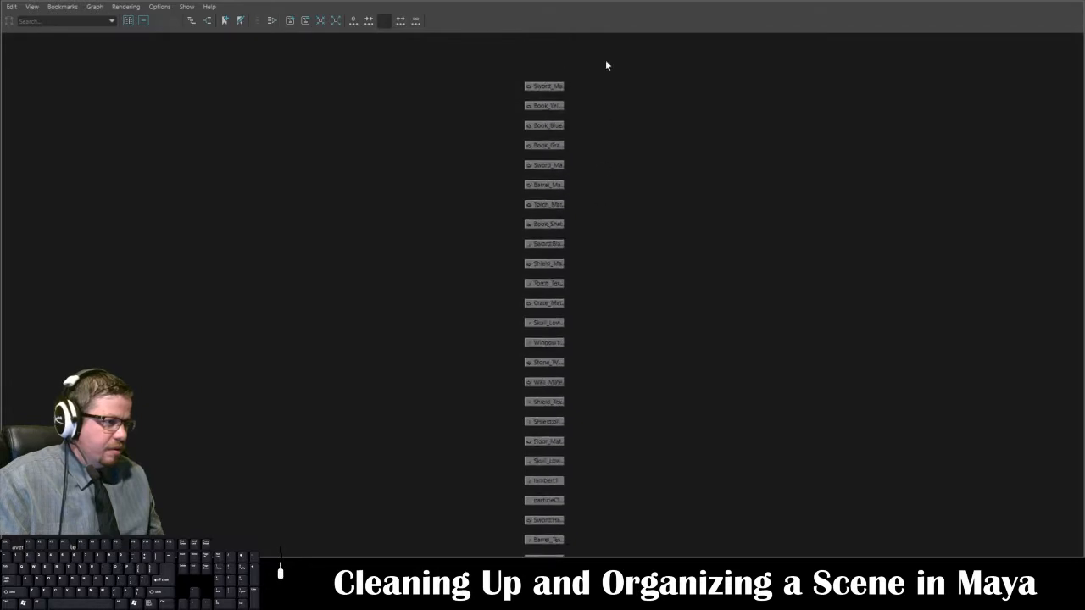
{"action": "left_click", "coordinate": [562, 322]}
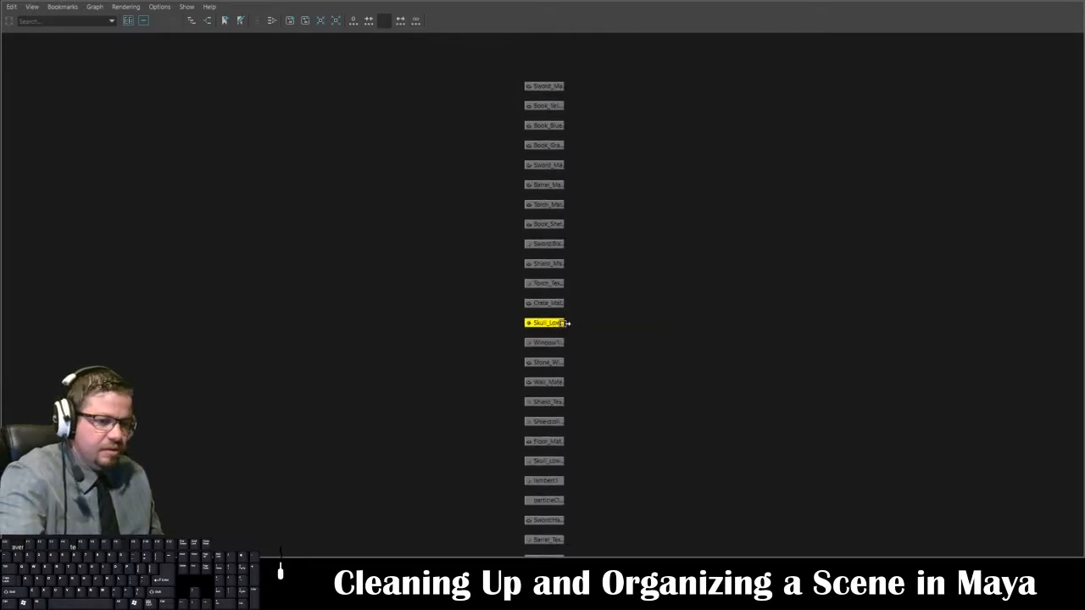
{"action": "key", "text": "Delete"}
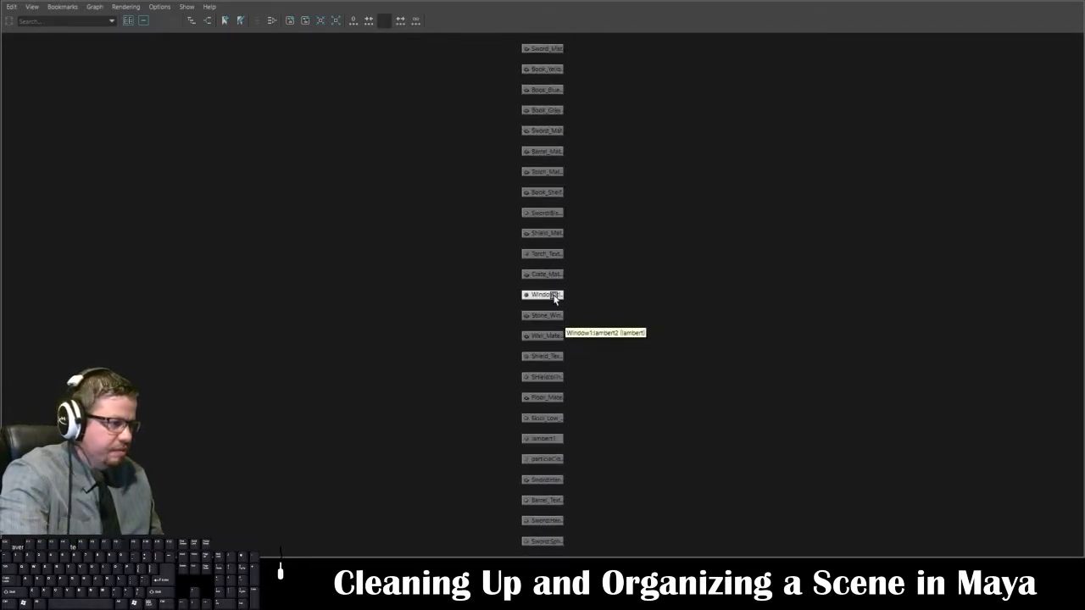
{"action": "left_click", "coordinate": [542, 295]}
{"action": "key", "text": "Delete"}
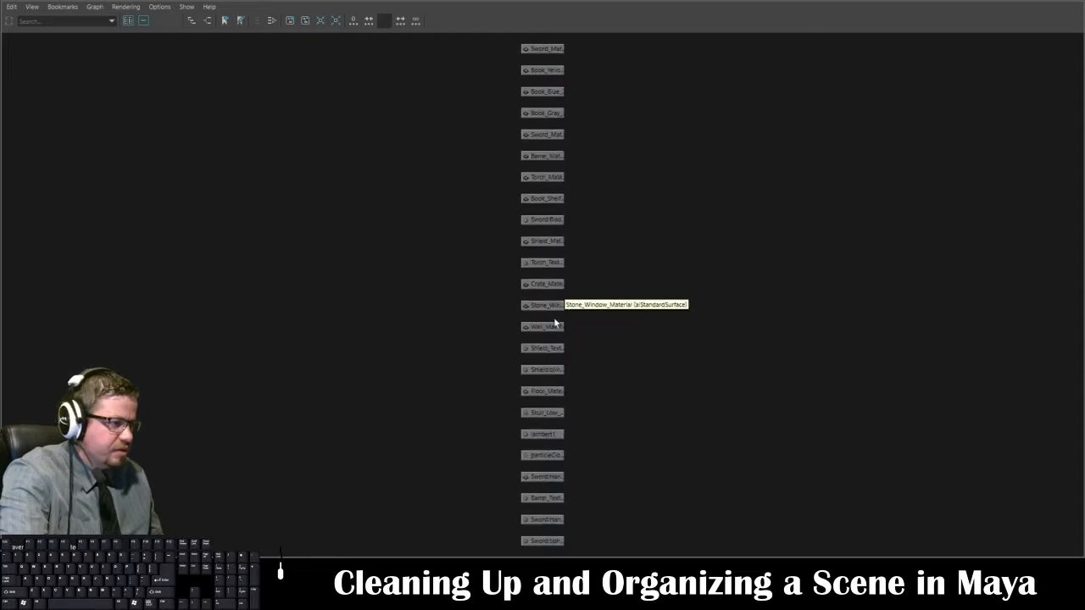
Step: Try deleting the first Sword_Material node while checking the whole room in the perspective view, and undo the deletion
{"action": "left_click", "coordinate": [548, 220]}
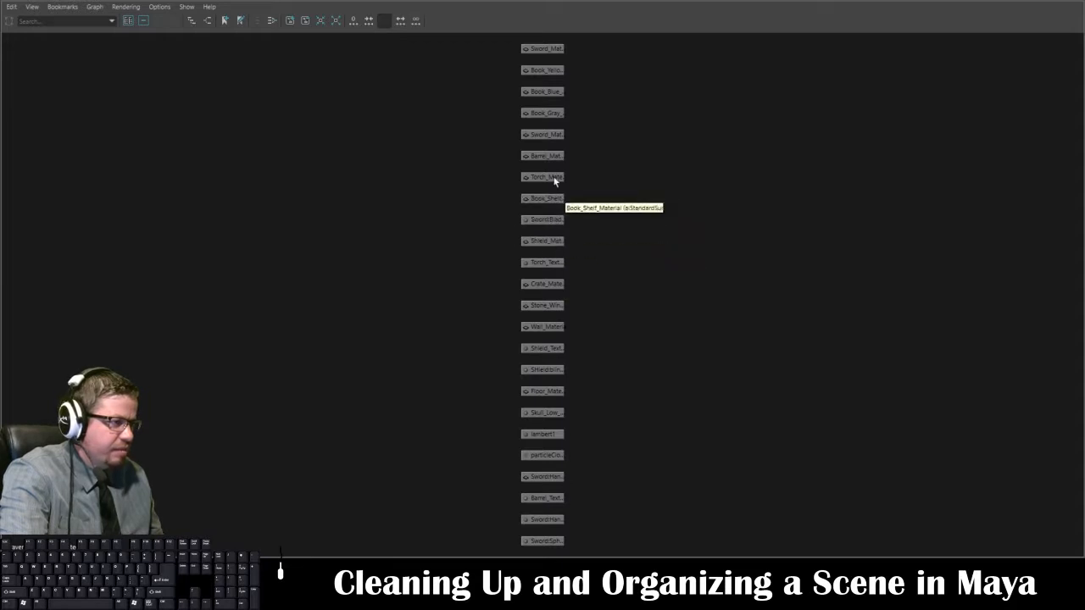
{"action": "left_click", "coordinate": [543, 48]}
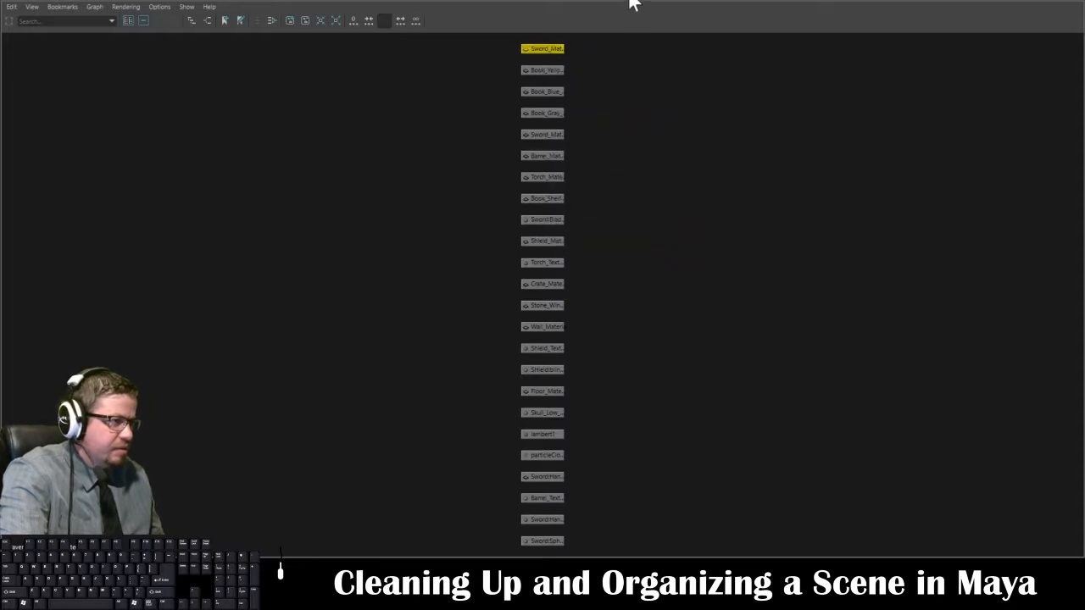
{"action": "left_click_drag", "start_coordinate": [634, 2], "coordinate": [557, 359]}
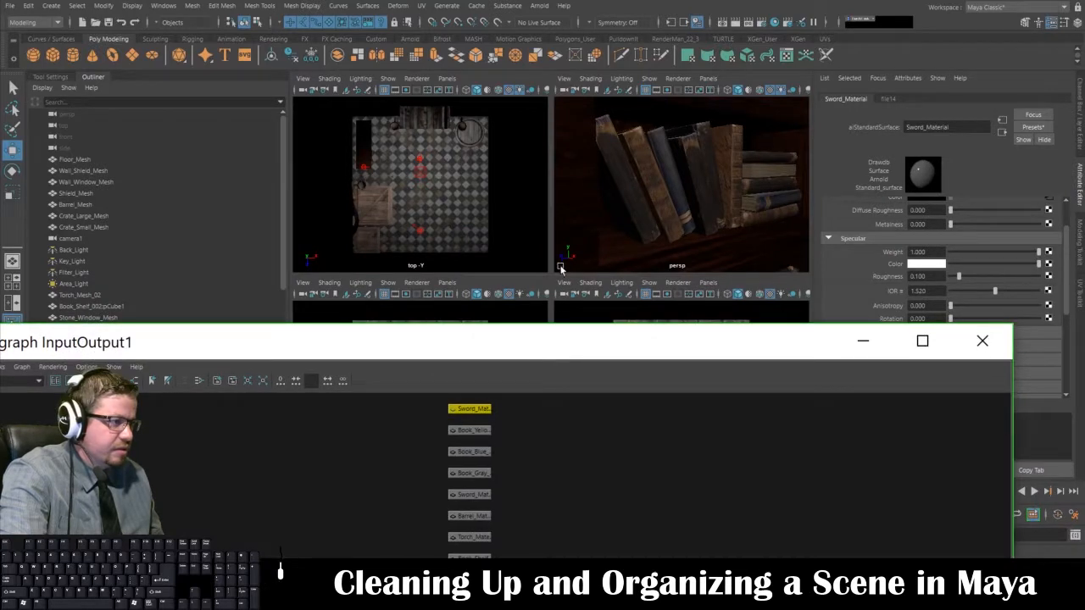
{"action": "left_click", "coordinate": [475, 195]}
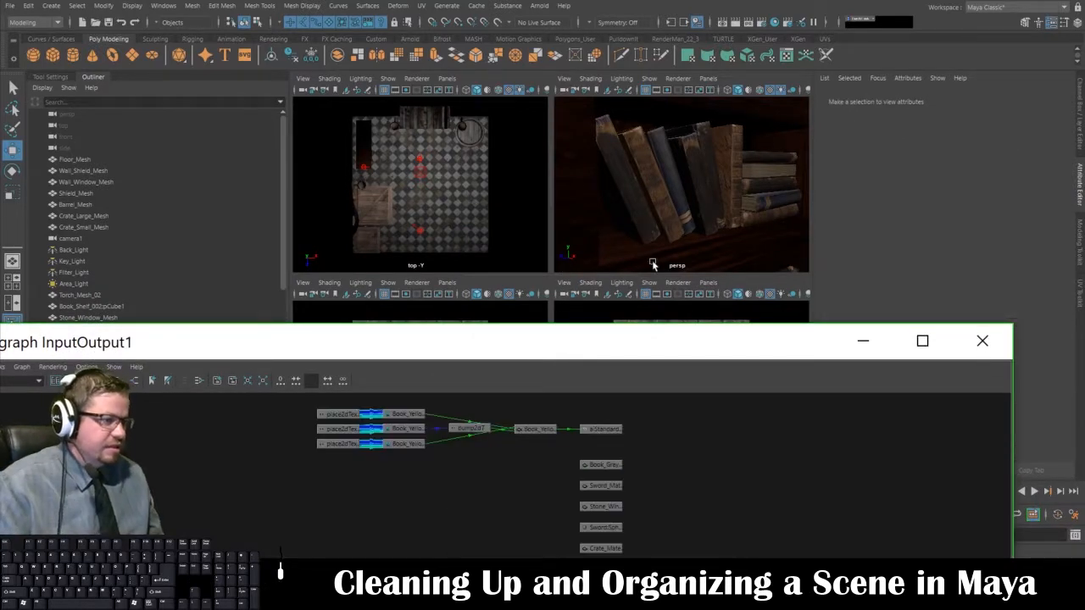
{"action": "scroll", "coordinate": [651, 260], "scroll_direction": "down", "scroll_amount": 5}
{"action": "left_click_drag", "start_coordinate": [681, 190], "coordinate": [642, 189], "text": "alt"}
{"action": "left_click", "coordinate": [645, 192]}
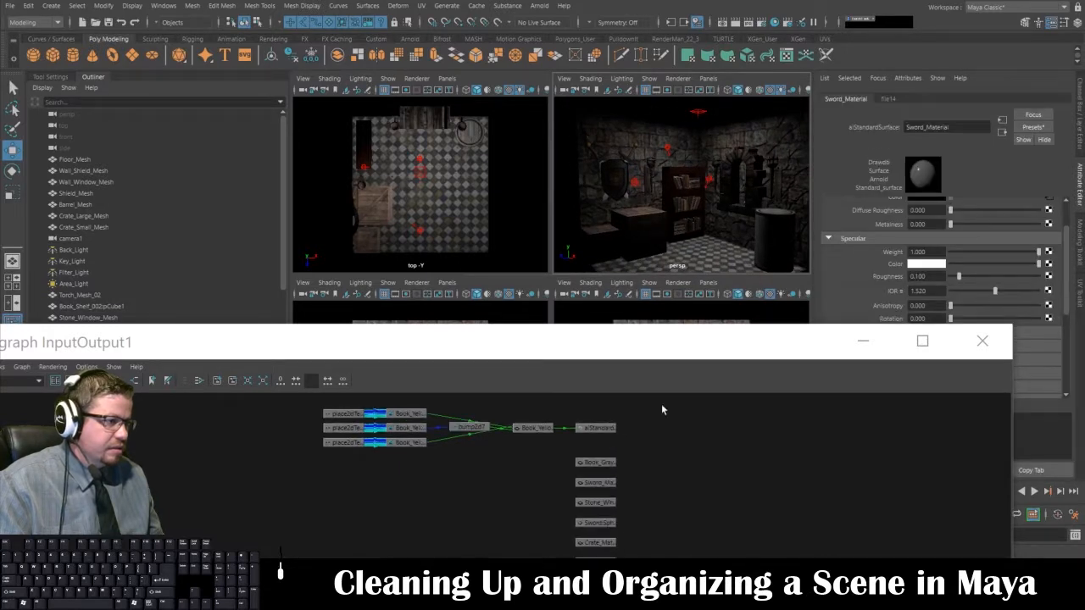
Step: Examine the Book_Yellow_Material shading network and its connected aiStandardSurface7SG shading group
{"action": "left_click", "coordinate": [607, 429]}
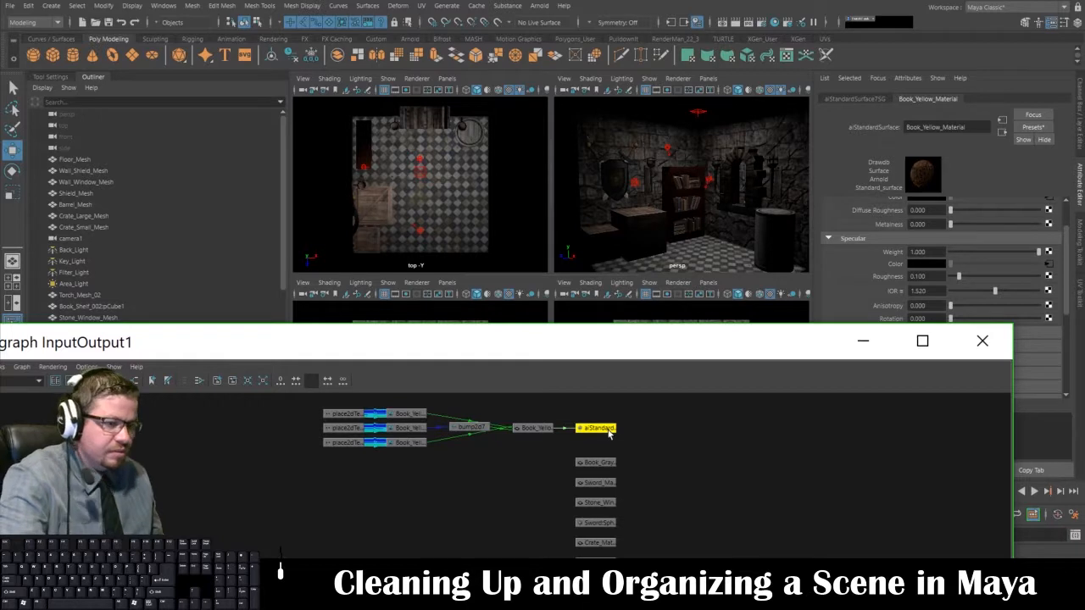
{"action": "left_click", "coordinate": [609, 435]}
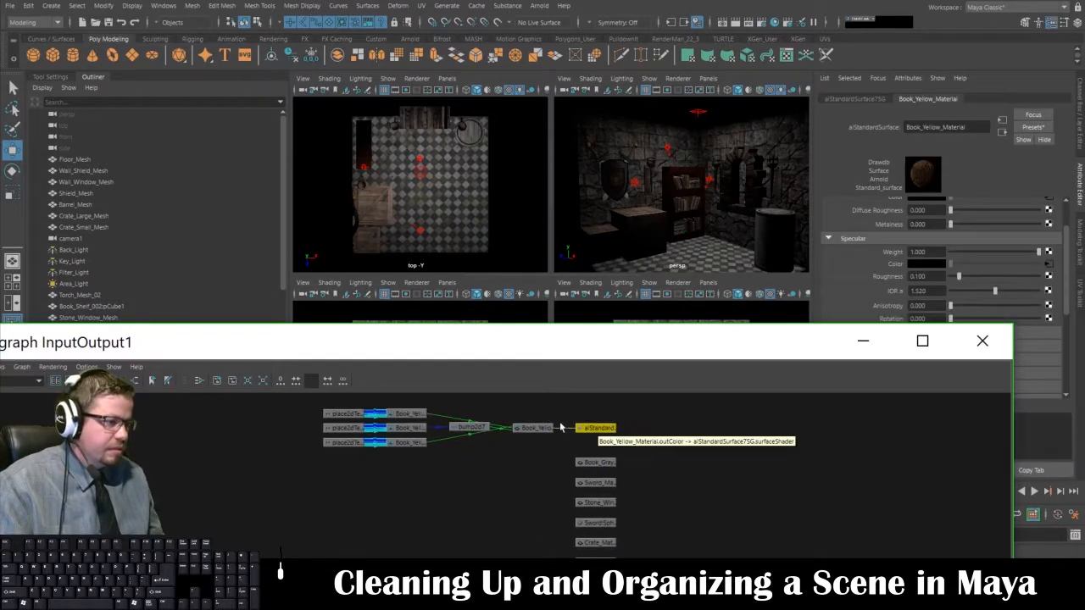
{"action": "left_click", "coordinate": [535, 427]}
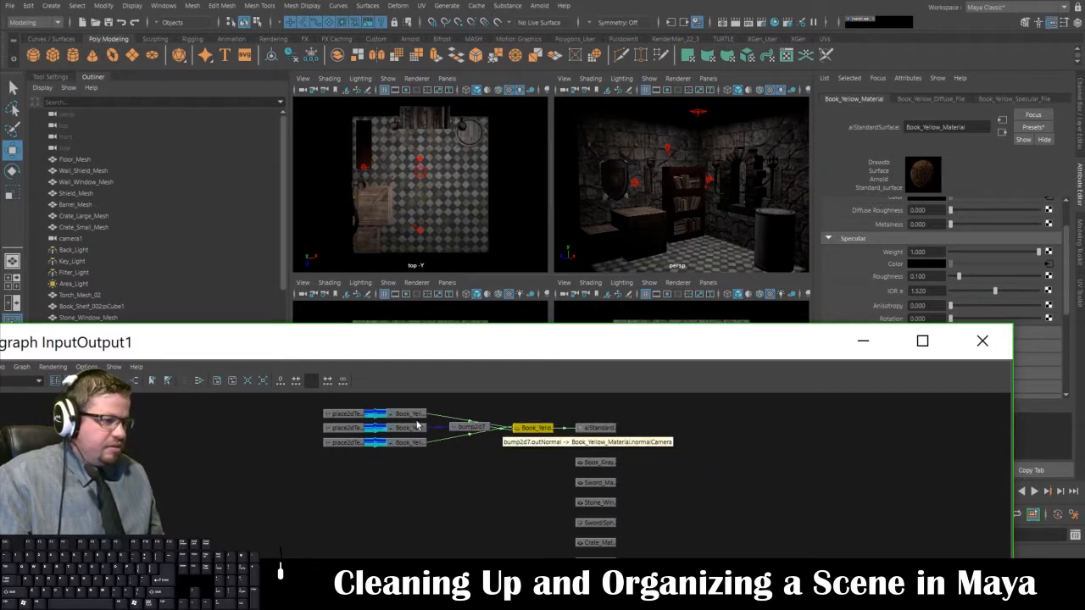
{"action": "left_click", "coordinate": [596, 462]}
{"action": "left_click", "coordinate": [597, 428]}
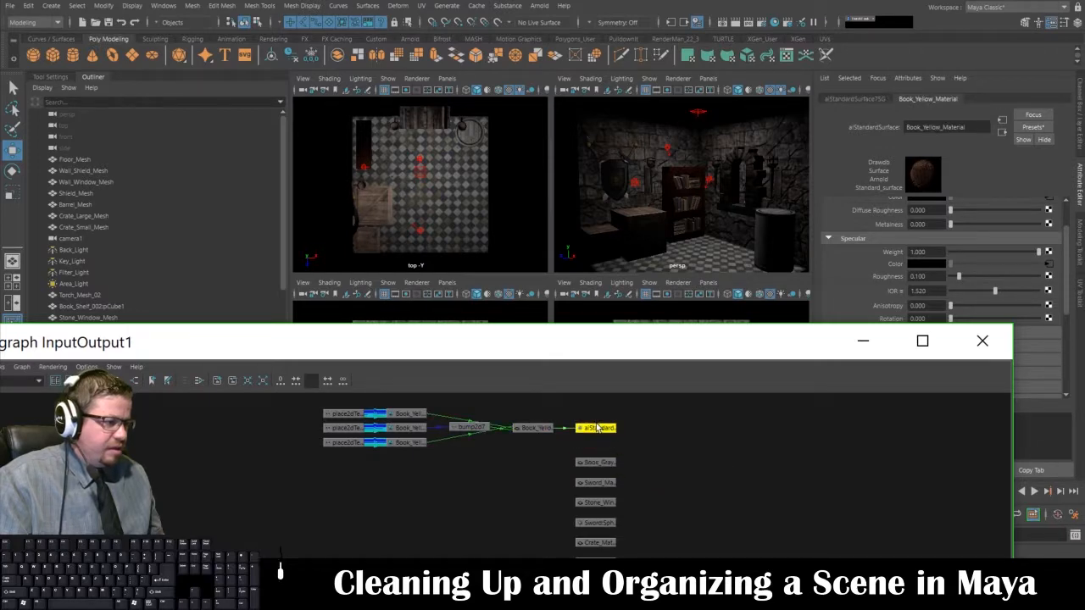
{"action": "right_click", "coordinate": [585, 439]}
{"action": "left_click", "coordinate": [679, 412]}
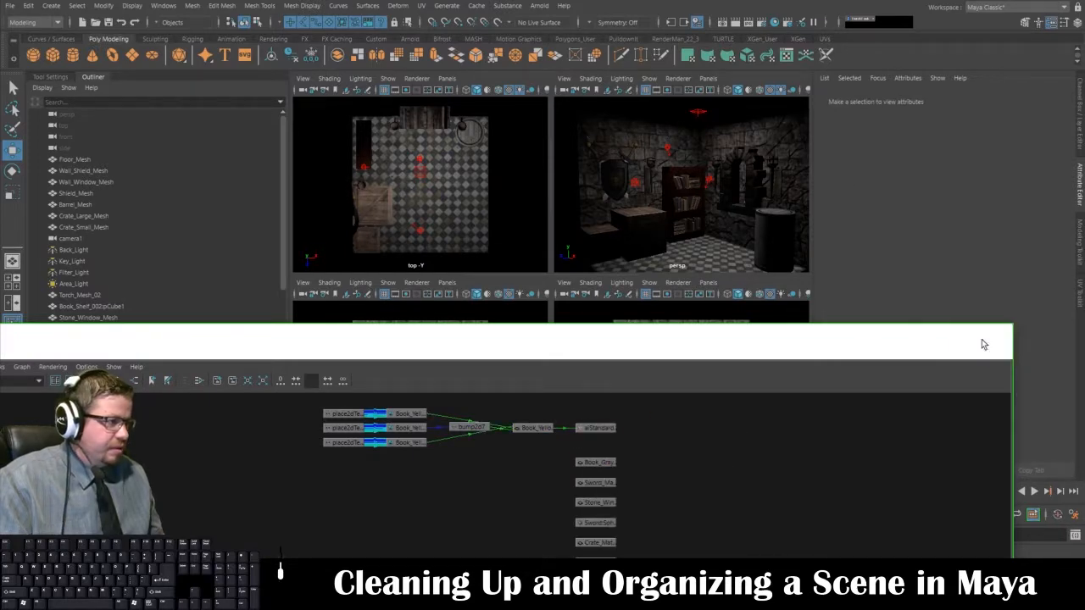
Step: Close the current Hypergraph, open the Hypergraph Hierarchy and show the scene's materials in it
{"action": "left_click", "coordinate": [984, 341]}
{"action": "left_click", "coordinate": [163, 6]}
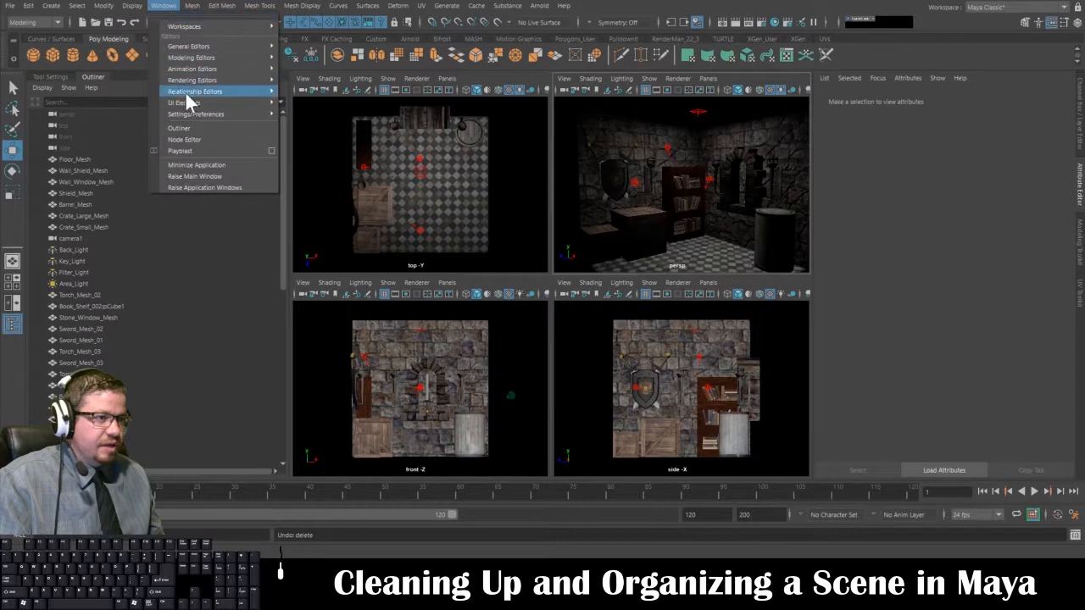
{"action": "mouse_move", "coordinate": [199, 57]}
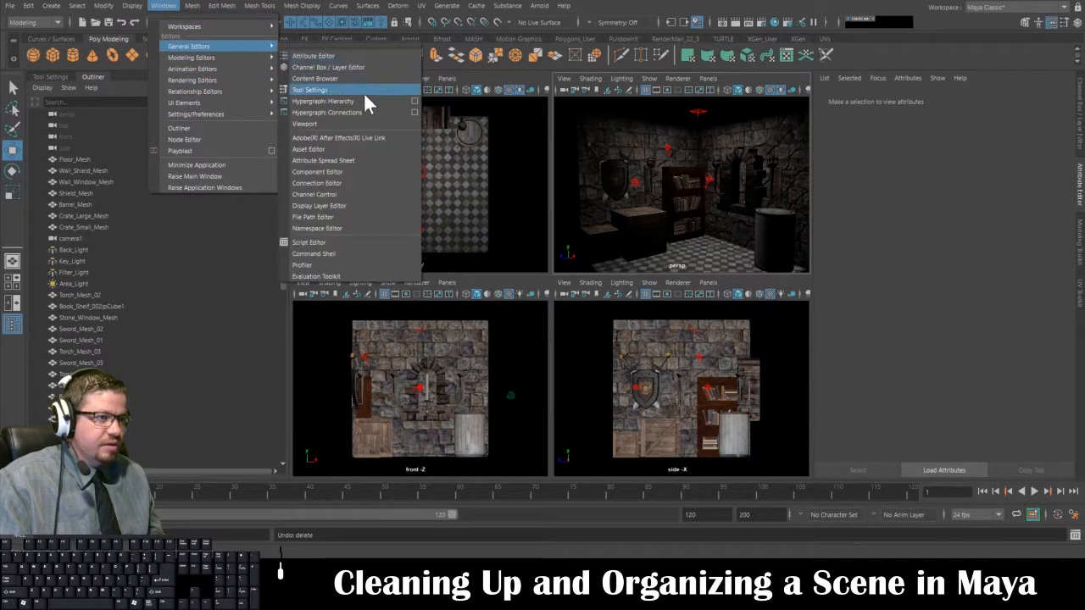
{"action": "left_click", "coordinate": [327, 101]}
{"action": "left_click_drag", "start_coordinate": [364, 339], "coordinate": [550, 158]}
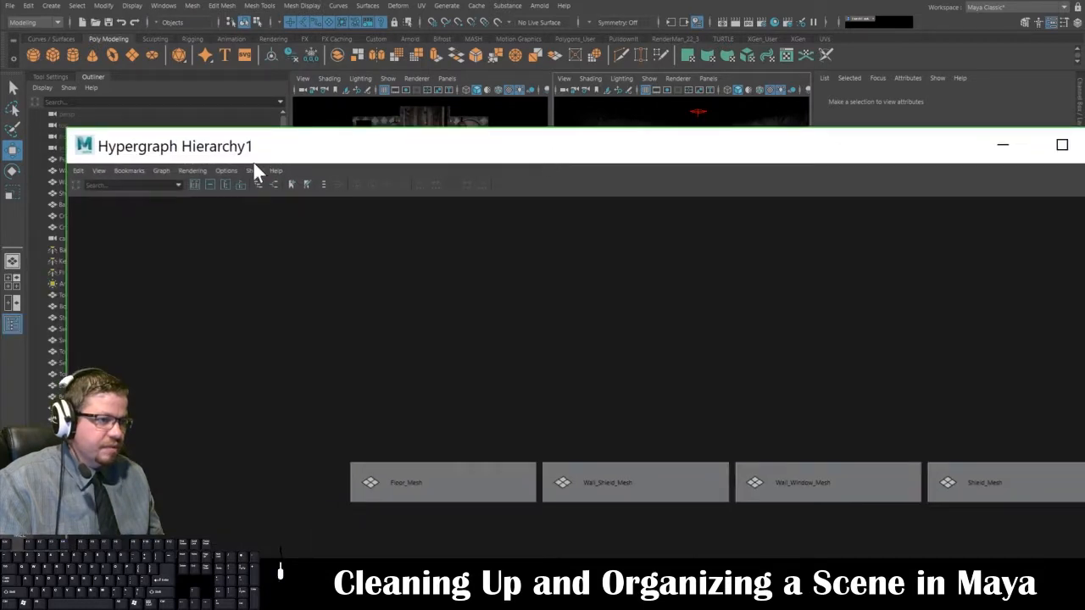
{"action": "left_click", "coordinate": [196, 172]}
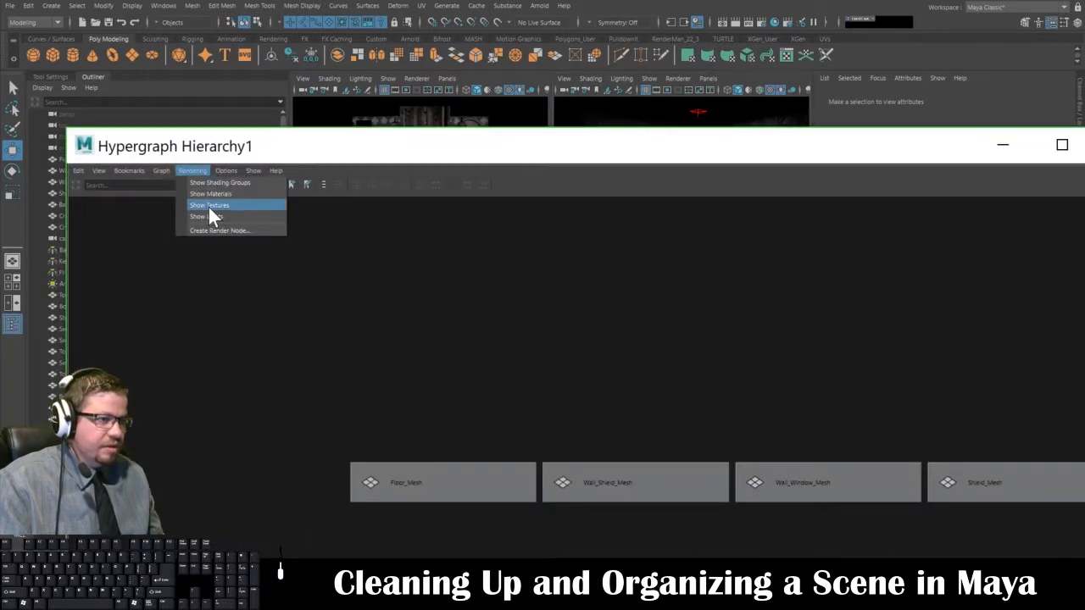
{"action": "left_click", "coordinate": [212, 193]}
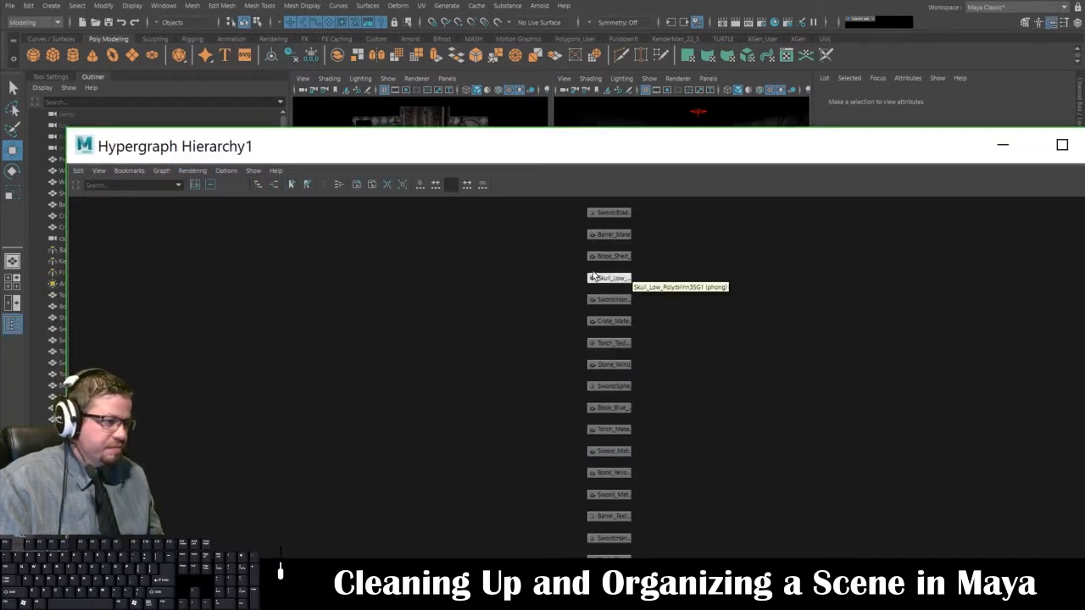
Step: Delete the Sword:Blade_Blinn_Material, Skull_Low_Poly:blinn3SG1 and Sword:Hand_Guard_Arnold_Material nodes
{"action": "left_click", "coordinate": [608, 212]}
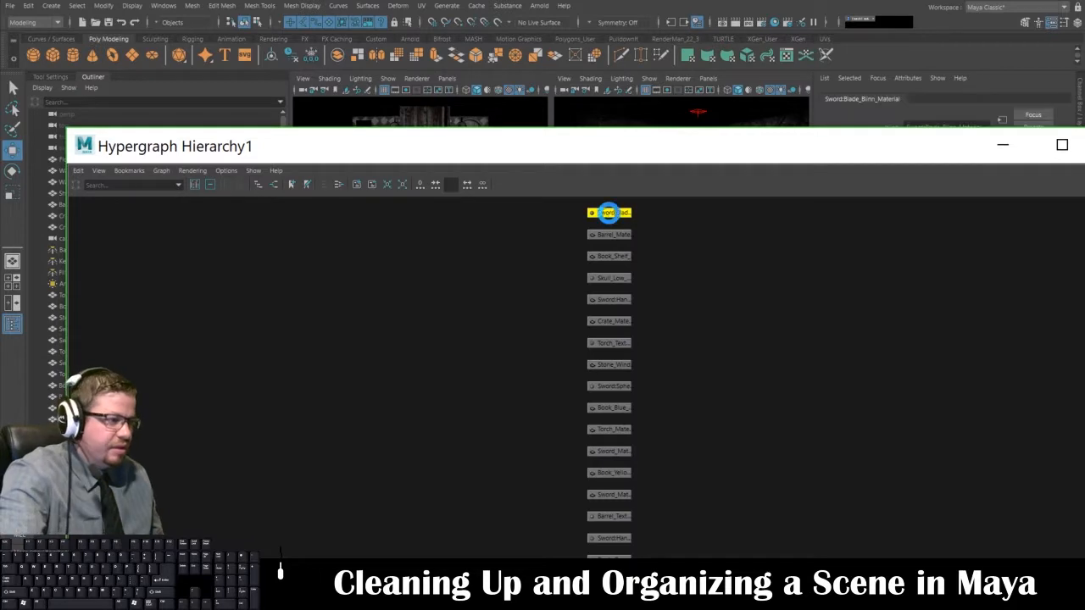
{"action": "key", "text": "Delete"}
{"action": "left_click", "coordinate": [609, 258]}
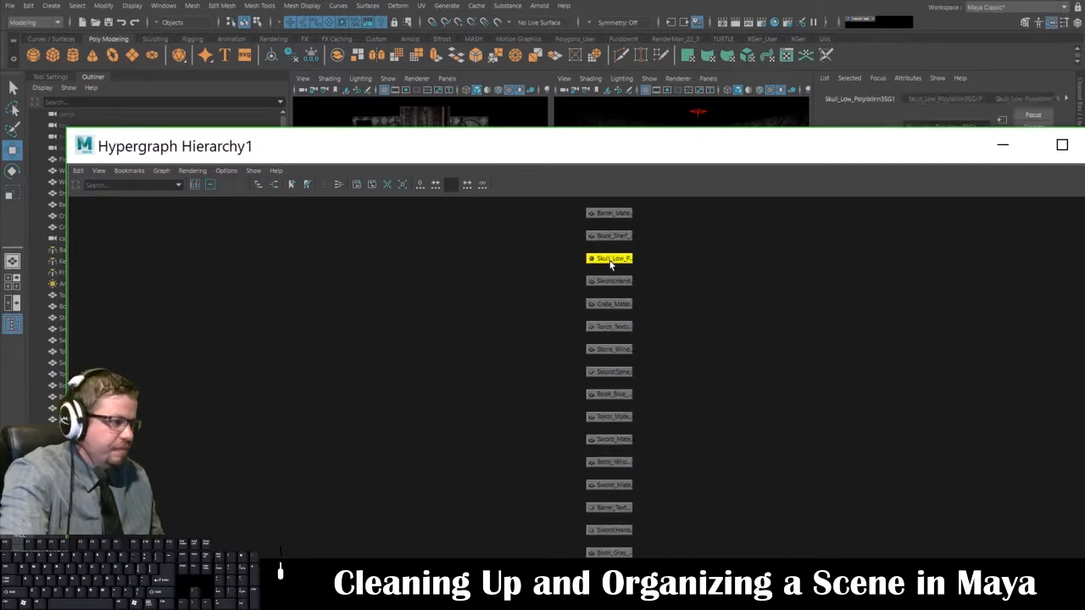
{"action": "key", "text": "Delete"}
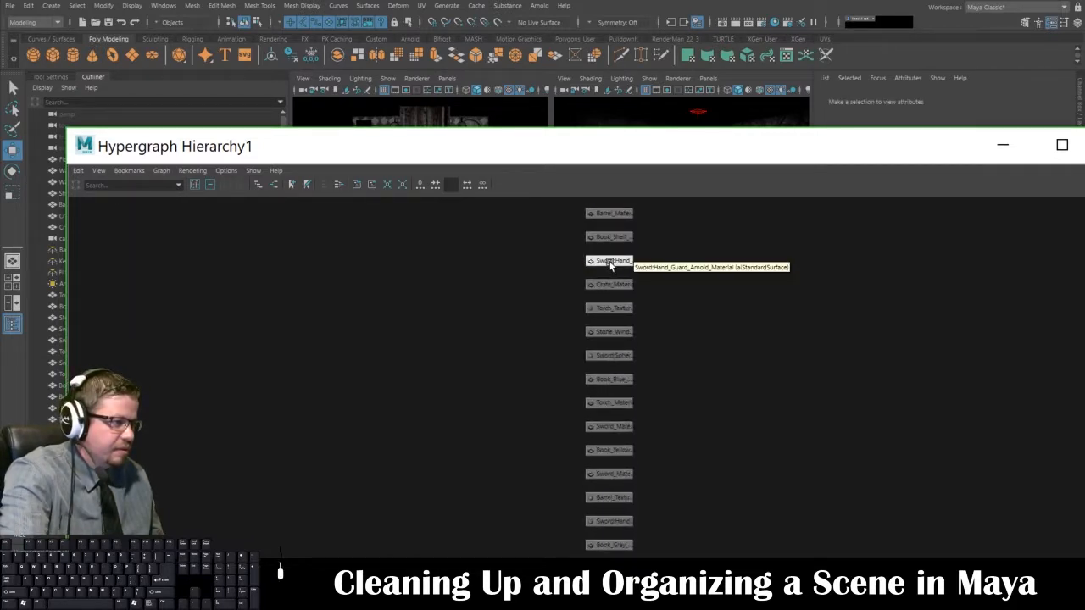
{"action": "left_click", "coordinate": [610, 261]}
{"action": "key", "text": "Delete"}
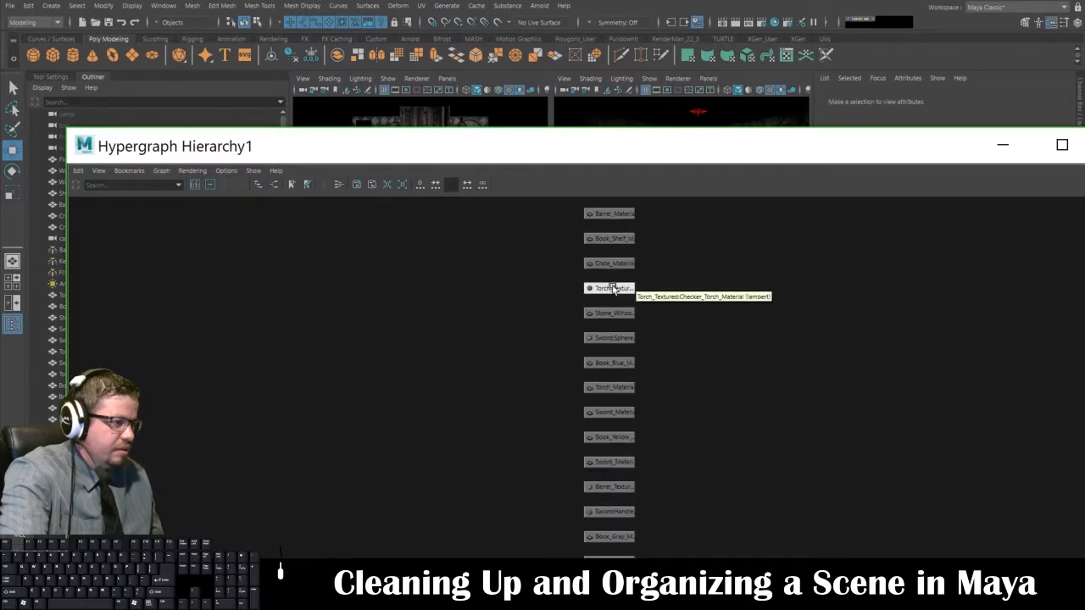
Step: Delete the Torch_Textured:Checker_Torch_Material and Sword:Sphere_Handle_Phong_Material nodes
{"action": "left_click", "coordinate": [612, 288]}
{"action": "key", "text": "Delete"}
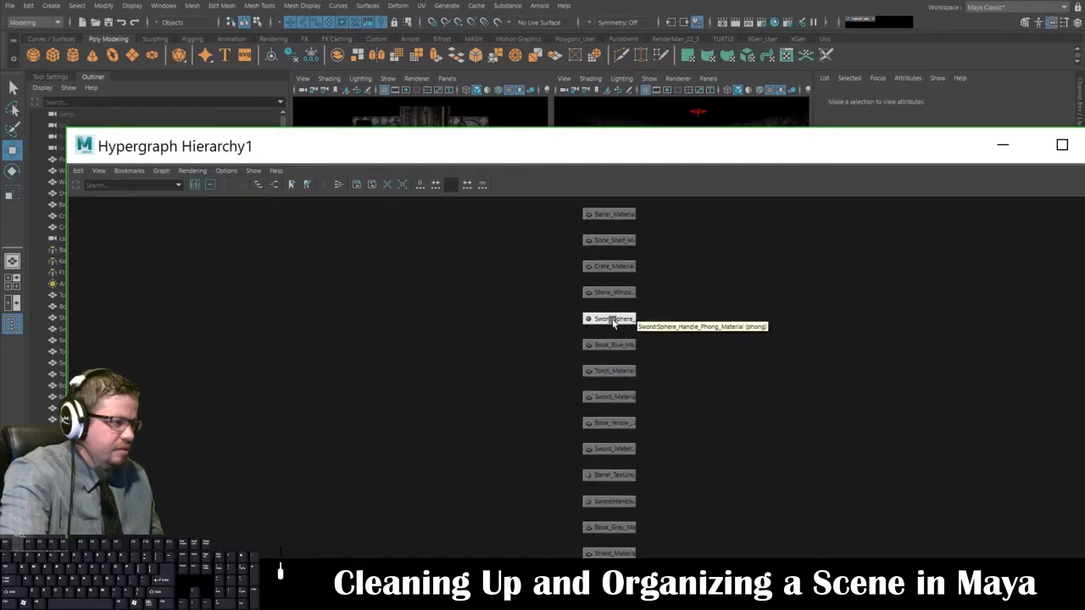
{"action": "left_click", "coordinate": [615, 322]}
{"action": "left_click", "coordinate": [615, 320]}
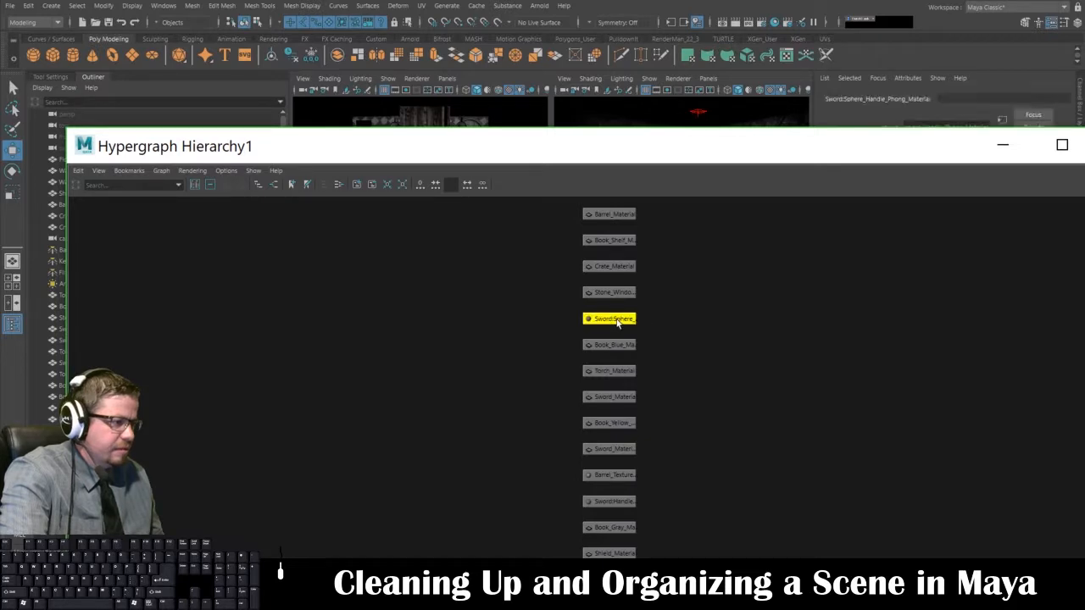
{"action": "key", "text": "Delete"}
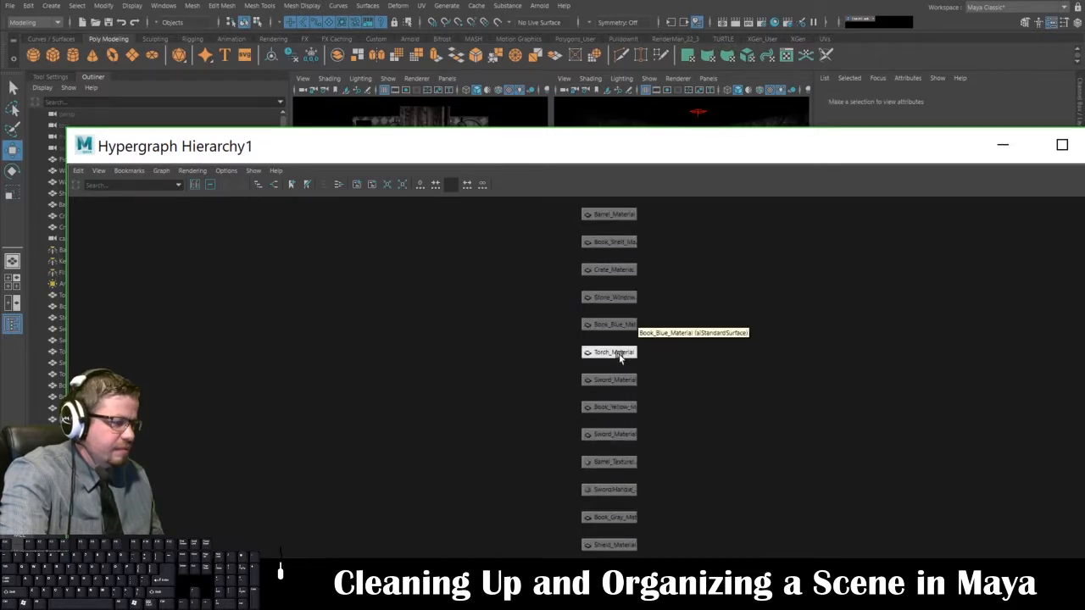
Step: Delete the imported Sword:Handle material above Book_Gray_Material and the Barrel_Texture:blinn1 material
{"action": "left_click_drag", "start_coordinate": [639, 157], "coordinate": [596, 65]}
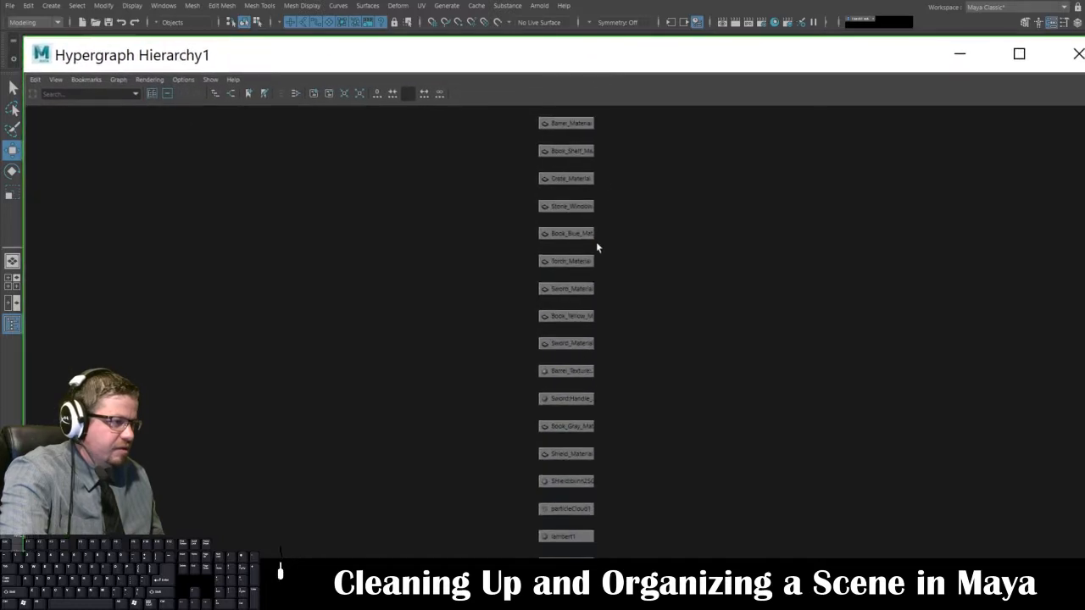
{"action": "left_click", "coordinate": [574, 399]}
{"action": "key", "text": "Delete"}
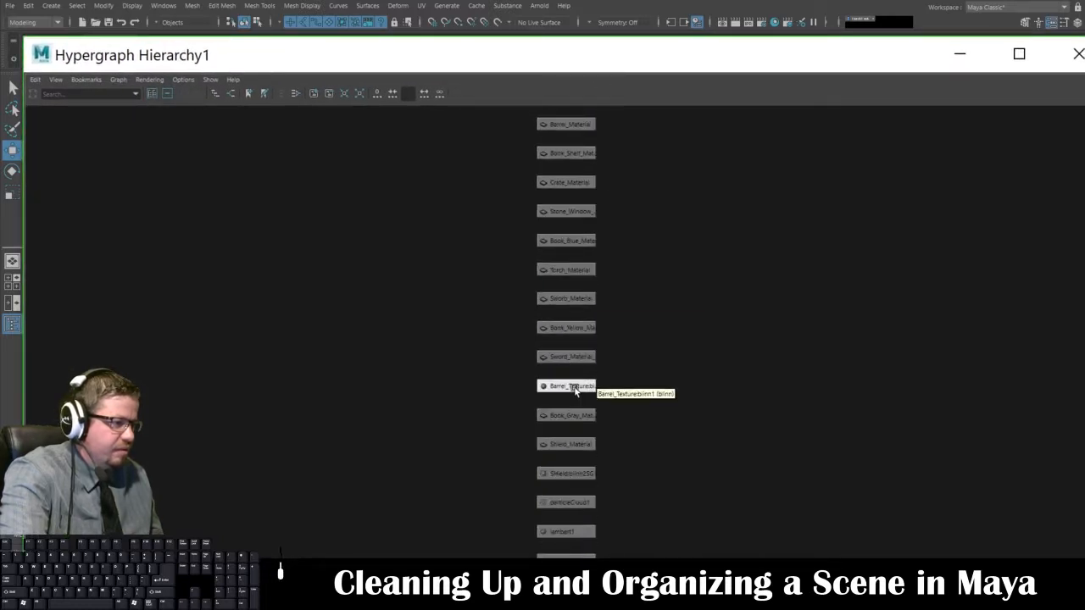
{"action": "left_click", "coordinate": [574, 389]}
{"action": "key", "text": "Delete"}
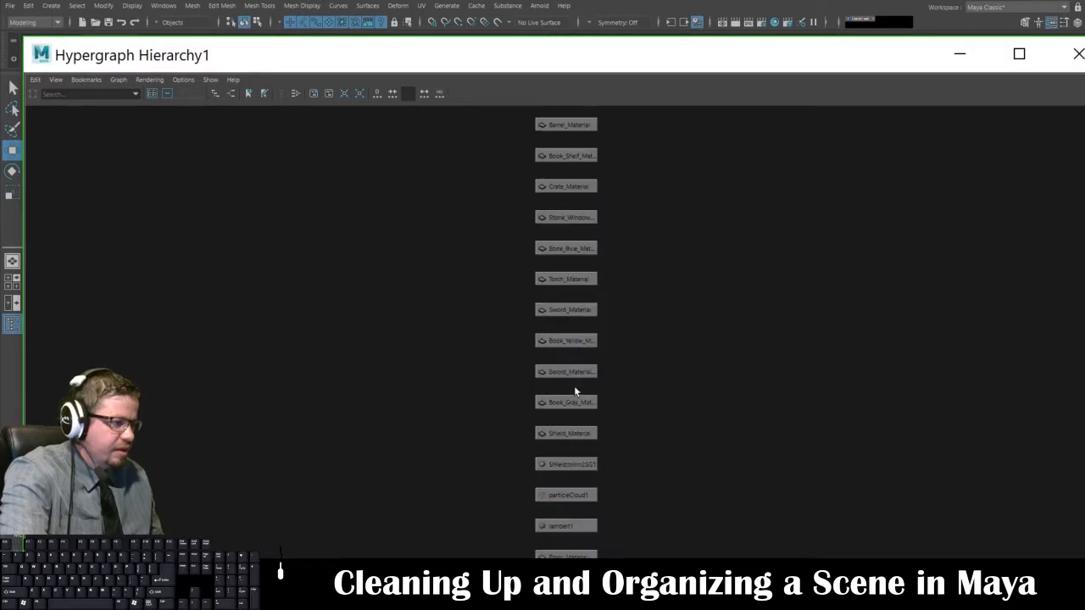
Step: Delete the Shield_Texturing material at the end of the list, below Wall_Material, and close the Hypergraph
{"action": "left_click", "coordinate": [585, 312]}
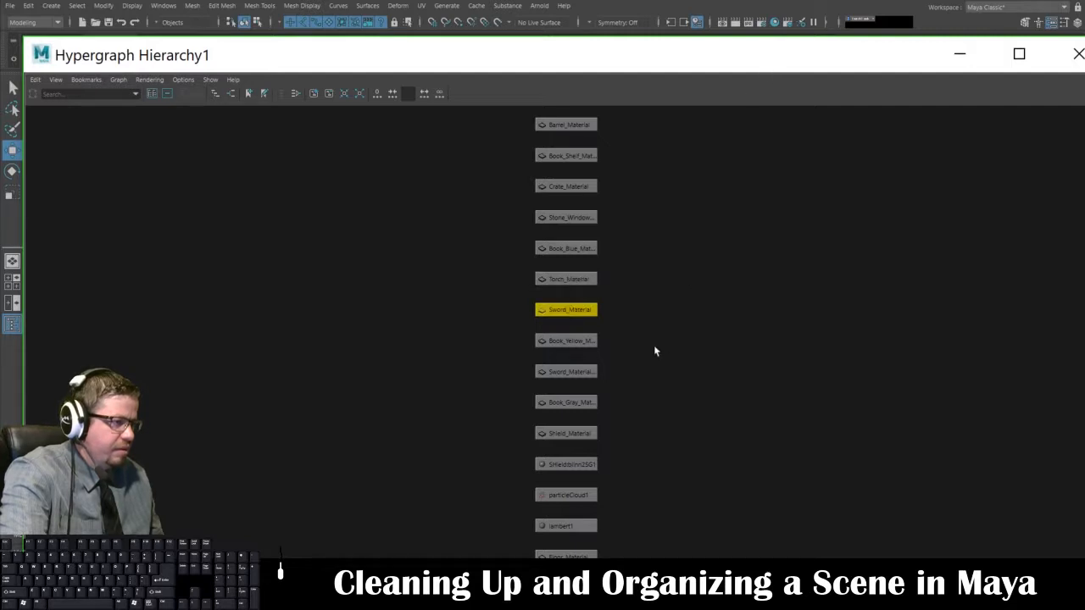
{"action": "left_click", "coordinate": [582, 496]}
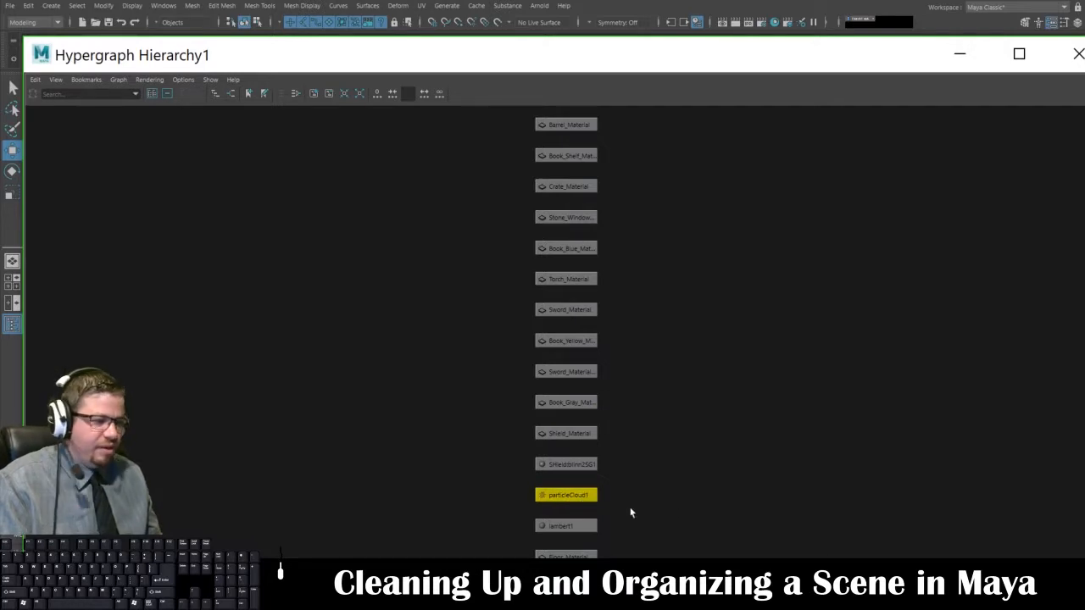
{"action": "scroll", "coordinate": [662, 492], "scroll_direction": "down", "scroll_amount": 3}
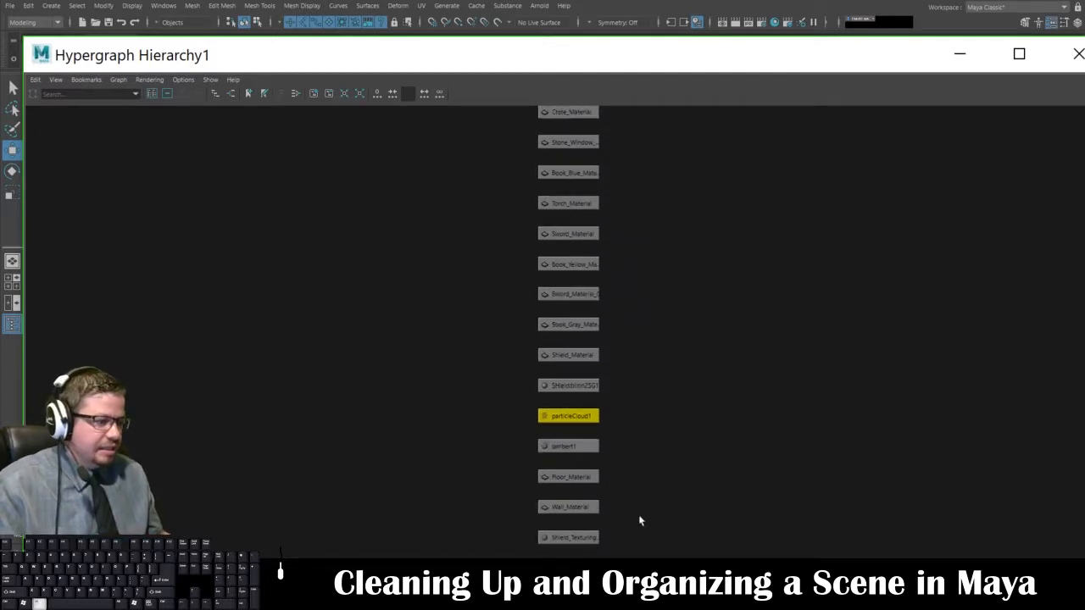
{"action": "middle_click_drag", "start_coordinate": [639, 518], "coordinate": [650, 384], "text": "alt"}
{"action": "left_click", "coordinate": [581, 405]}
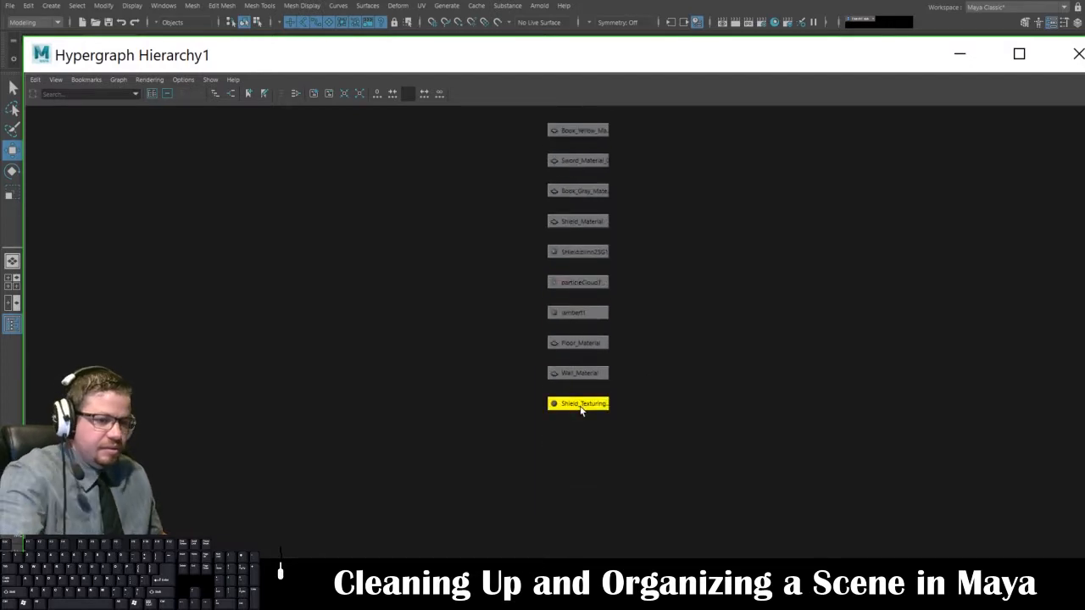
{"action": "key", "text": "Delete"}
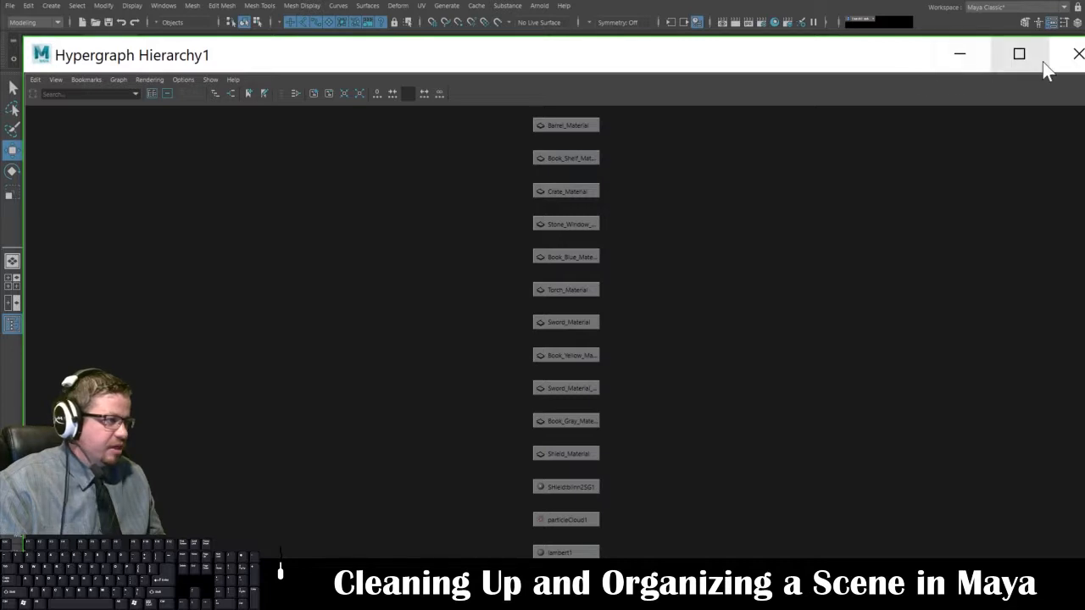
{"action": "left_click", "coordinate": [1075, 54]}
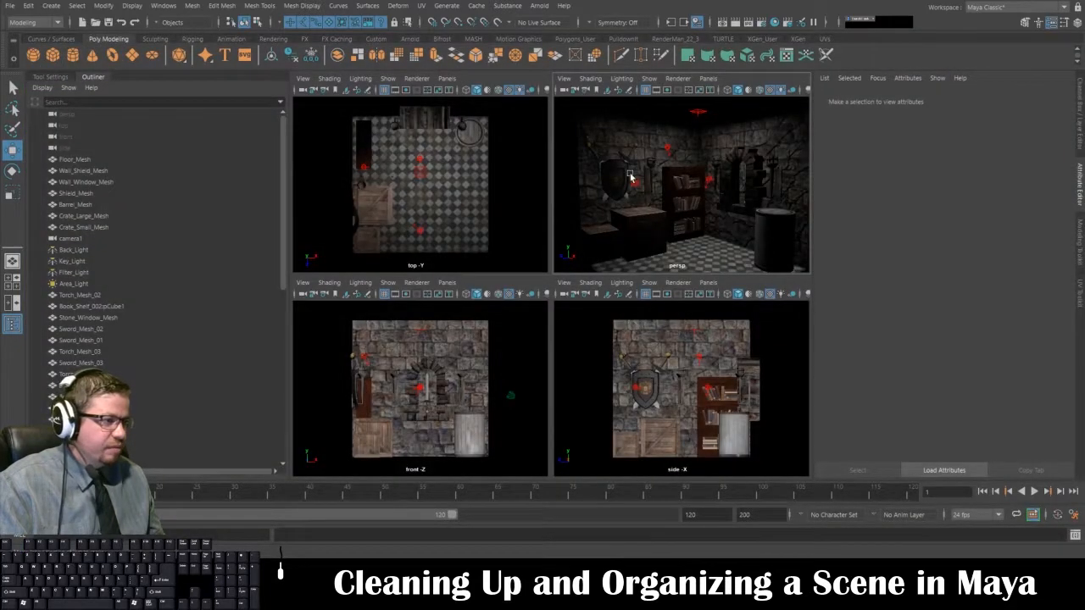
Step: Rename the material of Sword_Mesh_01, the sword behind the wall shield, to Sword_Material1
{"action": "left_click", "coordinate": [592, 149]}
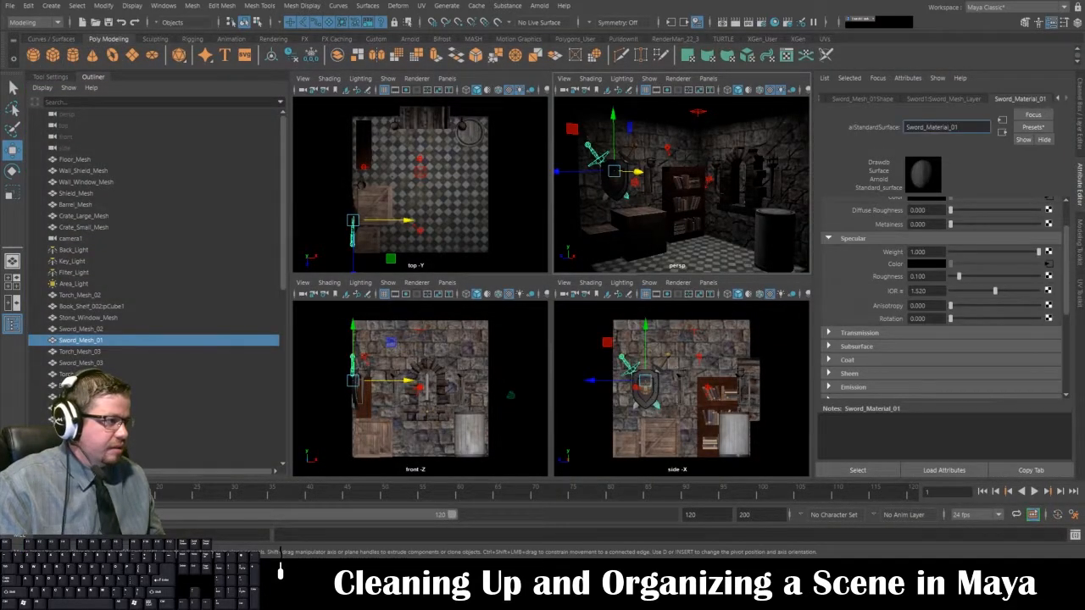
{"action": "key", "text": "Return"}
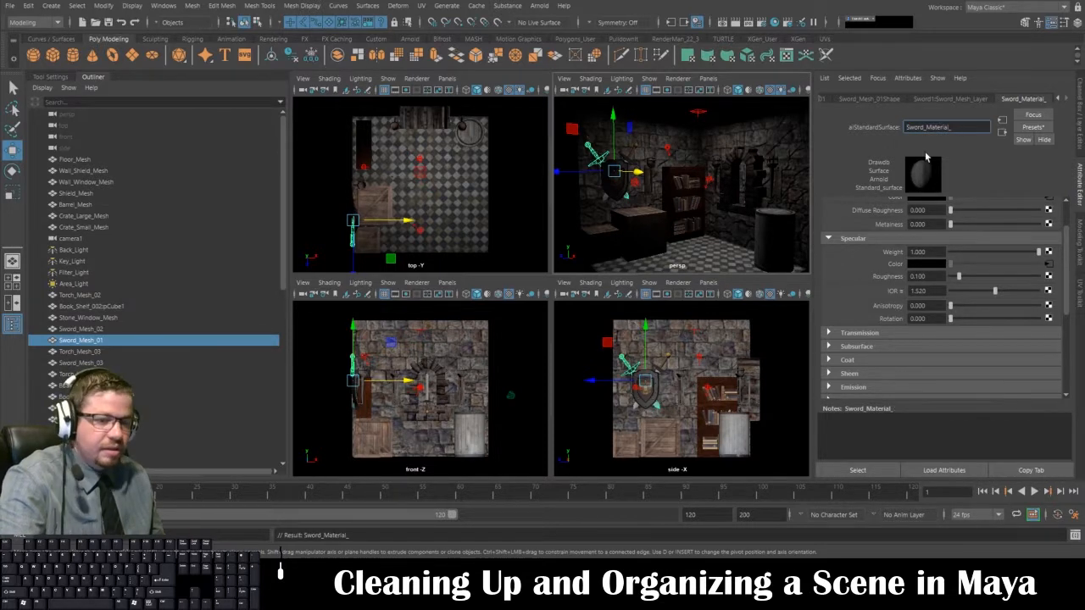
{"action": "type", "text": "1"}
{"action": "key", "text": "Return"}
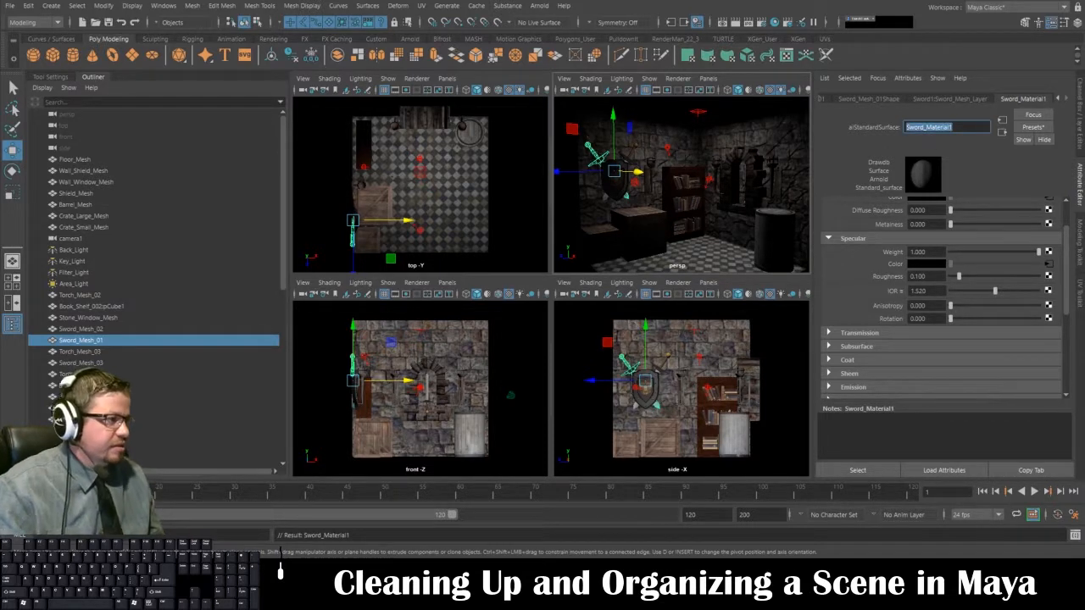
Step: Show the scene's materials in Hypergraph Connections, delete the Sword_Material node above Torch_Material, and close the Hypergraph
{"action": "left_click", "coordinate": [164, 5]}
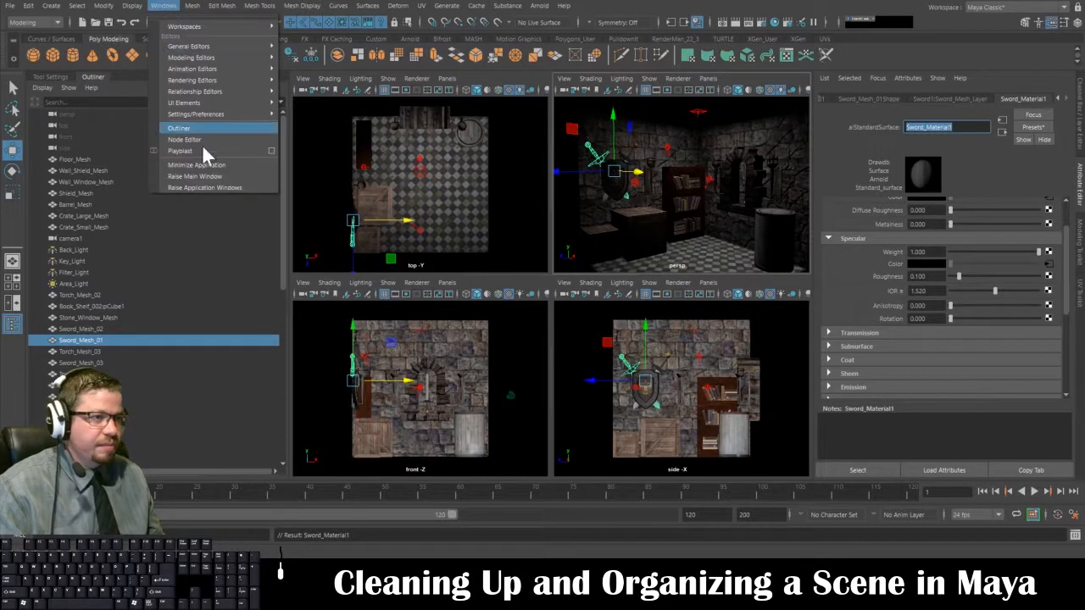
{"action": "mouse_move", "coordinate": [218, 112]}
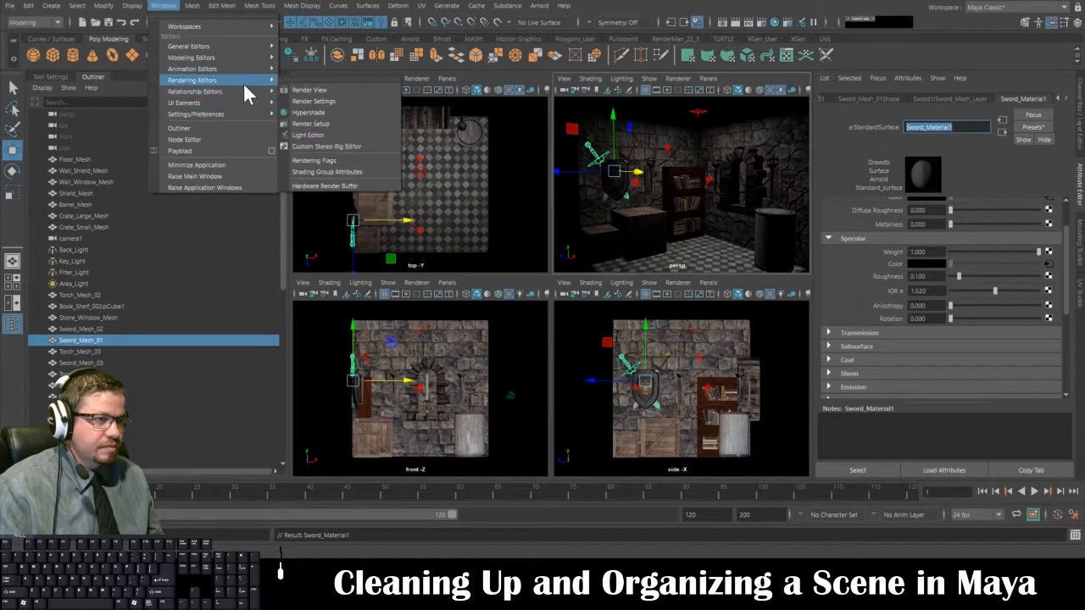
{"action": "mouse_move", "coordinate": [240, 69]}
{"action": "mouse_move", "coordinate": [239, 46]}
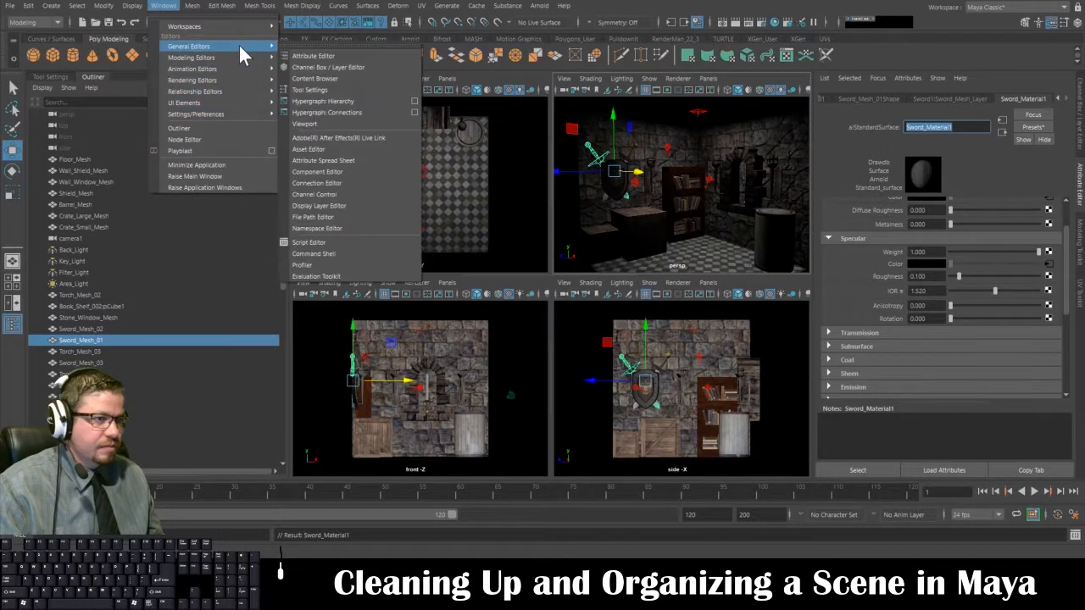
{"action": "left_click", "coordinate": [326, 113]}
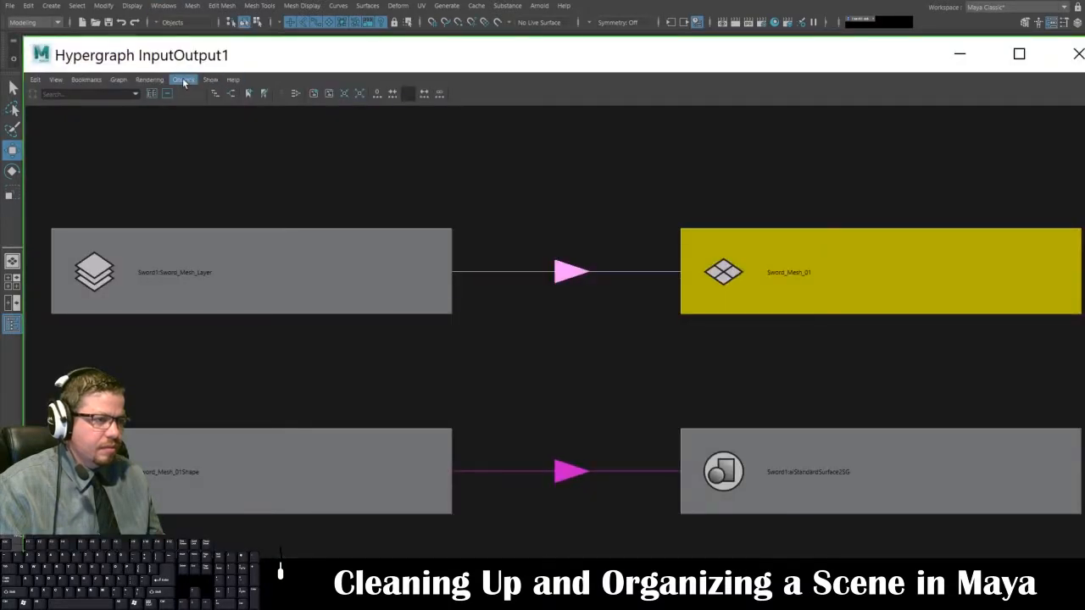
{"action": "left_click", "coordinate": [153, 80]}
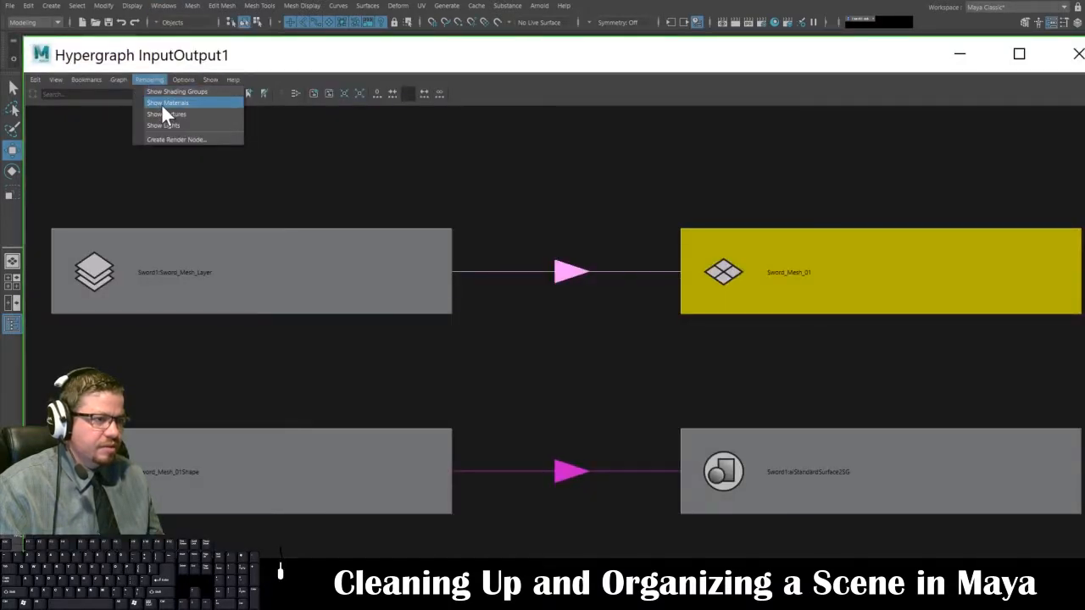
{"action": "left_click", "coordinate": [161, 103]}
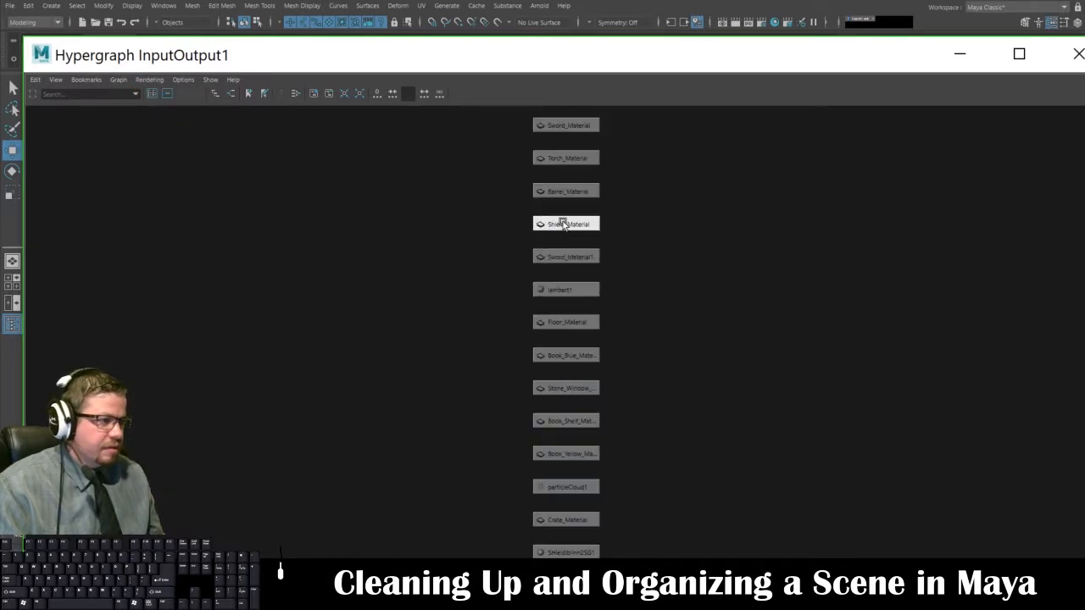
{"action": "left_click", "coordinate": [575, 126]}
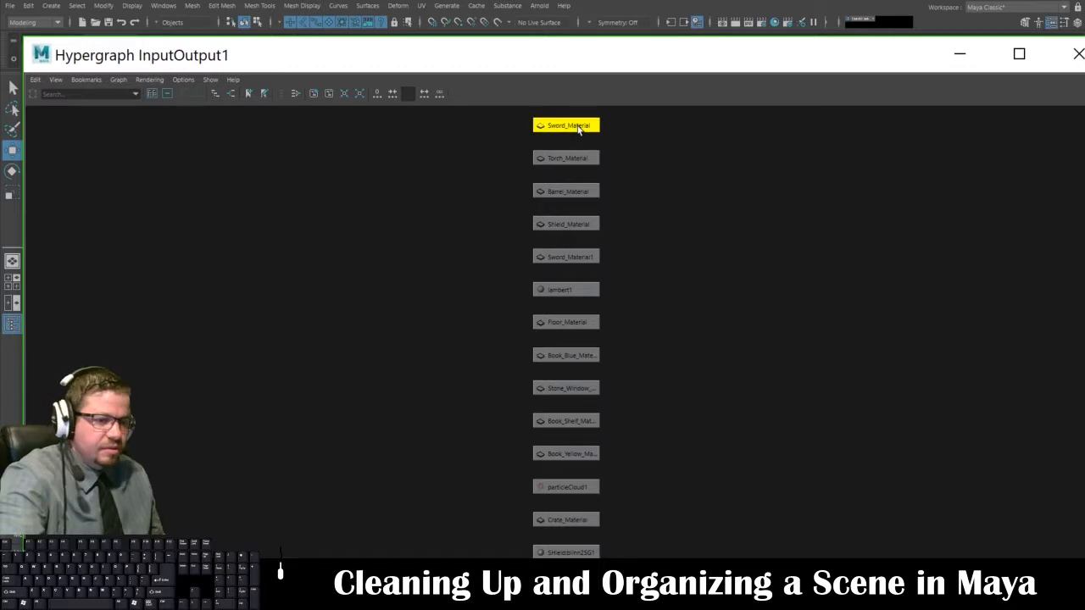
{"action": "key", "text": "Delete"}
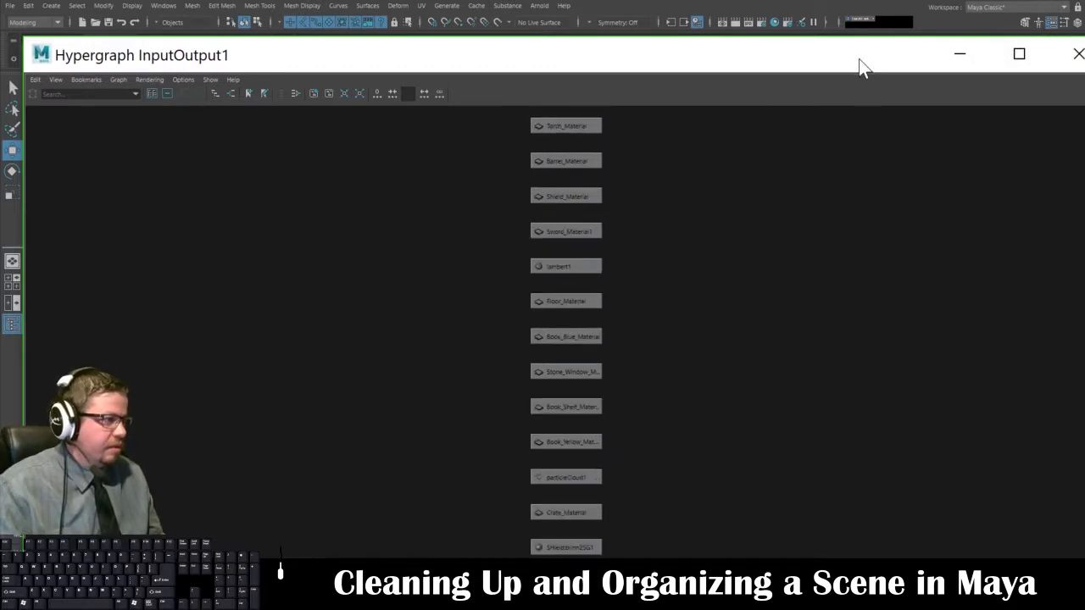
{"action": "left_click", "coordinate": [1070, 55]}
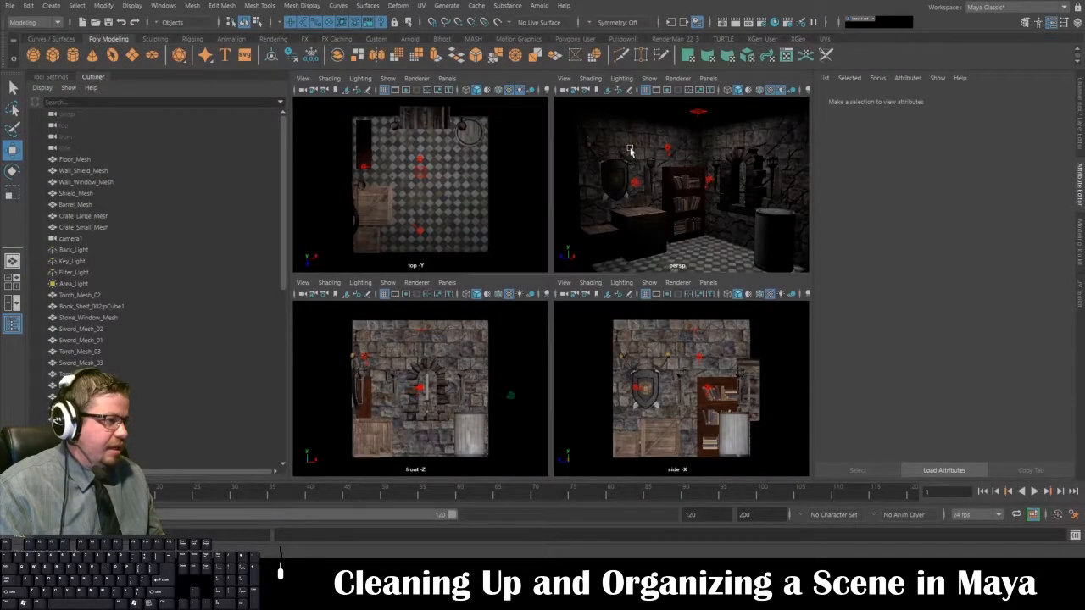
Step: Rename the material of Sword_Mesh_02, the other sword behind the wall shield, to Sword_Material
{"action": "left_click", "coordinate": [632, 151]}
{"action": "left_click", "coordinate": [966, 127]}
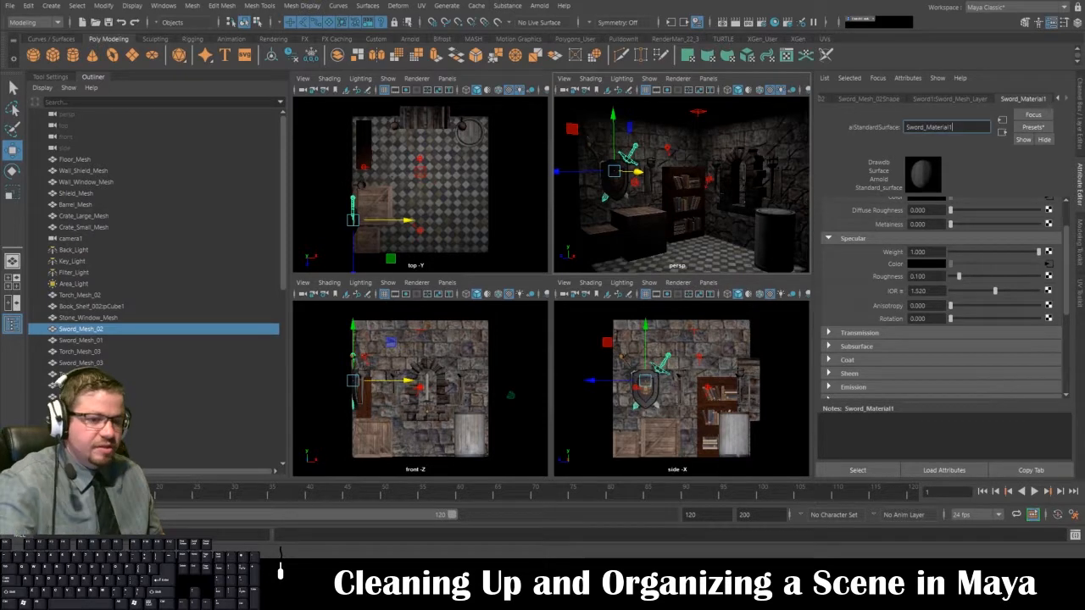
{"action": "key", "text": "Return"}
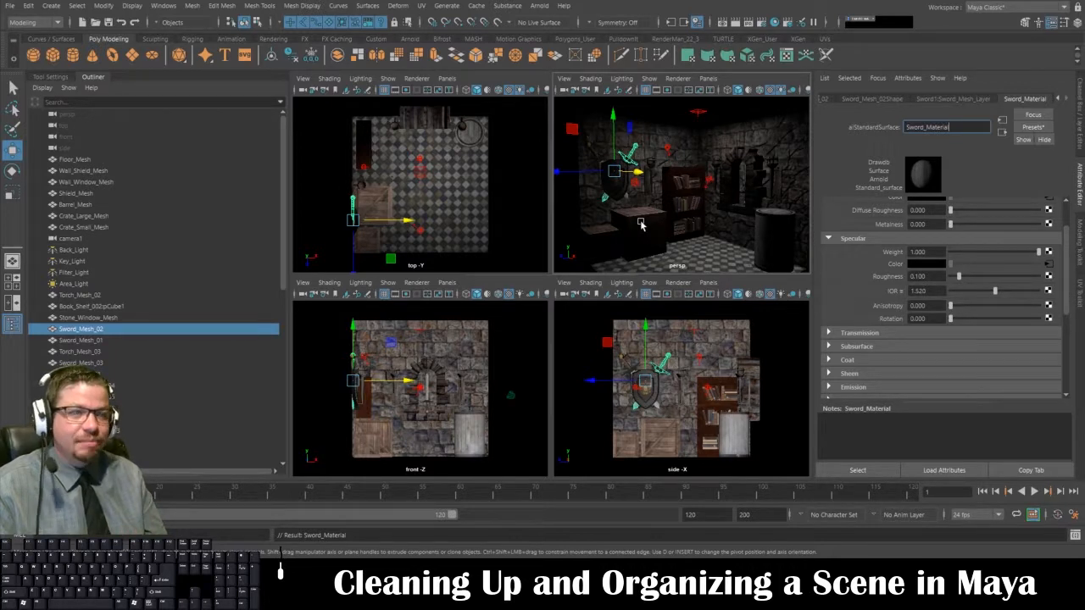
Step: Look through the available editor windows
{"action": "left_click", "coordinate": [177, 7]}
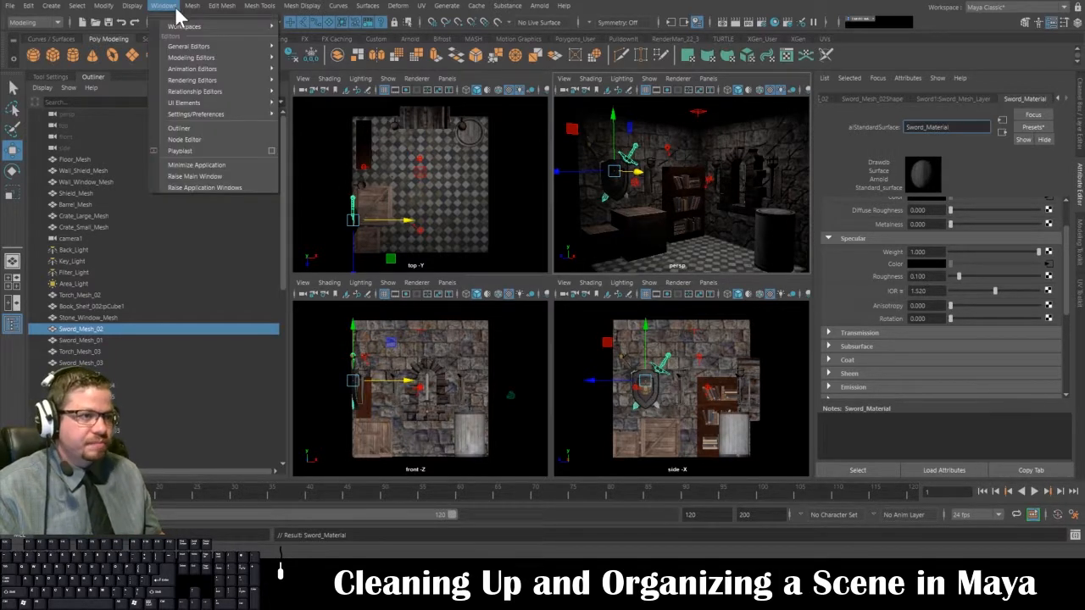
{"action": "mouse_move", "coordinate": [193, 71]}
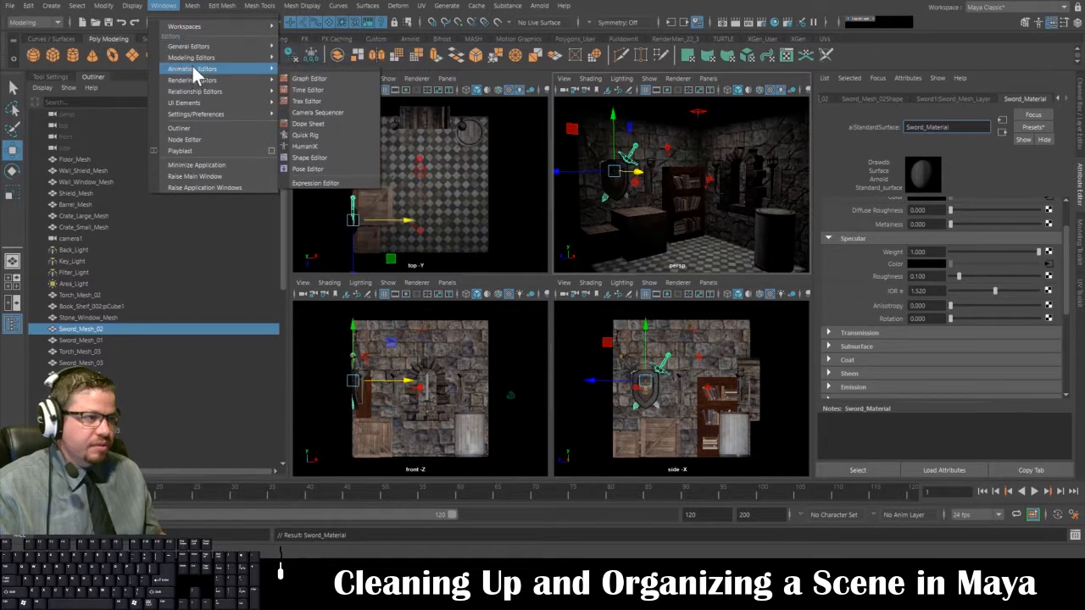
Step: Open the Hypergraph connections view and display all materials in the scene
{"action": "mouse_move", "coordinate": [205, 46]}
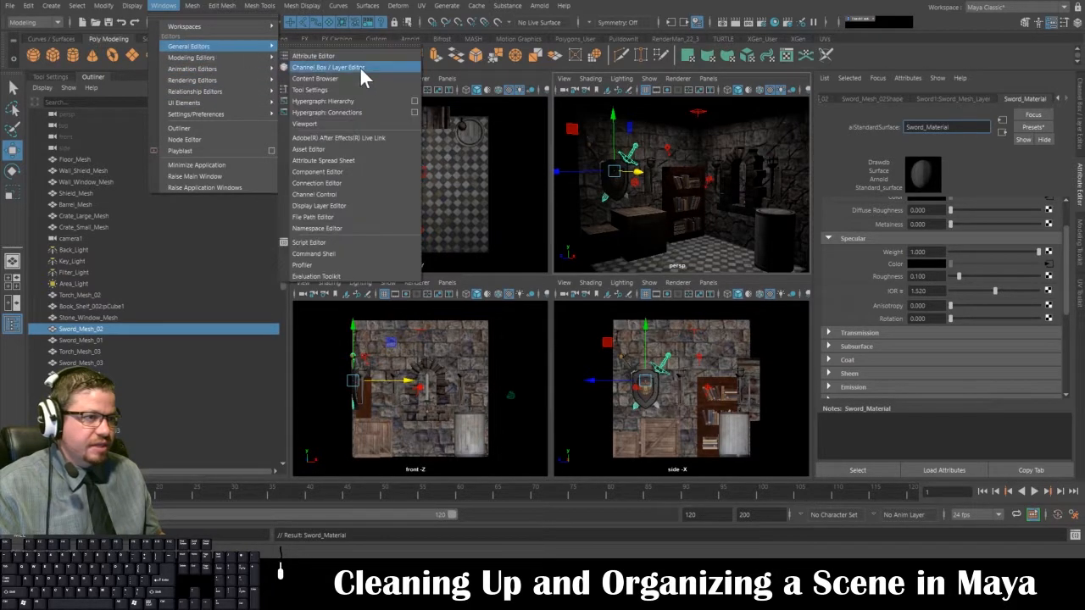
{"action": "left_click", "coordinate": [365, 111]}
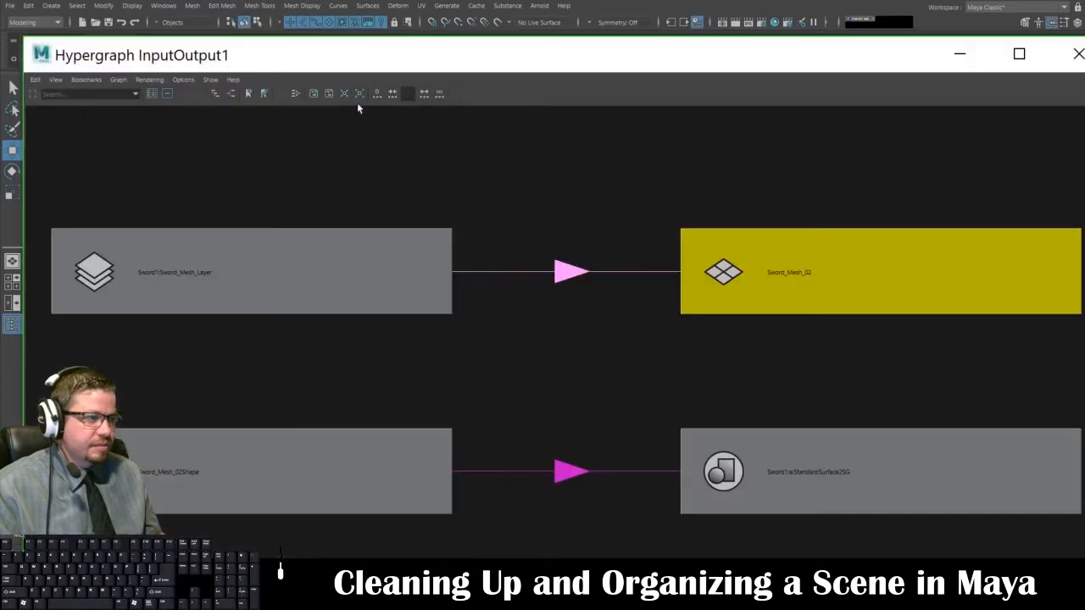
{"action": "left_click", "coordinate": [182, 80]}
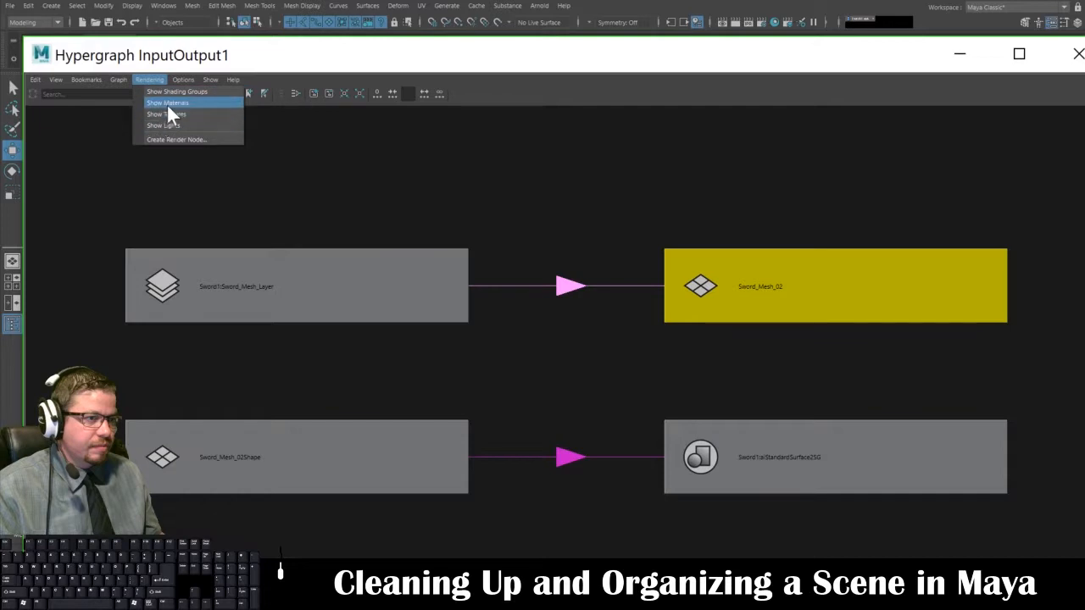
{"action": "left_click", "coordinate": [166, 103]}
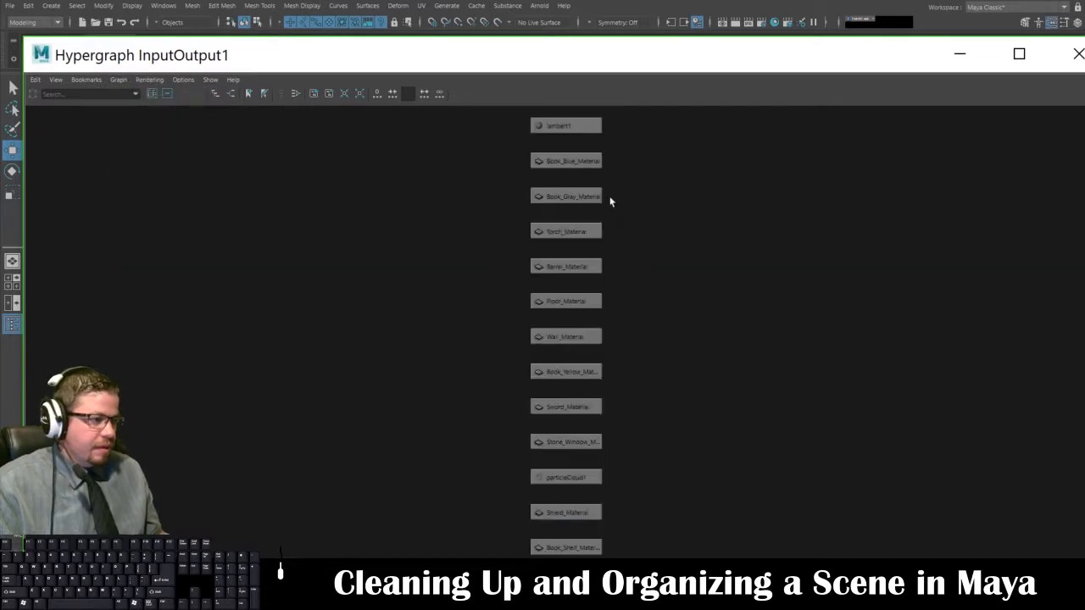
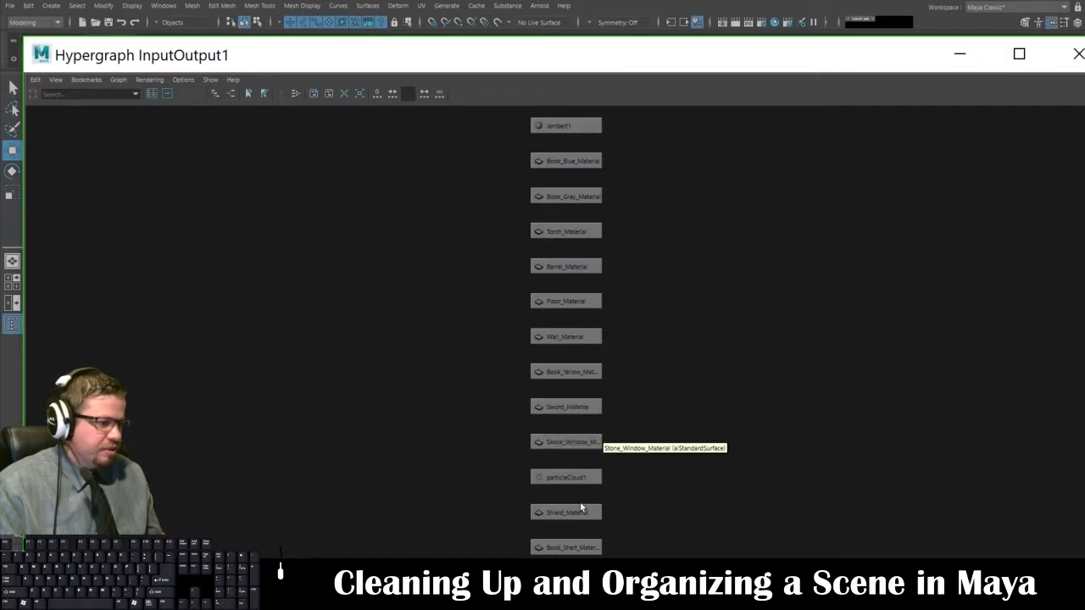
Step: Delete the leftover imported shield shader node below Crate_Material at the end of the material list
{"action": "middle_click_drag", "start_coordinate": [637, 484], "coordinate": [618, 347], "text": "alt"}
{"action": "left_click", "coordinate": [536, 477]}
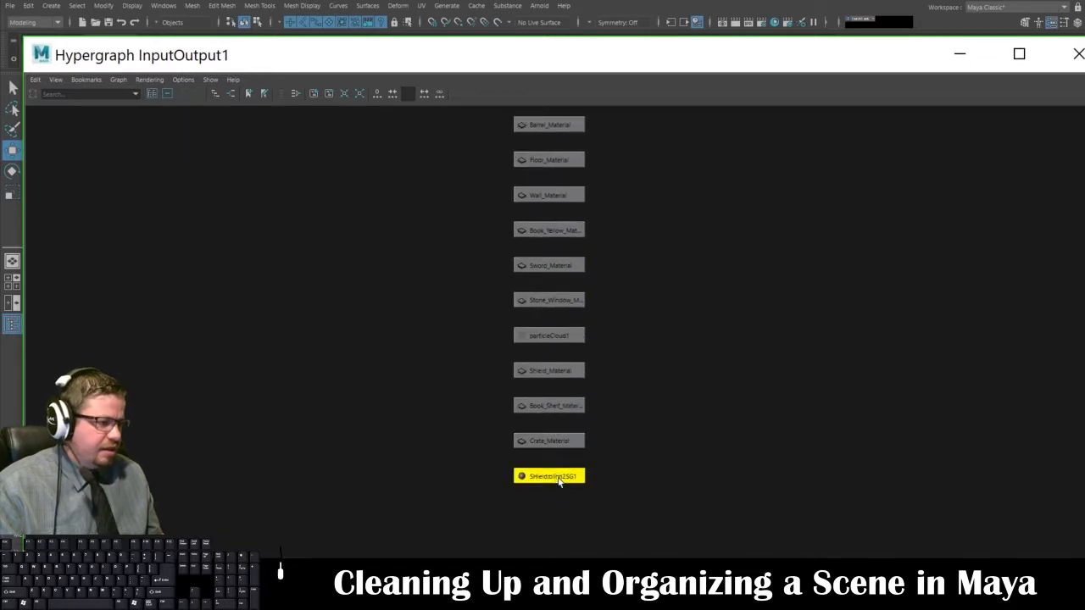
{"action": "key", "text": "Delete"}
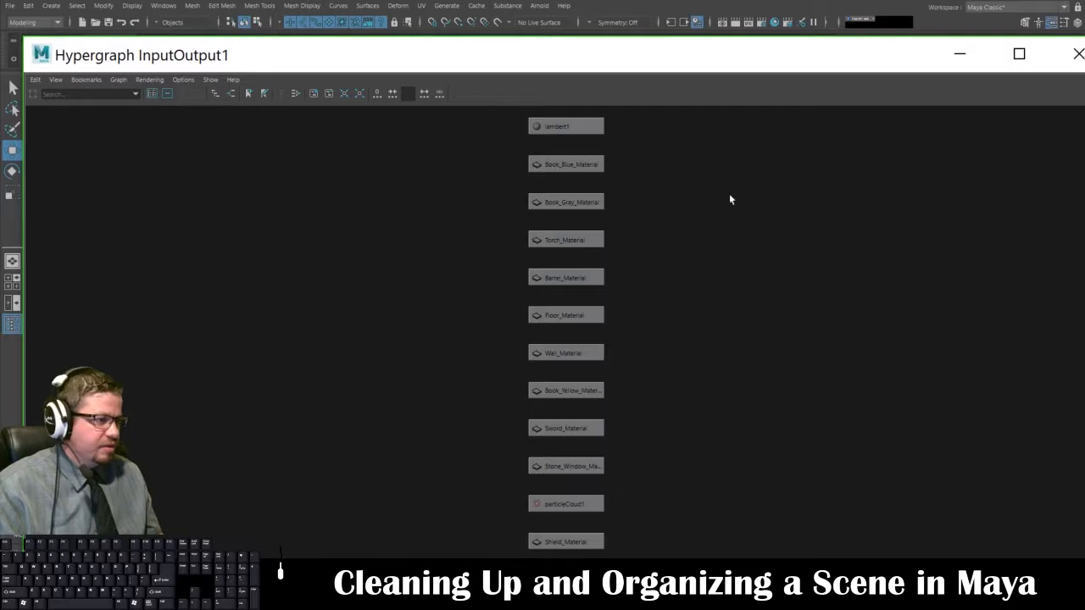
Step: Display all texture nodes of the scene in the Hypergraph and minimize its window
{"action": "left_click_drag", "start_coordinate": [654, 123], "coordinate": [490, 556]}
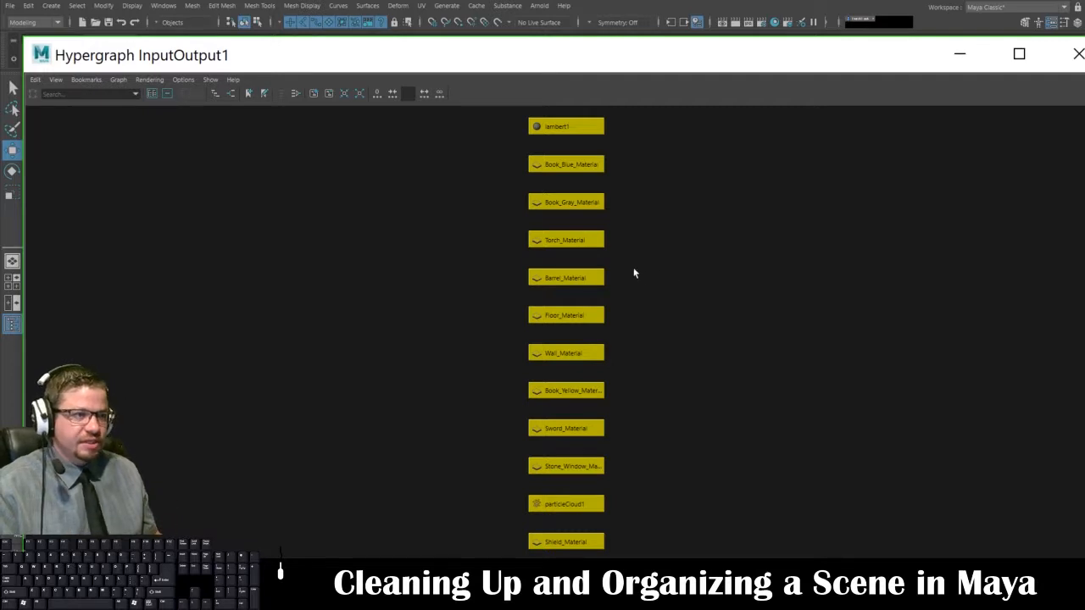
{"action": "left_click", "coordinate": [471, 190]}
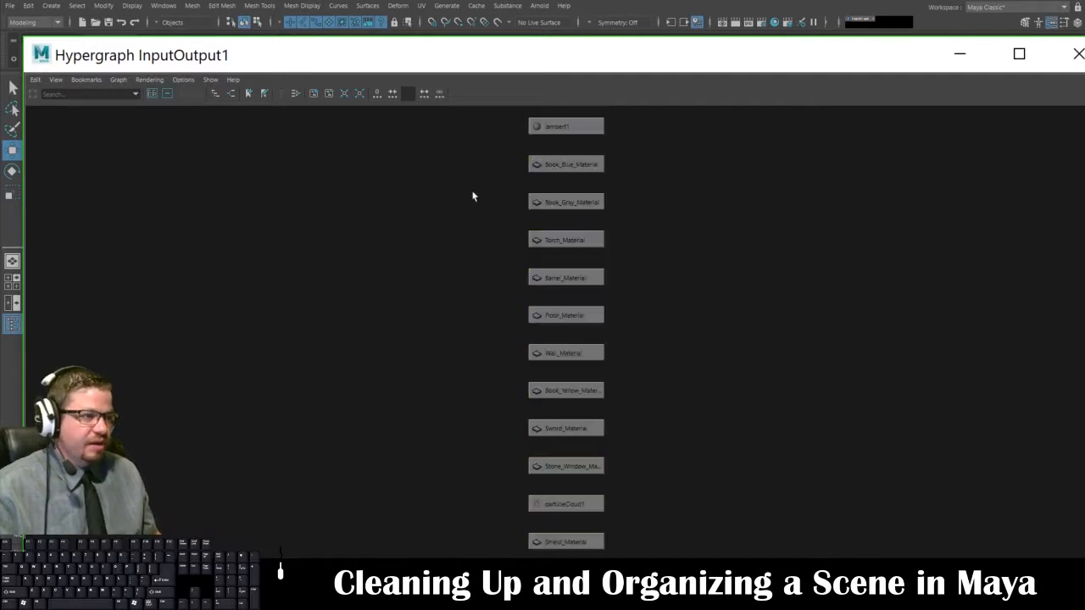
{"action": "left_click", "coordinate": [153, 79]}
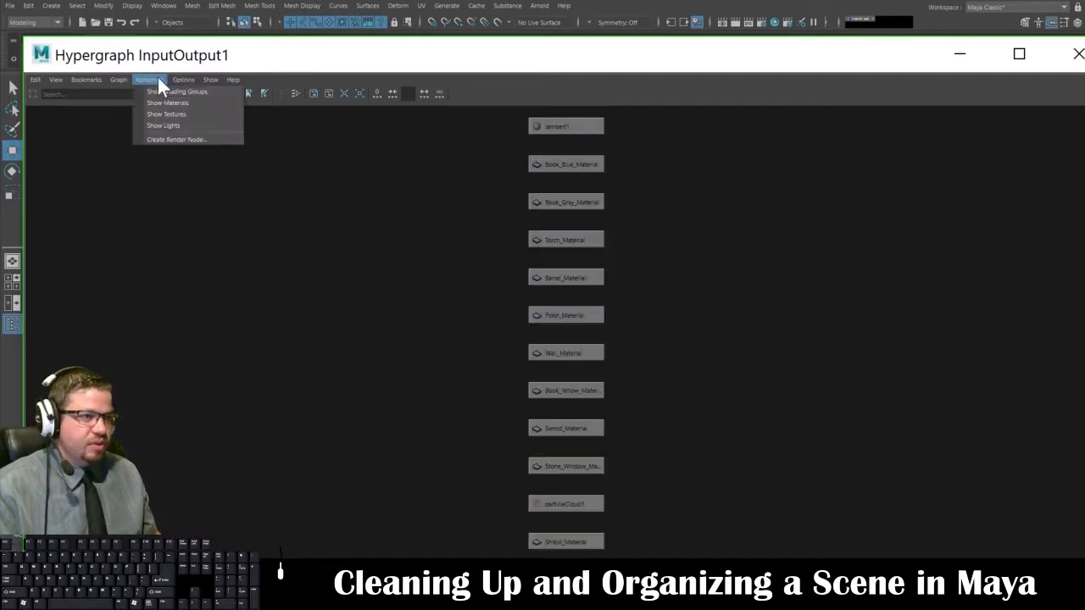
{"action": "left_click", "coordinate": [166, 119]}
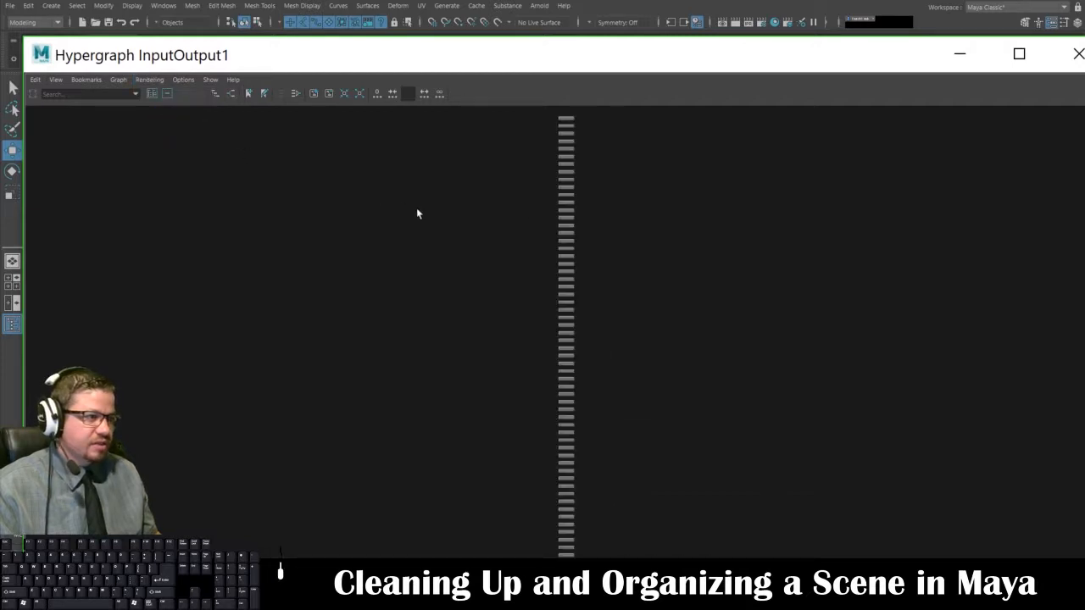
{"action": "right_click_drag", "start_coordinate": [494, 203], "coordinate": [724, 450], "text": "alt"}
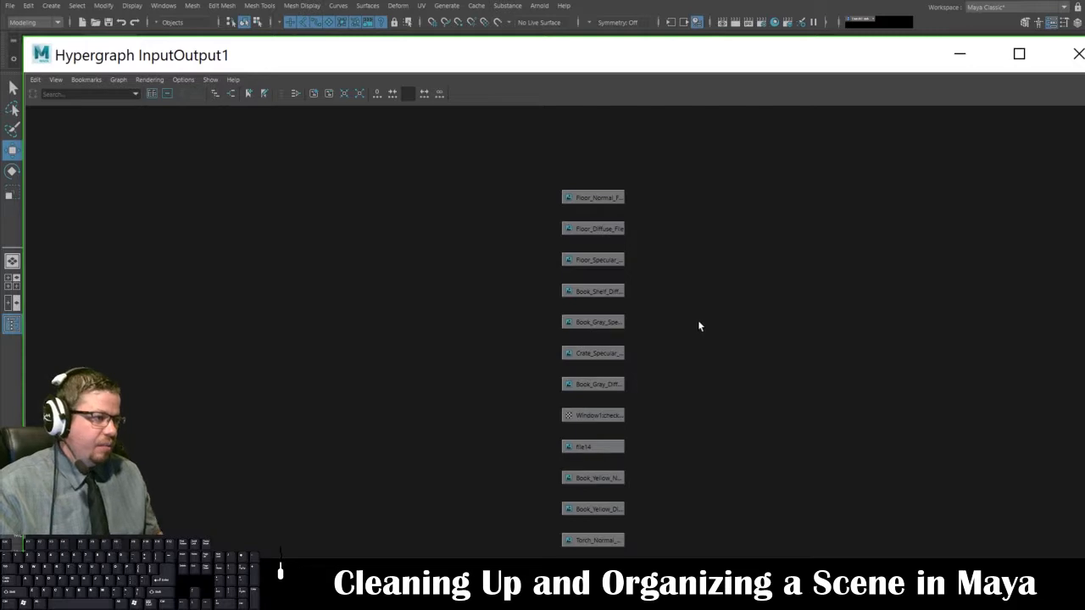
{"action": "left_click_drag", "start_coordinate": [823, 68], "coordinate": [549, 146]}
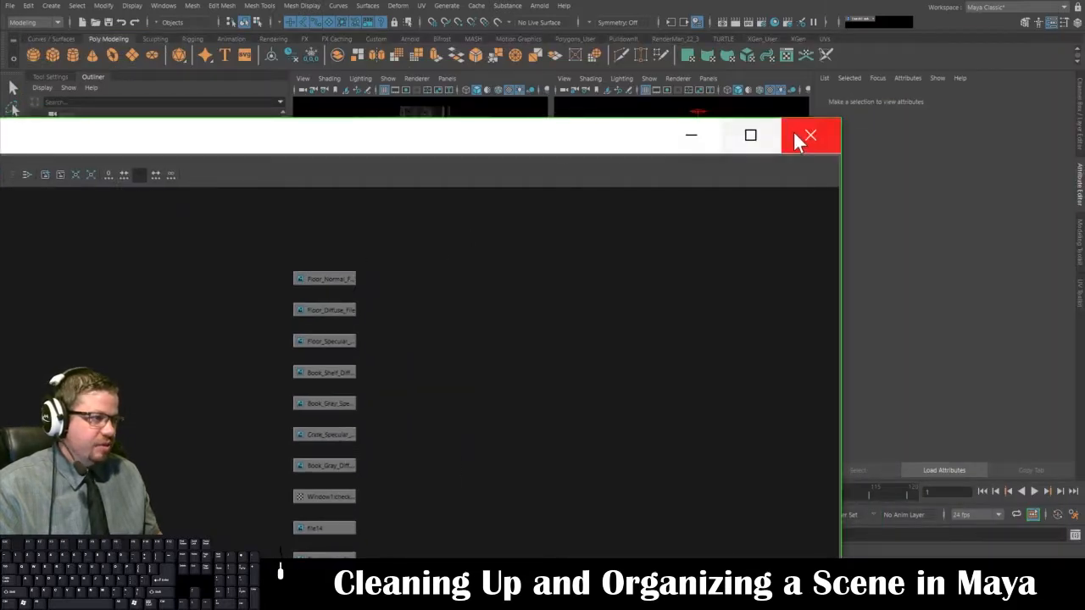
{"action": "left_click", "coordinate": [691, 136]}
Step: Rename the file node feeding the base color of the large crate's material to Crate_Diffuse_File
{"action": "left_click", "coordinate": [650, 225]}
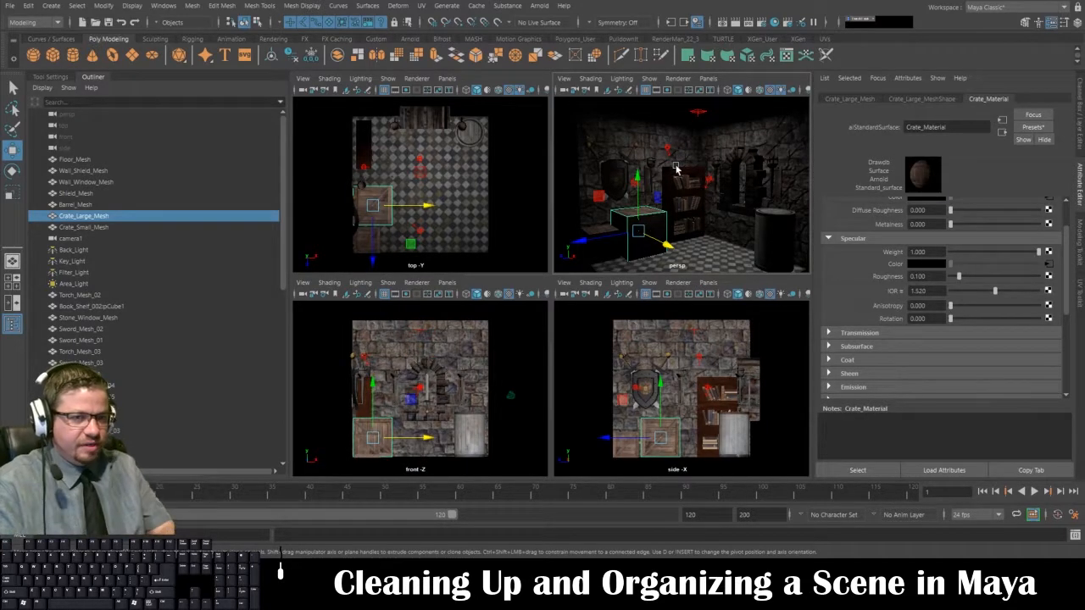
{"action": "scroll", "coordinate": [890, 303], "scroll_direction": "up", "scroll_amount": 3}
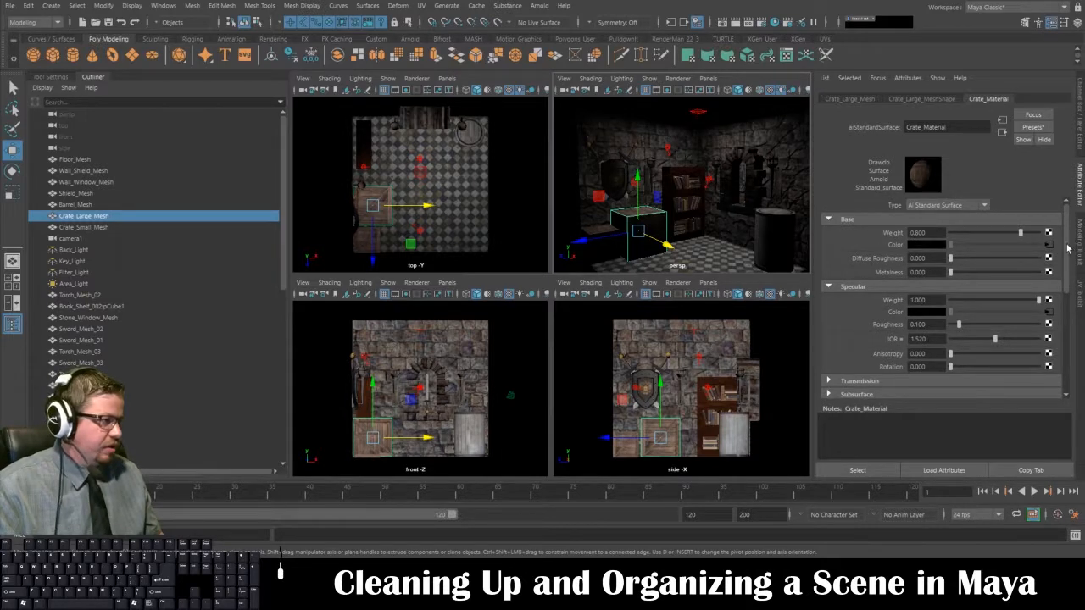
{"action": "left_click", "coordinate": [1053, 245]}
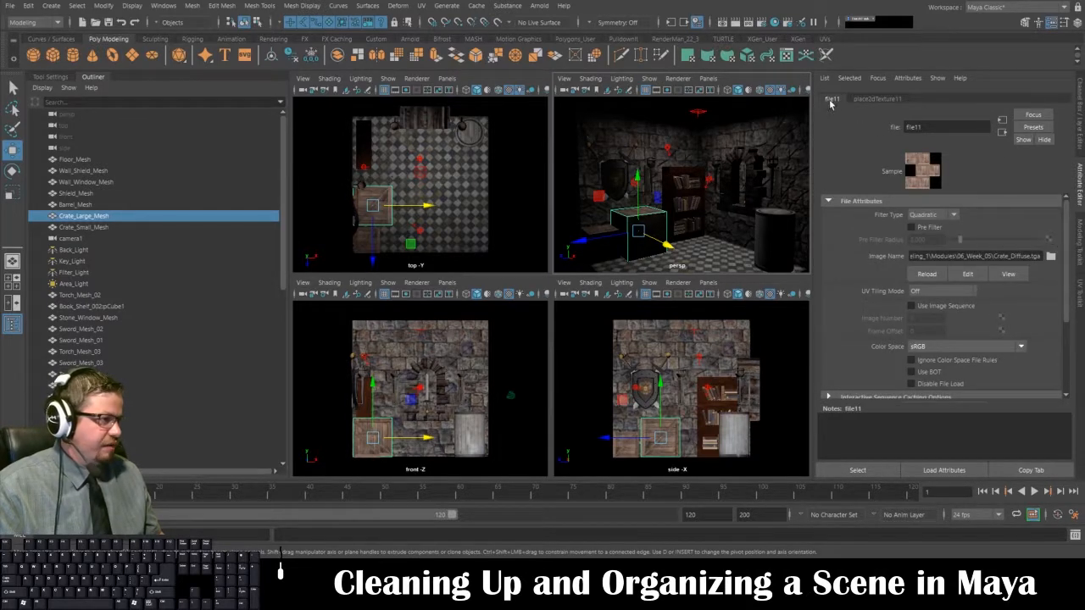
{"action": "double_click", "coordinate": [947, 127]}
{"action": "type", "text": "c"}
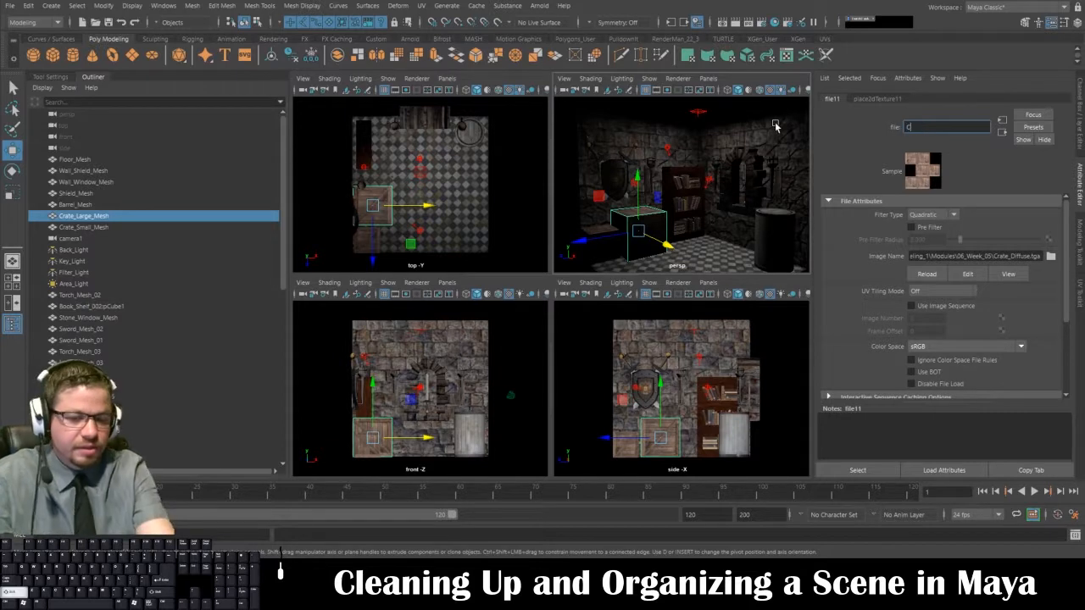
{"action": "type", "text": "rate_Diffuse"}
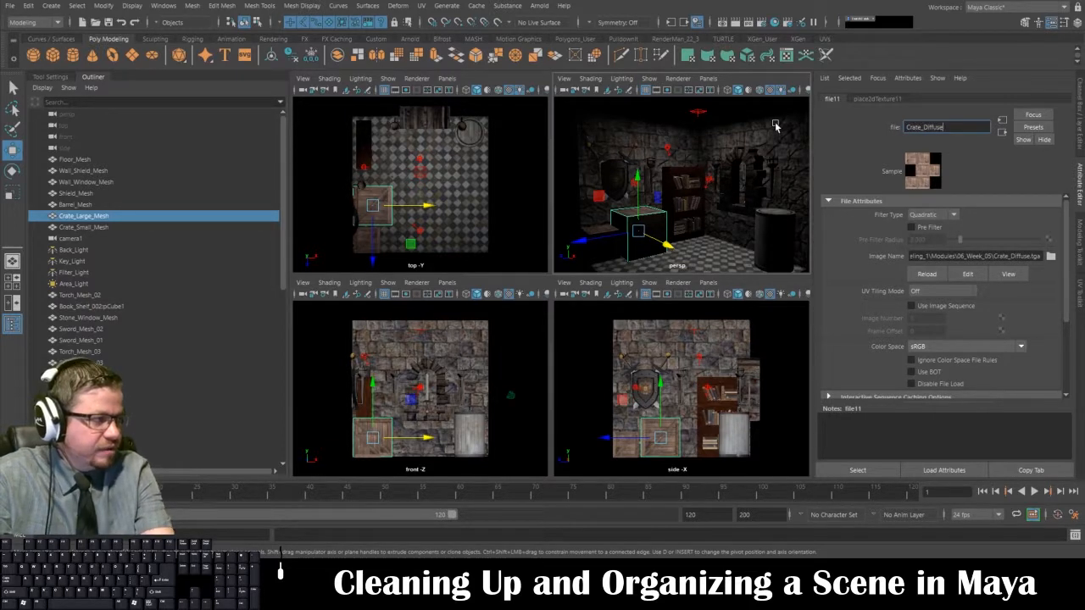
{"action": "key", "text": "Return"}
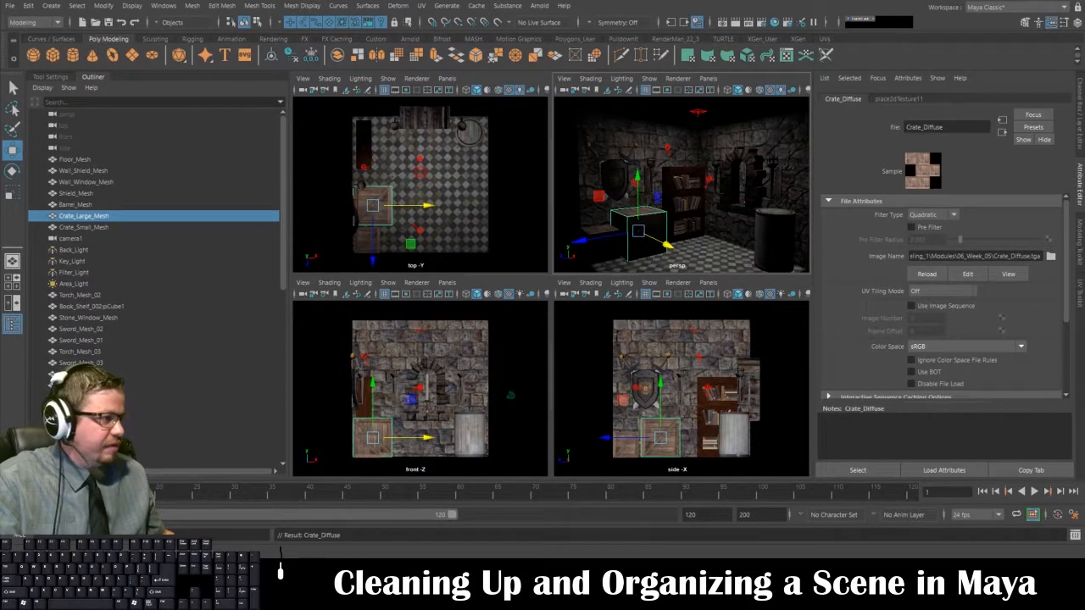
{"action": "left_click", "coordinate": [967, 126]}
{"action": "type", "text": "_File"}
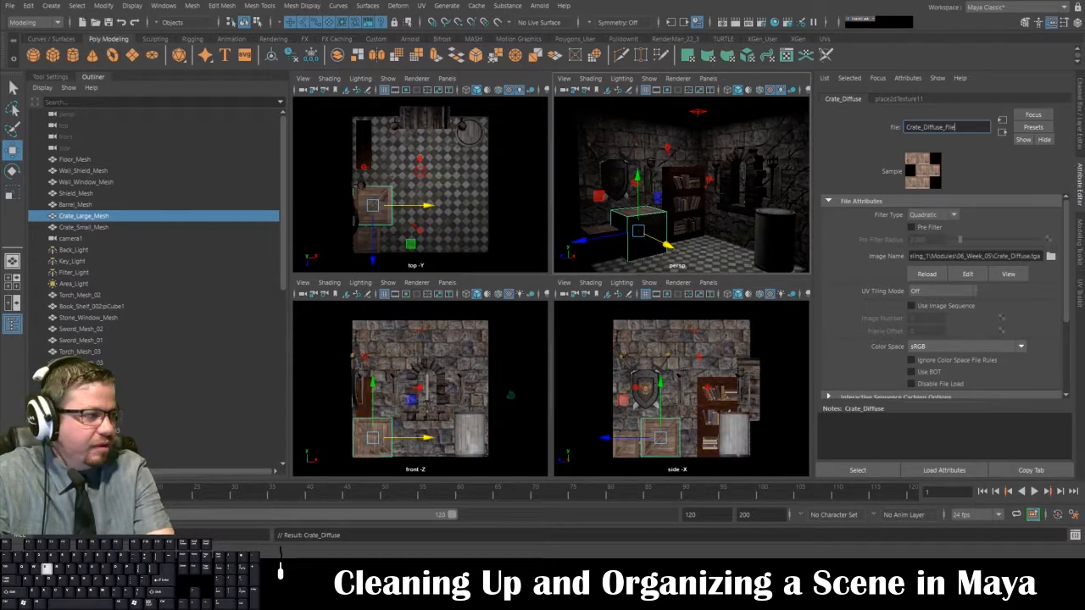
{"action": "key", "text": "Return"}
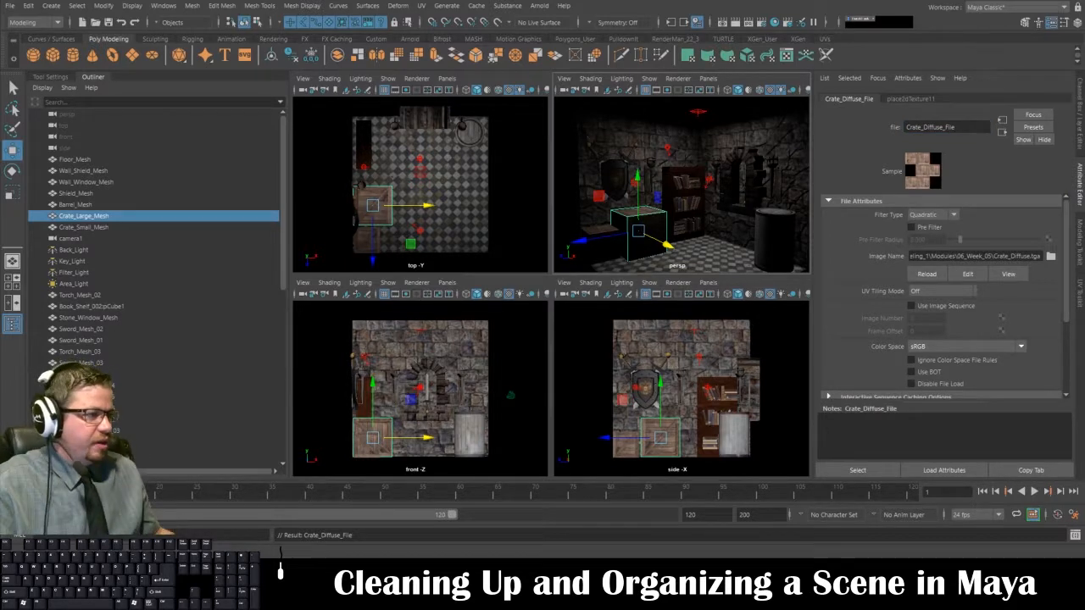
Step: Check the names of the file nodes connected to the crate material's specular color and bump mapping
{"action": "left_click", "coordinate": [367, 240]}
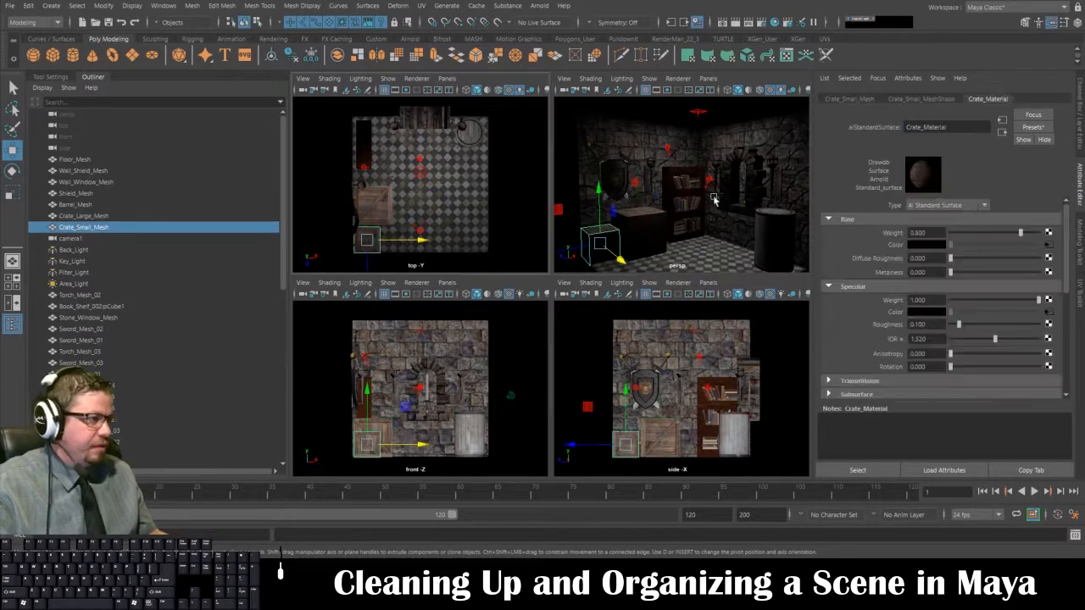
{"action": "left_click", "coordinate": [373, 212]}
{"action": "left_click", "coordinate": [1048, 313]}
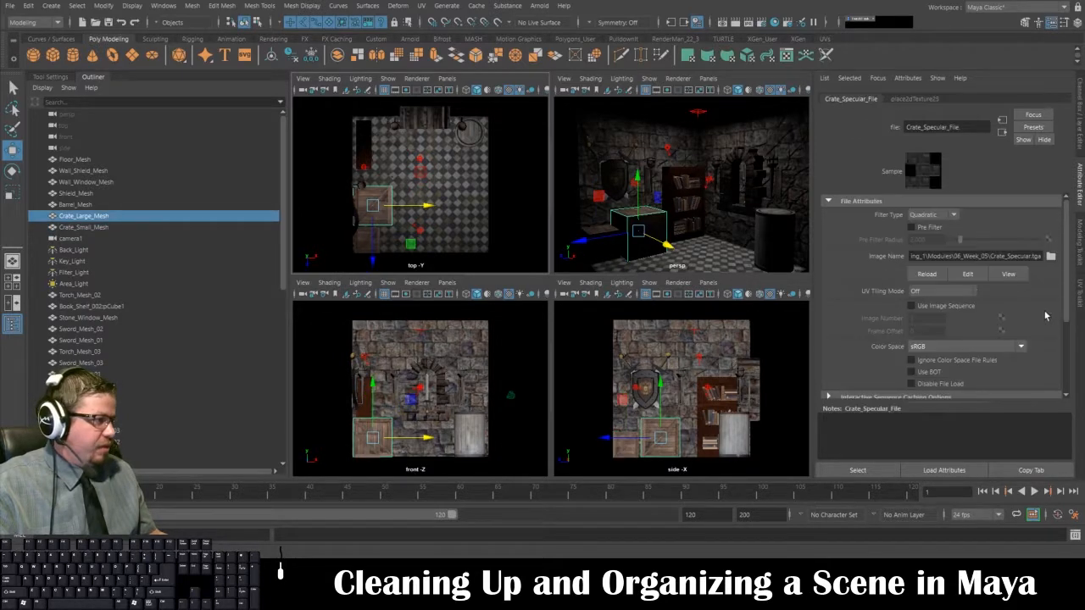
{"action": "left_click", "coordinate": [385, 219]}
{"action": "scroll", "coordinate": [1030, 337], "scroll_direction": "down", "scroll_amount": 4}
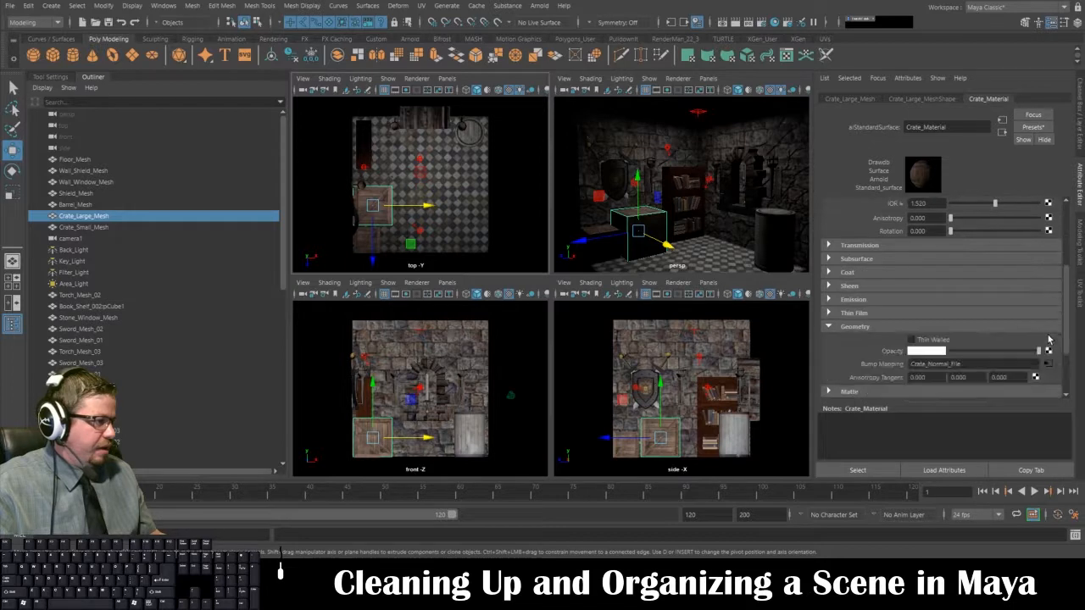
{"action": "left_click", "coordinate": [1048, 364]}
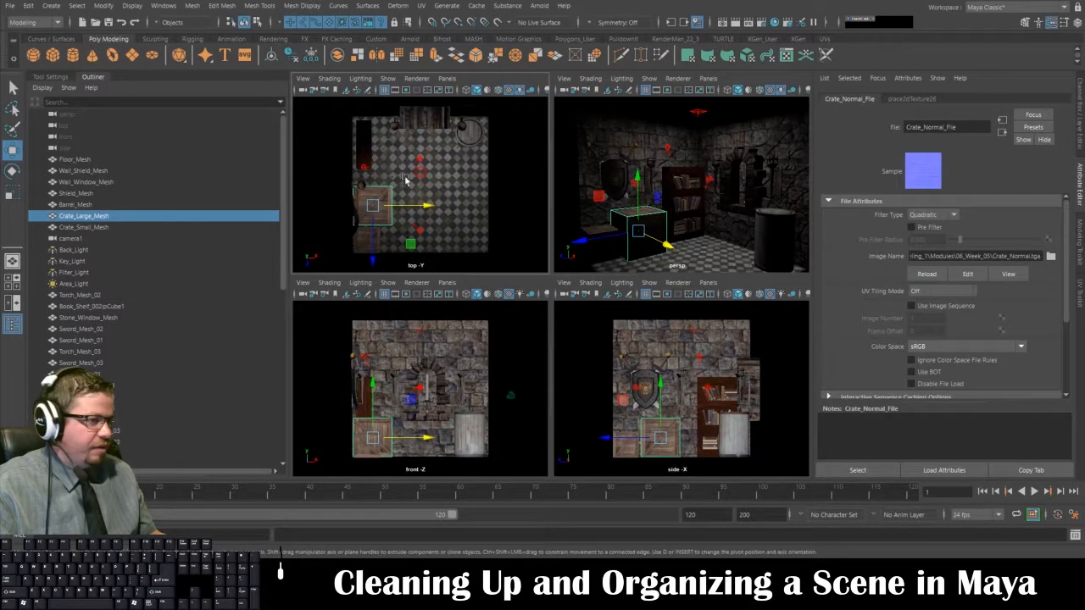
Step: Check the names of the file nodes connected to the base color of the bookshelf and shield materials
{"action": "left_click", "coordinate": [678, 183]}
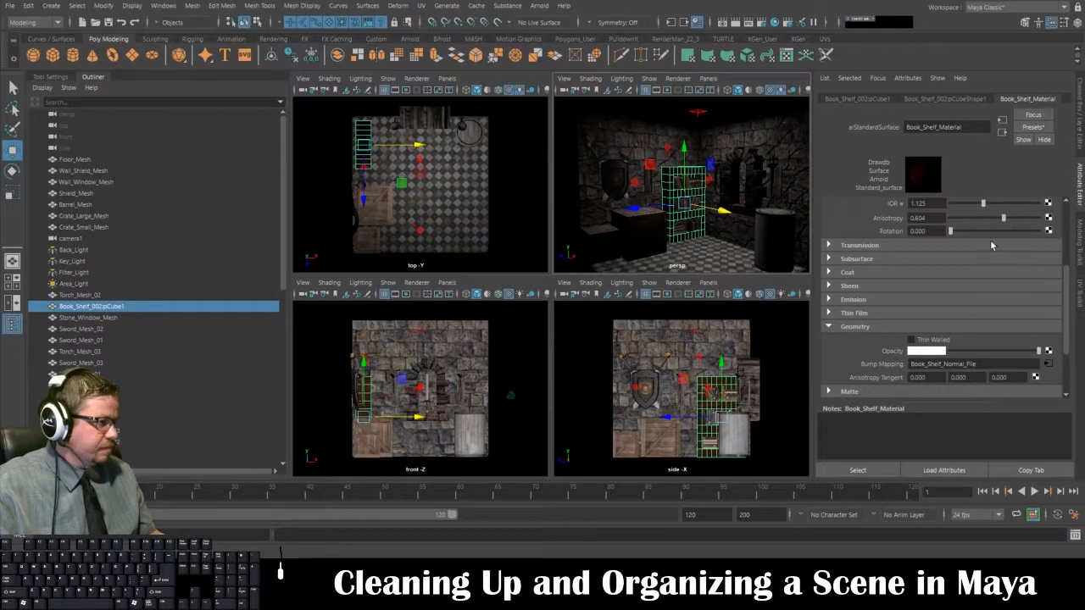
{"action": "scroll", "coordinate": [992, 245], "scroll_direction": "up", "scroll_amount": 3}
{"action": "left_click", "coordinate": [1050, 251]}
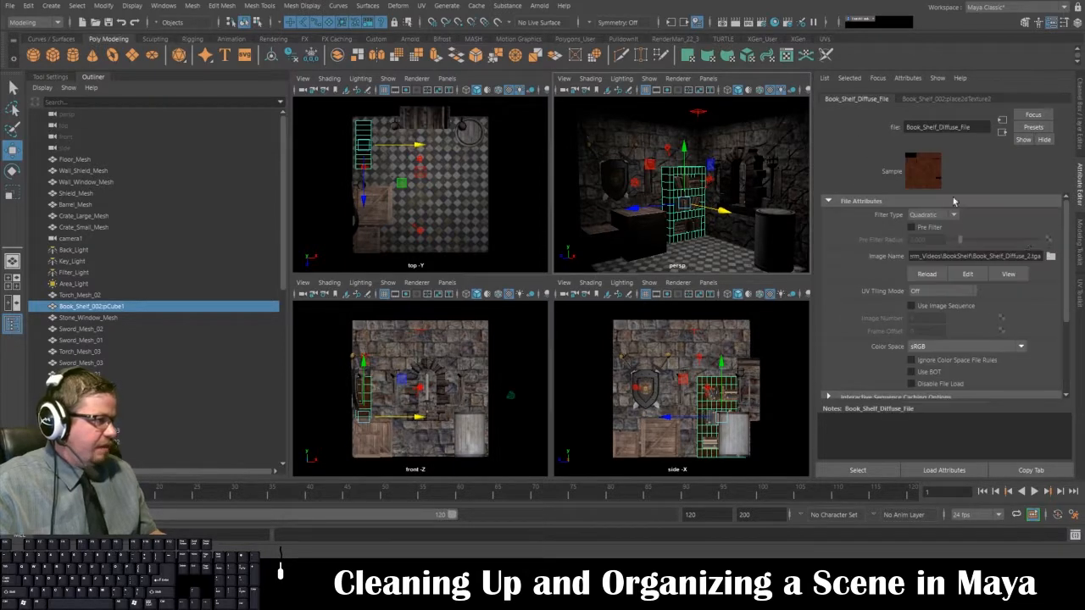
{"action": "left_click", "coordinate": [633, 229]}
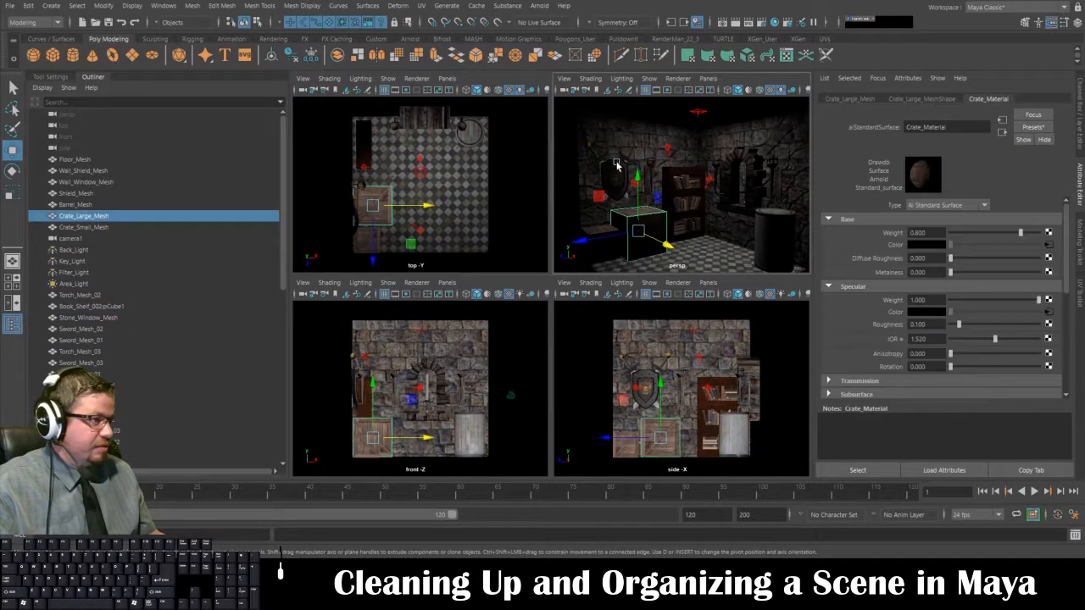
{"action": "left_click", "coordinate": [614, 175]}
{"action": "left_click", "coordinate": [1049, 246]}
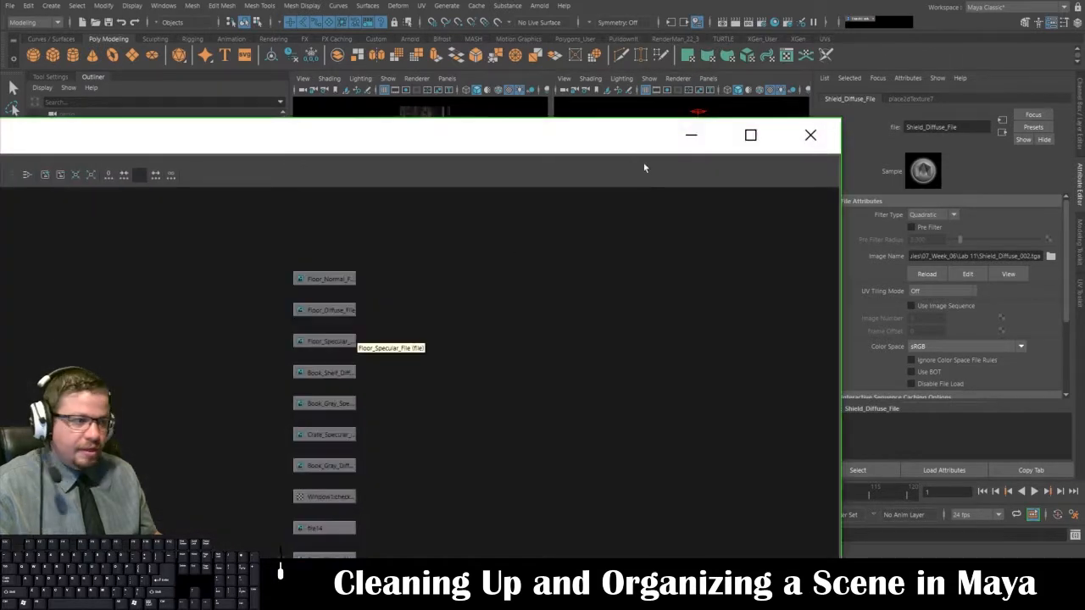
Step: Check the names and image files of the floor, bookshelf, gray book and crate file nodes in the Hypergraph
{"action": "left_click", "coordinate": [323, 281]}
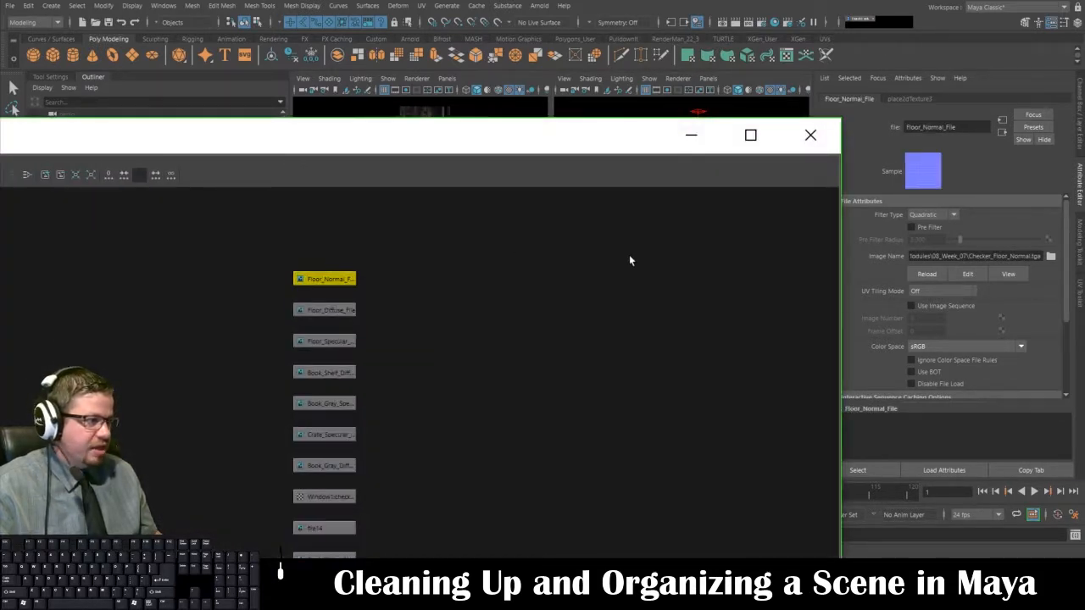
{"action": "left_click", "coordinate": [328, 313]}
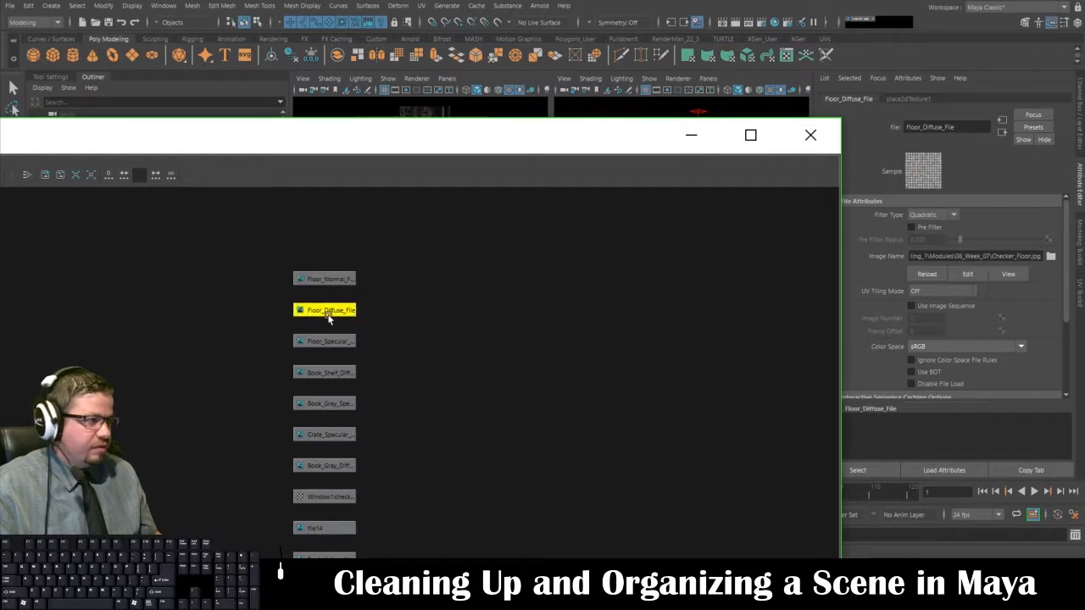
{"action": "left_click", "coordinate": [323, 340]}
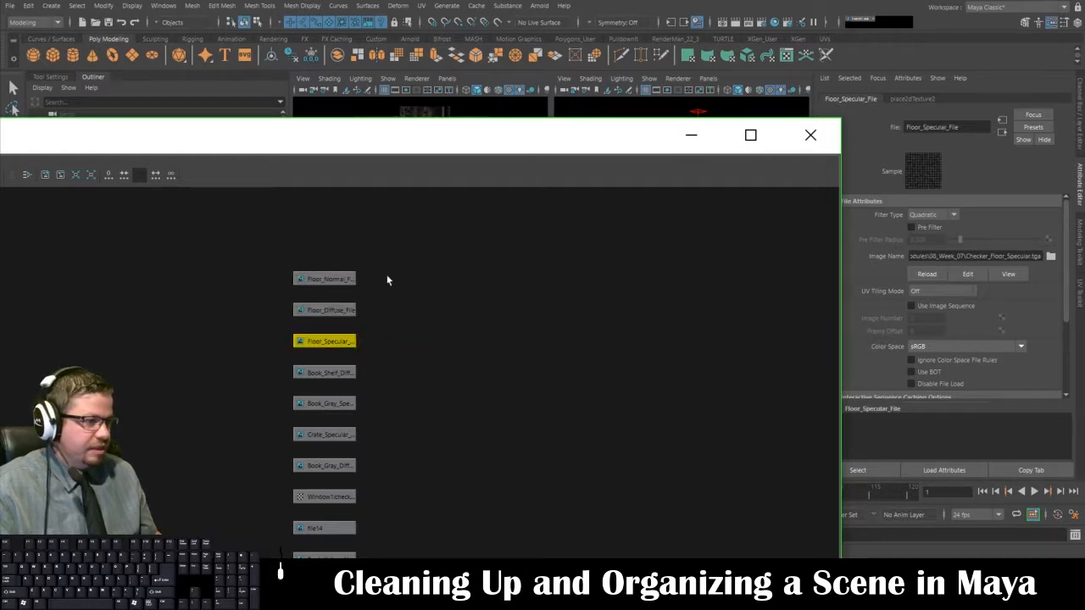
{"action": "left_click_drag", "start_coordinate": [388, 272], "coordinate": [272, 336]}
{"action": "left_click", "coordinate": [339, 379]}
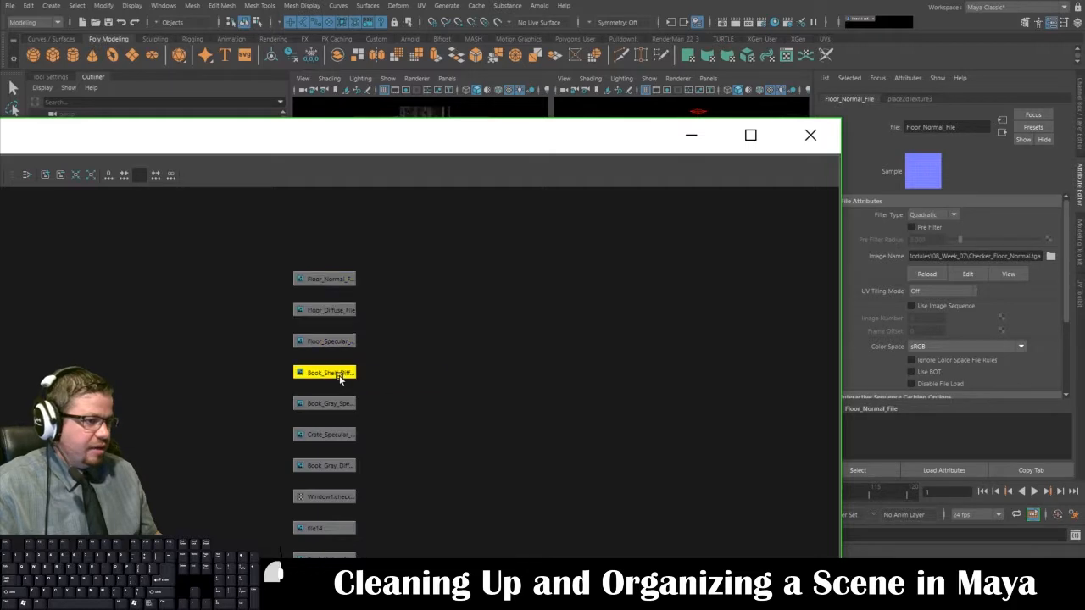
{"action": "left_click", "coordinate": [333, 411]}
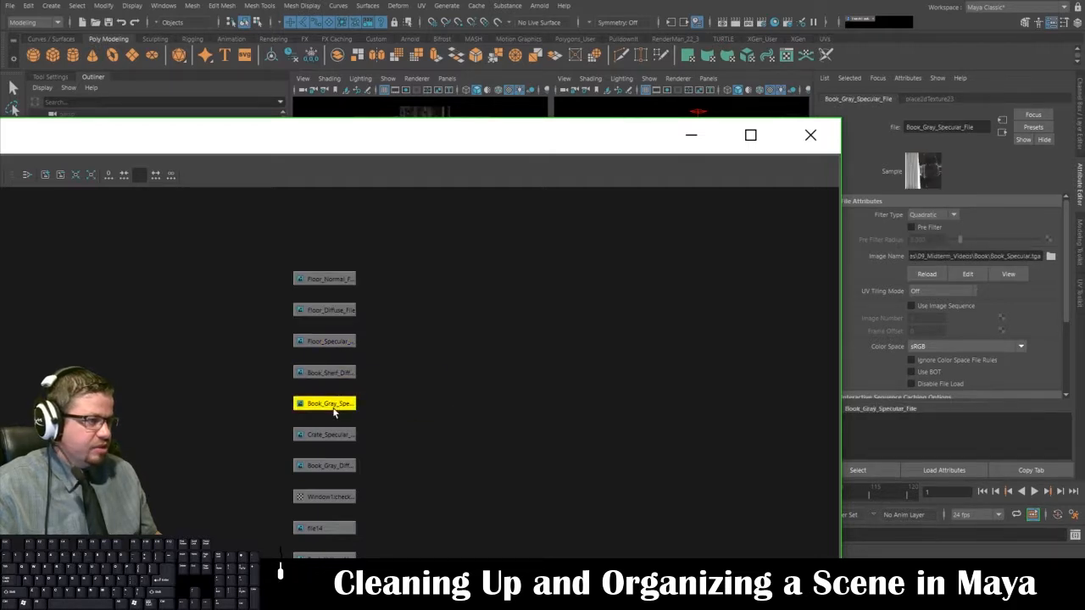
{"action": "middle_click_drag", "start_coordinate": [436, 379], "coordinate": [477, 262]}
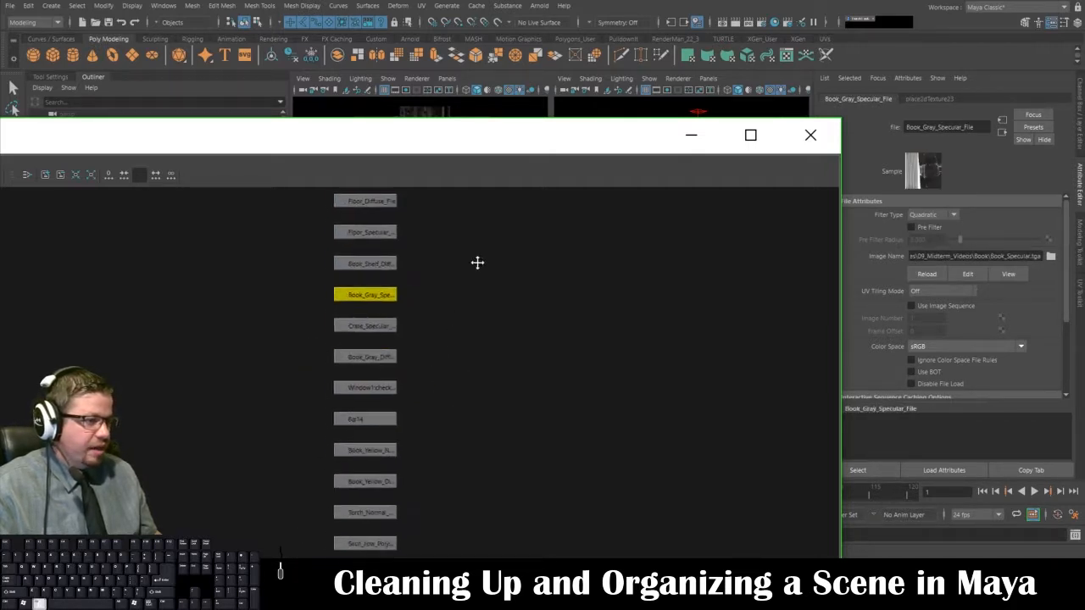
{"action": "left_click", "coordinate": [366, 329]}
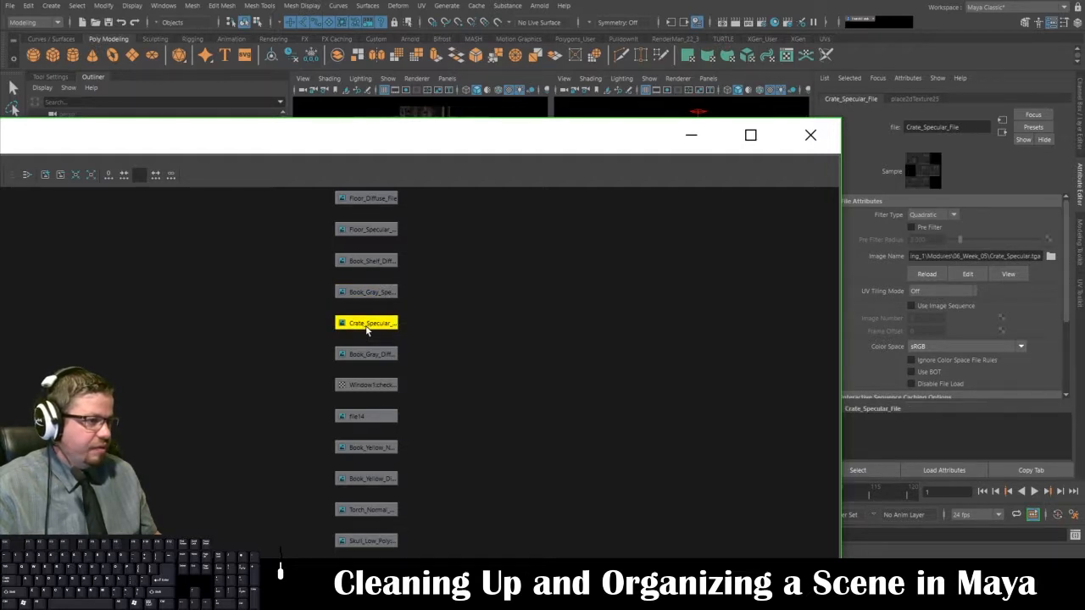
{"action": "left_click", "coordinate": [372, 357]}
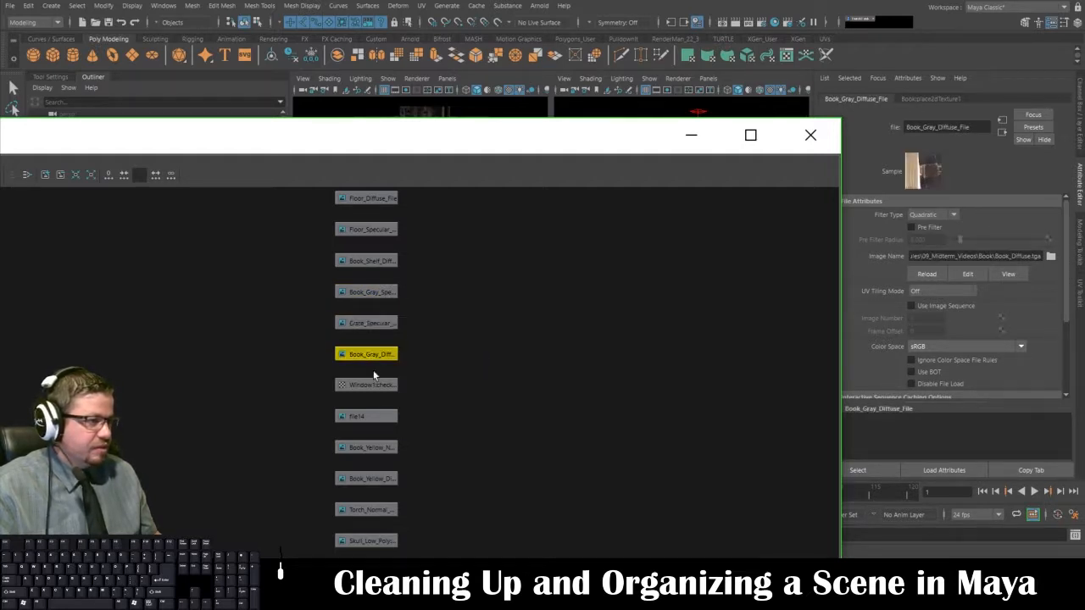
Step: Delete the Window1:checker1 texture node and maximize the Hypergraph window
{"action": "left_click", "coordinate": [374, 385]}
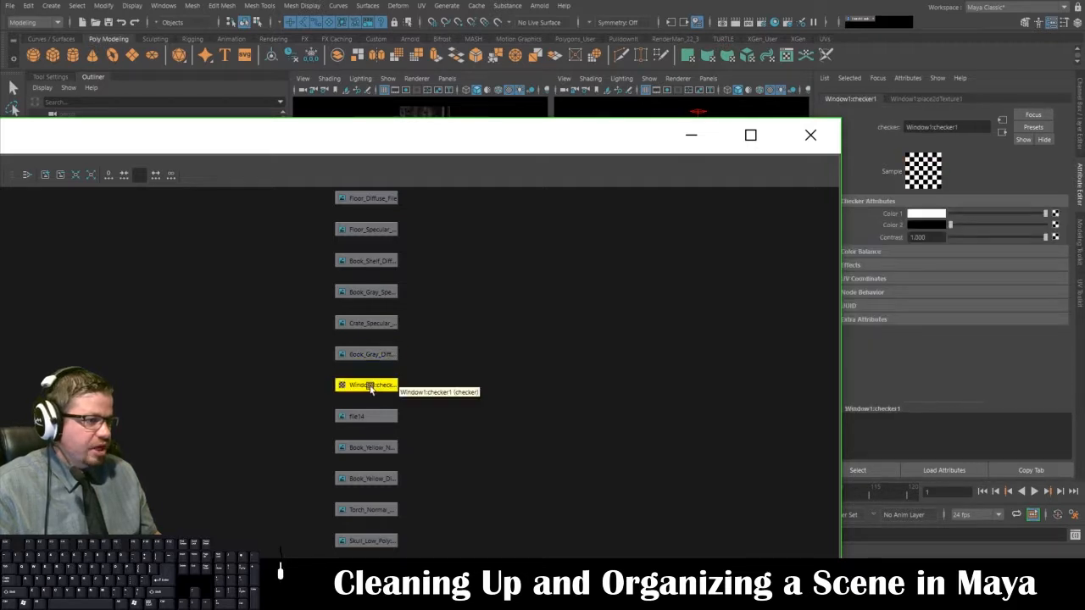
{"action": "key", "text": "Delete"}
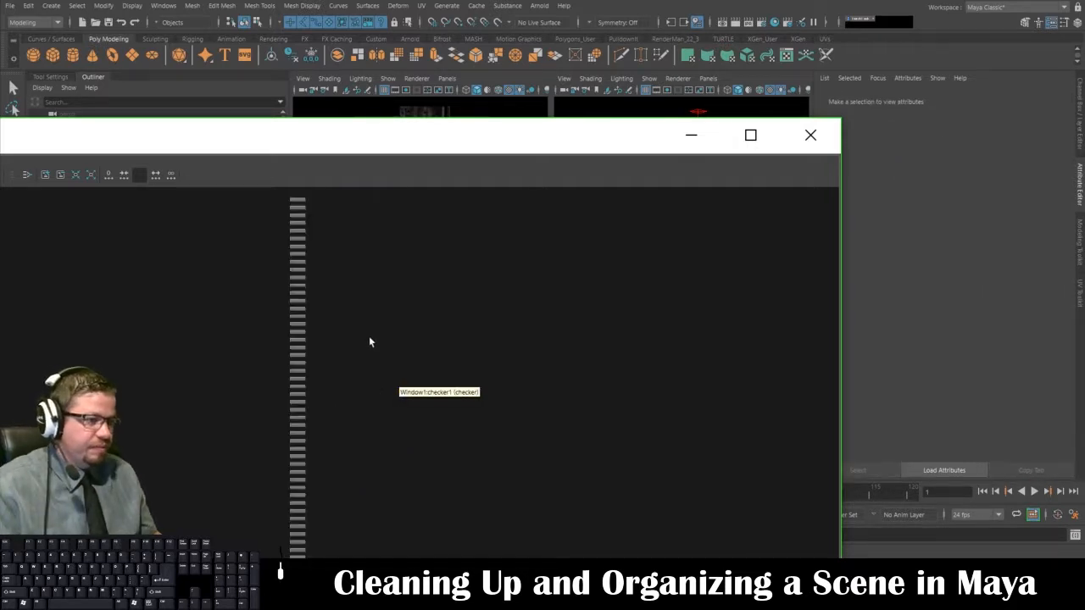
{"action": "middle_click_drag", "start_coordinate": [373, 334], "coordinate": [589, 453], "text": "alt"}
{"action": "middle_click_drag", "start_coordinate": [404, 286], "coordinate": [526, 453], "text": "alt"}
{"action": "scroll", "coordinate": [526, 452], "scroll_direction": "up", "scroll_amount": 3}
{"action": "left_click", "coordinate": [736, 140]}
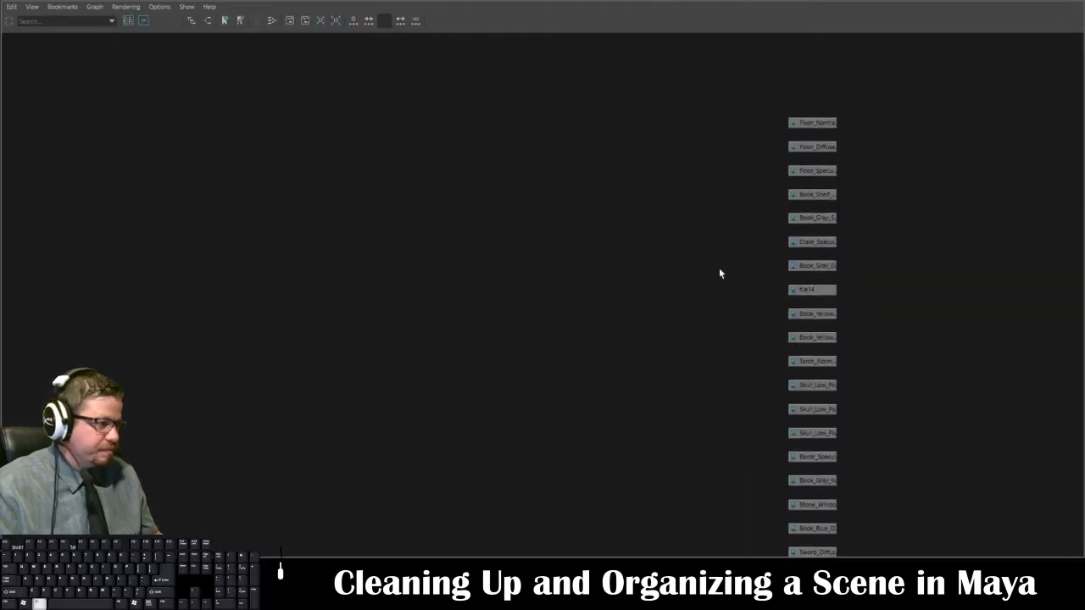
Step: Delete the three consecutive Skull_Low_Poly file nodes between the torch normal and barrel specular nodes
{"action": "middle_click_drag", "start_coordinate": [719, 274], "coordinate": [582, 231], "text": "alt"}
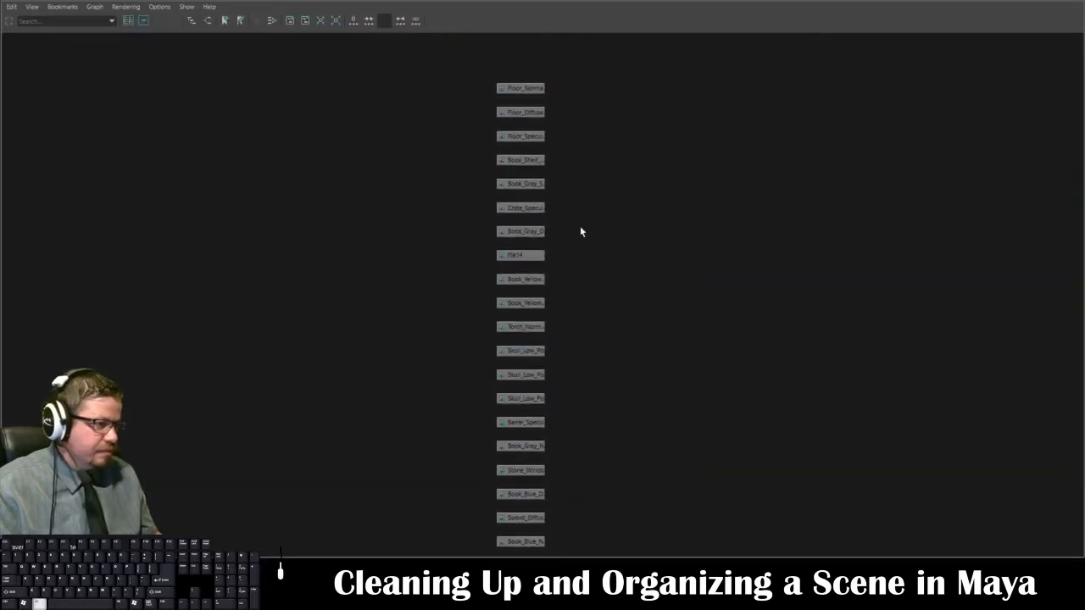
{"action": "left_click", "coordinate": [519, 350]}
{"action": "left_click", "coordinate": [519, 375], "text": "shift"}
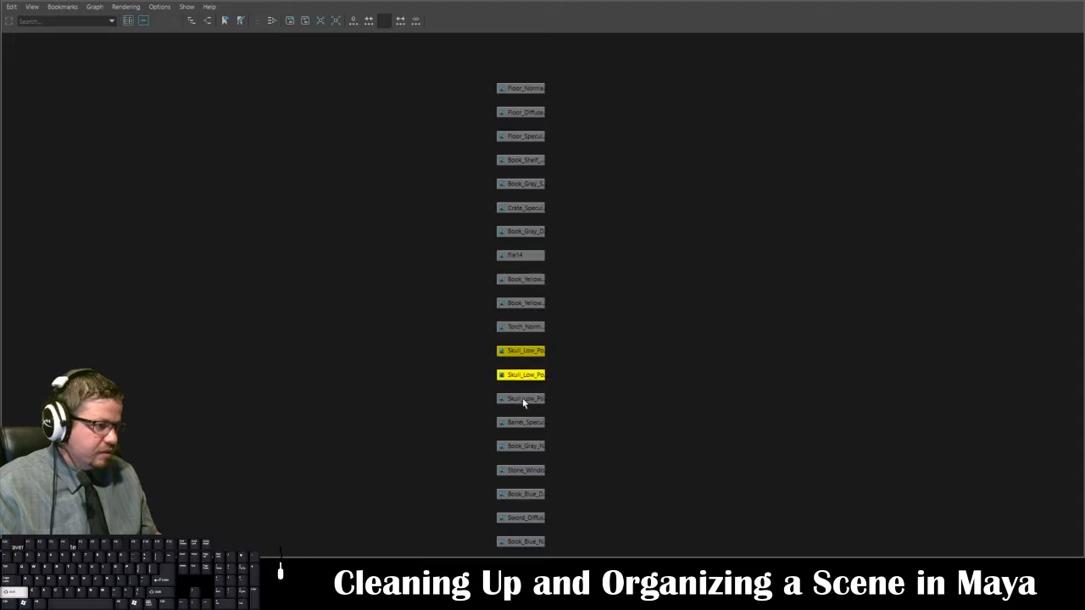
{"action": "left_click", "coordinate": [522, 397], "text": "shift"}
{"action": "key", "text": "Delete"}
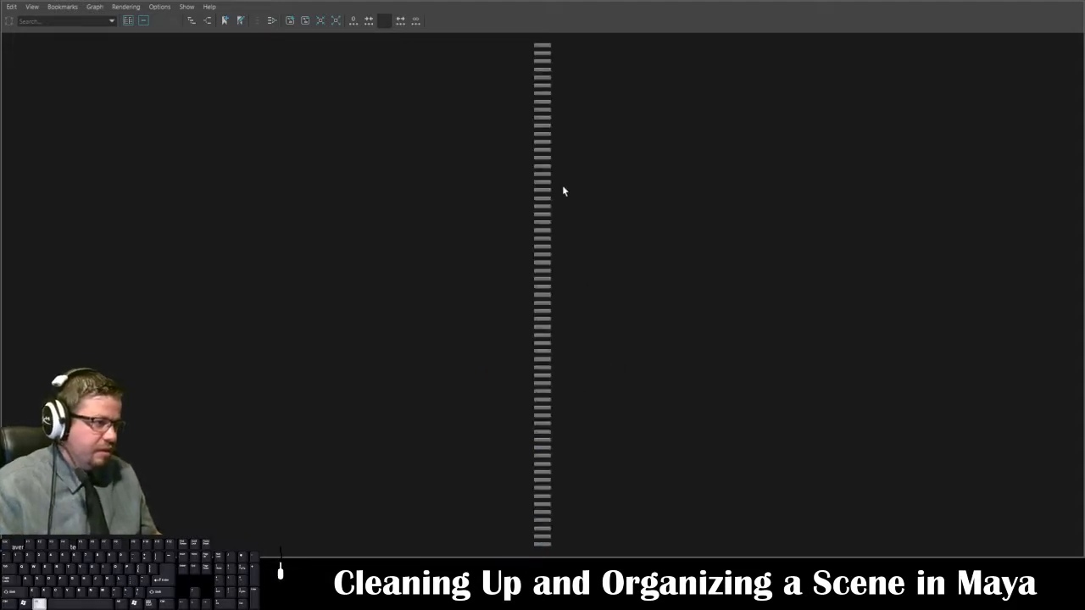
Step: Check the attributes of the file14 node beside the Hypergraph, delete the node, and maximize the Hypergraph window again
{"action": "middle_click_drag", "start_coordinate": [567, 184], "coordinate": [585, 442], "text": "alt"}
{"action": "right_click_drag", "start_coordinate": [483, 218], "coordinate": [560, 322], "text": "alt"}
{"action": "middle_click_drag", "start_coordinate": [560, 323], "coordinate": [545, 162], "text": "alt"}
{"action": "right_click_drag", "start_coordinate": [545, 162], "coordinate": [543, 231], "text": "alt"}
{"action": "middle_click_drag", "start_coordinate": [544, 230], "coordinate": [585, 357], "text": "alt"}
{"action": "right_click_drag", "start_coordinate": [586, 357], "coordinate": [666, 509], "text": "alt"}
{"action": "middle_click_drag", "start_coordinate": [667, 508], "coordinate": [591, 413], "text": "alt"}
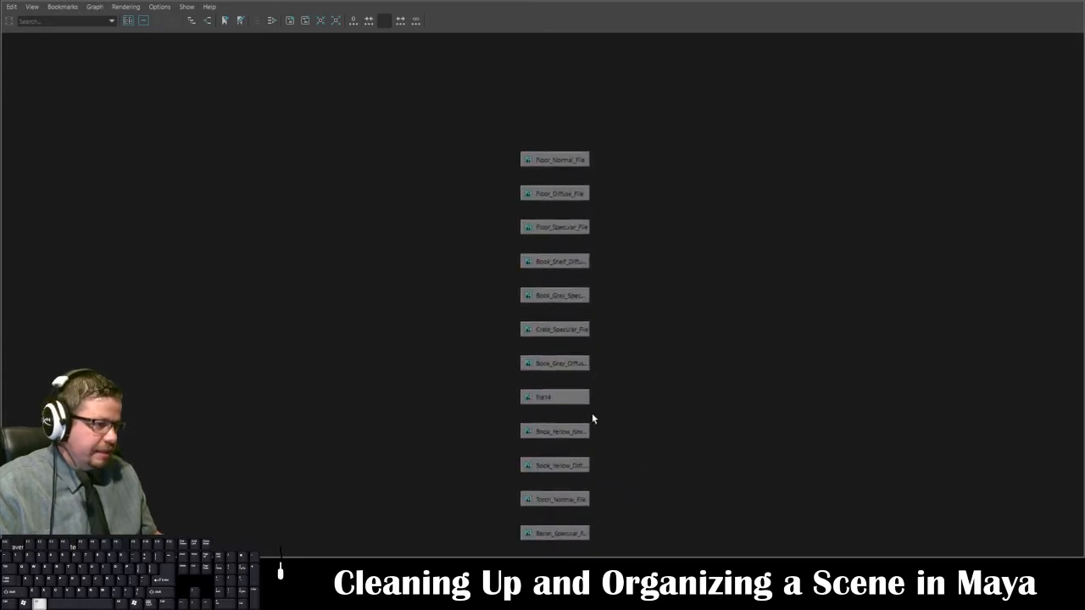
{"action": "left_click", "coordinate": [581, 402]}
{"action": "left_click_drag", "start_coordinate": [712, 8], "coordinate": [582, 52]}
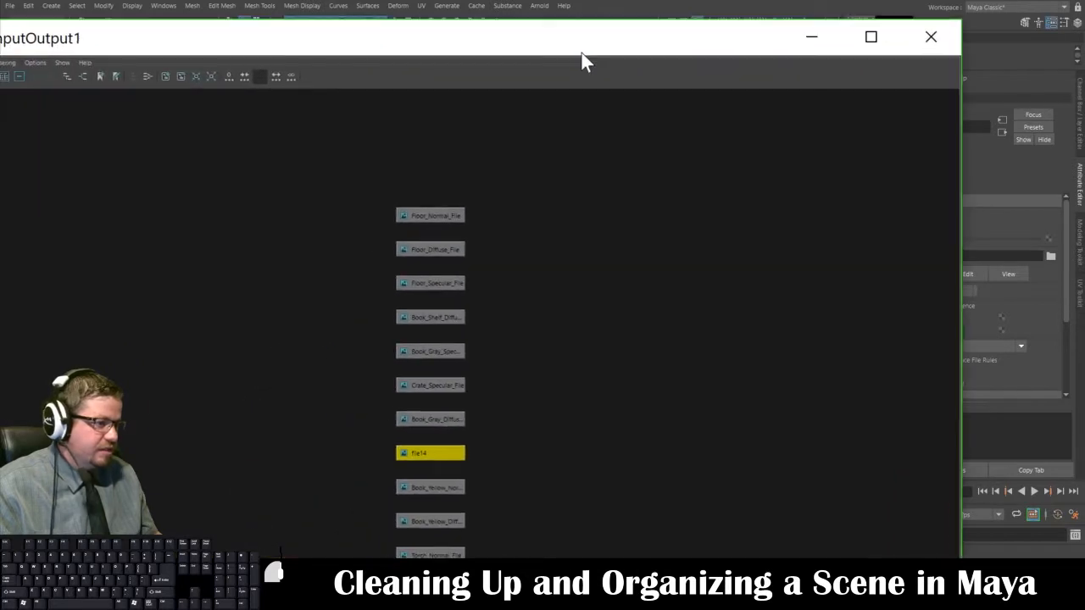
{"action": "key", "text": "a"}
{"action": "left_click", "coordinate": [872, 37]}
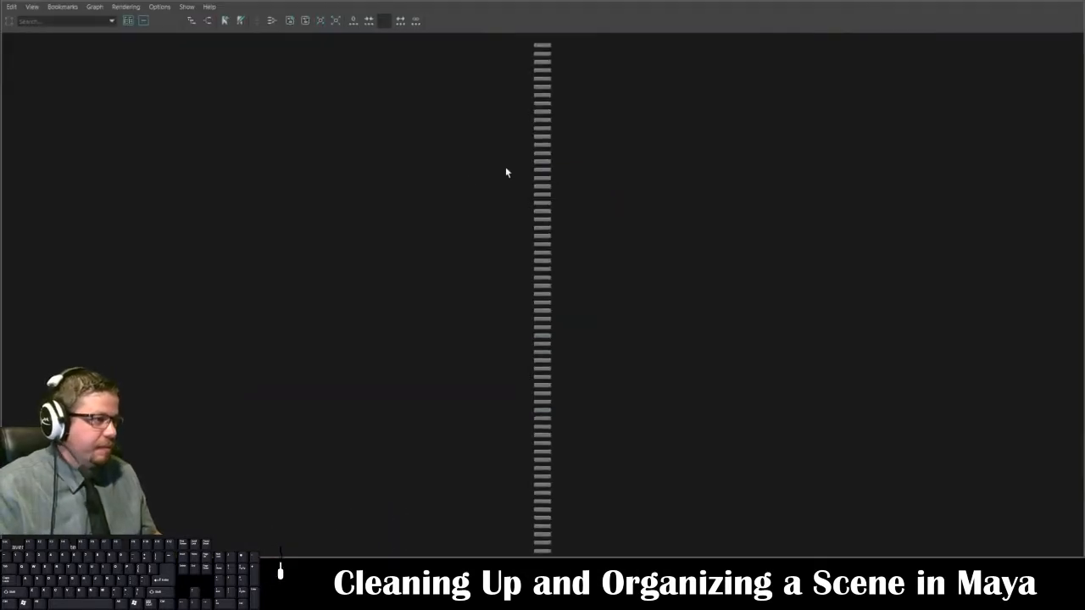
Step: Delete the Skull_Low_Poly file node directly below the blue book's normal file node
{"action": "middle_click_drag", "start_coordinate": [538, 154], "coordinate": [512, 309], "text": "alt"}
{"action": "right_click_drag", "start_coordinate": [361, 179], "coordinate": [478, 224], "text": "alt"}
{"action": "middle_click_drag", "start_coordinate": [478, 225], "coordinate": [537, 373], "text": "alt"}
{"action": "right_click_drag", "start_coordinate": [537, 373], "coordinate": [615, 389], "text": "alt"}
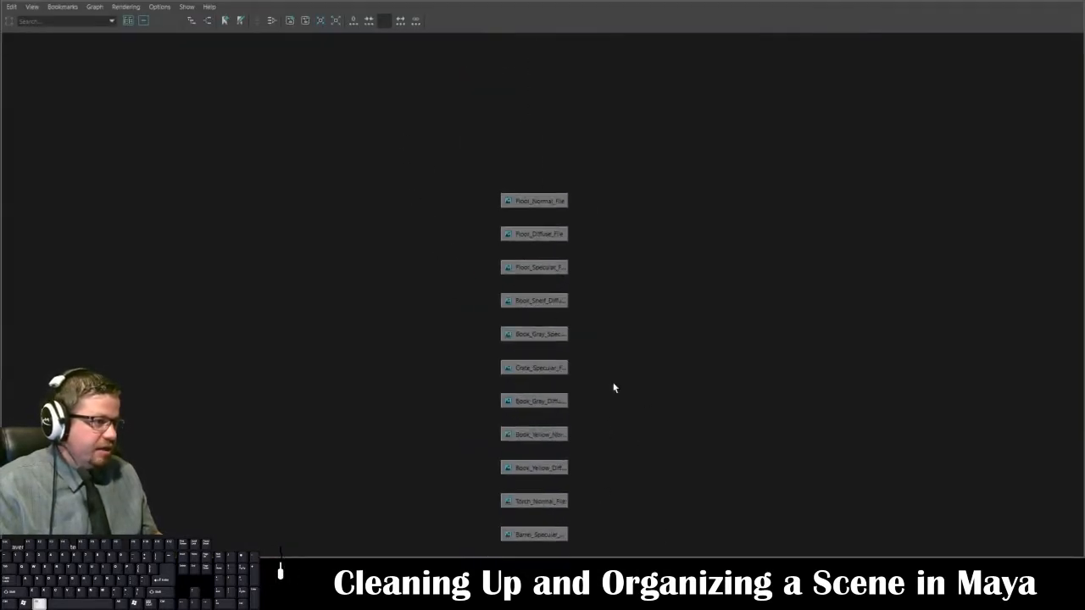
{"action": "middle_click_drag", "start_coordinate": [596, 402], "coordinate": [592, 387], "text": "alt"}
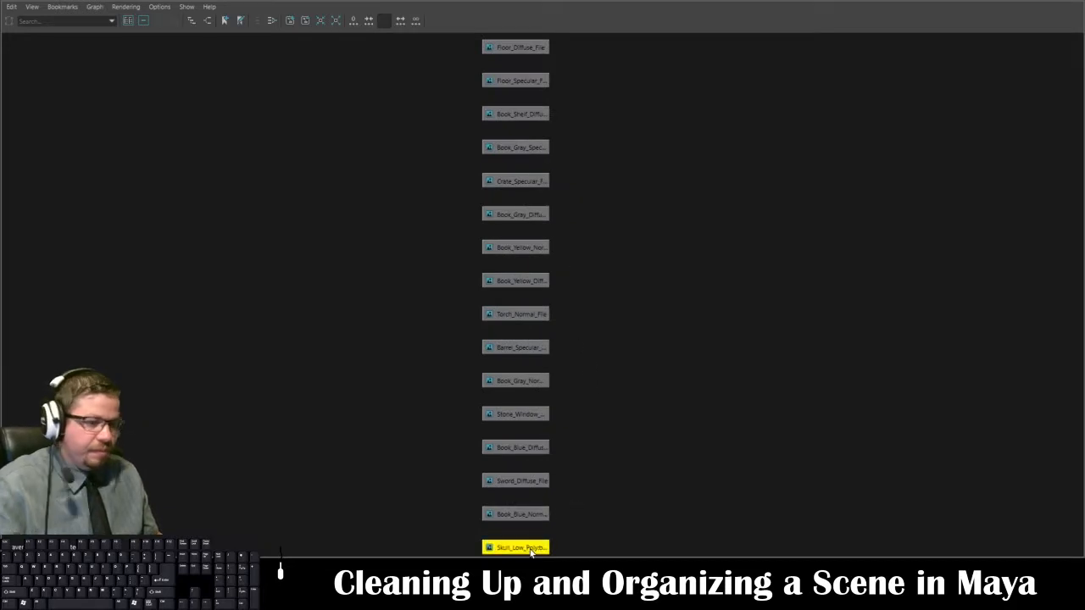
{"action": "middle_click_drag", "start_coordinate": [531, 546], "coordinate": [532, 552], "text": "alt"}
{"action": "key", "text": "a"}
Step: Delete the Sword1:checker1 texture node located between the barrel and bookshelf normal file nodes
{"action": "middle_click_drag", "start_coordinate": [523, 162], "coordinate": [523, 303], "text": "alt"}
{"action": "right_click_drag", "start_coordinate": [524, 303], "coordinate": [605, 212], "text": "alt"}
{"action": "middle_click_drag", "start_coordinate": [605, 212], "coordinate": [593, 291], "text": "alt"}
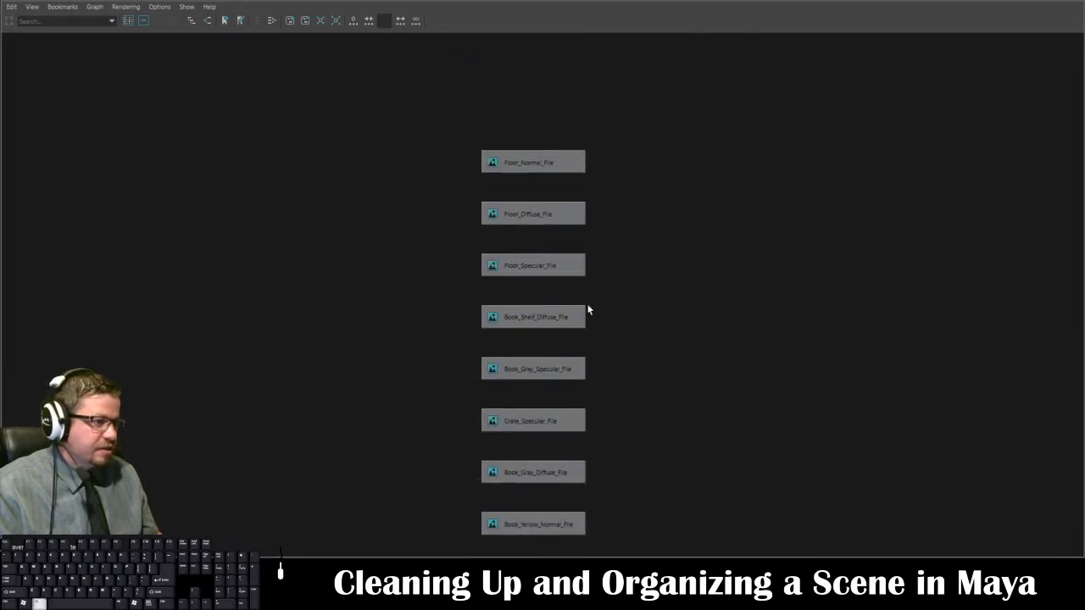
{"action": "middle_click_drag", "start_coordinate": [623, 404], "coordinate": [620, 308], "text": "alt"}
{"action": "middle_click_drag", "start_coordinate": [622, 373], "coordinate": [621, 279], "text": "alt"}
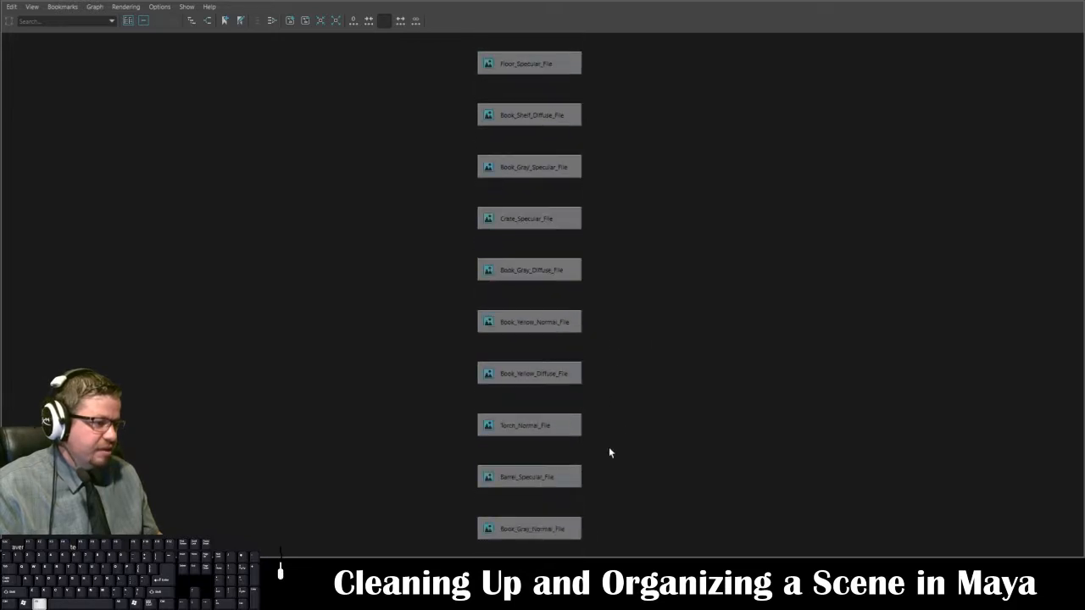
{"action": "middle_click_drag", "start_coordinate": [608, 447], "coordinate": [608, 352], "text": "alt"}
{"action": "scroll", "coordinate": [606, 479], "scroll_direction": "up", "scroll_amount": 1, "text": "alt"}
{"action": "middle_click_drag", "start_coordinate": [607, 483], "coordinate": [598, 373], "text": "alt"}
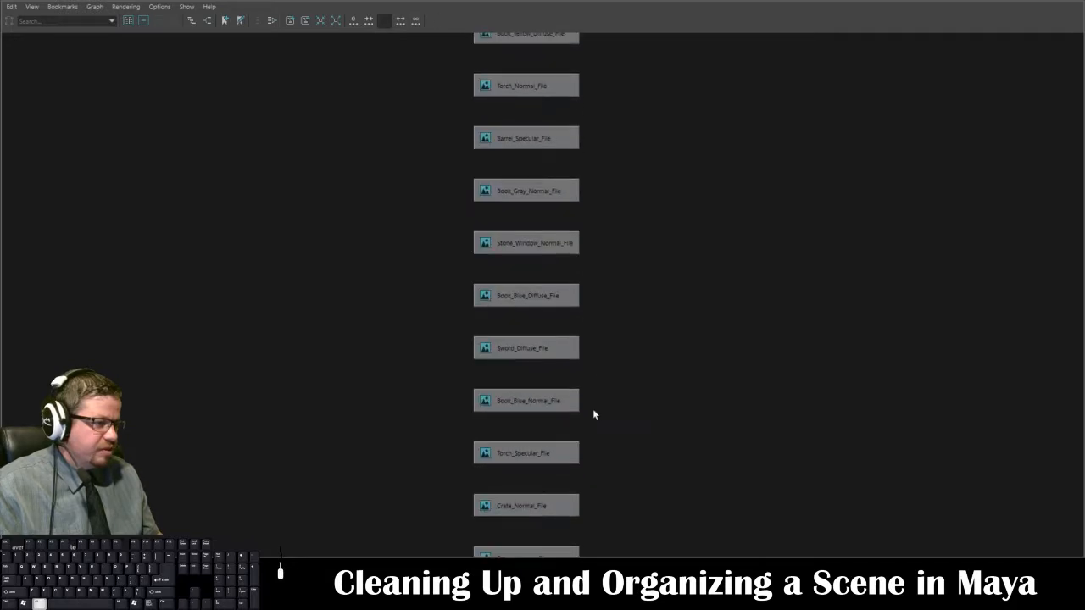
{"action": "middle_click_drag", "start_coordinate": [588, 543], "coordinate": [589, 416], "text": "alt"}
{"action": "left_click", "coordinate": [567, 476]}
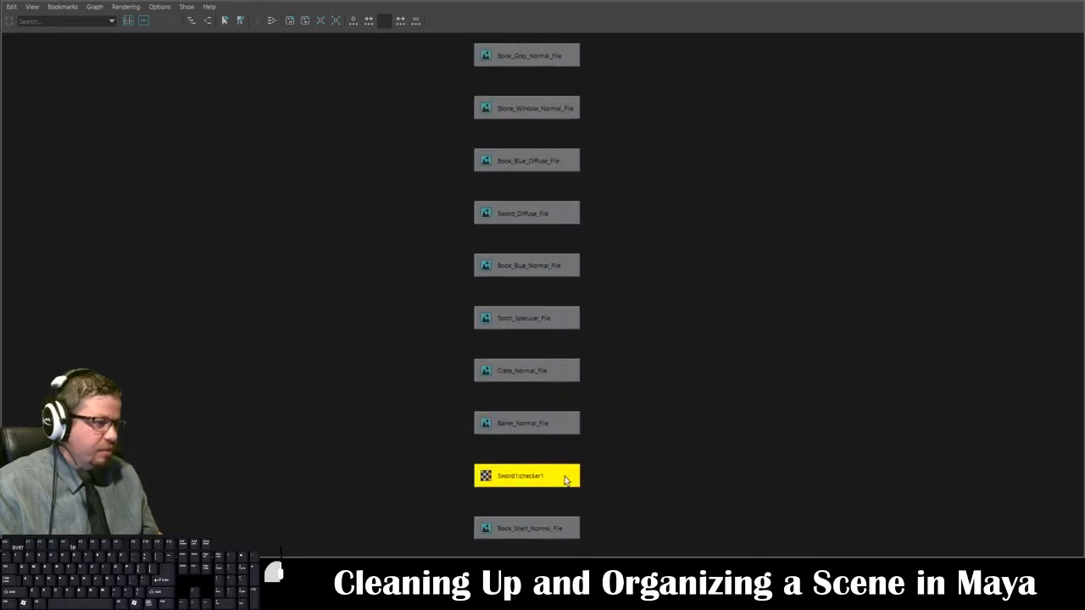
{"action": "key", "text": "a"}
Step: Delete the Book_Shelf_002:checker1 texture node below the bookshelf's normal file node
{"action": "scroll", "coordinate": [567, 322], "scroll_direction": "up", "scroll_amount": 8}
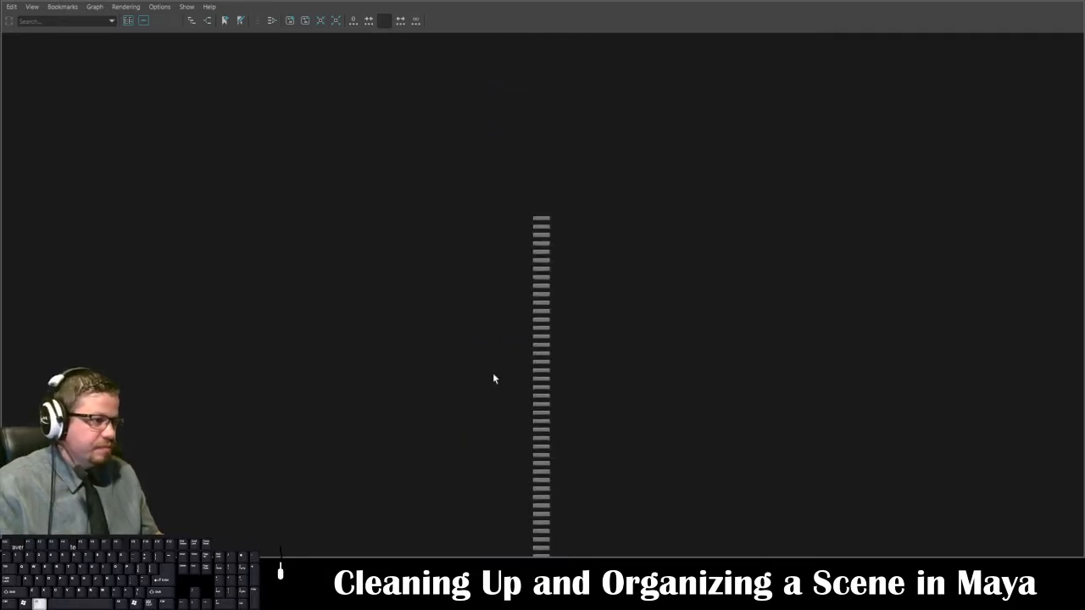
{"action": "scroll", "coordinate": [426, 302], "scroll_direction": "up", "scroll_amount": 5}
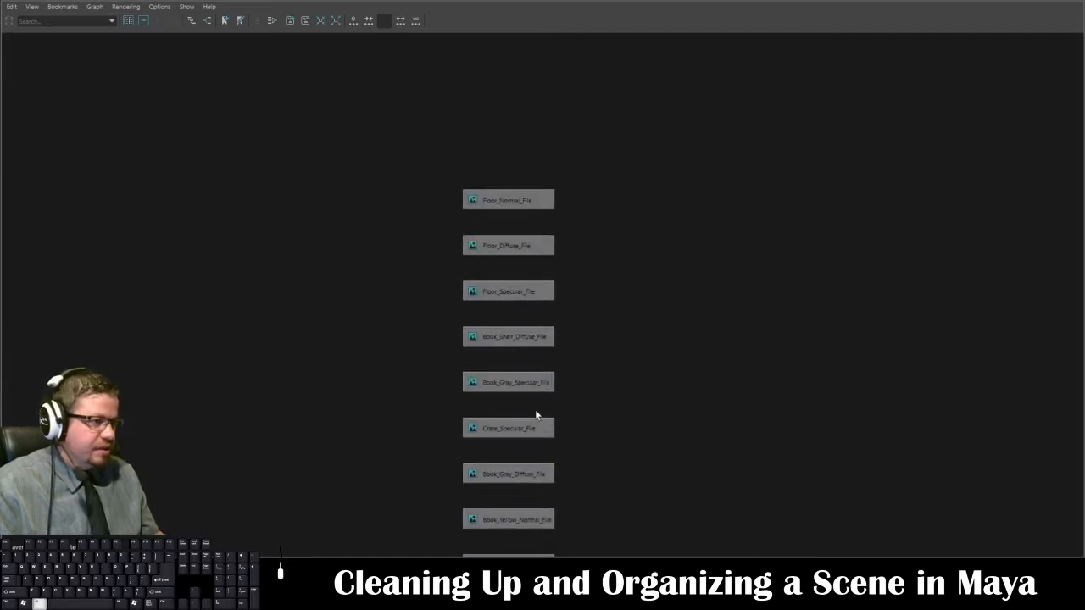
{"action": "middle_click_drag", "start_coordinate": [534, 416], "coordinate": [589, 307], "text": "alt"}
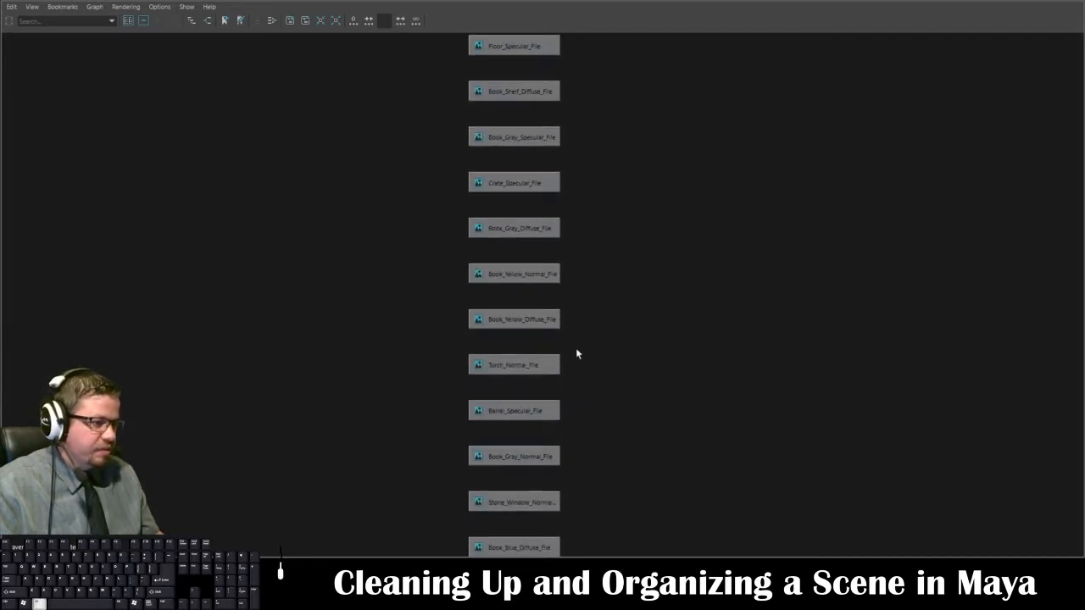
{"action": "middle_click_drag", "start_coordinate": [576, 352], "coordinate": [576, 271], "text": "alt"}
{"action": "middle_click_drag", "start_coordinate": [576, 431], "coordinate": [577, 274], "text": "alt"}
{"action": "middle_click_drag", "start_coordinate": [583, 437], "coordinate": [582, 371], "text": "alt"}
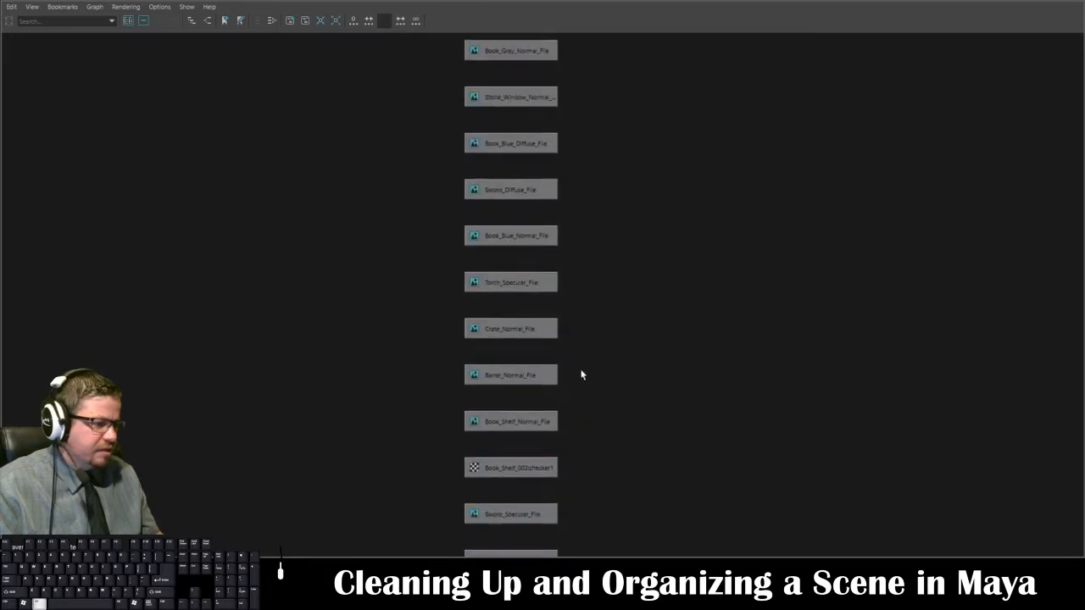
{"action": "left_click", "coordinate": [550, 465]}
{"action": "key", "text": "a"}
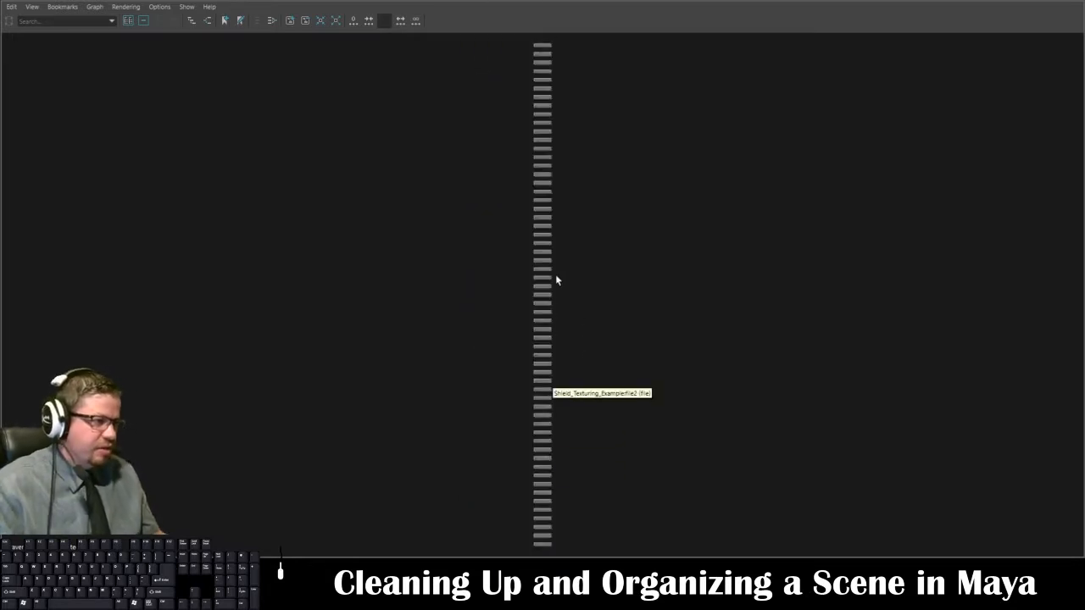
Step: Select the Skull_Low_Poly:blinn4SG1BM and Skull_Low_Poly:blinn3SG1F file nodes directly below the sword's specular file node
{"action": "middle_click_drag", "start_coordinate": [561, 233], "coordinate": [574, 469], "text": "alt"}
{"action": "right_click_drag", "start_coordinate": [381, 191], "coordinate": [726, 509], "text": "alt"}
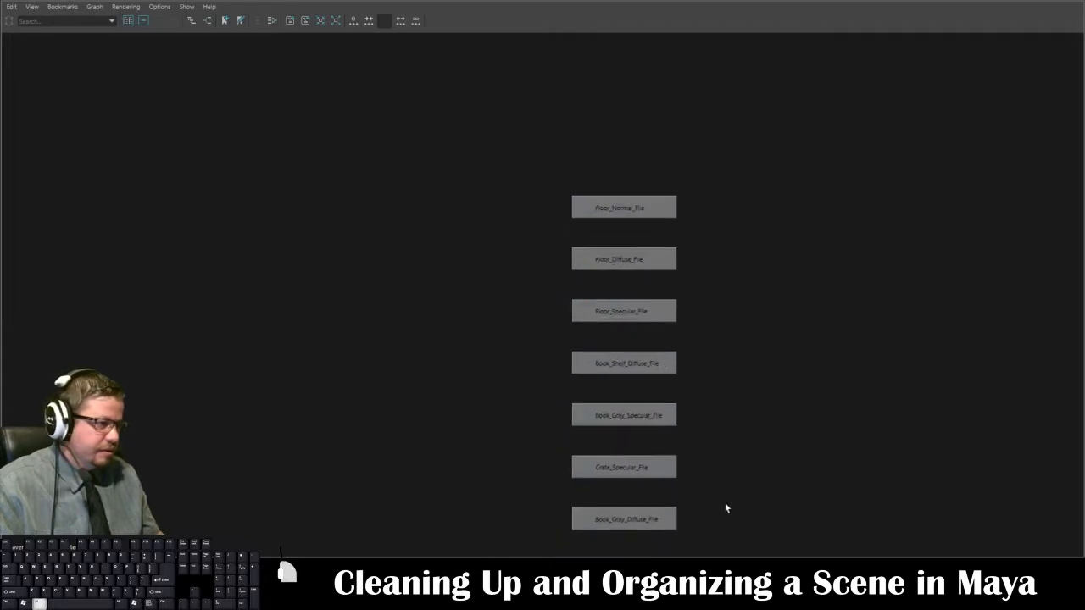
{"action": "middle_click_drag", "start_coordinate": [715, 480], "coordinate": [618, 385], "text": "alt"}
{"action": "right_click_drag", "start_coordinate": [672, 435], "coordinate": [667, 429], "text": "alt"}
{"action": "middle_click_drag", "start_coordinate": [665, 426], "coordinate": [630, 310], "text": "alt"}
{"action": "middle_click_drag", "start_coordinate": [650, 469], "coordinate": [679, 397], "text": "alt"}
{"action": "mouse_move", "coordinate": [648, 455]}
{"action": "middle_mouse_down", "text": "alt"}
{"action": "mouse_move", "coordinate": [655, 402]}
{"action": "mouse_move", "coordinate": [642, 395]}
{"action": "middle_mouse_up", "text": "alt"}
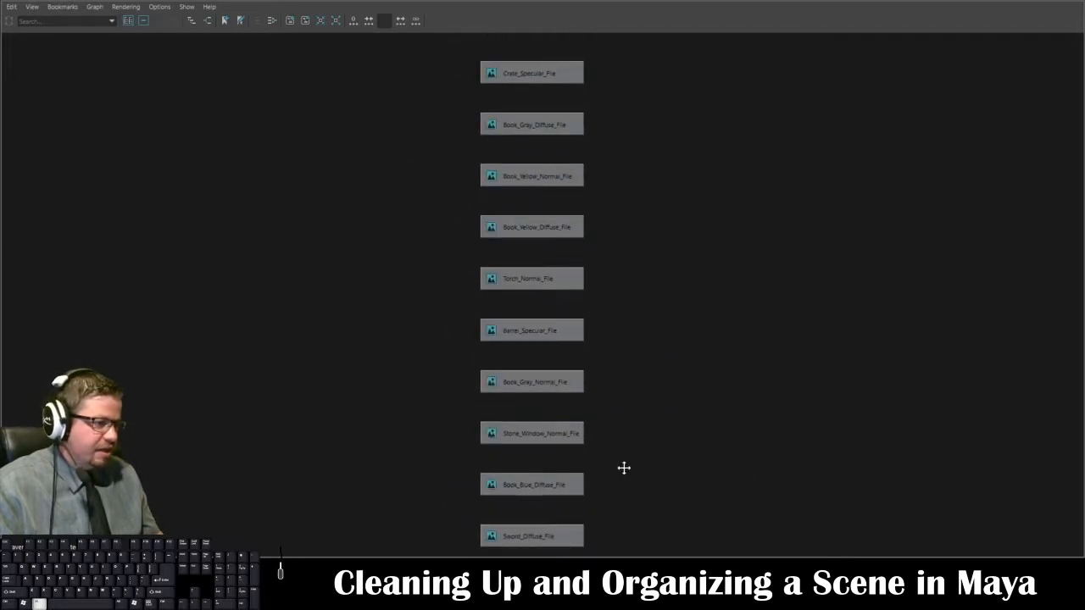
{"action": "middle_click_drag", "start_coordinate": [624, 468], "coordinate": [621, 450], "text": "alt"}
{"action": "middle_click_drag", "start_coordinate": [619, 543], "coordinate": [618, 412], "text": "alt"}
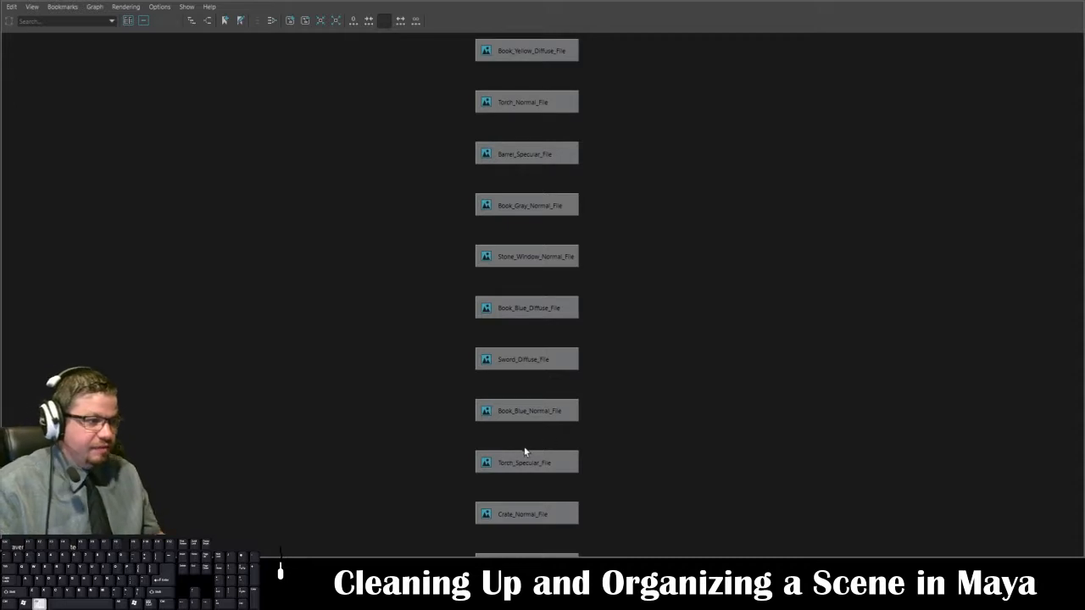
{"action": "middle_click_drag", "start_coordinate": [525, 452], "coordinate": [489, 423], "text": "alt"}
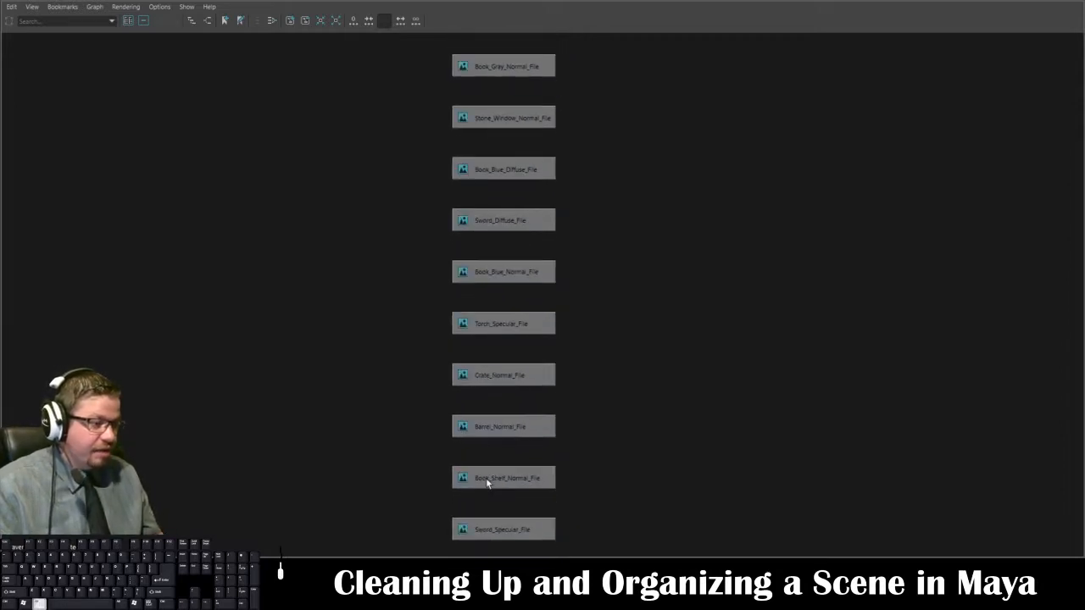
{"action": "middle_click_drag", "start_coordinate": [484, 482], "coordinate": [475, 399], "text": "alt"}
{"action": "middle_click_drag", "start_coordinate": [475, 548], "coordinate": [474, 430], "text": "alt"}
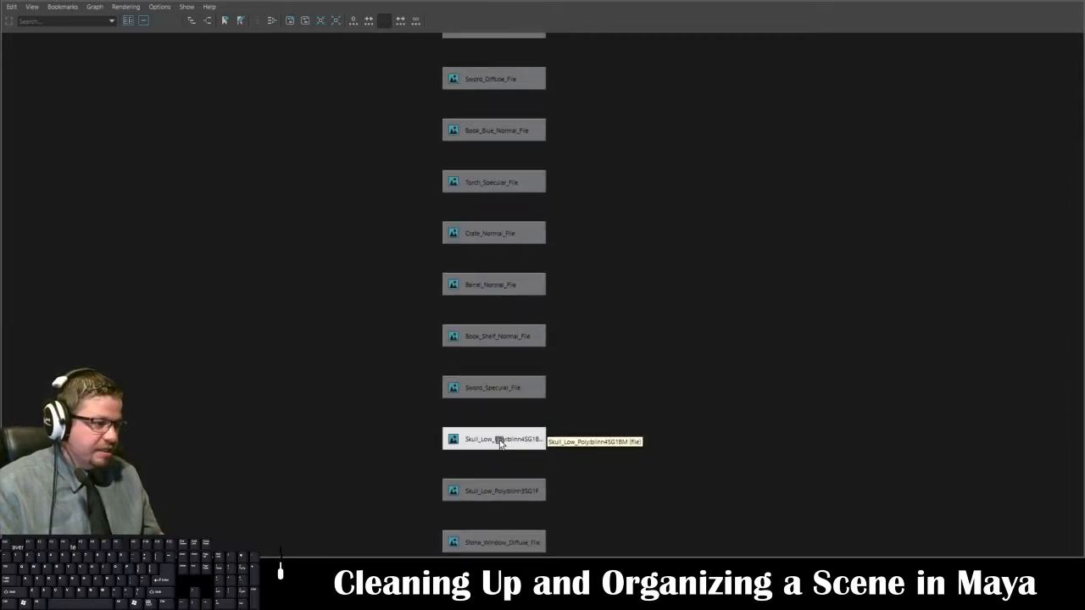
{"action": "left_click", "coordinate": [497, 436]}
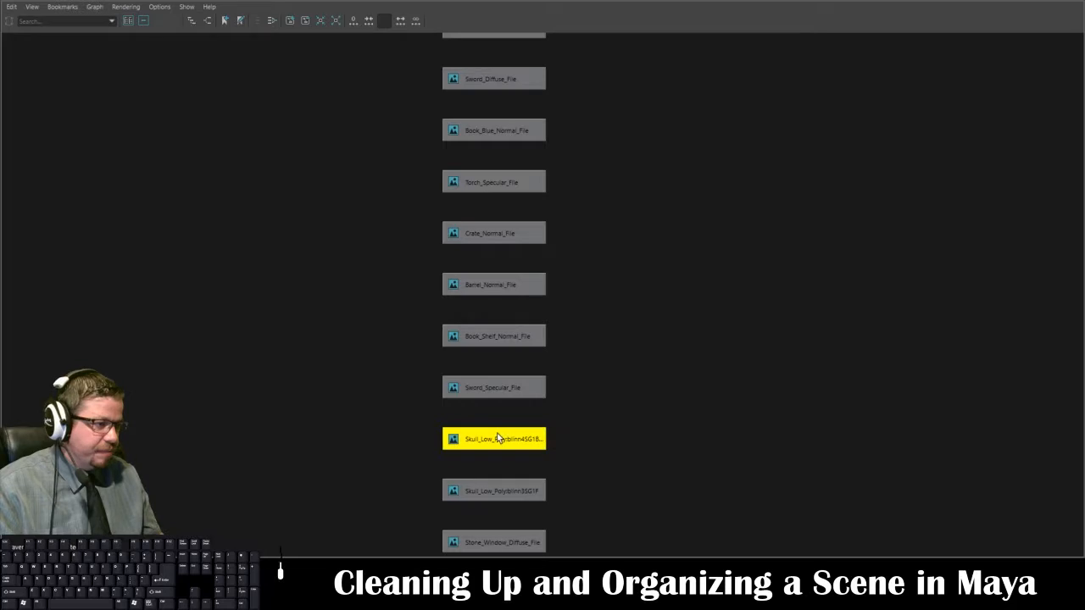
{"action": "left_click", "coordinate": [519, 489], "text": "shift"}
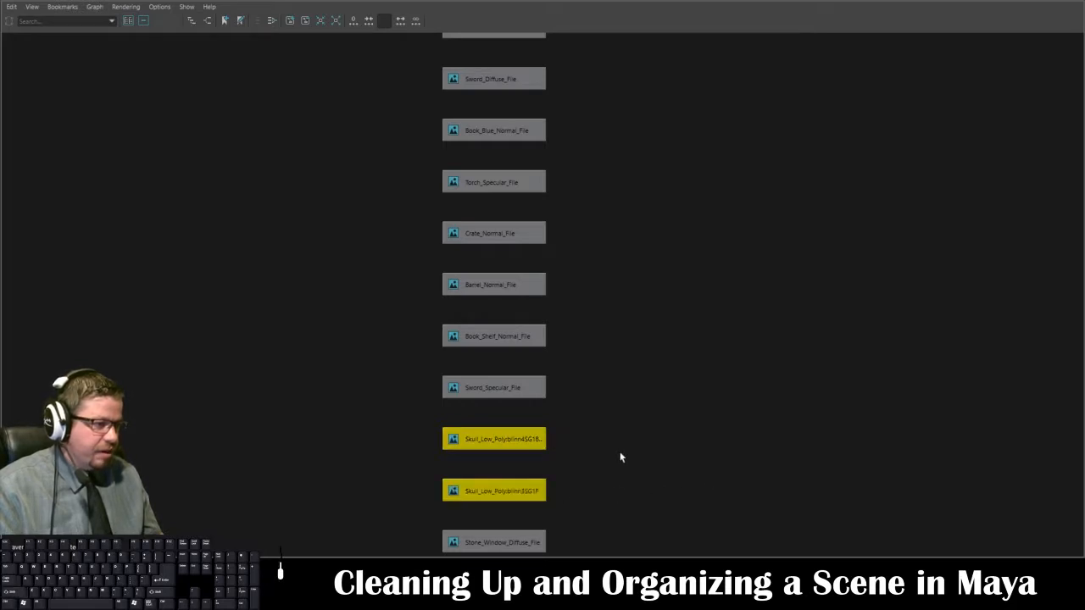
Step: Add the two Skull_Low_Poly nodes below the stone window's diffuse file and the one below the sword's normal file to the selection
{"action": "middle_click_drag", "start_coordinate": [599, 483], "coordinate": [622, 376], "text": "alt"}
{"action": "left_click", "coordinate": [537, 487], "text": "shift"}
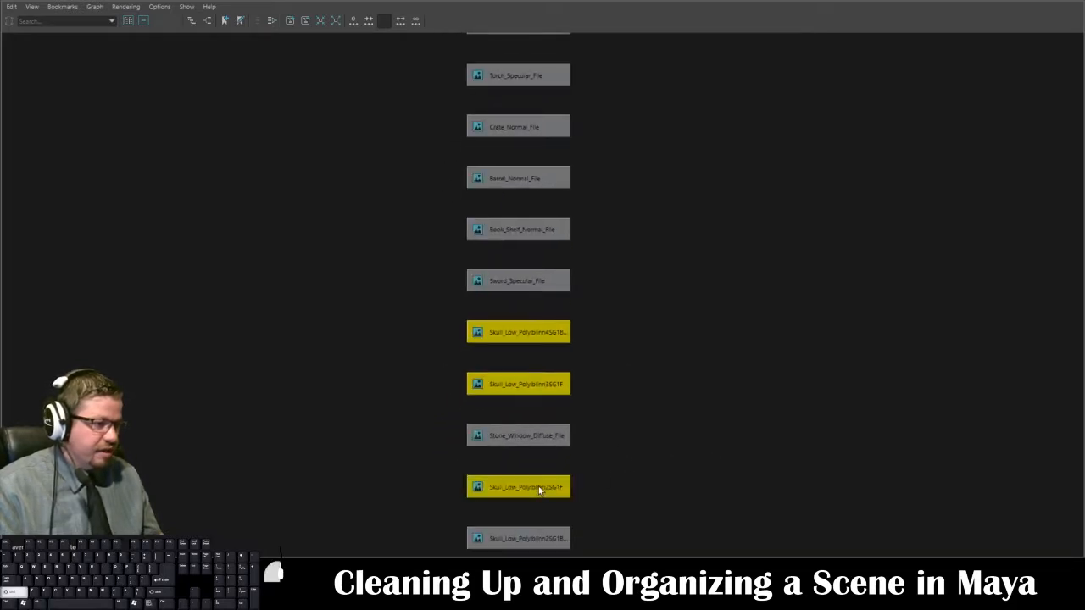
{"action": "middle_click_drag", "start_coordinate": [641, 420], "coordinate": [634, 370], "text": "alt"}
{"action": "left_click", "coordinate": [566, 490], "text": "shift"}
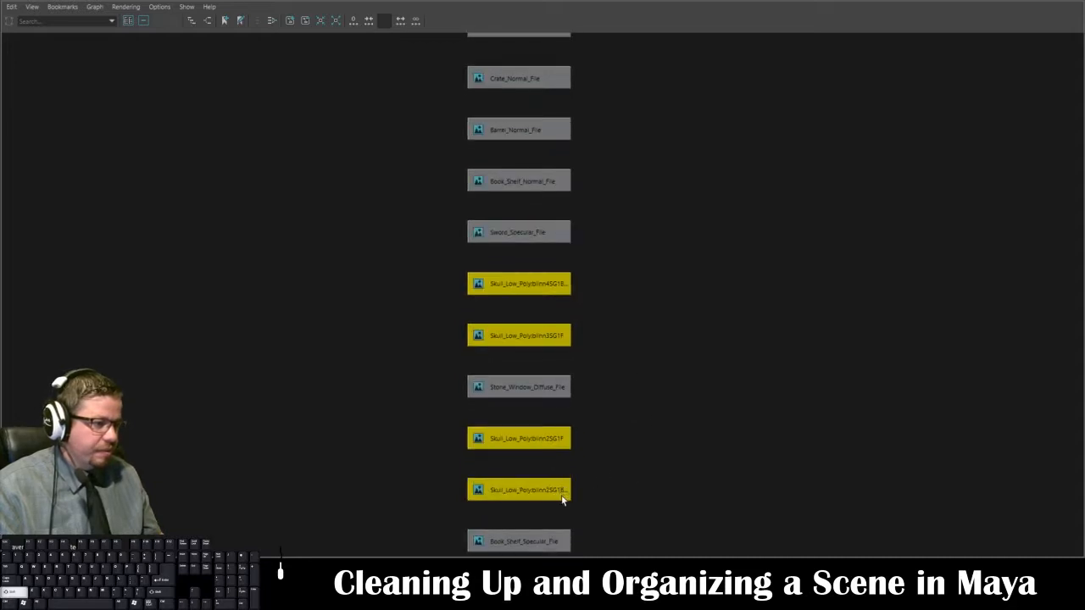
{"action": "middle_click_drag", "start_coordinate": [618, 480], "coordinate": [622, 424], "text": "alt"}
{"action": "left_click", "coordinate": [576, 494], "text": "shift"}
{"action": "middle_click_drag", "start_coordinate": [632, 479], "coordinate": [629, 396], "text": "alt"}
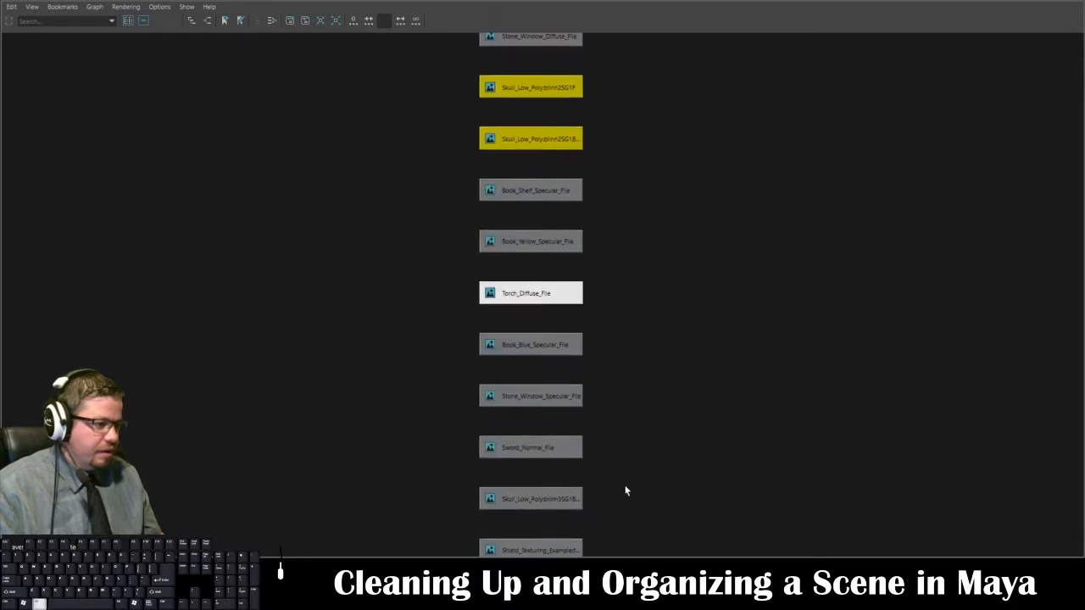
{"action": "middle_click_drag", "start_coordinate": [626, 491], "coordinate": [560, 466], "text": "alt"}
{"action": "left_click", "coordinate": [557, 465], "text": "shift"}
{"action": "middle_click_drag", "start_coordinate": [659, 469], "coordinate": [652, 423], "text": "alt"}
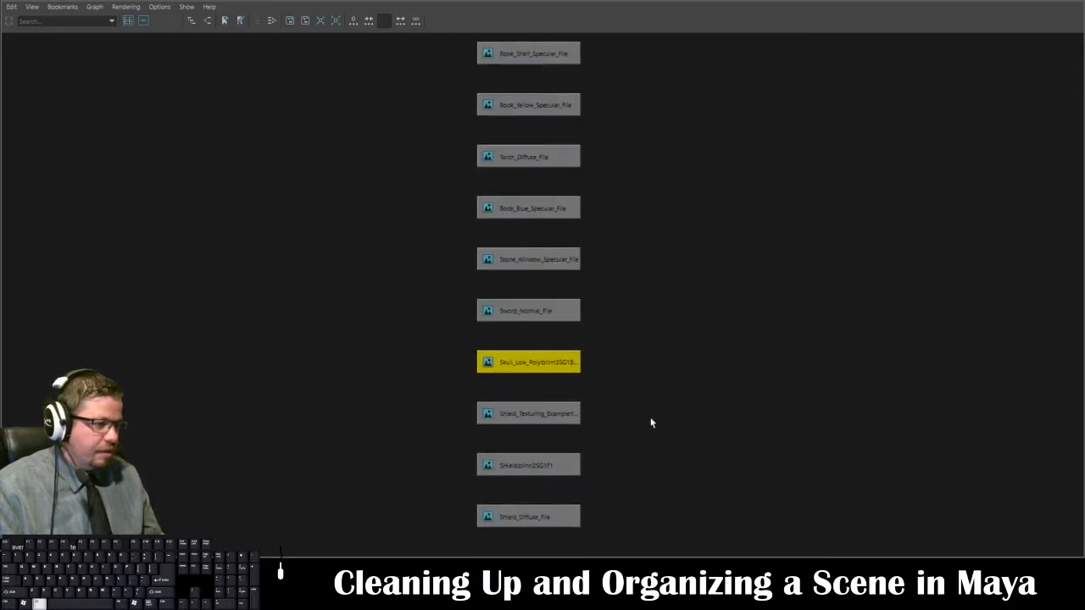
Step: Add Shield_Texturing_Example:file3, both SHield:blinn2SG1 files, the shield checker and the two file nodes below it to the selection, and delete all selected nodes
{"action": "left_click", "coordinate": [538, 413], "text": "shift"}
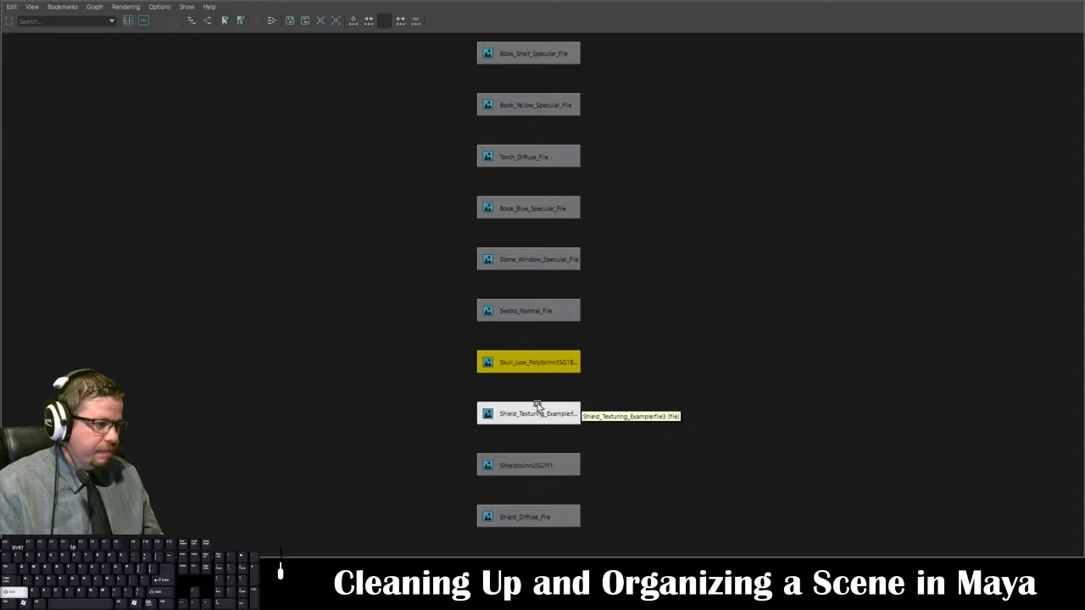
{"action": "left_click", "coordinate": [556, 465], "text": "shift"}
{"action": "middle_click_drag", "start_coordinate": [586, 478], "coordinate": [618, 339], "text": "alt"}
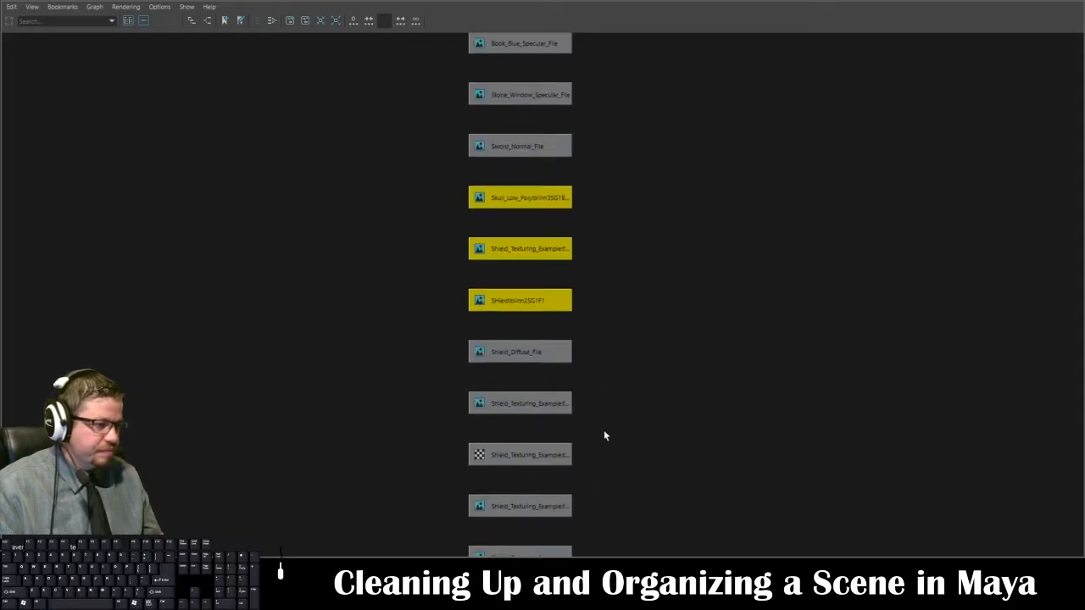
{"action": "left_click", "coordinate": [566, 458], "text": "shift"}
{"action": "middle_click_drag", "start_coordinate": [632, 453], "coordinate": [626, 422], "text": "alt"}
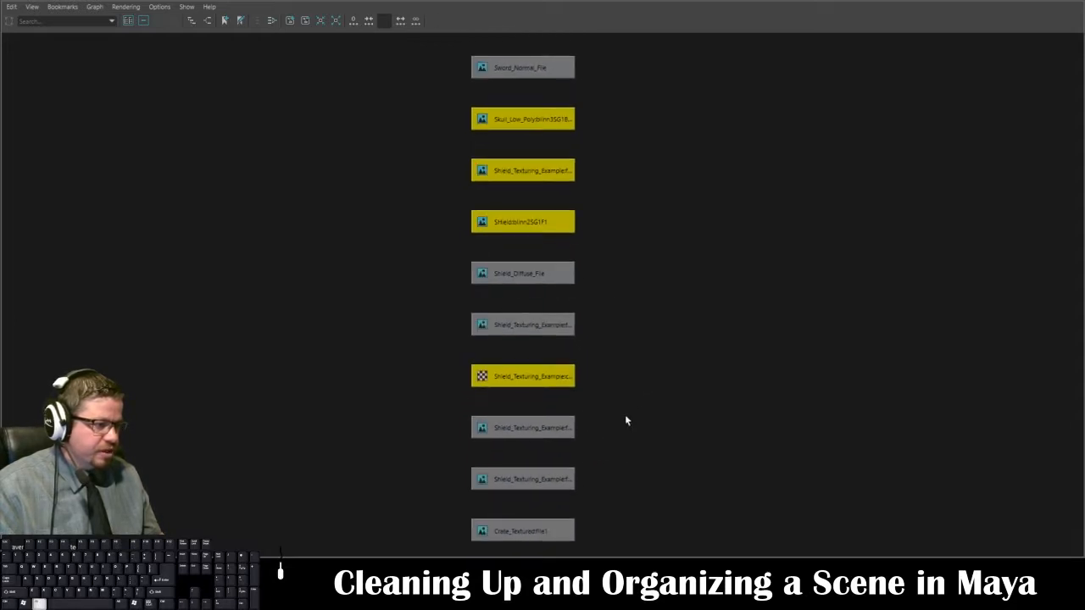
{"action": "left_click", "coordinate": [566, 428], "text": "shift"}
{"action": "left_click", "coordinate": [562, 480], "text": "shift"}
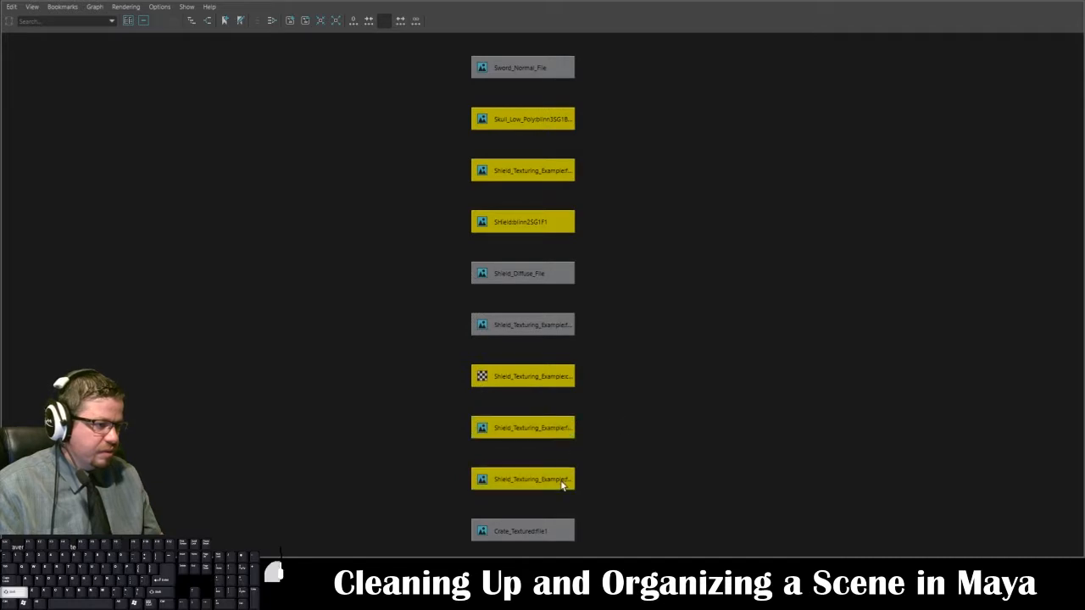
{"action": "middle_click_drag", "start_coordinate": [622, 462], "coordinate": [625, 339], "text": "alt"}
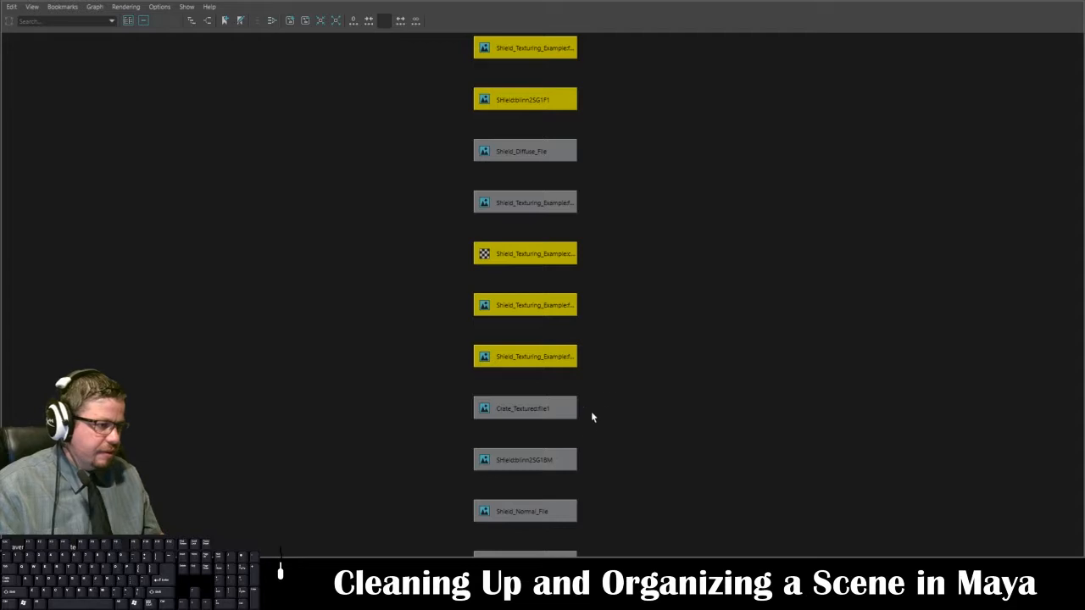
{"action": "left_click", "coordinate": [562, 462], "text": "shift"}
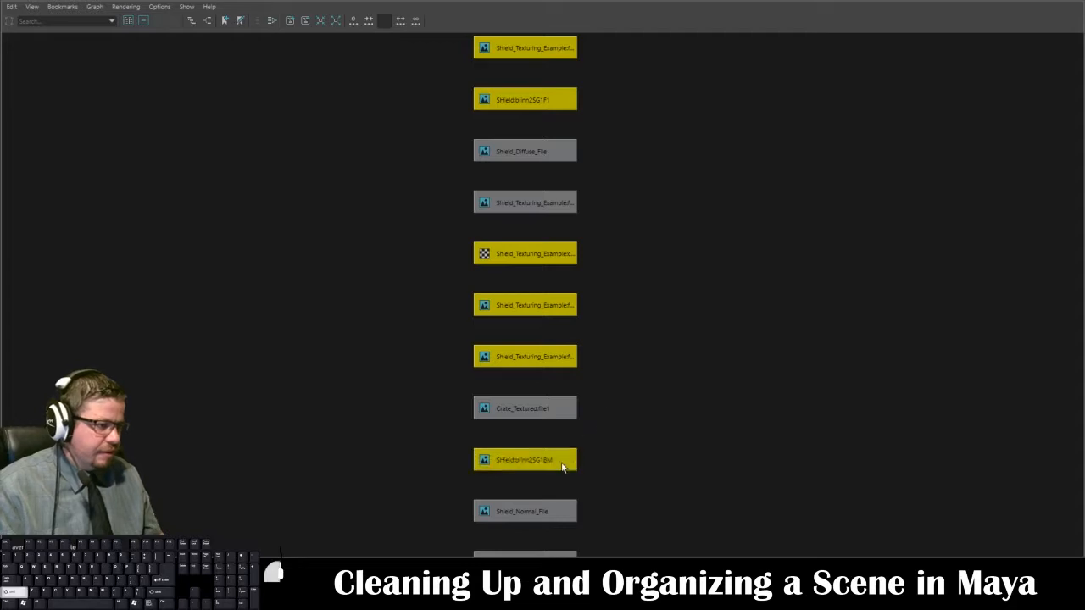
{"action": "left_click", "coordinate": [615, 445]}
Step: Examine the remaining file nodes from the floor textures down to the shield textures for leftover or inconsistently named nodes
{"action": "key", "text": "a"}
{"action": "middle_click_drag", "start_coordinate": [570, 179], "coordinate": [560, 360], "text": "alt"}
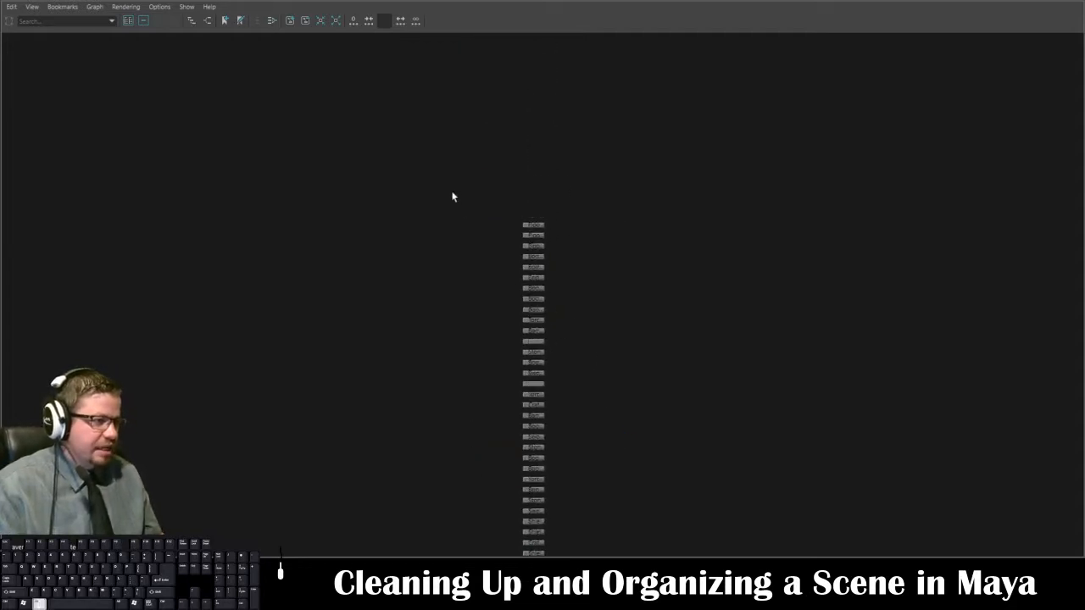
{"action": "right_click_drag", "start_coordinate": [452, 193], "coordinate": [520, 308], "text": "alt"}
{"action": "middle_click_drag", "start_coordinate": [521, 309], "coordinate": [555, 468], "text": "alt"}
{"action": "right_click_drag", "start_coordinate": [555, 468], "coordinate": [705, 525], "text": "alt"}
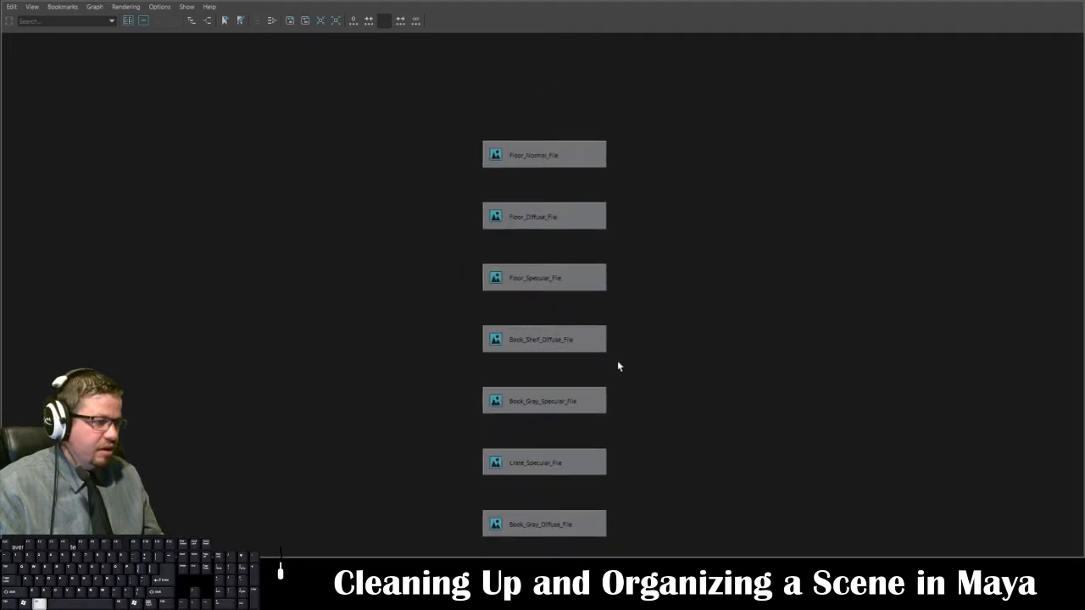
{"action": "middle_click_drag", "start_coordinate": [609, 445], "coordinate": [605, 271], "text": "alt"}
{"action": "middle_click_drag", "start_coordinate": [601, 407], "coordinate": [591, 216], "text": "alt"}
{"action": "middle_click_drag", "start_coordinate": [597, 327], "coordinate": [602, 208], "text": "alt"}
{"action": "middle_click_drag", "start_coordinate": [605, 288], "coordinate": [613, 173], "text": "alt"}
{"action": "middle_click_drag", "start_coordinate": [611, 227], "coordinate": [610, 209], "text": "alt"}
{"action": "middle_click_drag", "start_coordinate": [613, 403], "coordinate": [618, 273], "text": "alt"}
{"action": "middle_click_drag", "start_coordinate": [620, 449], "coordinate": [612, 276], "text": "alt"}
{"action": "middle_click_drag", "start_coordinate": [620, 344], "coordinate": [608, 252], "text": "alt"}
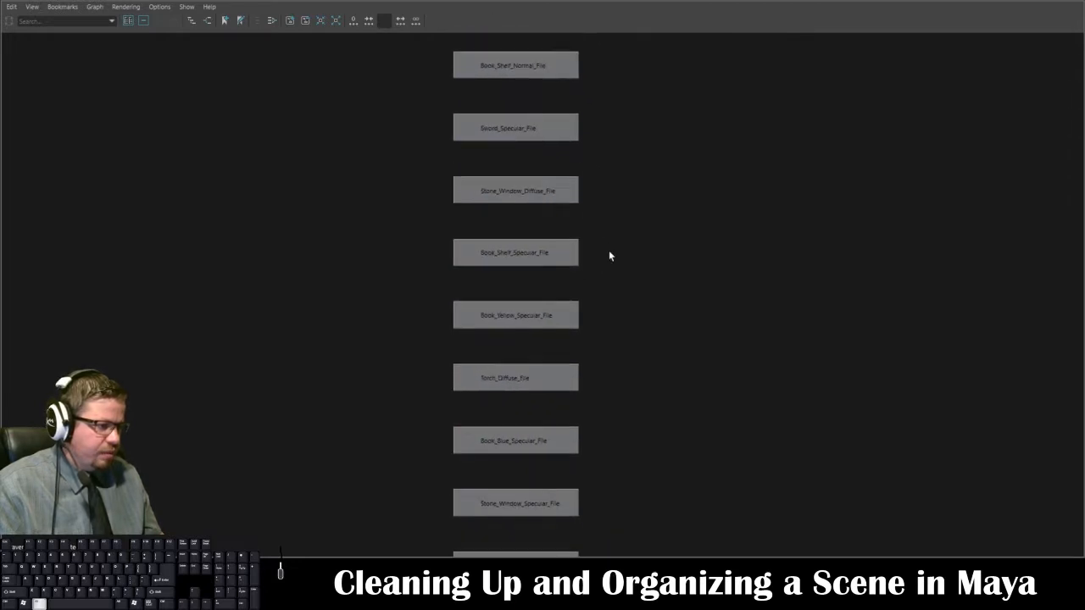
{"action": "middle_click_drag", "start_coordinate": [608, 340], "coordinate": [607, 242], "text": "alt"}
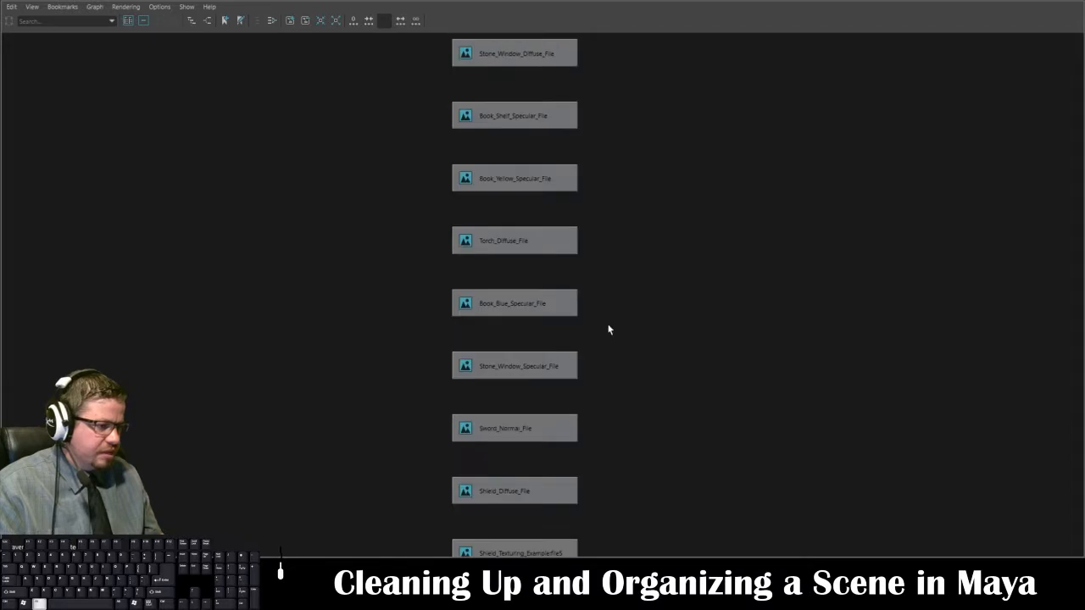
{"action": "middle_click_drag", "start_coordinate": [600, 399], "coordinate": [601, 328], "text": "alt"}
Step: Inspect the Crate_Textured:file1 node's attributes and compare them with the base color texture of the large and small crates
{"action": "left_click", "coordinate": [543, 463]}
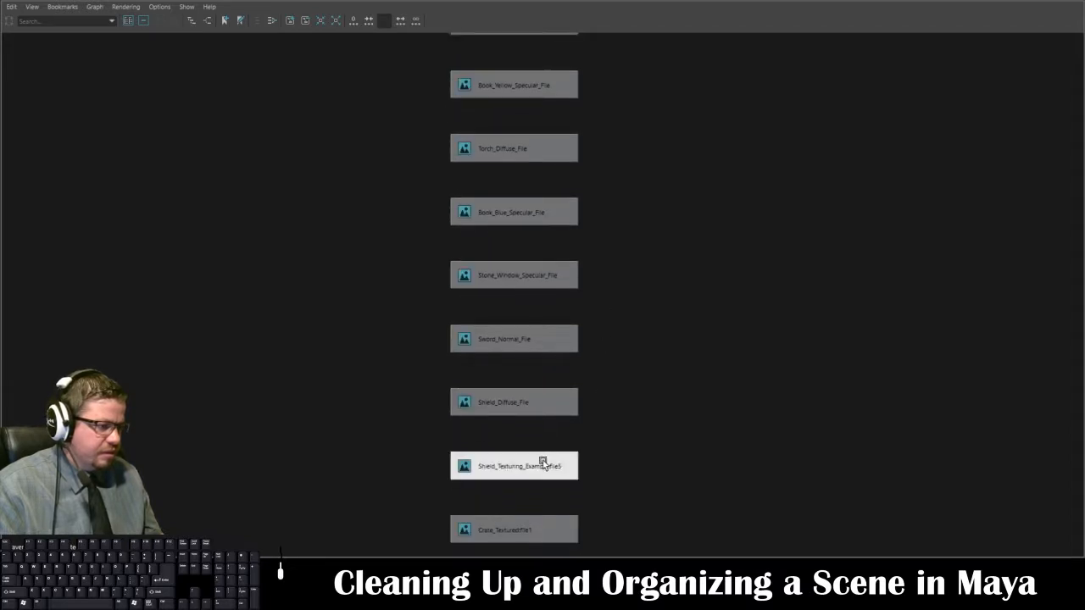
{"action": "left_click", "coordinate": [544, 520]}
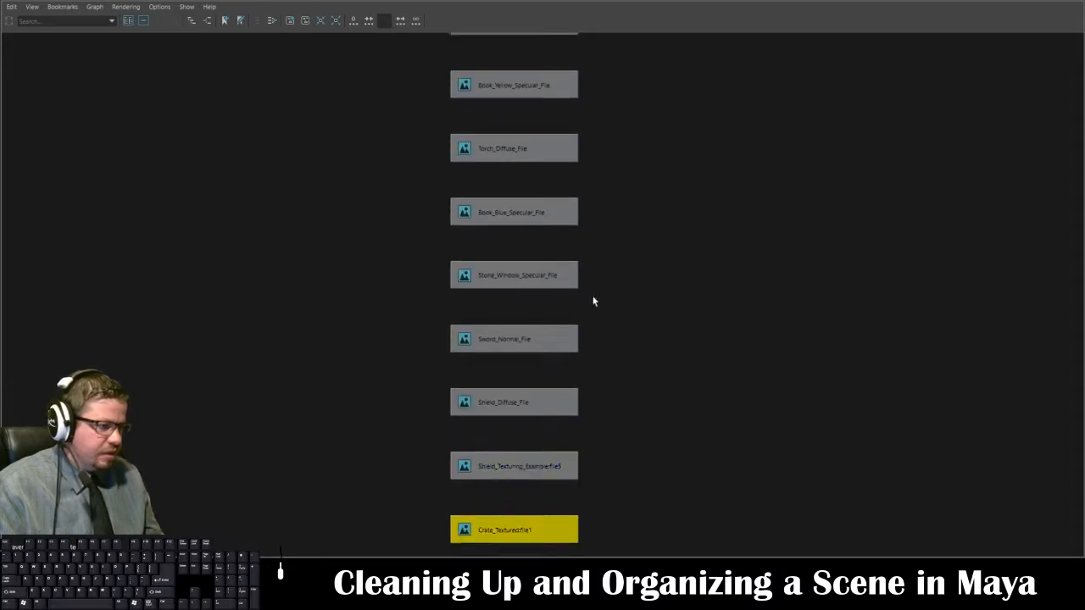
{"action": "left_click_drag", "start_coordinate": [624, 7], "coordinate": [0, 102]}
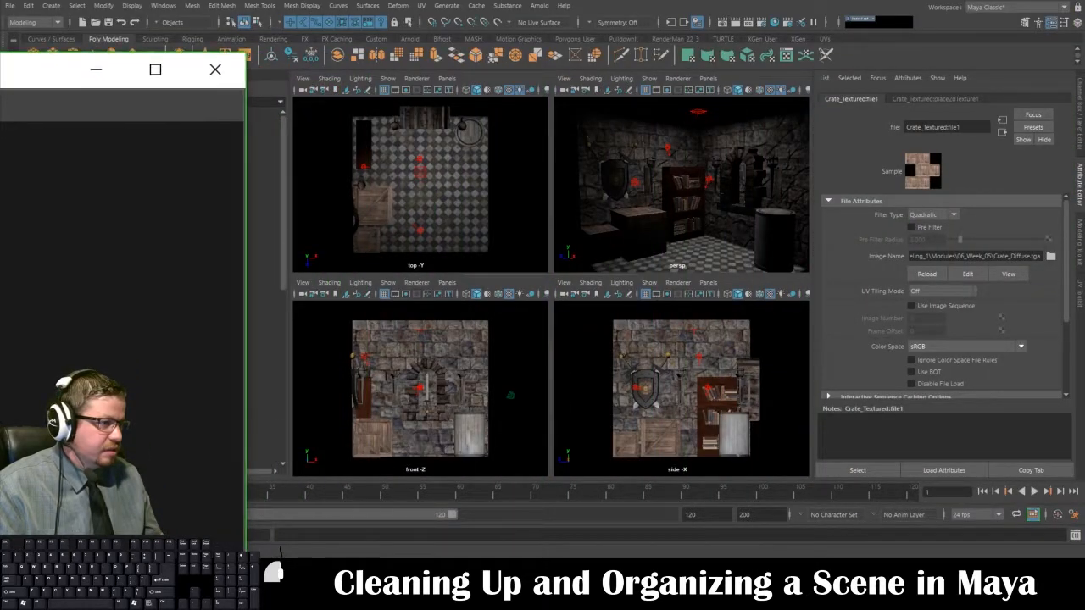
{"action": "left_click", "coordinate": [658, 245]}
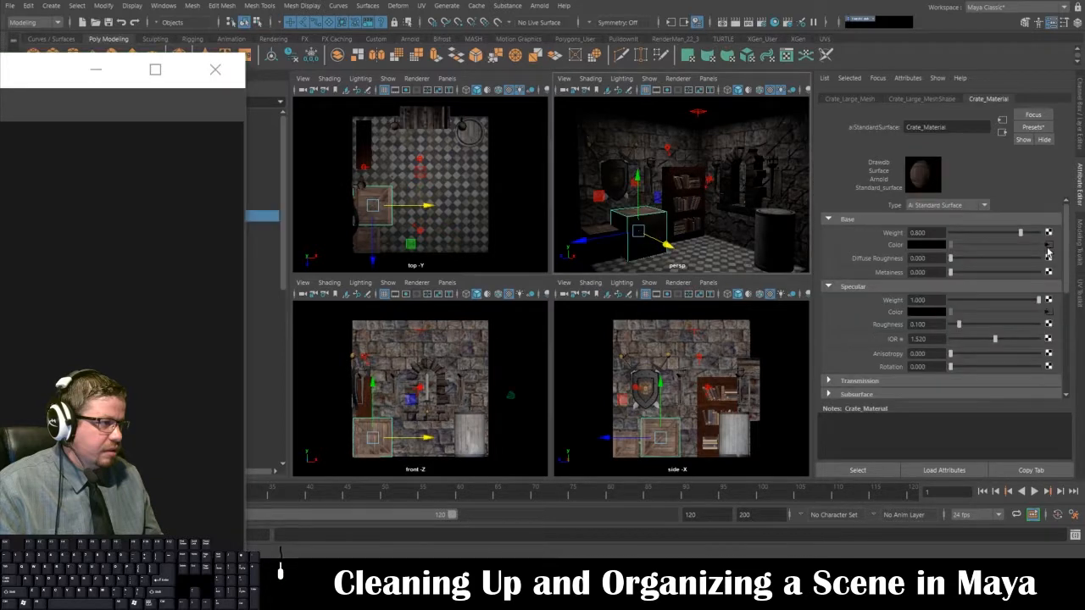
{"action": "left_click", "coordinate": [1049, 245]}
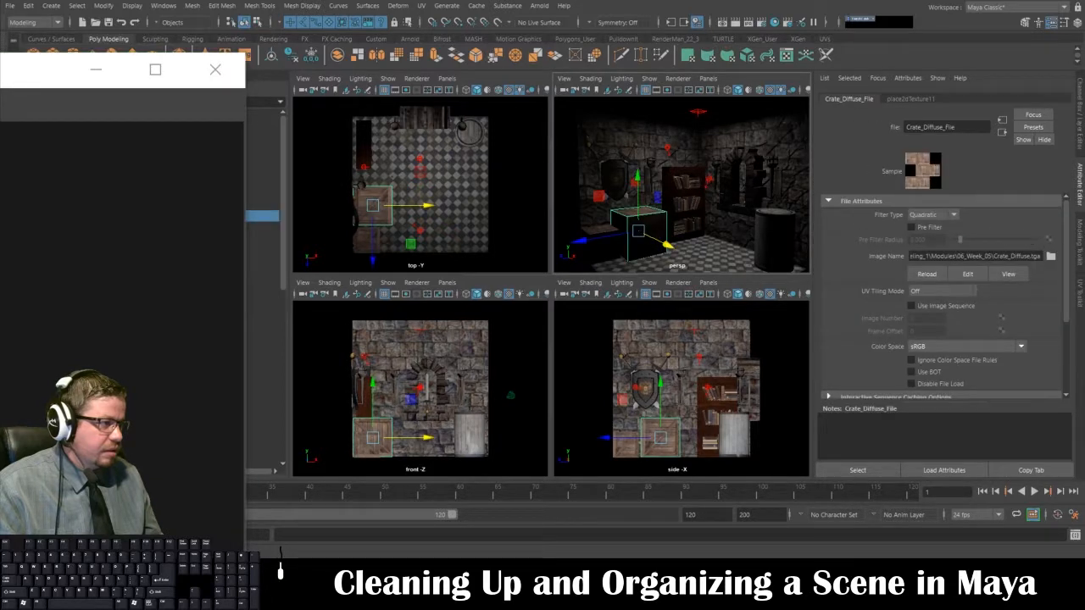
{"action": "left_click", "coordinate": [600, 247]}
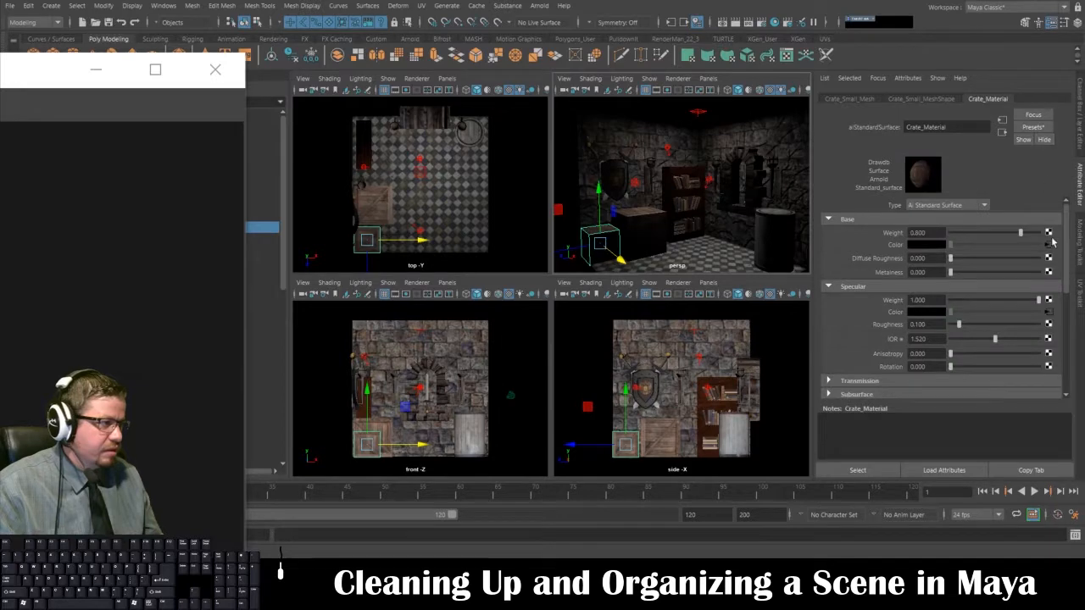
{"action": "left_click", "coordinate": [1049, 245]}
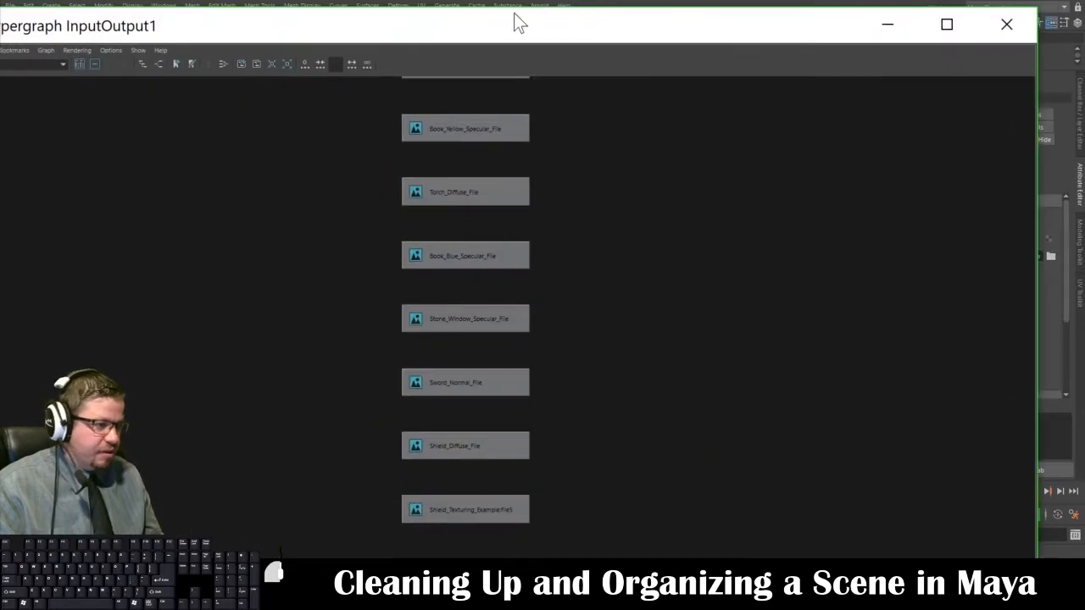
Step: Bring the Hypergraph back into view, delete the Crate_Textured:file1 node, and frame all remaining nodes
{"action": "left_click_drag", "start_coordinate": [514, 13], "coordinate": [543, 17]}
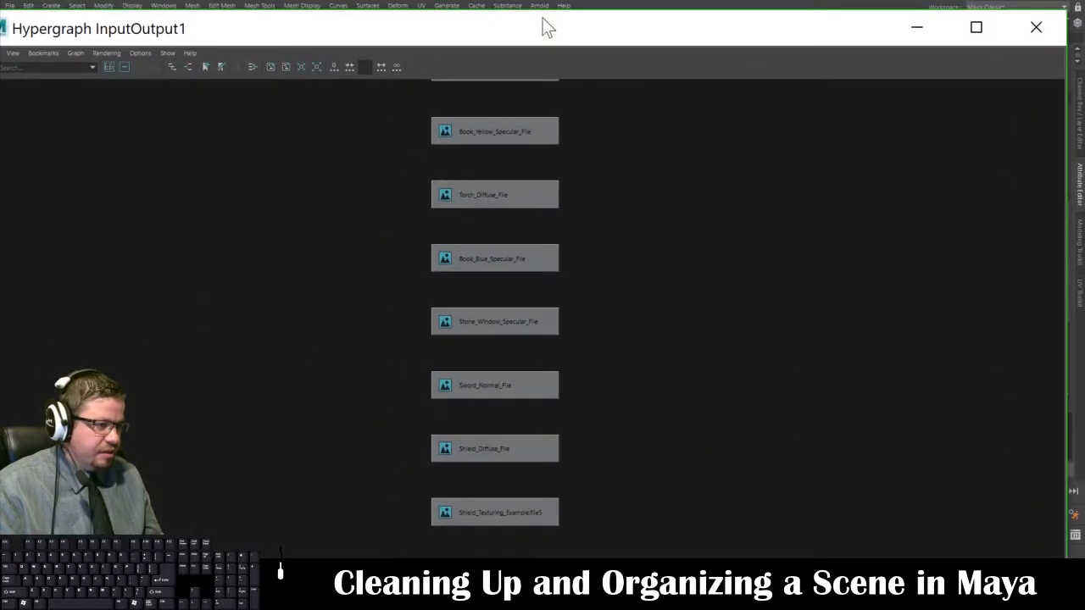
{"action": "left_click", "coordinate": [513, 388]}
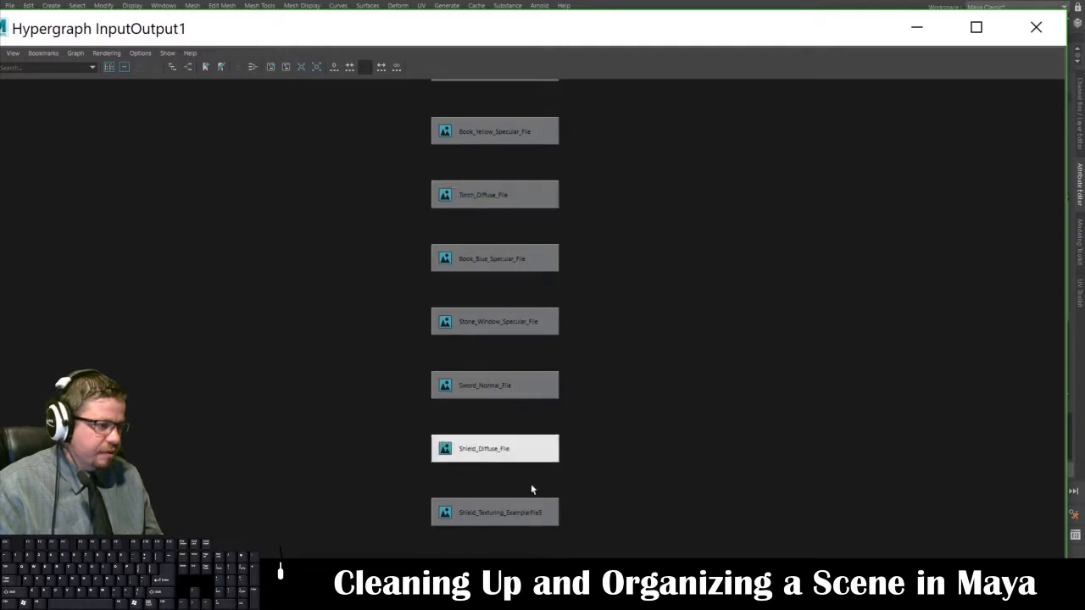
{"action": "scroll", "coordinate": [565, 471], "scroll_direction": "down", "scroll_amount": 4}
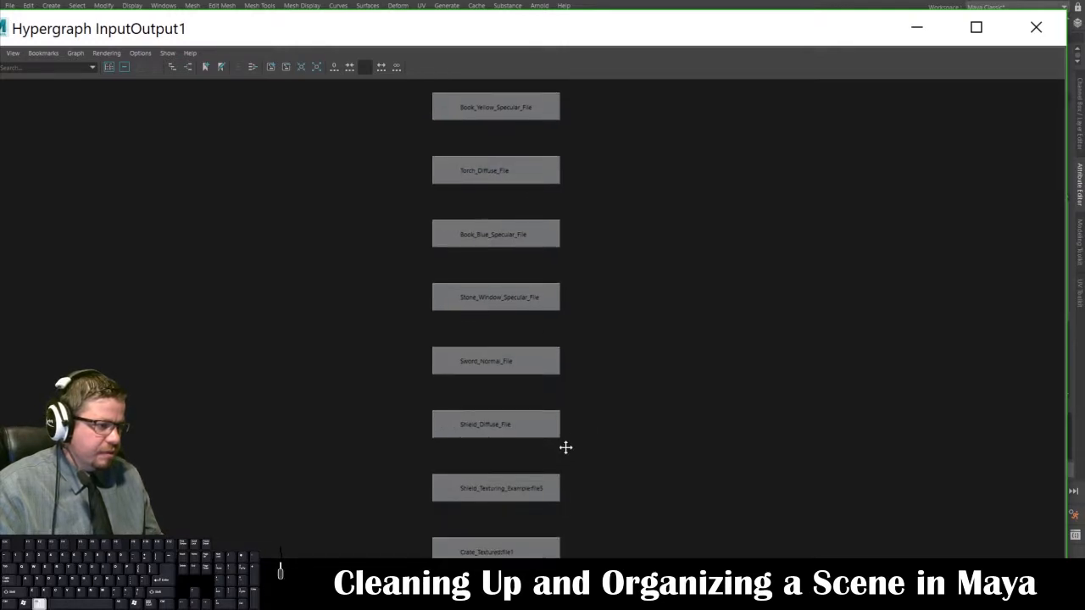
{"action": "left_click", "coordinate": [517, 483]}
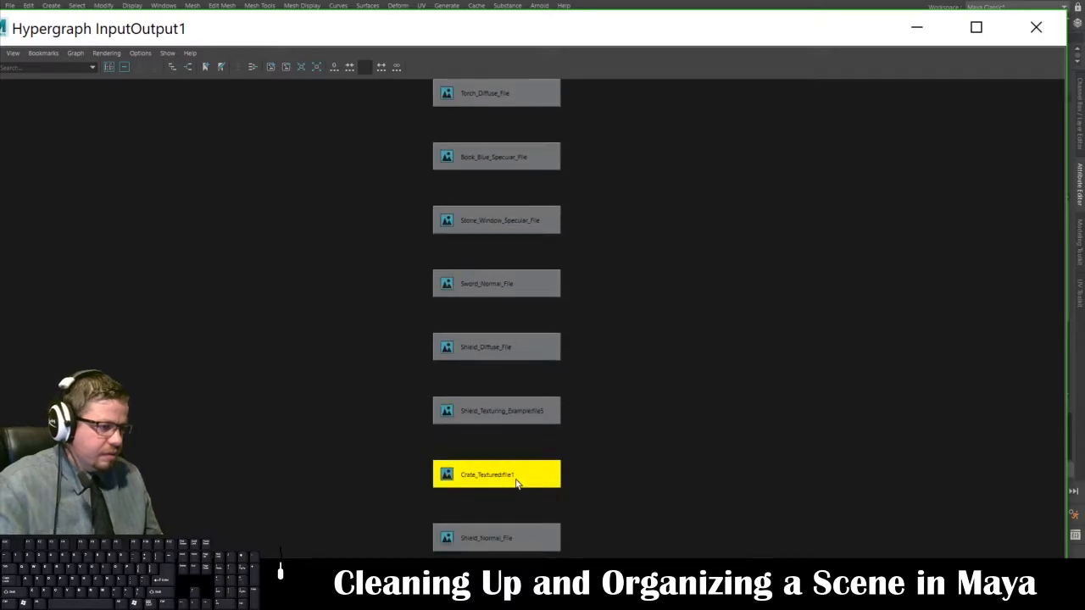
{"action": "key", "text": "a"}
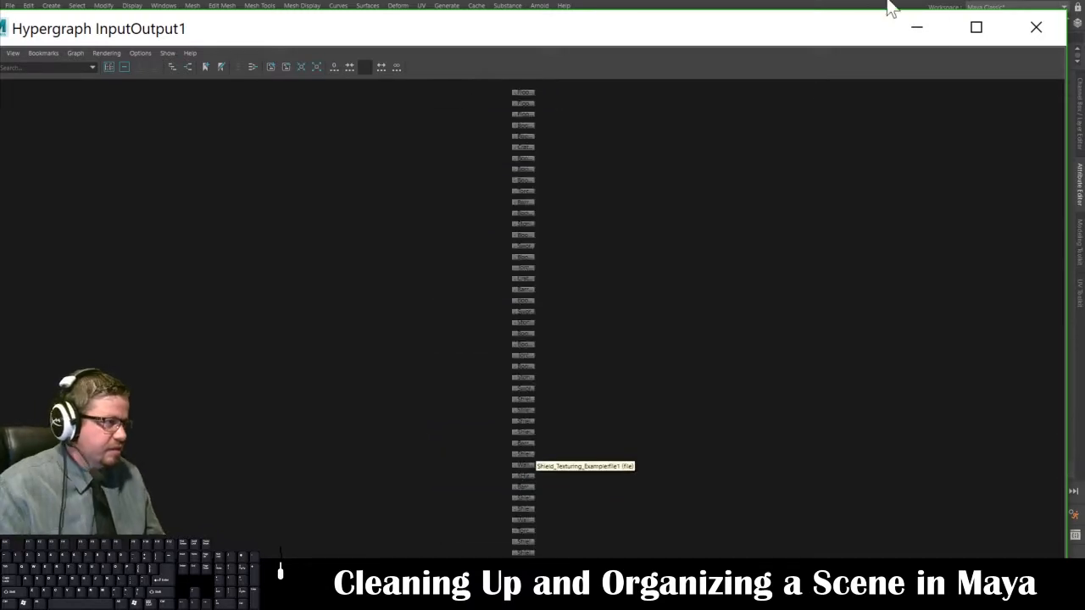
Step: Minimize the Hypergraph, select the large crate, and open the file node connected to its material's specular color
{"action": "left_click", "coordinate": [917, 27]}
{"action": "left_click", "coordinate": [399, 419]}
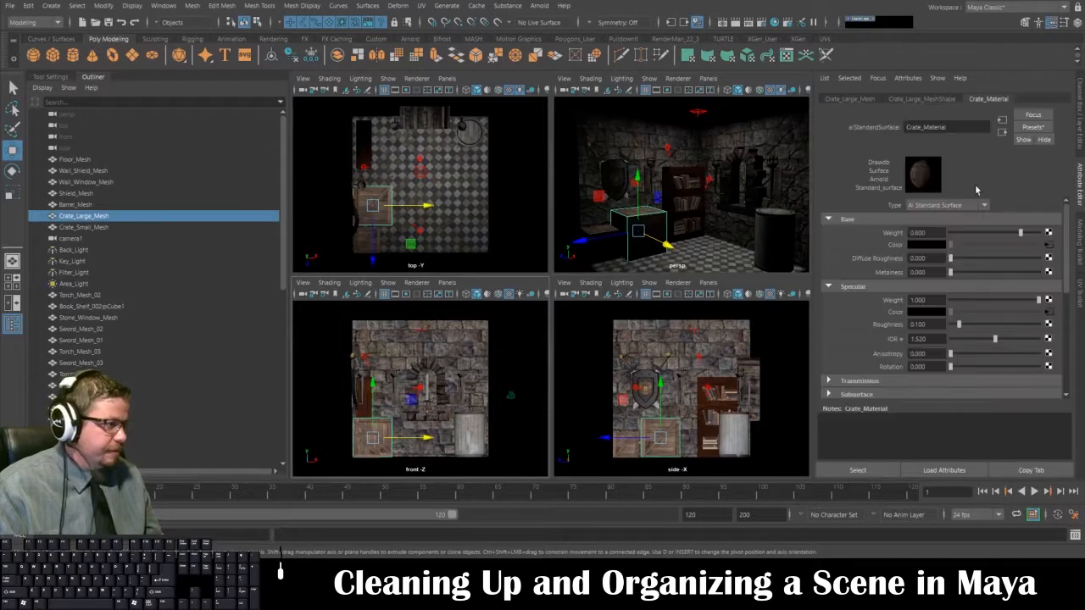
{"action": "left_click", "coordinate": [1048, 312]}
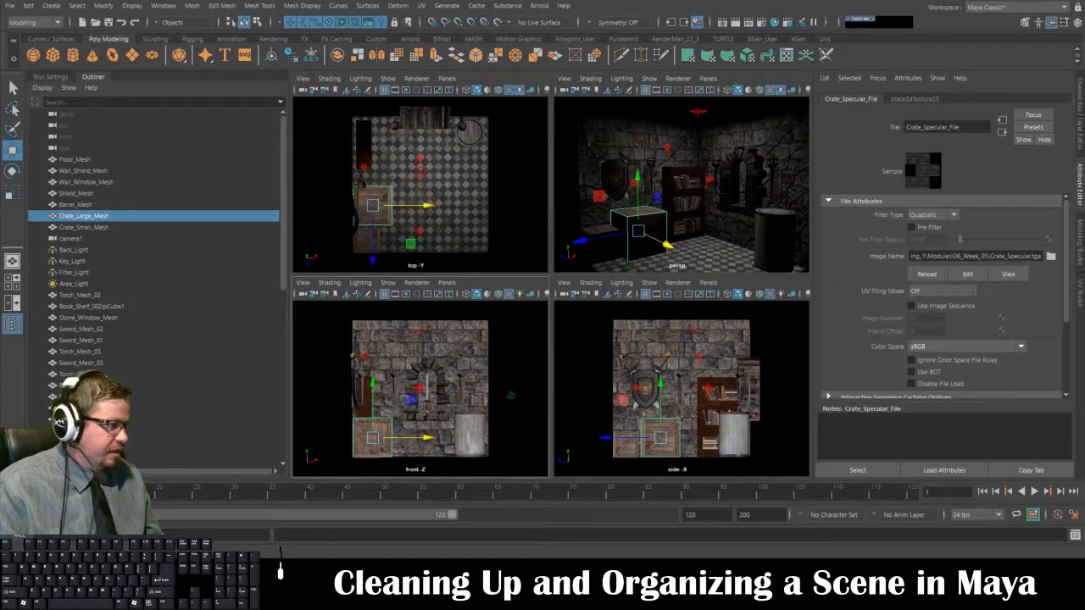
Step: Check the specular settings and texture connections of the large crate's Crate_Material
{"action": "left_click", "coordinate": [390, 421]}
{"action": "scroll", "coordinate": [1006, 285], "scroll_direction": "down", "scroll_amount": 3}
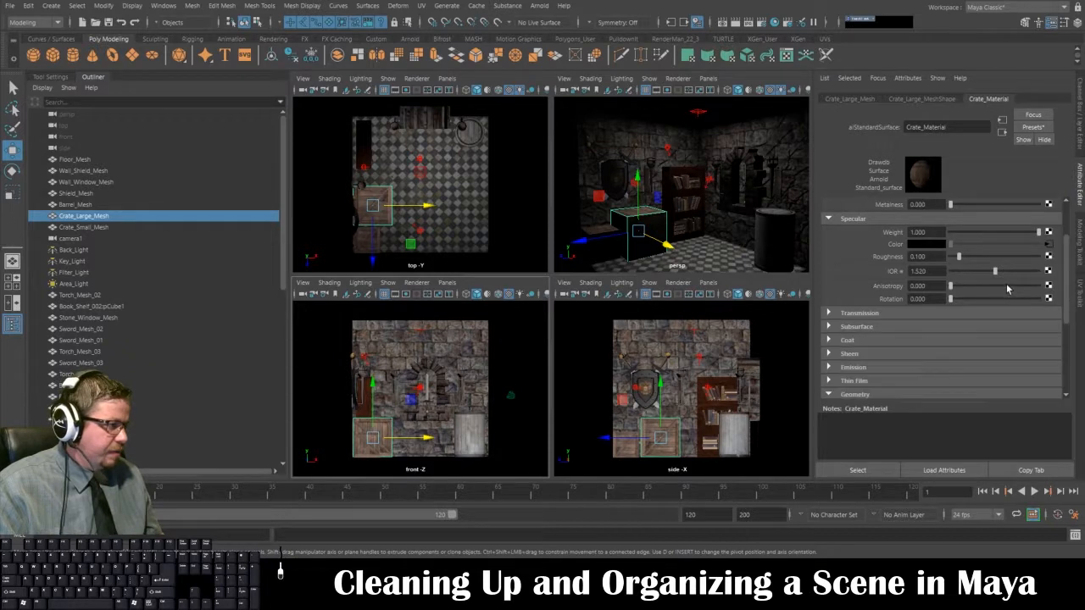
{"action": "left_click", "coordinate": [990, 300]}
Step: Examine the file nodes in the Hypergraph from Torch_Specular_File down to Shield_Diffuse_File for leftover or badly named nodes
{"action": "scroll", "coordinate": [942, 322], "scroll_direction": "up", "scroll_amount": 3}
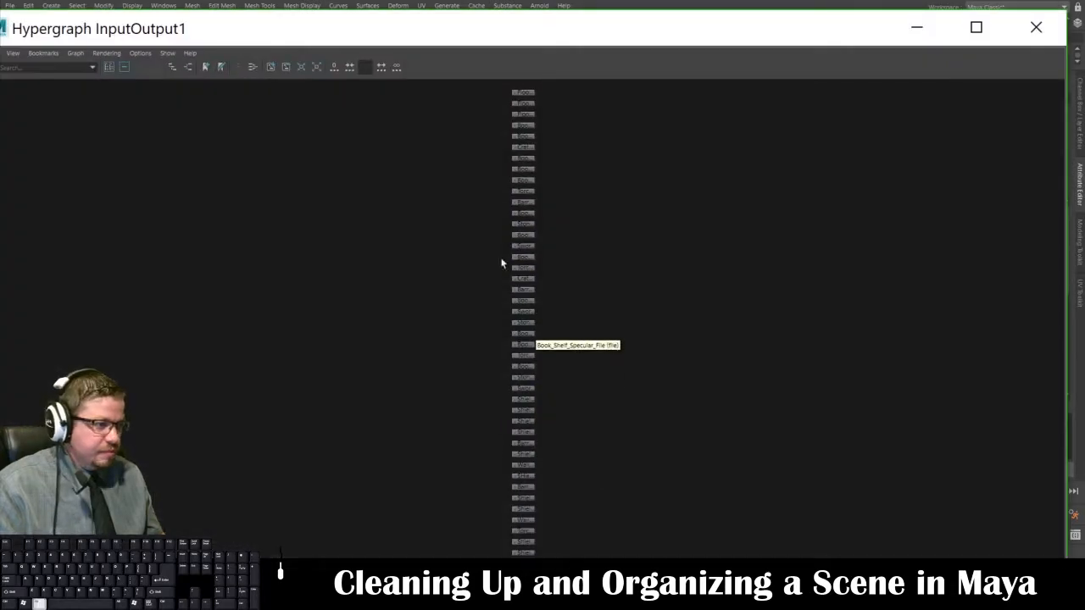
{"action": "middle_click_drag", "start_coordinate": [498, 233], "coordinate": [545, 421], "text": "alt"}
{"action": "scroll", "coordinate": [472, 385], "scroll_direction": "up", "scroll_amount": 6}
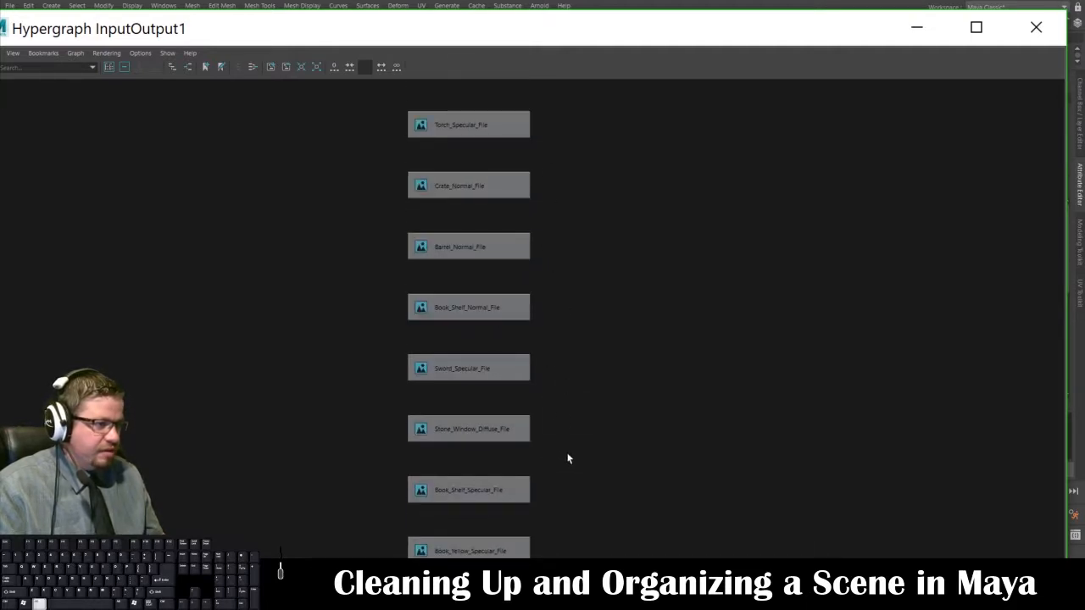
{"action": "middle_click_drag", "start_coordinate": [567, 455], "coordinate": [548, 450], "text": "alt"}
{"action": "mouse_move", "coordinate": [484, 423]}
{"action": "middle_mouse_down", "text": "alt"}
{"action": "mouse_move", "coordinate": [617, 451]}
{"action": "mouse_move", "coordinate": [599, 463]}
{"action": "mouse_move", "coordinate": [591, 407]}
{"action": "middle_mouse_up", "text": "alt"}
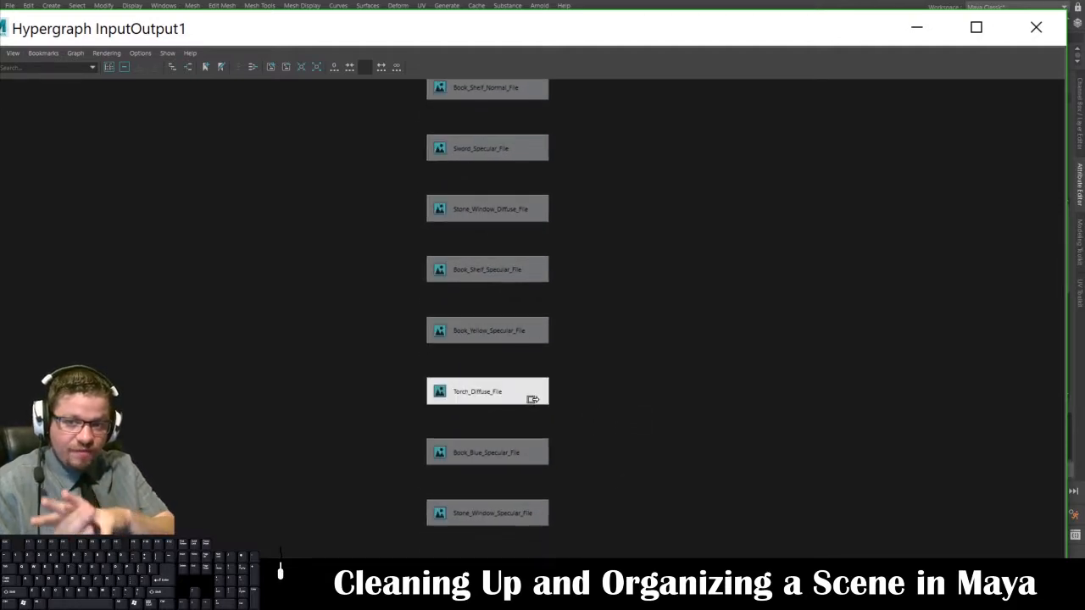
{"action": "middle_click_drag", "start_coordinate": [575, 497], "coordinate": [569, 430], "text": "alt"}
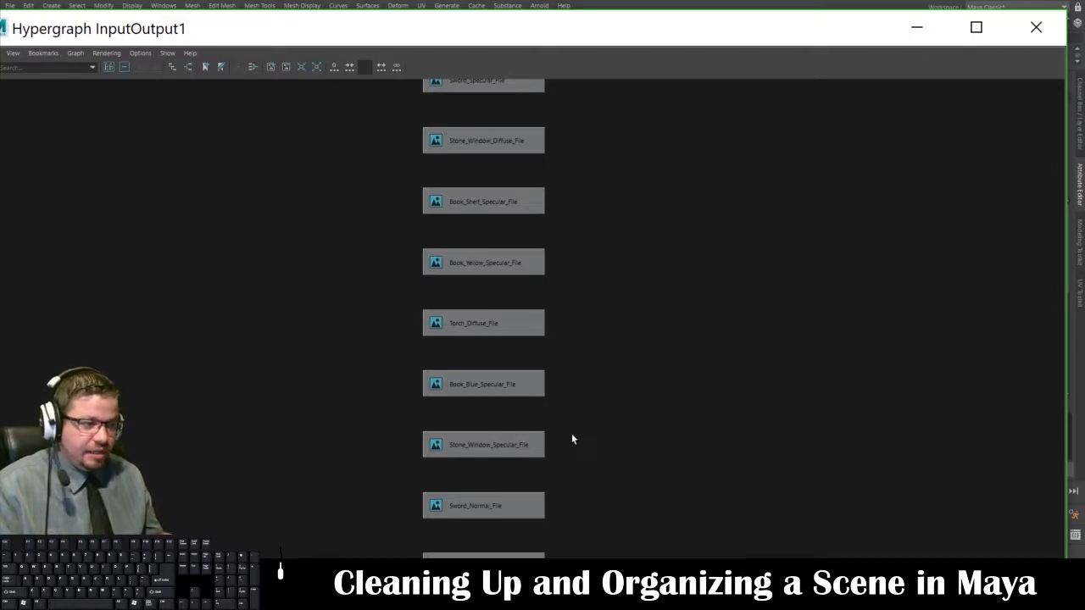
{"action": "middle_click_drag", "start_coordinate": [568, 490], "coordinate": [555, 426], "text": "alt"}
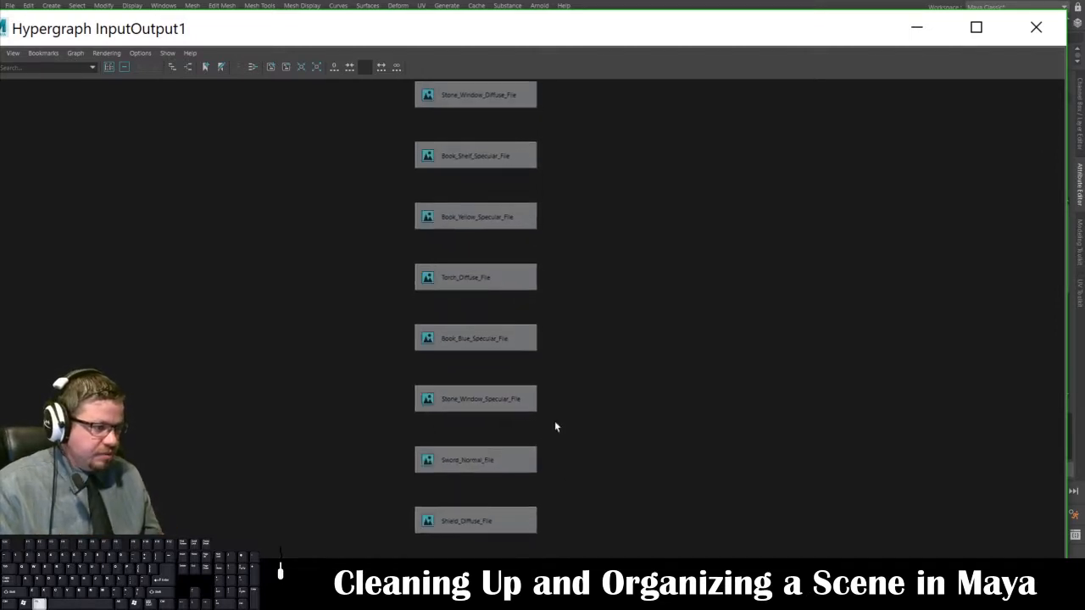
Step: Delete all Shield_Texturing_Example nodes plus Barrel_Texture:file1, SHieldblinn2SG1F, Torch_Textured:checker1 and Crate_Textured:file2, and close the Hypergraph
{"action": "left_click", "coordinate": [504, 498]}
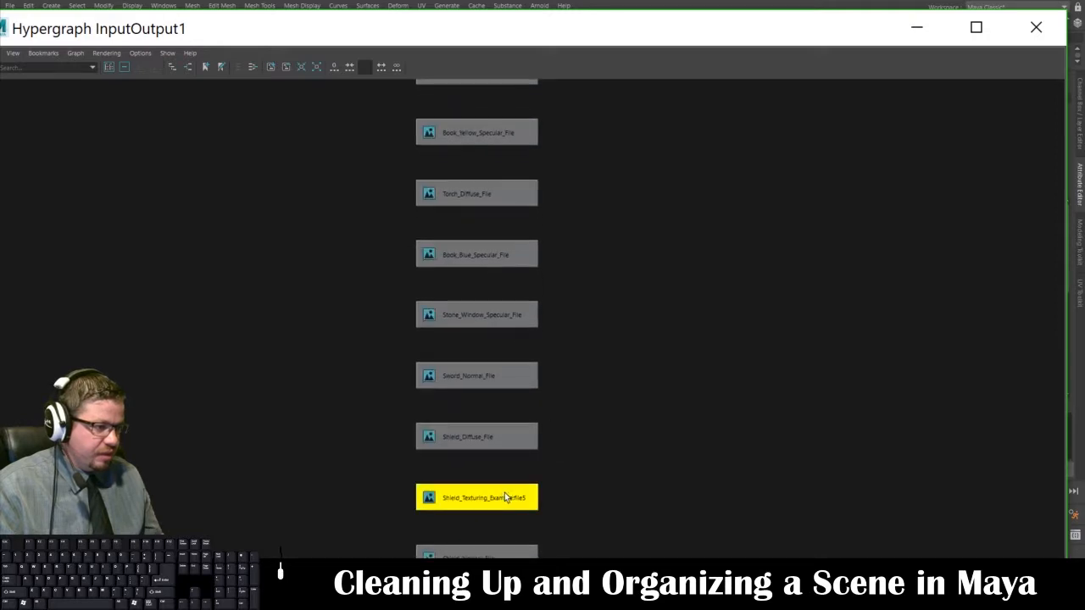
{"action": "scroll", "coordinate": [565, 518], "scroll_direction": "down", "scroll_amount": 4}
{"action": "left_click", "coordinate": [494, 480], "text": "shift"}
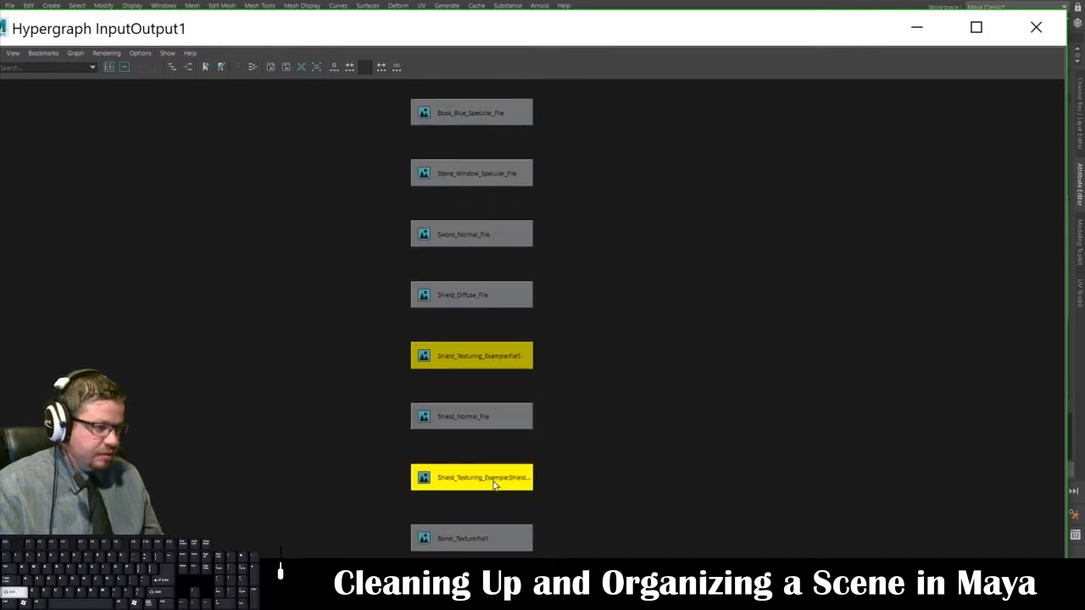
{"action": "scroll", "coordinate": [606, 462], "scroll_direction": "down", "scroll_amount": 3}
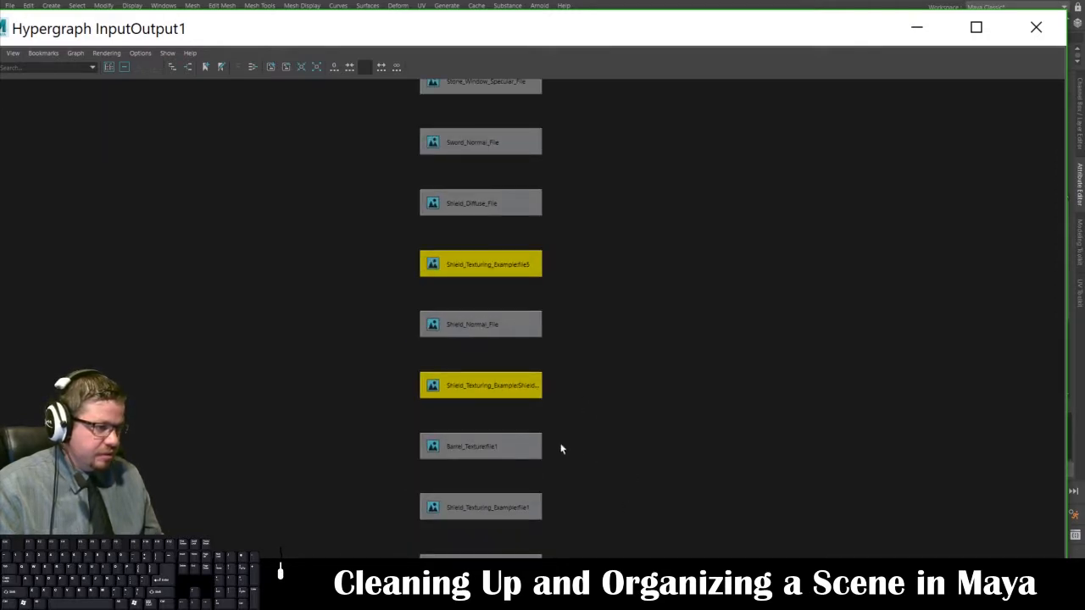
{"action": "left_click", "coordinate": [513, 447], "text": "shift"}
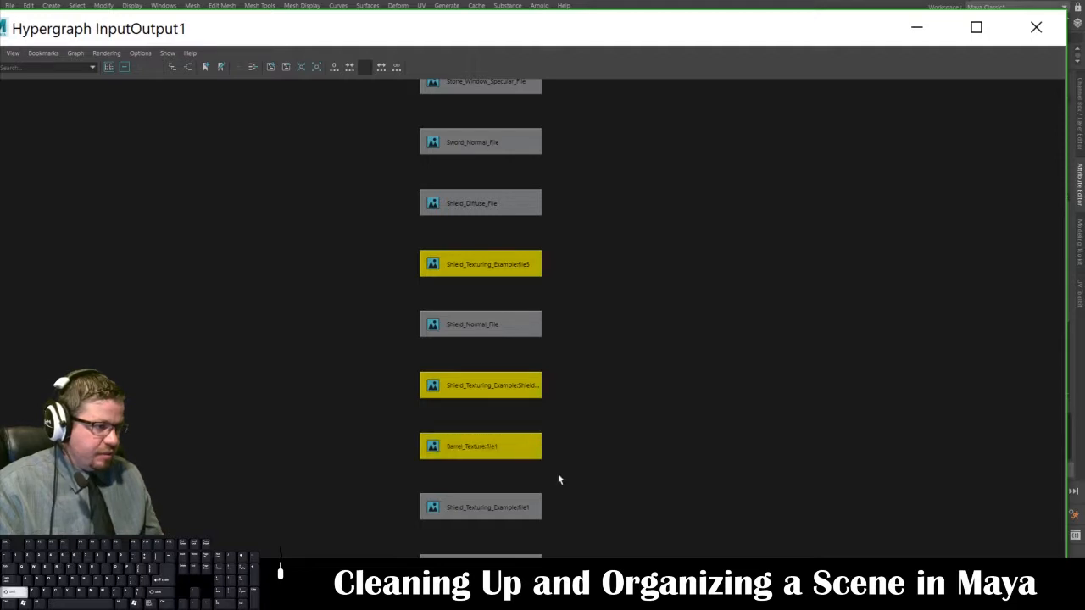
{"action": "left_click", "coordinate": [501, 498], "text": "shift"}
{"action": "scroll", "coordinate": [611, 506], "scroll_direction": "down", "scroll_amount": 4}
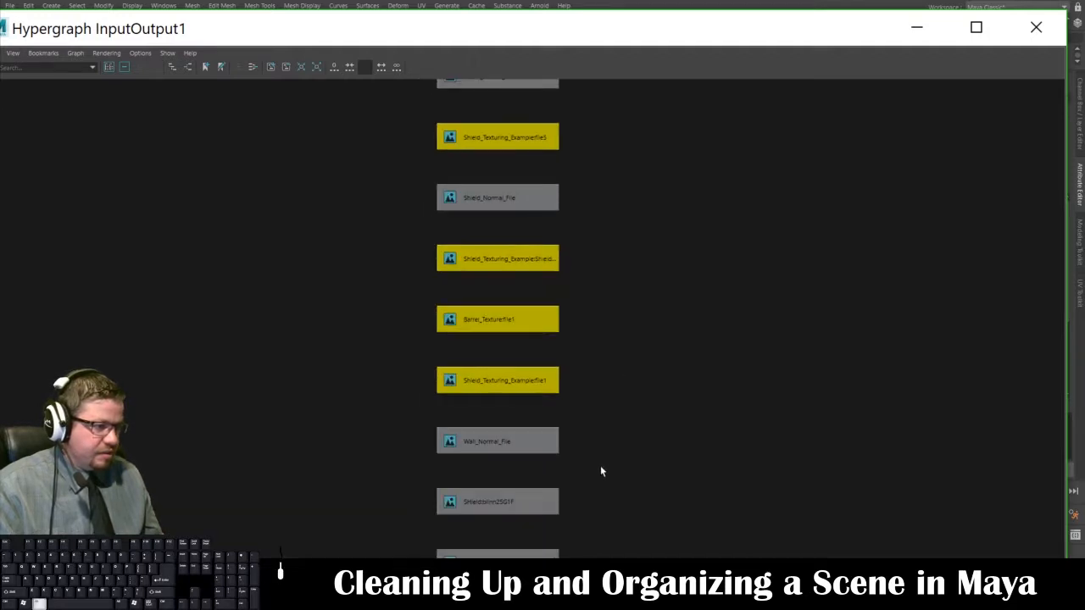
{"action": "scroll", "coordinate": [600, 465], "scroll_direction": "down", "scroll_amount": 3}
{"action": "left_click", "coordinate": [552, 428], "text": "shift"}
{"action": "scroll", "coordinate": [639, 417], "scroll_direction": "down", "scroll_amount": 3}
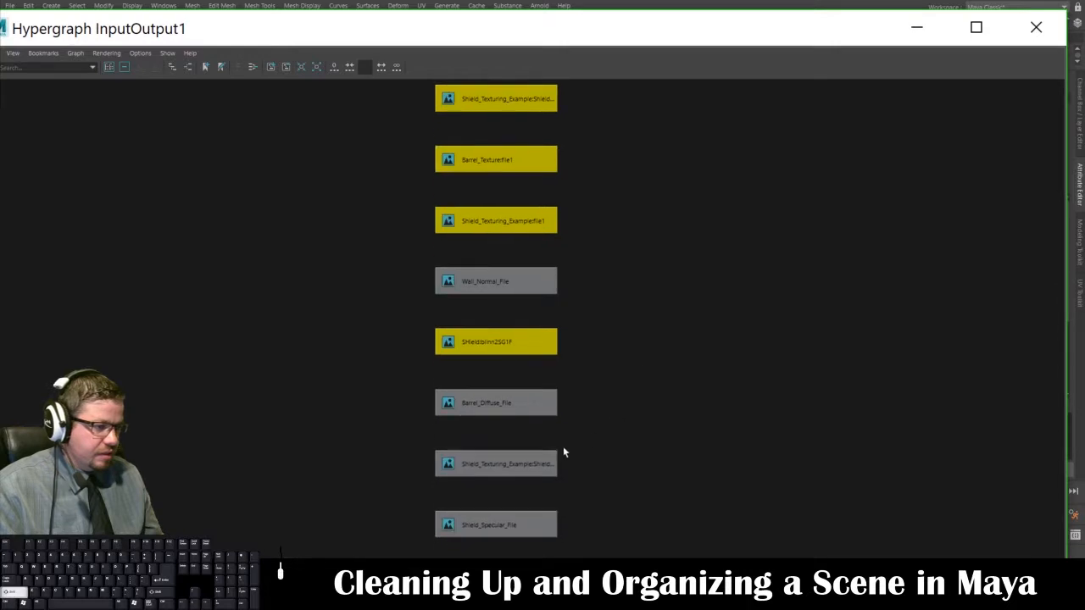
{"action": "left_click", "coordinate": [556, 454], "text": "shift"}
{"action": "scroll", "coordinate": [604, 395], "scroll_direction": "down", "scroll_amount": 4}
{"action": "left_click", "coordinate": [560, 508], "text": "shift"}
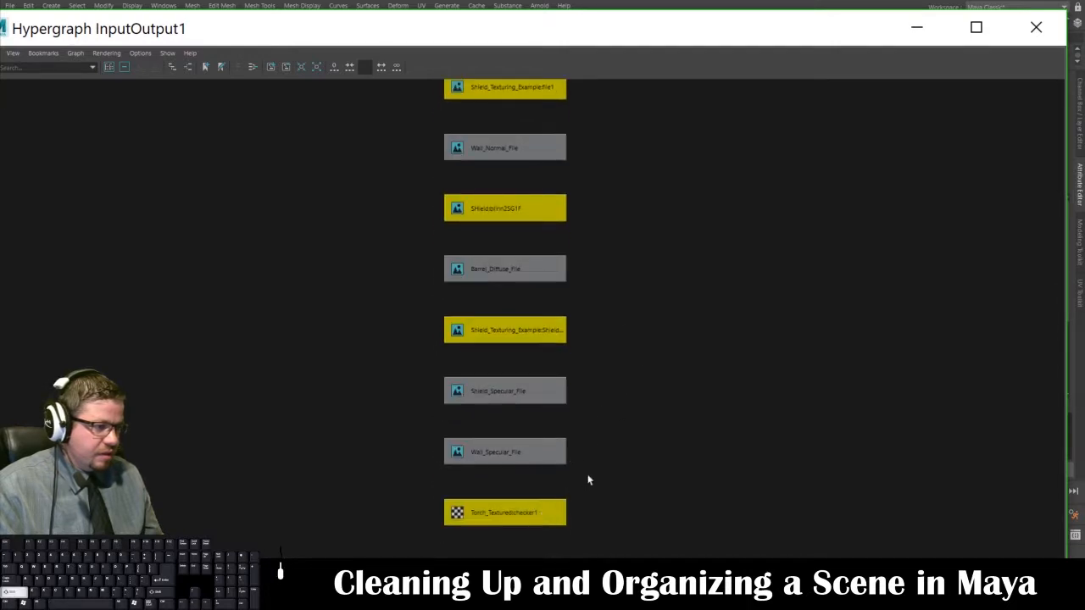
{"action": "scroll", "coordinate": [592, 449], "scroll_direction": "down", "scroll_amount": 5}
{"action": "left_click", "coordinate": [556, 424], "text": "shift"}
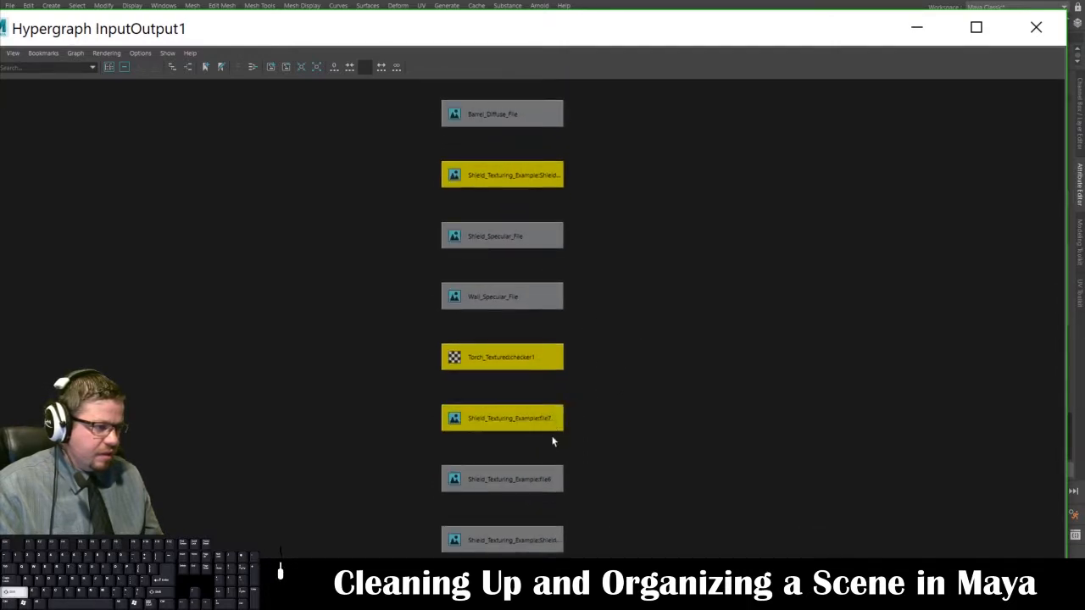
{"action": "left_click", "coordinate": [543, 480], "text": "shift"}
{"action": "scroll", "coordinate": [586, 390], "scroll_direction": "down", "scroll_amount": 3}
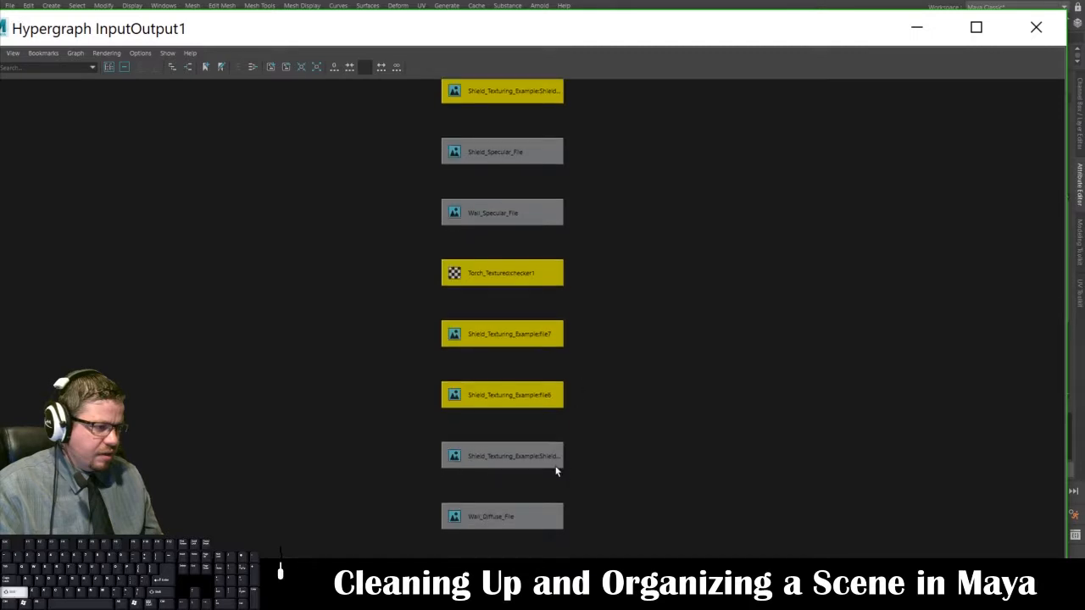
{"action": "scroll", "coordinate": [632, 441], "scroll_direction": "down", "scroll_amount": 3}
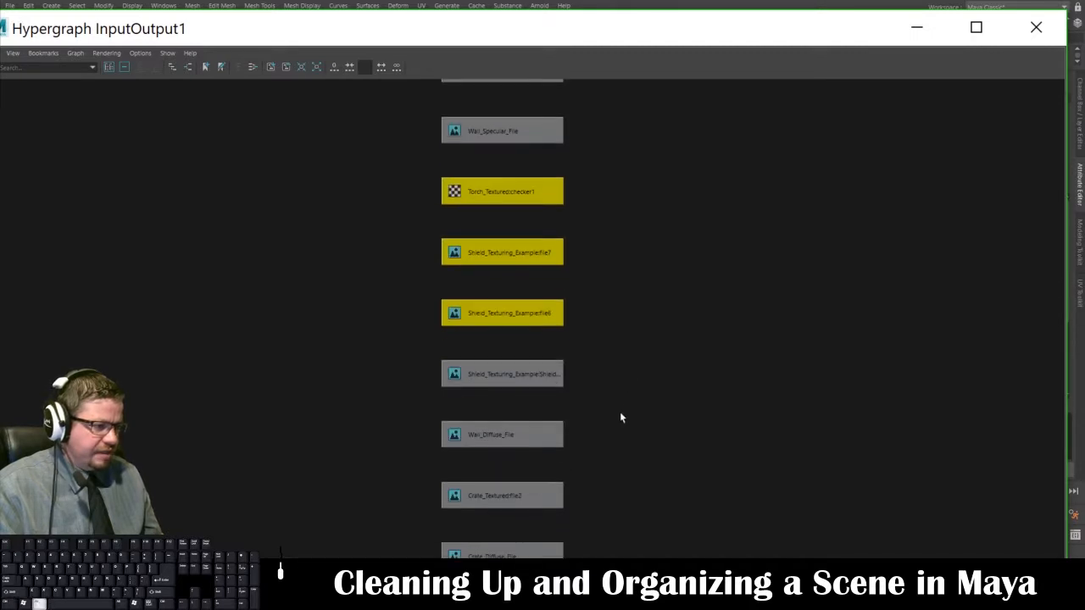
{"action": "left_click", "coordinate": [552, 488], "text": "shift"}
{"action": "scroll", "coordinate": [597, 356], "scroll_direction": "down", "scroll_amount": 4}
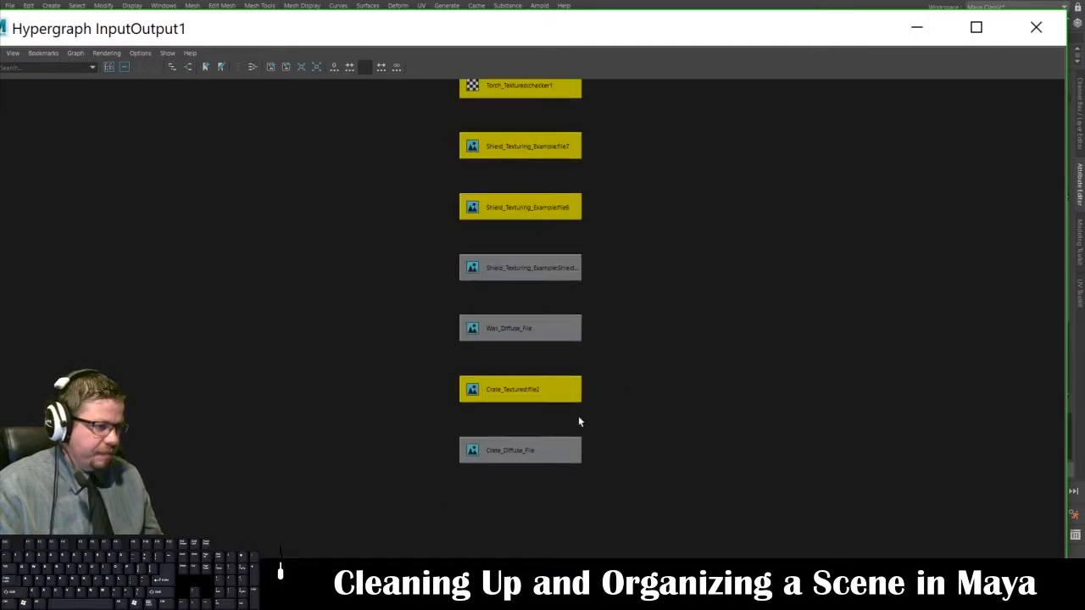
{"action": "scroll", "coordinate": [642, 329], "scroll_direction": "up", "scroll_amount": 1}
{"action": "left_click", "coordinate": [555, 305], "text": "shift"}
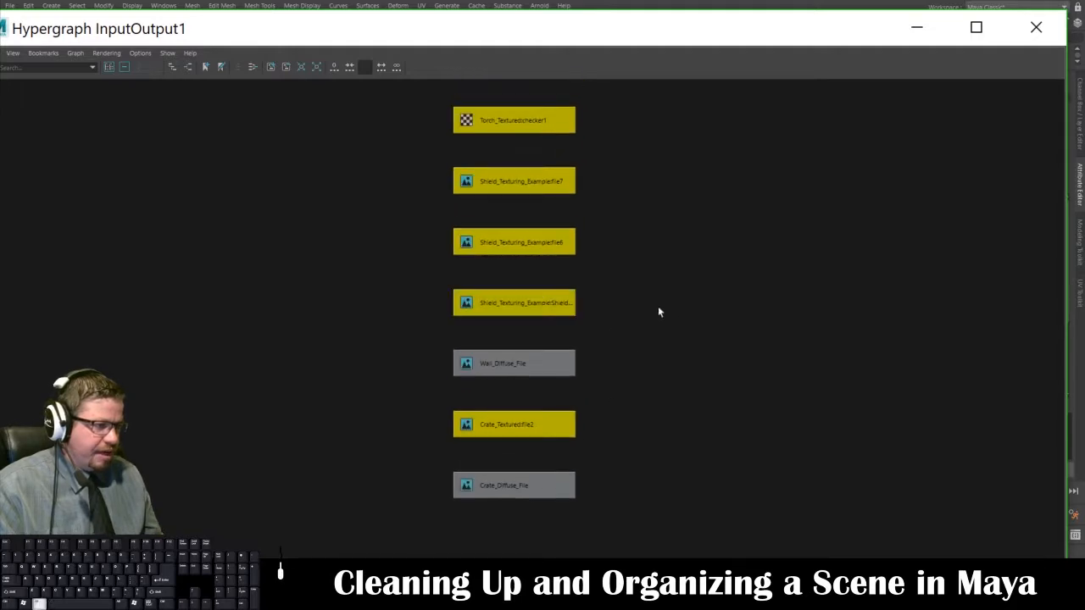
{"action": "key", "text": "Delete"}
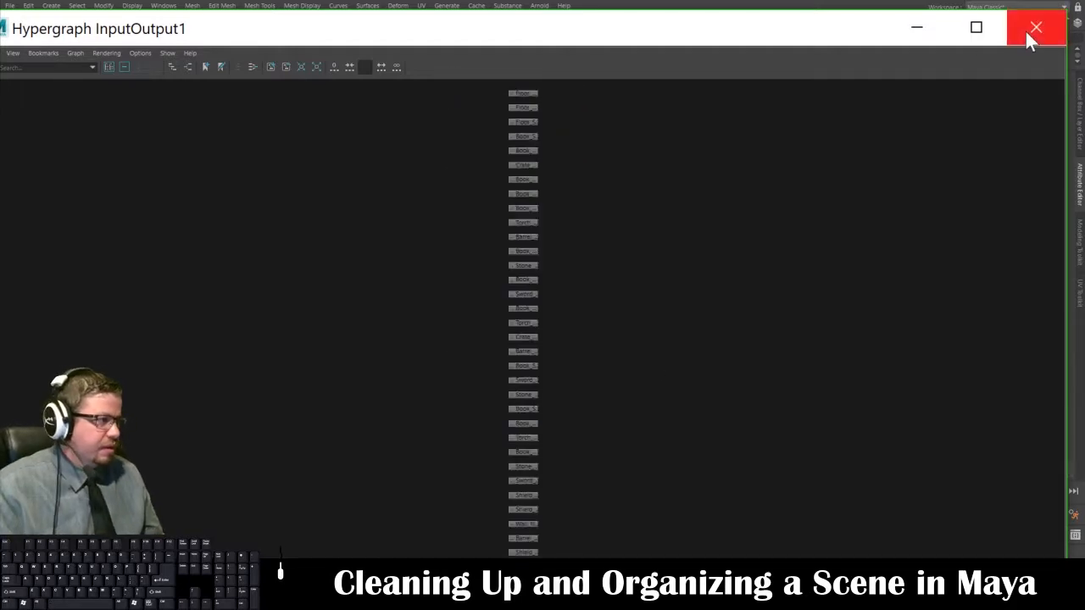
{"action": "left_click", "coordinate": [1030, 28]}
Step: Check the small crate's material, and inspect the base color, specular color and bump mapping connections of the shield's material
{"action": "left_click", "coordinate": [616, 218]}
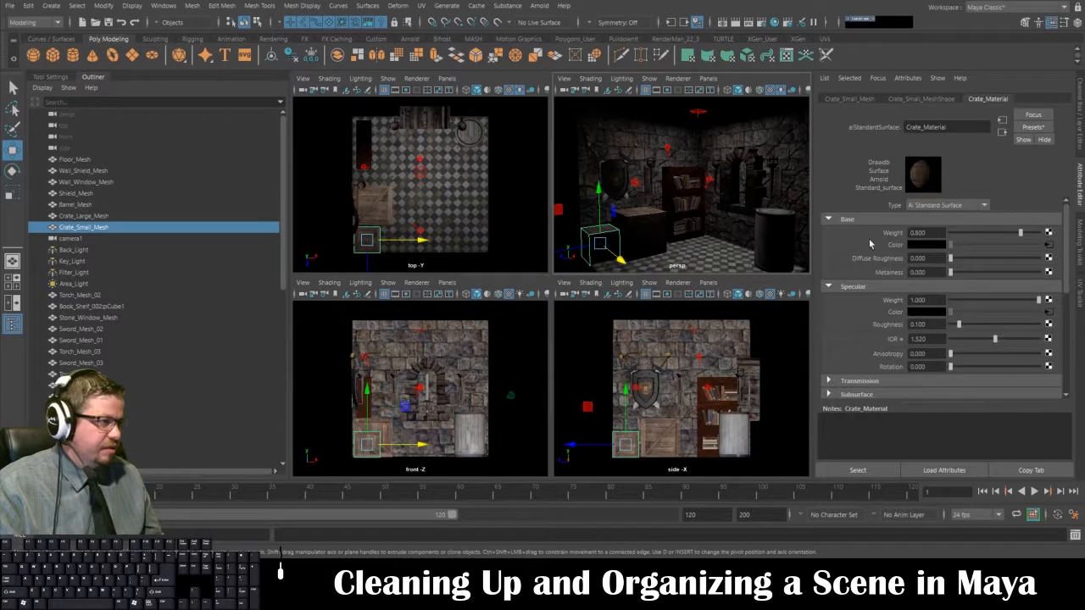
{"action": "left_click", "coordinate": [616, 176]}
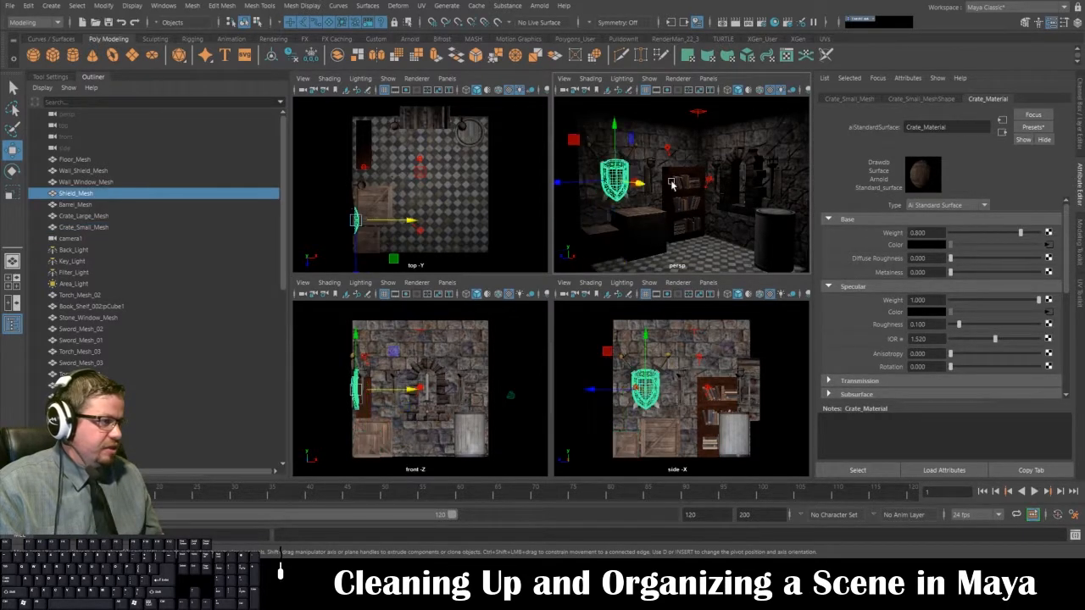
{"action": "left_click", "coordinate": [1049, 245]}
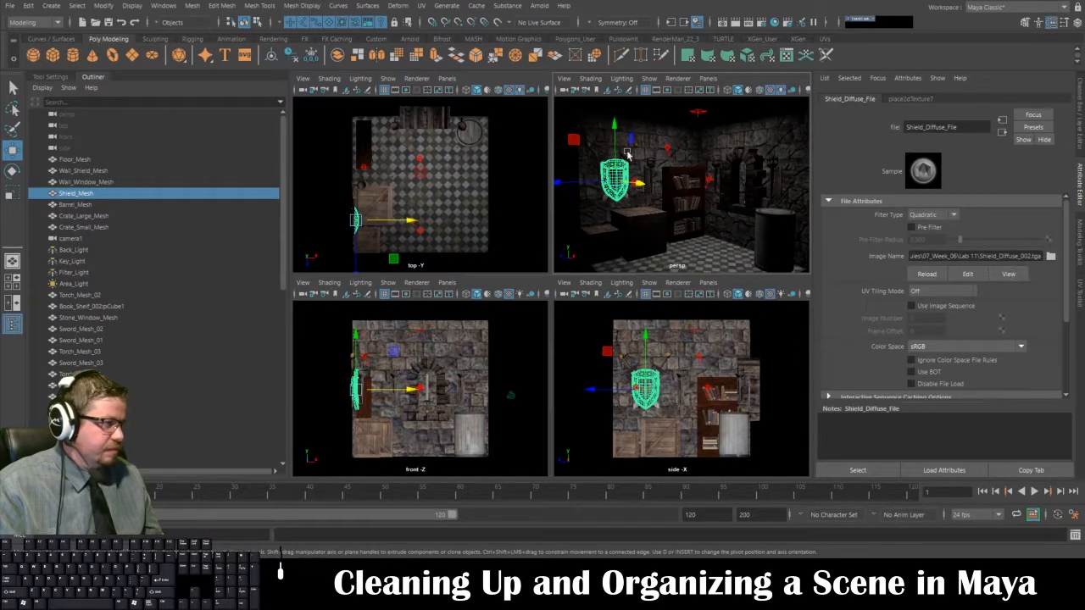
{"action": "left_click", "coordinate": [615, 197]}
{"action": "left_click", "coordinate": [1048, 312]}
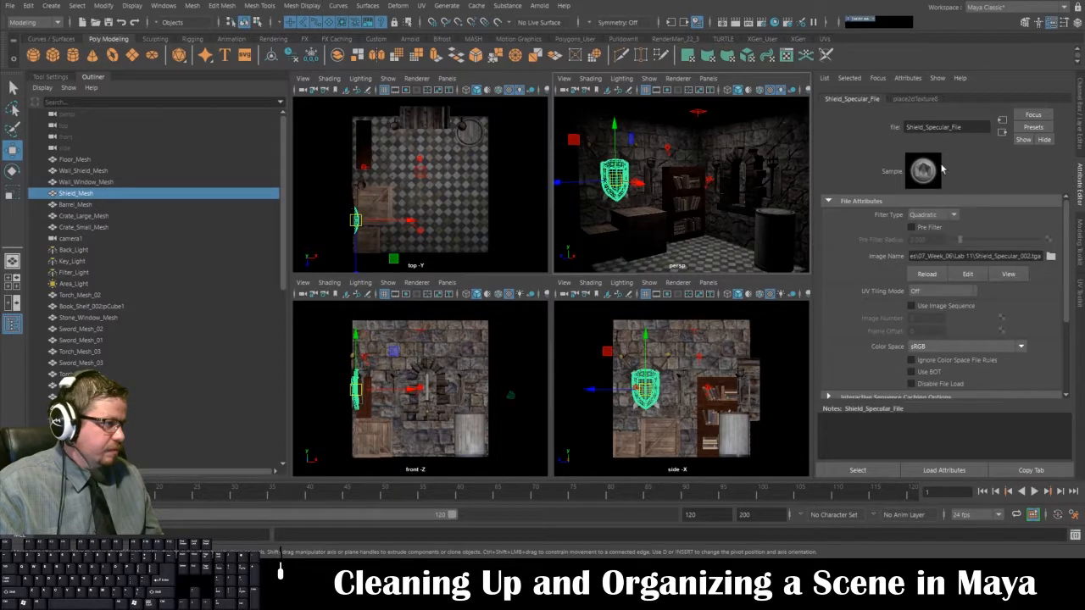
{"action": "left_click", "coordinate": [619, 198]}
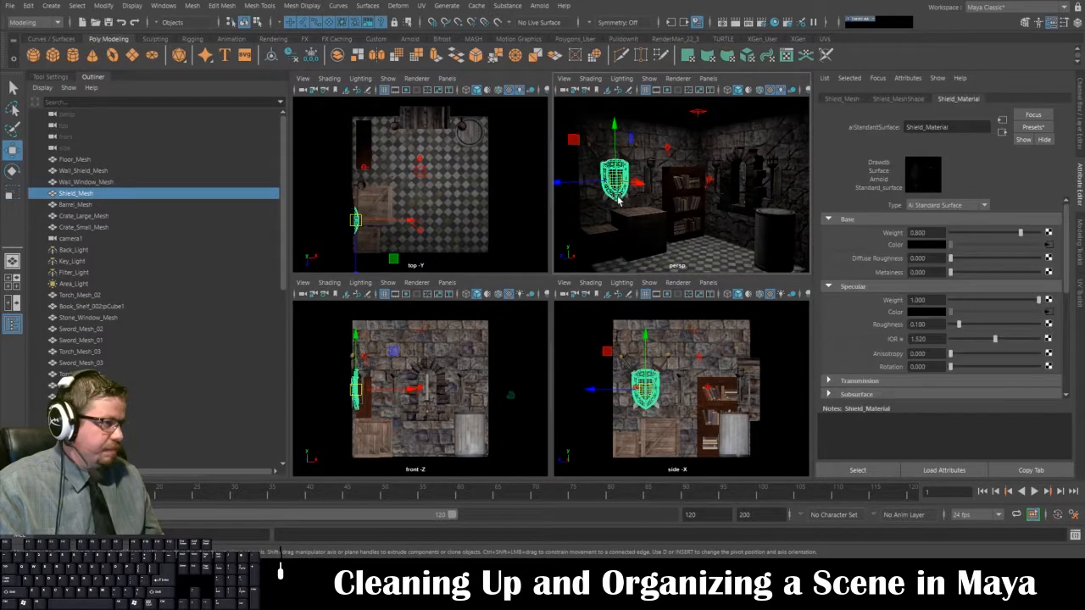
{"action": "scroll", "coordinate": [941, 322], "scroll_direction": "down", "scroll_amount": 5}
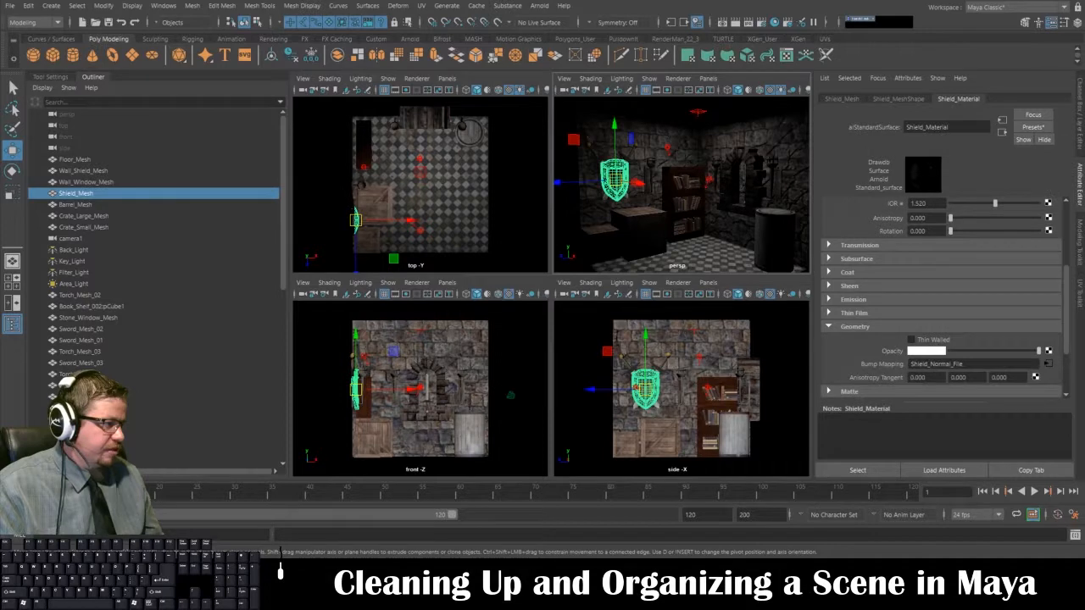
Step: Inspect the bump mapping, specular color and base color file nodes of the material on the two swords behind the shield
{"action": "left_click", "coordinate": [635, 155]}
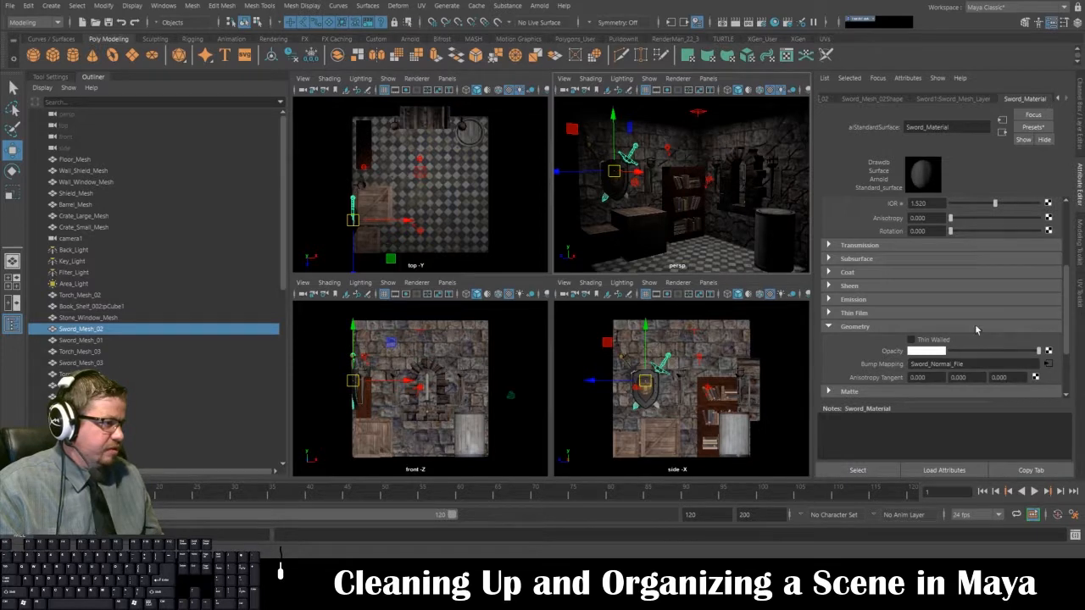
{"action": "scroll", "coordinate": [976, 330], "scroll_direction": "up", "scroll_amount": 2}
{"action": "left_click", "coordinate": [1048, 245]}
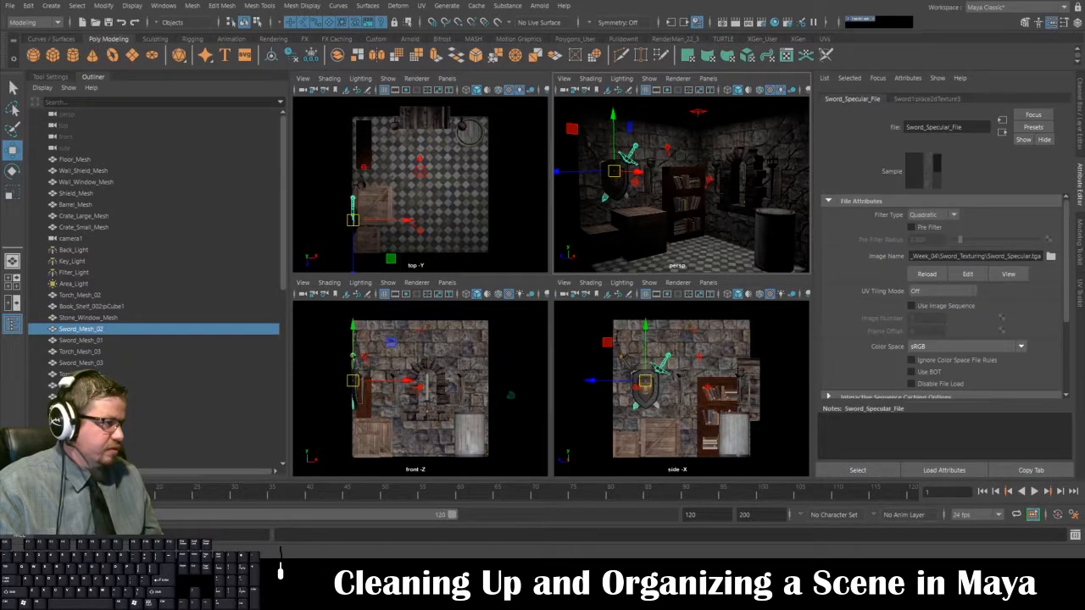
{"action": "left_click", "coordinate": [591, 161]}
{"action": "scroll", "coordinate": [1033, 222], "scroll_direction": "up", "scroll_amount": 2}
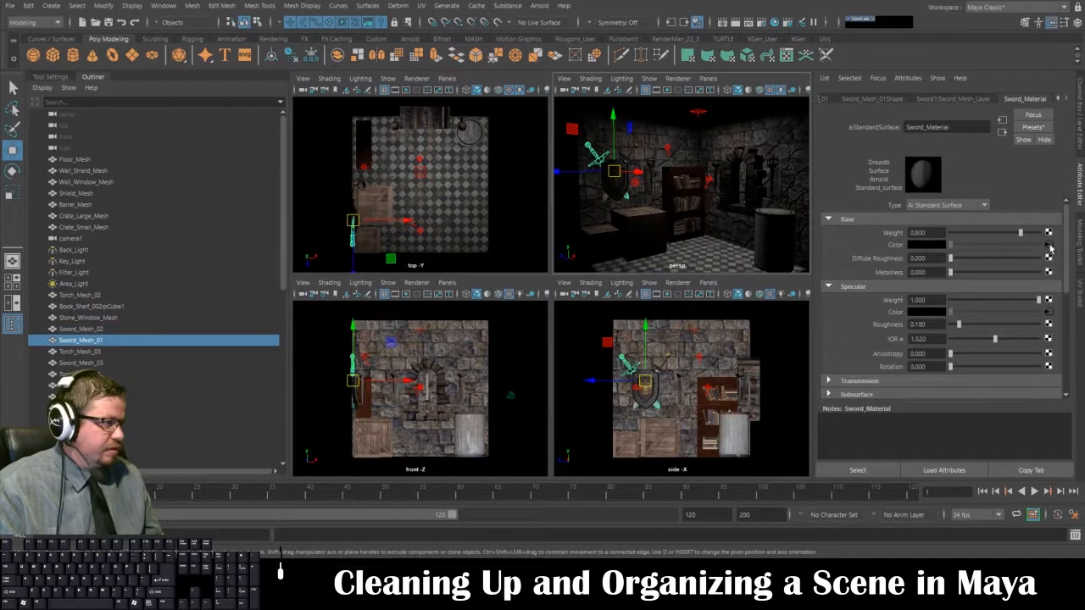
{"action": "left_click", "coordinate": [1049, 245]}
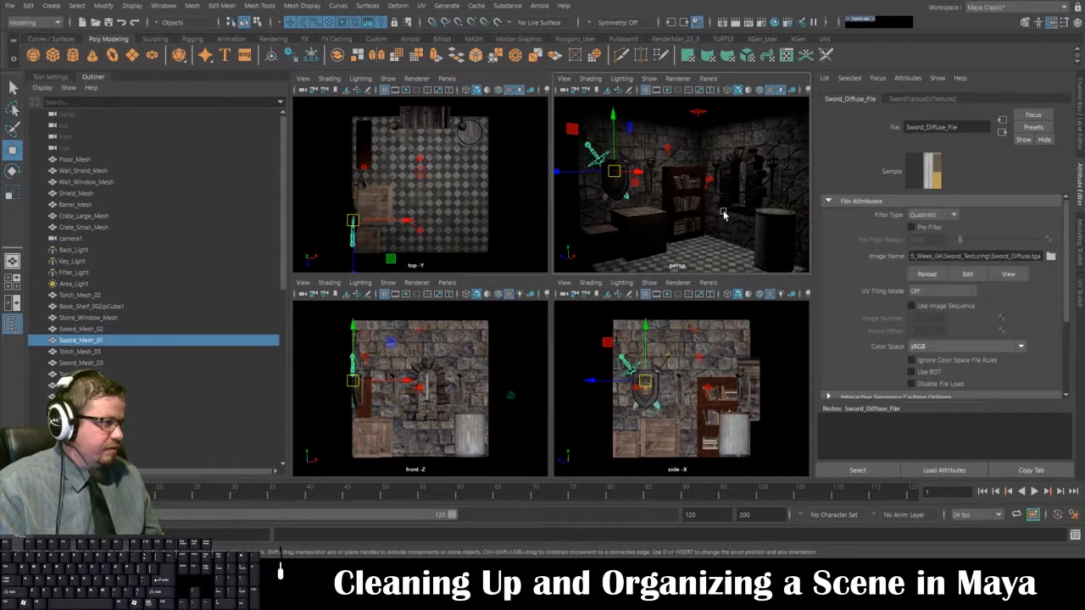
Step: Inspect the base color, specular color and bump mapping file nodes of the material on the three wall torches
{"action": "left_click", "coordinate": [778, 180]}
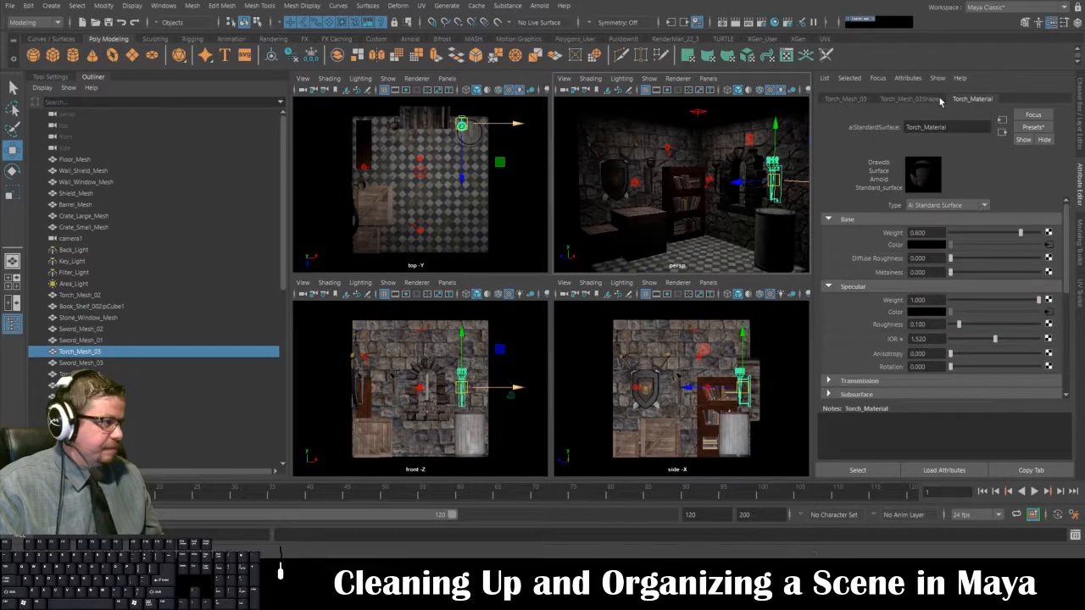
{"action": "left_click", "coordinate": [1050, 245]}
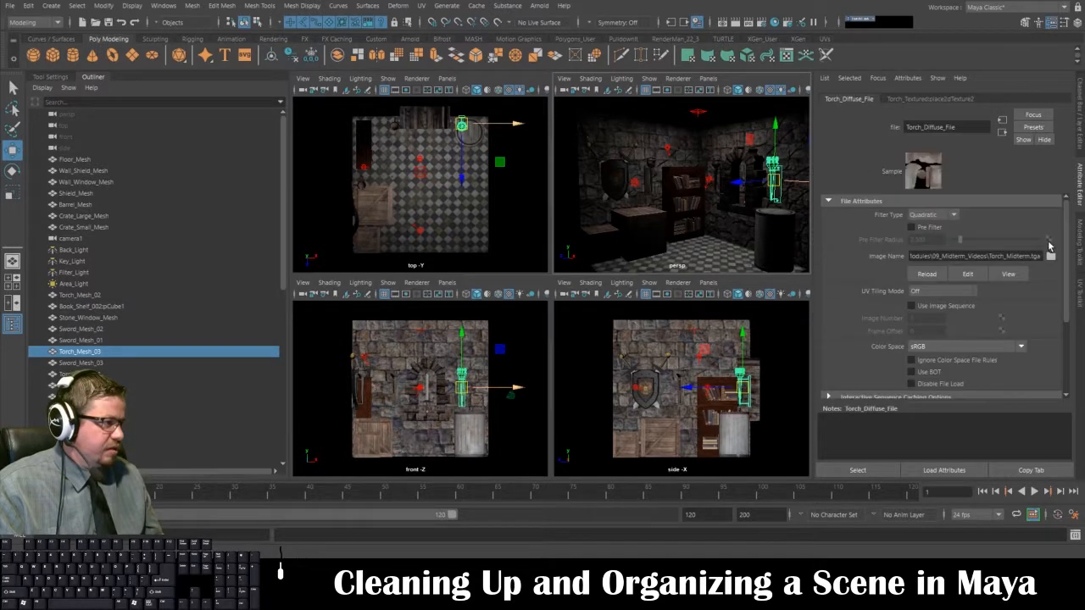
{"action": "left_click", "coordinate": [650, 168]}
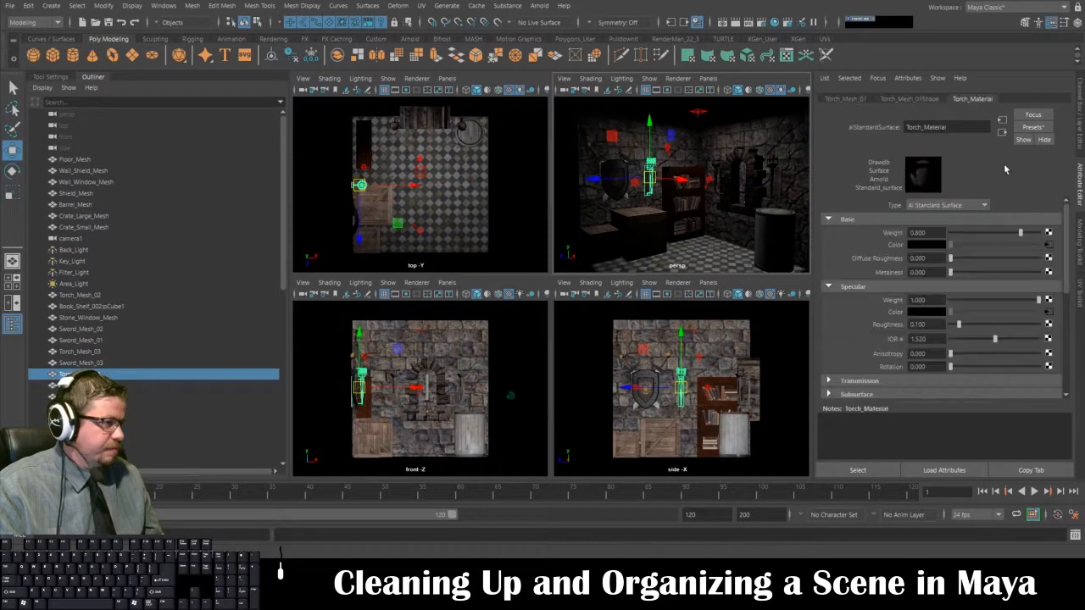
{"action": "left_click", "coordinate": [1050, 312]}
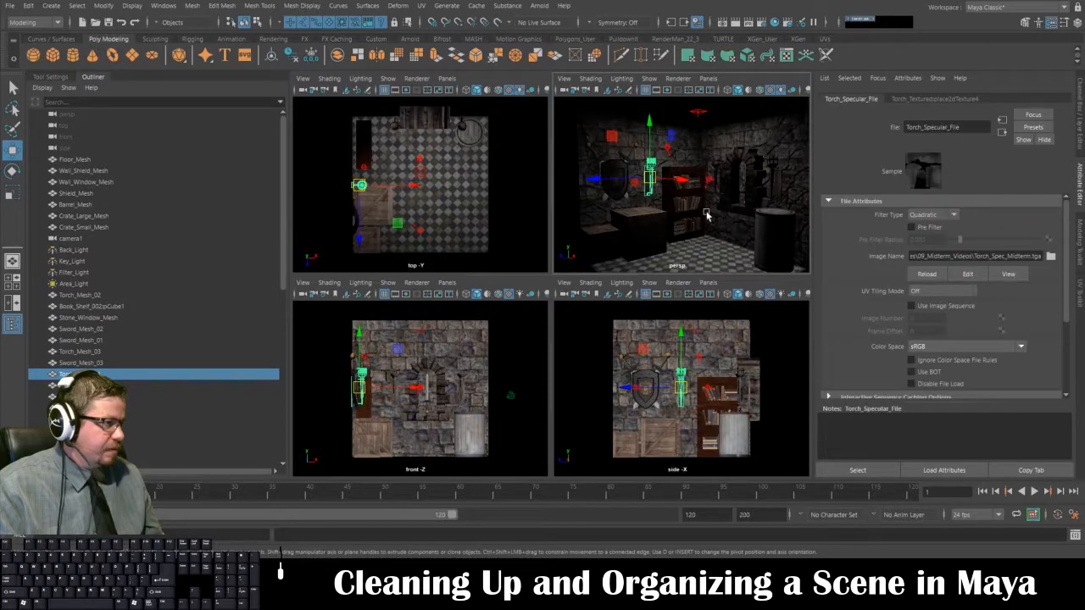
{"action": "left_click", "coordinate": [720, 161]}
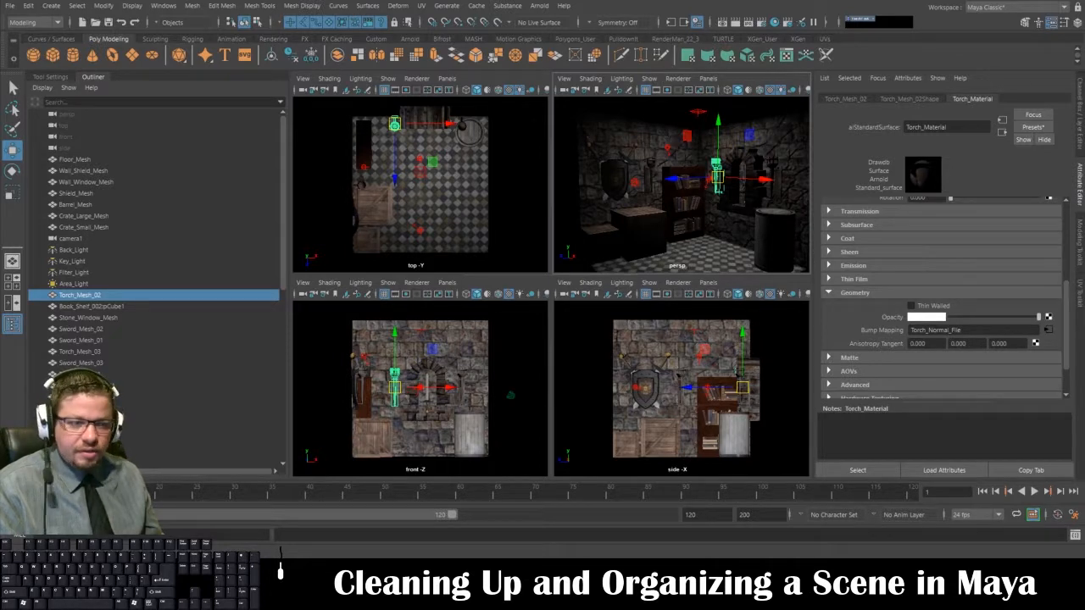
Step: Open the Hypergraph Connections graph for the selected wall torch and maximize its window
{"action": "left_click", "coordinate": [163, 5]}
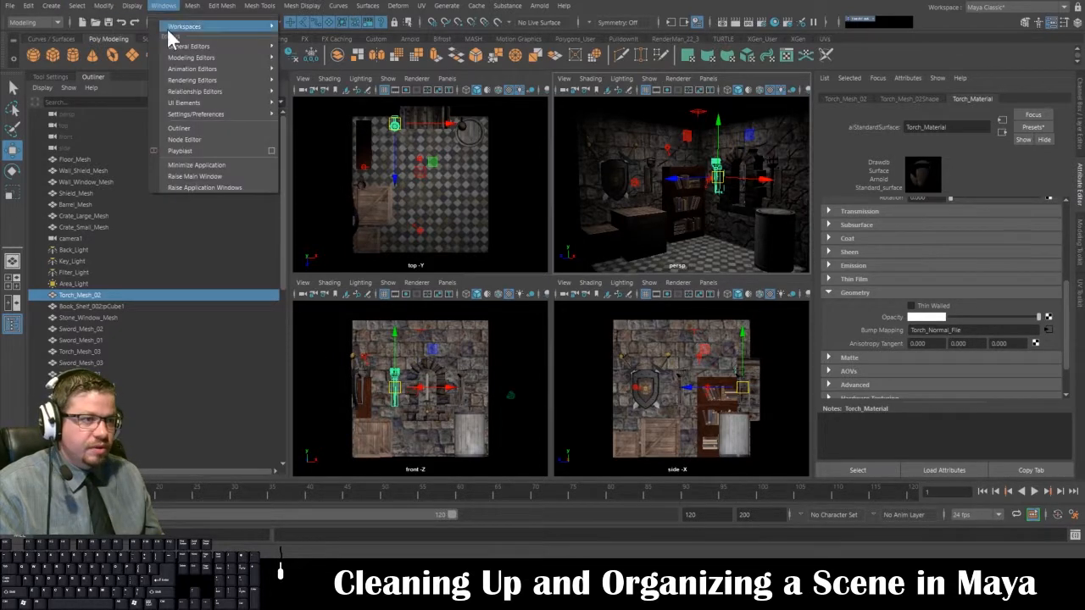
{"action": "mouse_move", "coordinate": [204, 92]}
{"action": "mouse_move", "coordinate": [216, 44]}
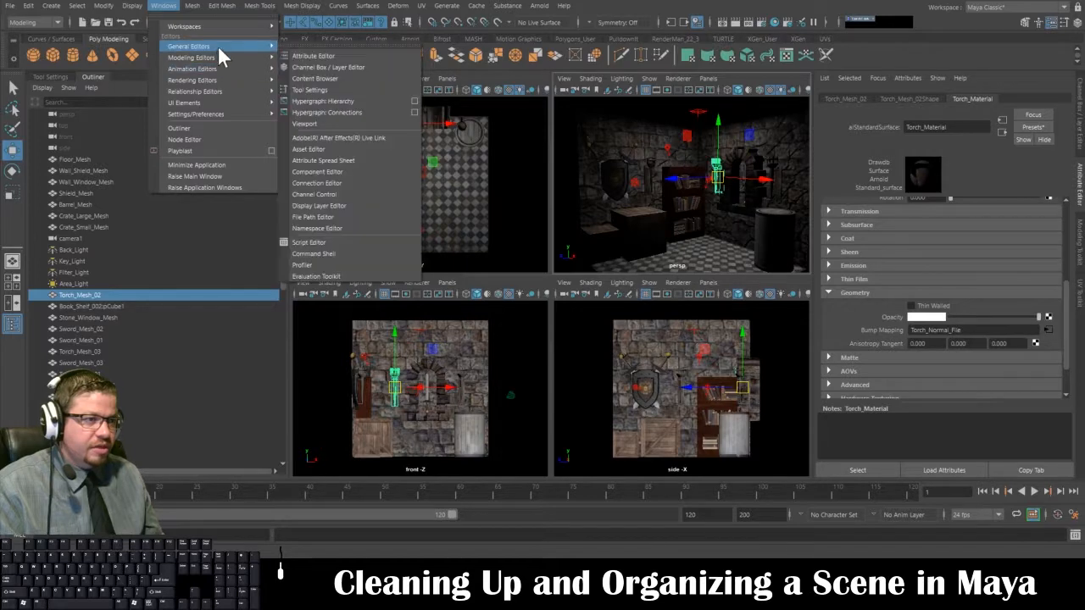
{"action": "left_click", "coordinate": [380, 111]}
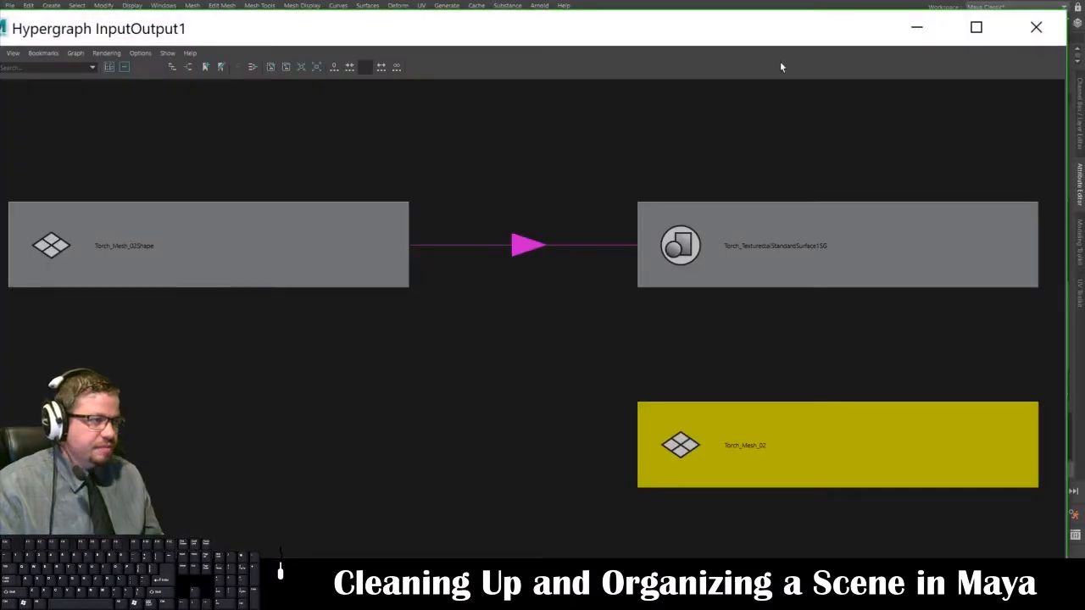
{"action": "left_click", "coordinate": [976, 27]}
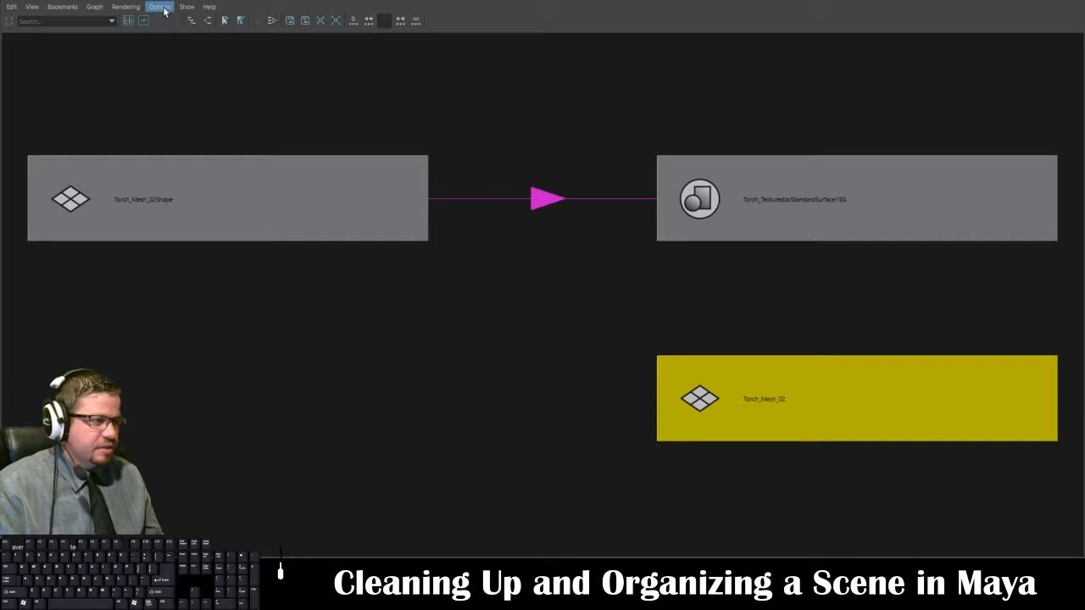
Step: Inspect the torch mesh's shading group and the base and specular attributes of Torch_Material, and return to the Hypergraph
{"action": "left_click", "coordinate": [716, 227]}
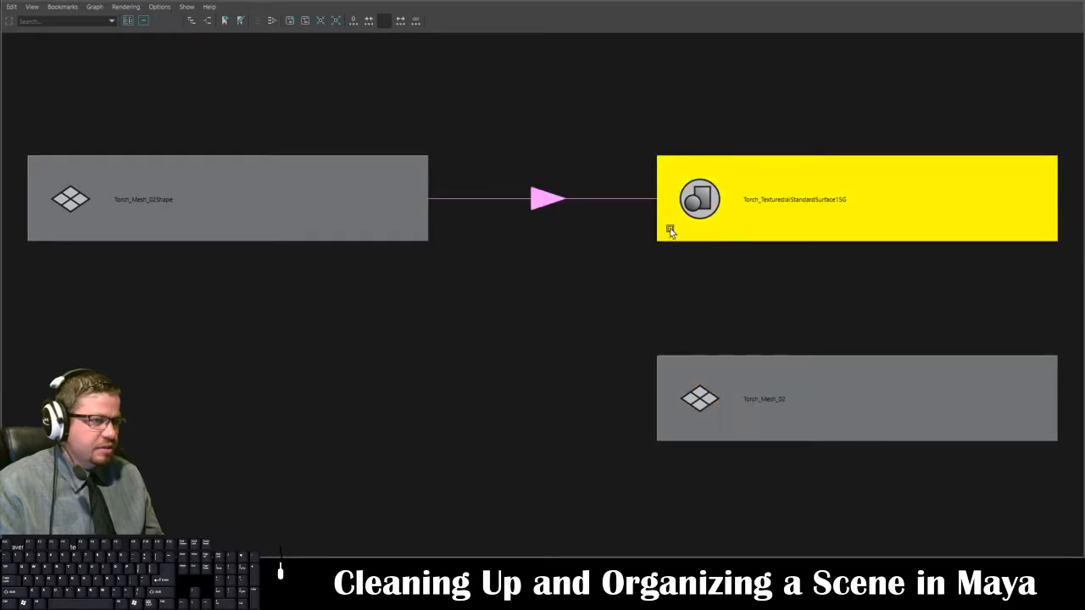
{"action": "left_click", "coordinate": [368, 223]}
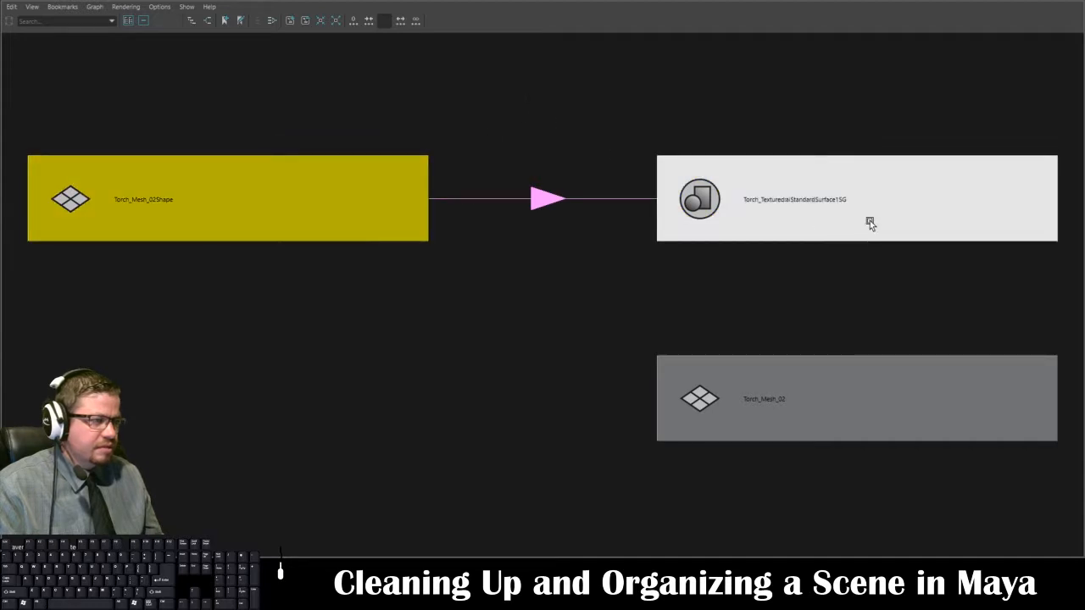
{"action": "left_click", "coordinate": [868, 222]}
{"action": "left_click", "coordinate": [937, 7]}
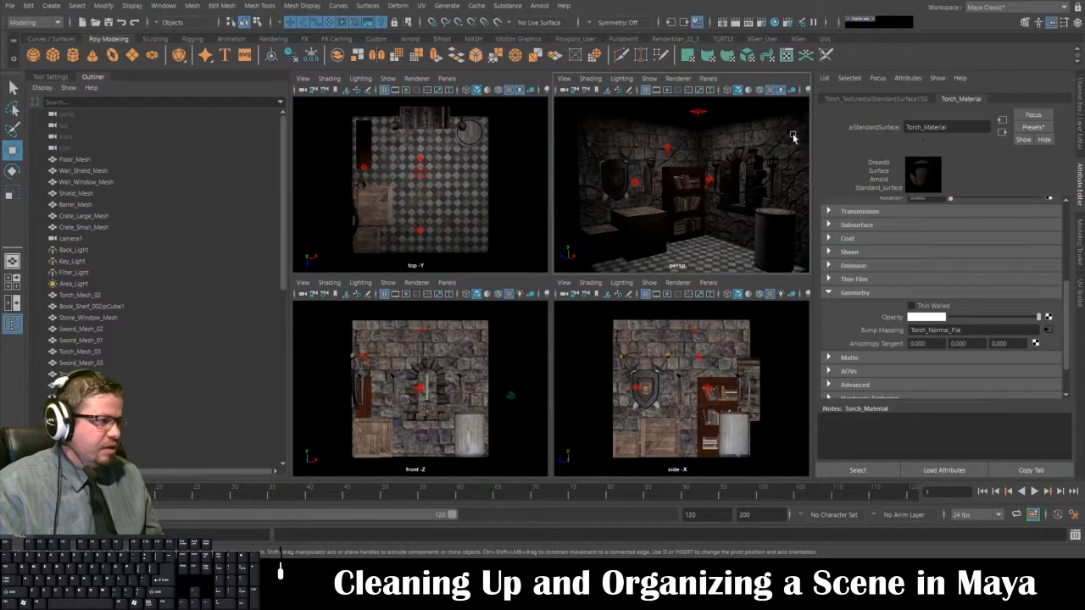
{"action": "scroll", "coordinate": [896, 245], "scroll_direction": "up", "scroll_amount": 5}
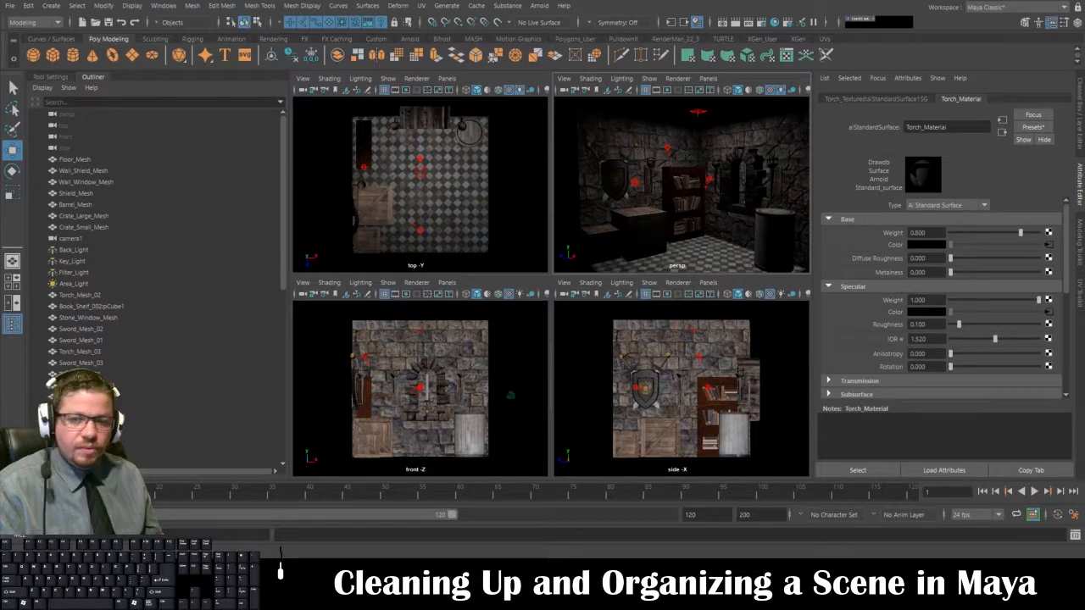
{"action": "left_click", "coordinate": [212, 563]}
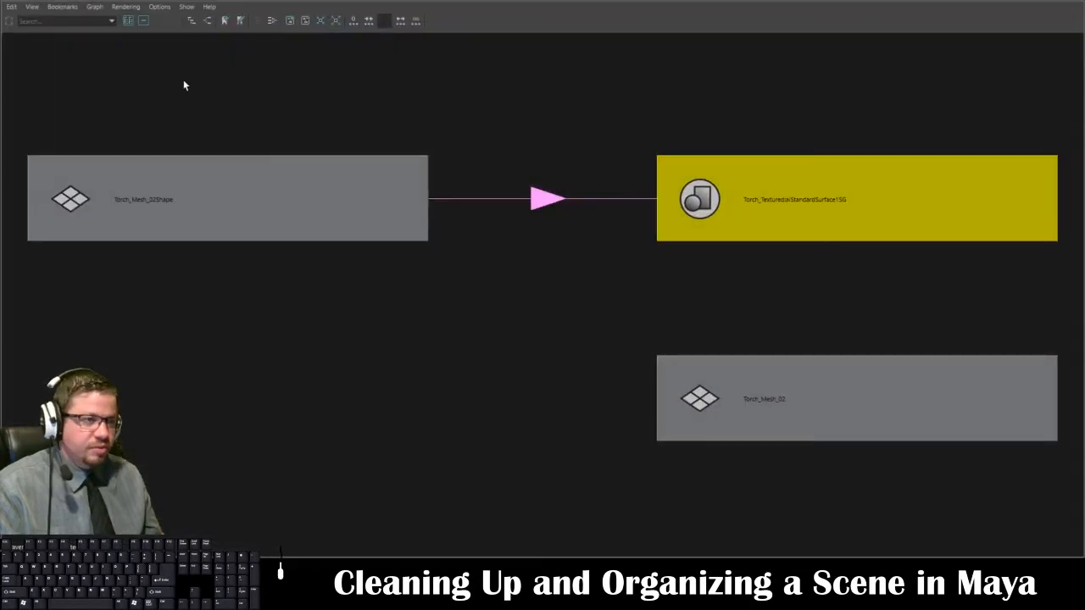
Step: Graph all texture nodes of the scene and examine the whole list of file nodes for leftover or inconsistently named ones
{"action": "left_click", "coordinate": [138, 7]}
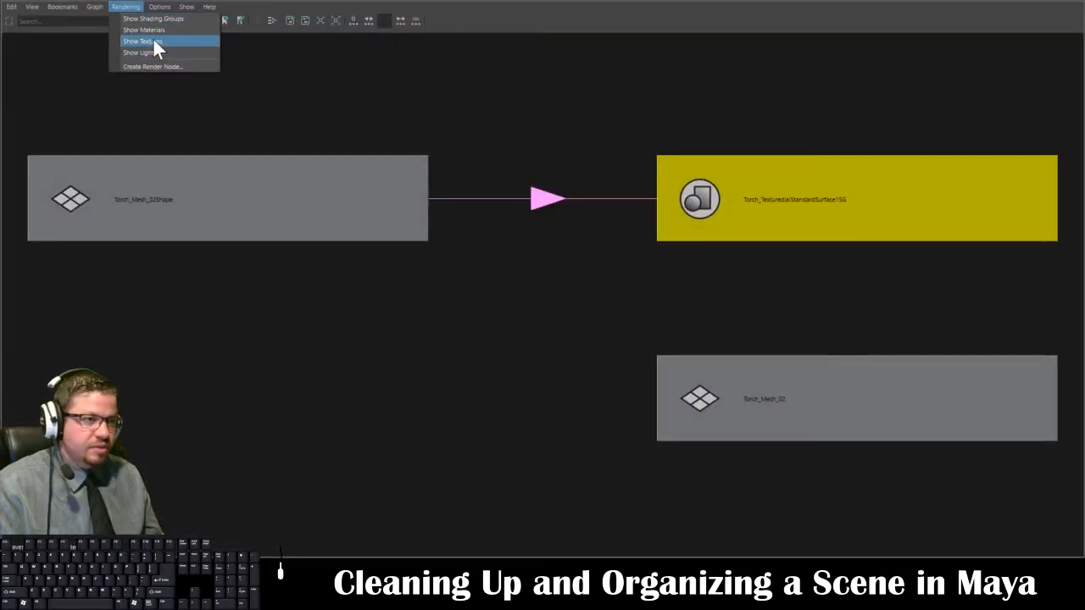
{"action": "left_click", "coordinate": [153, 41]}
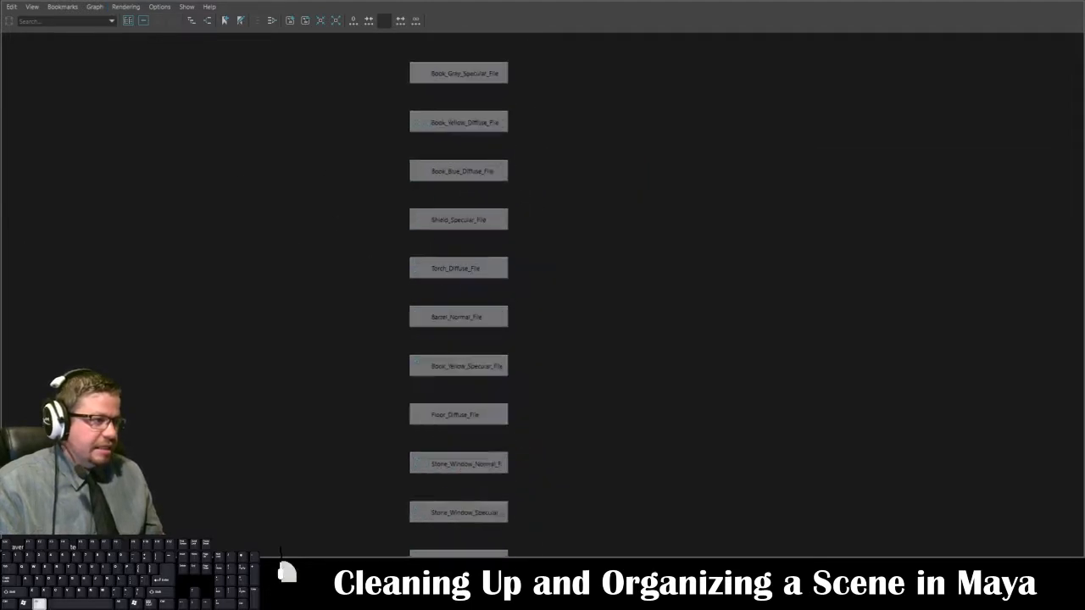
{"action": "left_click", "coordinate": [535, 243]}
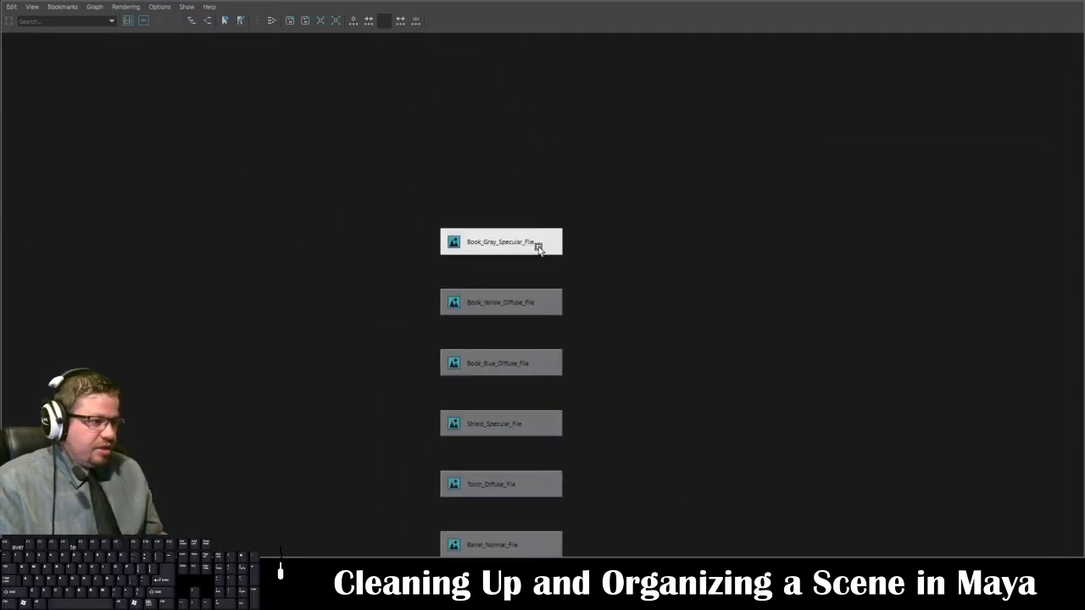
{"action": "left_click", "coordinate": [539, 306]}
{"action": "left_click", "coordinate": [479, 365]}
{"action": "left_click", "coordinate": [521, 424]}
{"action": "middle_click_drag", "start_coordinate": [565, 471], "coordinate": [552, 416]}
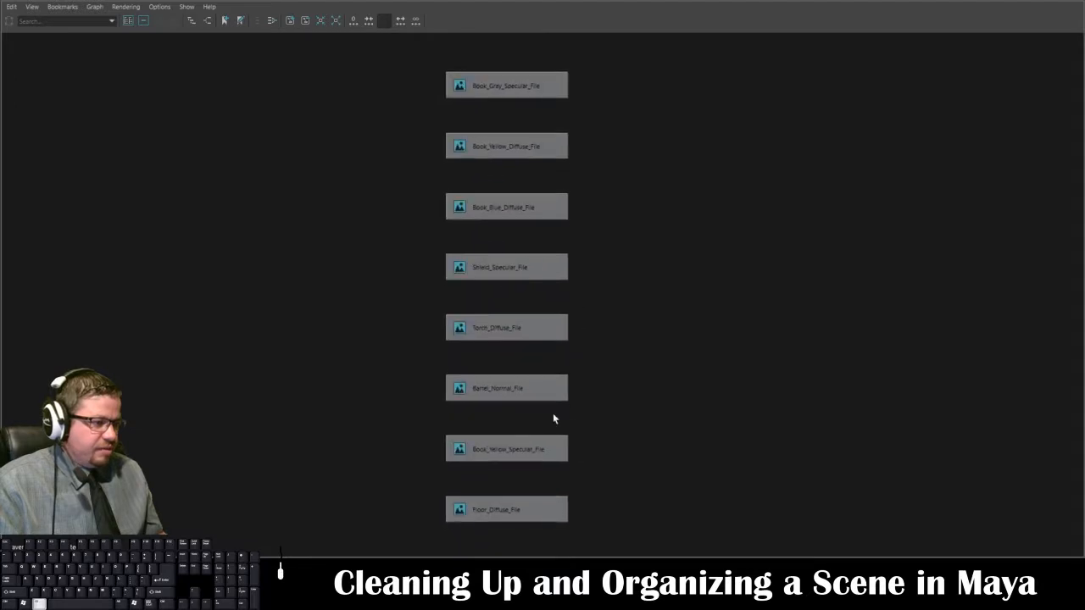
{"action": "left_click", "coordinate": [479, 390]}
{"action": "left_click", "coordinate": [483, 448]}
{"action": "middle_click_drag", "start_coordinate": [483, 447], "coordinate": [528, 334]}
{"action": "left_click", "coordinate": [534, 274]}
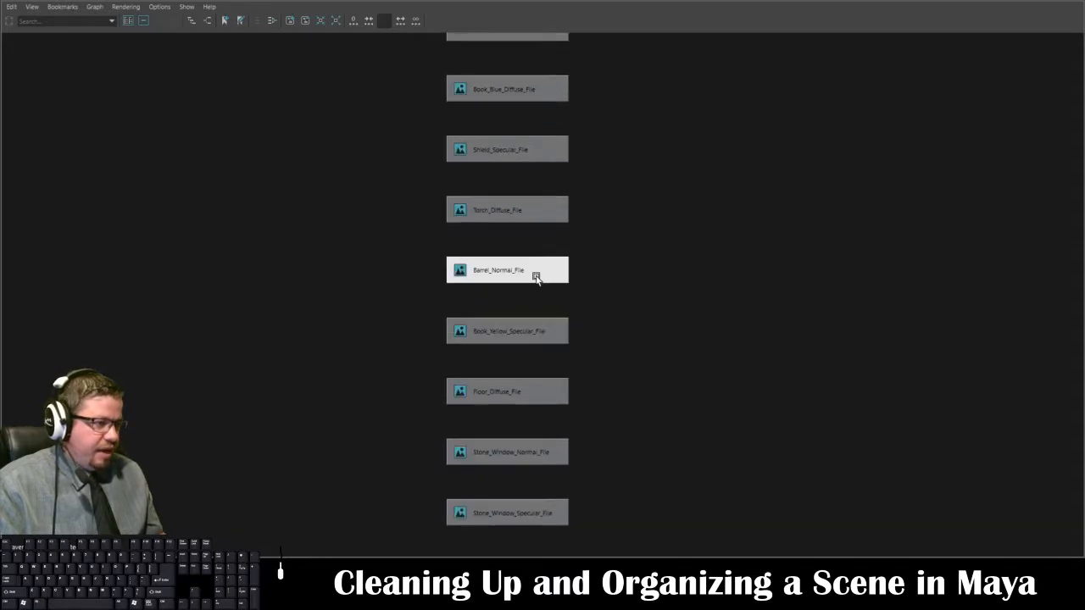
{"action": "left_click", "coordinate": [542, 234]}
{"action": "middle_click_drag", "start_coordinate": [685, 427], "coordinate": [695, 323]}
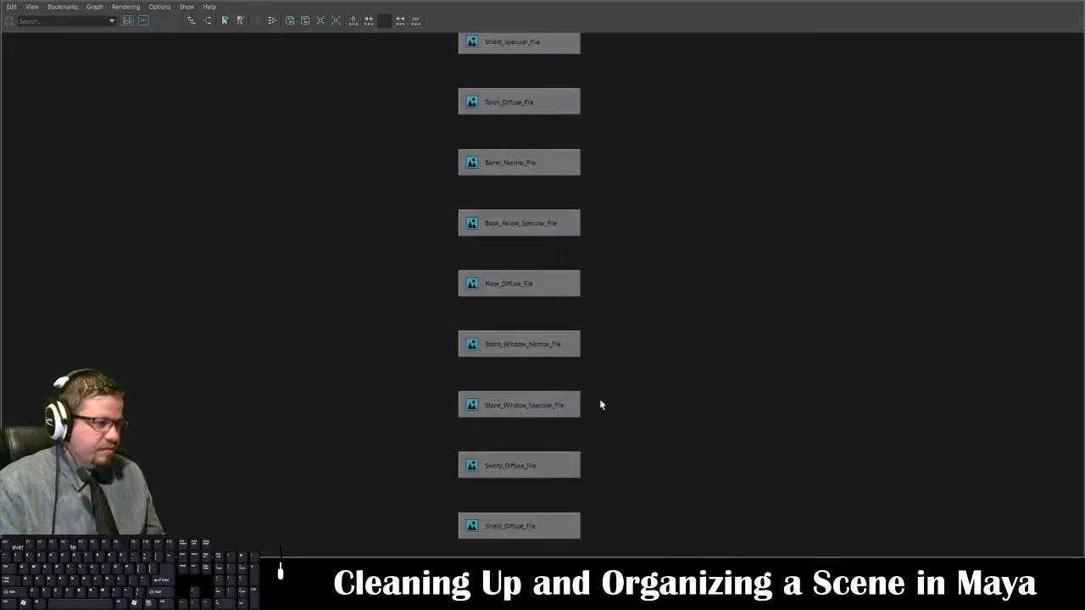
{"action": "left_click", "coordinate": [541, 465]}
{"action": "middle_click_drag", "start_coordinate": [543, 466], "coordinate": [569, 395]}
{"action": "middle_click_drag", "start_coordinate": [588, 446], "coordinate": [597, 379]}
{"action": "middle_click_drag", "start_coordinate": [591, 521], "coordinate": [591, 377]}
{"action": "middle_click_drag", "start_coordinate": [584, 414], "coordinate": [584, 348], "text": "alt"}
{"action": "middle_click_drag", "start_coordinate": [584, 450], "coordinate": [583, 389], "text": "alt"}
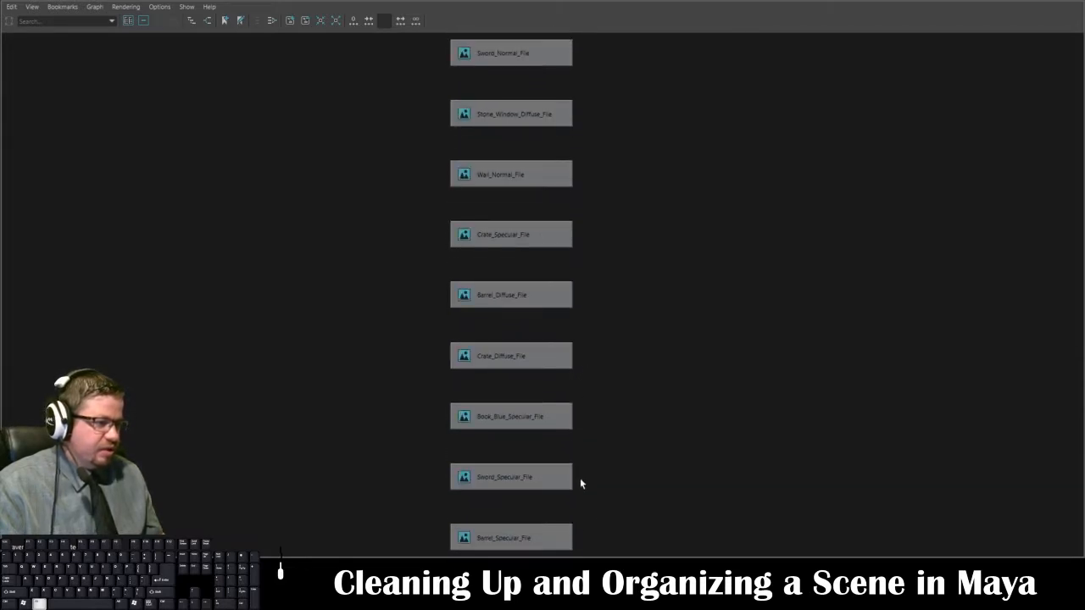
{"action": "mouse_move", "coordinate": [580, 481]}
{"action": "middle_mouse_down", "text": "alt"}
{"action": "mouse_move", "coordinate": [577, 409]}
{"action": "mouse_move", "coordinate": [516, 417]}
{"action": "mouse_move", "coordinate": [589, 402]}
{"action": "mouse_move", "coordinate": [574, 427]}
{"action": "mouse_move", "coordinate": [574, 402]}
{"action": "middle_mouse_up", "text": "alt"}
{"action": "middle_click_drag", "start_coordinate": [574, 508], "coordinate": [577, 412], "text": "alt"}
{"action": "middle_click_drag", "start_coordinate": [577, 496], "coordinate": [603, 426], "text": "alt"}
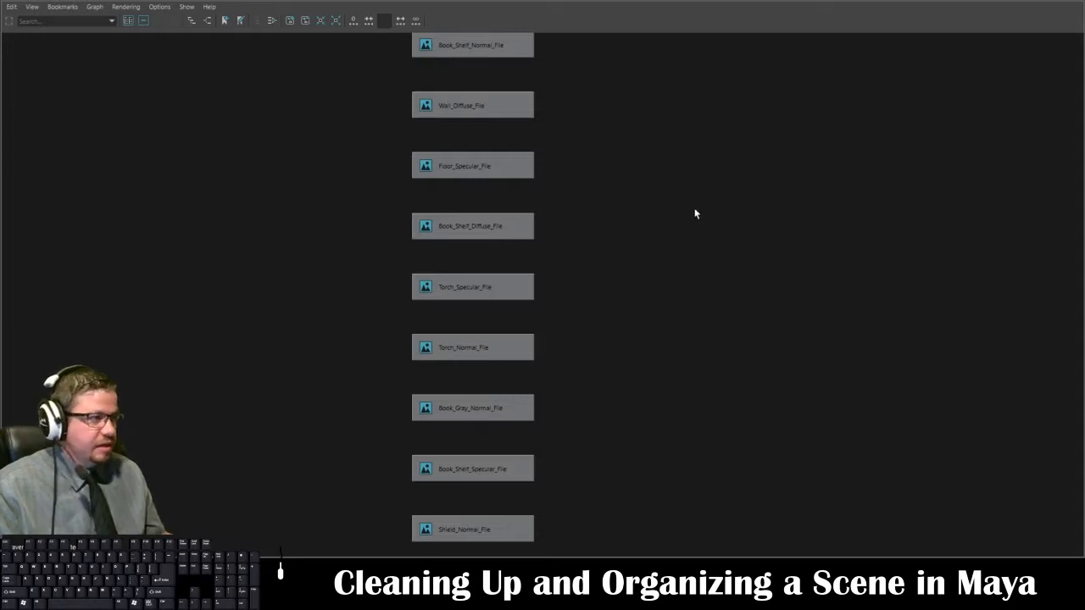
Step: Graph the scene's shading groups and delete the leftover Sword:blinn1SG node
{"action": "left_click", "coordinate": [126, 7]}
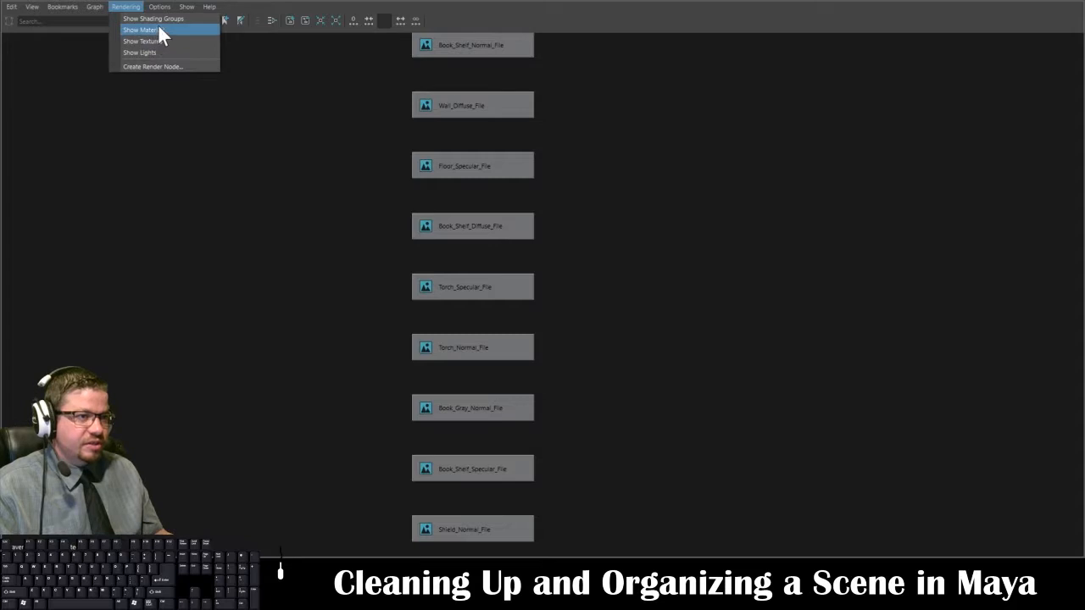
{"action": "left_click", "coordinate": [159, 29]}
{"action": "scroll", "coordinate": [588, 412], "scroll_direction": "up", "scroll_amount": 5}
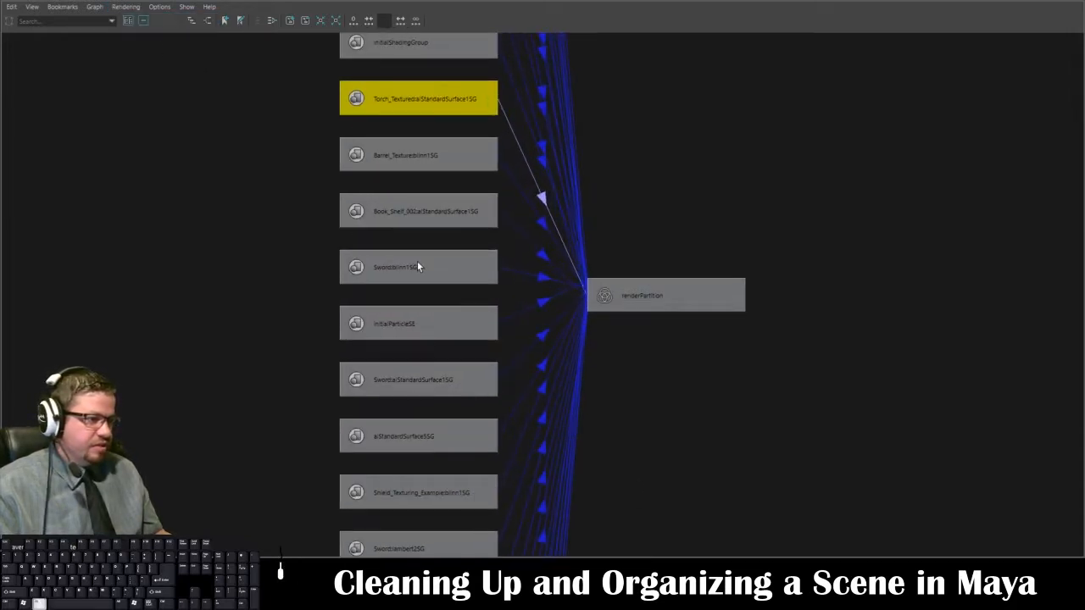
{"action": "middle_click_drag", "start_coordinate": [417, 267], "coordinate": [444, 275]}
{"action": "left_click", "coordinate": [429, 274]}
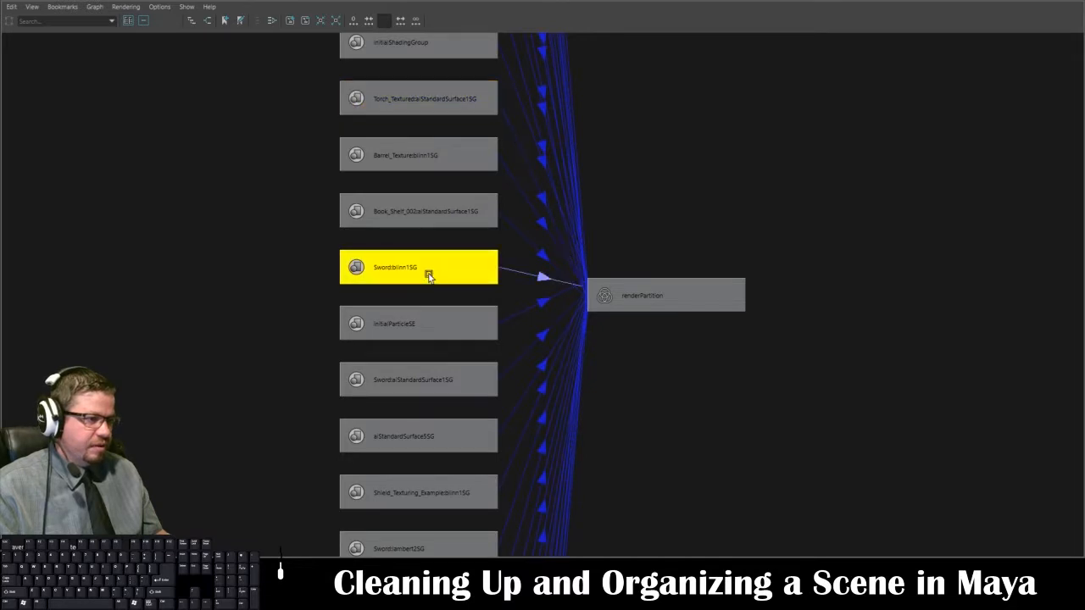
{"action": "left_click", "coordinate": [308, 266]}
{"action": "key", "text": "a"}
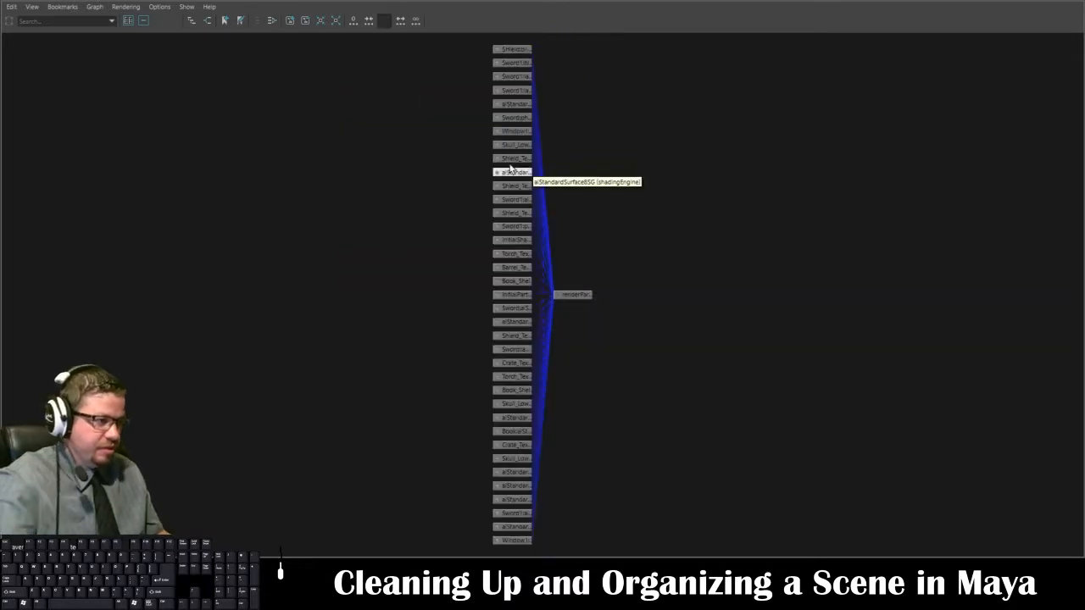
Step: Delete the SHield:blinn2SG, Sword1:blinn1SG, Sword1:lambert2SG and Sword1:lambert3SG shading groups, leaving aiStandardSurface4SG out of the selection
{"action": "middle_click_drag", "start_coordinate": [460, 183], "coordinate": [447, 377], "text": "alt"}
{"action": "mouse_move", "coordinate": [350, 164]}
{"action": "right_mouse_down", "text": "alt"}
{"action": "mouse_move", "coordinate": [589, 411]}
{"action": "mouse_move", "coordinate": [566, 443]}
{"action": "mouse_move", "coordinate": [598, 471]}
{"action": "mouse_move", "coordinate": [477, 254]}
{"action": "right_mouse_up", "text": "alt"}
{"action": "left_click", "coordinate": [487, 244]}
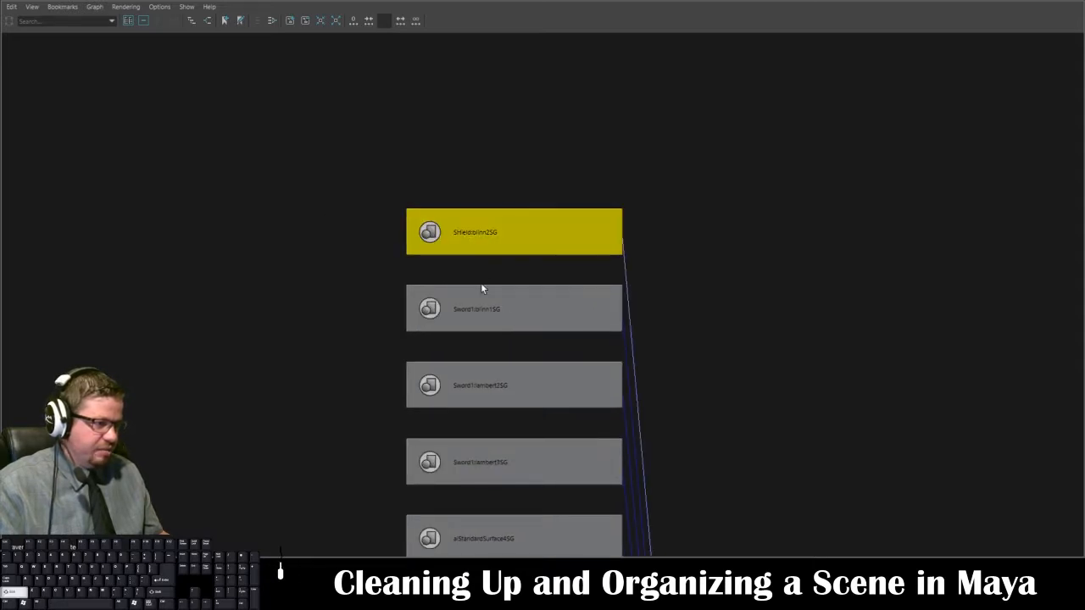
{"action": "left_click", "coordinate": [479, 301], "text": "shift"}
{"action": "left_click", "coordinate": [481, 392], "text": "shift"}
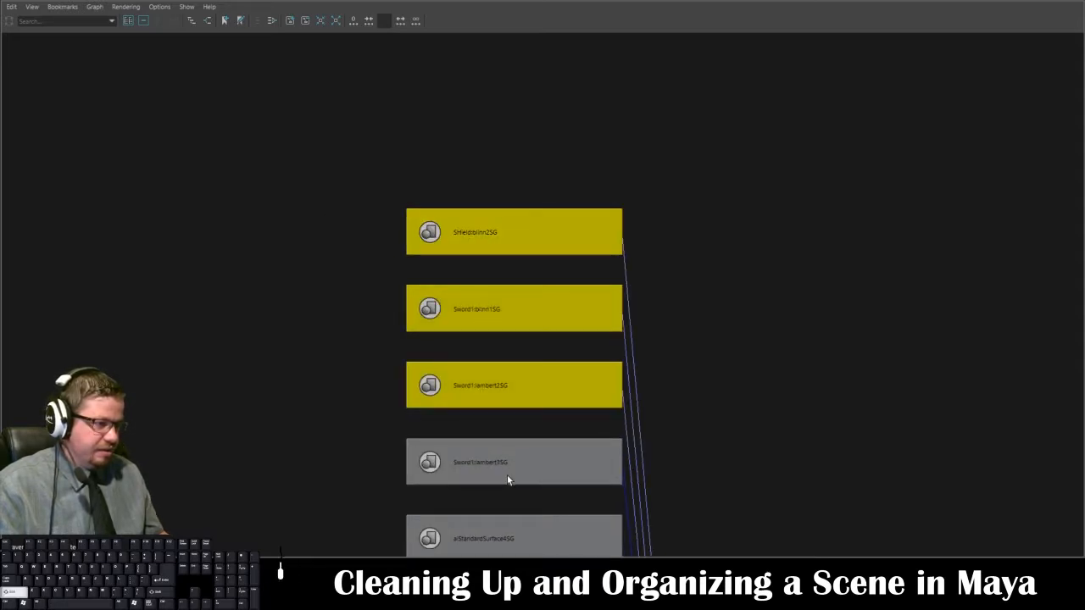
{"action": "left_click", "coordinate": [507, 479], "text": "shift"}
{"action": "middle_click_drag", "start_coordinate": [654, 415], "coordinate": [649, 217], "text": "alt"}
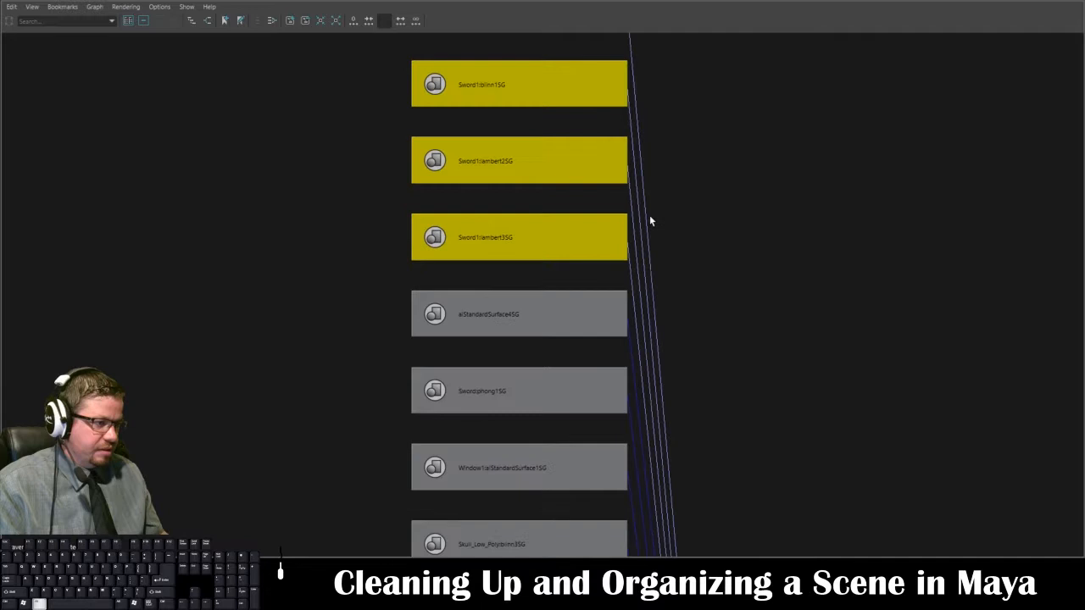
{"action": "left_click", "coordinate": [535, 312], "text": "shift"}
{"action": "middle_click_drag", "start_coordinate": [708, 307], "coordinate": [723, 164], "text": "alt"}
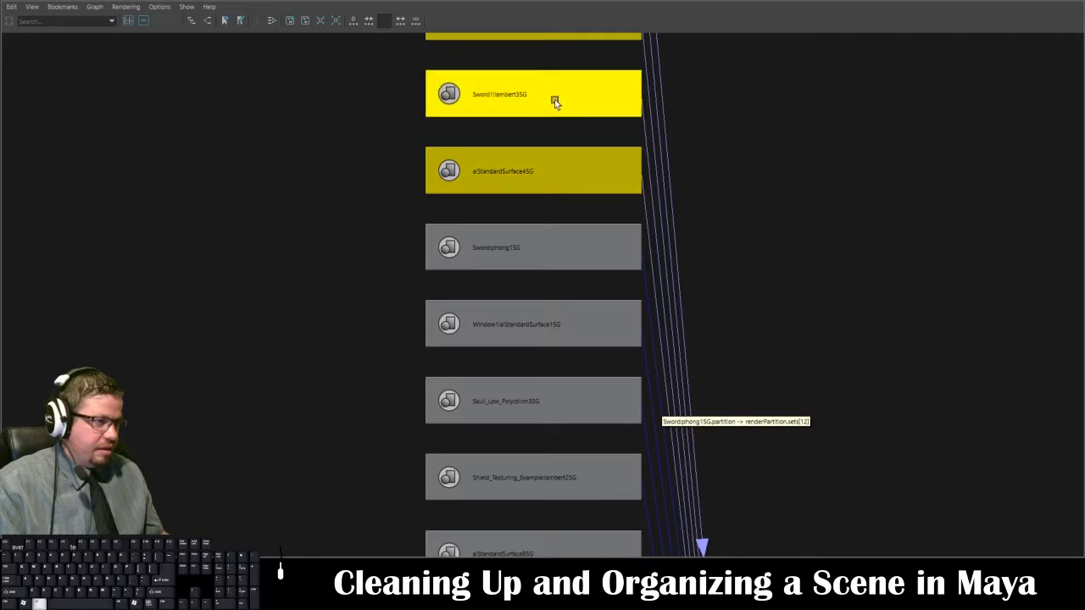
{"action": "middle_click_drag", "start_coordinate": [554, 99], "coordinate": [541, 217], "text": "alt"}
{"action": "left_click", "coordinate": [541, 217], "text": "ctrl"}
{"action": "middle_click_drag", "start_coordinate": [681, 191], "coordinate": [689, 310], "text": "alt"}
{"action": "middle_click_drag", "start_coordinate": [653, 220], "coordinate": [659, 294], "text": "alt"}
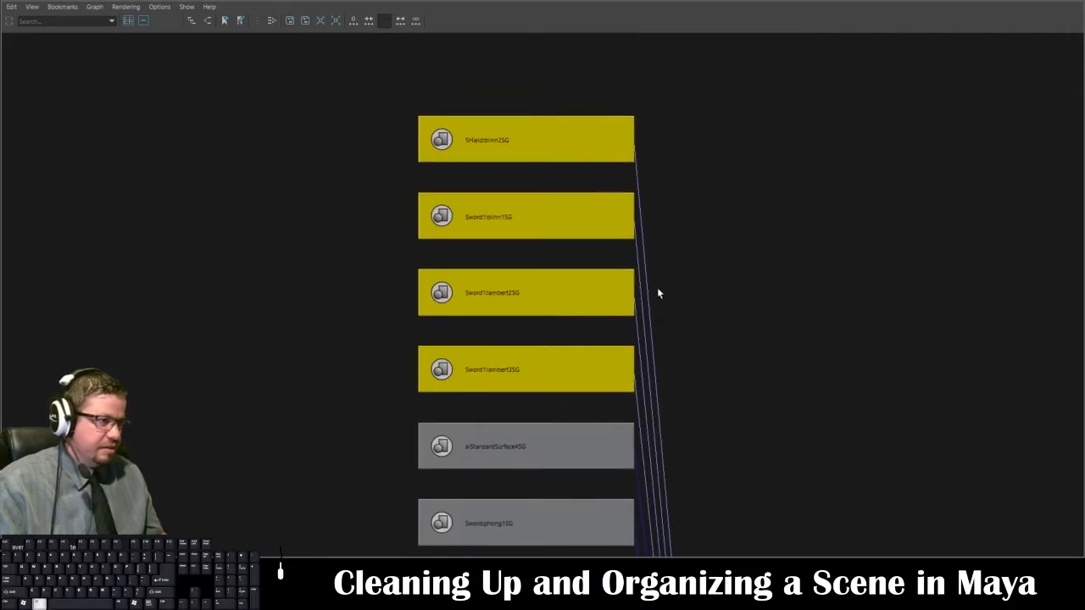
{"action": "key", "text": "a"}
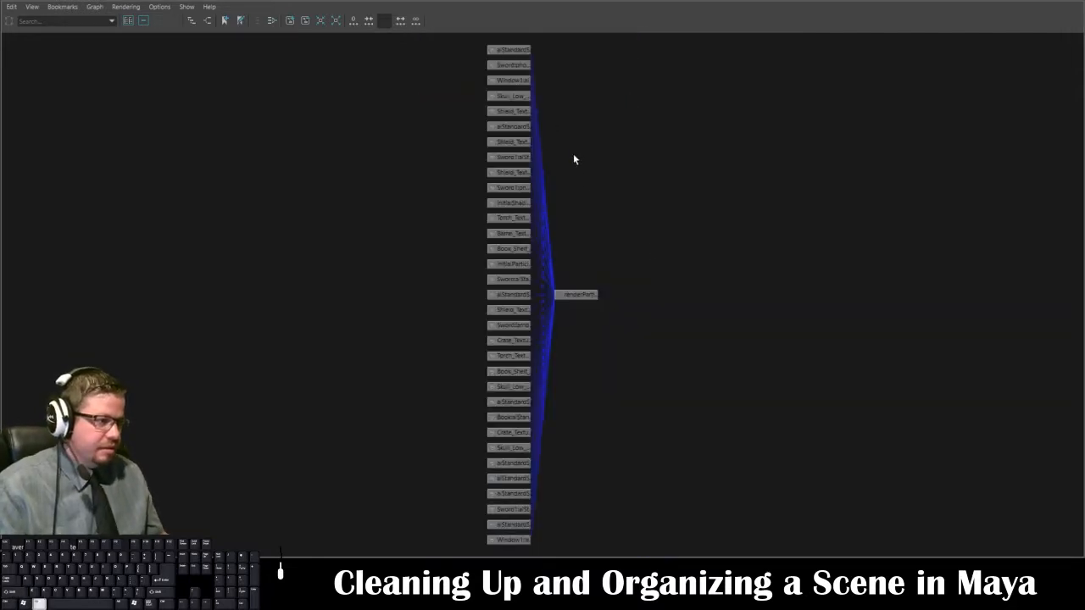
Step: Delete the shading groups Skull_Low_Poly:blinn3SG, Shield_Texturing_Example:lambert2SG, Shield_Texturing_Example:aiStandardSurface1SG and Sword1:aiStandardSurface2SG
{"action": "middle_click_drag", "start_coordinate": [574, 156], "coordinate": [596, 330], "text": "alt"}
{"action": "right_click_drag", "start_coordinate": [483, 270], "coordinate": [839, 513], "text": "alt"}
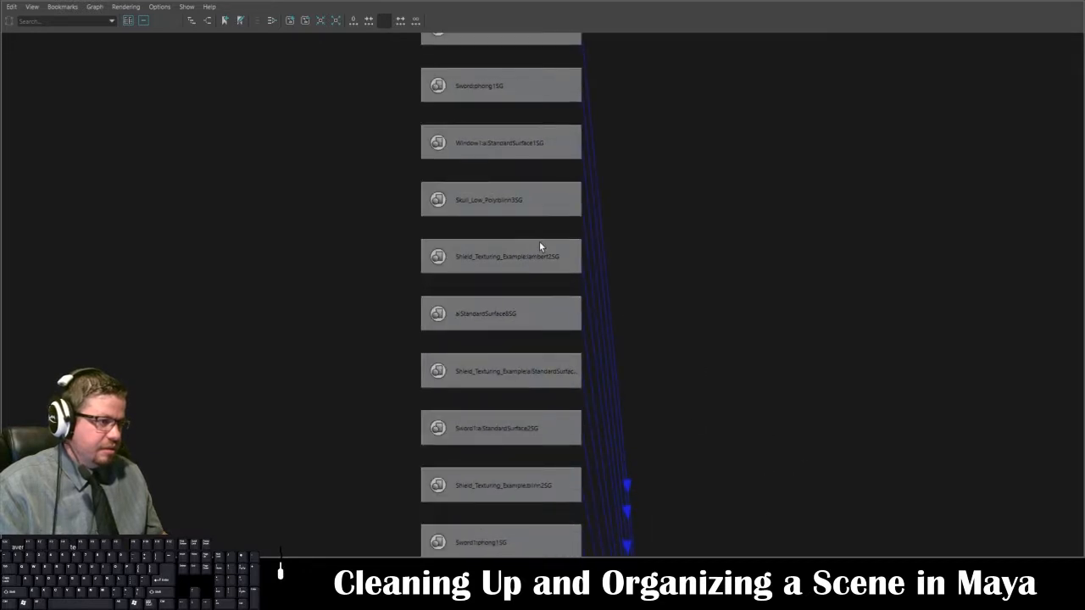
{"action": "left_click", "coordinate": [510, 201]}
{"action": "left_click", "coordinate": [465, 268], "text": "shift"}
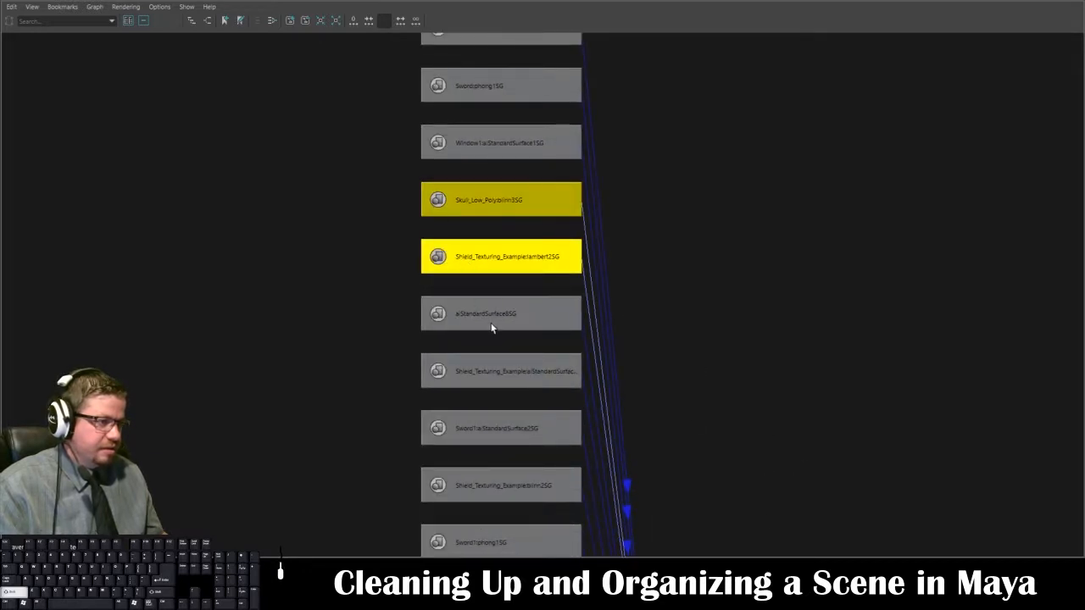
{"action": "left_click", "coordinate": [530, 374], "text": "shift"}
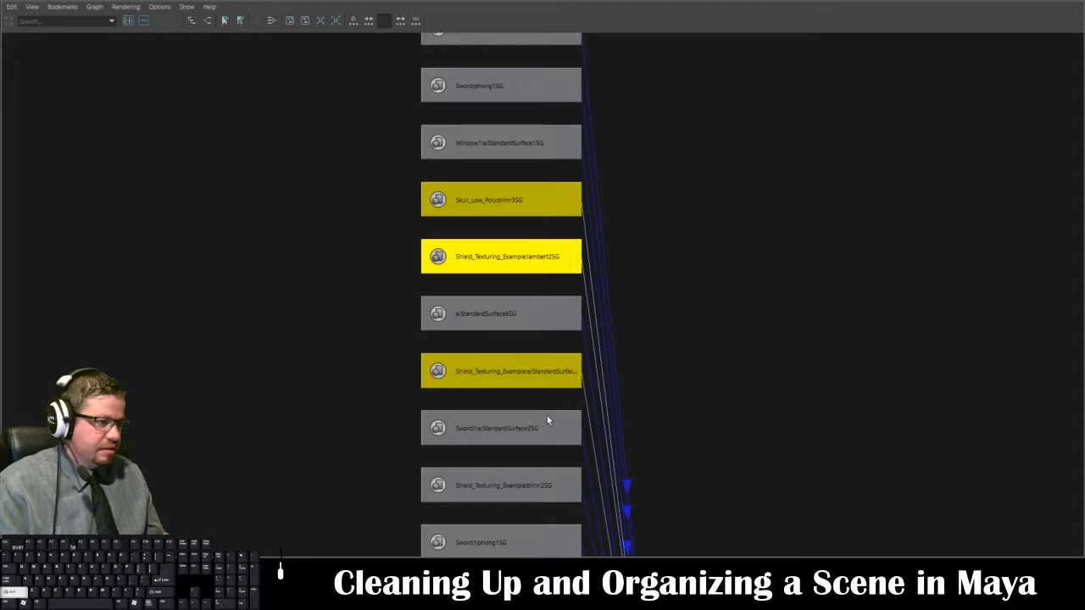
{"action": "left_click", "coordinate": [527, 432], "text": "shift"}
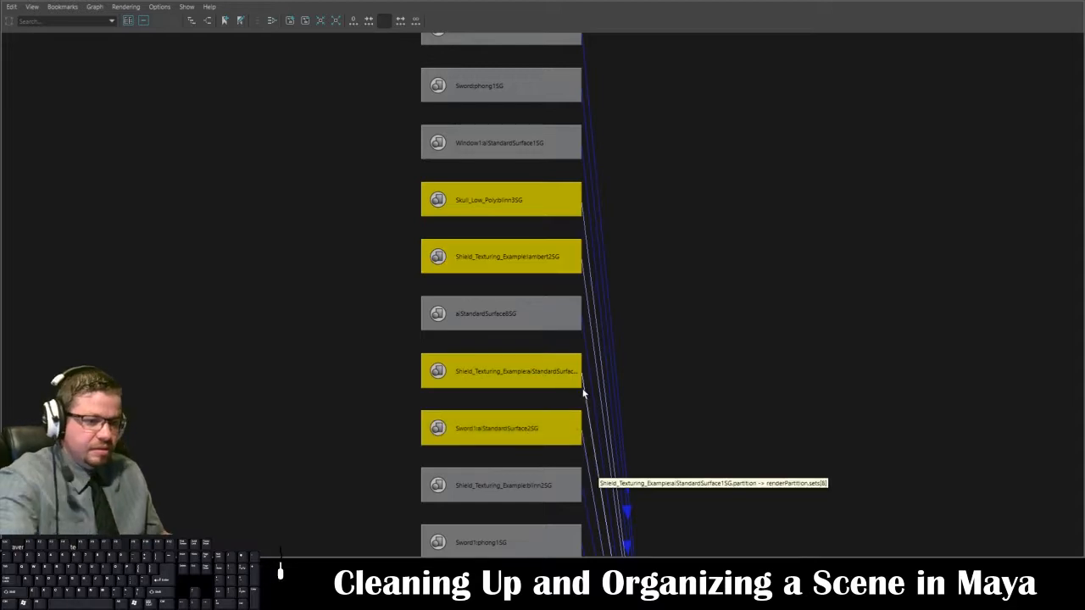
{"action": "key", "text": "a"}
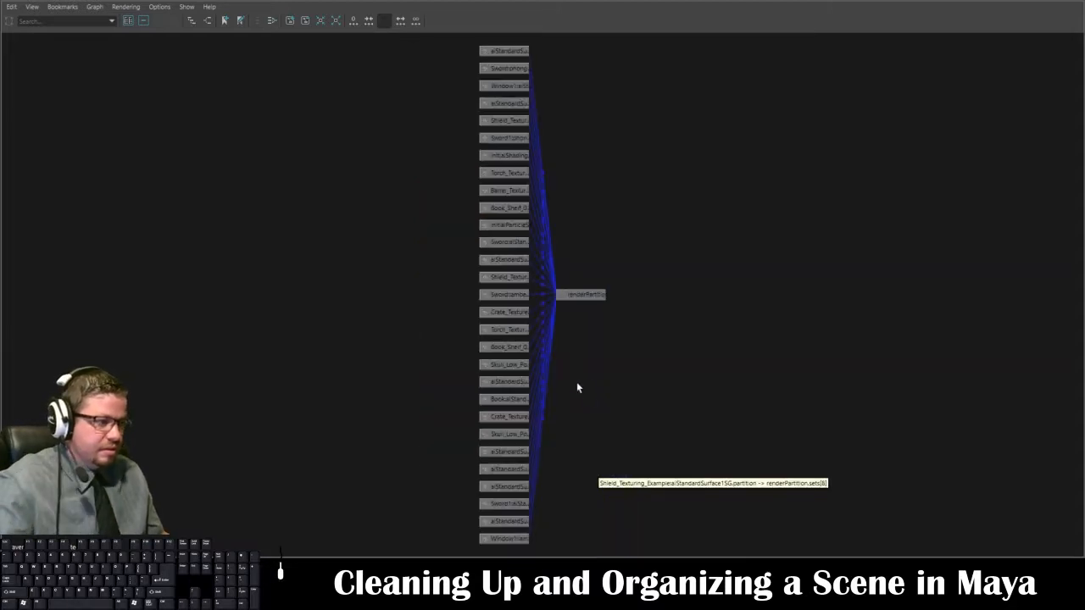
Step: Delete the leftover Sword:phong1SG shading group from the graph
{"action": "left_click", "coordinate": [936, 2]}
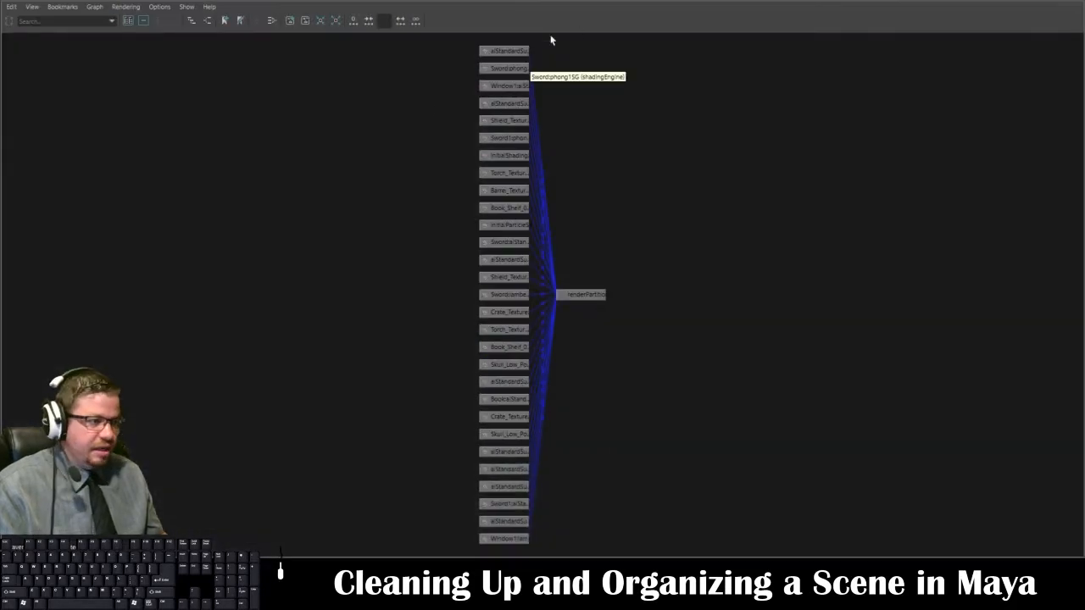
{"action": "middle_click_drag", "start_coordinate": [302, 37], "coordinate": [272, 133], "text": "alt"}
{"action": "right_click_drag", "start_coordinate": [272, 132], "coordinate": [593, 500], "text": "alt"}
{"action": "middle_click_drag", "start_coordinate": [344, 192], "coordinate": [486, 375], "text": "alt"}
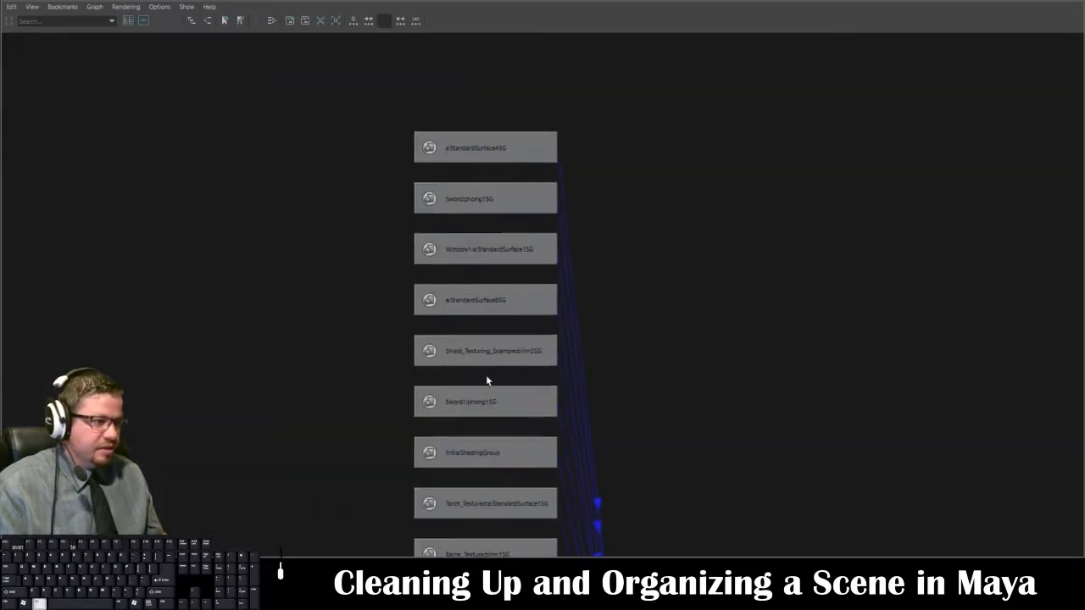
{"action": "left_click", "coordinate": [486, 207]}
{"action": "scroll", "coordinate": [486, 208], "scroll_direction": "down", "scroll_amount": 5}
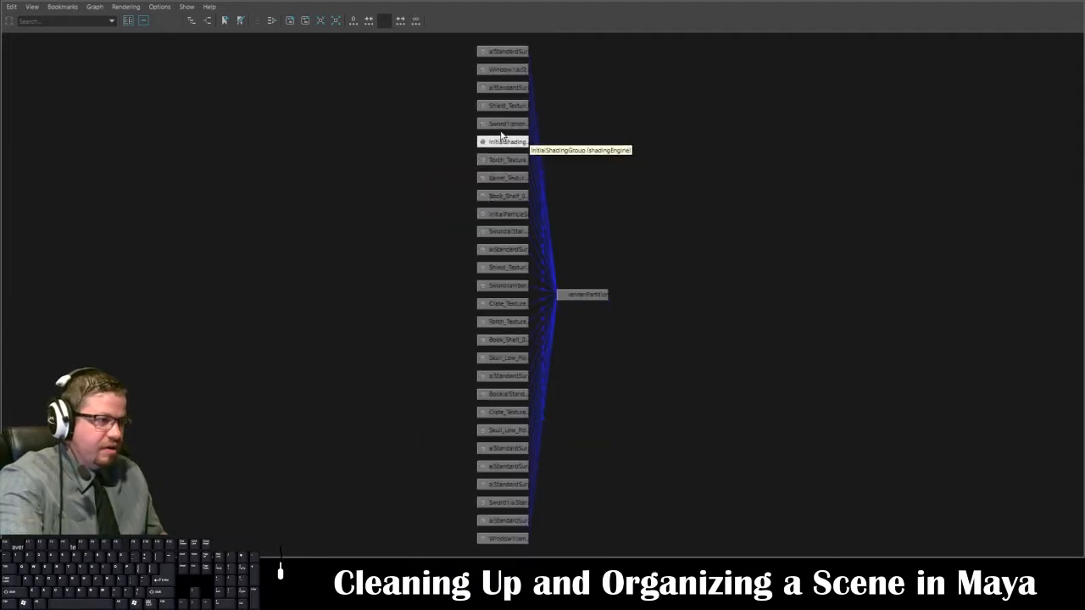
Step: Delete the lowest Window1, Sword1 and Skull_Low_Poly shading groups and the Crate_Textured:blinn2SG shading group from the graph
{"action": "left_click", "coordinate": [509, 539]}
{"action": "key", "text": "Delete"}
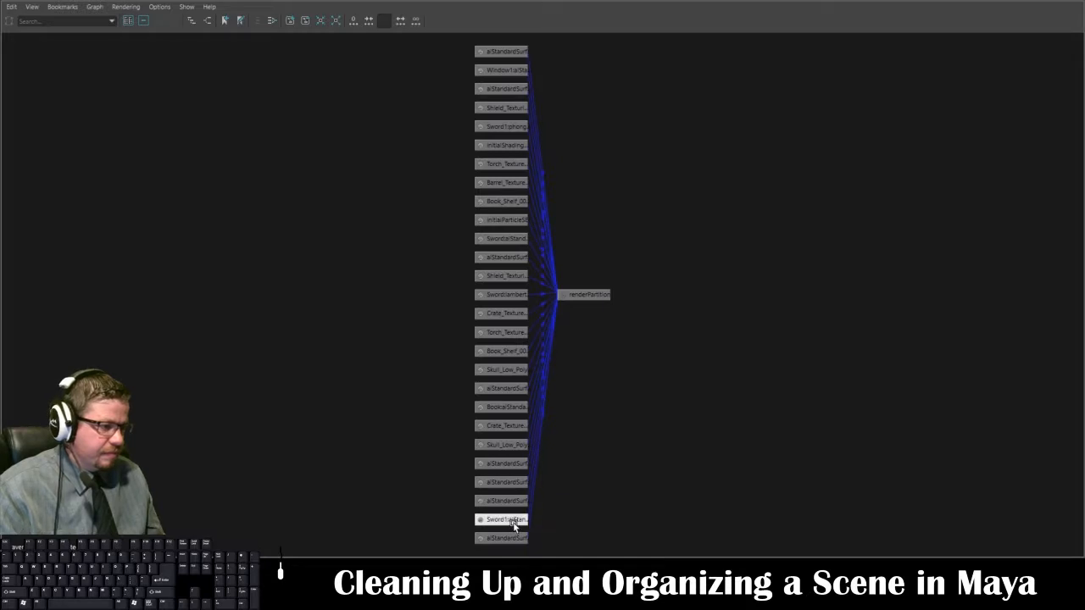
{"action": "left_click", "coordinate": [514, 525]}
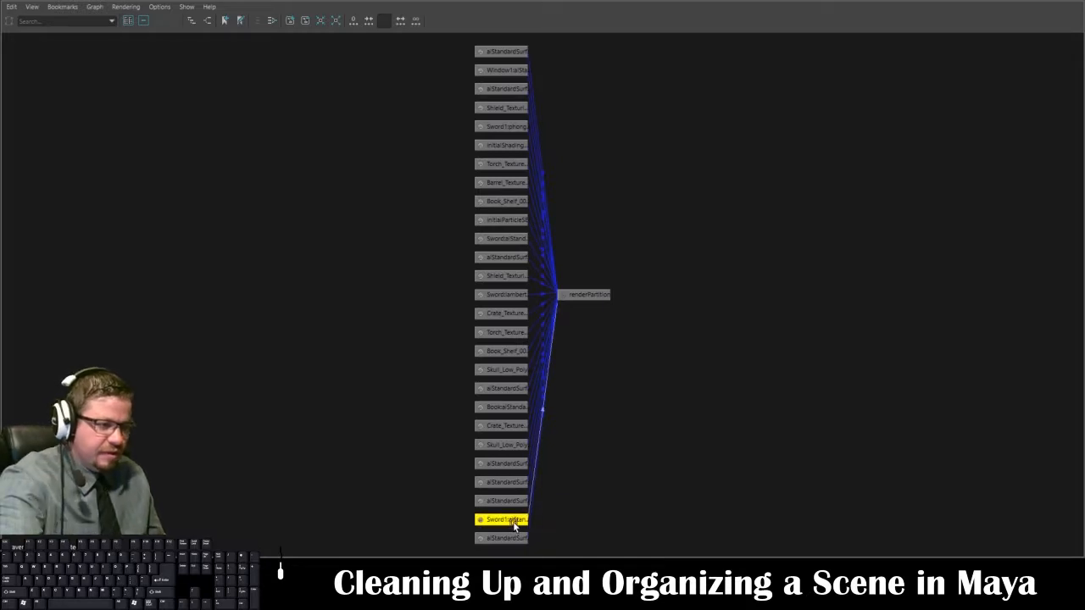
{"action": "key", "text": "Delete"}
{"action": "left_click", "coordinate": [511, 462]}
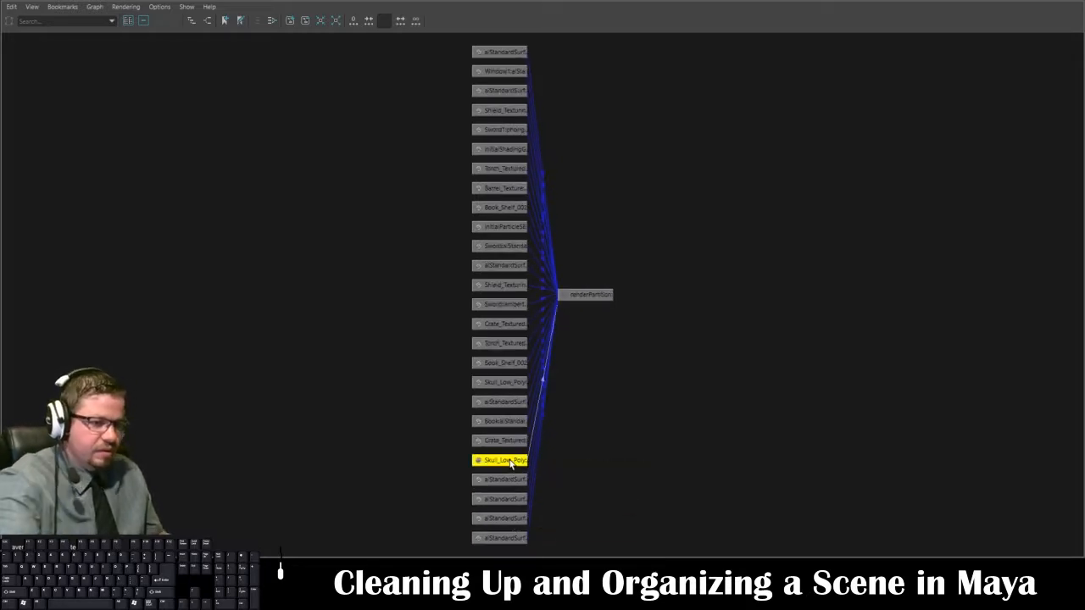
{"action": "key", "text": "Delete"}
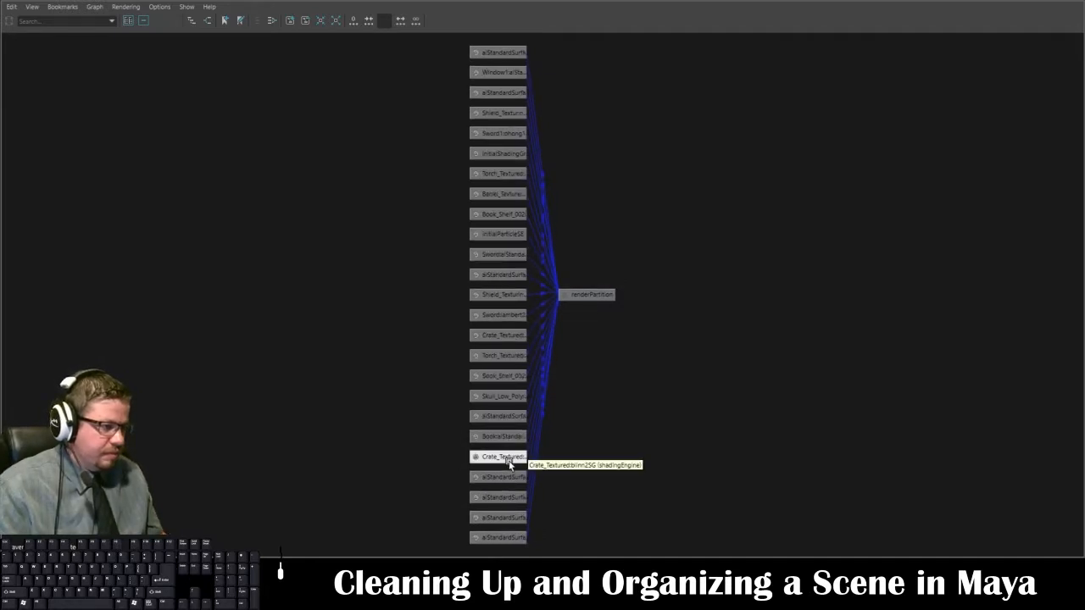
{"action": "left_click", "coordinate": [509, 459]}
{"action": "key", "text": "Delete"}
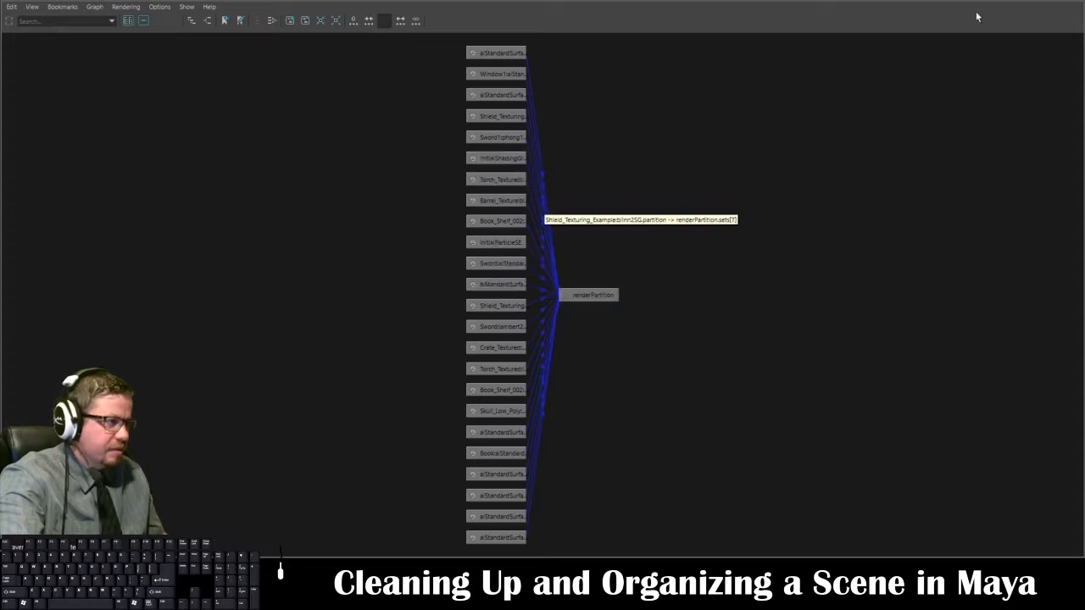
Step: Close the node graph, select the stone window and render the perspective view with Arnold to check the textures
{"action": "left_click", "coordinate": [1052, 6]}
{"action": "left_click", "coordinate": [746, 196]}
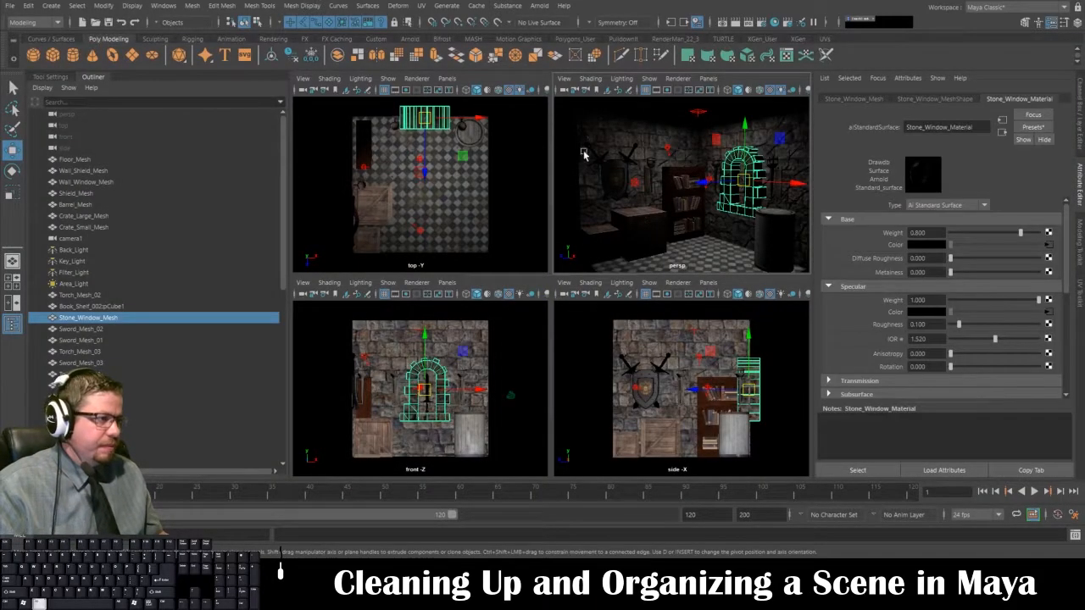
{"action": "left_click", "coordinate": [538, 6]}
{"action": "left_click", "coordinate": [553, 26]}
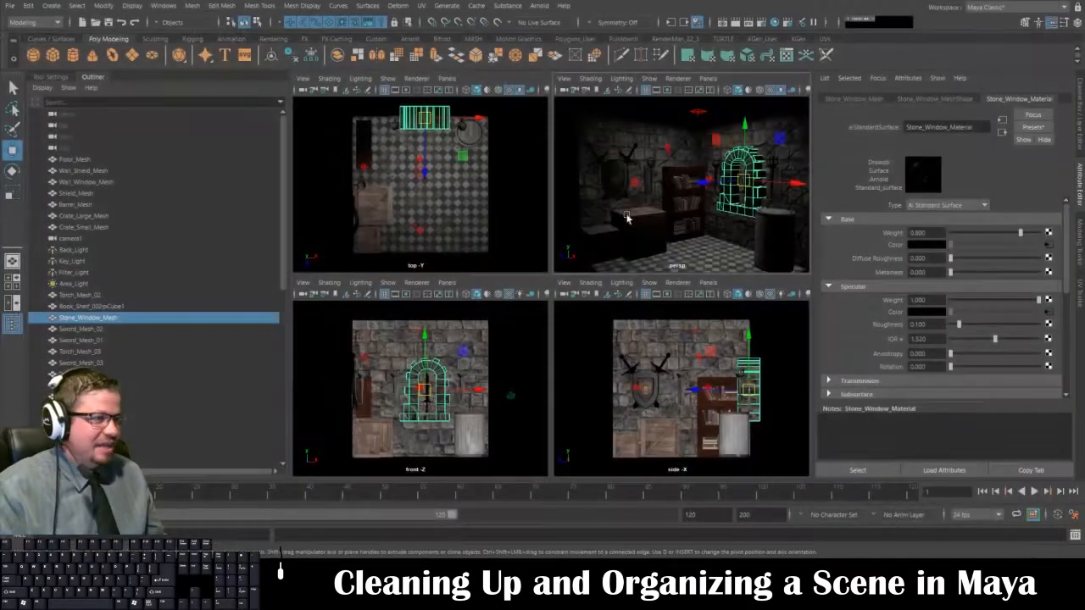
Step: Graph the shading groups in Hypergraph Connections, undo the recent shading-group deletions and close the graph
{"action": "left_click", "coordinate": [169, 9]}
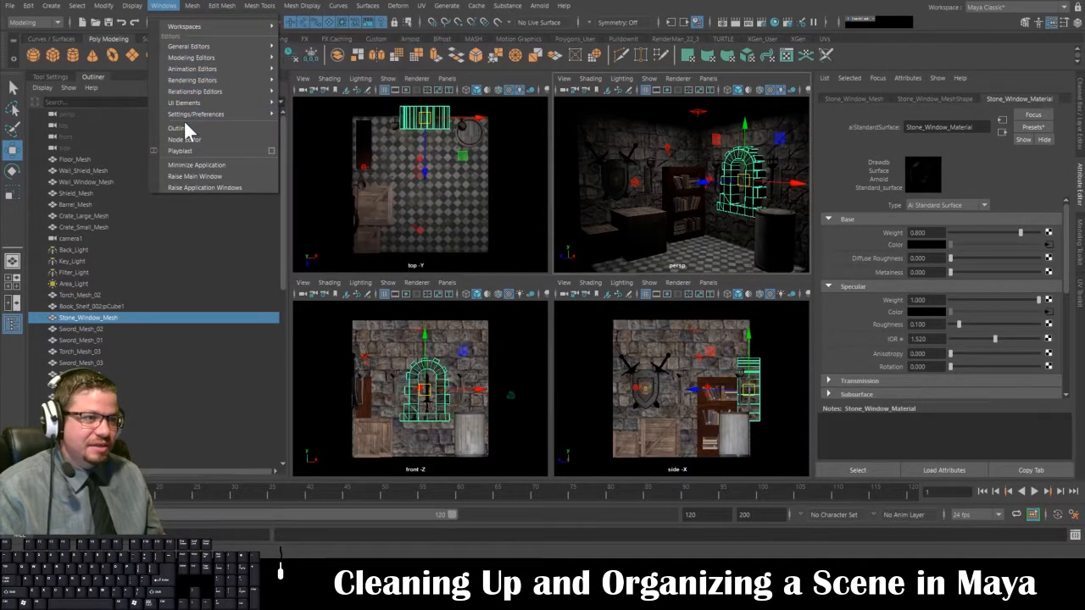
{"action": "mouse_move", "coordinate": [192, 116]}
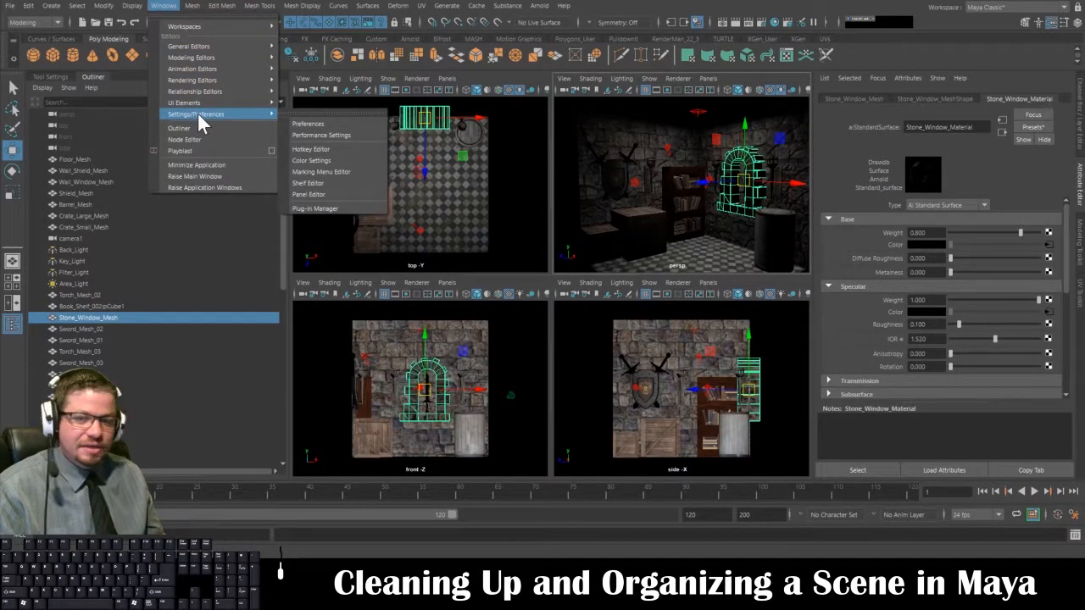
{"action": "mouse_move", "coordinate": [253, 102]}
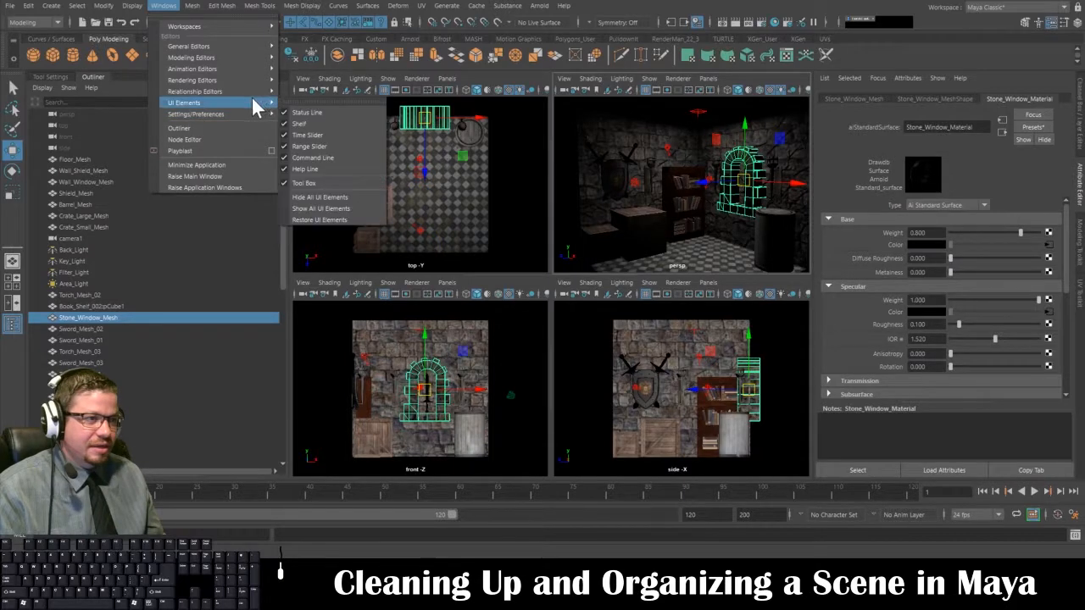
{"action": "mouse_move", "coordinate": [213, 46]}
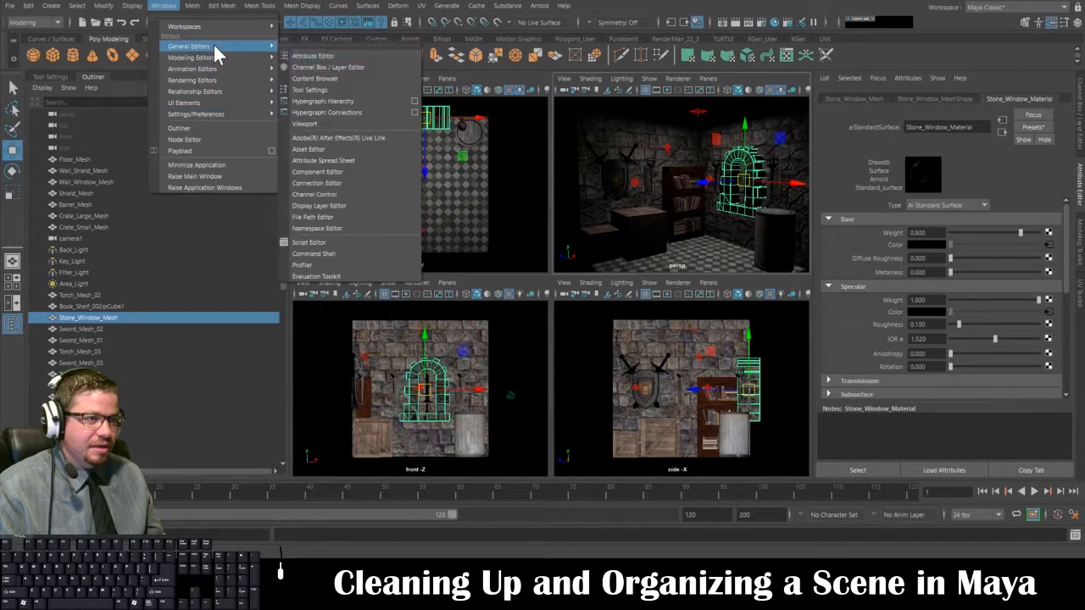
{"action": "left_click", "coordinate": [337, 111]}
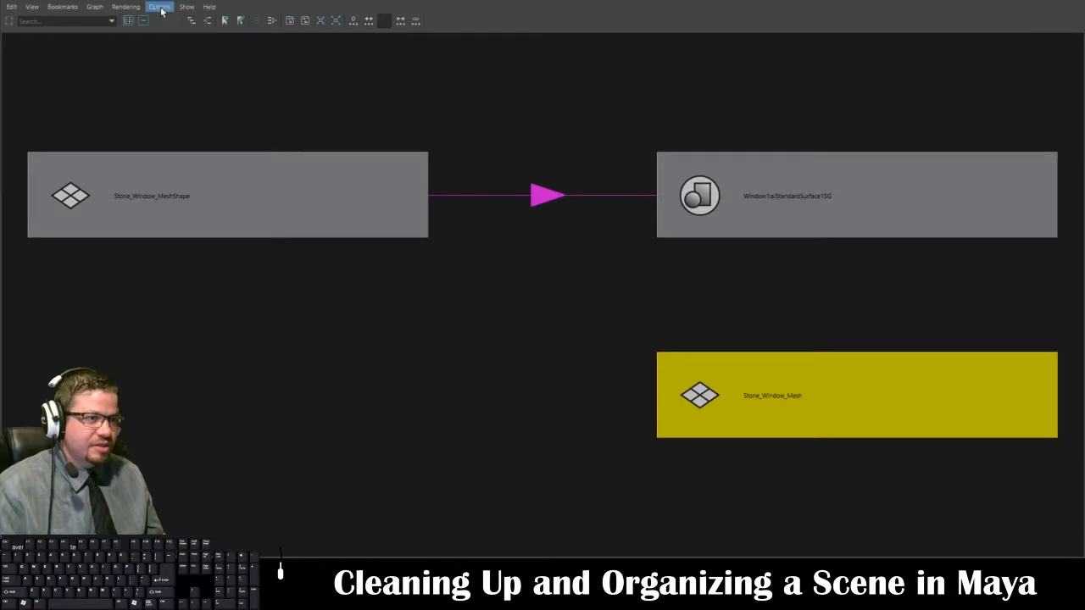
{"action": "left_click", "coordinate": [160, 7]}
{"action": "mouse_move", "coordinate": [138, 8]}
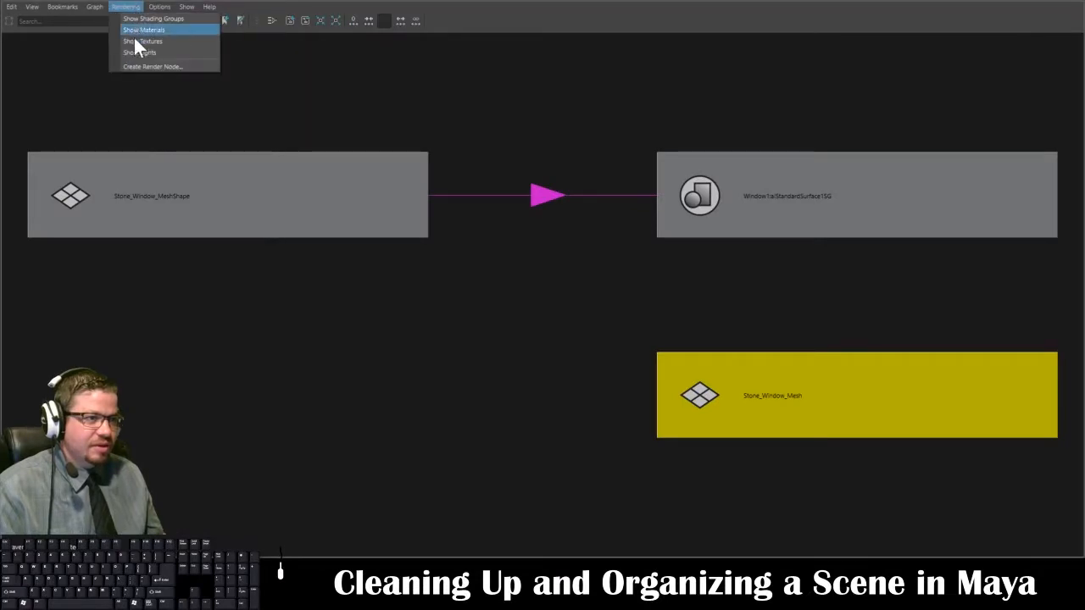
{"action": "left_click", "coordinate": [144, 19]}
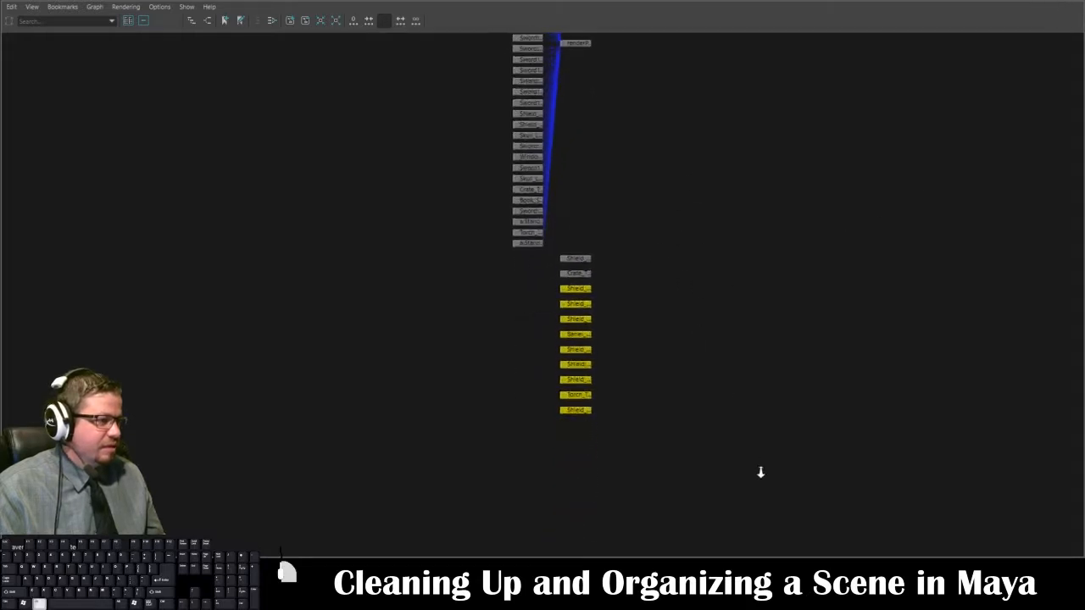
{"action": "left_click", "coordinate": [698, 268]}
{"action": "left_click", "coordinate": [1067, 3]}
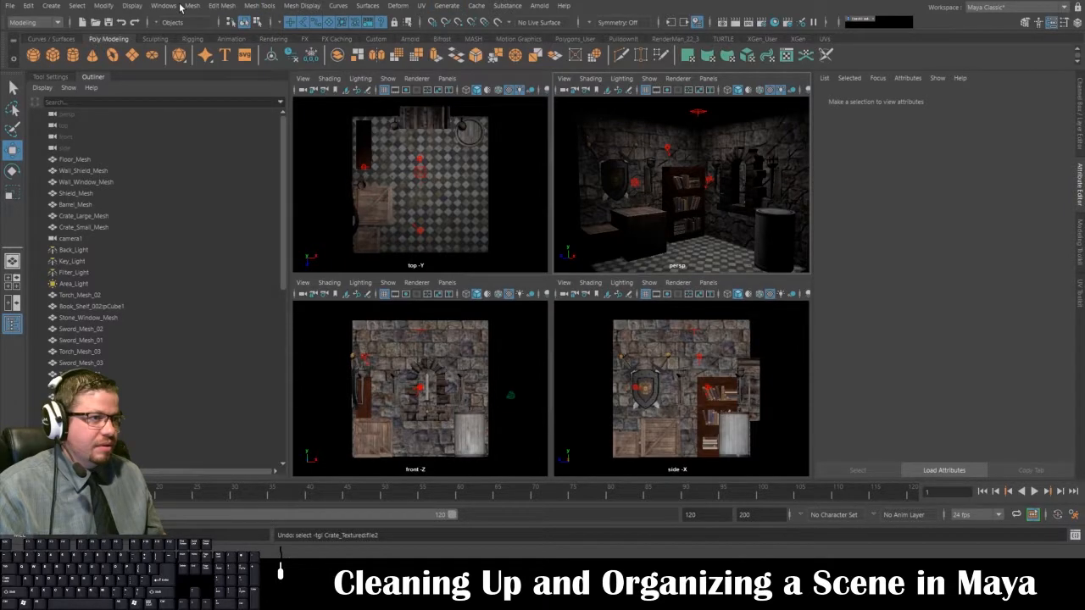
Step: Render the perspective view with Arnold again to check the object textures, stopping and closing the render once checked
{"action": "left_click", "coordinate": [539, 6]}
{"action": "left_click", "coordinate": [543, 26]}
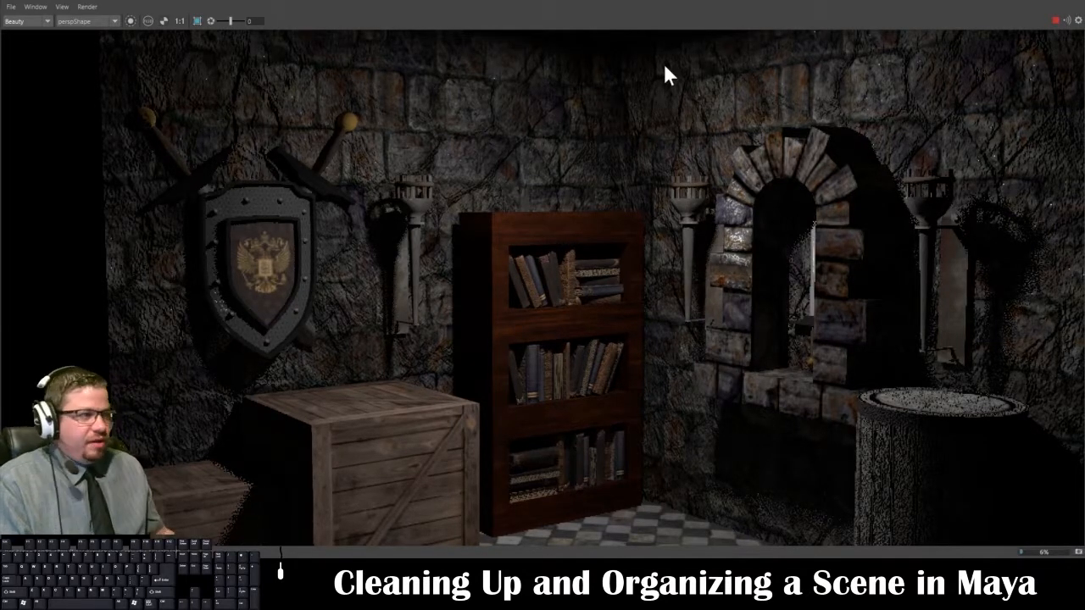
{"action": "key", "text": "Escape"}
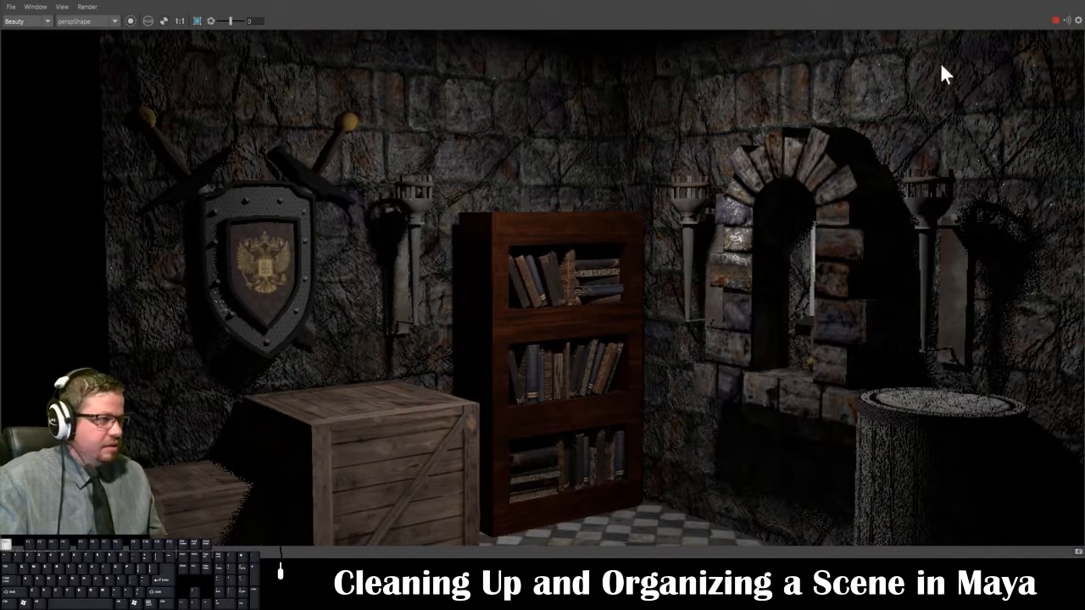
{"action": "left_click", "coordinate": [1052, 5]}
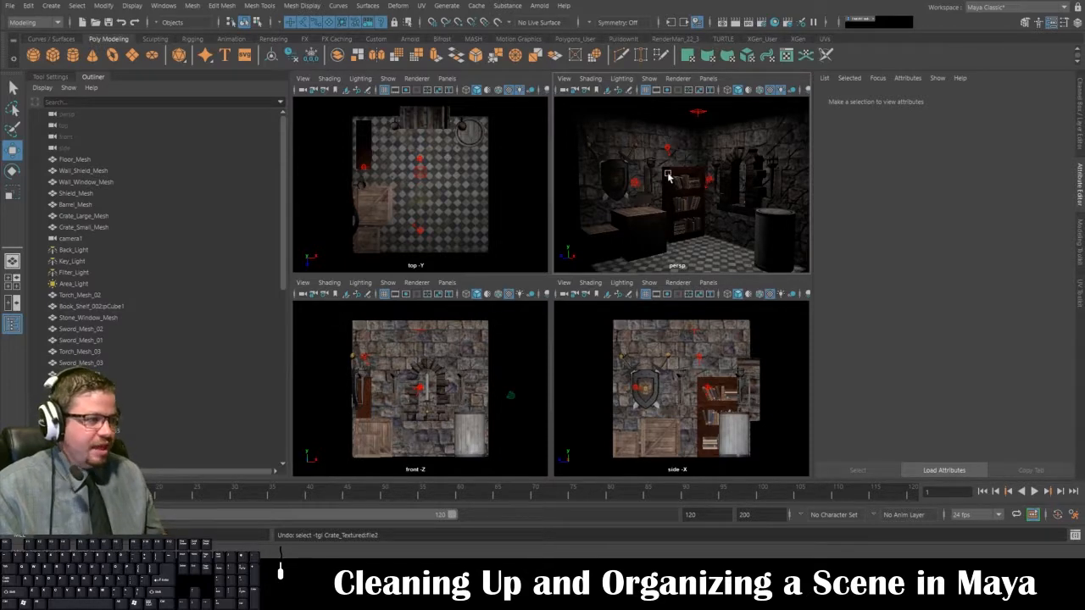
Step: Group all the upright and stacked books on the bookshelf's top shelf
{"action": "scroll", "coordinate": [678, 186], "scroll_direction": "up", "scroll_amount": 3}
{"action": "key", "text": "space"}
{"action": "scroll", "coordinate": [478, 296], "scroll_direction": "up", "scroll_amount": 5}
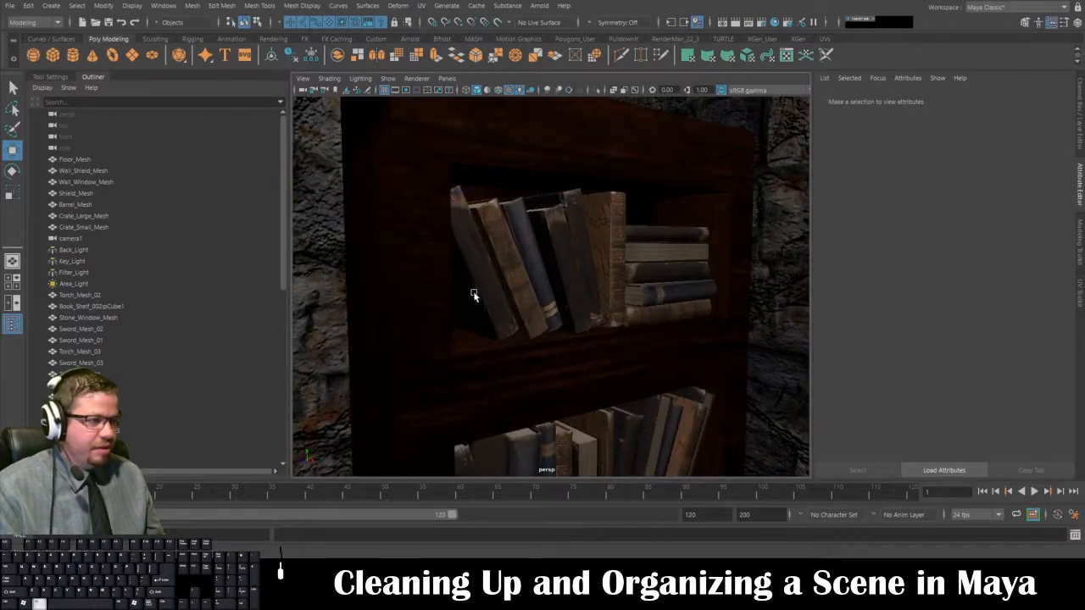
{"action": "left_click", "coordinate": [479, 288]}
{"action": "left_click", "coordinate": [509, 254], "text": "shift"}
{"action": "left_click", "coordinate": [534, 254], "text": "shift"}
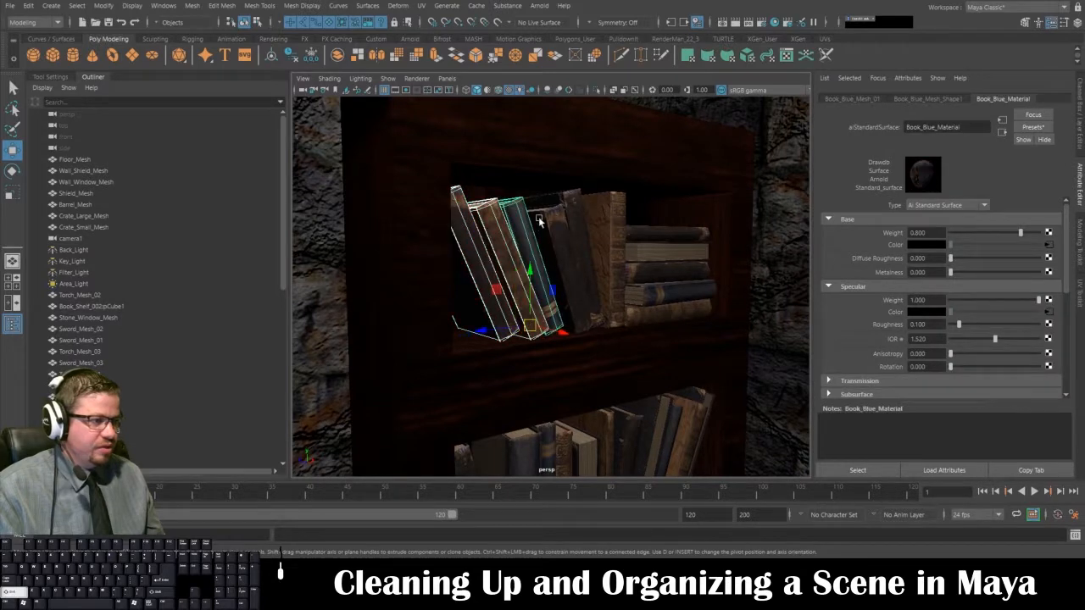
{"action": "left_click", "coordinate": [555, 254], "text": "shift"}
{"action": "left_click", "coordinate": [581, 254], "text": "shift"}
{"action": "left_click", "coordinate": [615, 254], "text": "shift"}
{"action": "left_click", "coordinate": [652, 242], "text": "shift"}
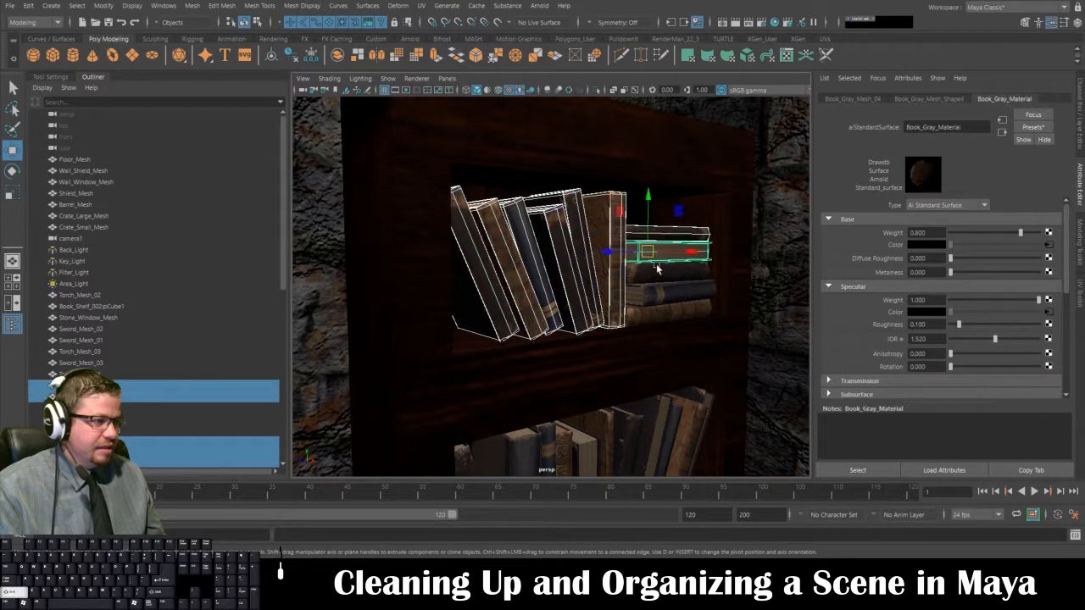
{"action": "left_click", "coordinate": [655, 258], "text": "shift"}
{"action": "left_click", "coordinate": [655, 282], "text": "shift"}
{"action": "left_click", "coordinate": [654, 307], "text": "shift"}
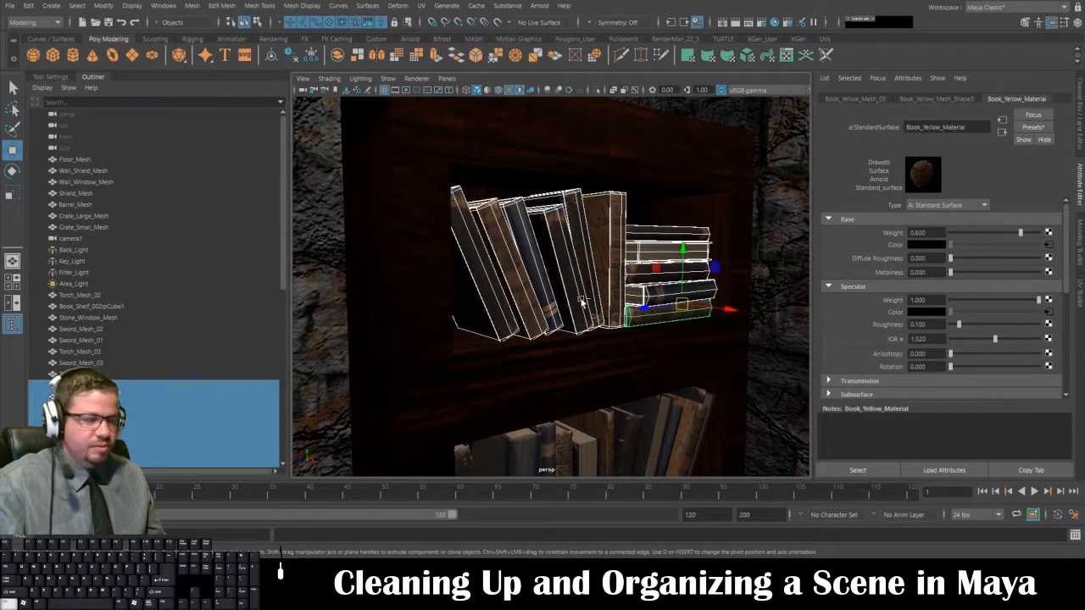
{"action": "key", "text": "ctrl+g"}
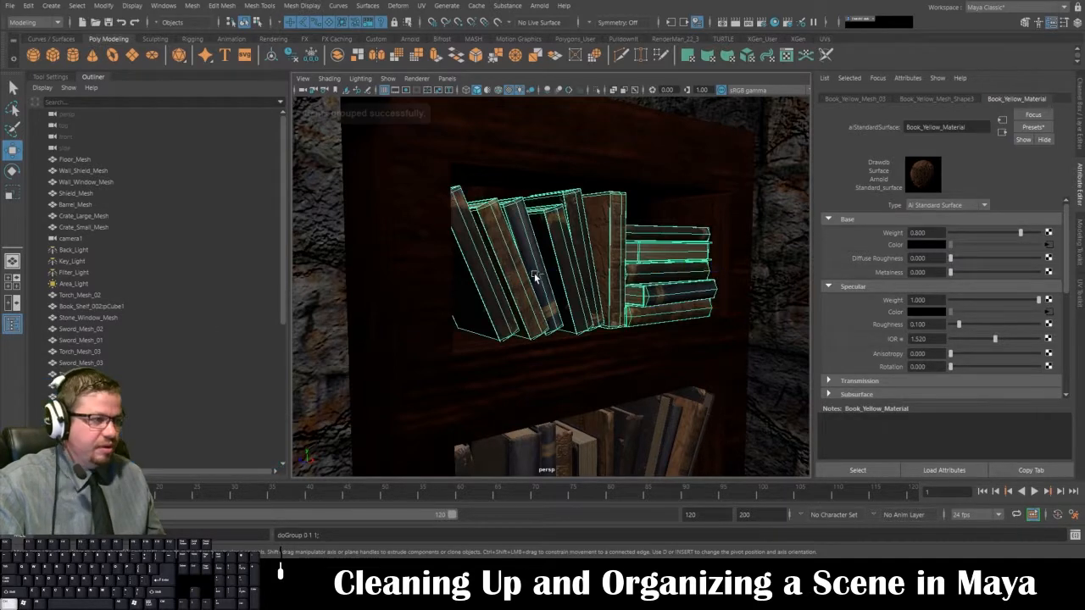
Step: Rename the group of top-shelf books to Books_Shelf_01_GRP
{"action": "type", "text": "s"}
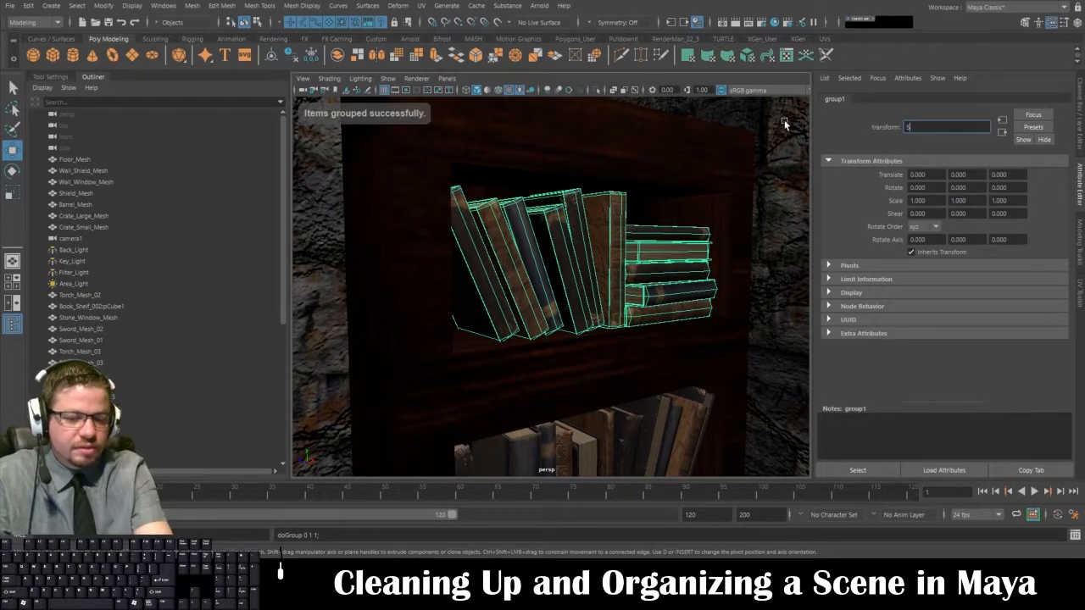
{"action": "type", "text": "Books_Shel"}
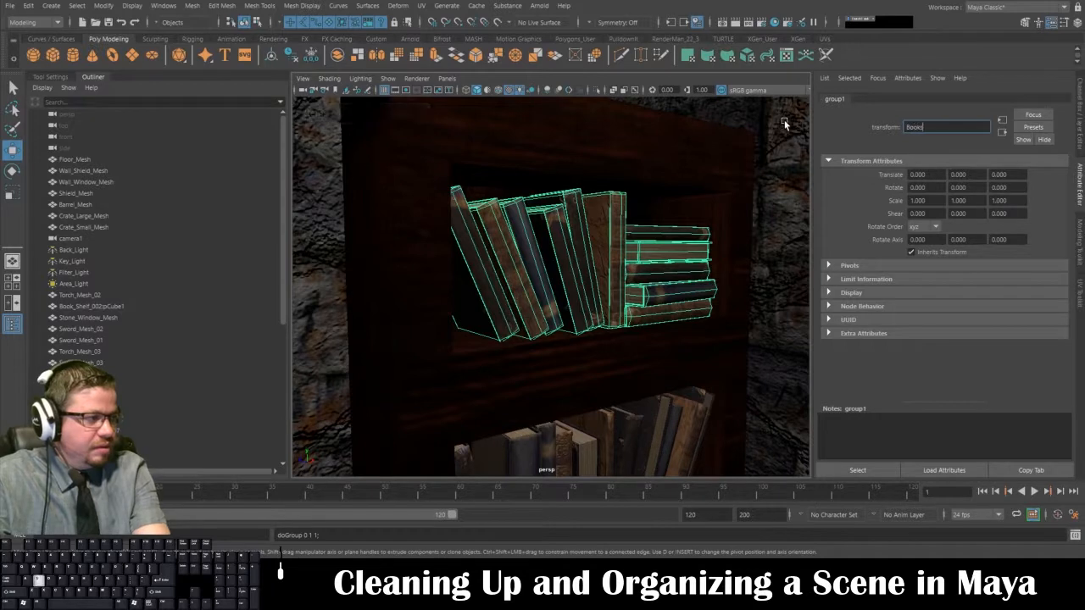
{"action": "type", "text": "f_01"}
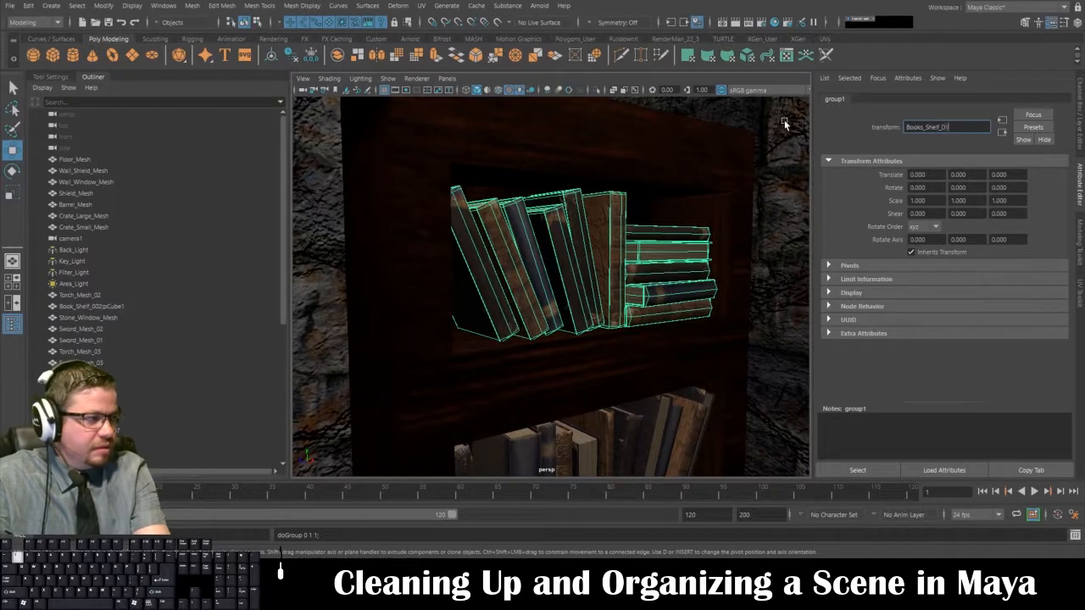
{"action": "type", "text": "_"}
{"action": "key", "text": "BackSpace"}
{"action": "key", "text": "BackSpace"}
{"action": "key", "text": "BackSpace"}
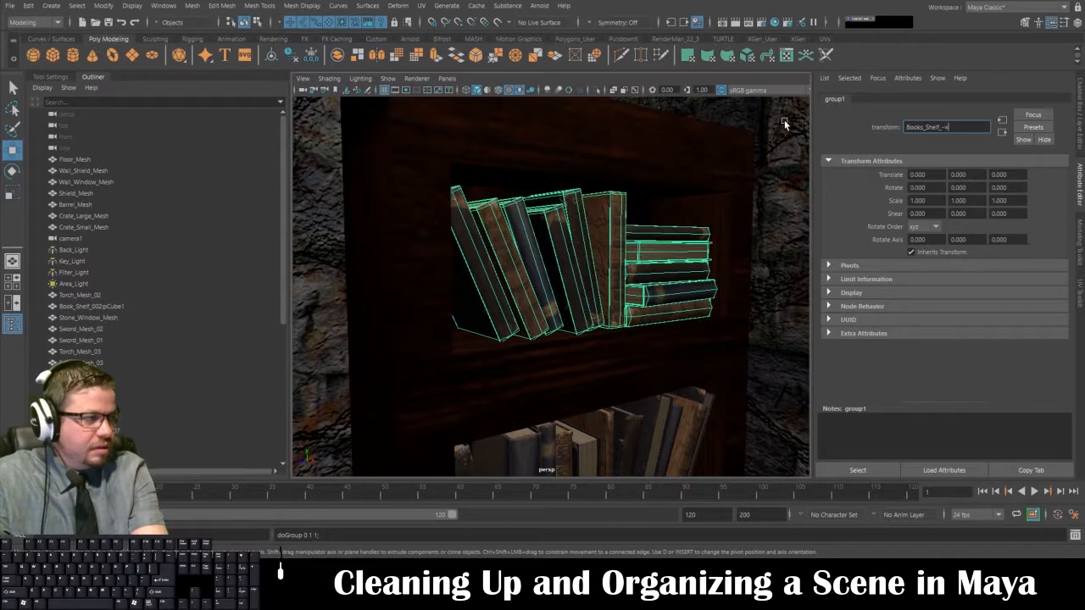
{"action": "type", "text": "_GRP"}
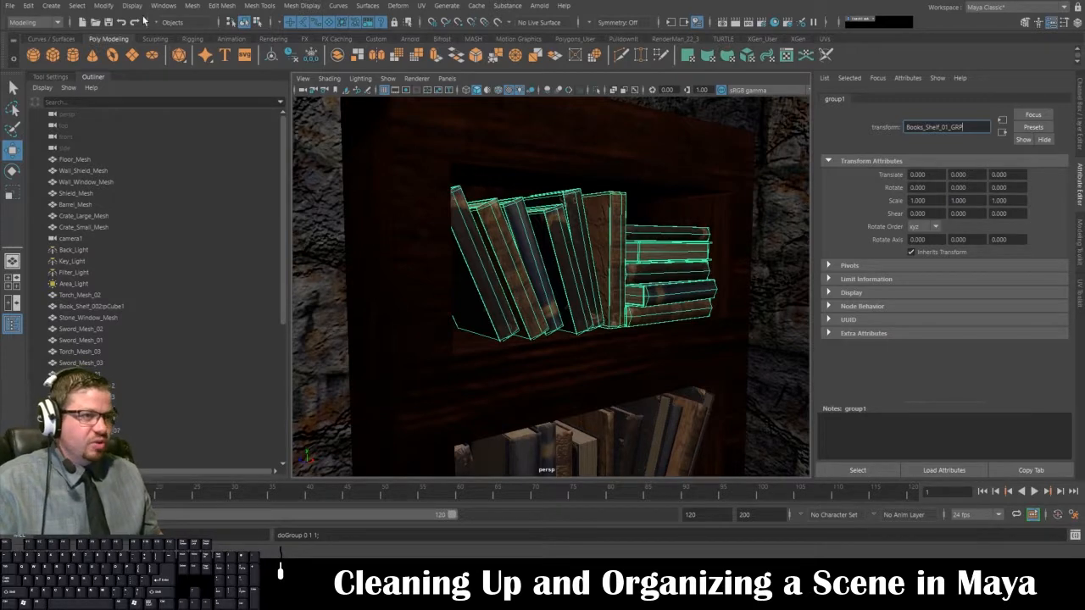
{"action": "left_click", "coordinate": [28, 6]}
{"action": "left_click", "coordinate": [29, 6]}
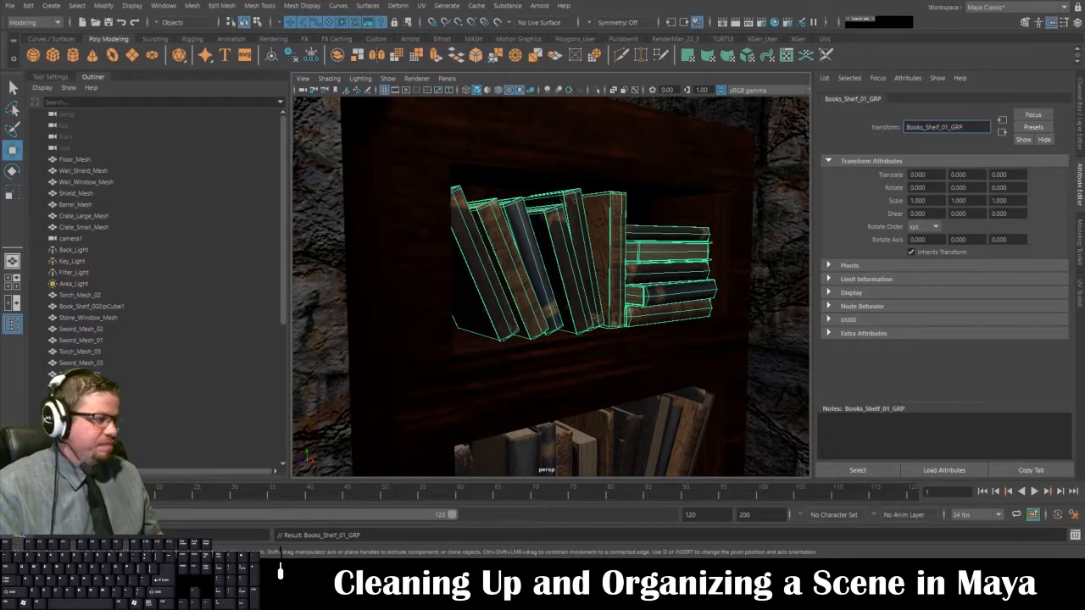
Step: Group all the books standing on the bookshelf's middle shelf
{"action": "scroll", "coordinate": [722, 127], "scroll_direction": "down", "scroll_amount": 3}
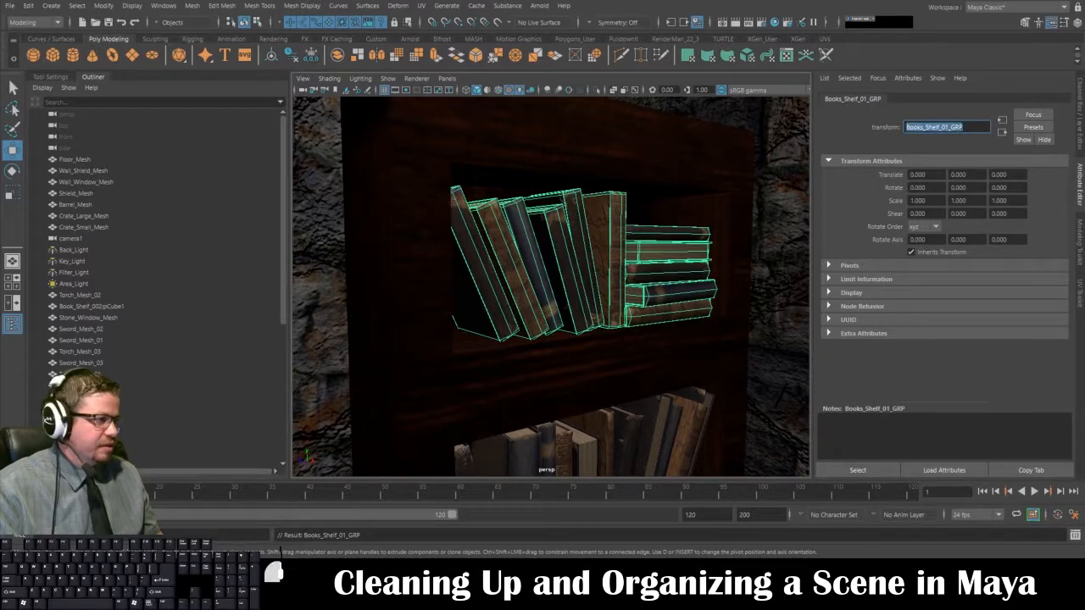
{"action": "middle_click_drag", "start_coordinate": [546, 340], "coordinate": [550, 247], "text": "alt"}
{"action": "left_click", "coordinate": [488, 340]}
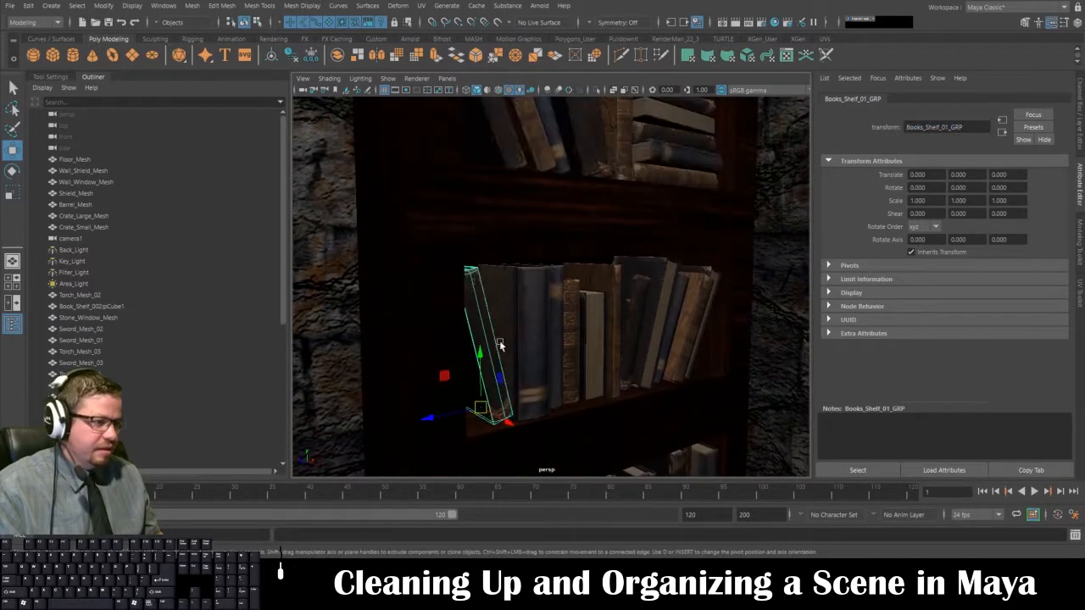
{"action": "left_click_drag", "start_coordinate": [508, 348], "coordinate": [543, 339], "text": "alt"}
{"action": "left_click", "coordinate": [526, 341], "text": "shift"}
{"action": "left_click", "coordinate": [544, 339], "text": "shift"}
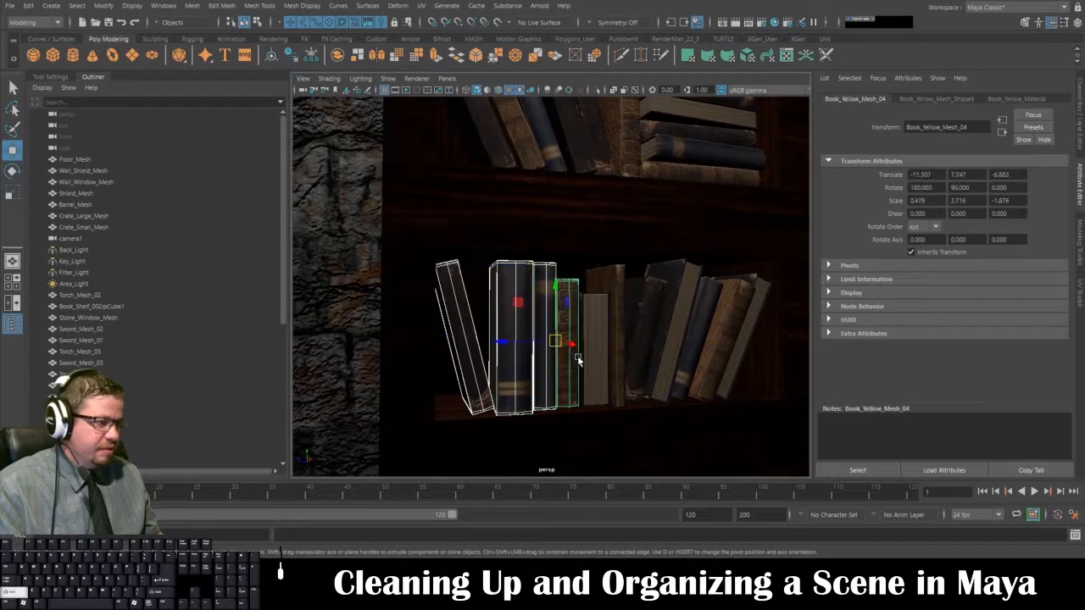
{"action": "left_click", "coordinate": [568, 356], "text": "shift"}
{"action": "left_click", "coordinate": [596, 361], "text": "shift"}
{"action": "left_click", "coordinate": [618, 355], "text": "shift"}
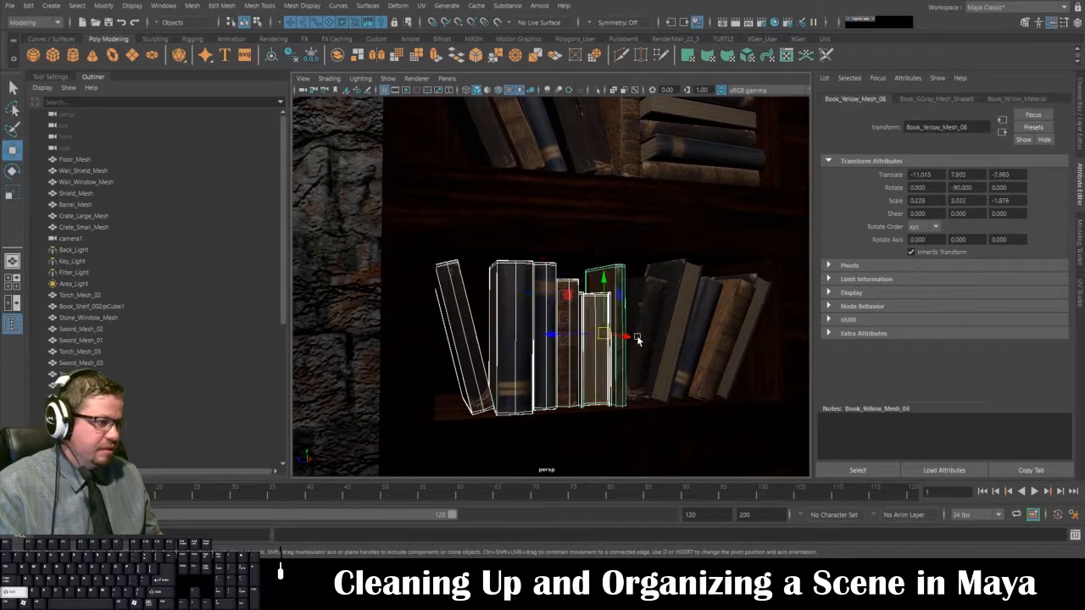
{"action": "left_click", "coordinate": [649, 344], "text": "shift"}
{"action": "left_click", "coordinate": [683, 335], "text": "shift"}
{"action": "left_click", "coordinate": [708, 330], "text": "shift"}
{"action": "left_click", "coordinate": [742, 327], "text": "shift"}
{"action": "left_click", "coordinate": [752, 327], "text": "shift"}
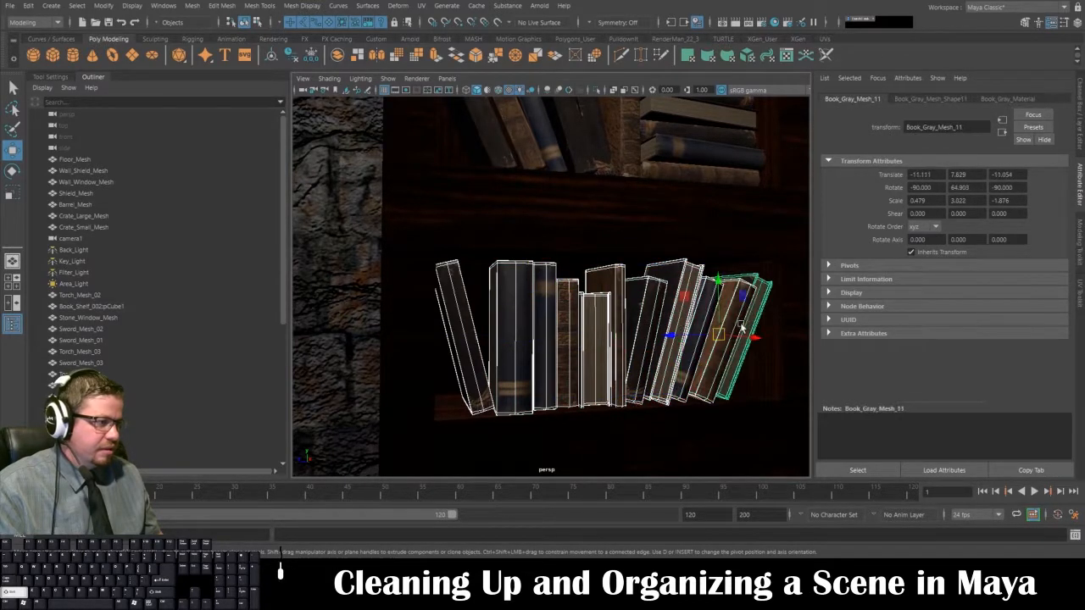
{"action": "key", "text": "ctrl+g"}
Step: Rename the new group of middle-shelf books to Books_Shelf_02_GRP
{"action": "double_click", "coordinate": [933, 127]}
{"action": "type", "text": "Books_Shelf_01_GRP"}
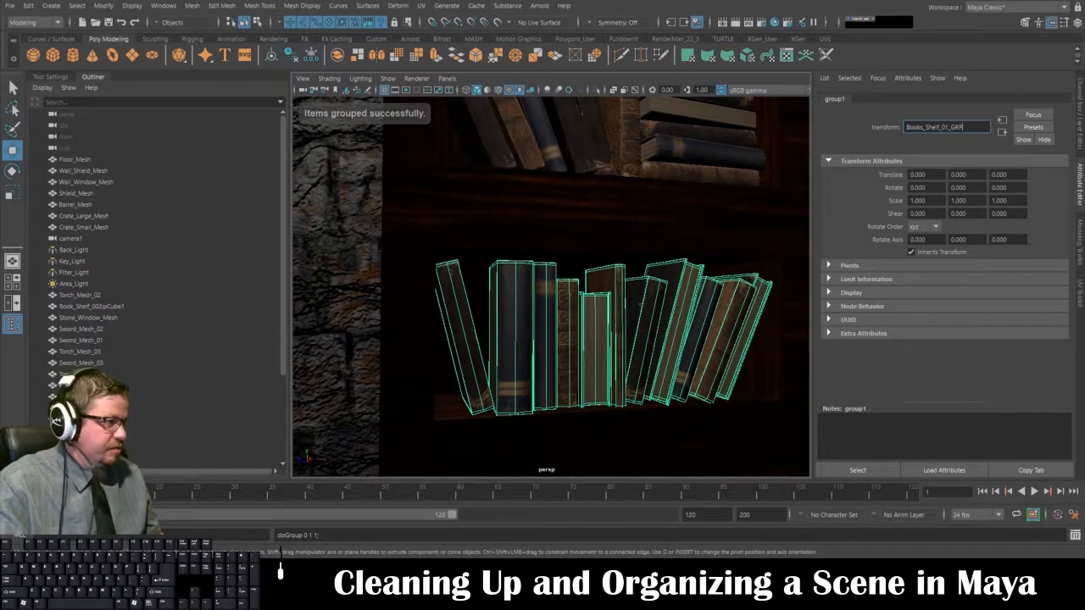
{"action": "key", "text": "Left"}
{"action": "key", "text": "Left"}
{"action": "key", "text": "Left"}
{"action": "key", "text": "Left"}
{"action": "key", "text": "BackSpace"}
{"action": "type", "text": "2"}
{"action": "key", "text": "Return"}
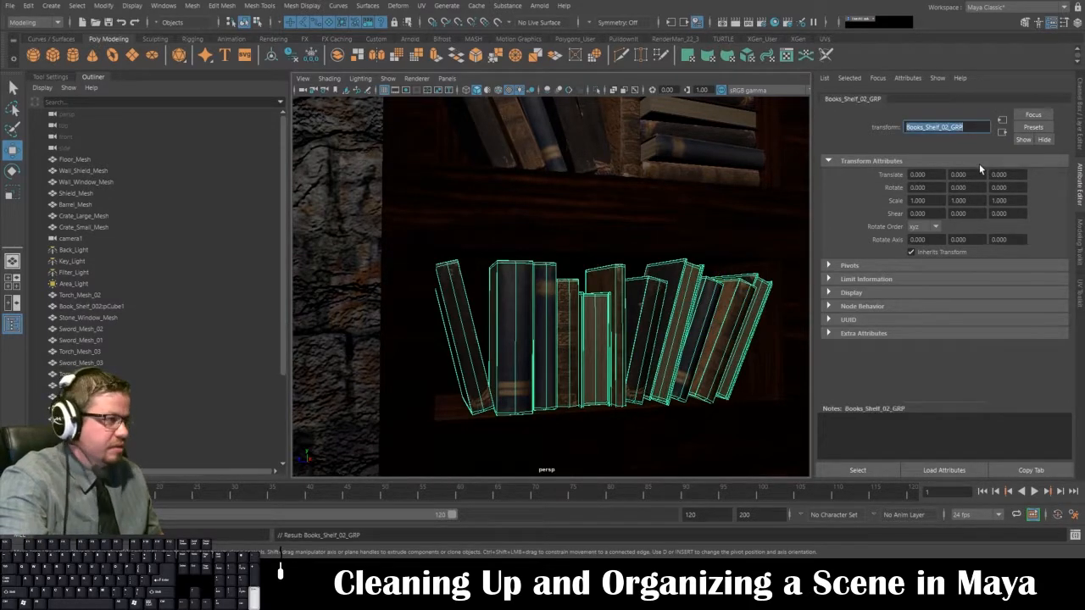
Step: Group all the stacked and upright books on the bookshelf's bottom shelf
{"action": "middle_click_drag", "start_coordinate": [621, 242], "coordinate": [540, 274], "text": "alt"}
{"action": "left_click", "coordinate": [540, 275]}
{"action": "left_click", "coordinate": [523, 307], "text": "shift"}
{"action": "left_click", "coordinate": [525, 329], "text": "shift"}
{"action": "left_click", "coordinate": [530, 355], "text": "shift"}
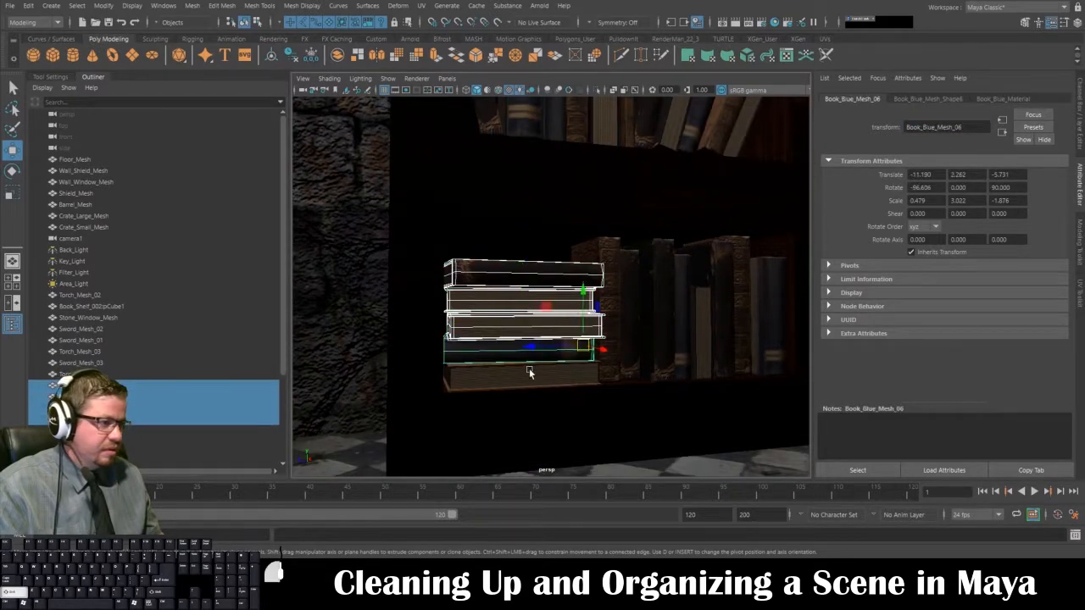
{"action": "left_click", "coordinate": [531, 371], "text": "shift"}
{"action": "left_click", "coordinate": [613, 257], "text": "shift"}
{"action": "left_click", "coordinate": [635, 286], "text": "shift"}
{"action": "left_click", "coordinate": [668, 243], "text": "shift"}
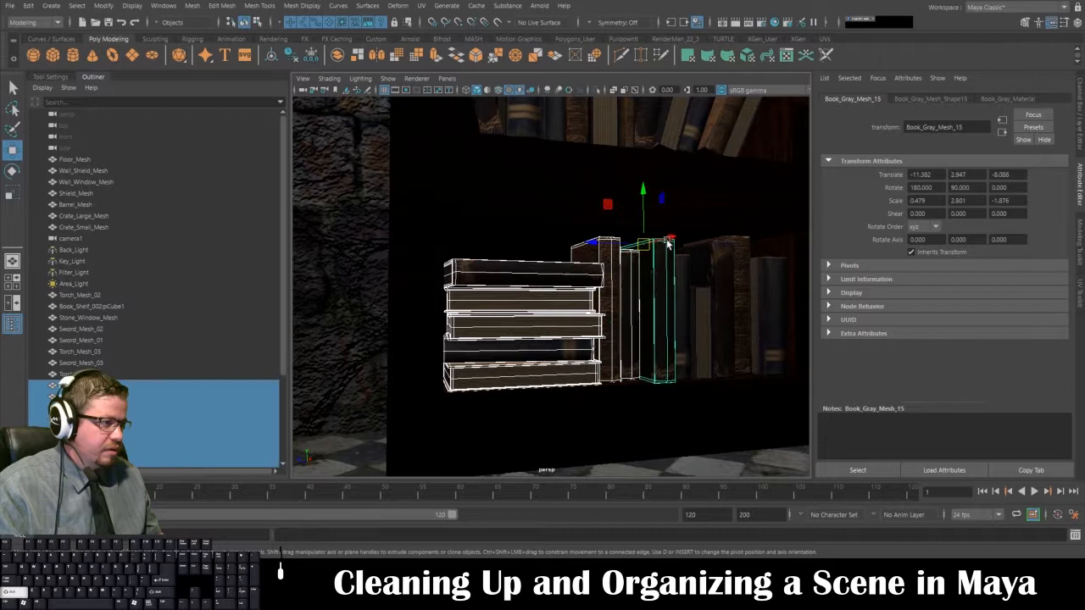
{"action": "left_click", "coordinate": [686, 285], "text": "shift"}
{"action": "left_click", "coordinate": [717, 270], "text": "shift"}
{"action": "left_click", "coordinate": [751, 288], "text": "shift"}
{"action": "left_click", "coordinate": [779, 280], "text": "shift"}
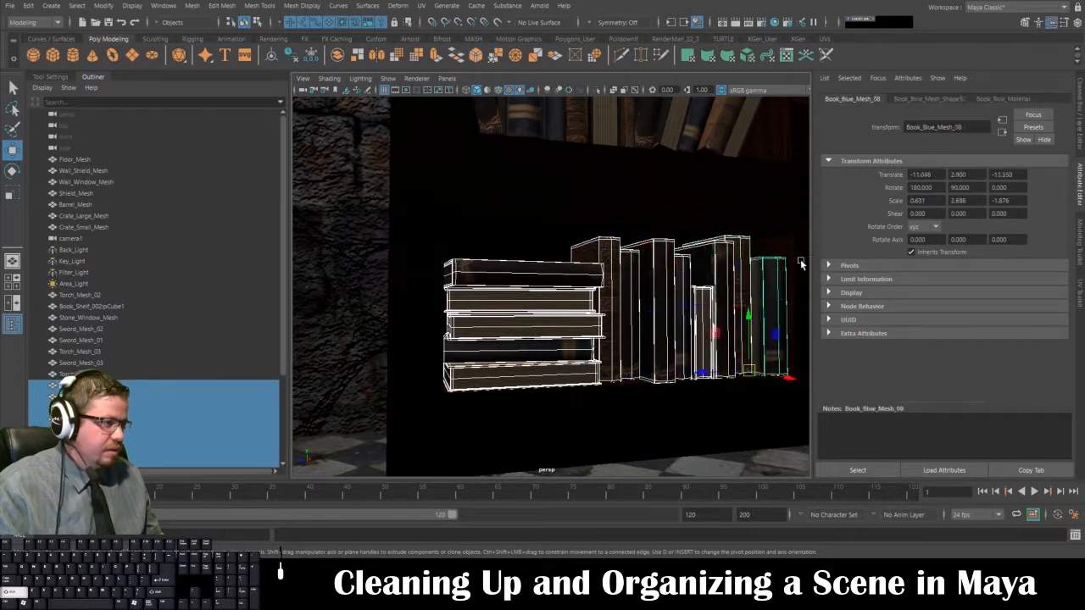
{"action": "key", "text": "ctrl+g"}
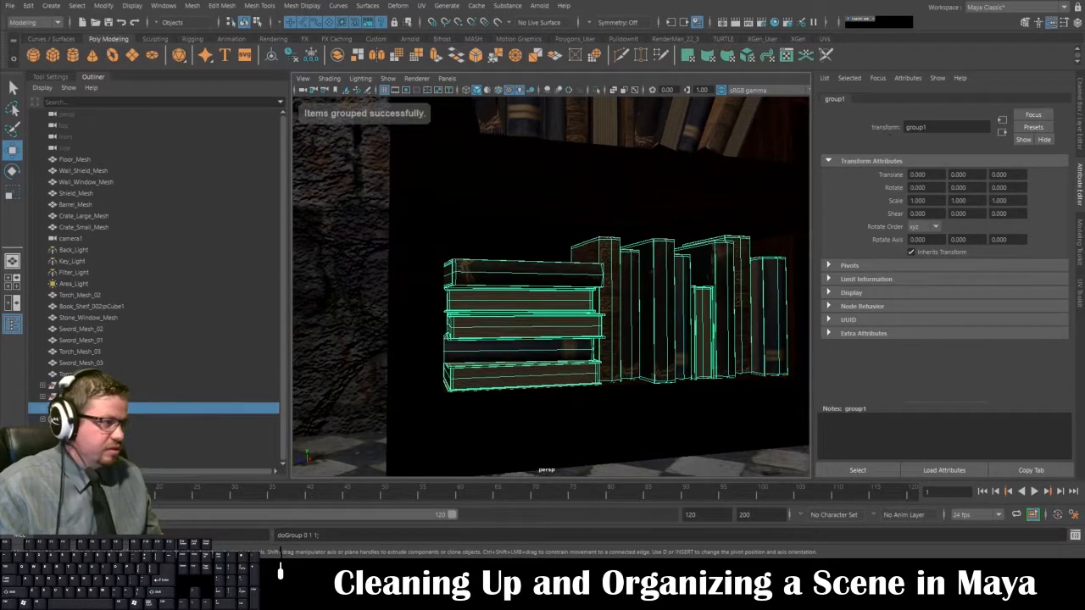
Step: Rename the group of bottom-shelf books to Books_Shelf_03_GRP
{"action": "double_click", "coordinate": [916, 127]}
{"action": "type", "text": "Books_Shelf_01_GRP"}
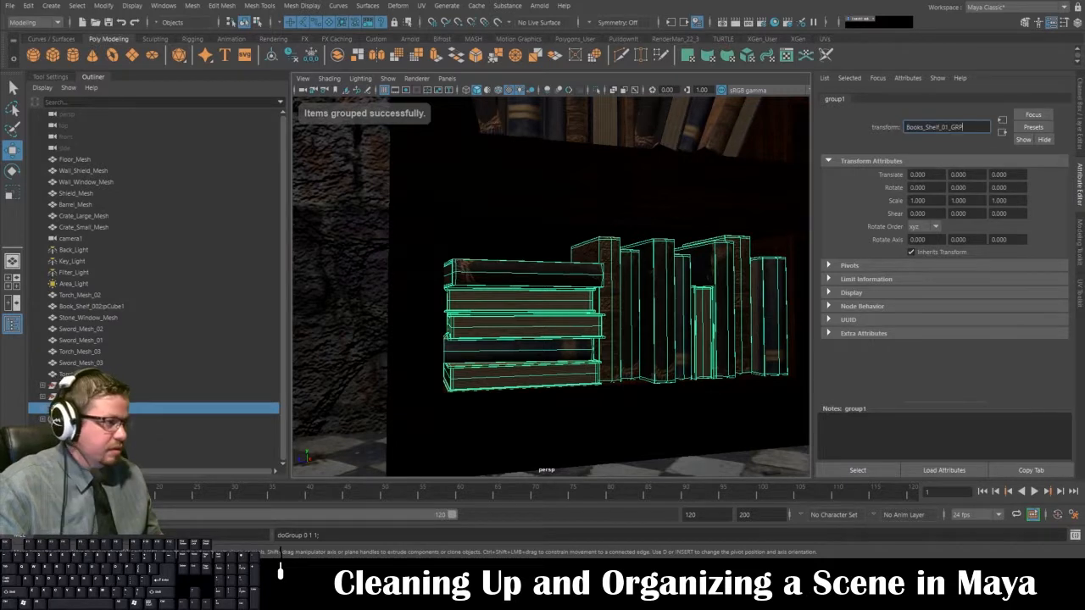
{"action": "key", "text": "Return"}
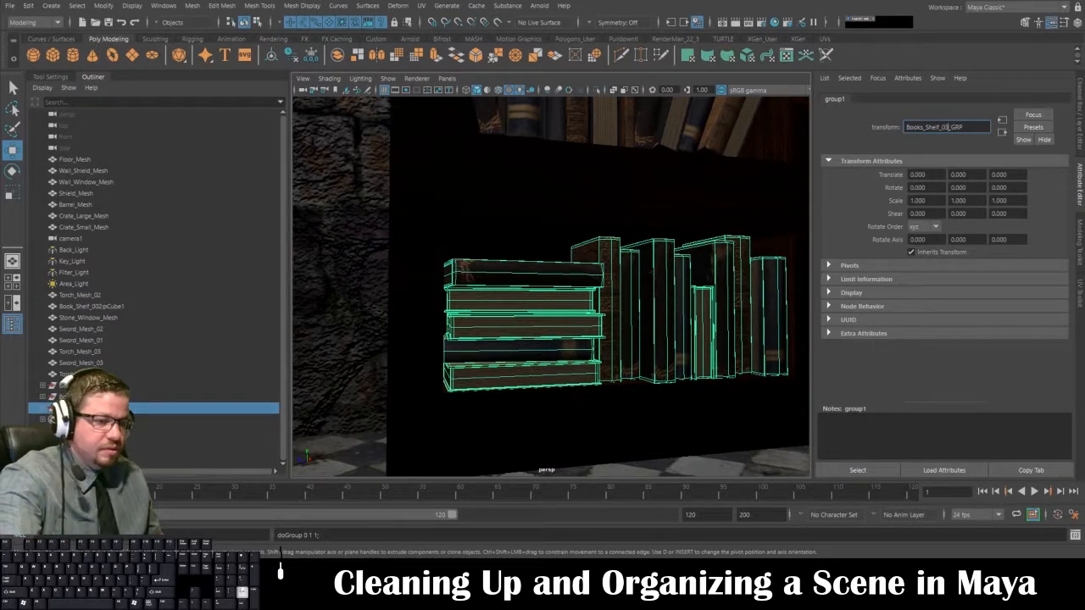
{"action": "key", "text": "Return"}
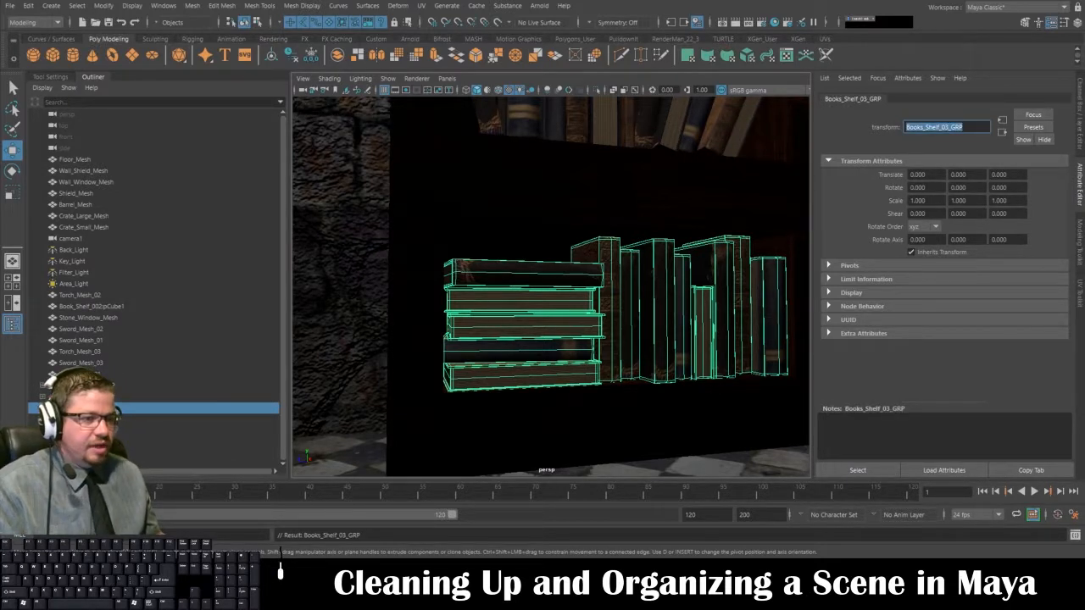
Step: Group the small and large crates together and name the group Crates_GRP
{"action": "left_click", "coordinate": [200, 385]}
{"action": "right_click_drag", "start_coordinate": [627, 339], "coordinate": [557, 223], "text": "alt"}
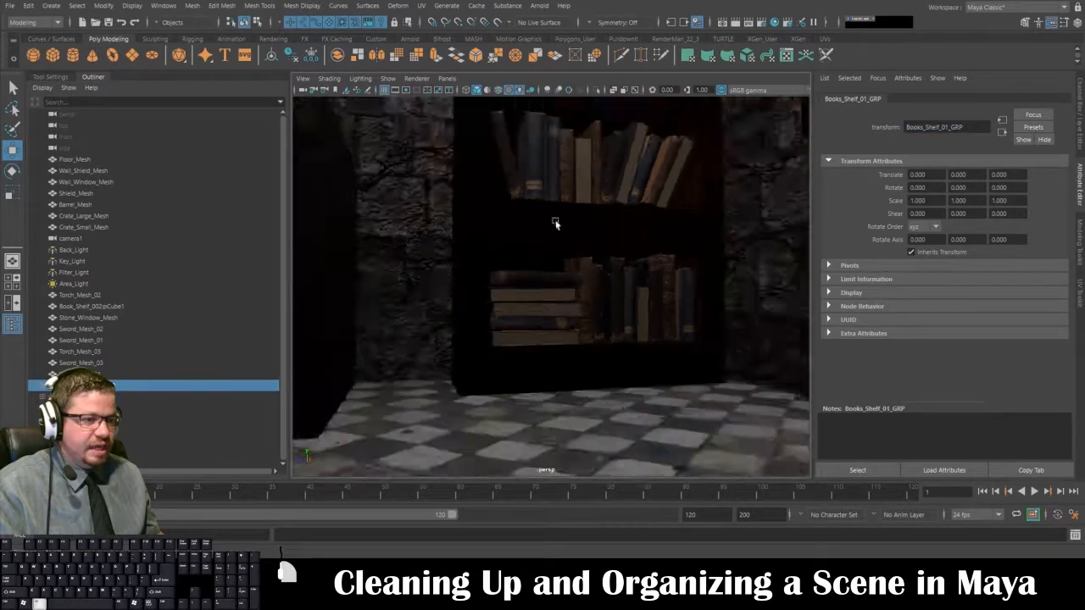
{"action": "left_click_drag", "start_coordinate": [557, 223], "coordinate": [526, 206], "text": "alt"}
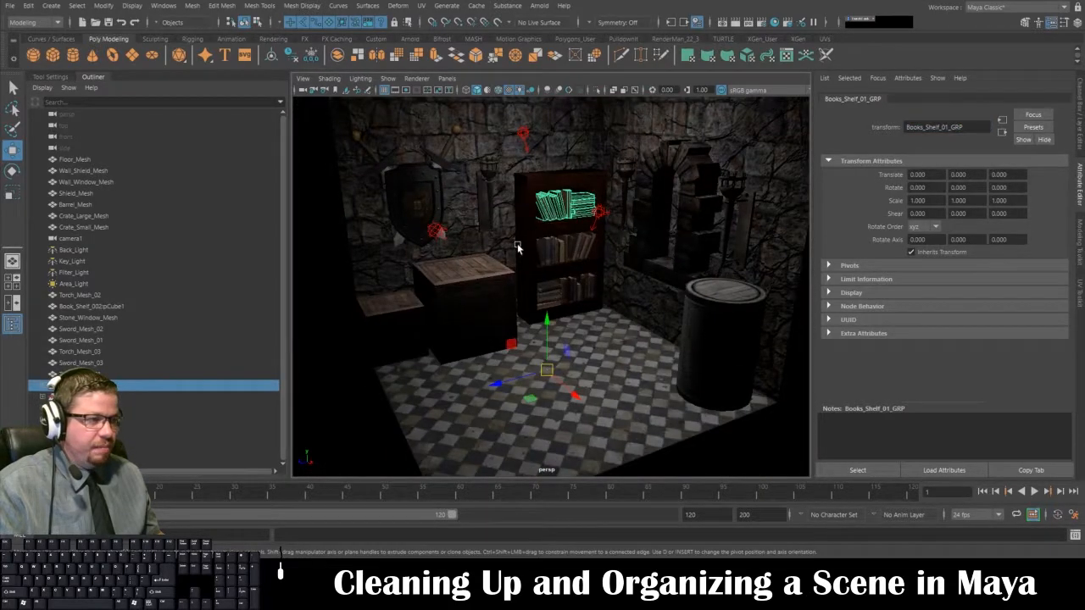
{"action": "left_click_drag", "start_coordinate": [486, 350], "coordinate": [482, 317], "text": "alt"}
{"action": "scroll", "coordinate": [461, 216], "scroll_direction": "up", "scroll_amount": 2}
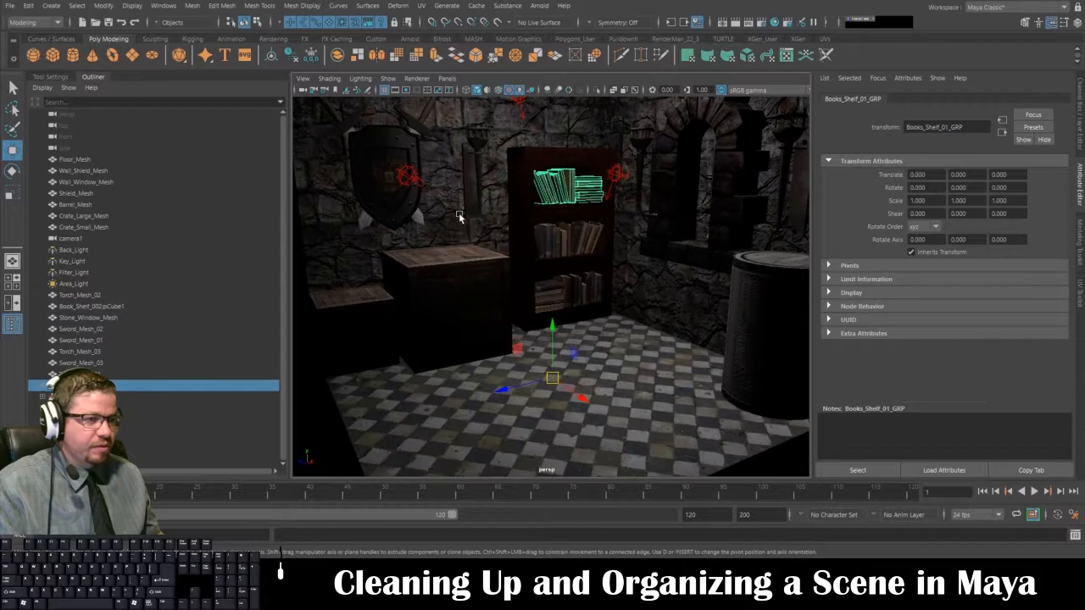
{"action": "left_click", "coordinate": [353, 344]}
{"action": "left_click", "coordinate": [440, 284], "text": "shift"}
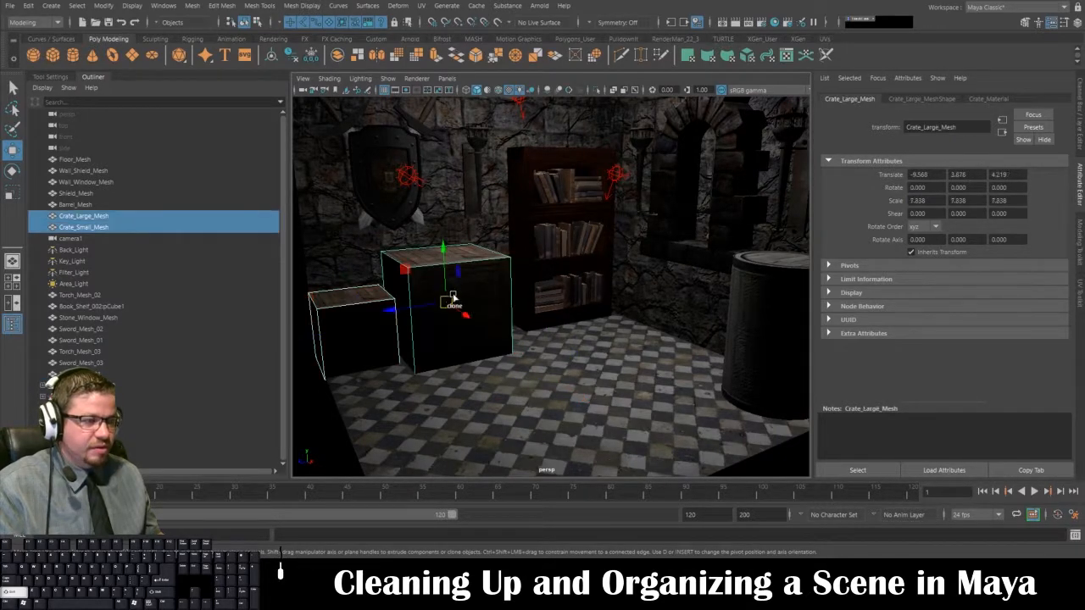
{"action": "key", "text": "ctrl+g"}
{"action": "left_click", "coordinate": [916, 127]}
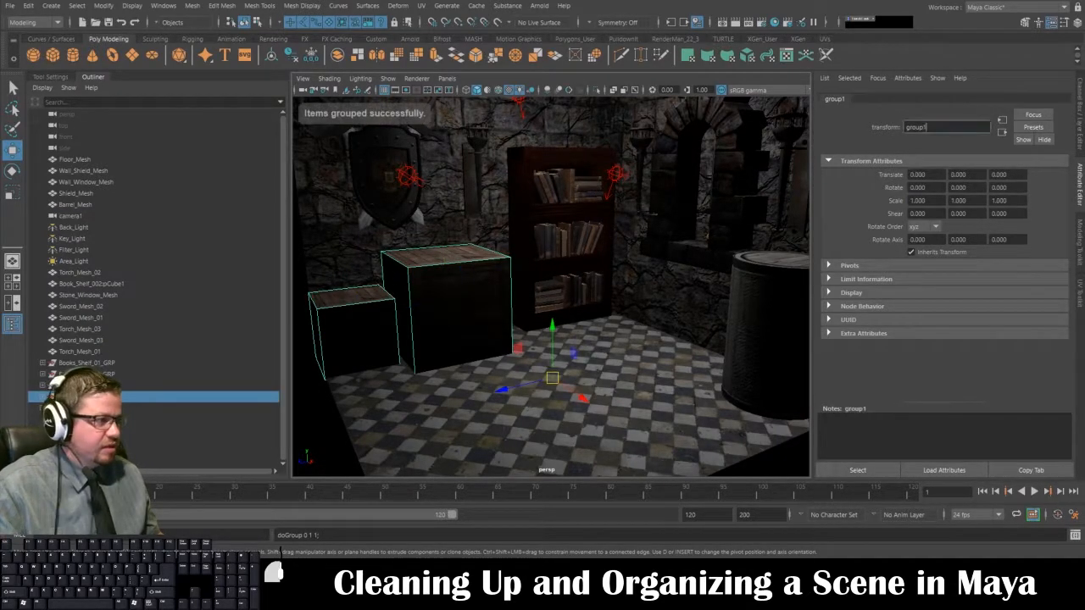
{"action": "type", "text": "Crates_GRP"}
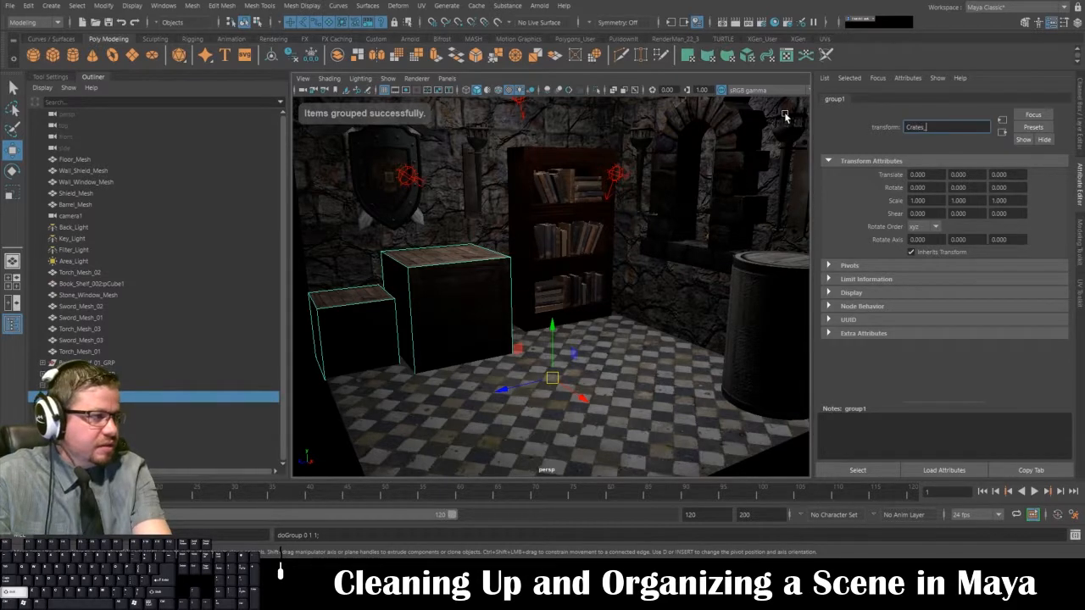
{"action": "key", "text": "Return"}
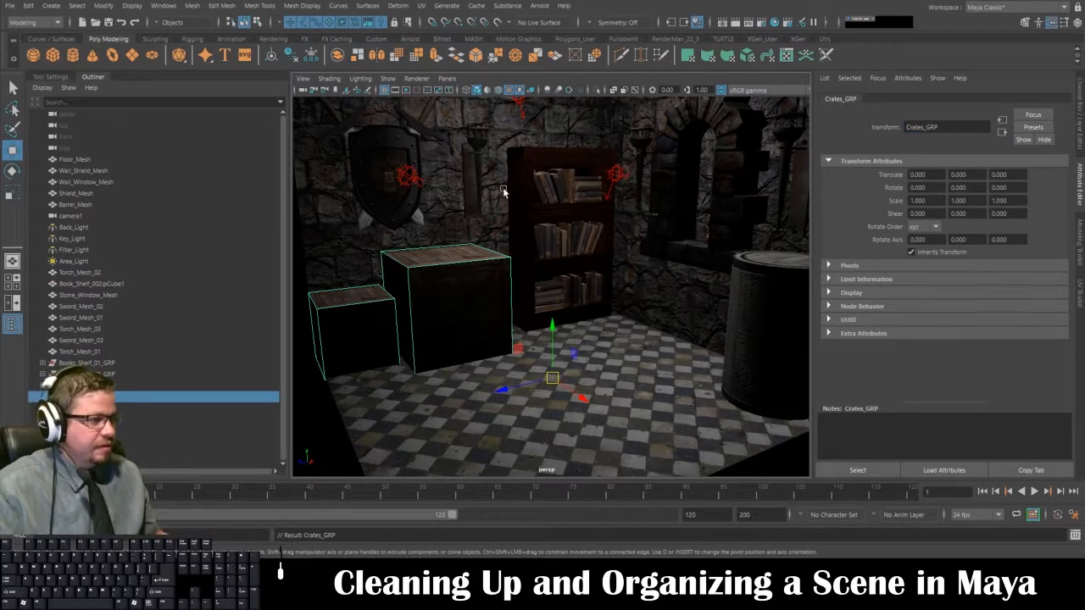
Step: Group the two crossed swords with the sword in the window and name the group Swords_GRP
{"action": "left_click", "coordinate": [352, 123]}
{"action": "left_click", "coordinate": [409, 124], "text": "shift"}
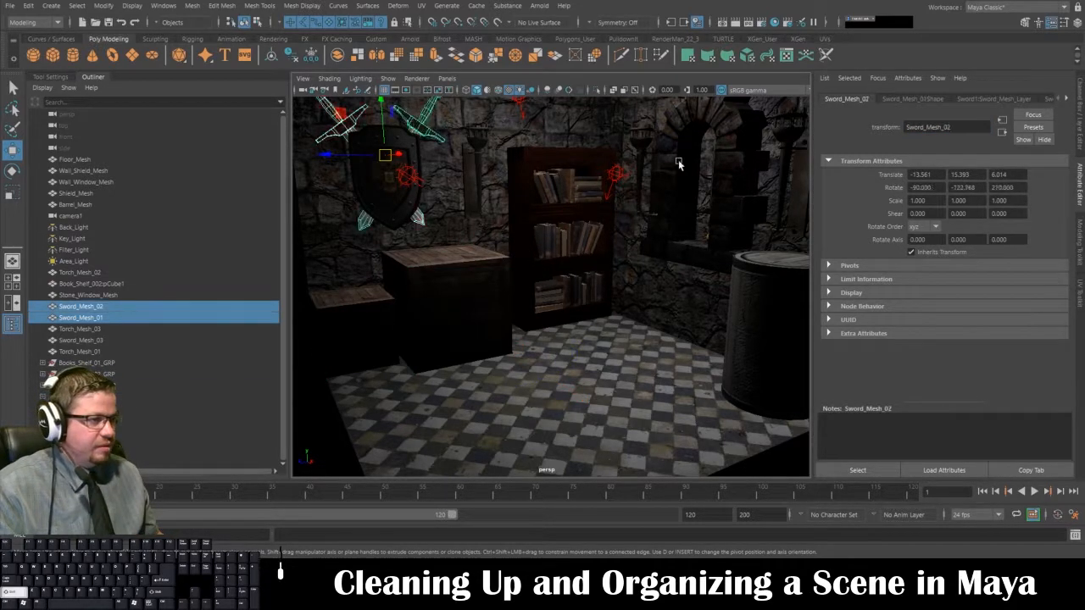
{"action": "left_click_drag", "start_coordinate": [680, 184], "coordinate": [703, 191], "text": "alt"}
{"action": "left_click", "coordinate": [714, 182], "text": "shift"}
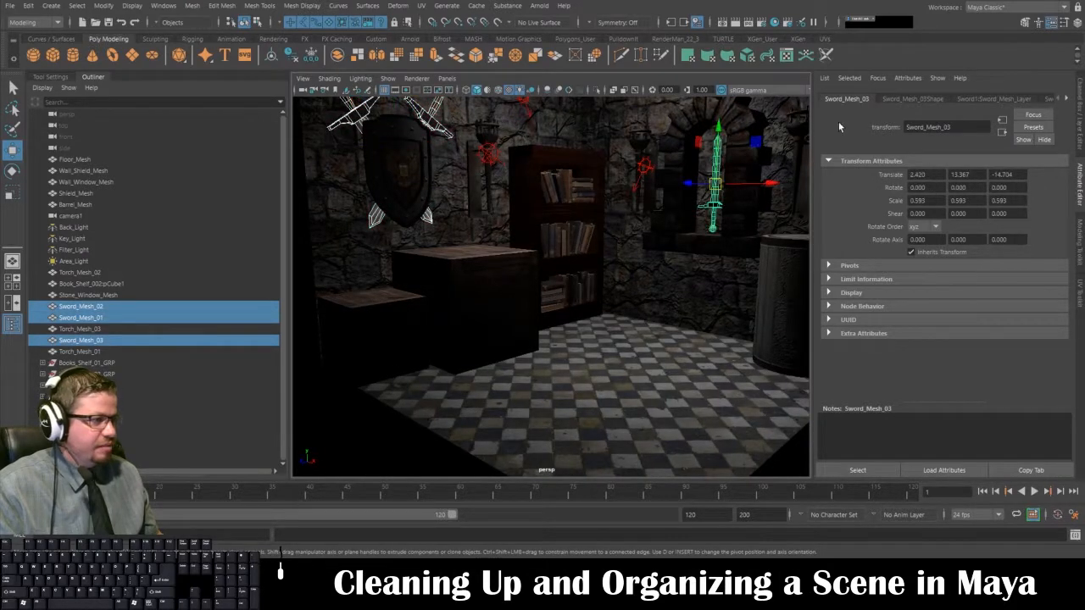
{"action": "key", "text": "ctrl+g"}
{"action": "double_click", "coordinate": [949, 127]}
{"action": "type", "text": "S"}
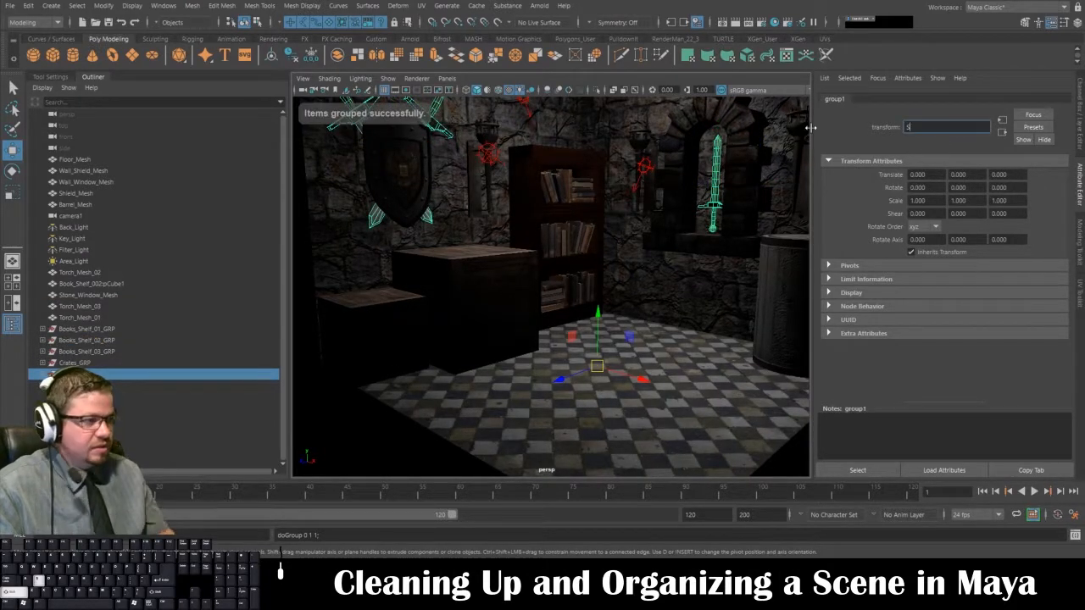
{"action": "type", "text": "words_GRP"}
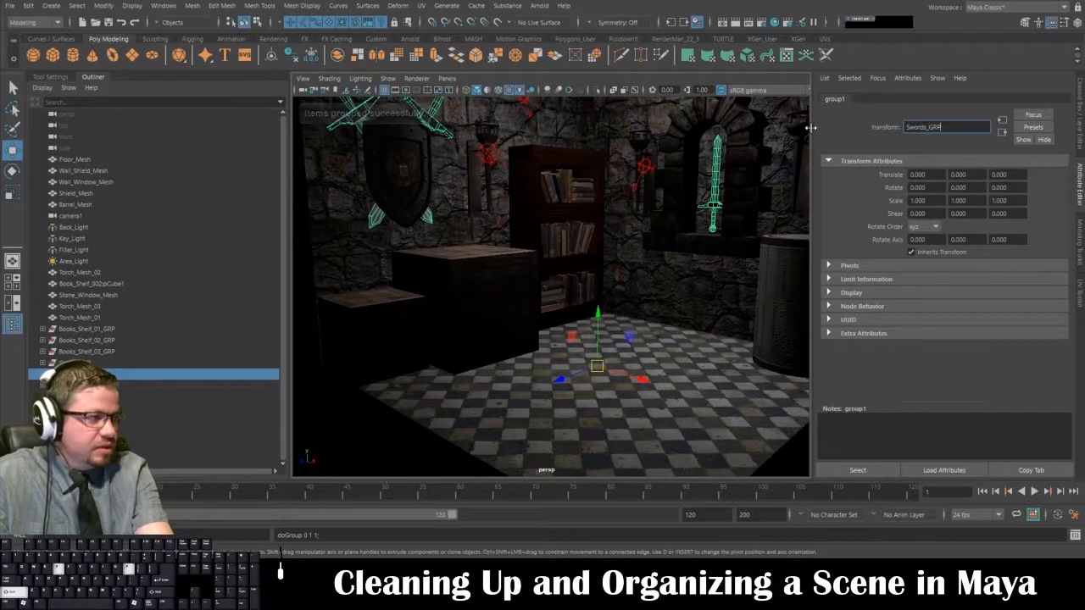
{"action": "key", "text": "Return"}
{"action": "scroll", "coordinate": [549, 189], "scroll_direction": "down", "scroll_amount": 3}
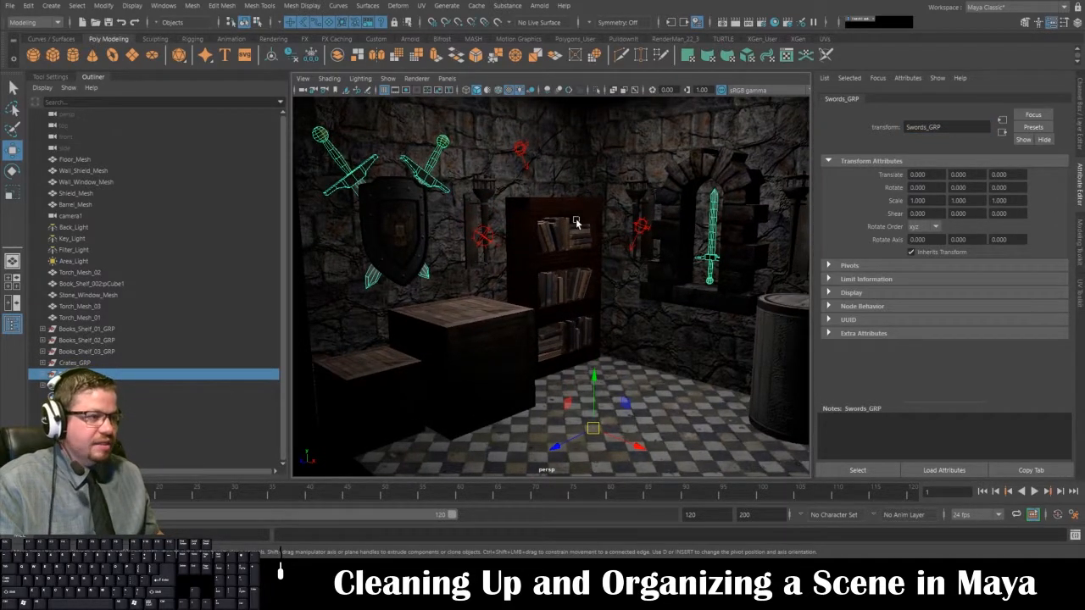
Step: Center the pivot of each of the three shelf book groups on its own books
{"action": "left_click", "coordinate": [575, 222]}
{"action": "left_click", "coordinate": [578, 244]}
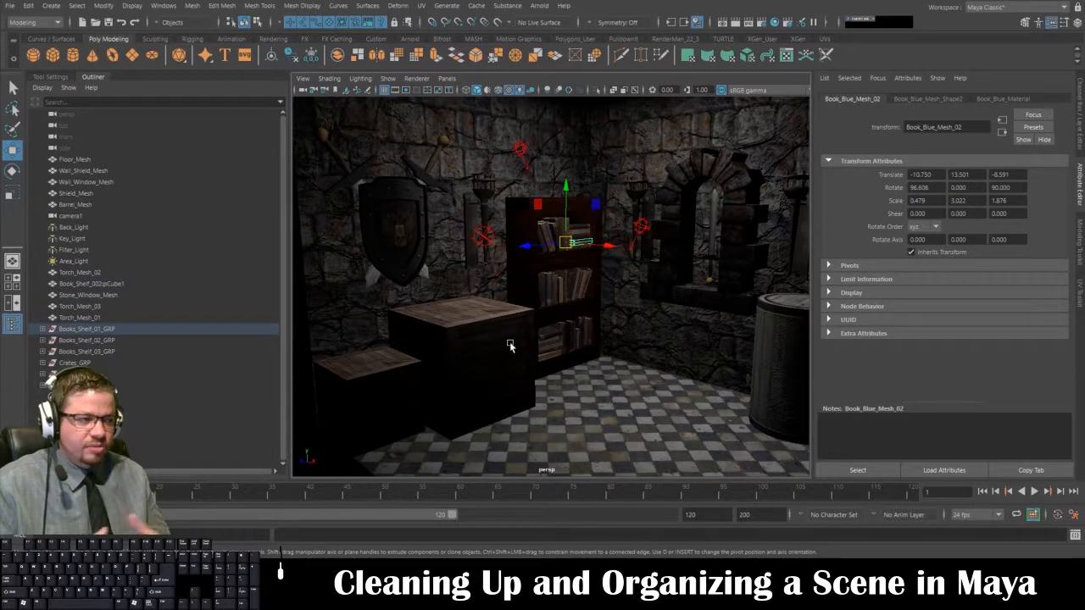
{"action": "key", "text": "Up"}
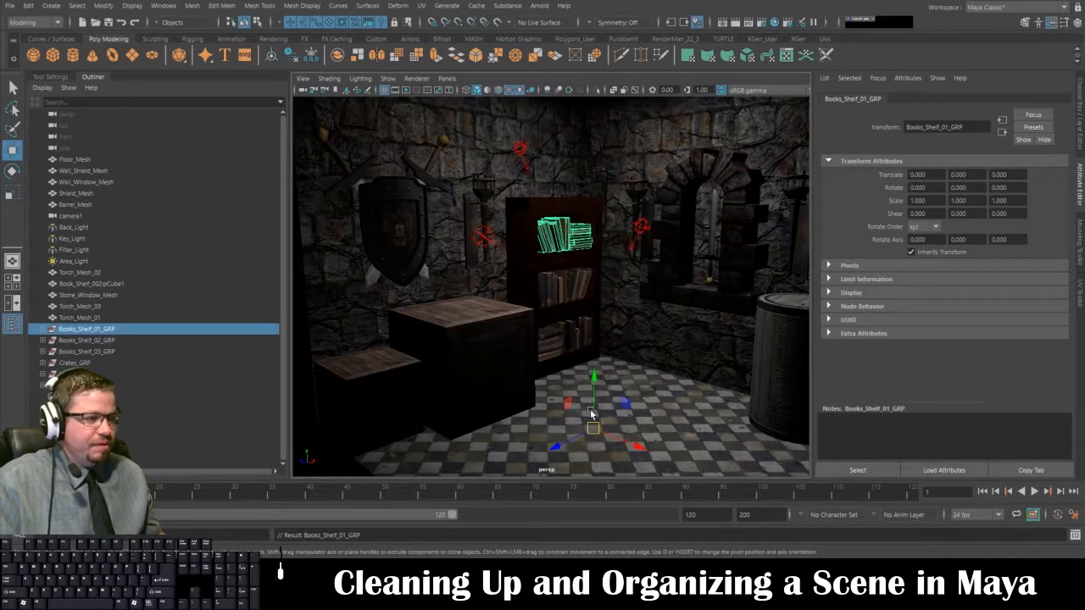
{"action": "left_click", "coordinate": [103, 5]}
{"action": "left_click", "coordinate": [122, 89]}
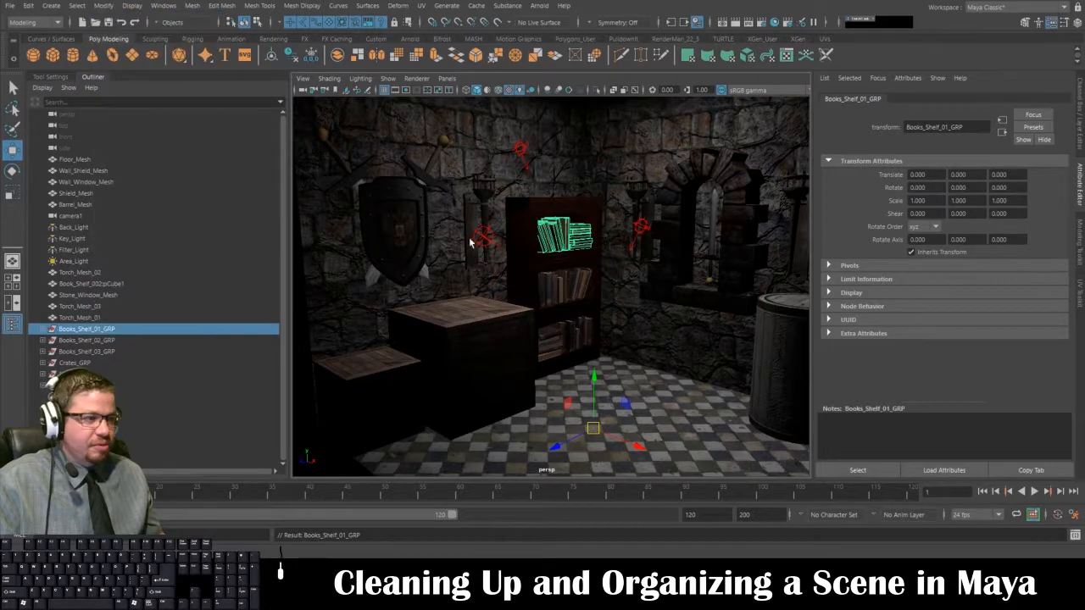
{"action": "left_click", "coordinate": [570, 305]}
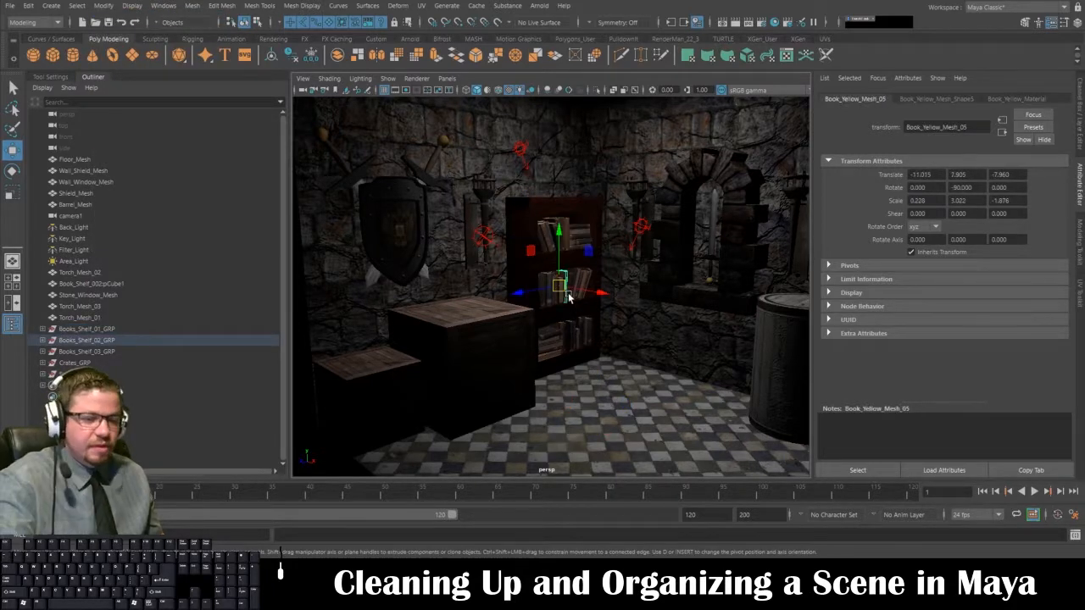
{"action": "left_click", "coordinate": [589, 333]}
{"action": "key", "text": "g"}
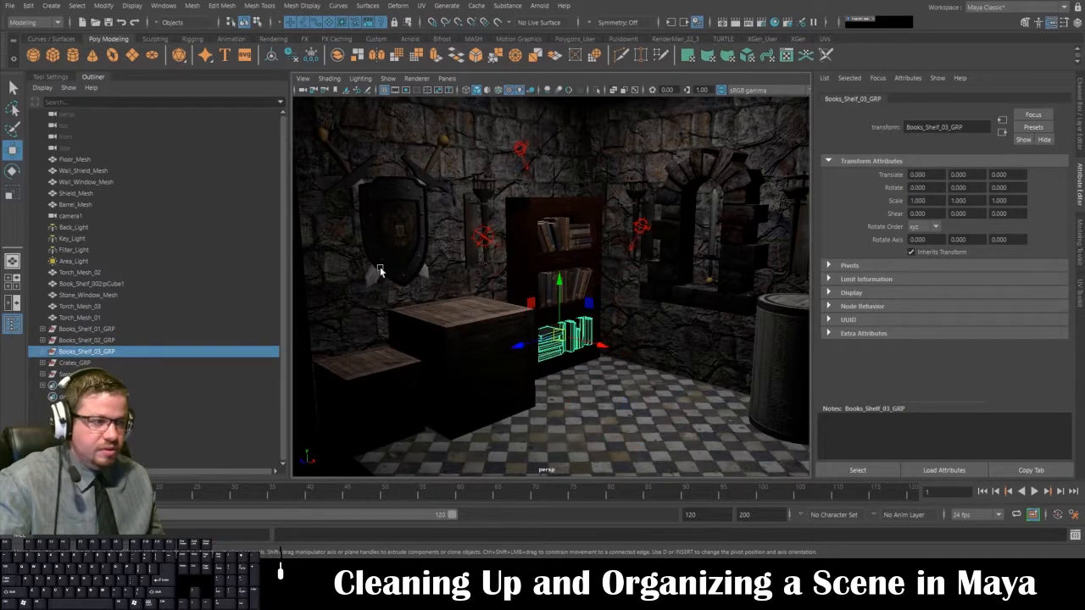
Step: Ungroup Swords_GRP so the three swords are separate objects again
{"action": "left_click", "coordinate": [437, 164]}
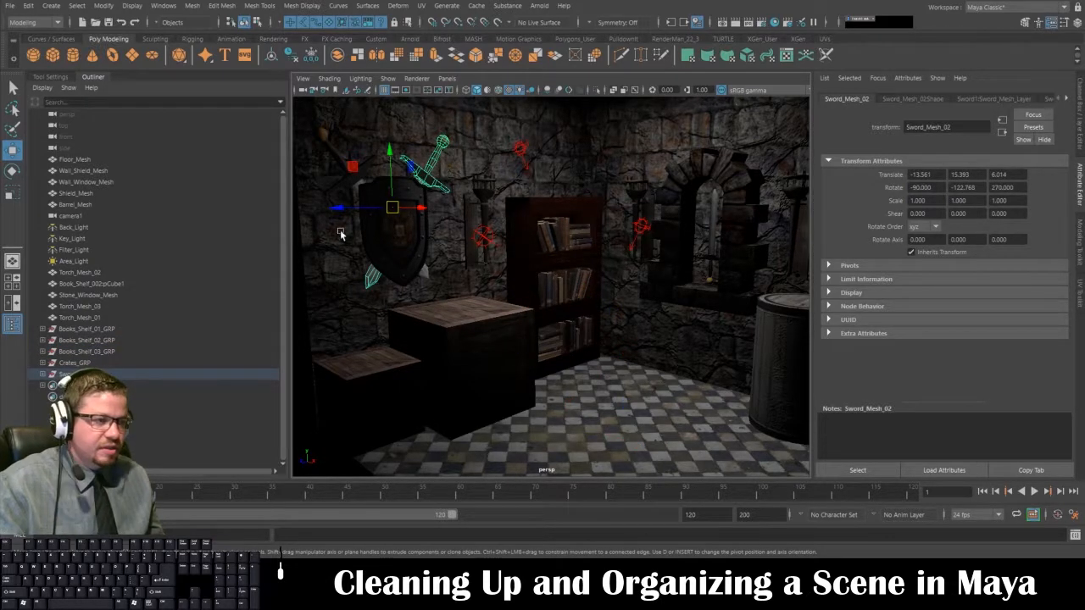
{"action": "key", "text": "Up"}
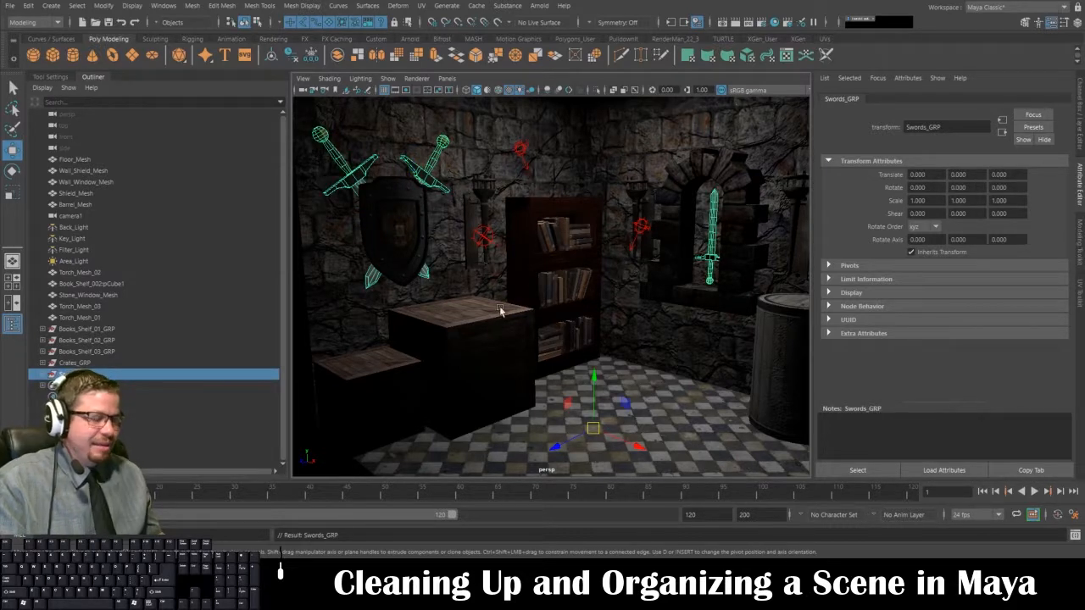
{"action": "left_click", "coordinate": [29, 6]}
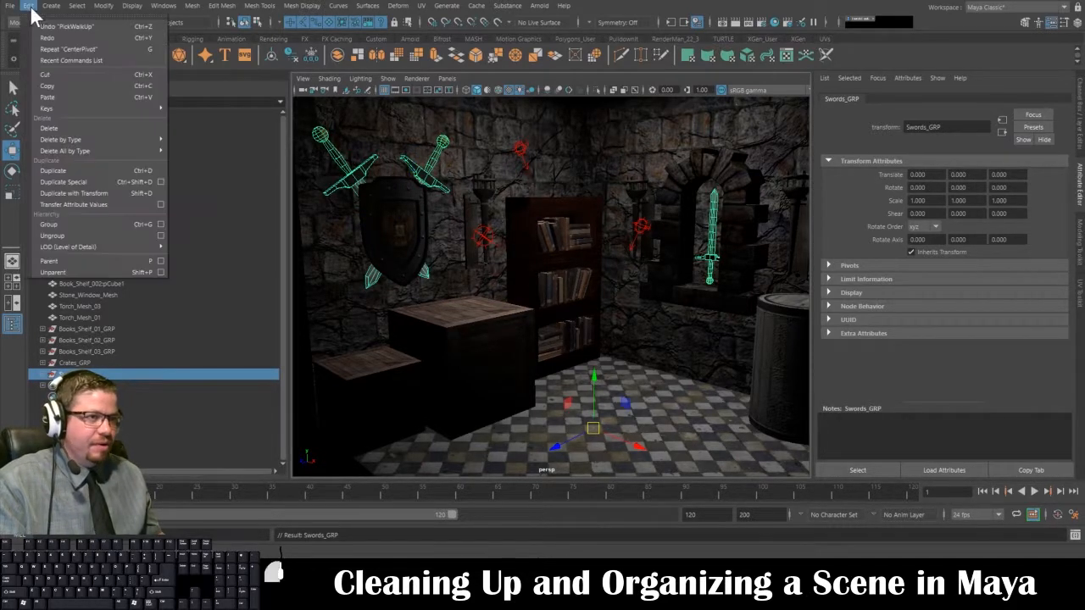
{"action": "left_click", "coordinate": [61, 234]}
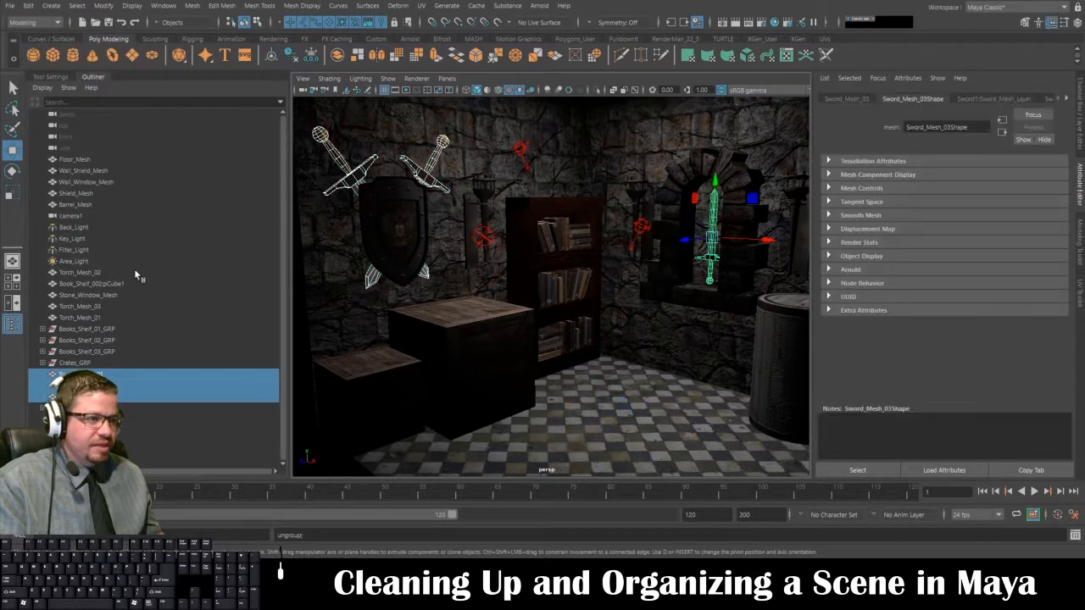
Step: Ungroup Crates_GRP so the two crates are separate objects again
{"action": "left_click", "coordinate": [76, 364]}
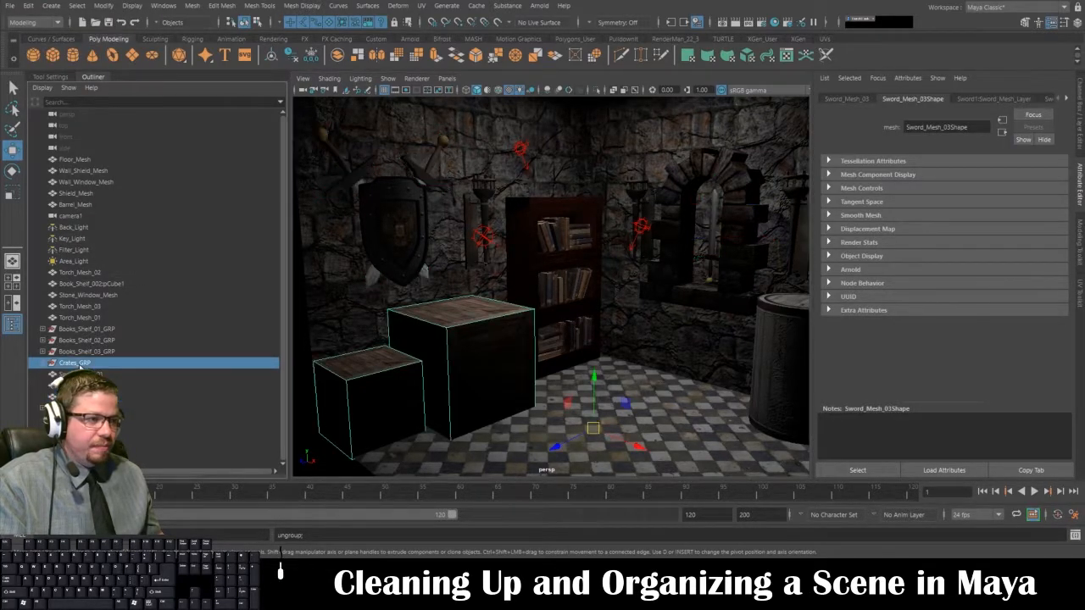
{"action": "left_click", "coordinate": [28, 6]}
{"action": "mouse_move", "coordinate": [61, 152]}
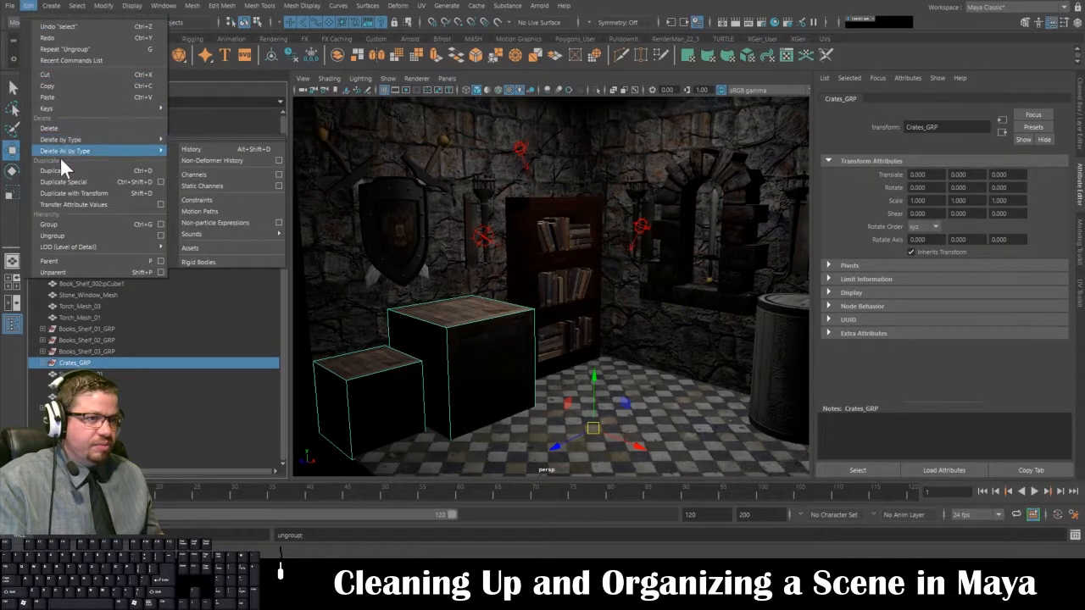
{"action": "left_click", "coordinate": [54, 234]}
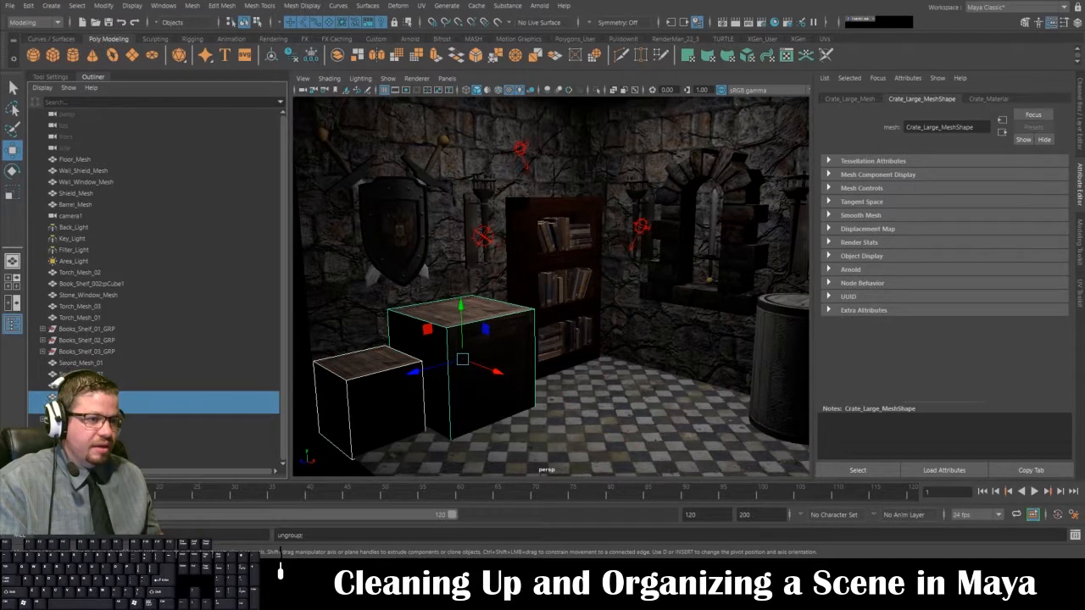
Step: Check the pivot placement of Sword_Mesh_02 and the three shelf book groups by selecting each in turn
{"action": "left_click", "coordinate": [85, 374]}
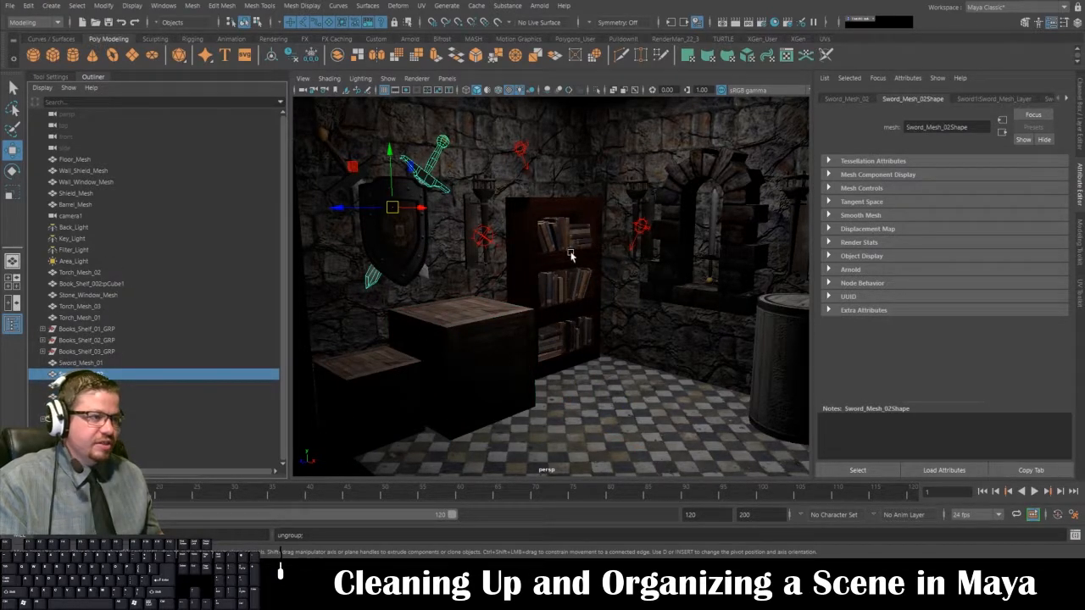
{"action": "left_click", "coordinate": [121, 338]}
{"action": "left_click", "coordinate": [115, 350]}
{"action": "left_click", "coordinate": [117, 329]}
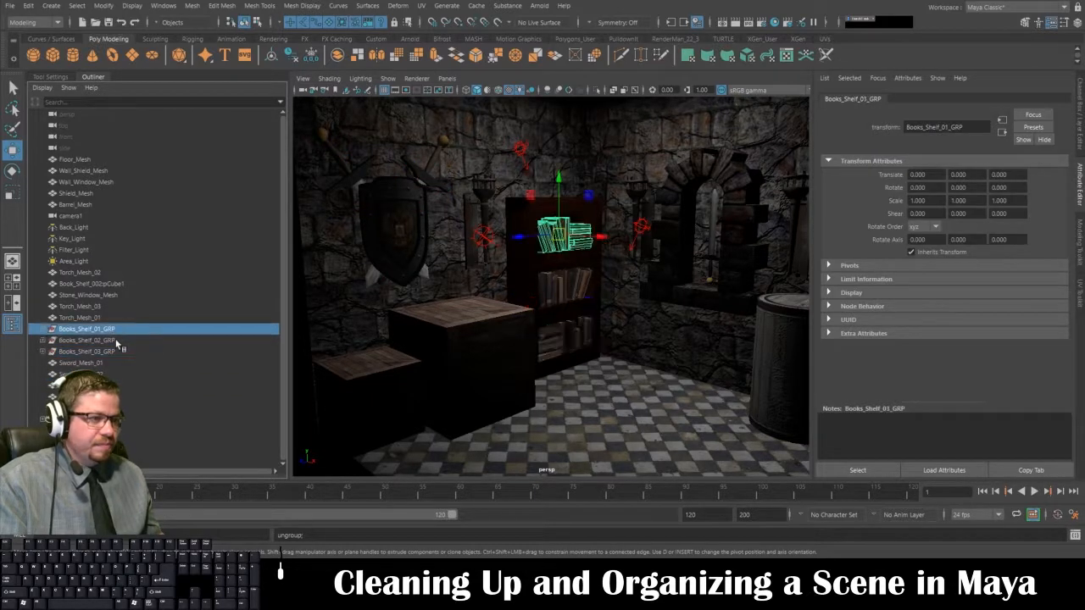
{"action": "left_click", "coordinate": [91, 351], "text": "shift"}
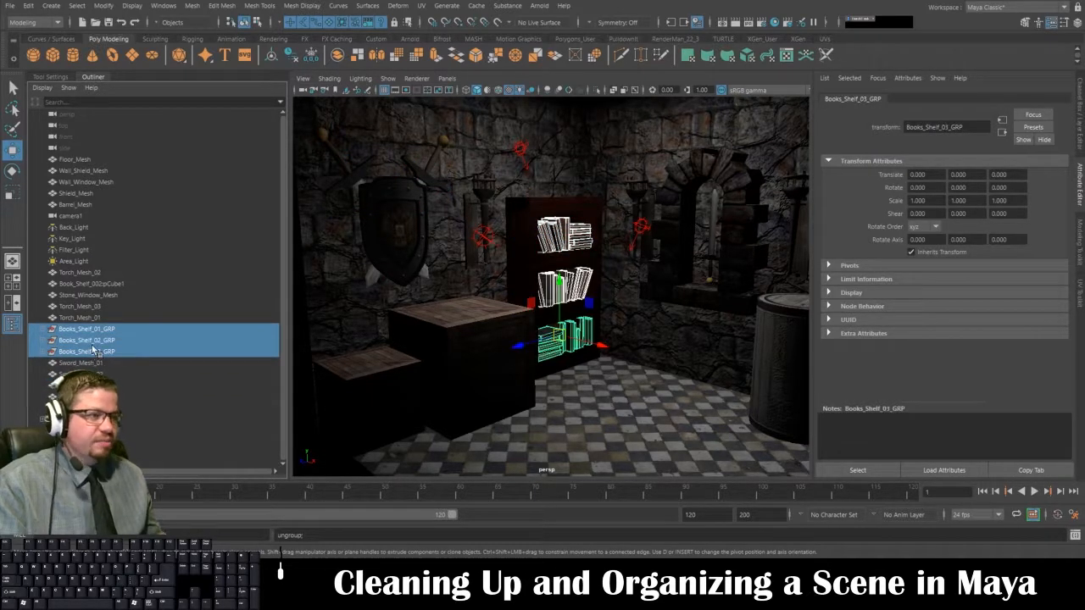
{"action": "key", "text": "ctrl+g"}
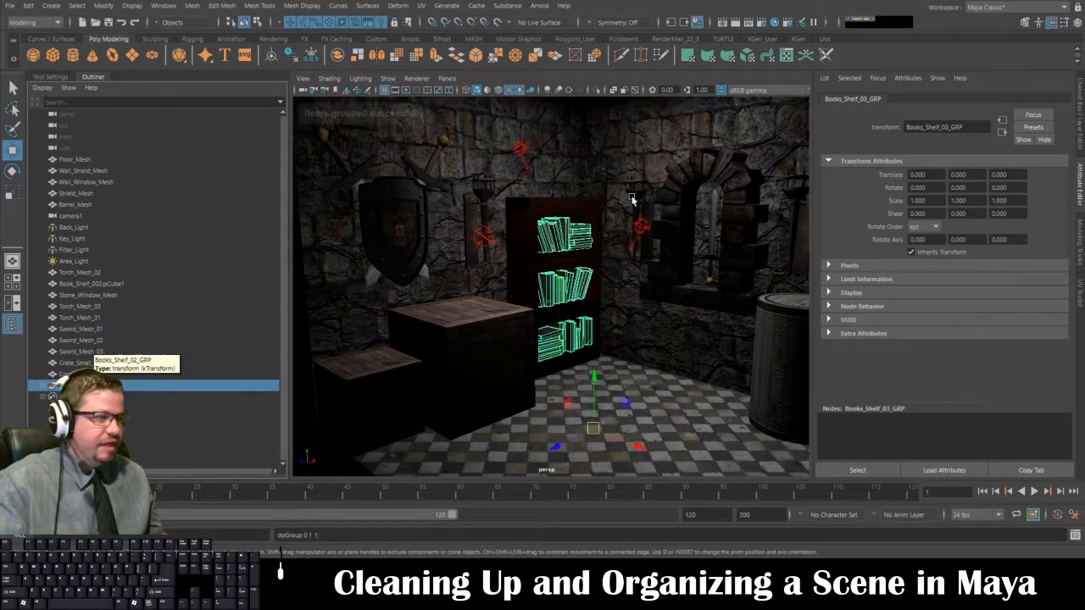
{"action": "double_click", "coordinate": [932, 128]}
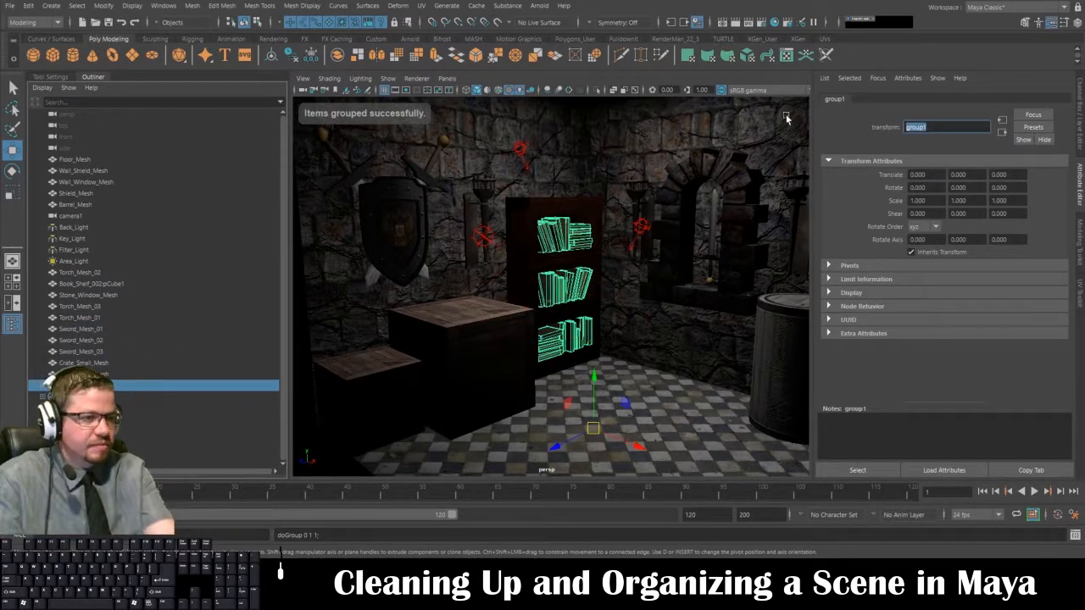
{"action": "type", "text": "Books_B"}
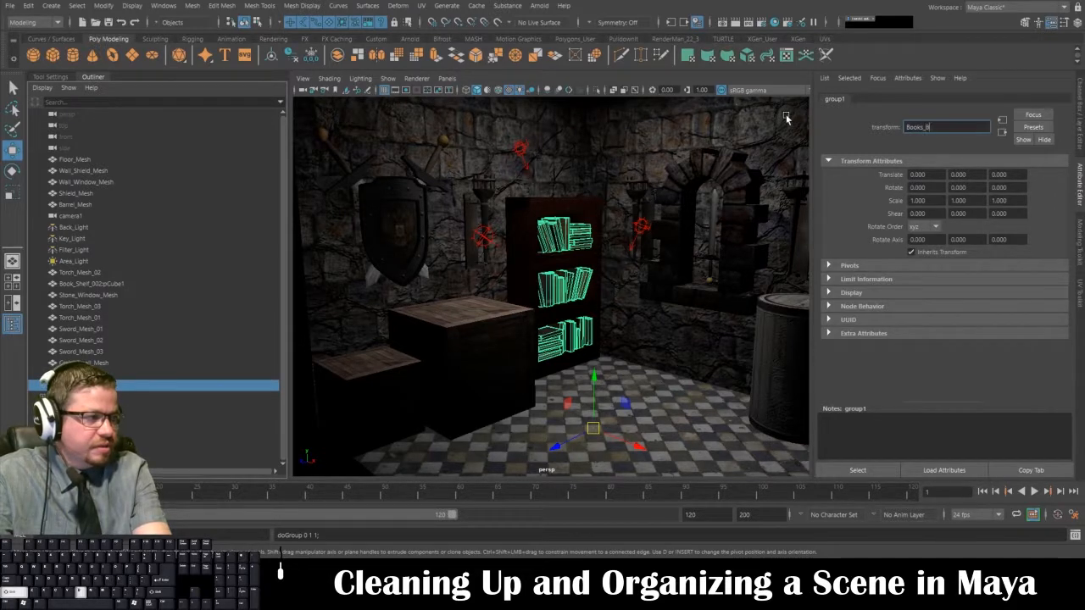
{"action": "key", "text": "BackSpace"}
{"action": "key", "text": "BackSpace"}
{"action": "key", "text": "BackSpace"}
{"action": "key", "text": "BackSpace"}
{"action": "key", "text": "BackSpace"}
{"action": "key", "text": "BackSpace"}
{"action": "key", "text": "BackSpace"}
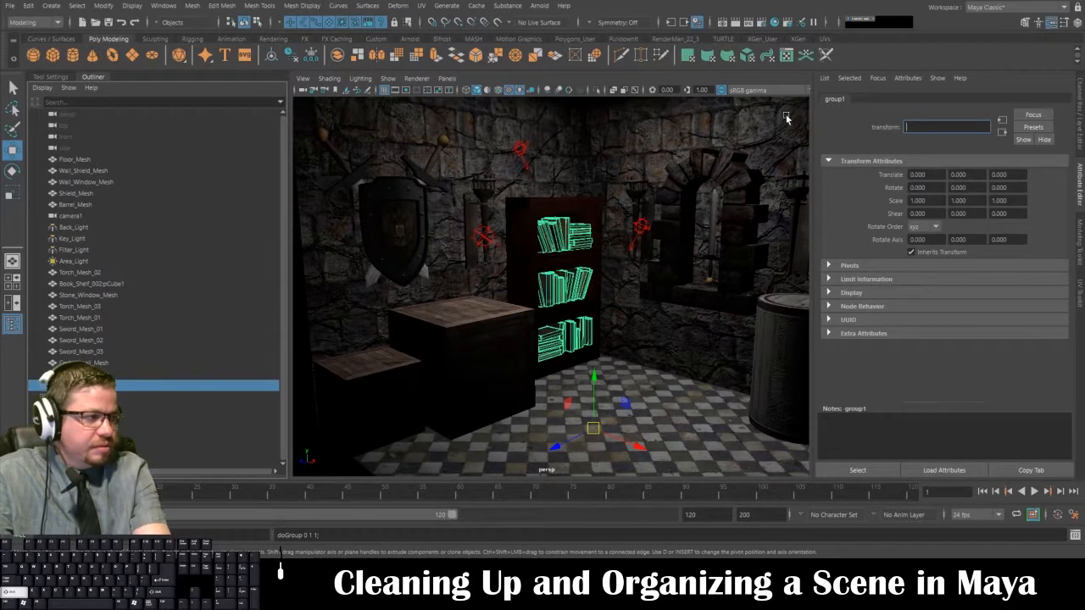
{"action": "type", "text": "Books_B"}
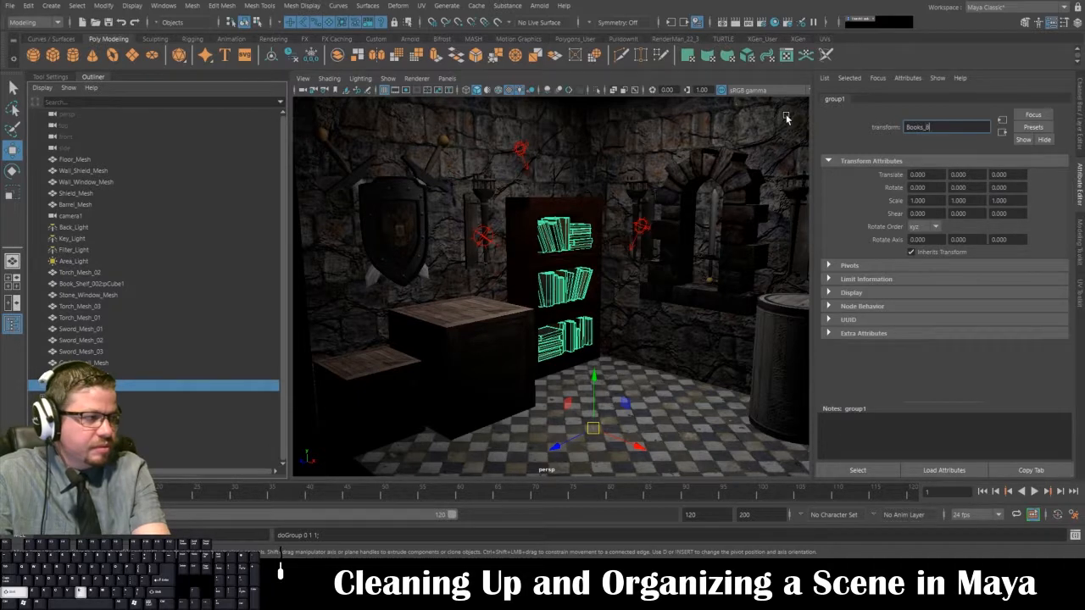
{"action": "type", "text": "ook"}
{"action": "type", "text": "_Shelf_GRP"}
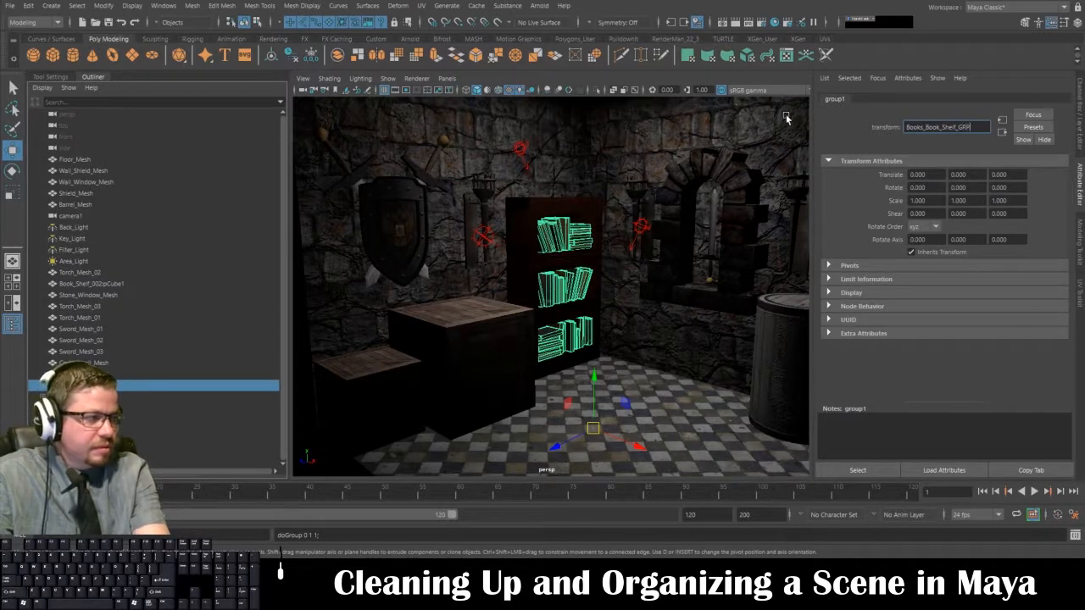
{"action": "key", "text": "Return"}
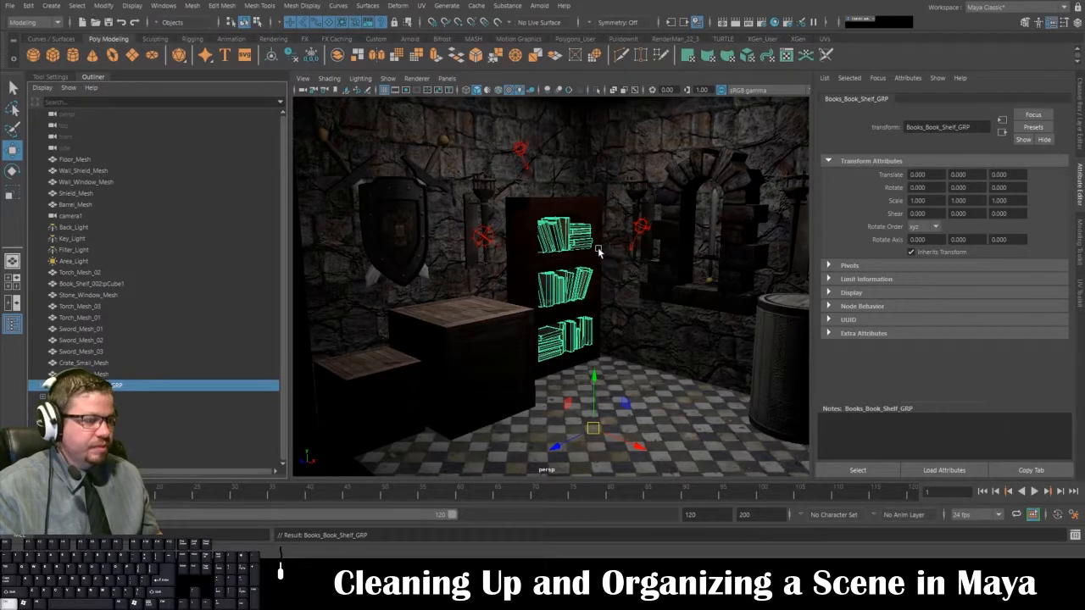
{"action": "key", "text": "ctrl+z"}
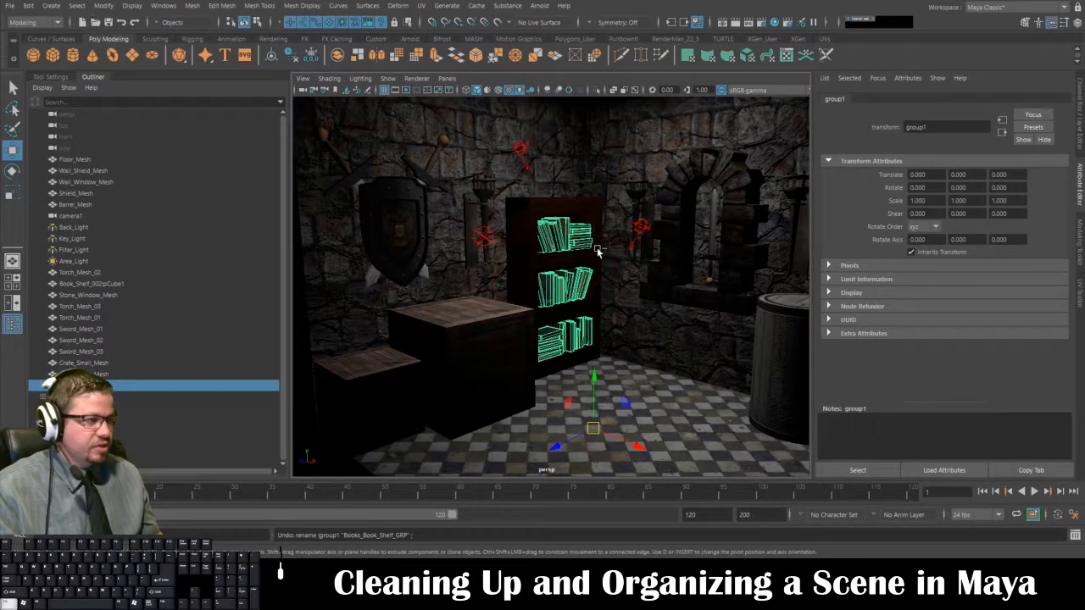
{"action": "key", "text": "ctrl+z"}
Step: Group the bookshelf mesh together with the three shelf book groups and name the group Book_Shelf_Books_GRP
{"action": "left_click", "coordinate": [526, 289], "text": "shift"}
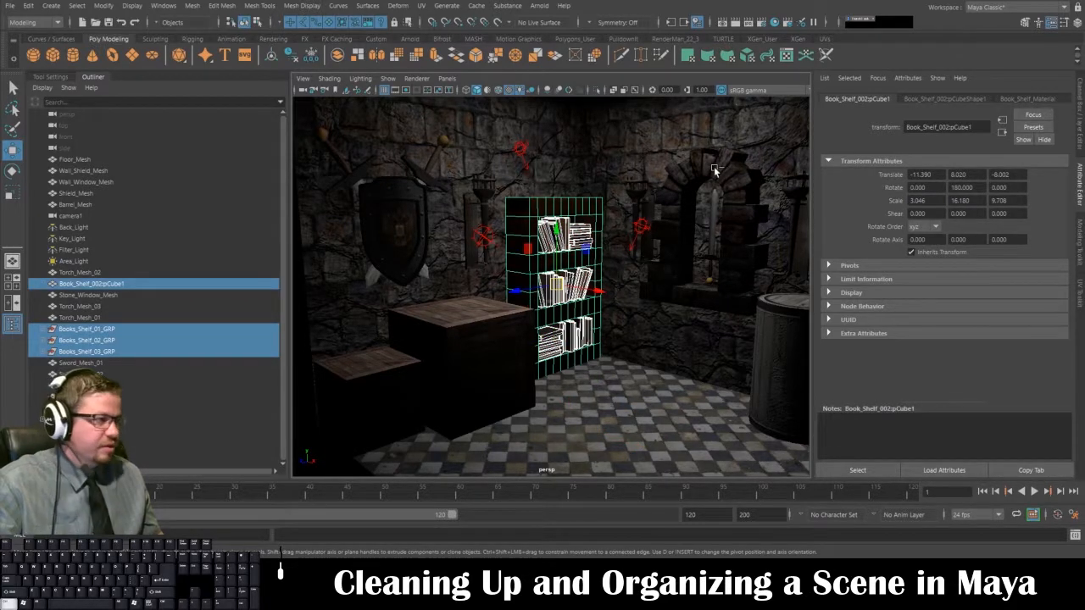
{"action": "key", "text": "ctrl+g"}
{"action": "double_click", "coordinate": [915, 127]}
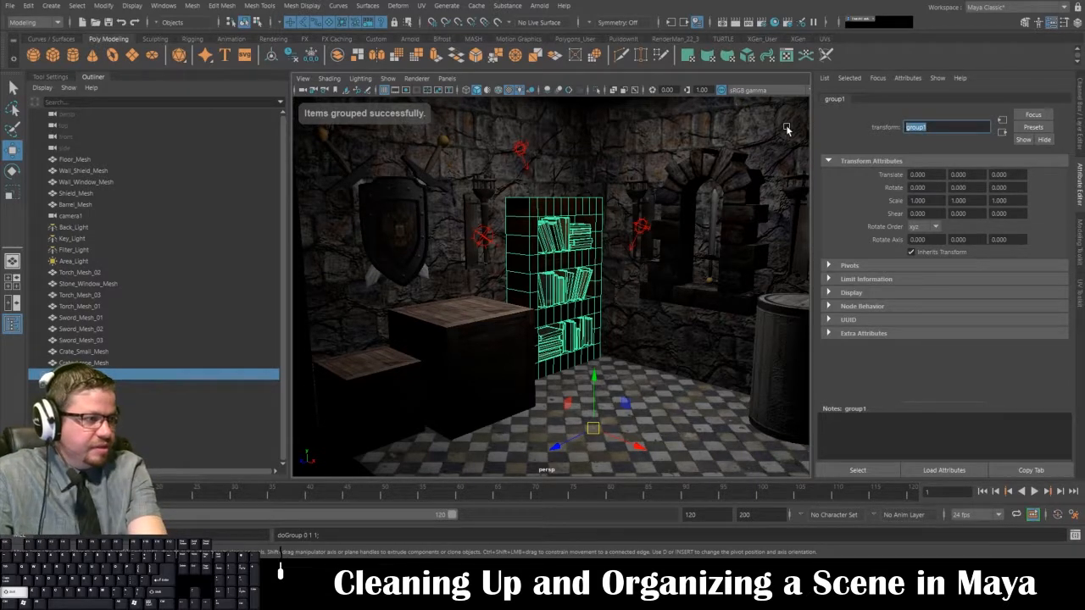
{"action": "type", "text": "Book"}
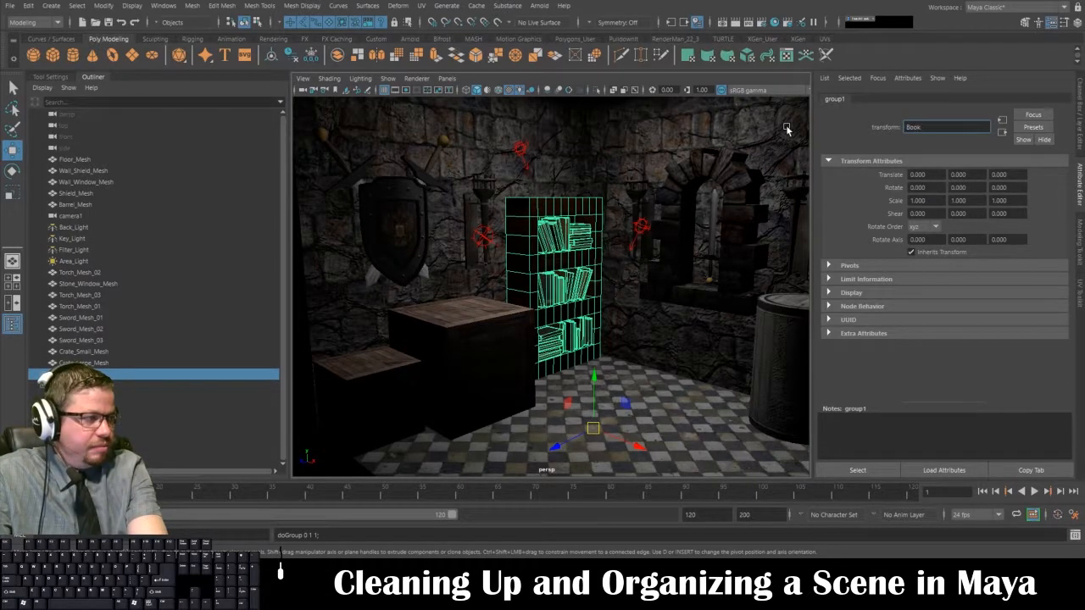
{"action": "type", "text": "_She"}
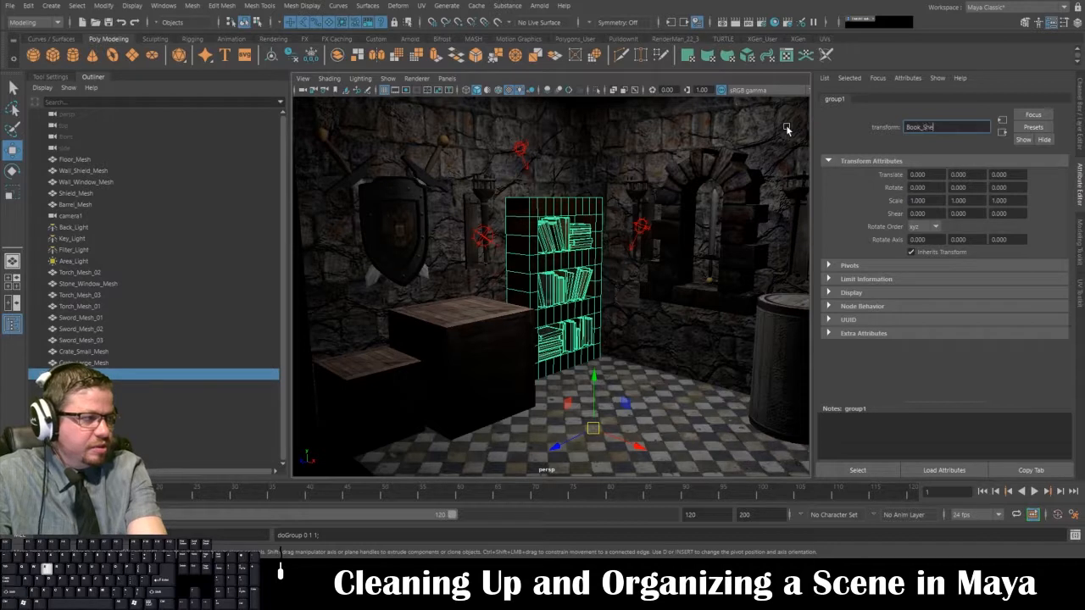
{"action": "type", "text": "lf+"}
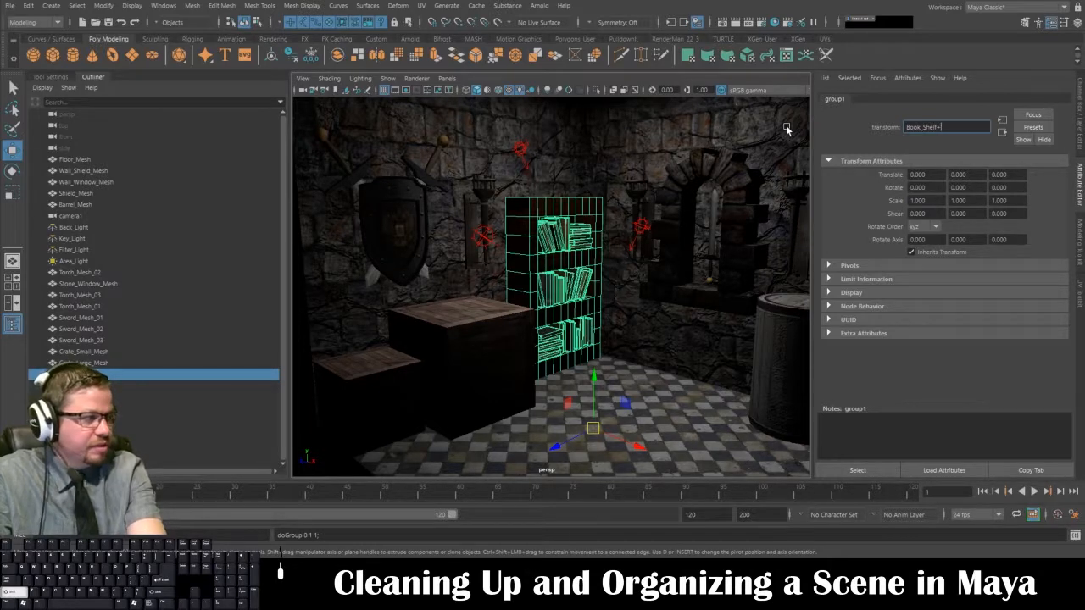
{"action": "type", "text": "Books_GRP"}
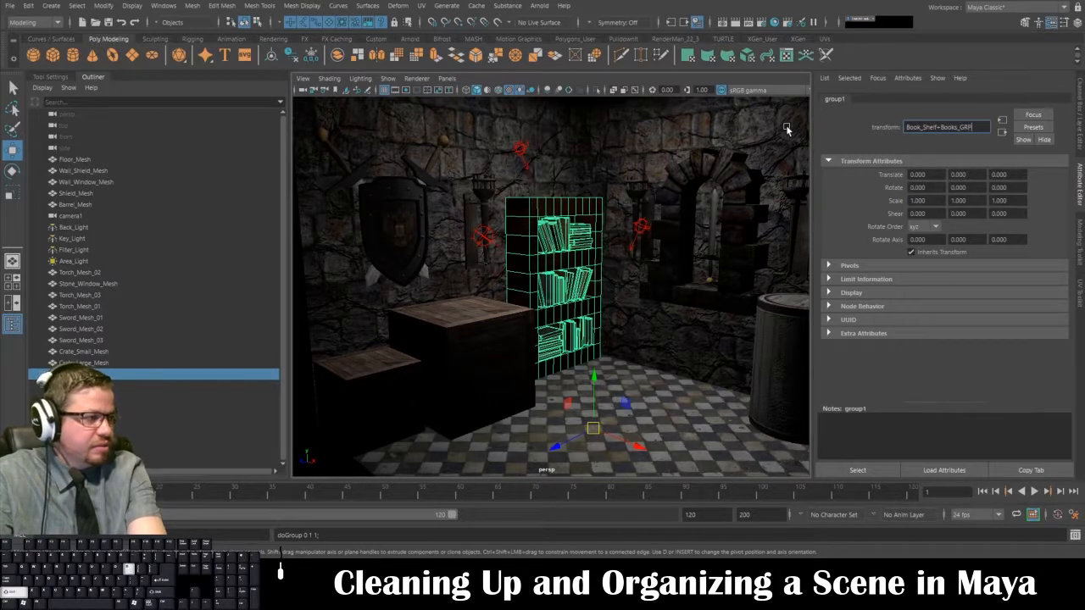
{"action": "key", "text": "Return"}
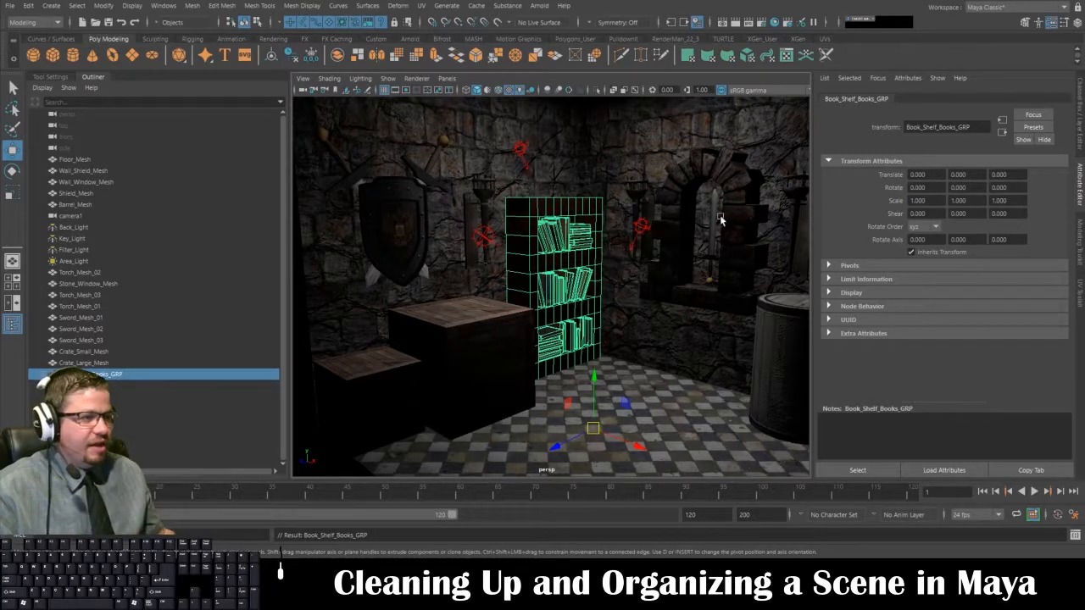
Step: Center the pivot of Book_Shelf_Books_GRP
{"action": "left_click", "coordinate": [103, 5]}
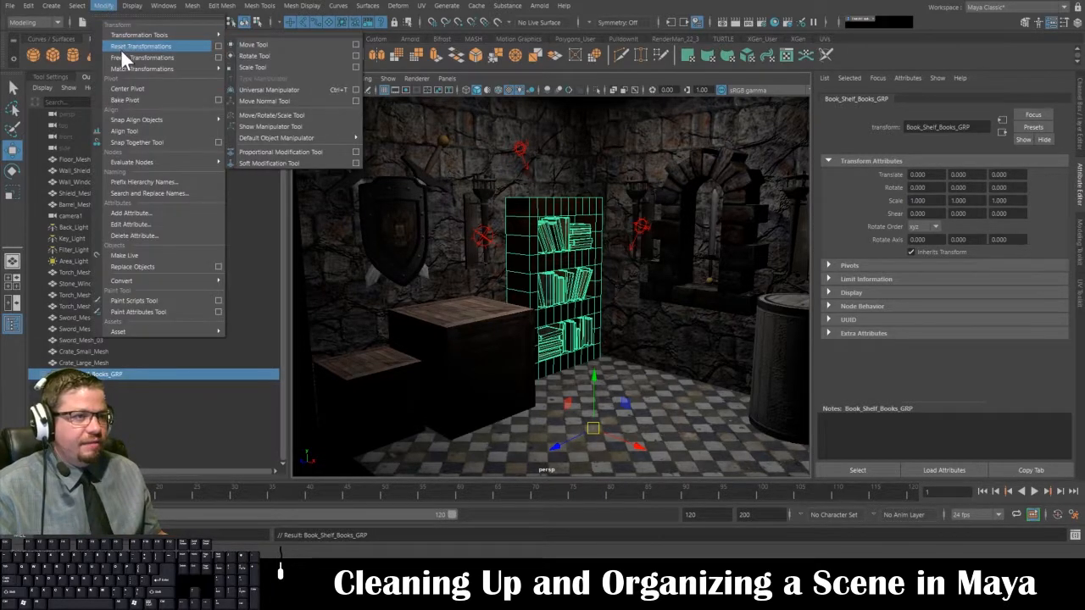
{"action": "mouse_move", "coordinate": [73, 5]}
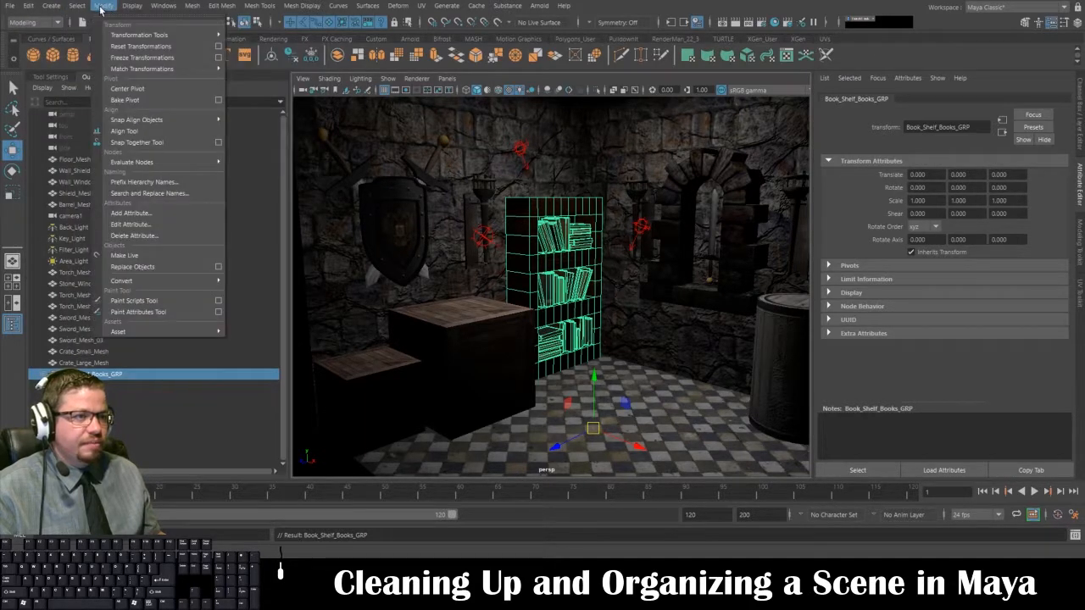
{"action": "left_click", "coordinate": [127, 89]}
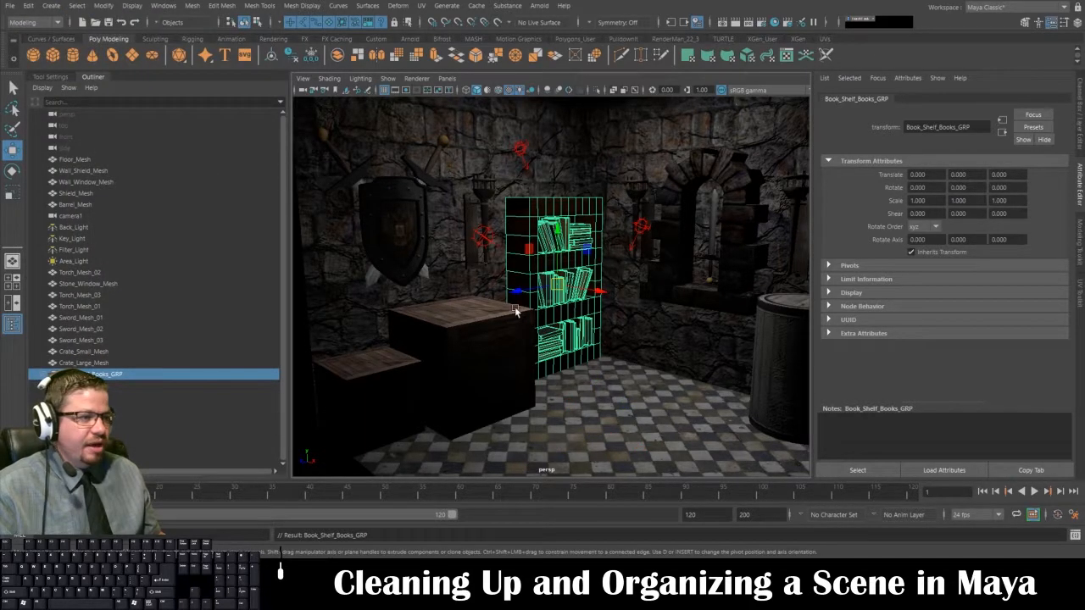
Step: Check the hierarchy of Book_Shelf_Books_GRP by selecting the lowest shelf's books, the whole group and the bookshelf mesh in turn
{"action": "left_click", "coordinate": [42, 374]}
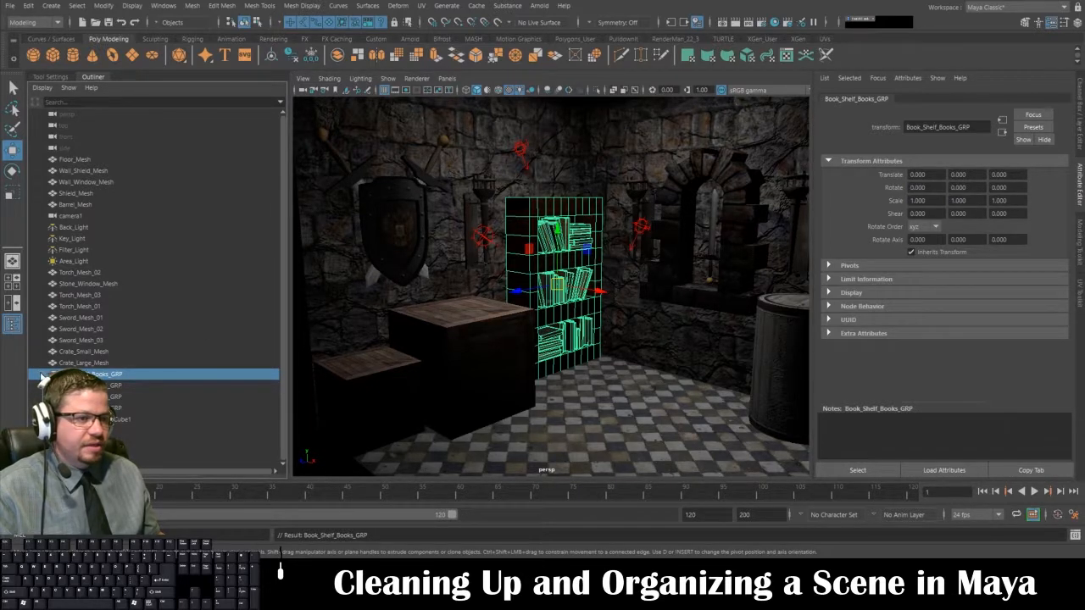
{"action": "left_click", "coordinate": [598, 349]}
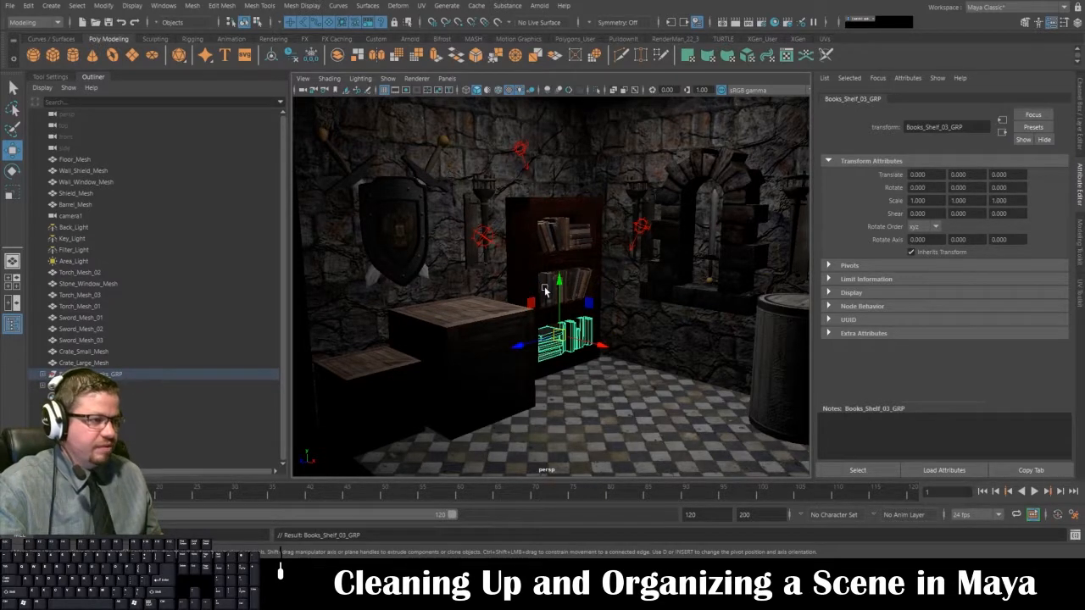
{"action": "key", "text": "Up"}
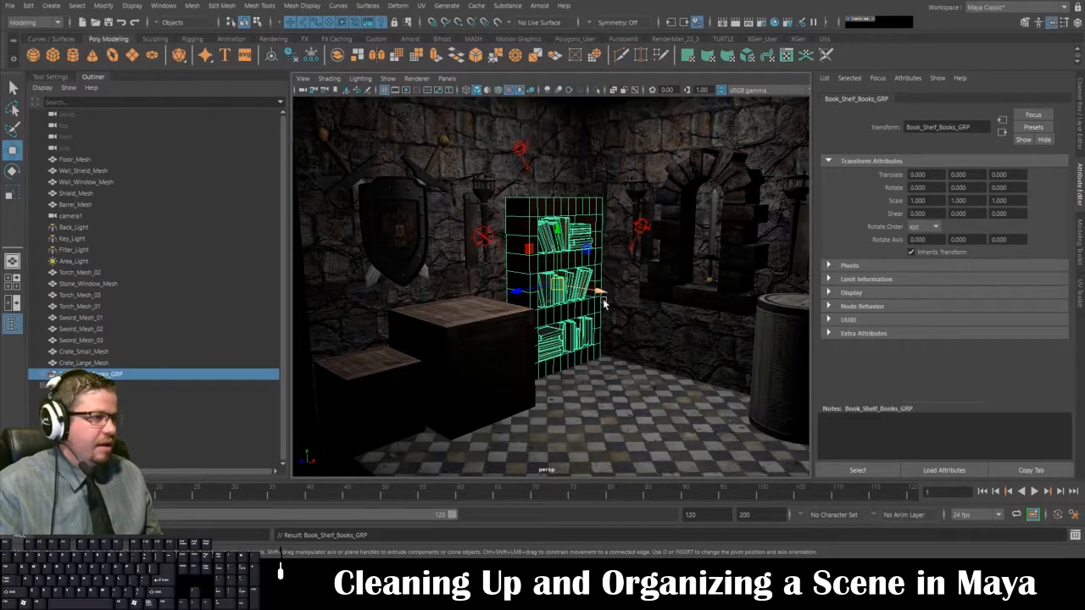
{"action": "left_click", "coordinate": [597, 337]}
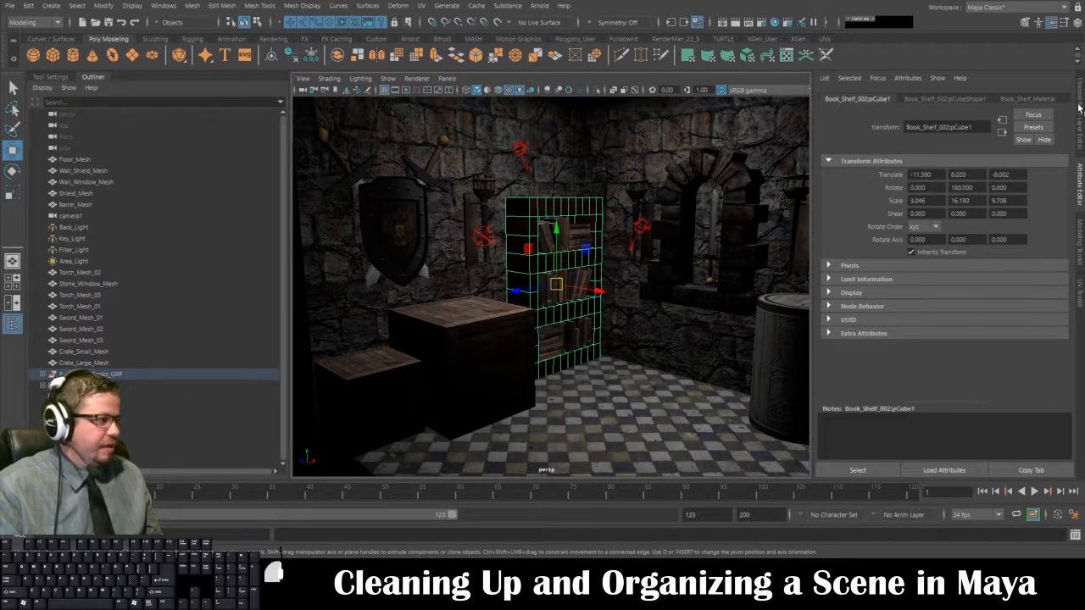
Step: Select the objects on Sword1:Sword_Mesh_Layer to see its contents, and delete both sword display layers
{"action": "key", "text": "ctrl+a"}
{"action": "left_click", "coordinate": [1022, 408]}
{"action": "right_click", "coordinate": [1024, 407]}
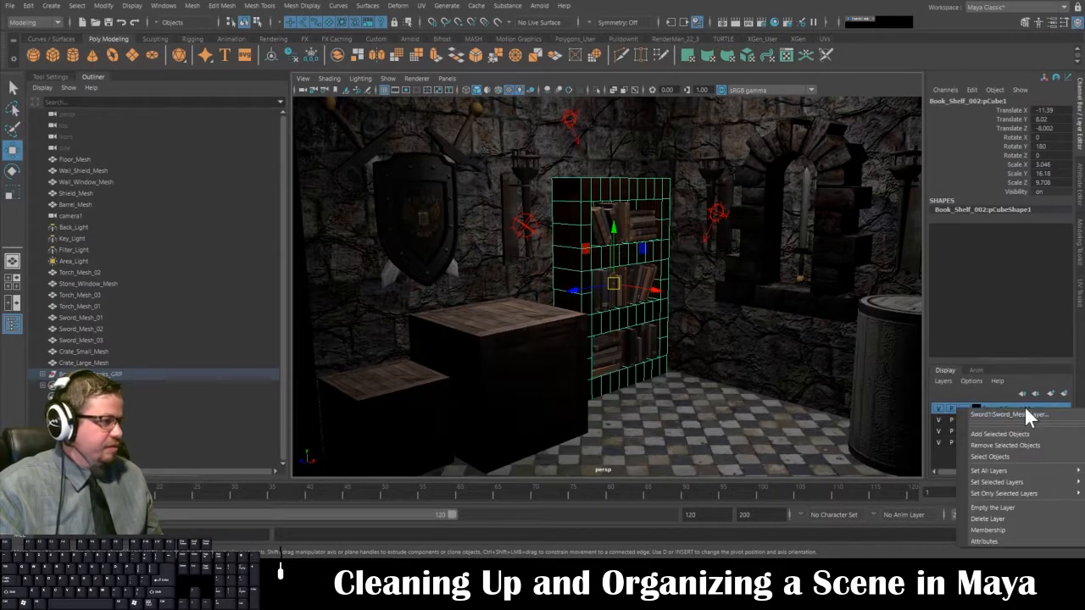
{"action": "left_click", "coordinate": [999, 456]}
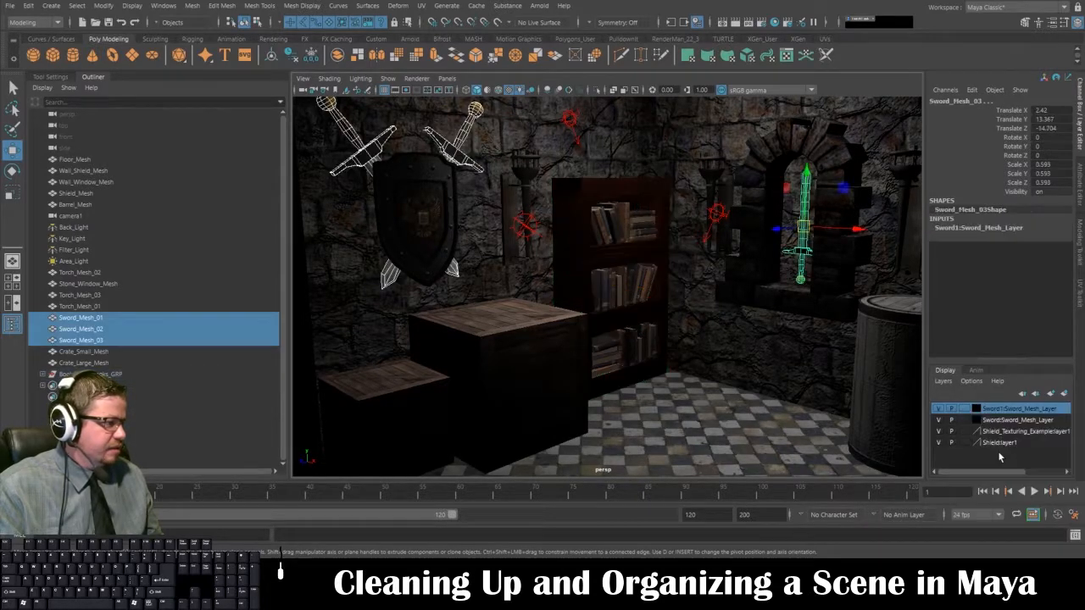
{"action": "right_click", "coordinate": [1030, 413]}
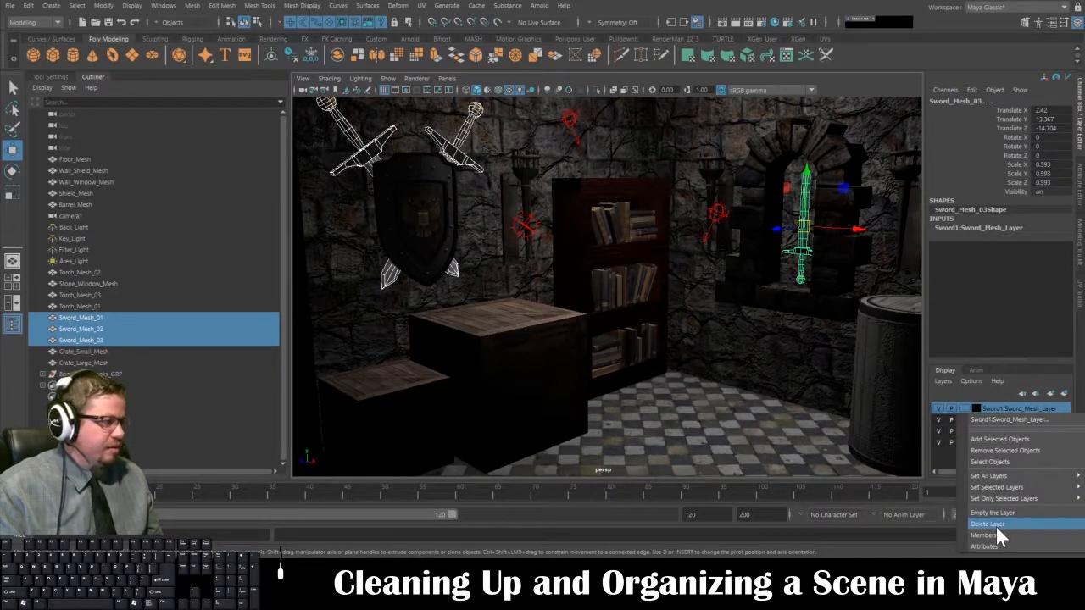
{"action": "left_click", "coordinate": [996, 524]}
{"action": "left_click", "coordinate": [1041, 411]}
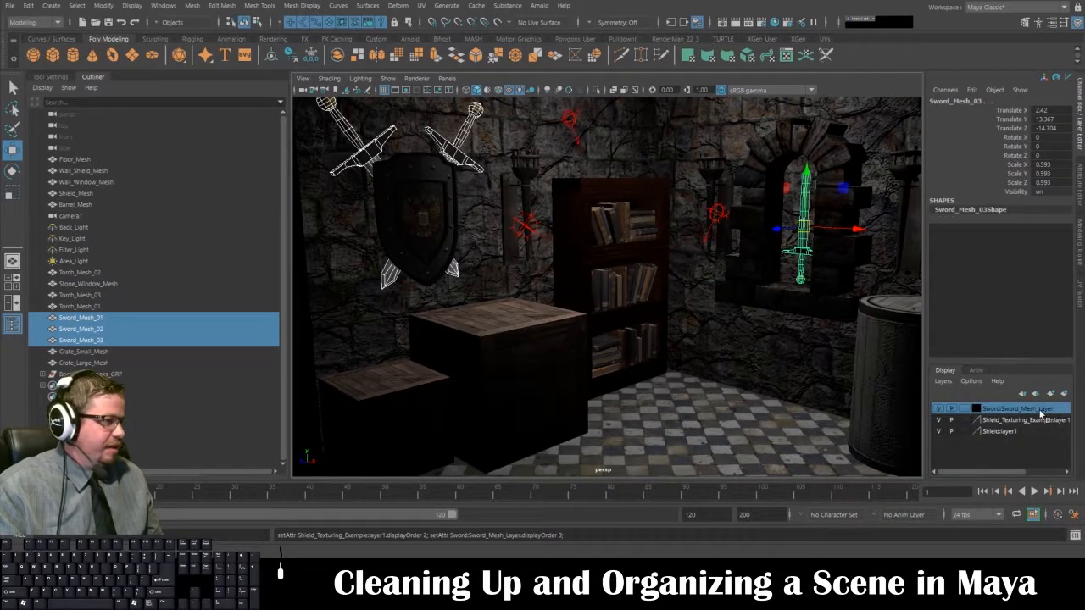
{"action": "right_click", "coordinate": [1041, 411]}
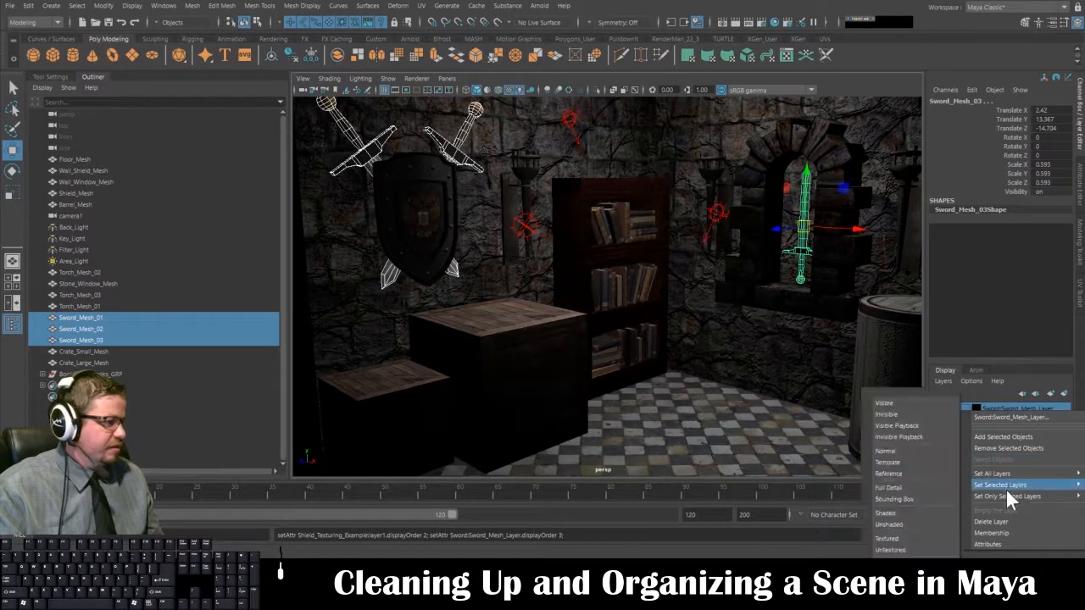
{"action": "left_click", "coordinate": [1001, 521]}
Step: Delete the two remaining shield display layers, Shield_Texturing_Example:layer1 and Shield:layer1
{"action": "left_click", "coordinate": [999, 410]}
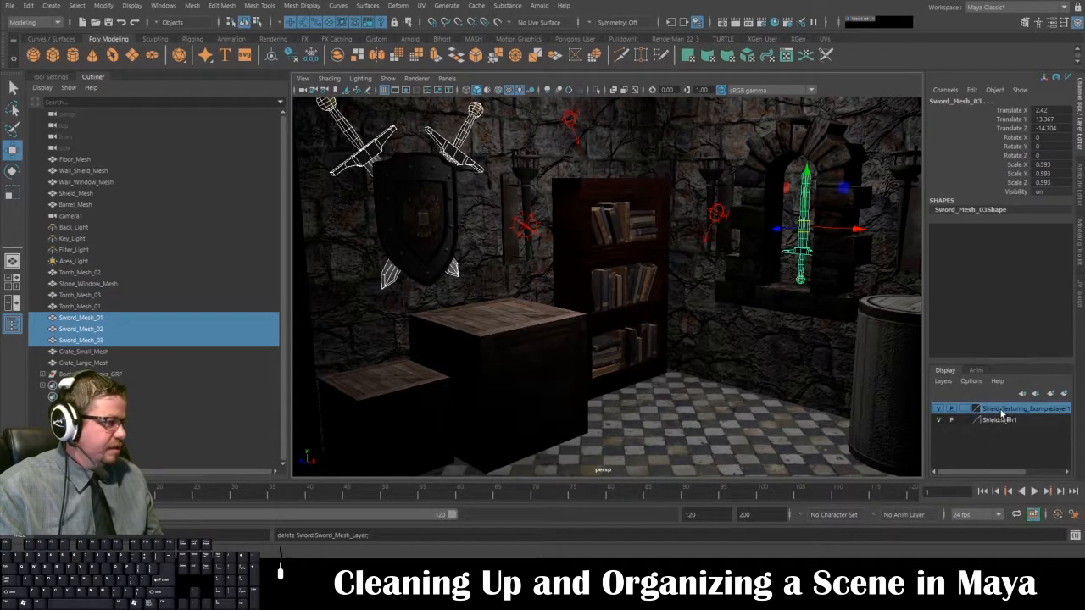
{"action": "right_click", "coordinate": [1000, 411]}
{"action": "mouse_move", "coordinate": [988, 497]}
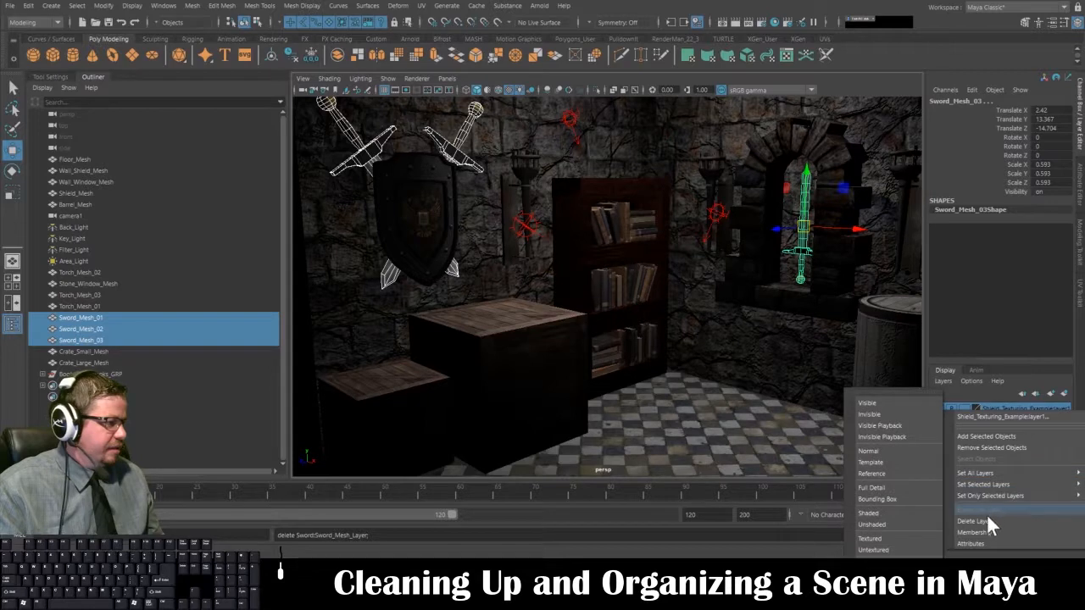
{"action": "left_click", "coordinate": [988, 521]}
{"action": "left_click", "coordinate": [997, 410]}
{"action": "right_click", "coordinate": [1000, 412]}
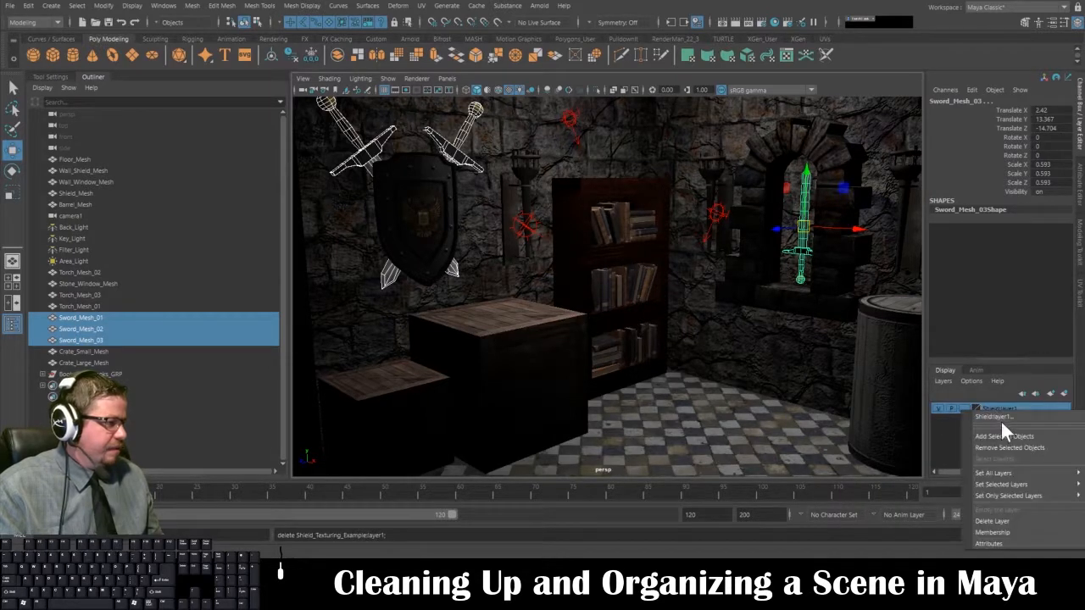
{"action": "left_click", "coordinate": [1007, 521]}
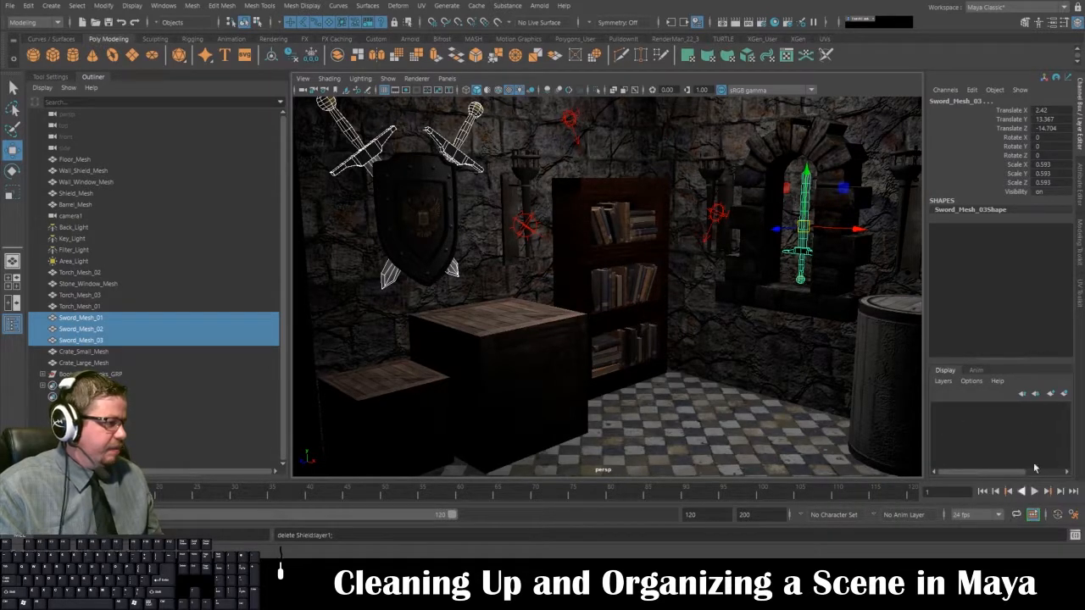
Step: Select the whole Book_Shelf_Books_GRP and create a display layer from it
{"action": "left_click", "coordinate": [585, 234]}
{"action": "key", "text": "Up"}
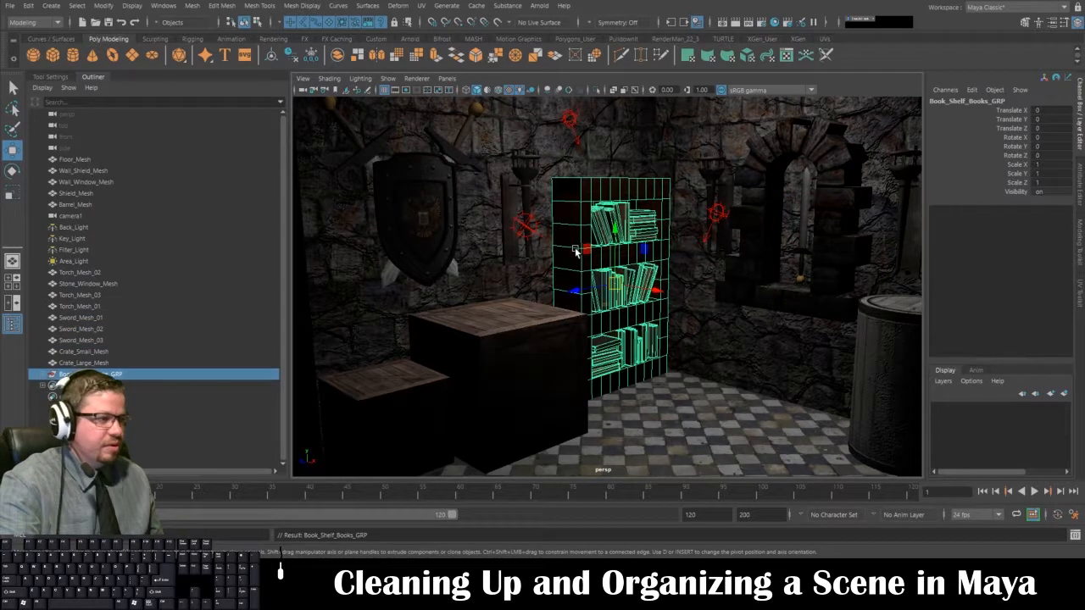
{"action": "left_click", "coordinate": [948, 383]}
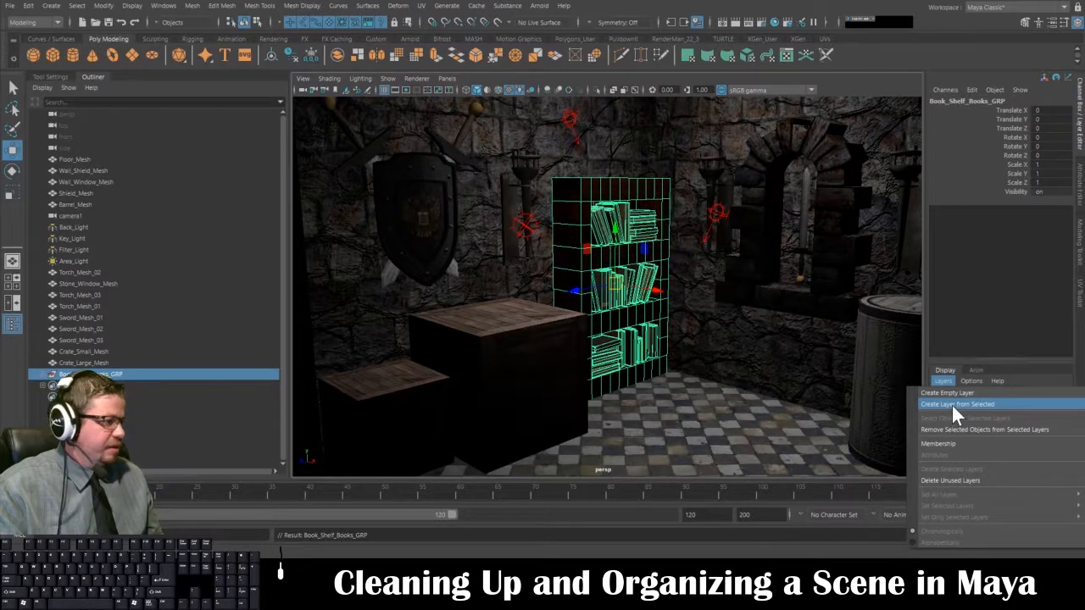
{"action": "left_click", "coordinate": [966, 402]}
Step: Name the bookshelf group's new display layer Book_Shelf_Books_Layer, give it the black layer colour and save the settings
{"action": "double_click", "coordinate": [988, 408]}
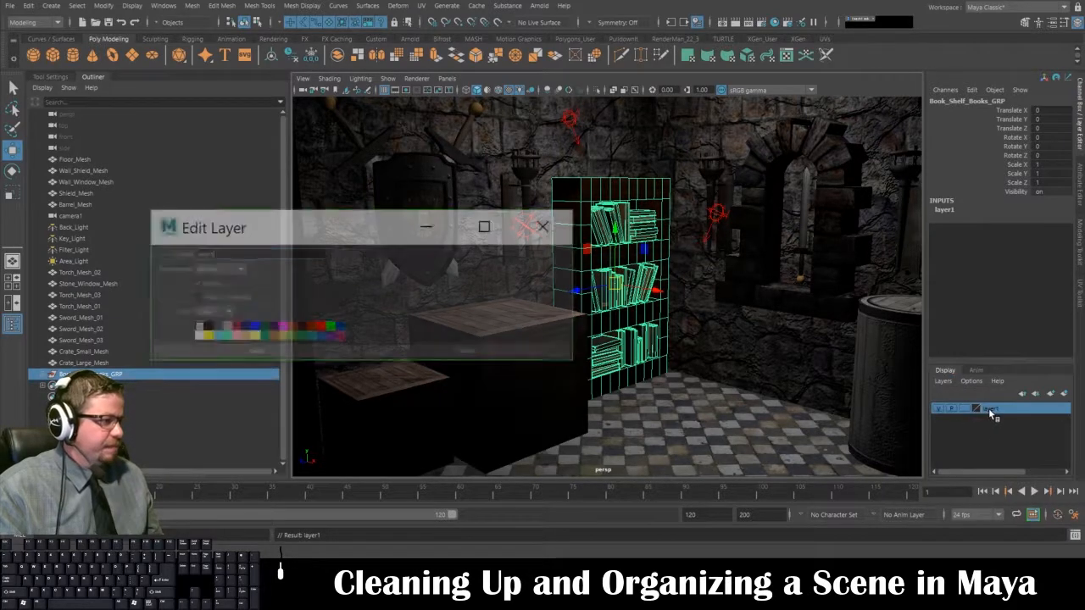
{"action": "type", "text": "Books"}
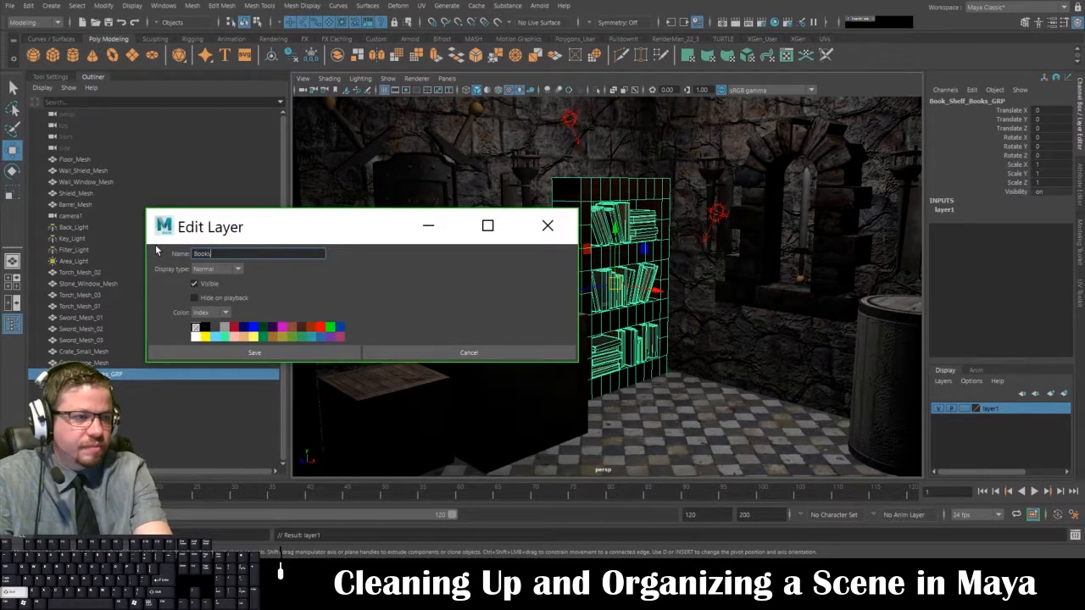
{"action": "key", "text": "BackSpace"}
{"action": "type", "text": "_Sh"}
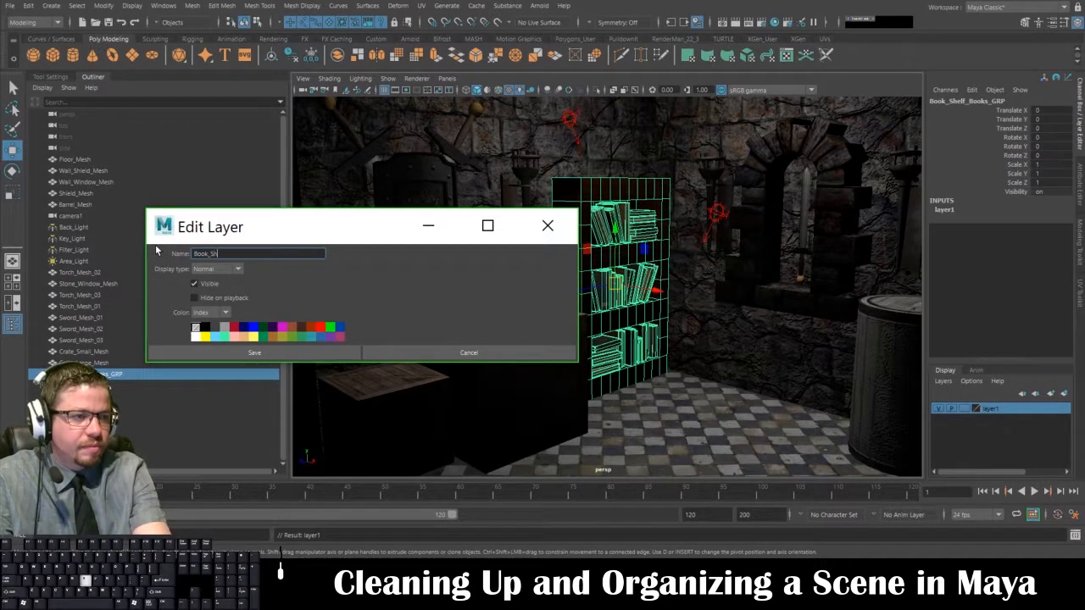
{"action": "type", "text": "elf_Books_Lay"}
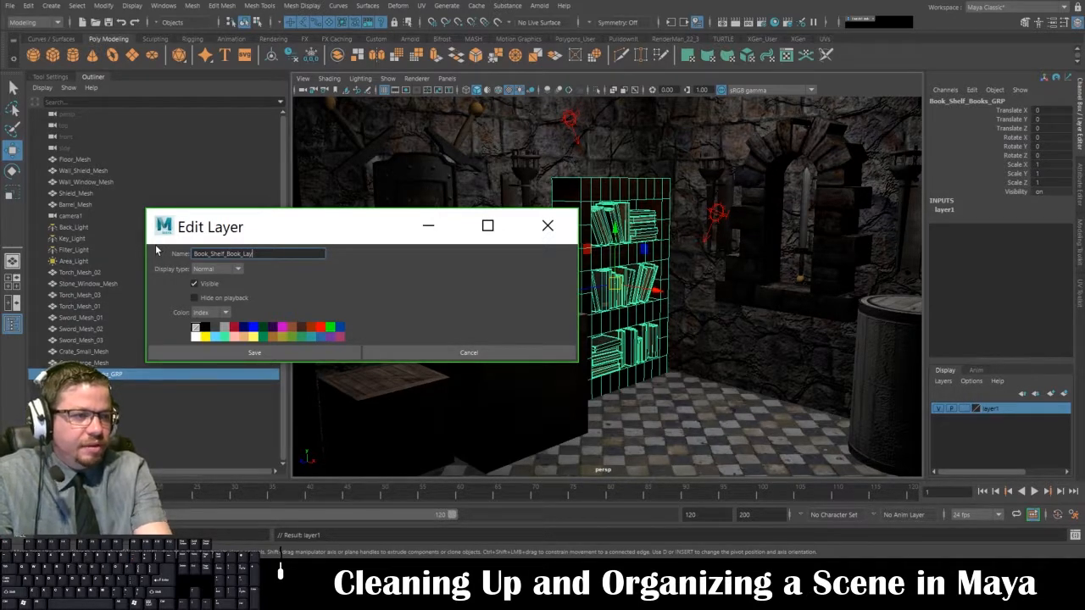
{"action": "type", "text": "er"}
{"action": "key", "text": "Return"}
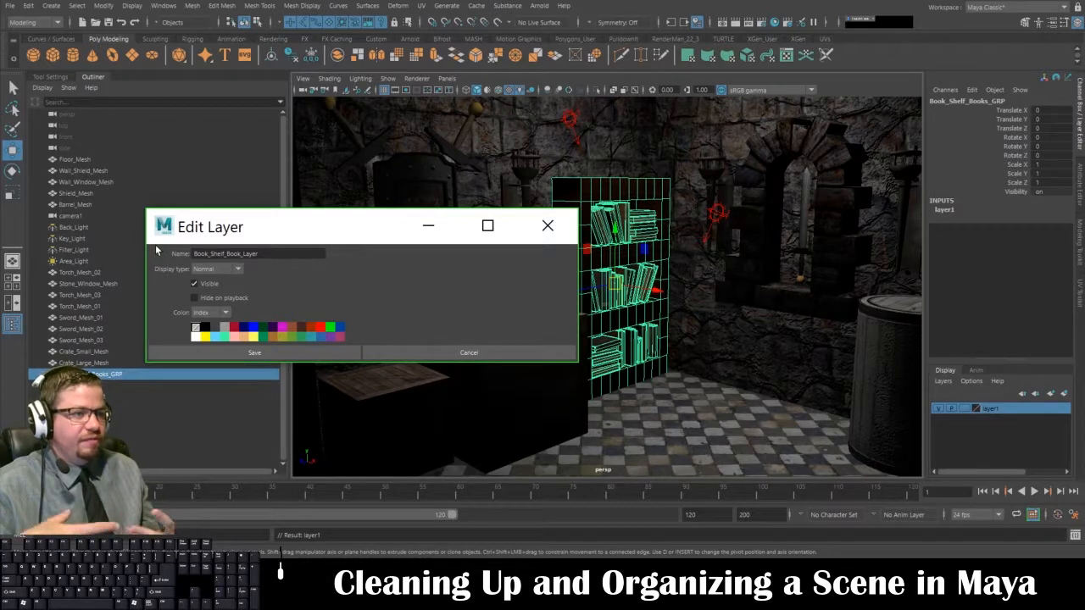
{"action": "left_click", "coordinate": [241, 254]}
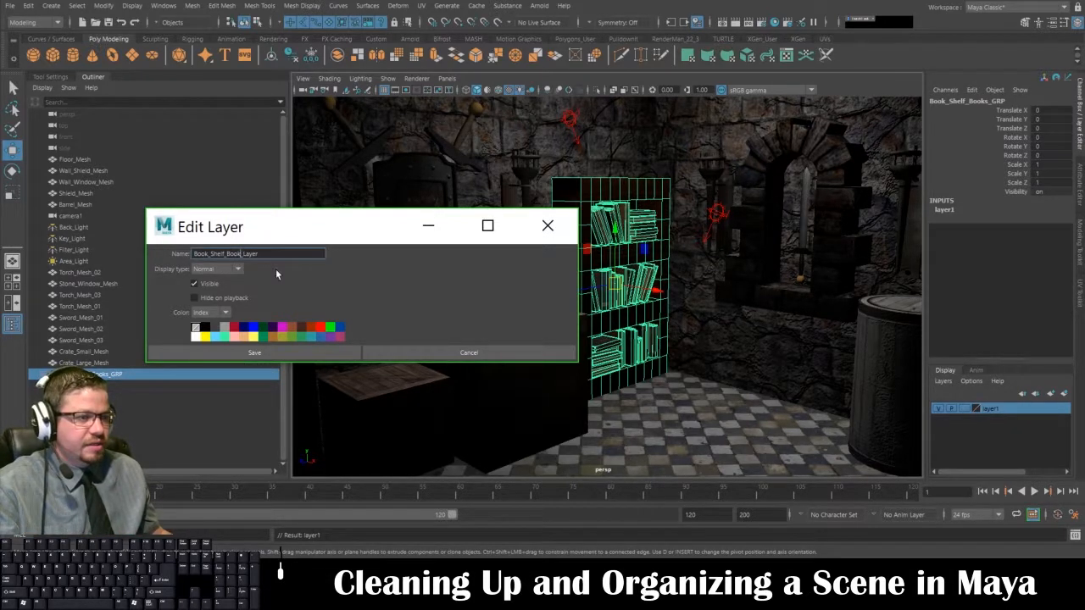
{"action": "key", "text": "ctrl+a"}
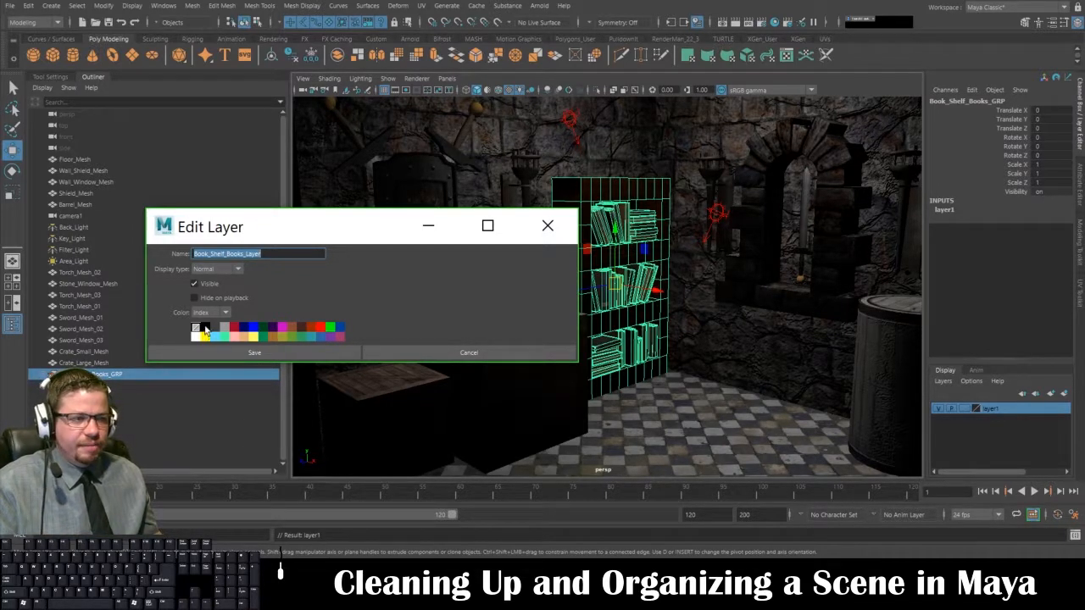
{"action": "left_click", "coordinate": [232, 352]}
Step: Toggle the visibility of Book_Shelf_Books_Layer off and on repeatedly to check that it controls the bookshelf, leaving it visible
{"action": "left_click", "coordinate": [938, 408]}
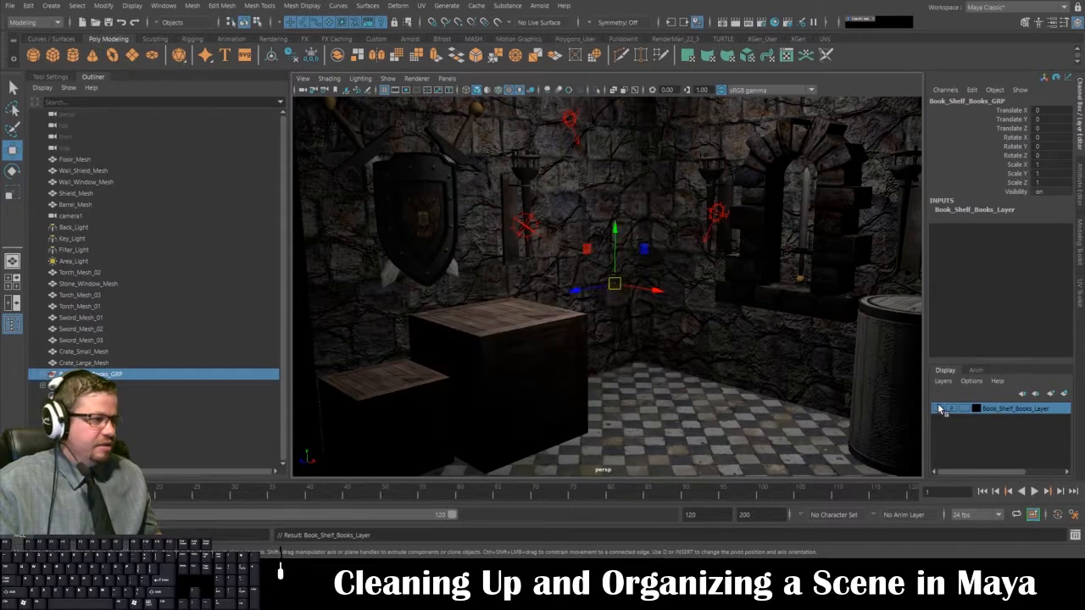
{"action": "left_click", "coordinate": [939, 409]}
{"action": "left_click", "coordinate": [940, 409]}
{"action": "left_click", "coordinate": [940, 409]}
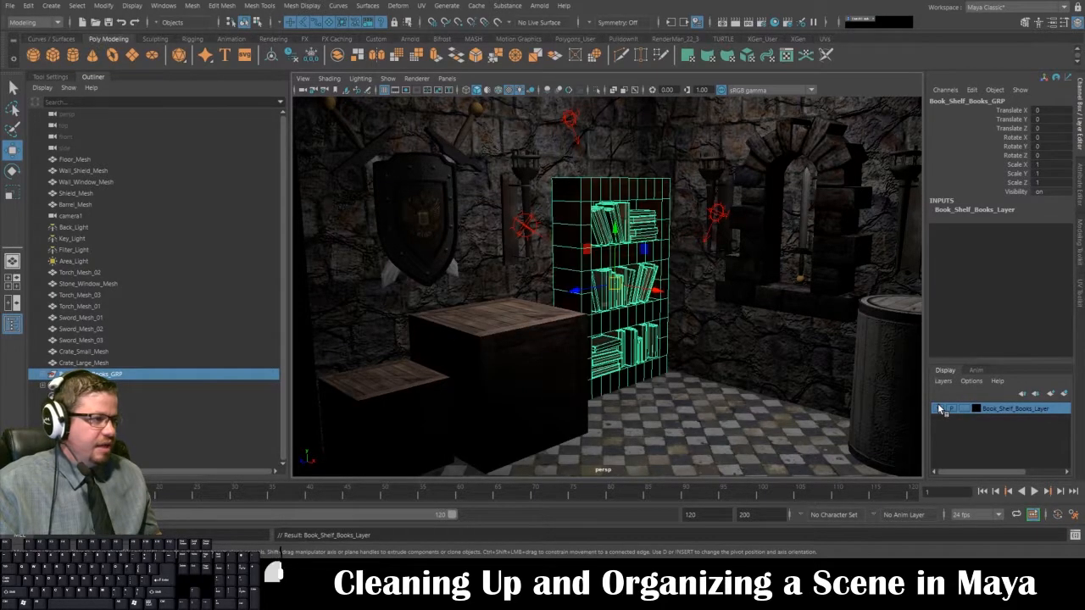
{"action": "left_click", "coordinate": [940, 409]}
{"action": "left_click", "coordinate": [940, 410]}
{"action": "left_click", "coordinate": [939, 410]}
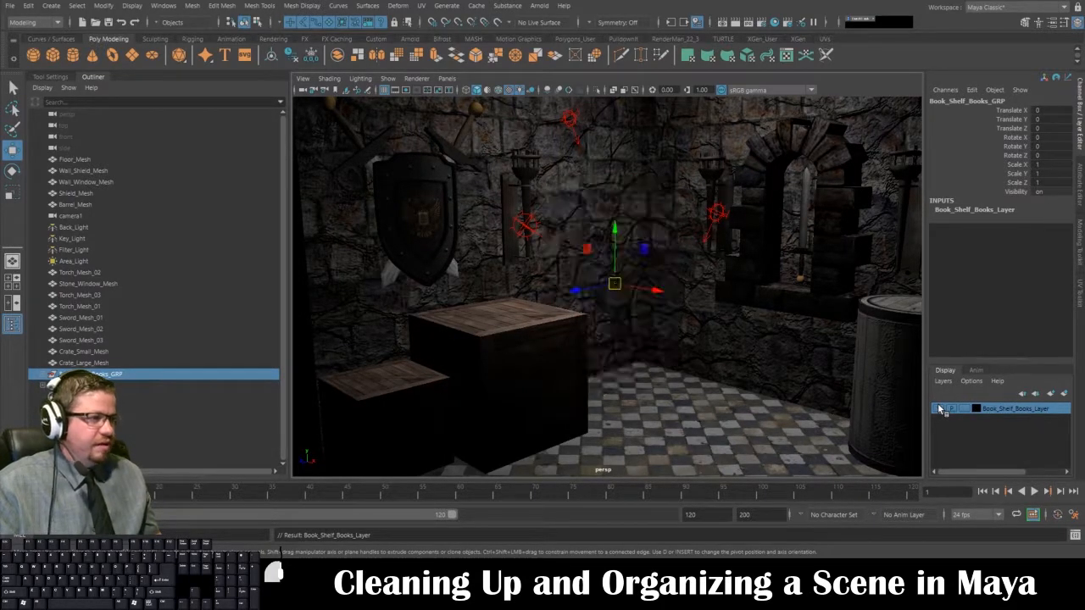
{"action": "left_click", "coordinate": [939, 410]}
{"action": "left_click", "coordinate": [939, 410]}
{"action": "left_click", "coordinate": [939, 409]}
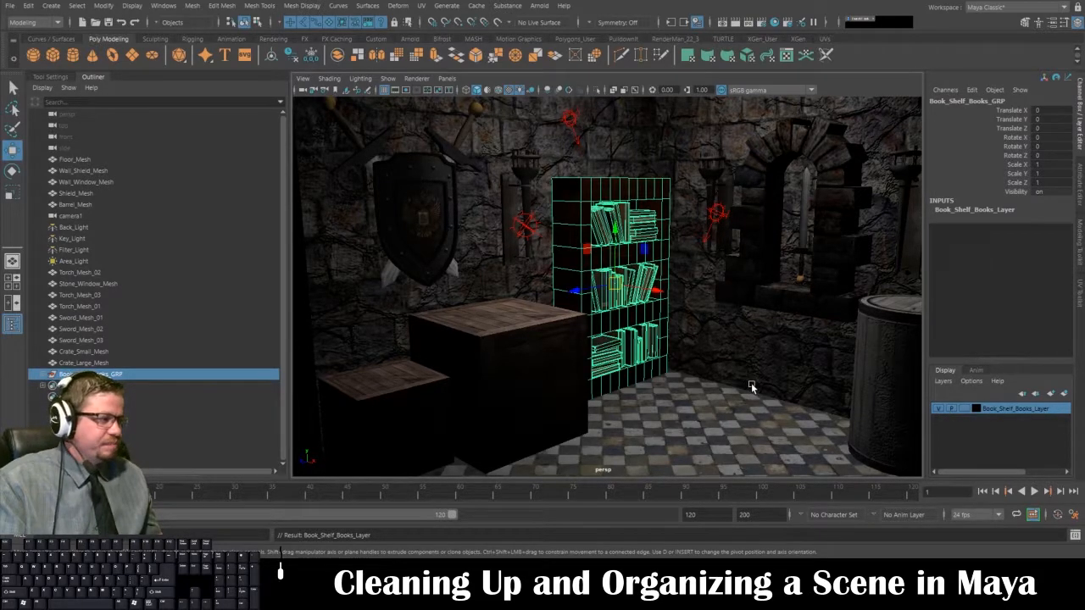
Step: Open Hypergraph: Connections to inspect the links of the selected Book_Shelf_Books_GRP
{"action": "scroll", "coordinate": [724, 331], "scroll_direction": "down", "scroll_amount": 5}
{"action": "left_click_drag", "start_coordinate": [723, 327], "coordinate": [720, 320], "text": "alt"}
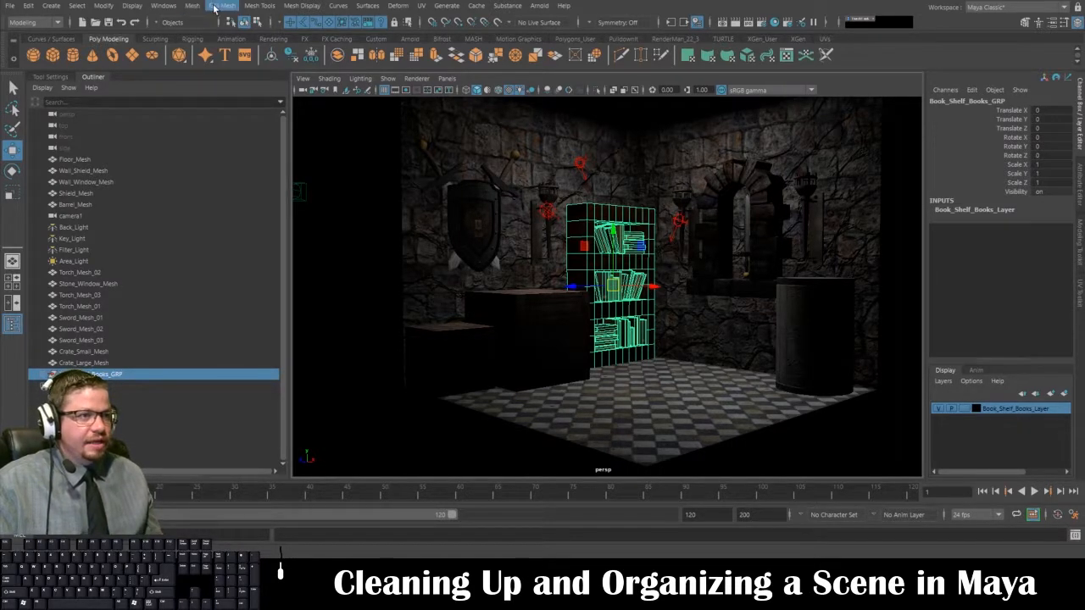
{"action": "left_click", "coordinate": [163, 5]}
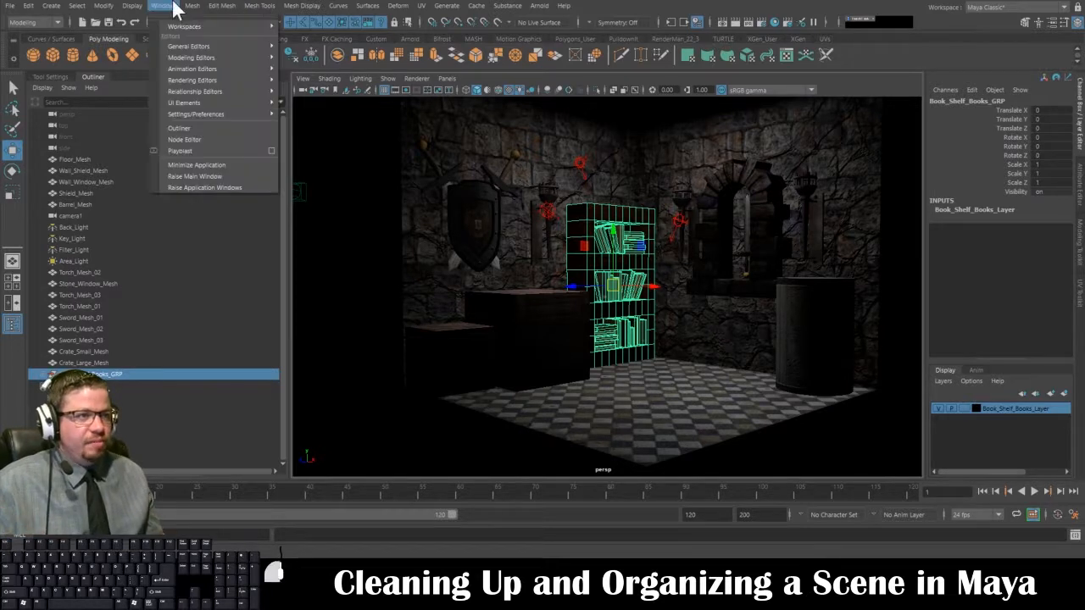
{"action": "mouse_move", "coordinate": [200, 47]}
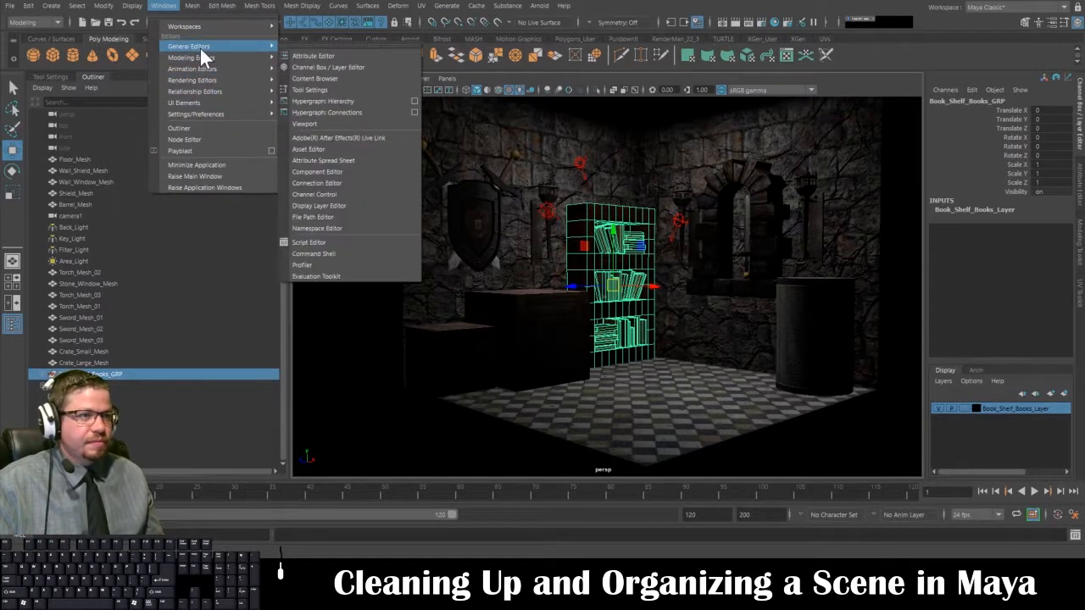
{"action": "left_click", "coordinate": [334, 112]}
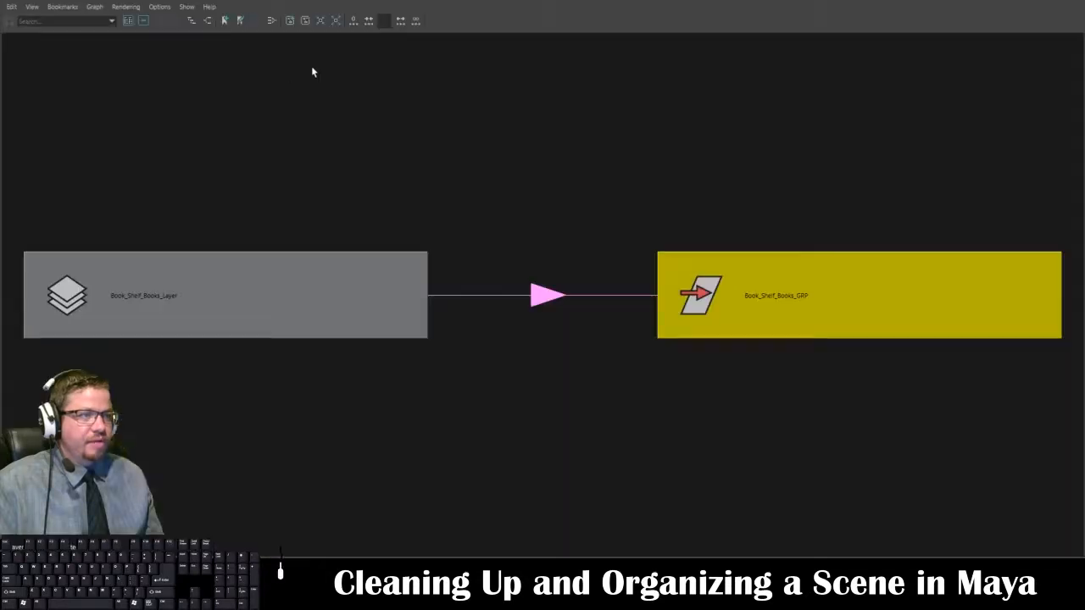
Step: Graph all of the scene's shading groups in the Hypergraph to review them, and close the Hypergraph
{"action": "left_click", "coordinate": [133, 8]}
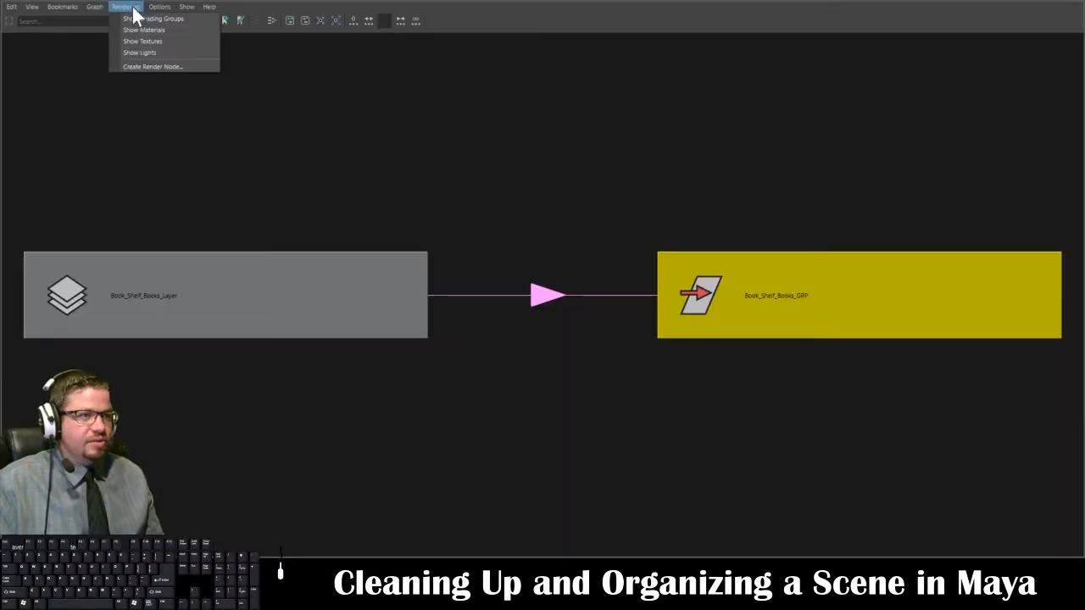
{"action": "left_click", "coordinate": [133, 7]}
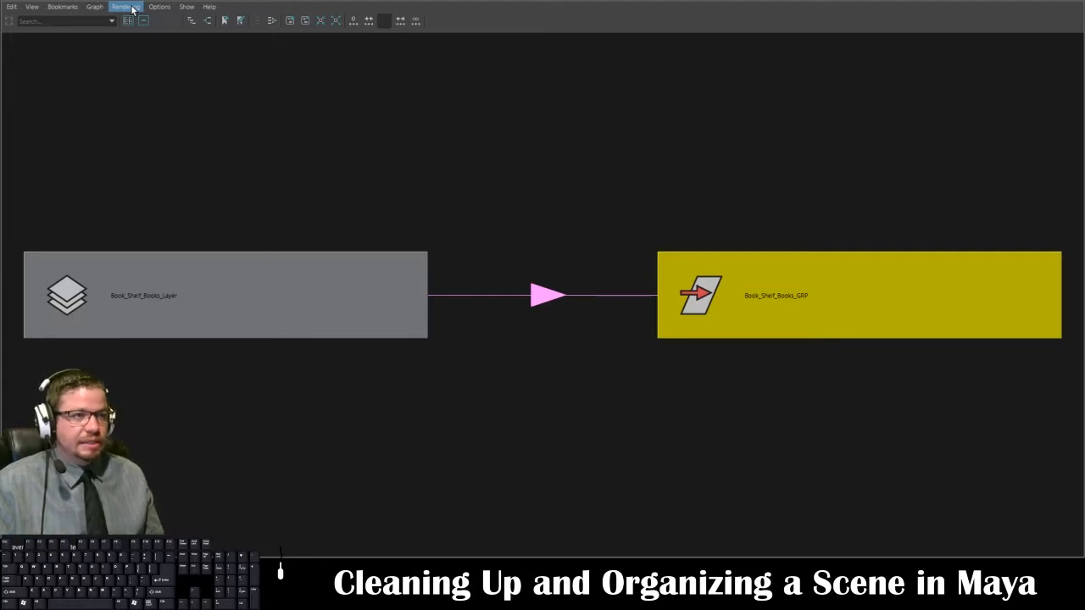
{"action": "left_click", "coordinate": [132, 8]}
{"action": "left_click", "coordinate": [150, 17]}
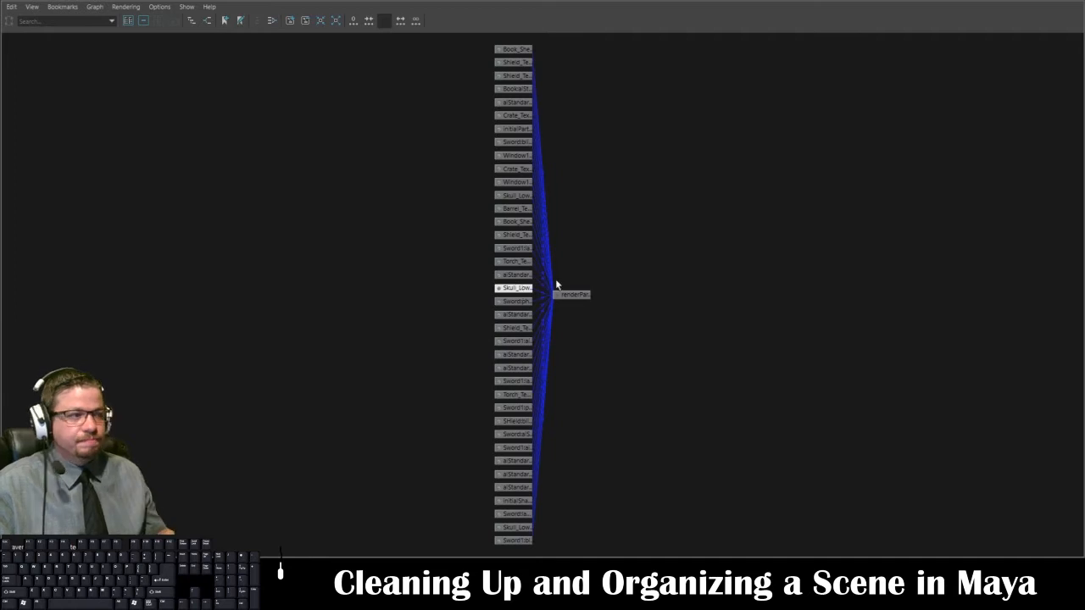
{"action": "left_click", "coordinate": [1056, 4]}
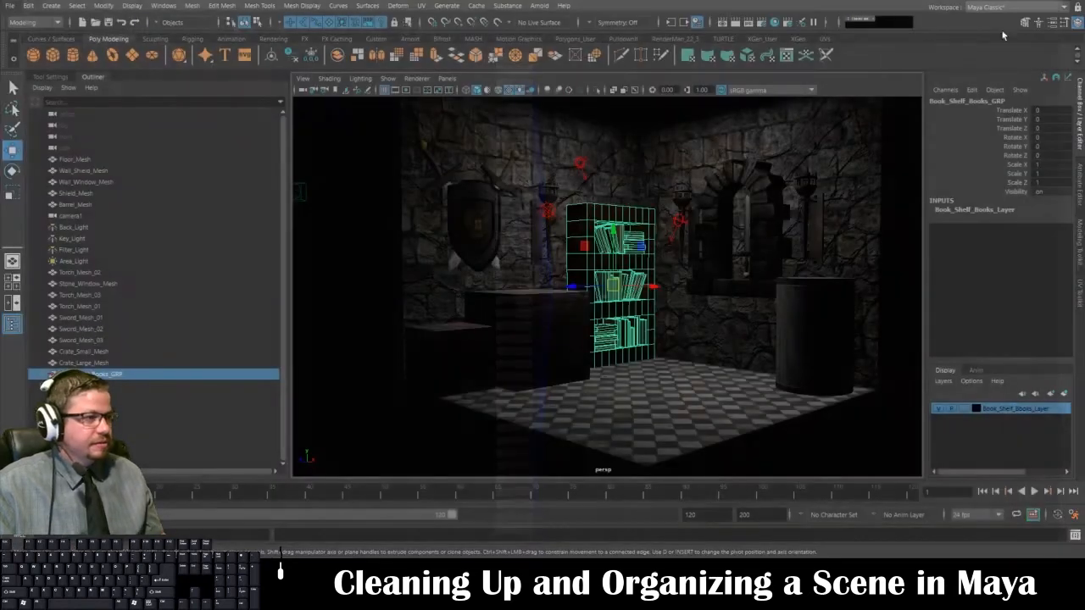